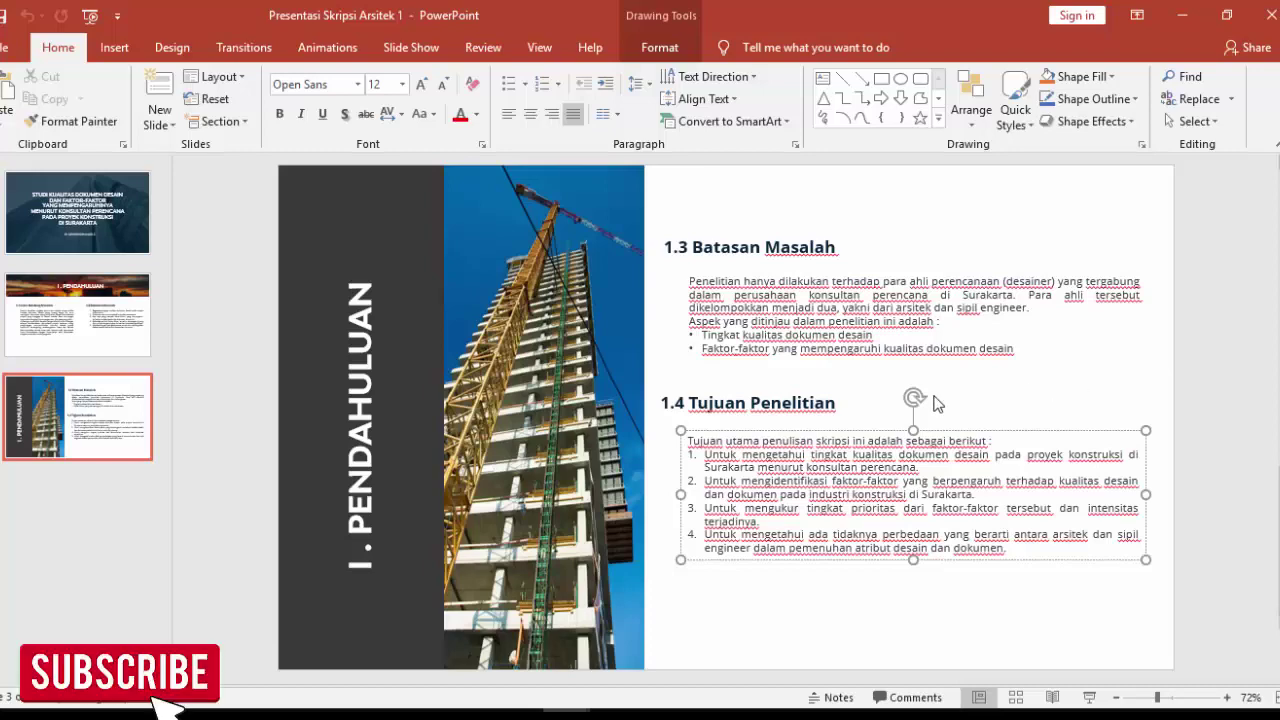
Step: Review thesis slides 1, 2 and 3, then switch to the blank Presentation1 window
left_click(63, 236)
left_click(112, 330)
left_click(133, 433)
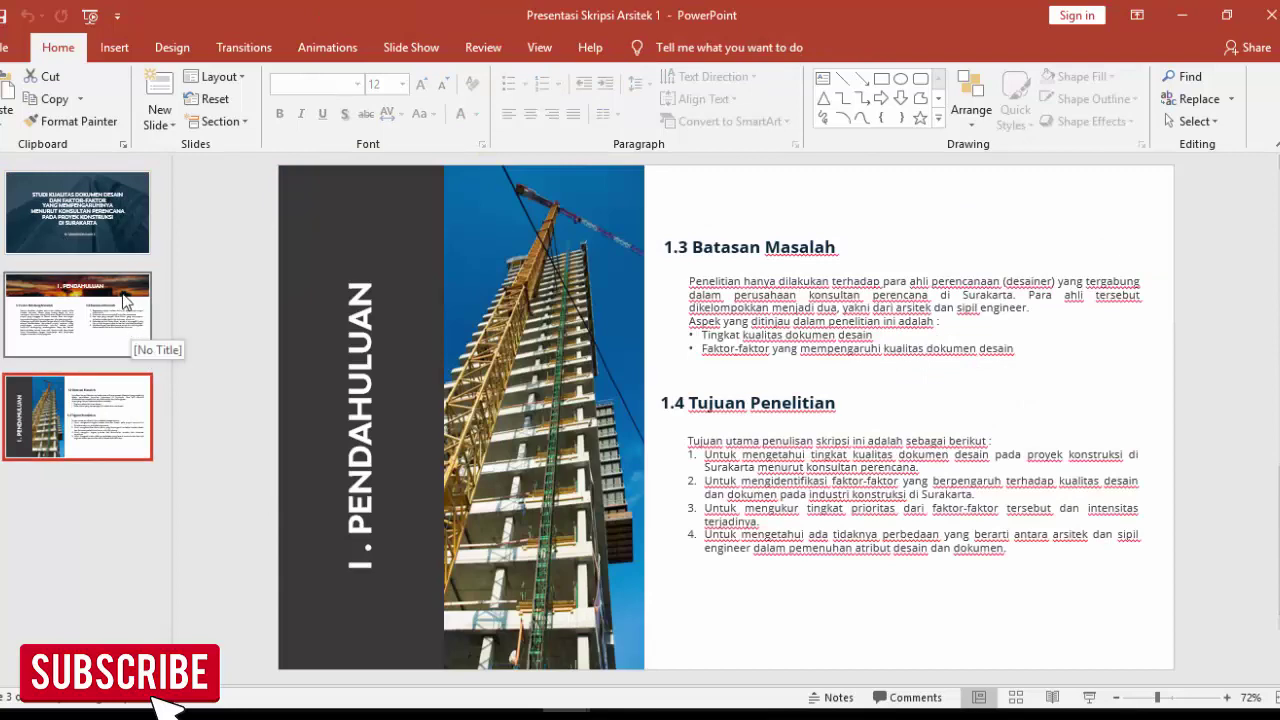
left_click(113, 343)
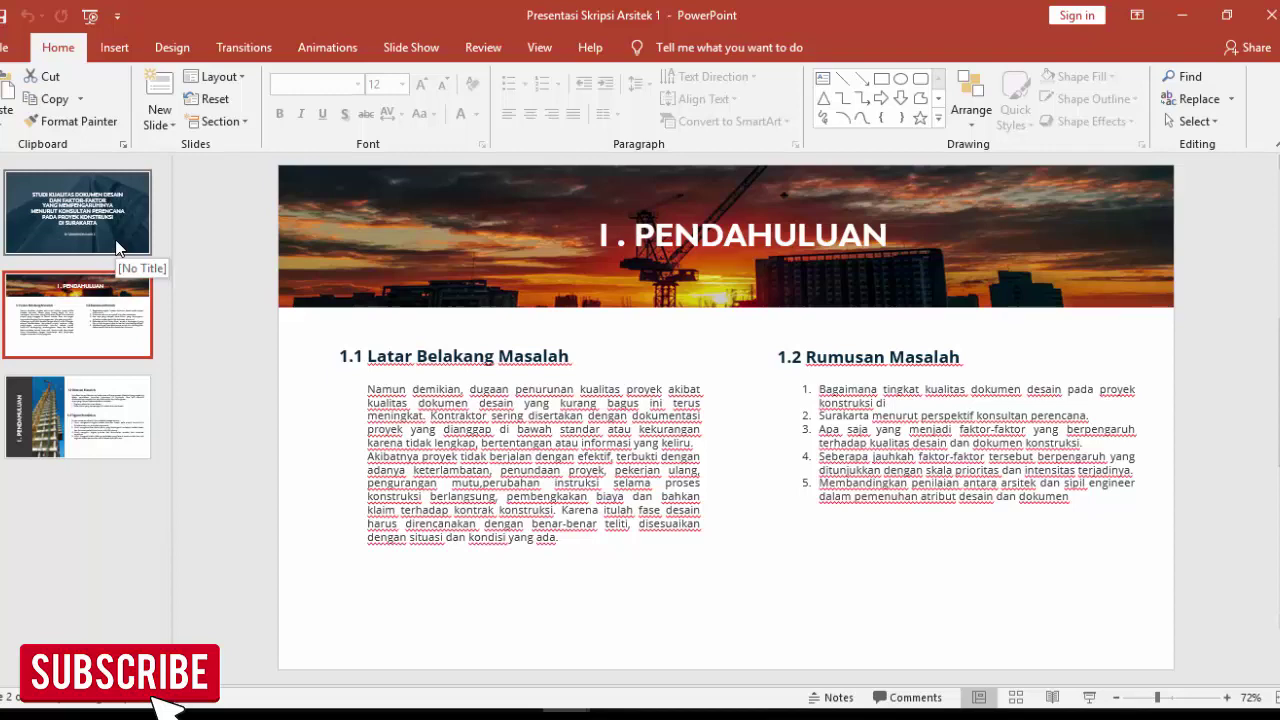
left_click(120, 249)
left_click(128, 336)
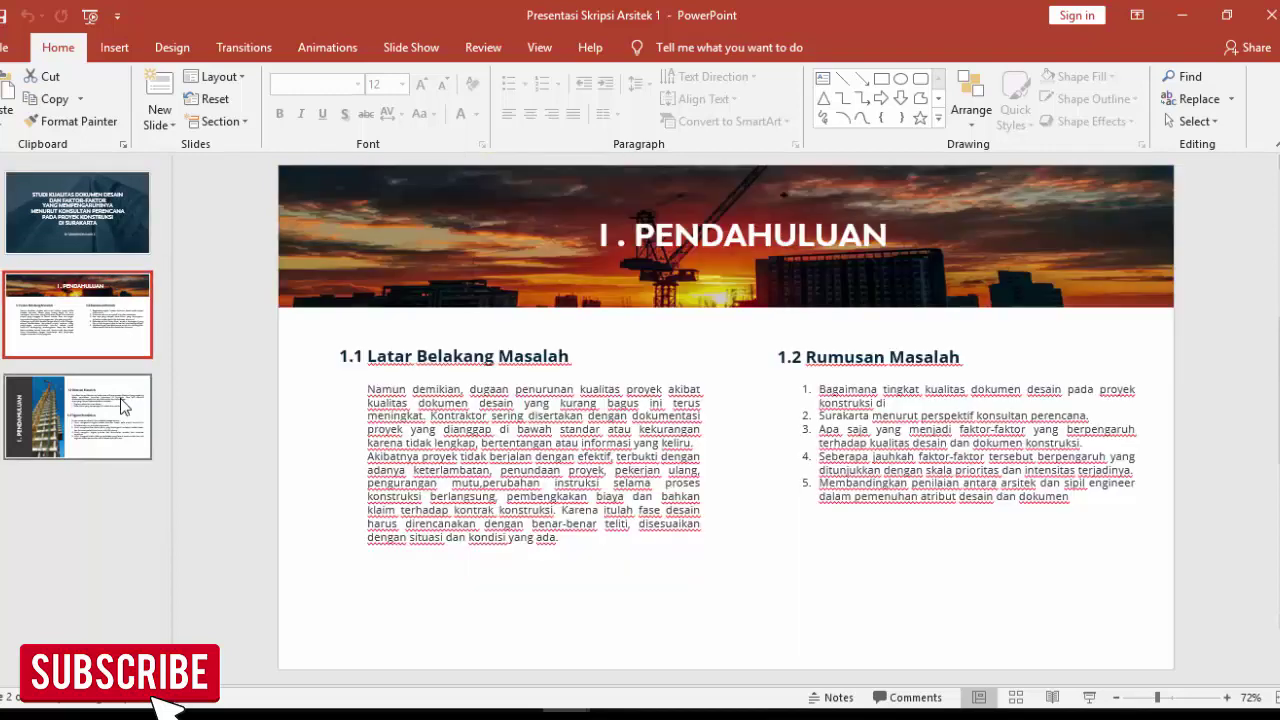
left_click(120, 400)
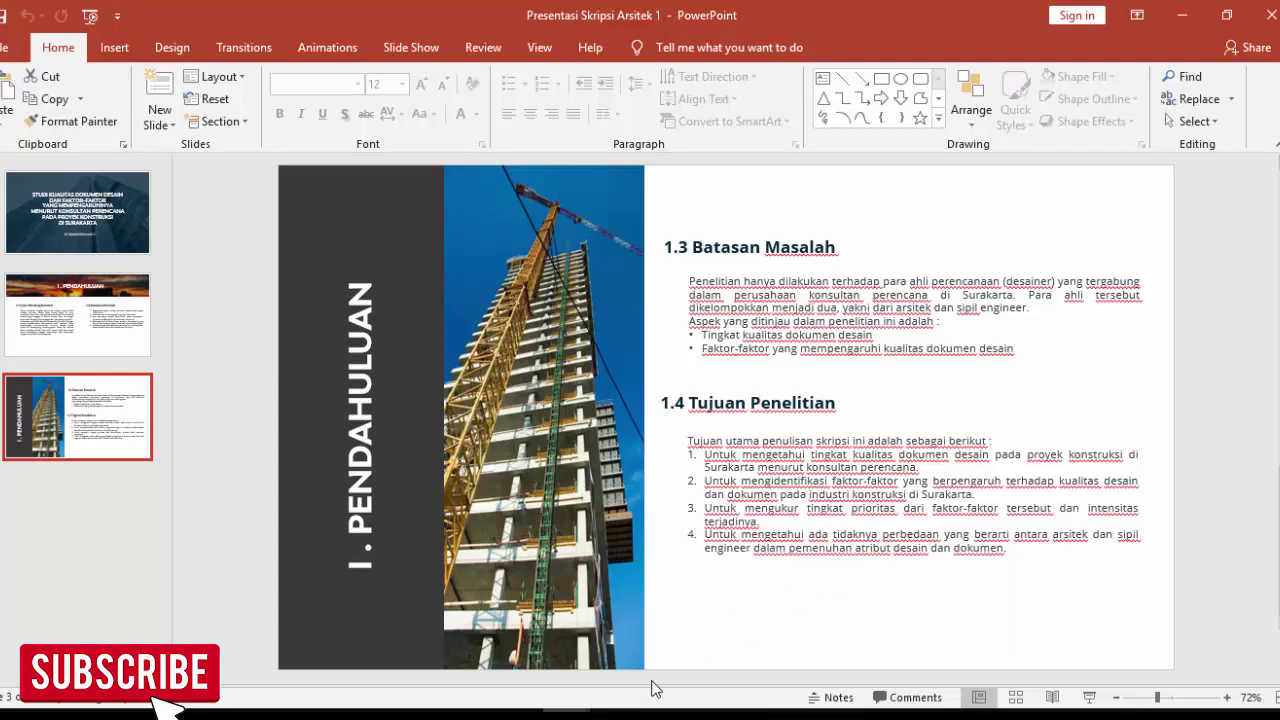
left_click(508, 672)
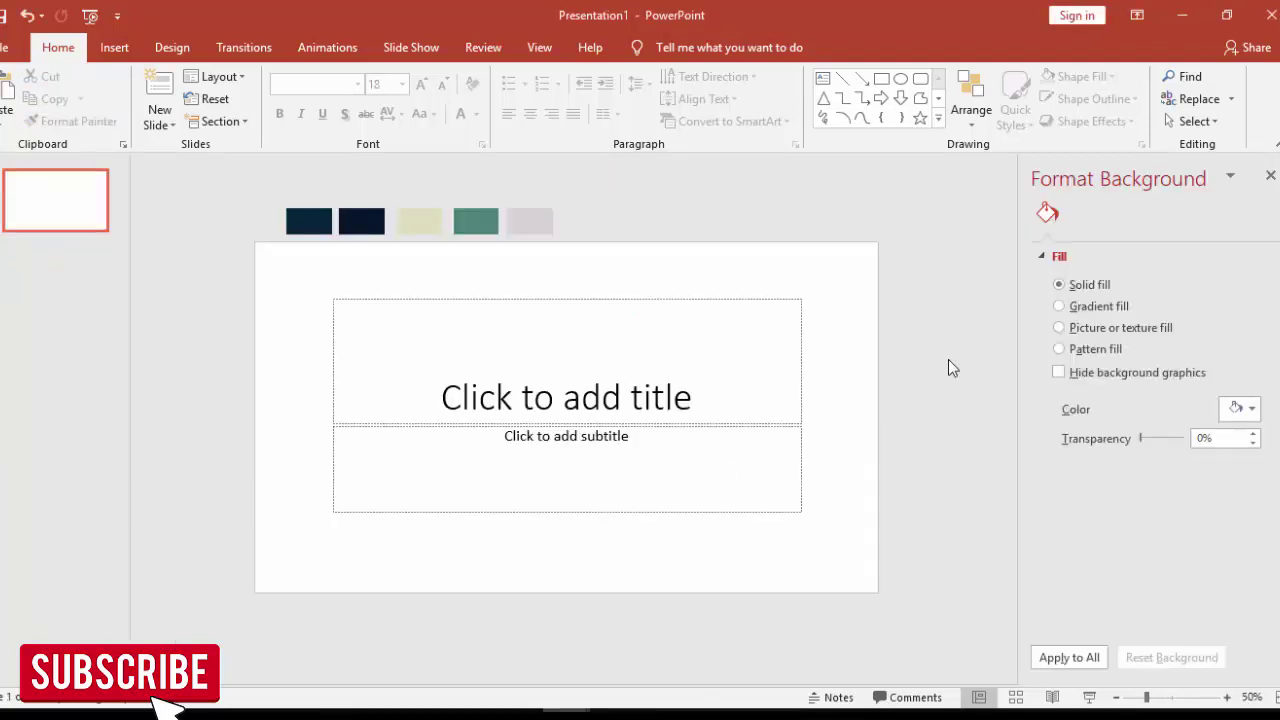
Step: Delete the empty title and subtitle placeholders from the blank slide
left_click(728, 296)
key("Delete")
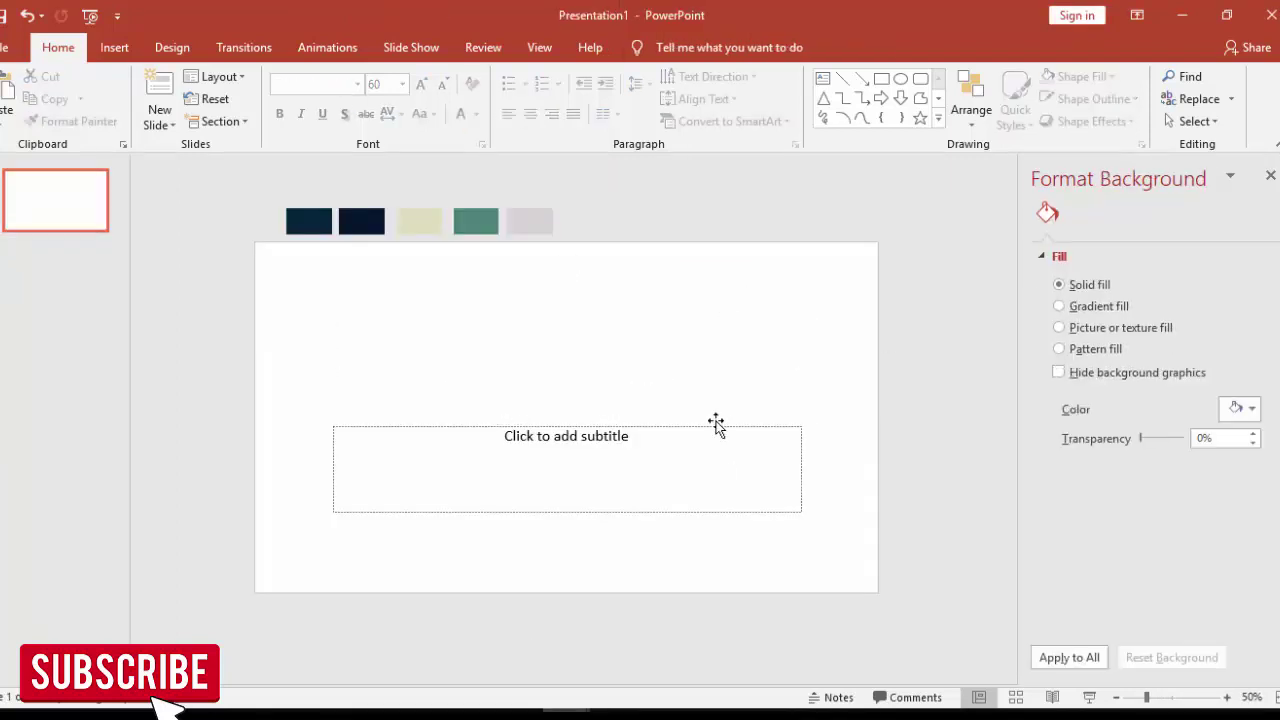
left_click(709, 423)
key("Delete")
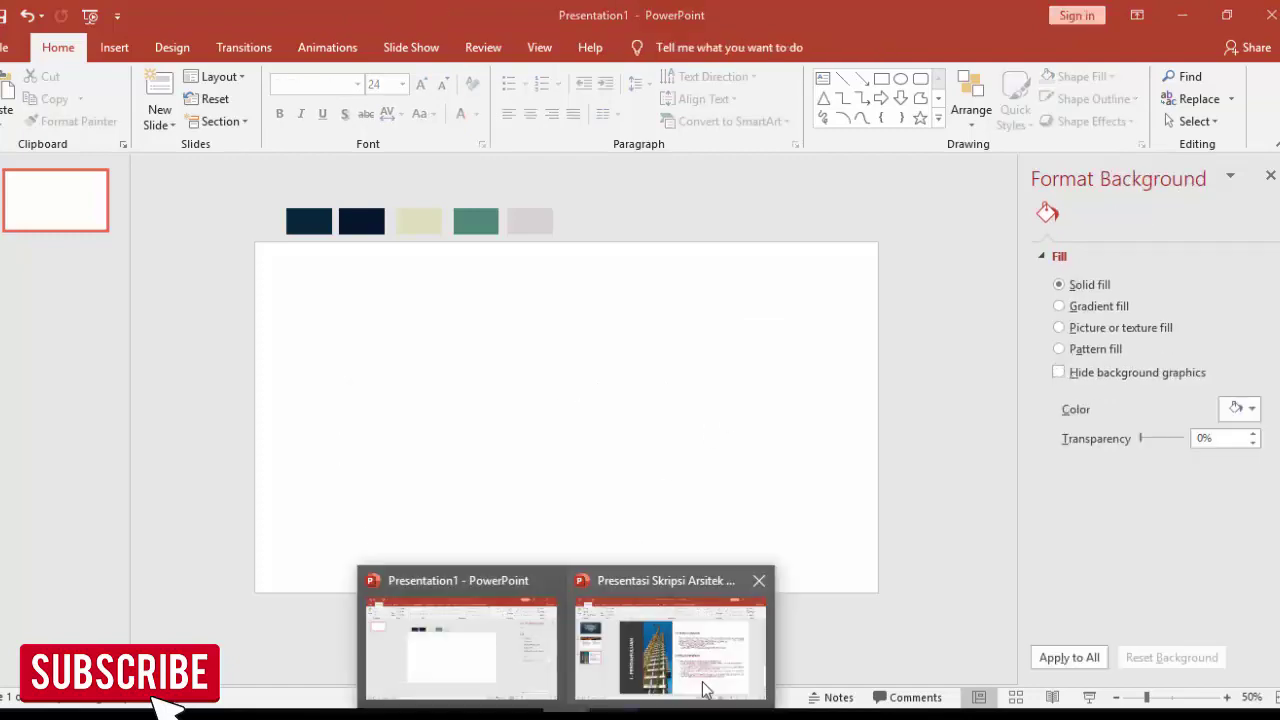
Step: Copy the 1.4 Tujuan Penelitian heading and objectives text from the thesis deck onto the new slide
left_click(700, 680)
left_click(784, 402)
left_click(818, 441, "shift")
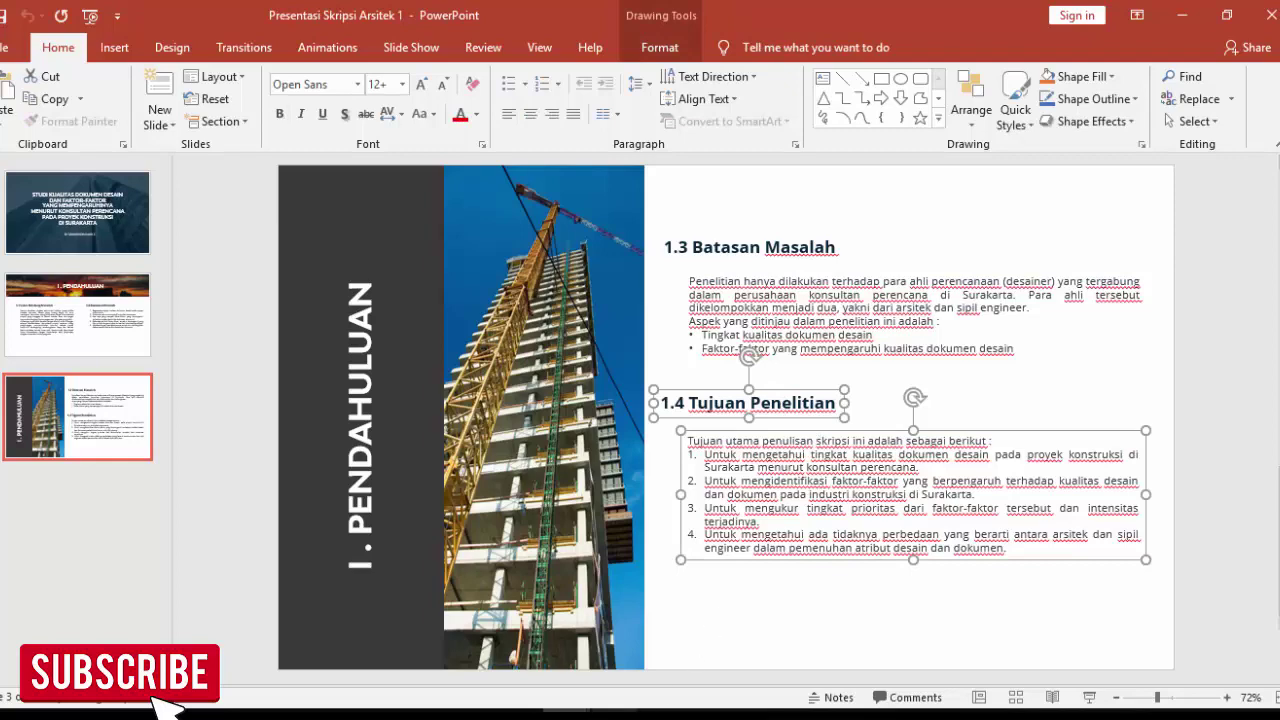
left_click(500, 630)
key("ctrl+v")
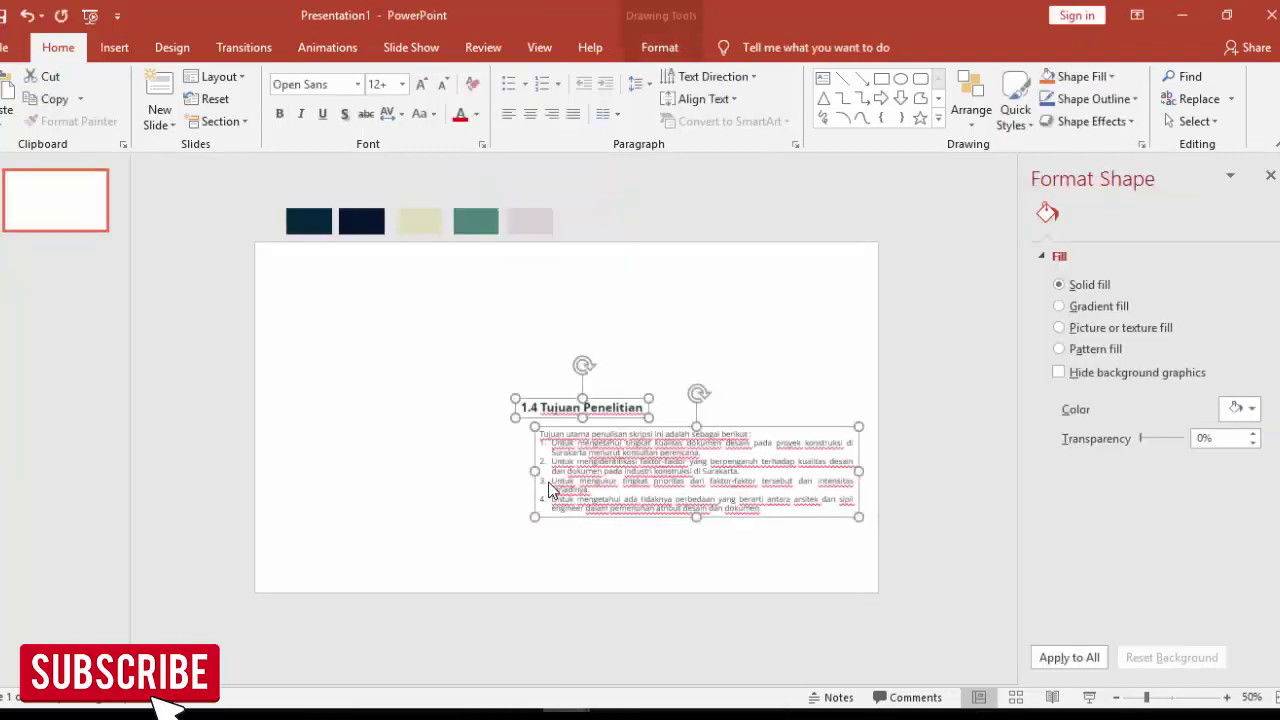
left_click(653, 318)
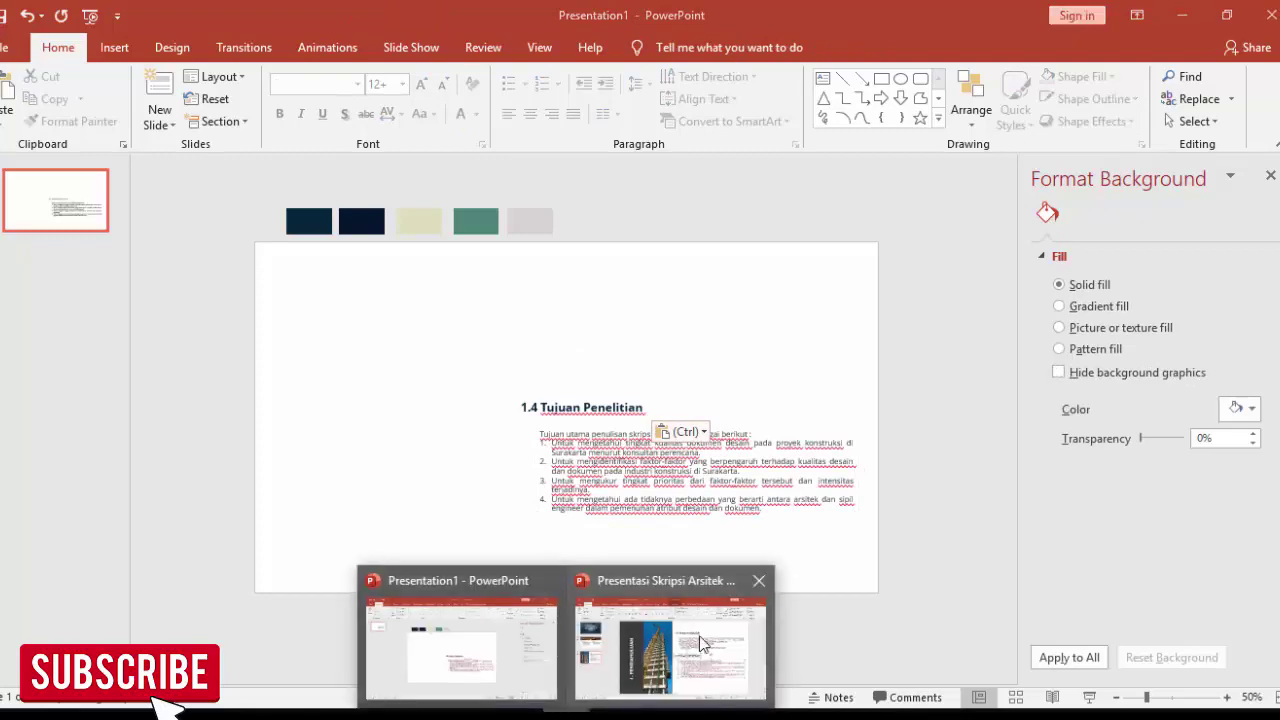
Step: Switch over to the thesis PDF in Adobe Reader
left_click(671, 640)
key("alt+Tab")
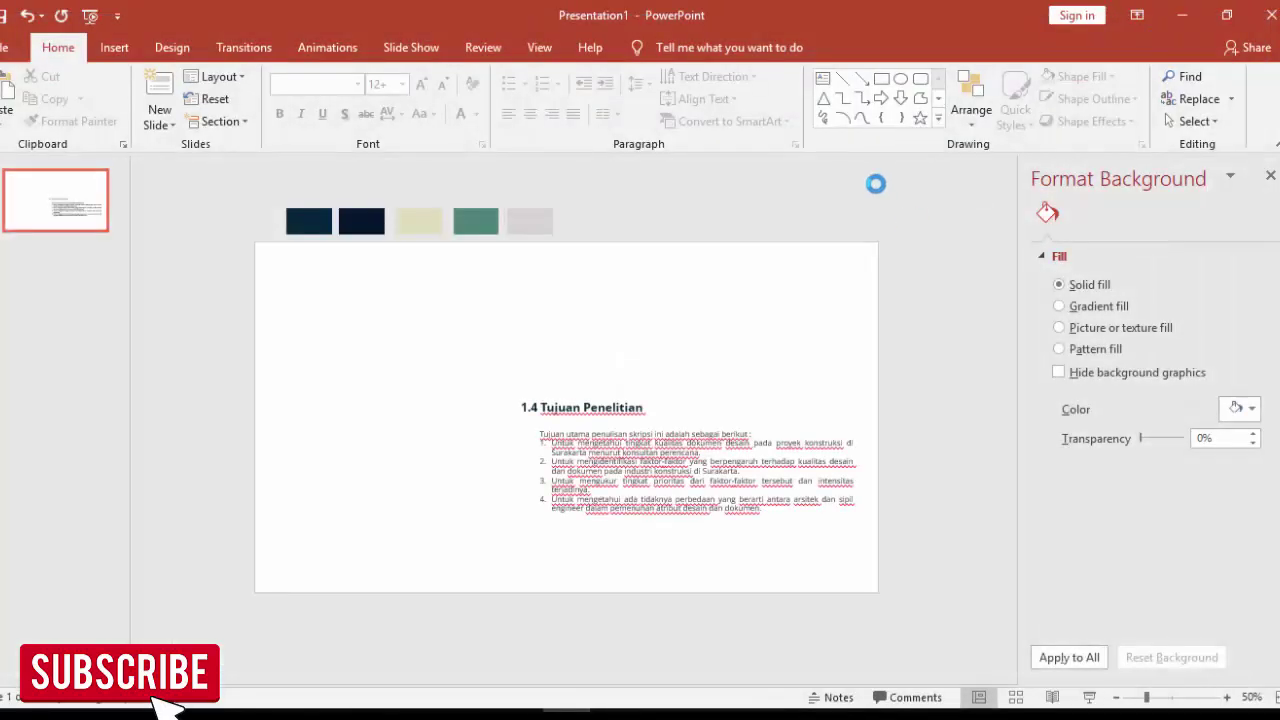
key("alt+Tab")
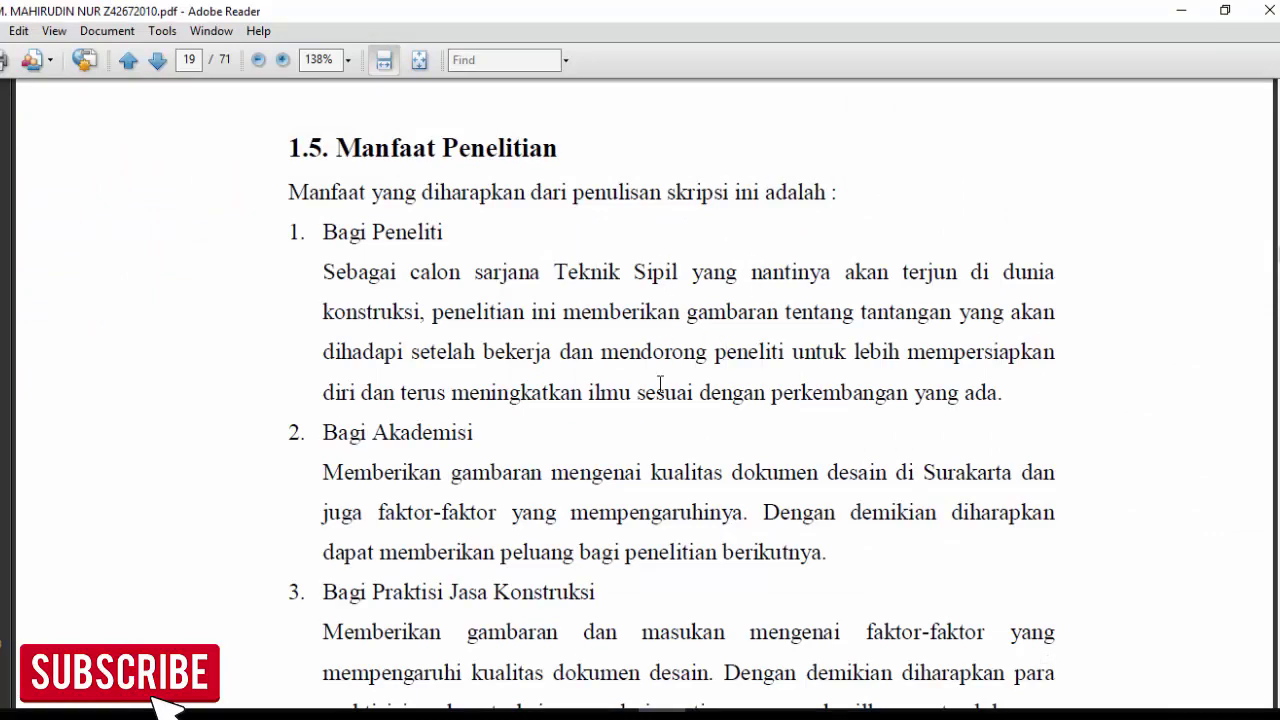
Step: Scroll the thesis PDF up to section 1.4 Tujuan Penelitian and back down
scroll(720, 407, "up", 3)
scroll(700, 407, "up", 5)
scroll(688, 407, "up", 4)
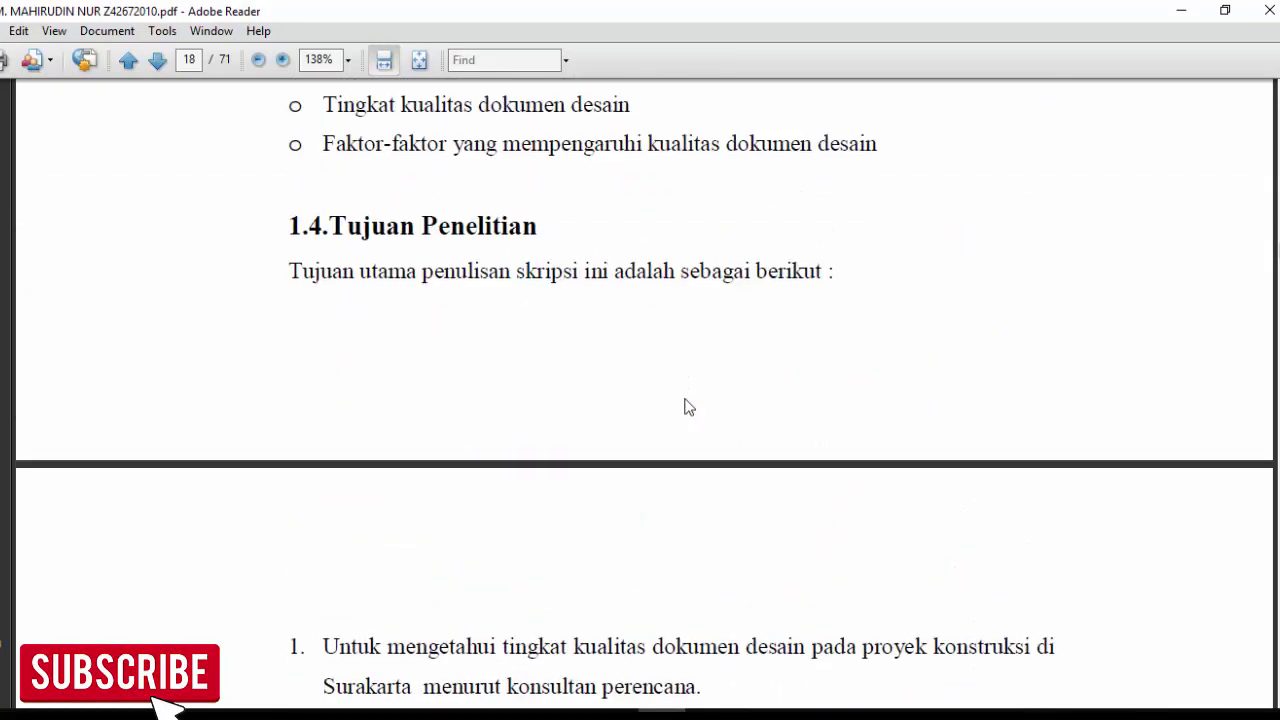
scroll(528, 342, "down", 3)
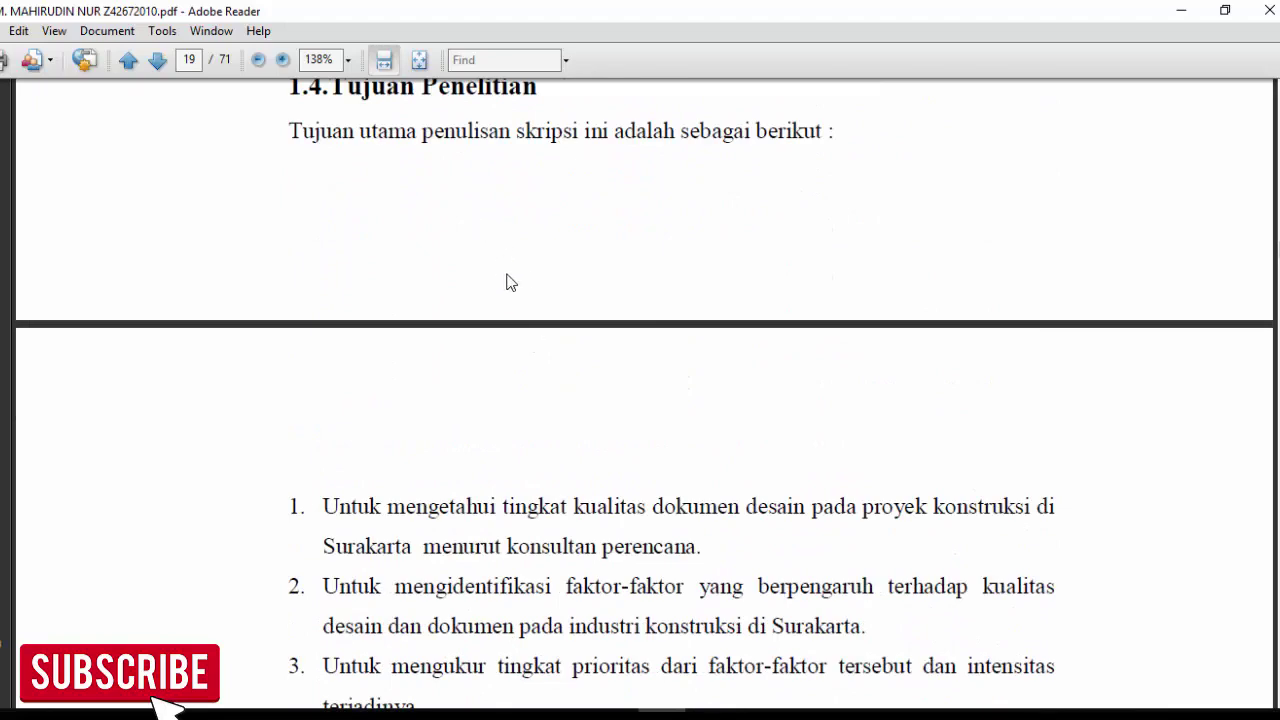
scroll(508, 276, "down", 10)
scroll(507, 270, "down", 3)
scroll(507, 272, "down", 4)
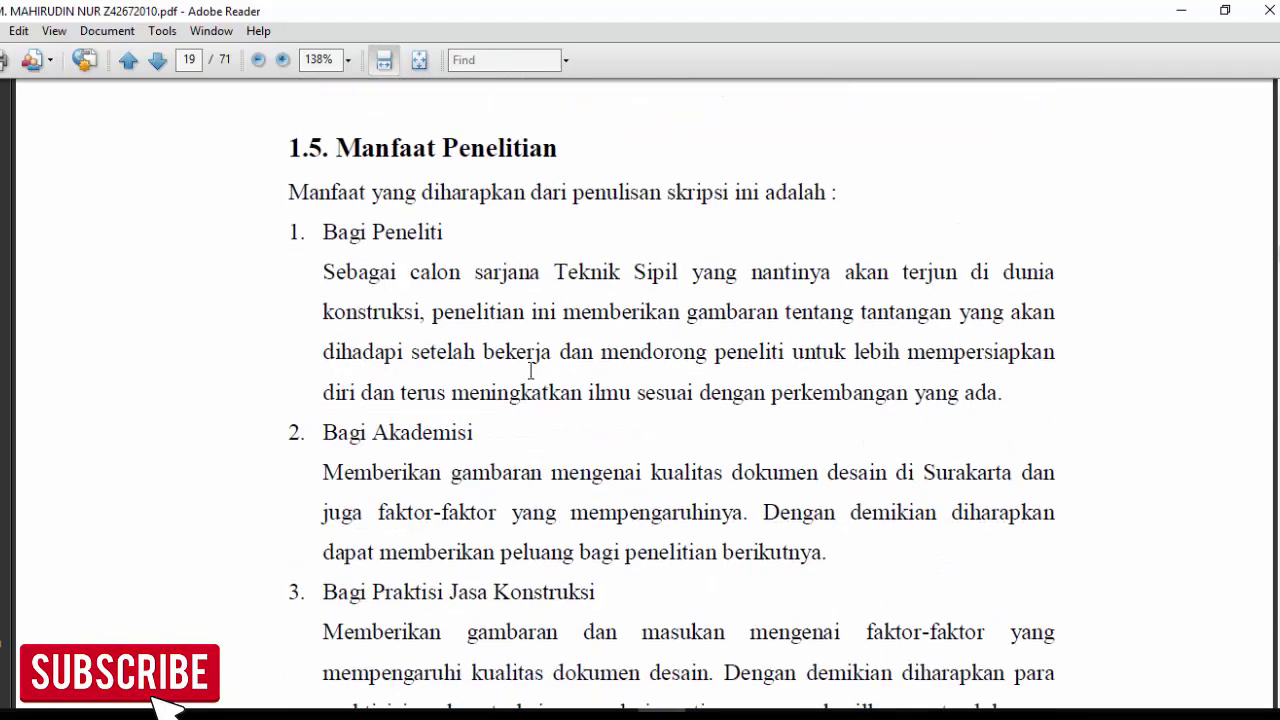
scroll(530, 372, "down", 3)
scroll(530, 372, "up", 3)
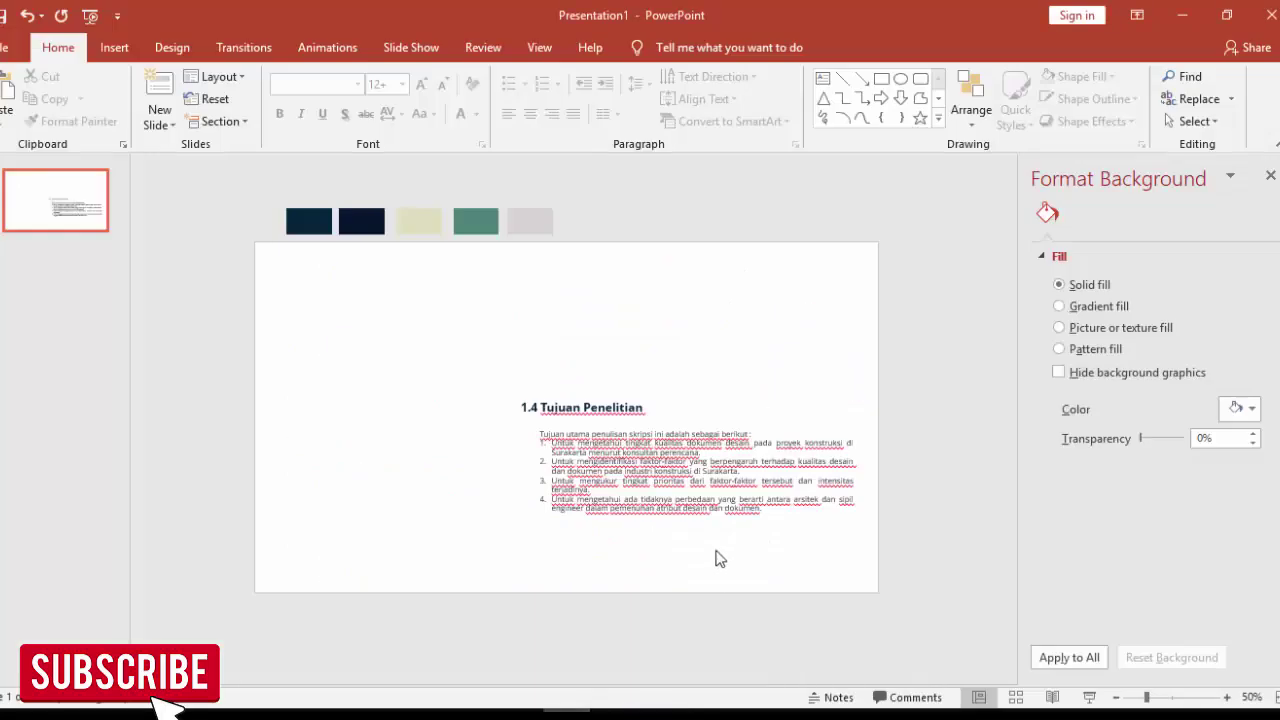
Step: Draw a rectangle shape on the slide's upper left, beside the 1.4 heading
left_click(533, 408)
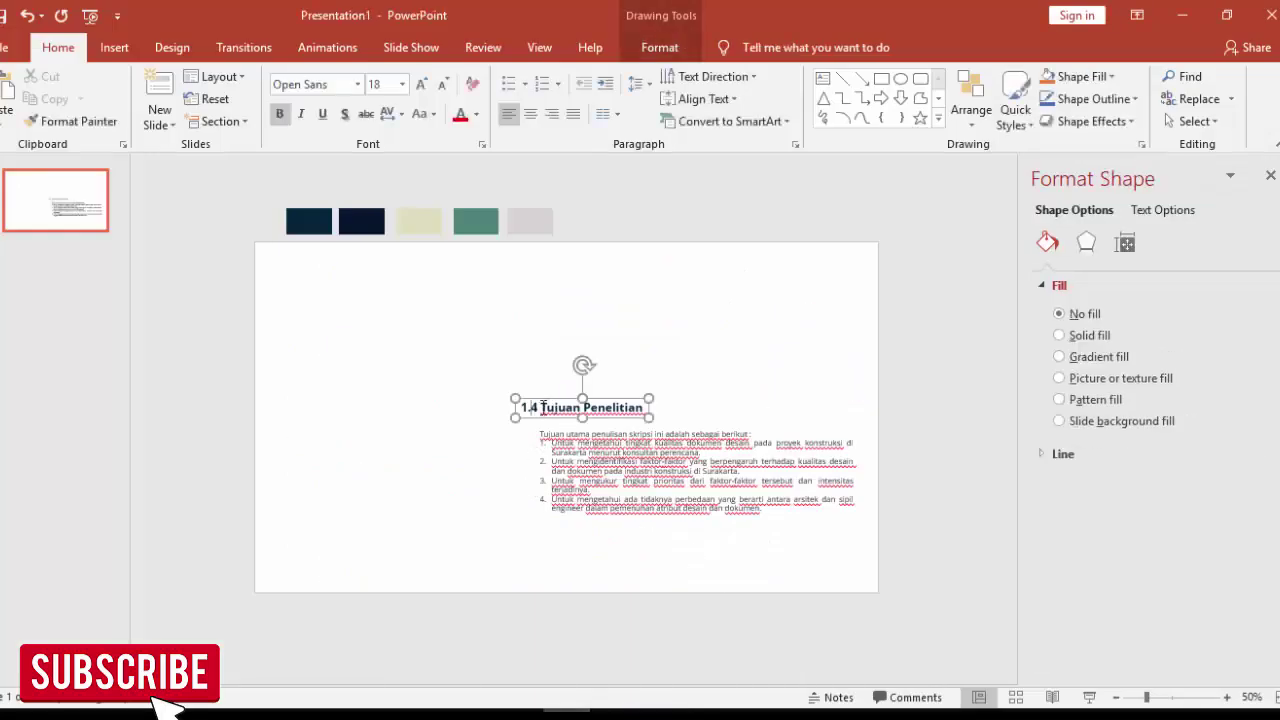
left_click(432, 320)
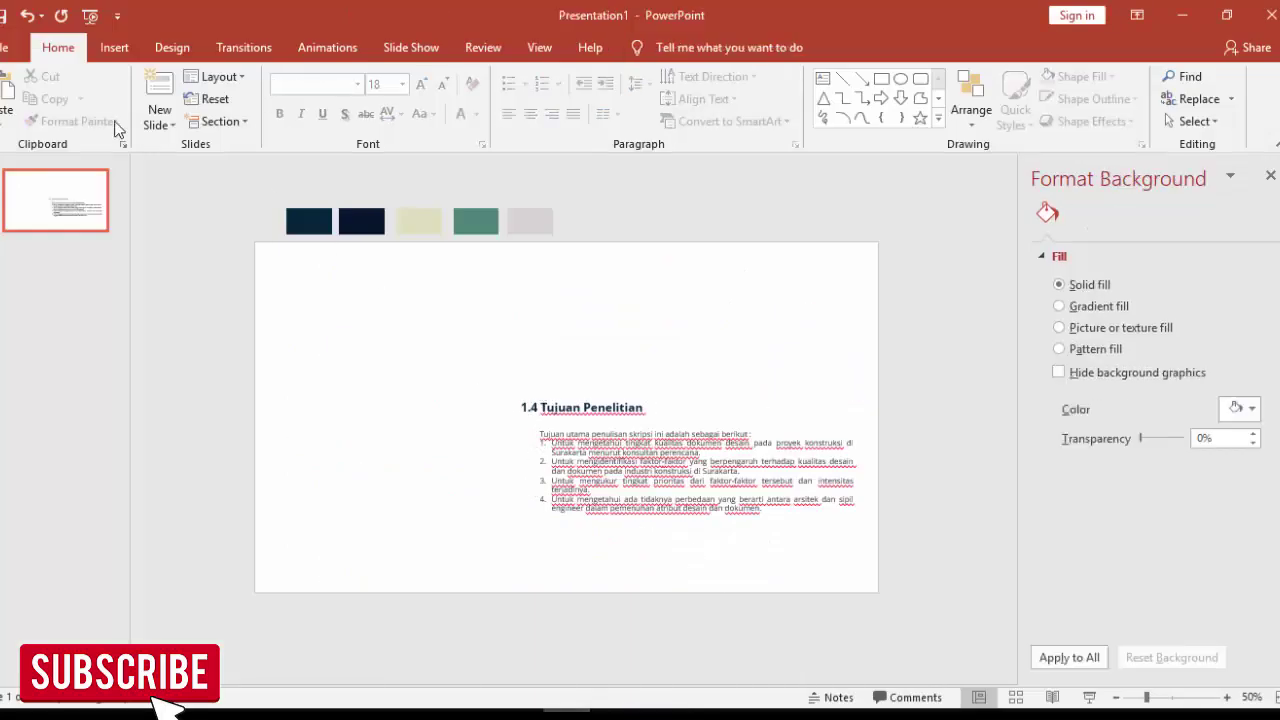
left_click(114, 47)
left_click(327, 105)
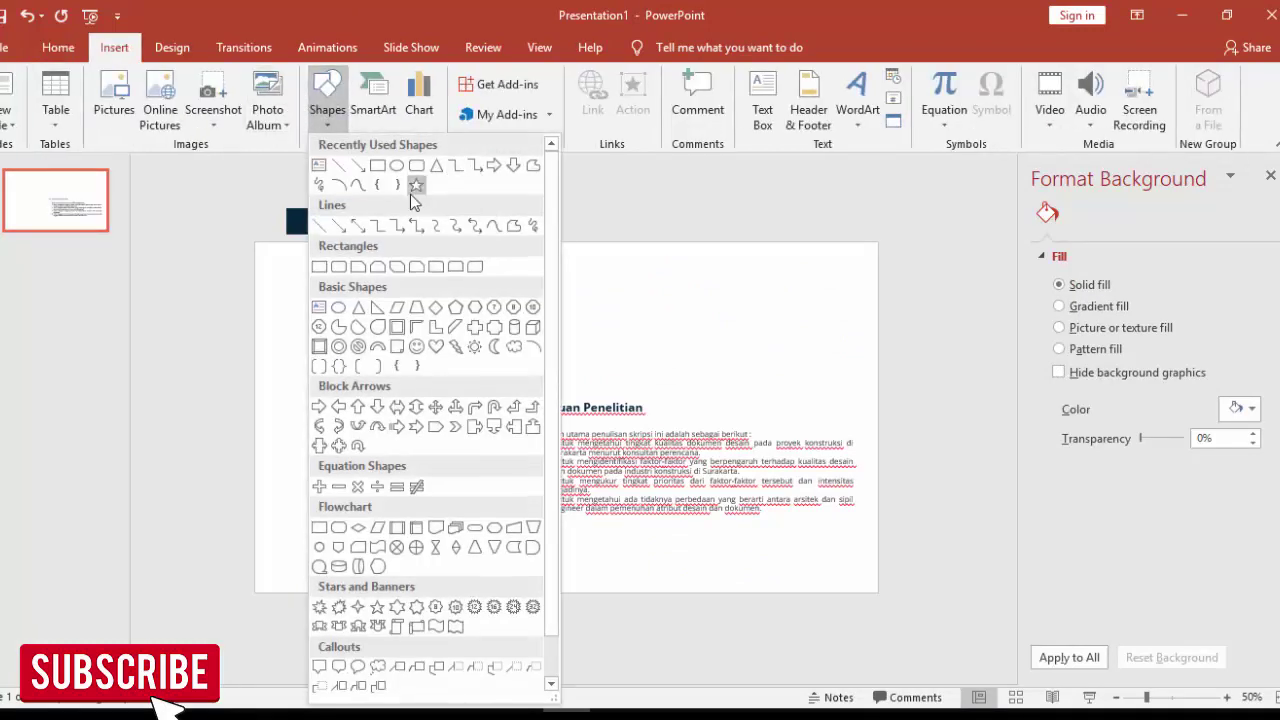
left_click(377, 165)
left_click_drag(332, 309, 527, 417)
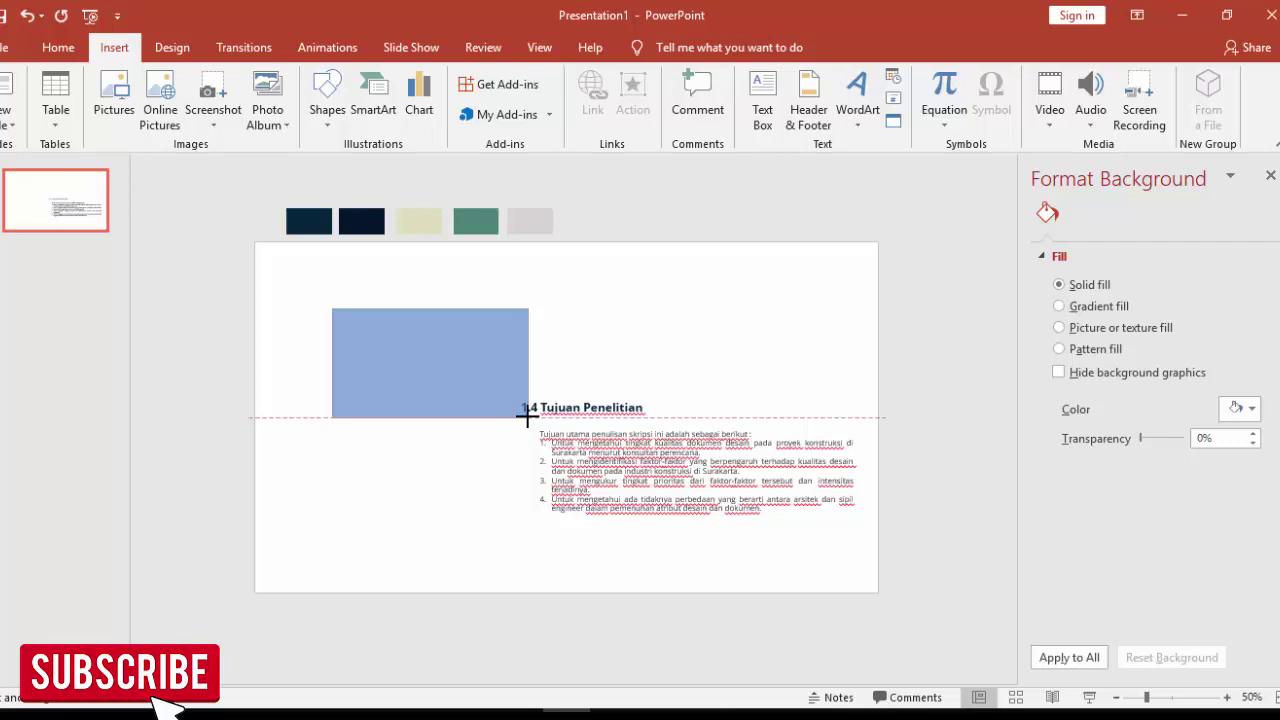
Step: Remove the rectangle's outline and set it to use a picture fill
right_click(484, 378)
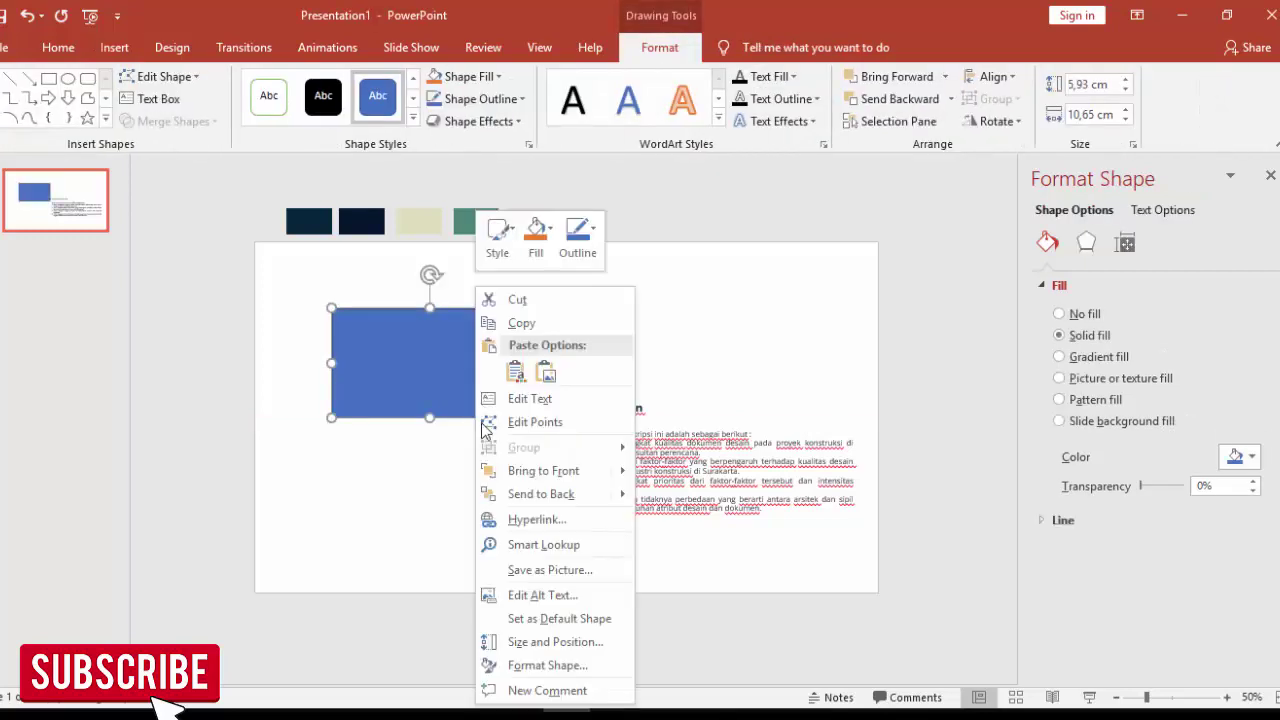
left_click(539, 667)
left_click(1060, 521)
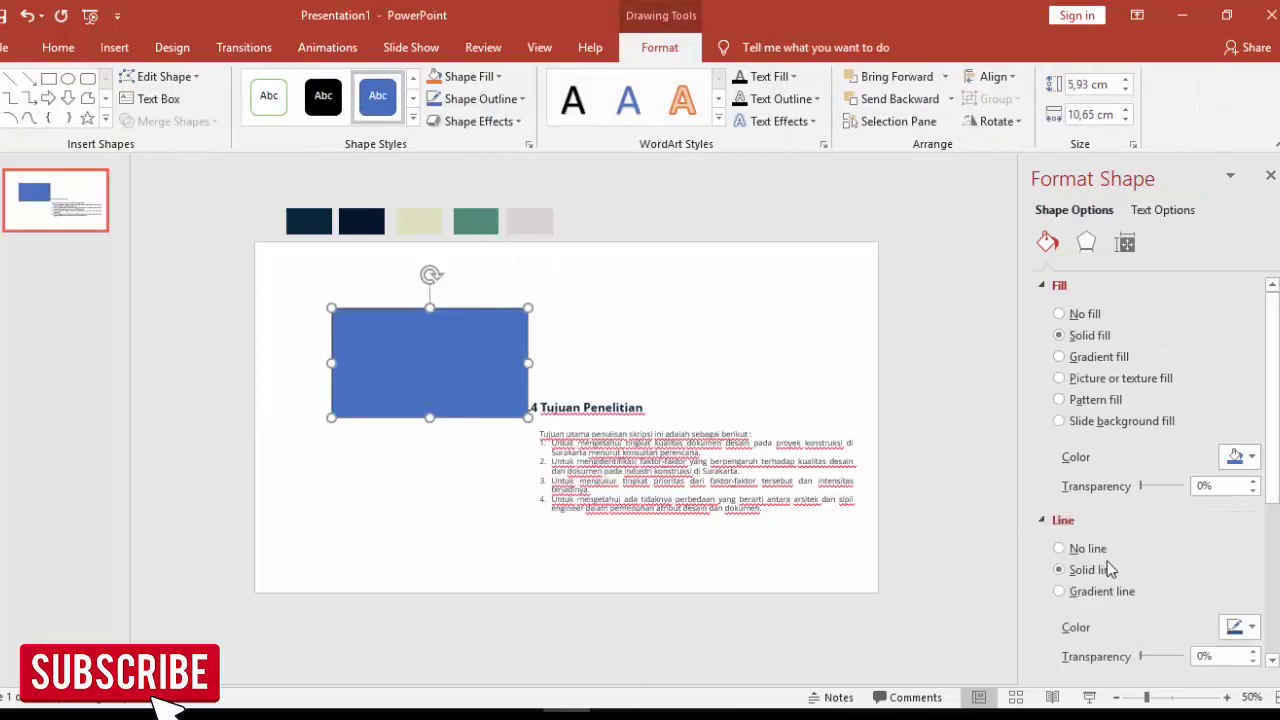
left_click(1087, 548)
left_click(1100, 378)
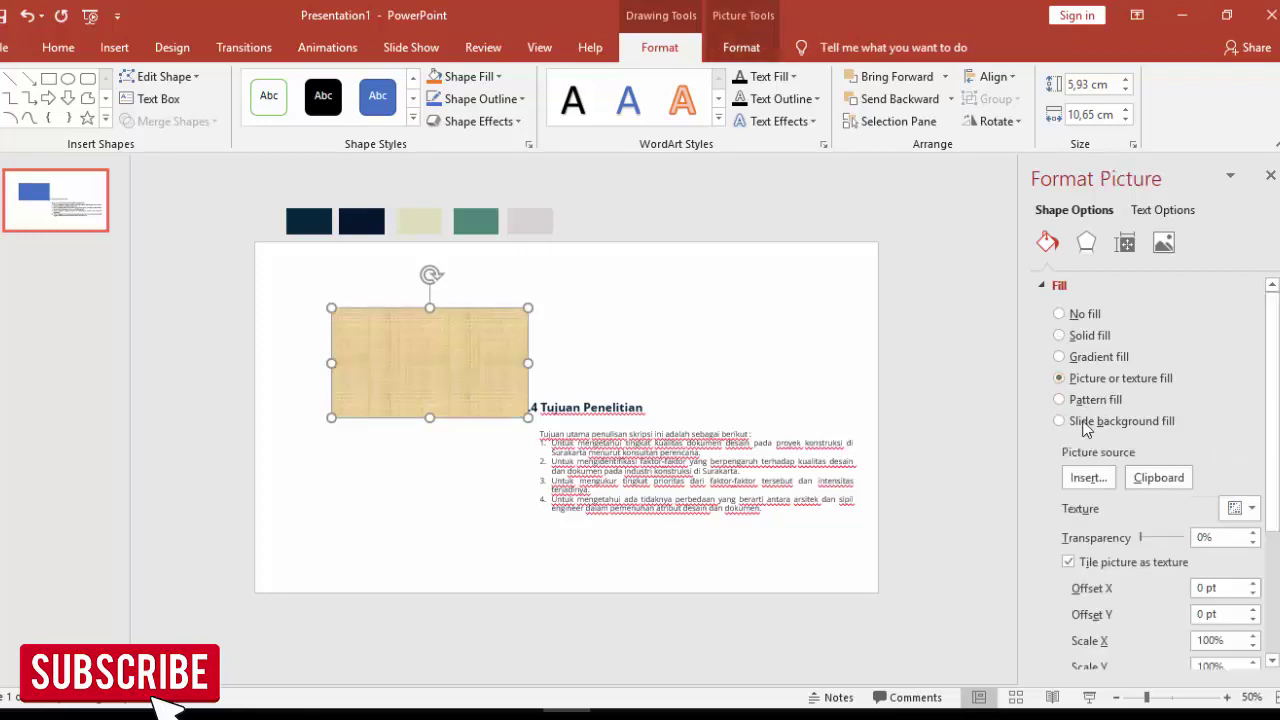
left_click(1087, 479)
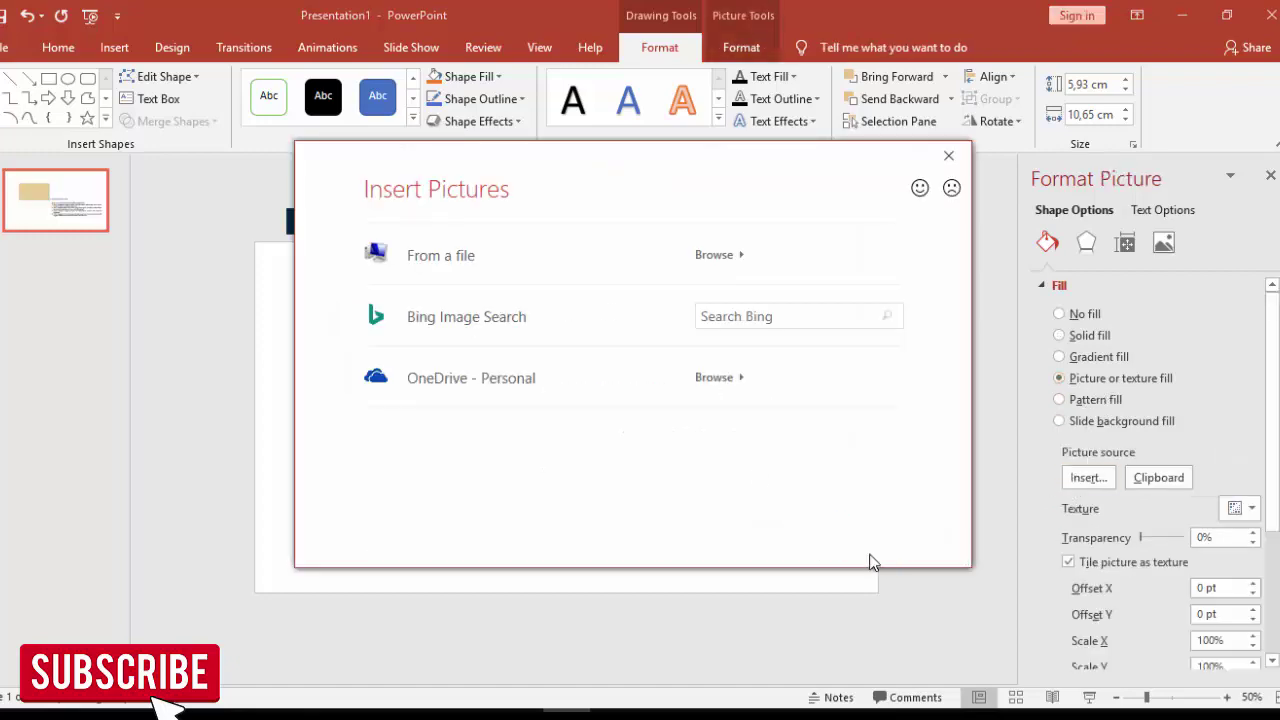
Step: Browse for the fill picture, checking the POWERPOINT and 27 SKRIPSI KEREN folders
key("Escape")
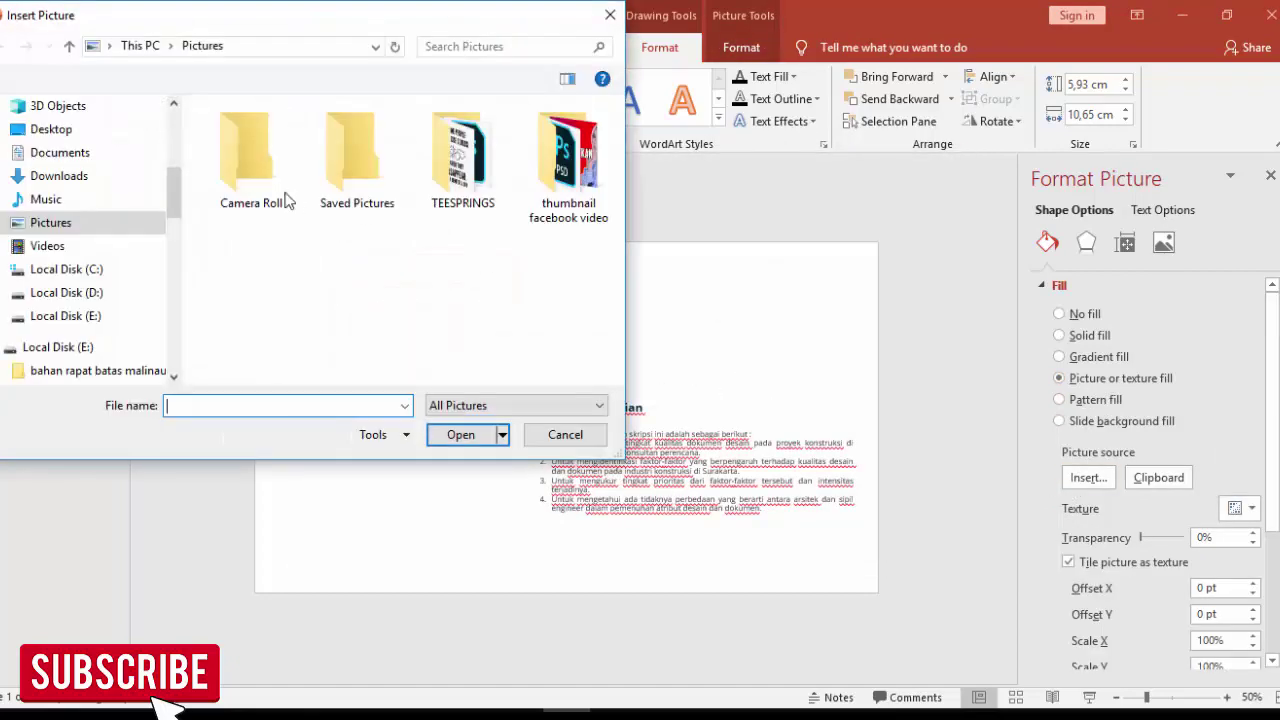
left_click_drag(175, 192, 150, 365)
left_click(150, 364)
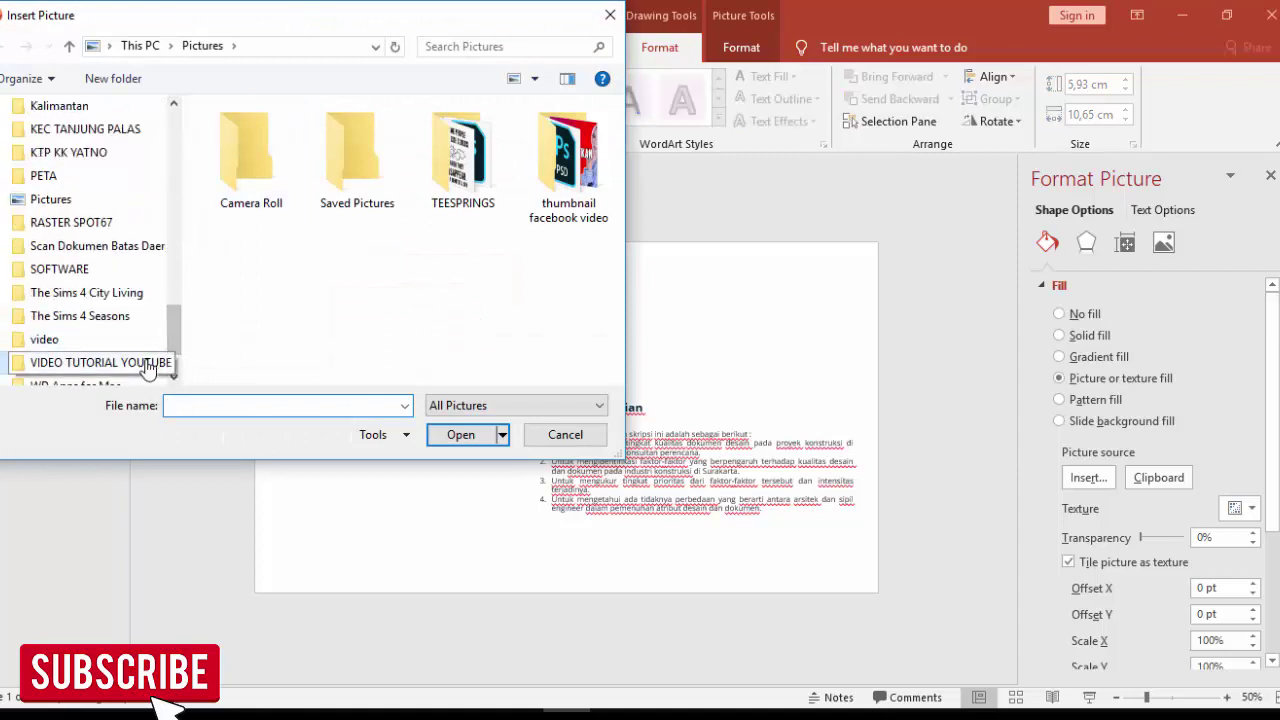
double_click(280, 283)
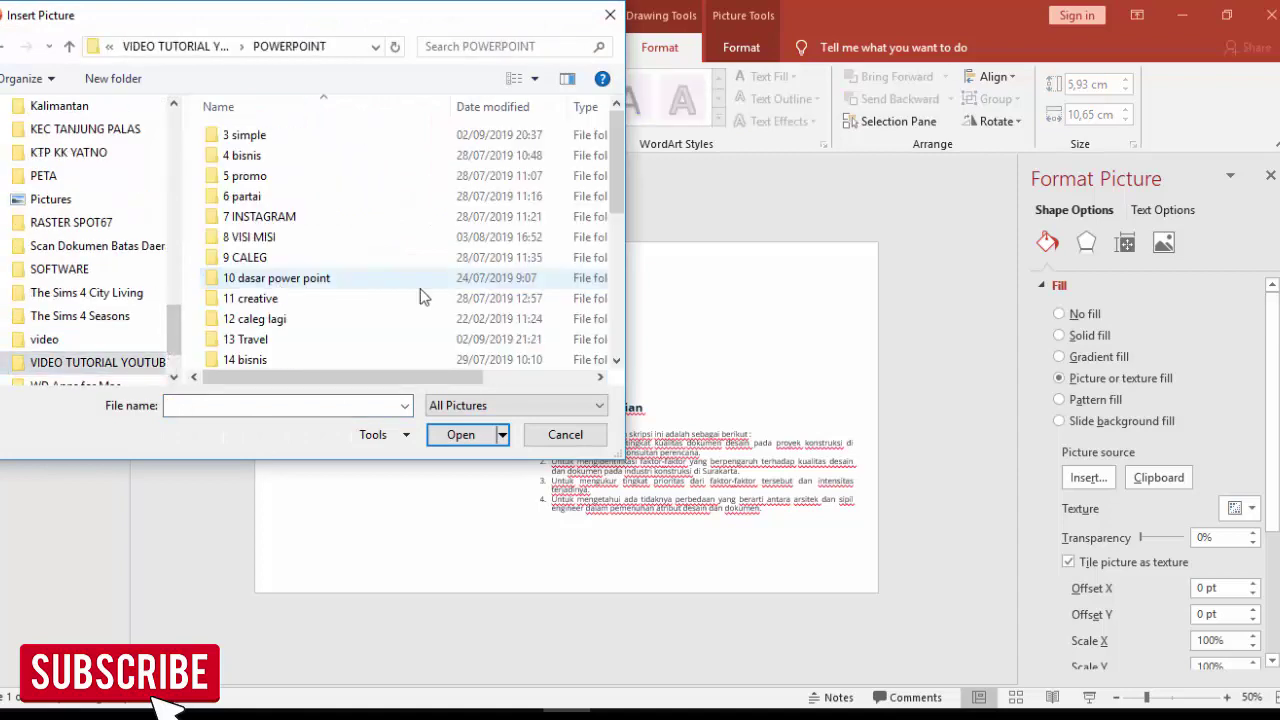
scroll(420, 292, "down", 1)
scroll(343, 303, "down", 2)
scroll(346, 299, "down", 1)
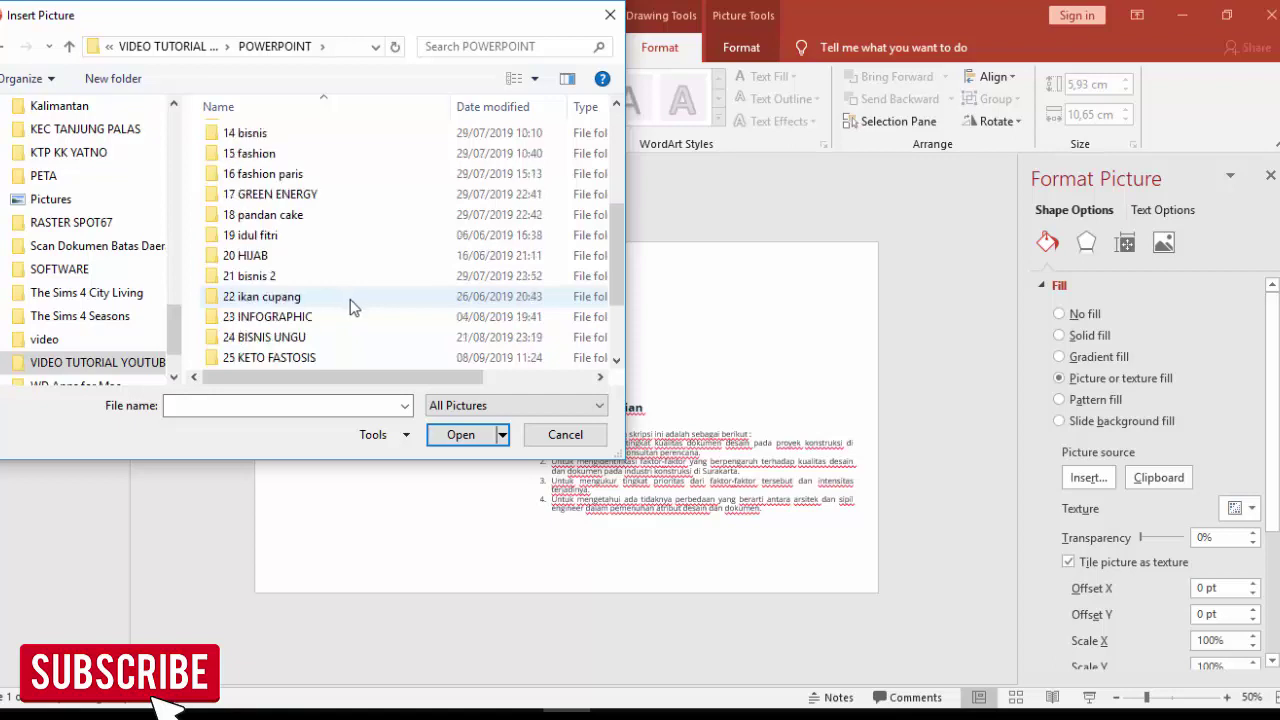
scroll(350, 305, "down", 1)
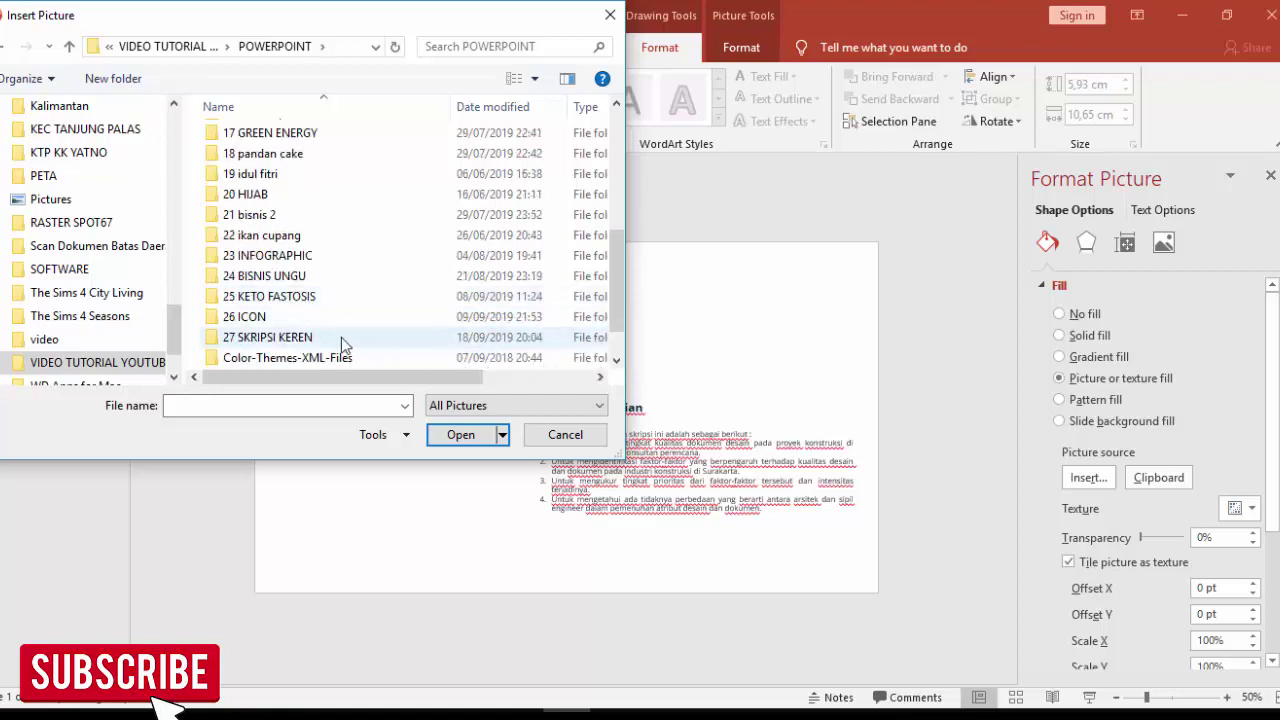
double_click(338, 341)
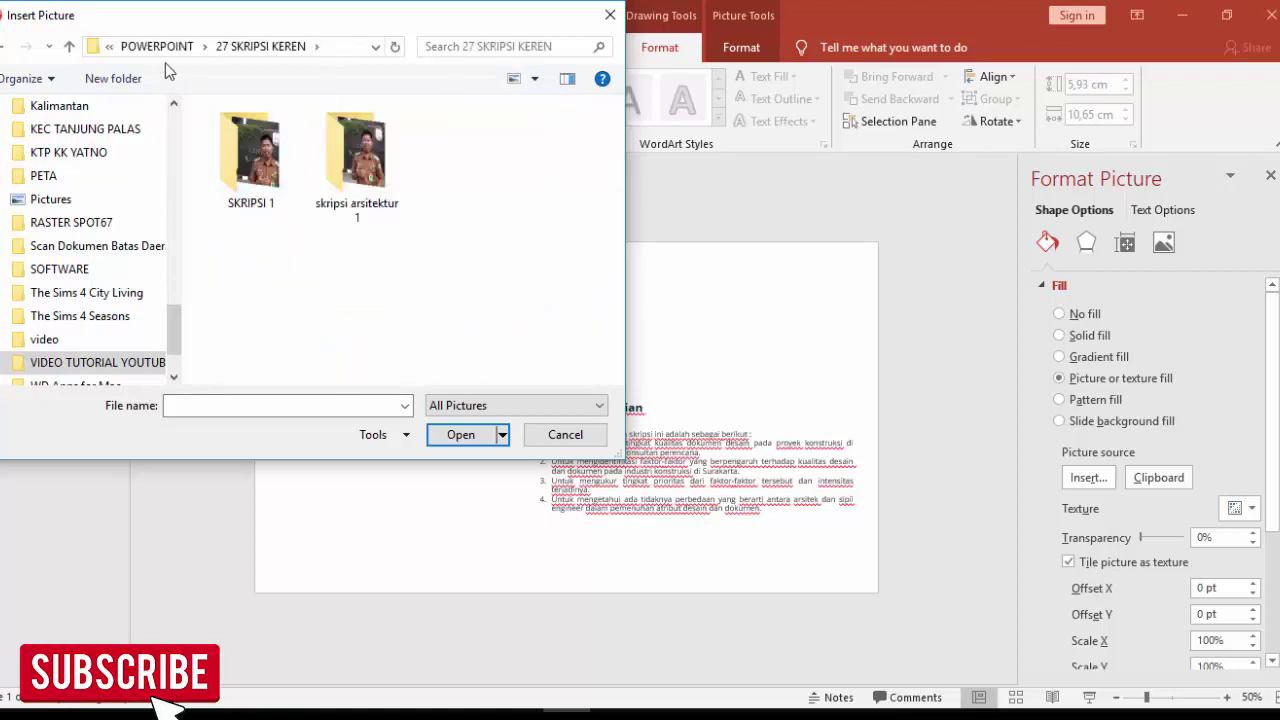
left_click(161, 49)
left_click(162, 49)
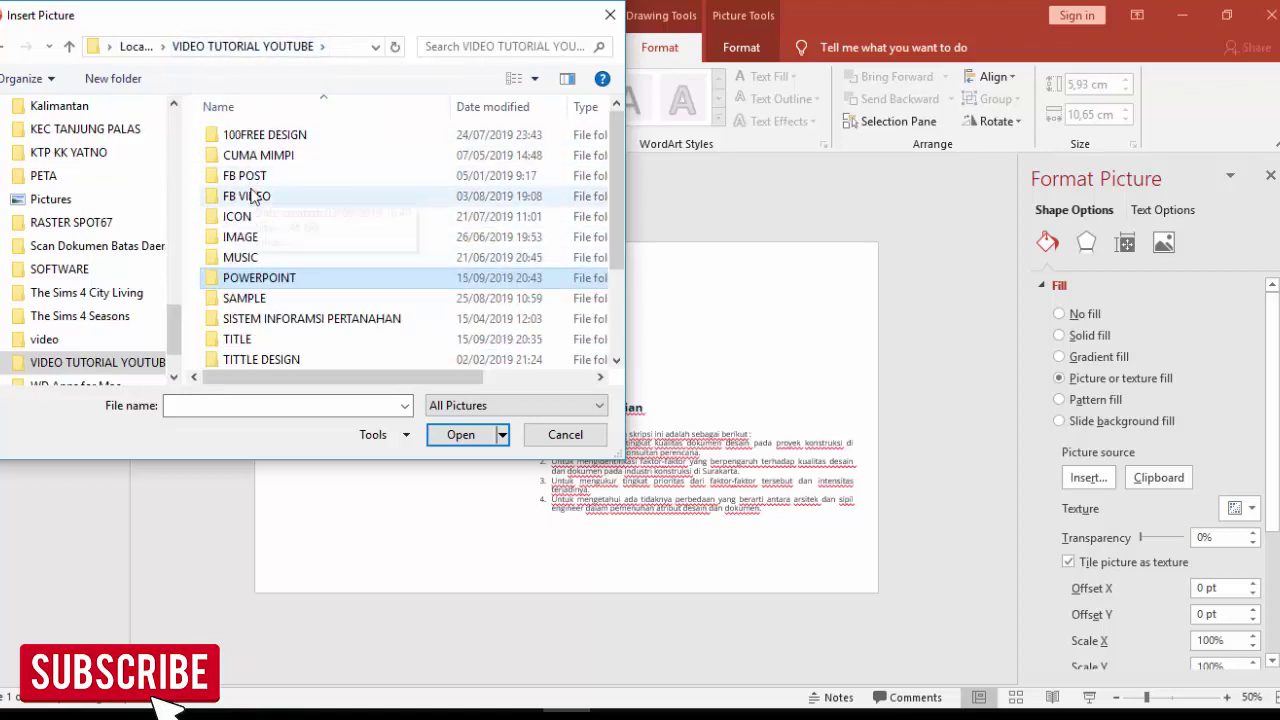
Step: Insert the living-room interior photo from IMAGE > CITY > architecture as the rectangle's fill
double_click(247, 238)
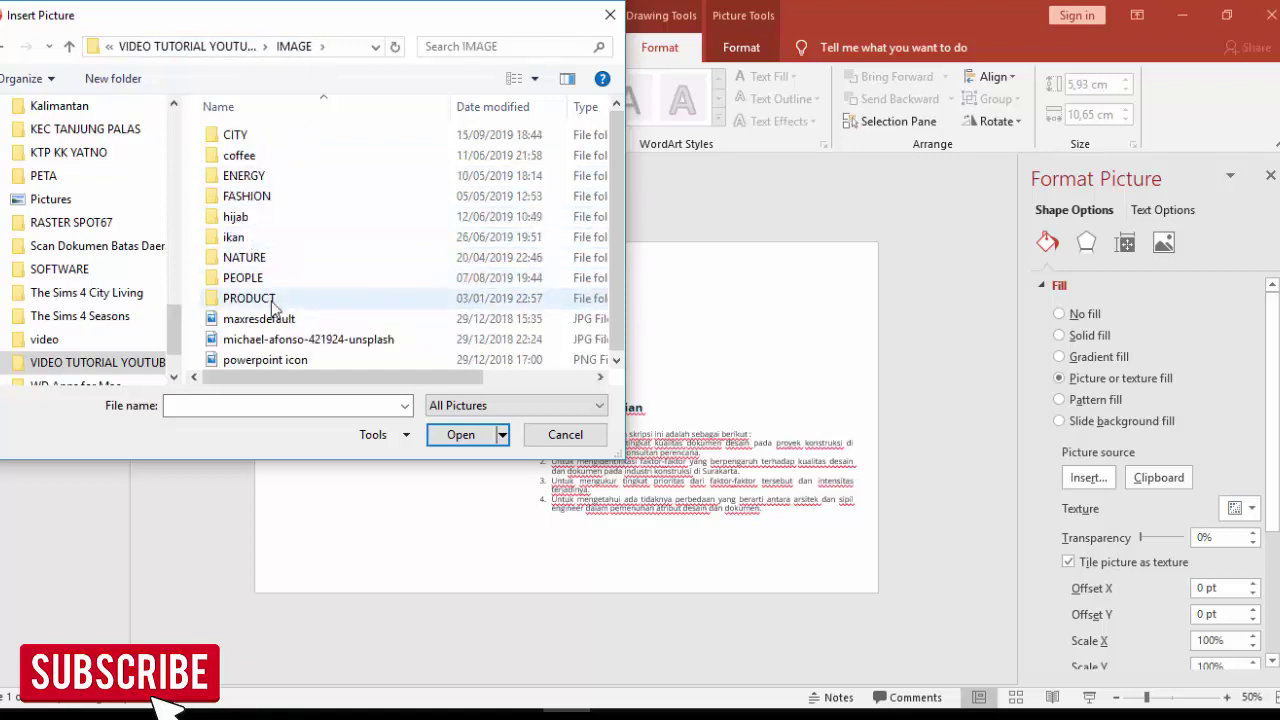
double_click(232, 135)
double_click(272, 152)
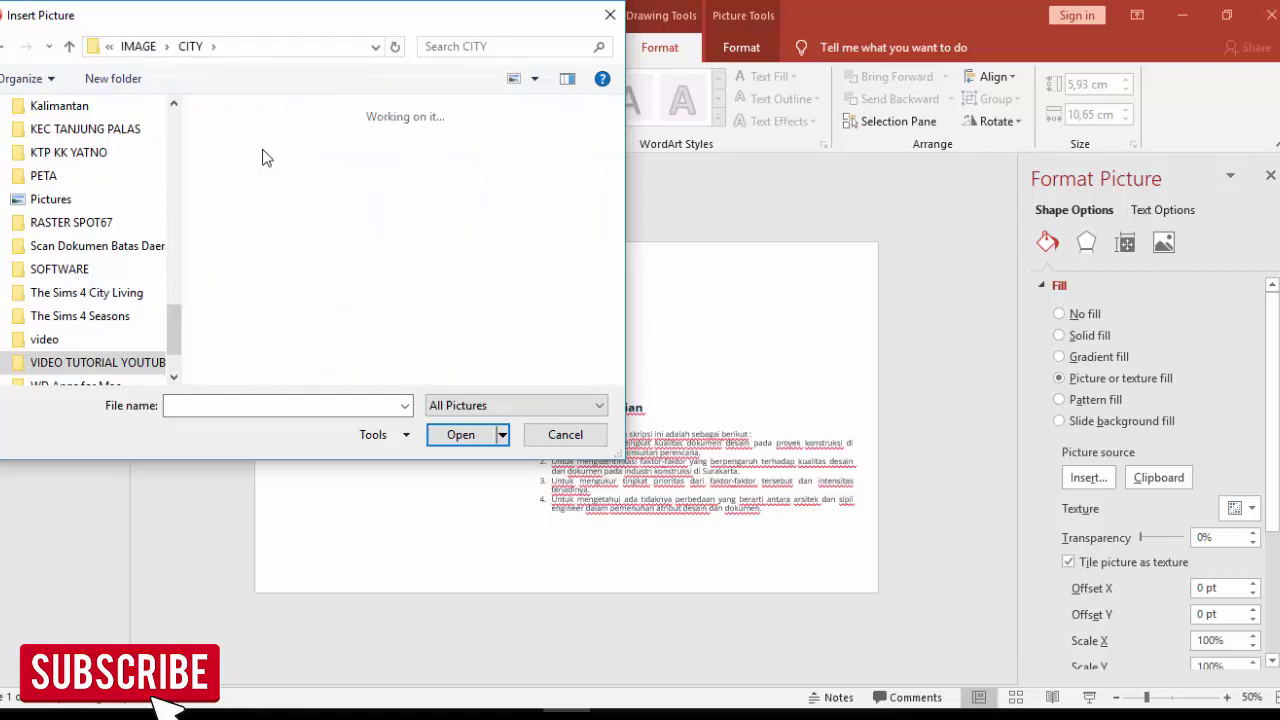
left_click(298, 284)
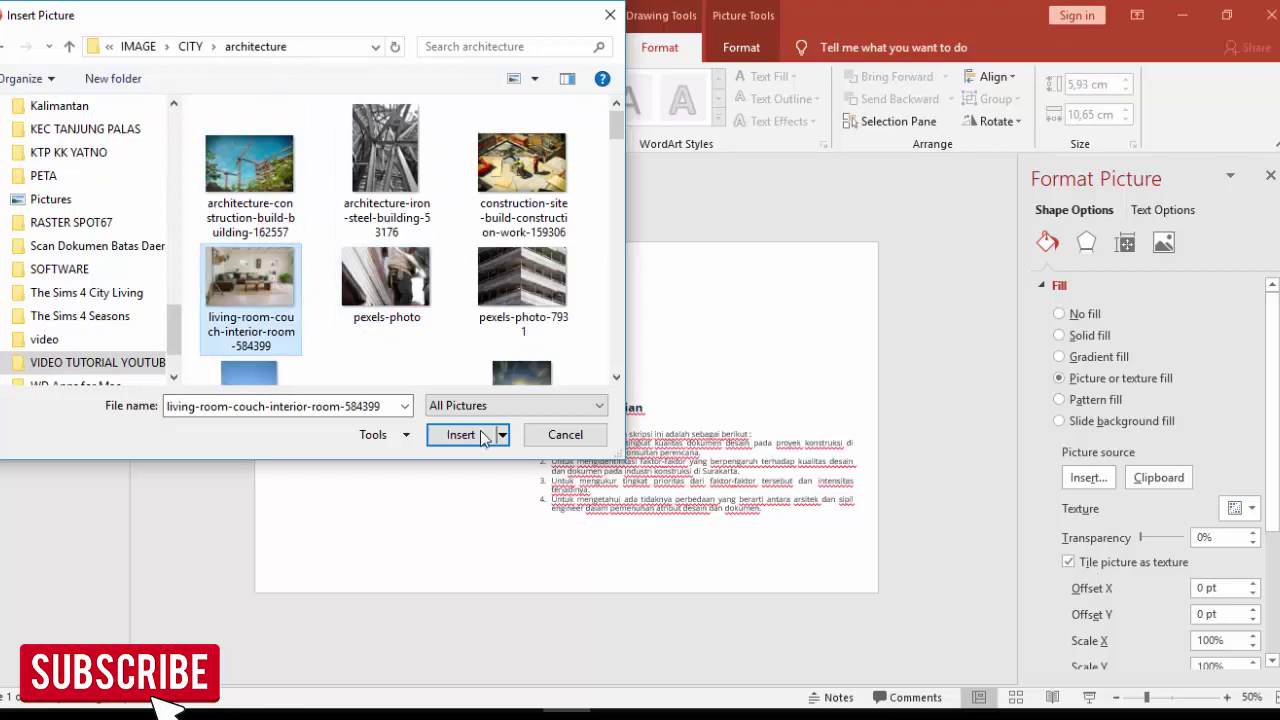
left_click(463, 436)
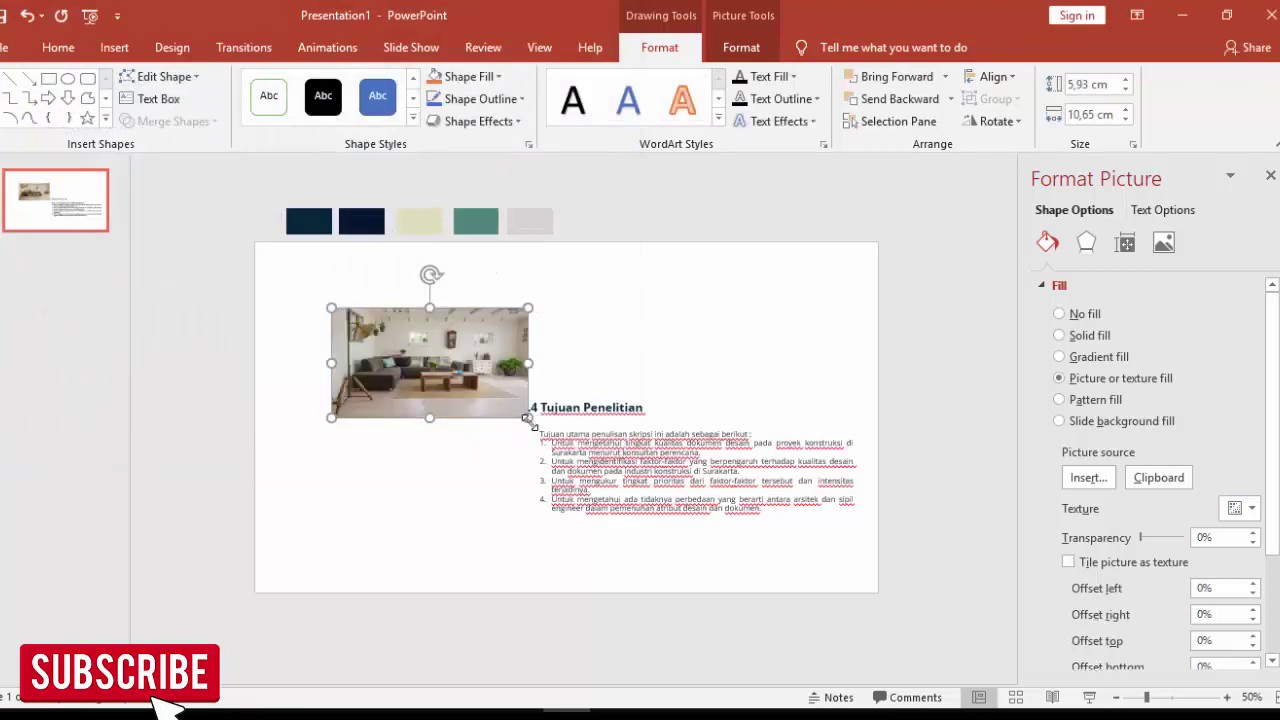
Step: Enlarge the room photo and nudge it slightly up and left
left_click_drag(527, 418, 580, 445)
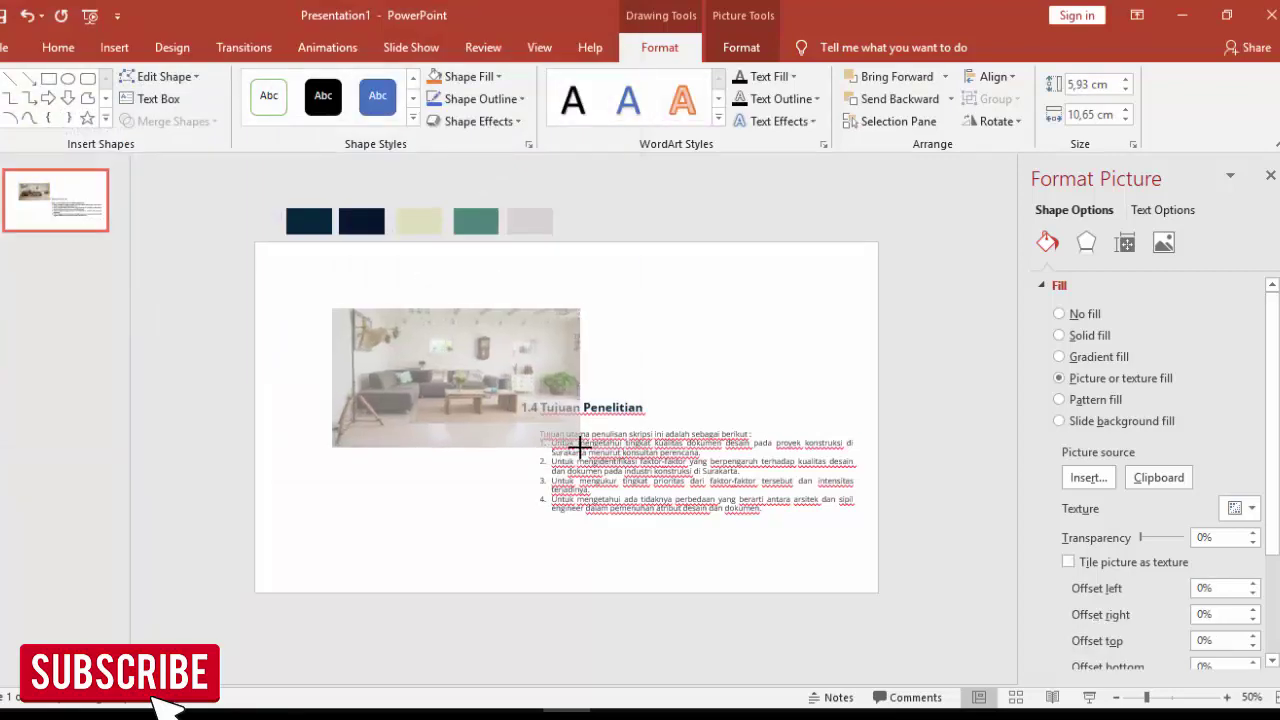
left_click_drag(492, 384, 472, 378)
left_click(585, 322)
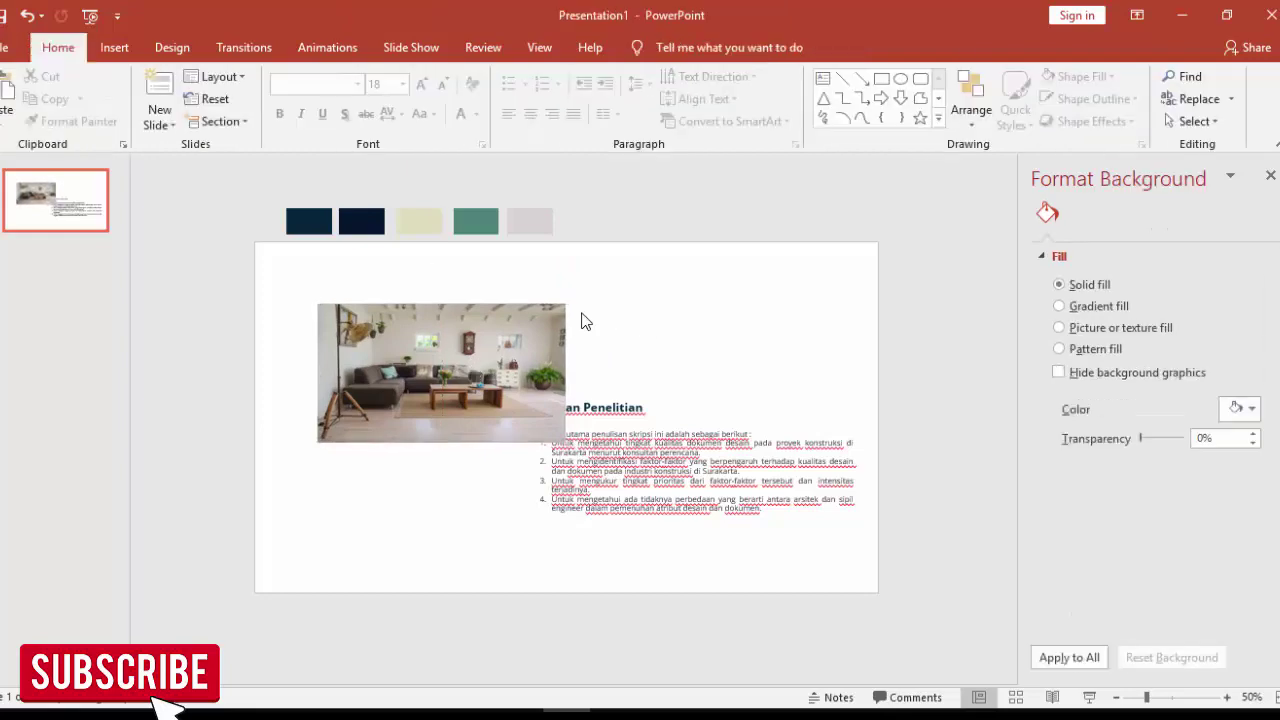
Step: Draw a Frame shape over the photo's left part and widen it to 7,57 × 10,53 cm
left_click(114, 47)
left_click(327, 100)
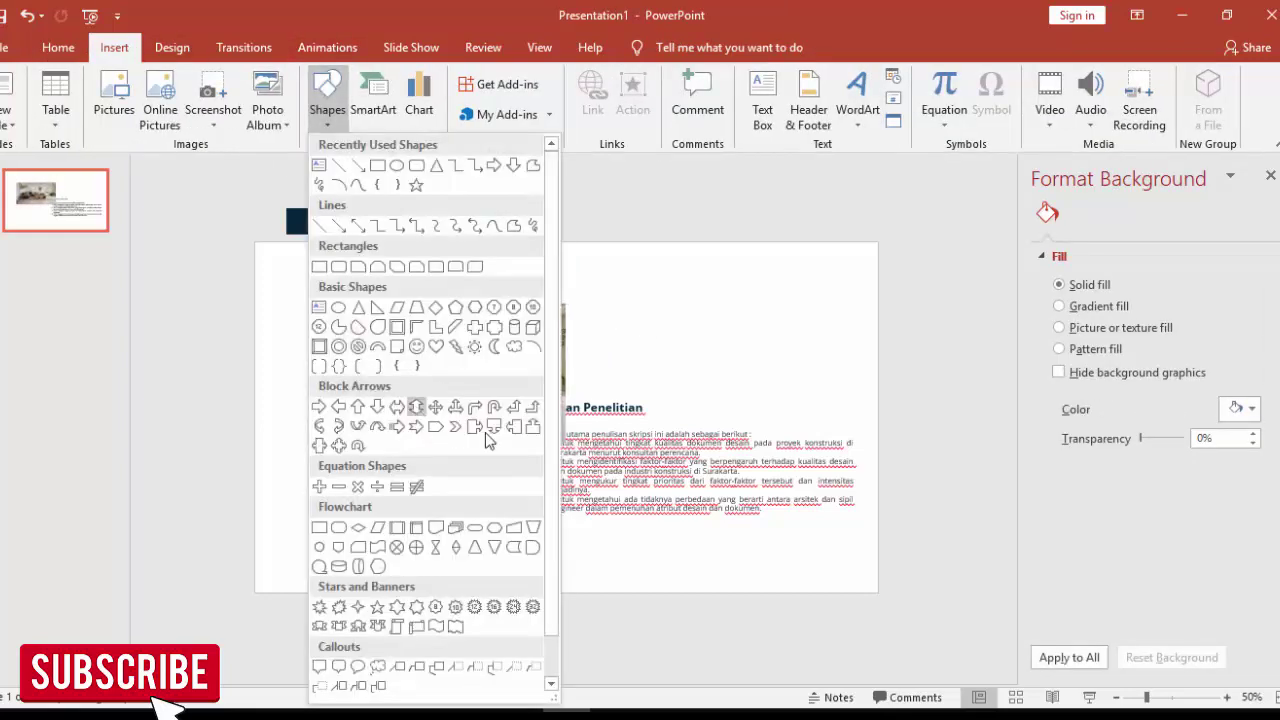
left_click(397, 327)
left_click_drag(271, 283, 433, 422)
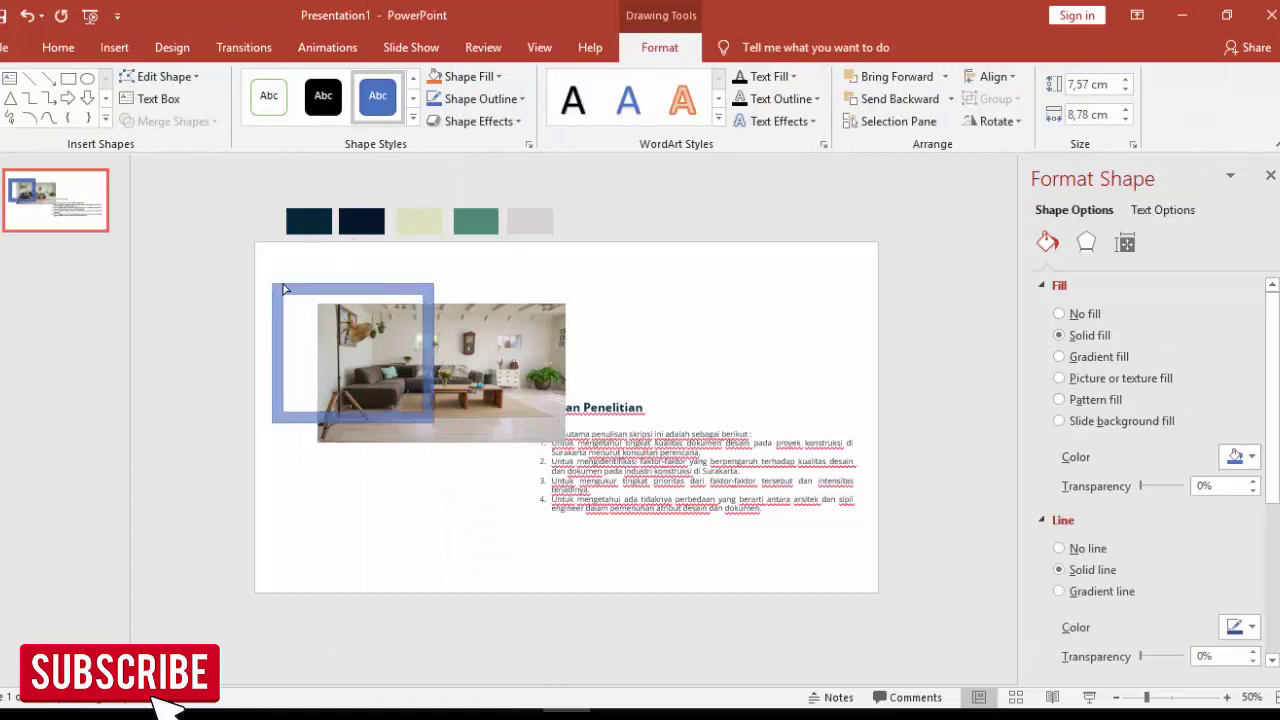
left_click_drag(290, 285, 306, 286)
left_click_drag(433, 352, 466, 358)
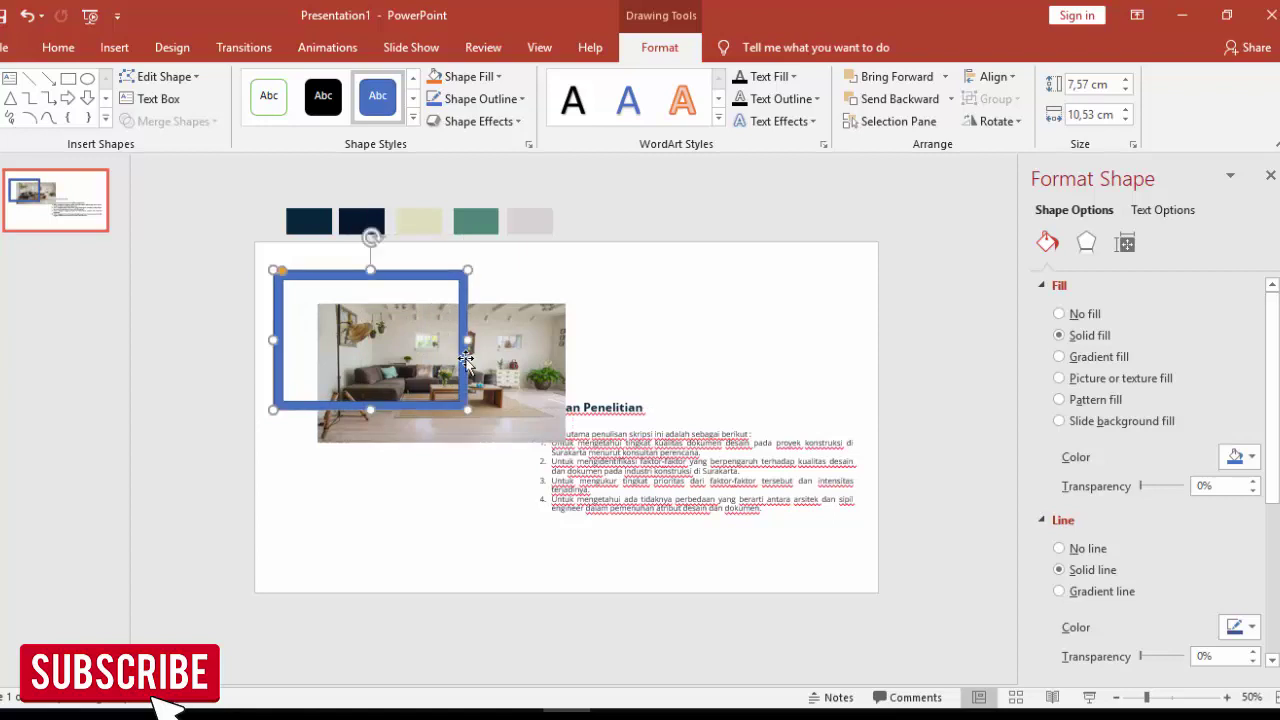
right_click(466, 358)
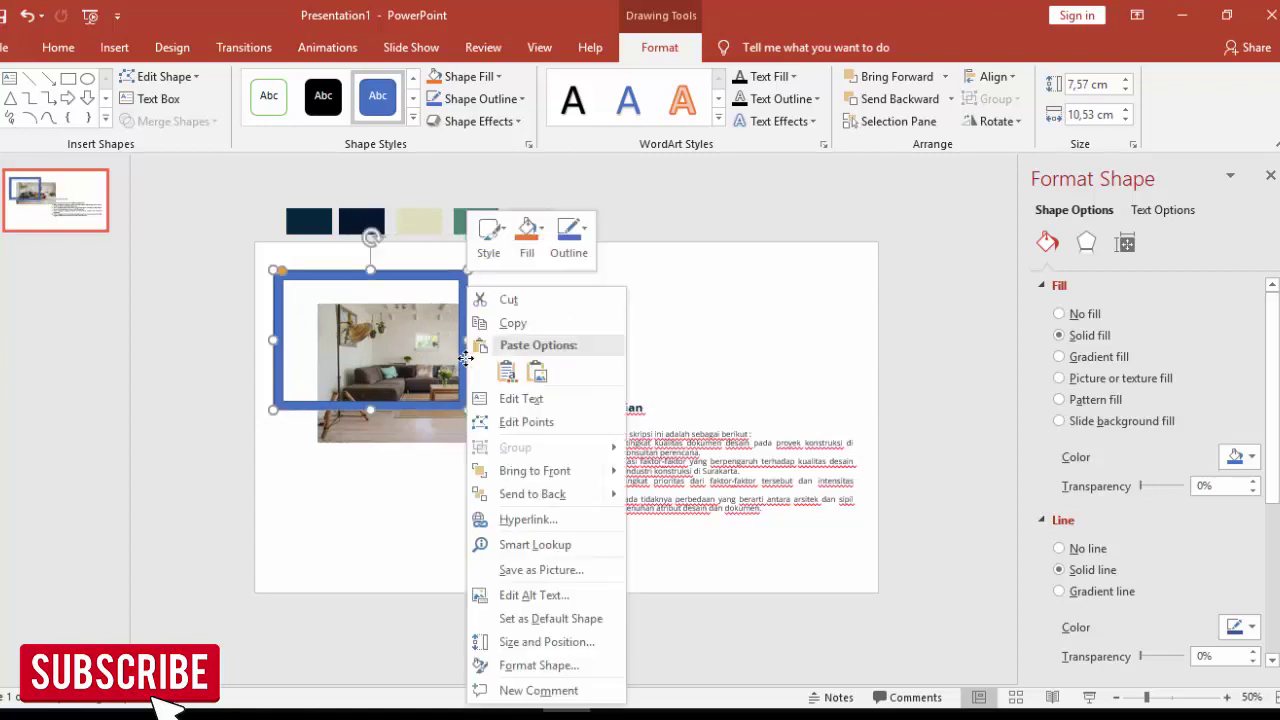
Step: Send the frame behind the photo, remove its outline, and fill it with eyedropper-sampled light grey
left_click(566, 494)
left_click(1062, 549)
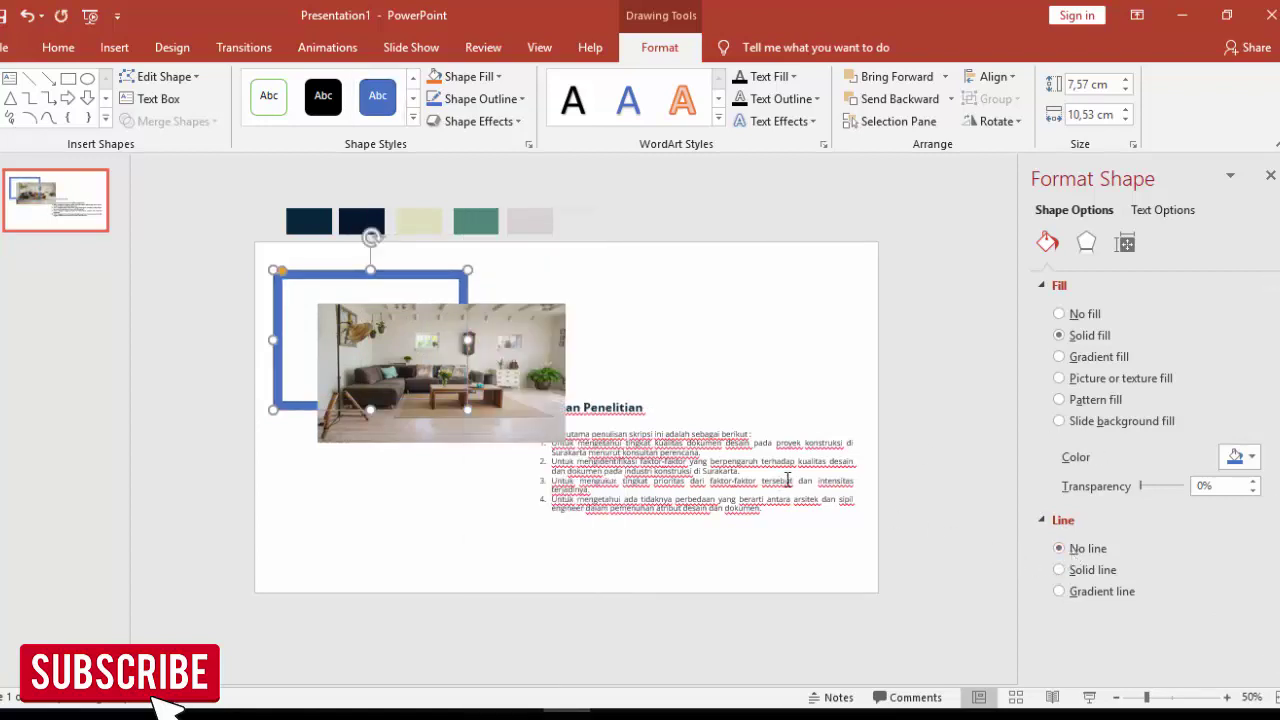
left_click(1240, 457)
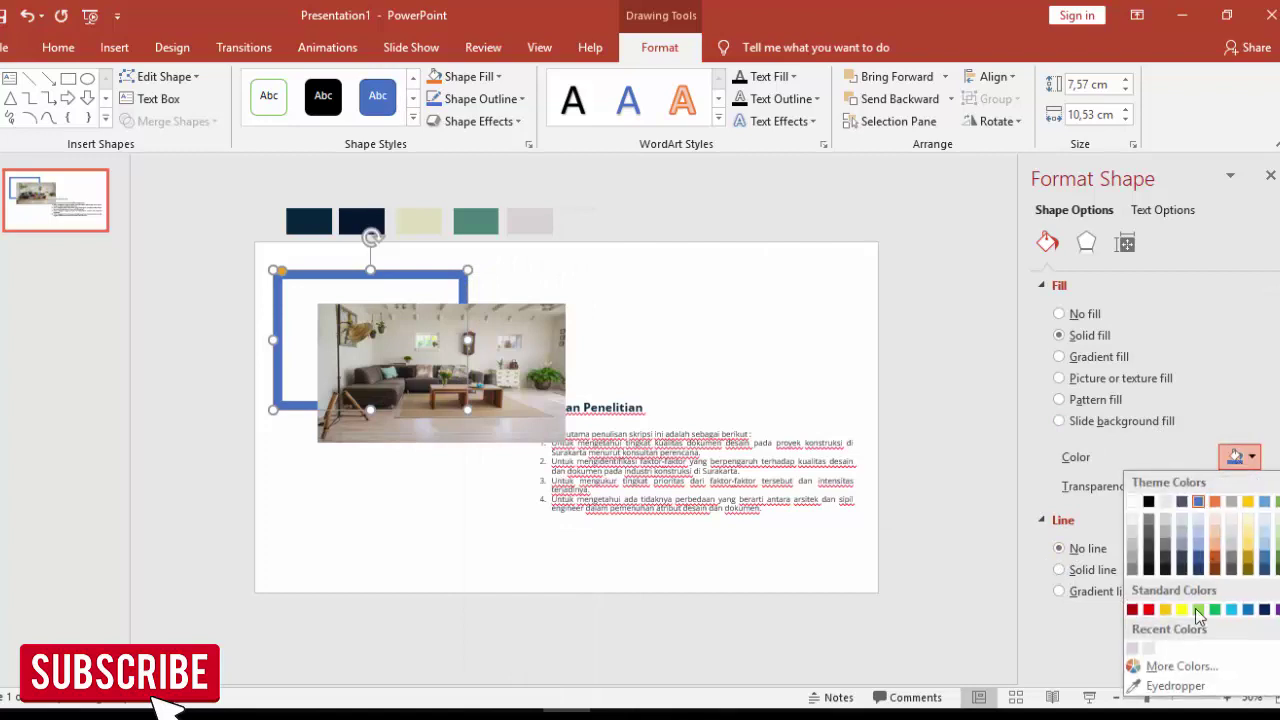
left_click(1176, 686)
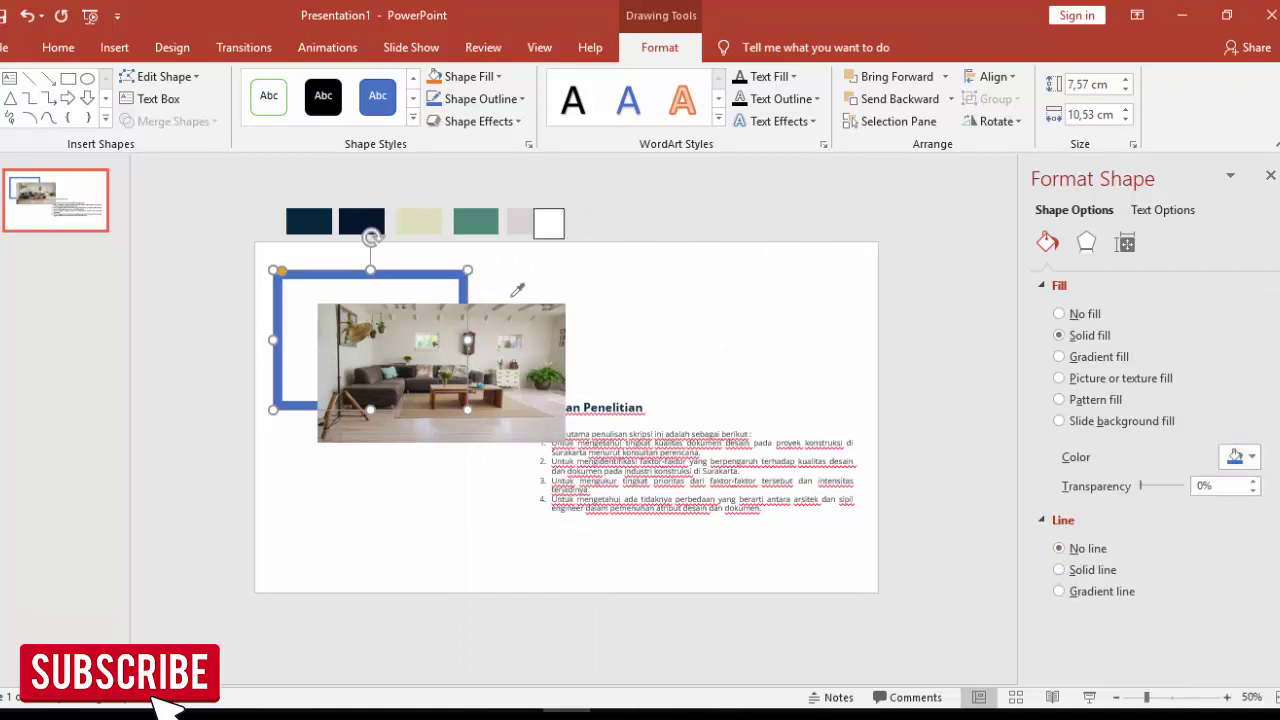
left_click(517, 328)
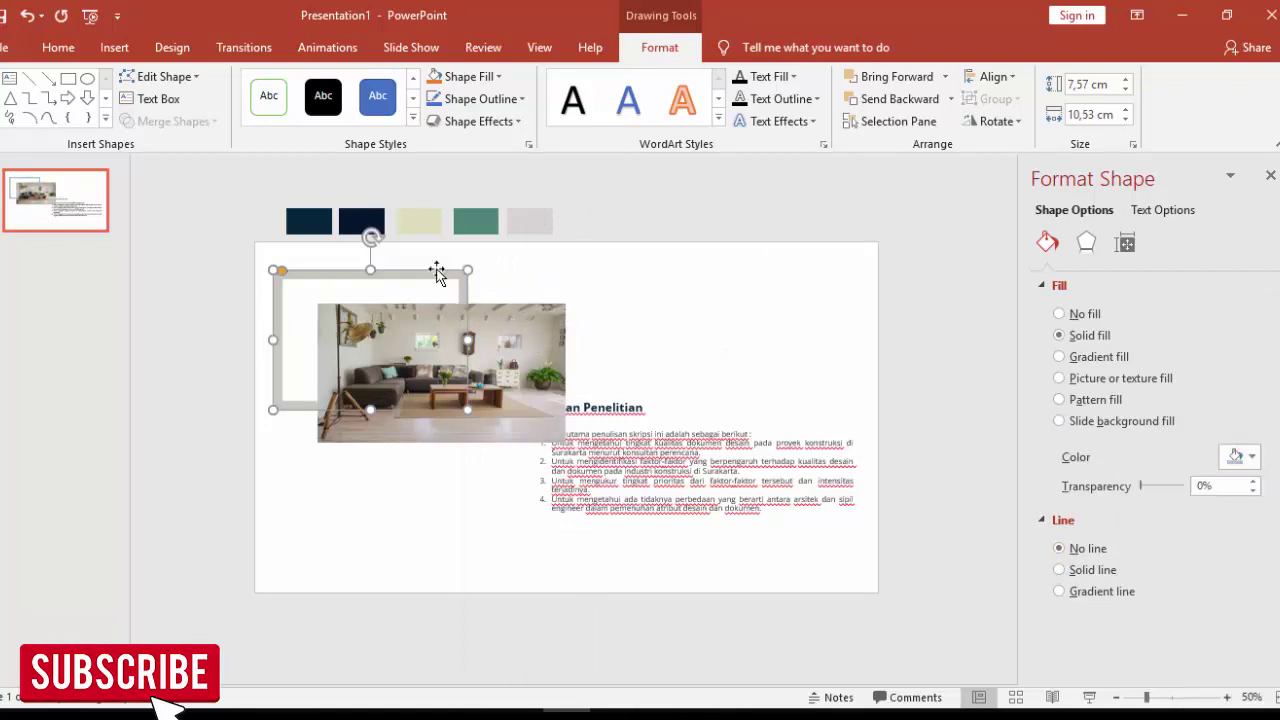
left_click(597, 285)
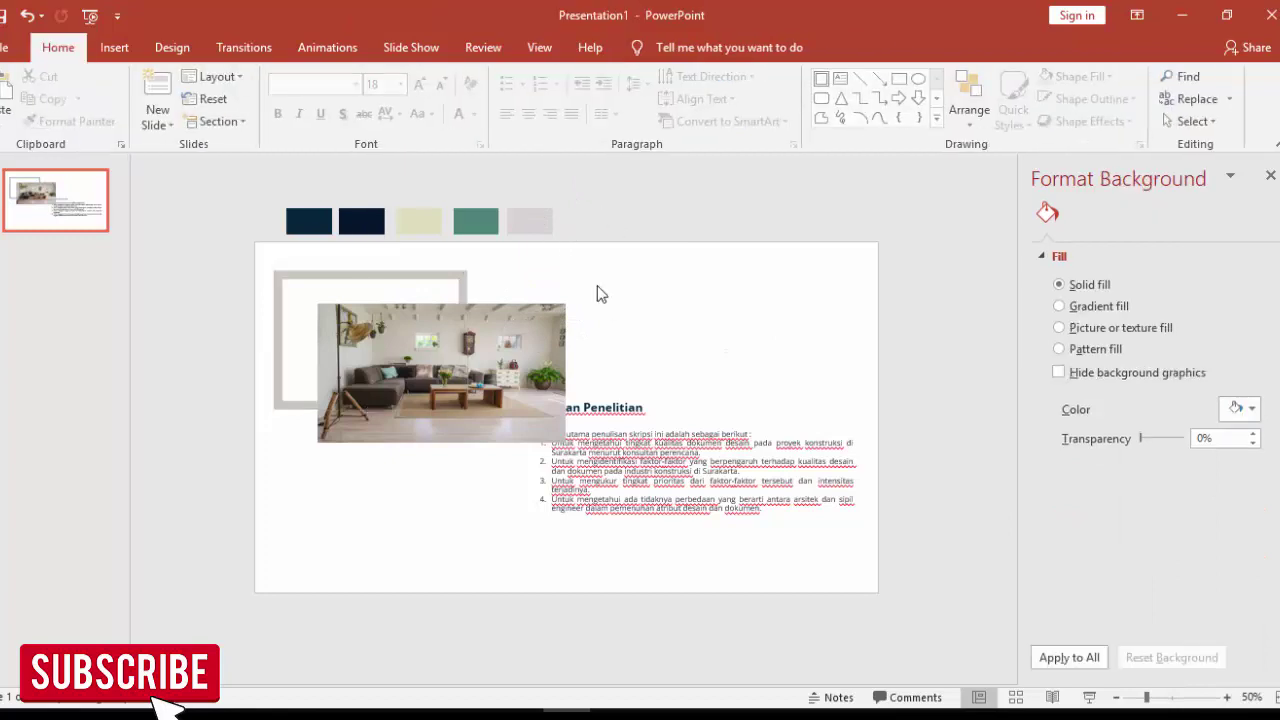
Step: Move the heading and objectives list up and right beside the photo, and narrow the list box
left_click(625, 407)
left_click_drag(463, 415, 449, 419)
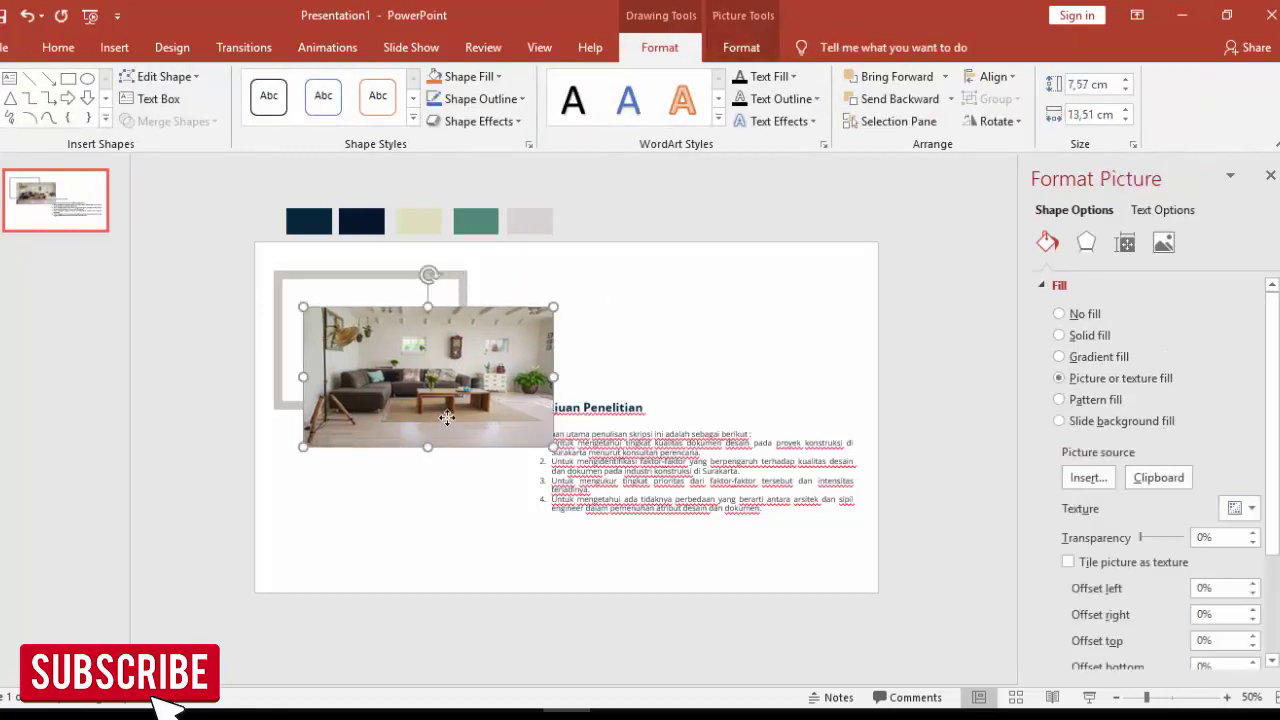
left_click(605, 416)
left_click(603, 442, "shift")
left_click_drag(603, 400, 661, 273)
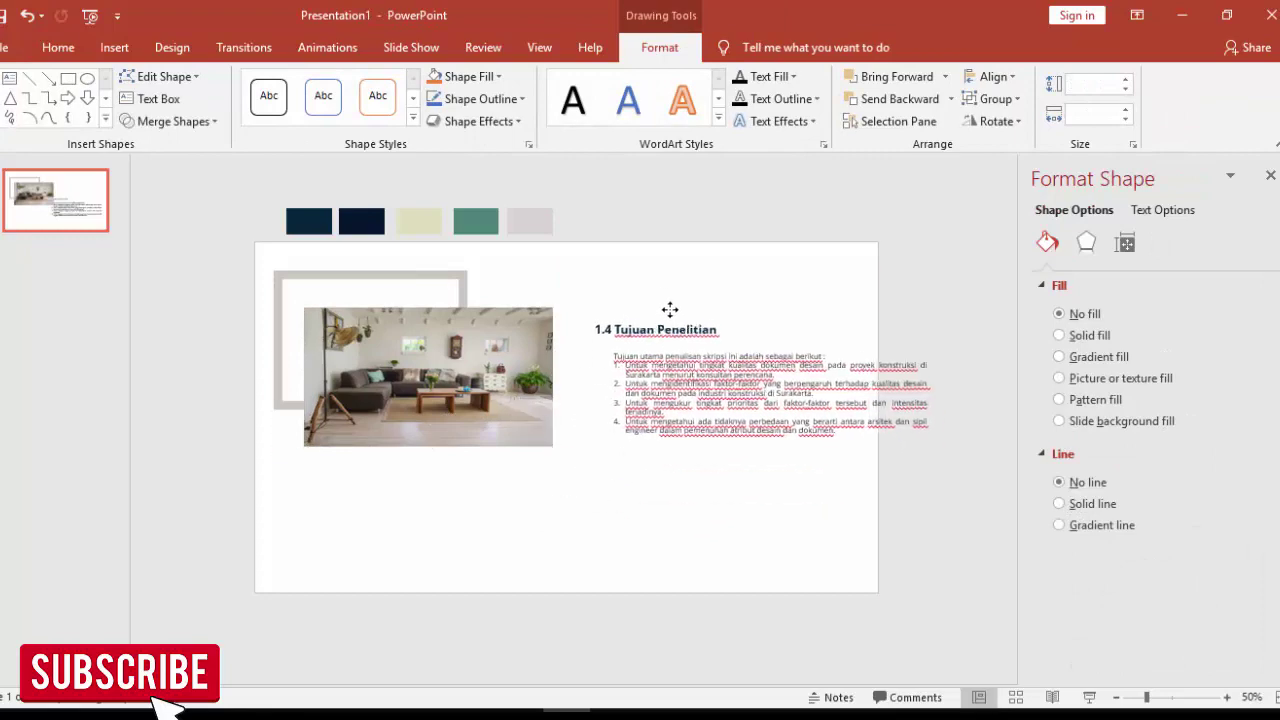
left_click(749, 417)
left_click(850, 380)
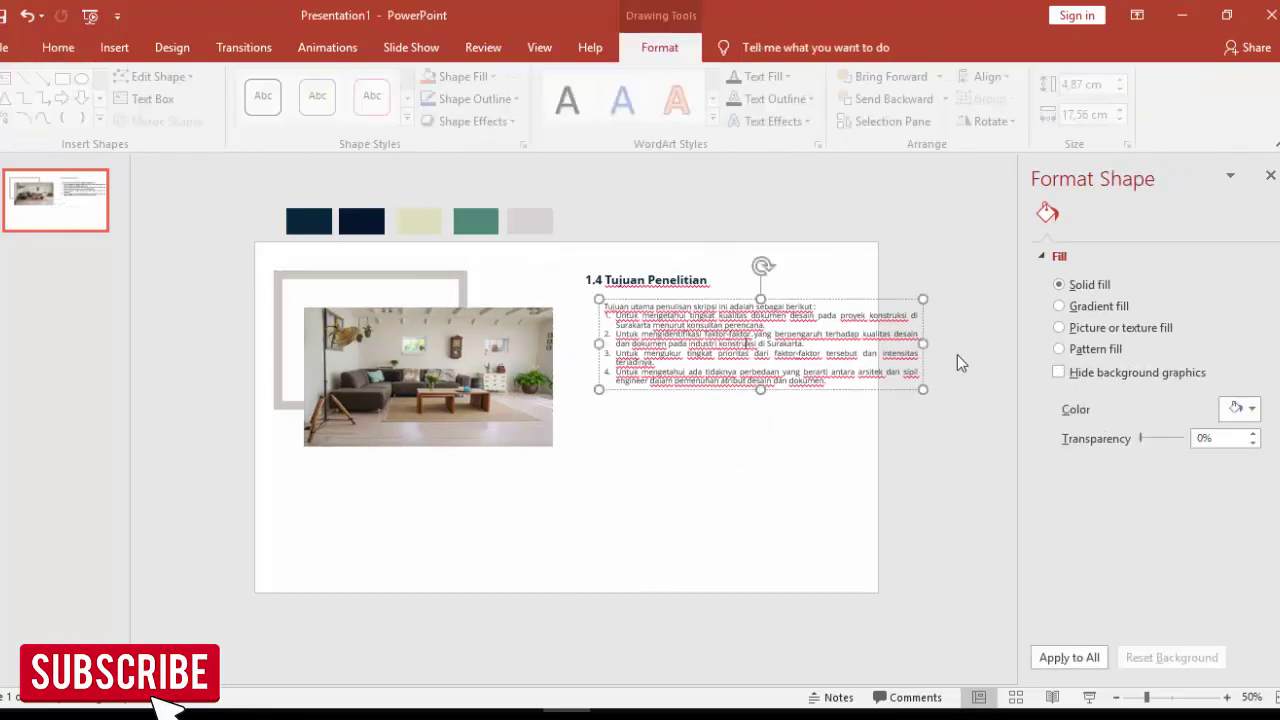
left_click_drag(920, 343, 838, 343)
Step: Scroll through section 1.5 Manfaat Penelitian in the thesis PDF, then return to PowerPoint
left_click(662, 712)
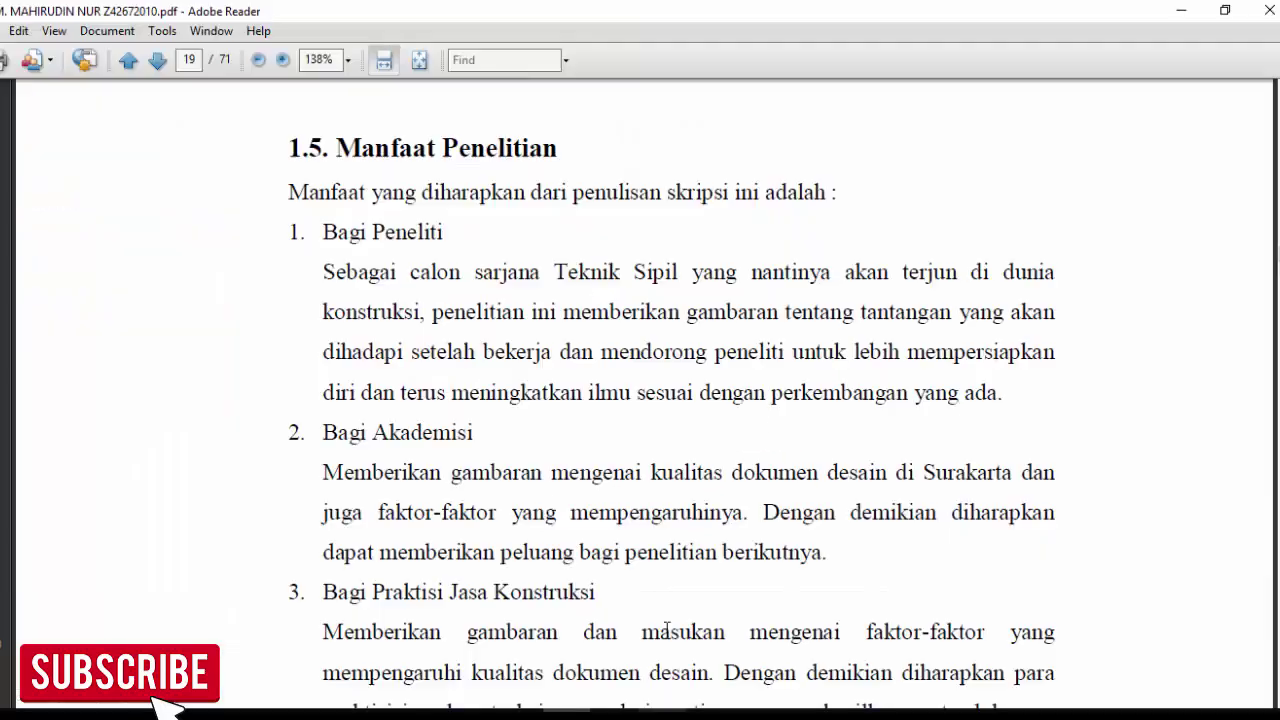
scroll(460, 382, "down", 2)
scroll(471, 384, "down", 8)
scroll(471, 384, "down", 3)
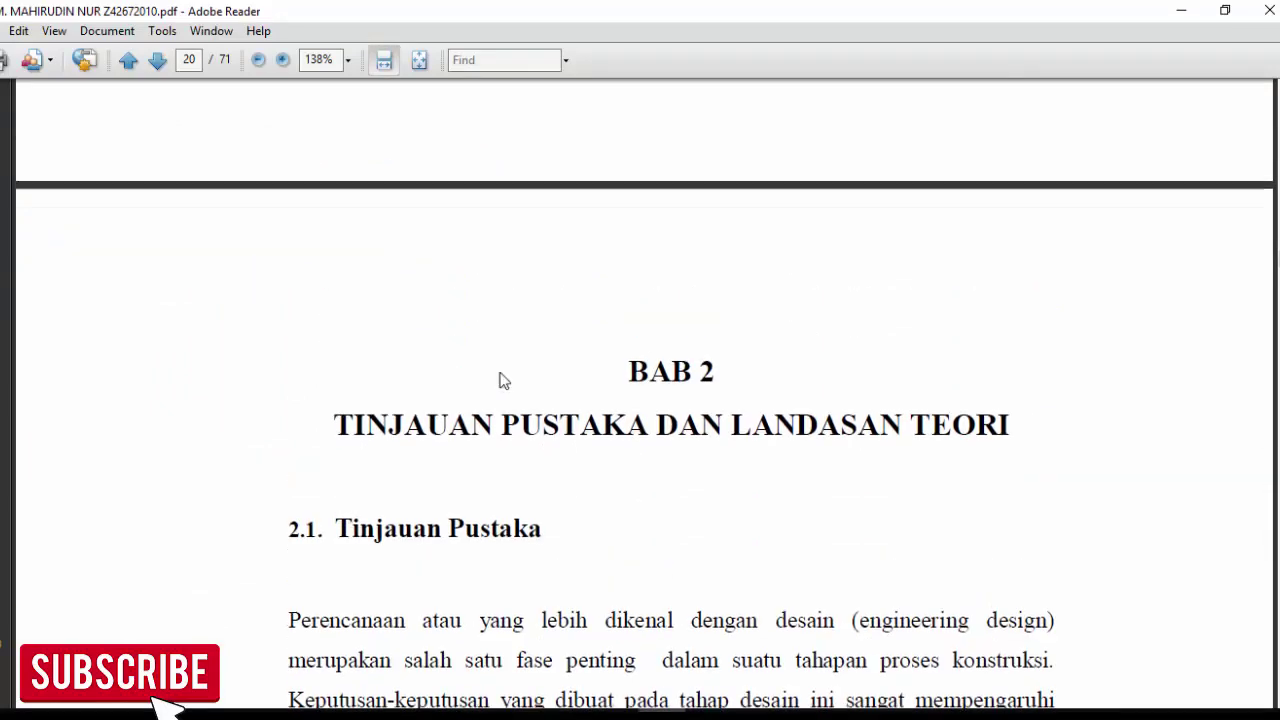
scroll(500, 378, "up", 7)
scroll(480, 350, "up", 3)
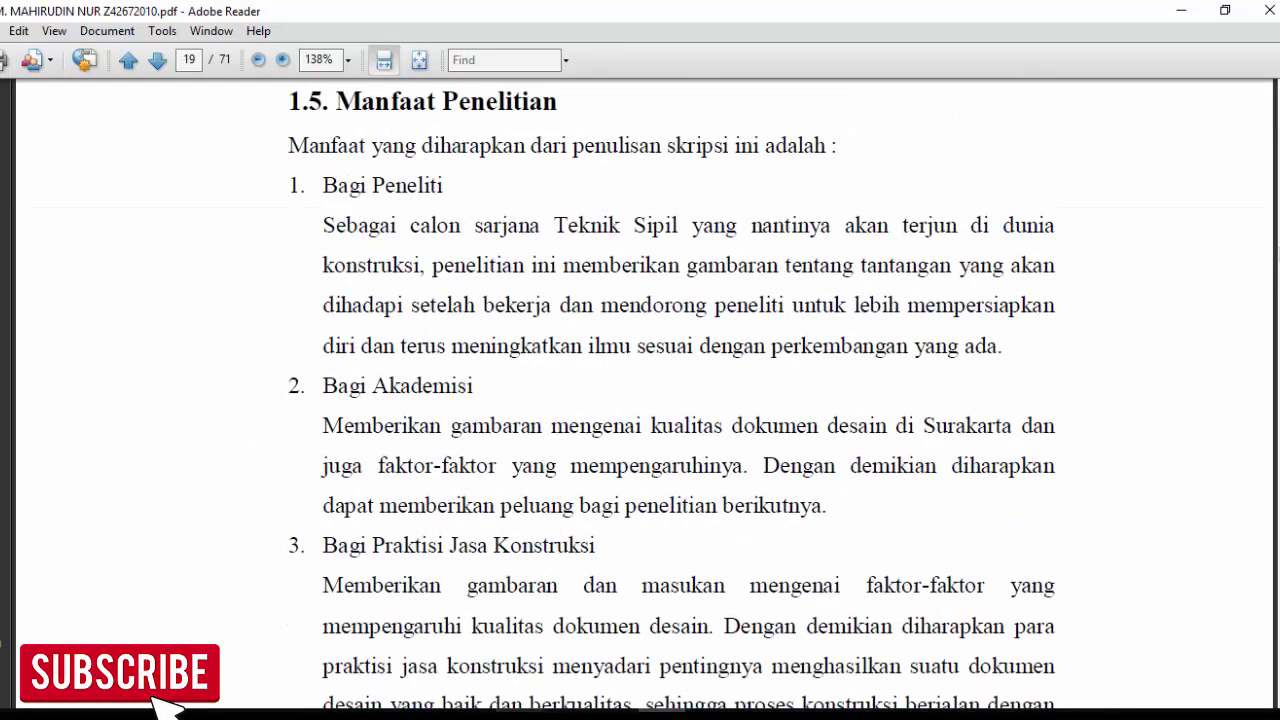
left_click(156, 702)
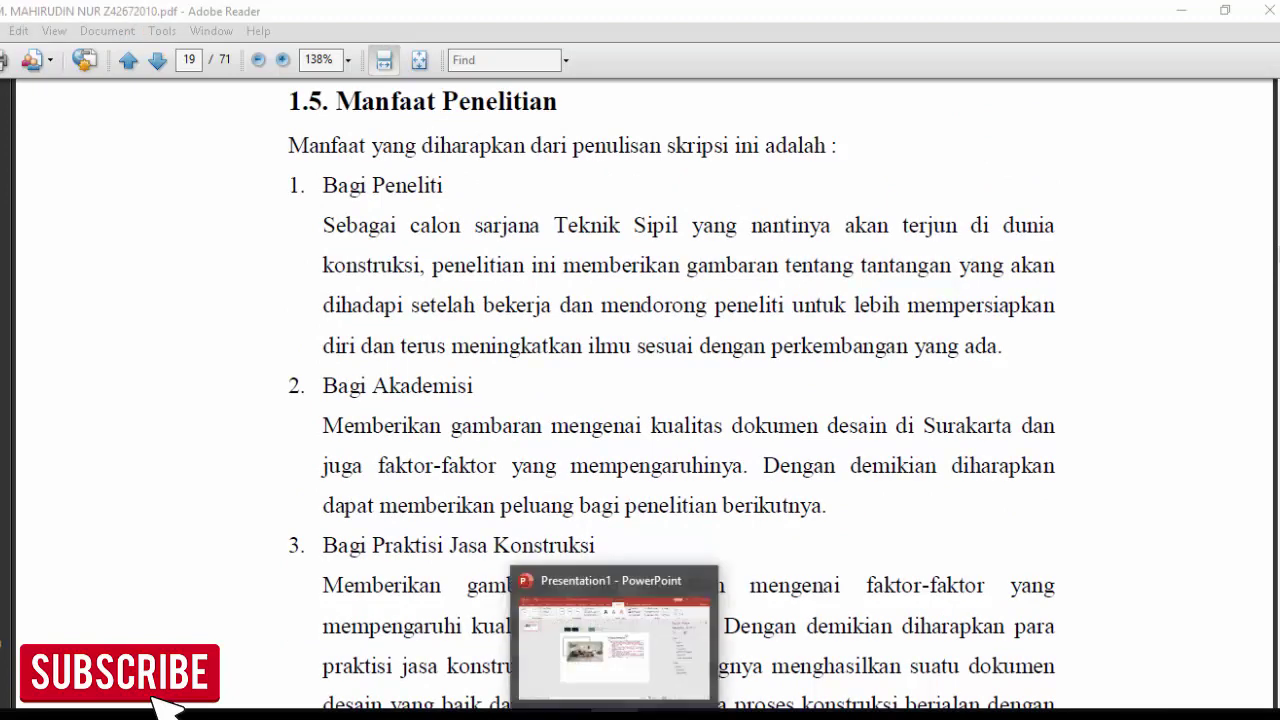
left_click(610, 712)
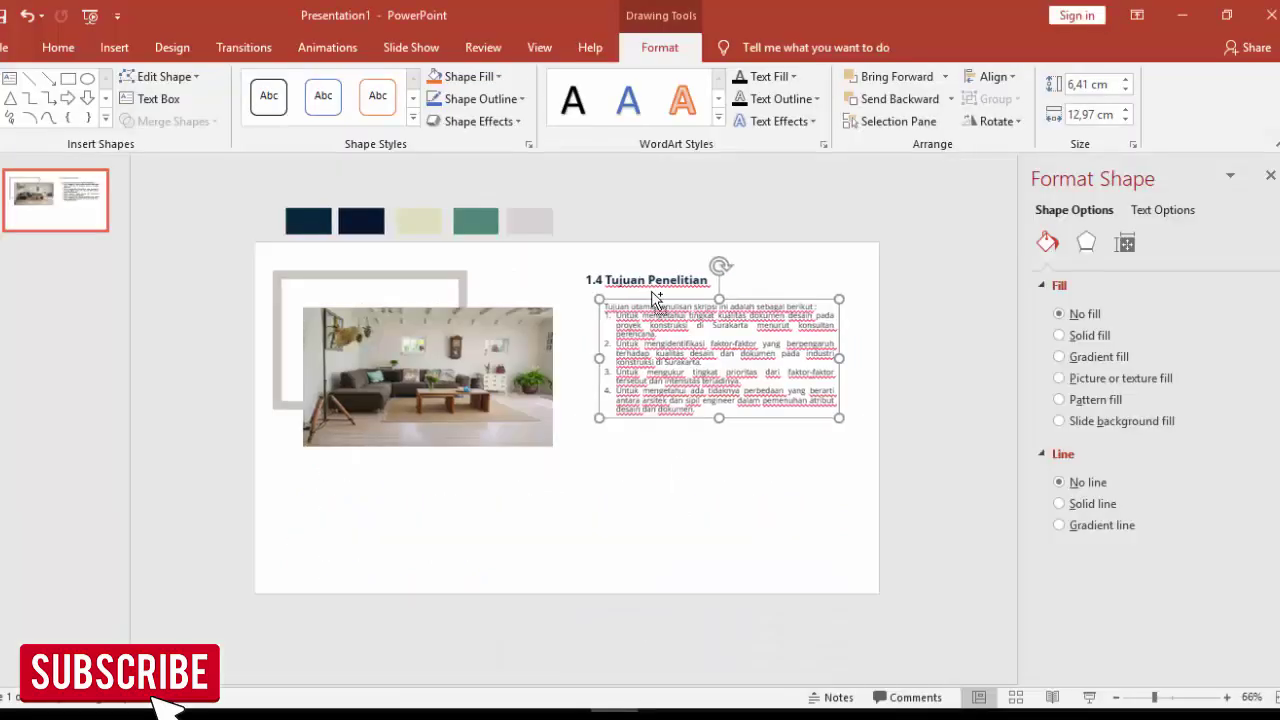
Step: Replace 'Tujuan' with 'Manfaat' so the heading reads 1.4 Manfaat Penelitian
scroll(657, 294, "up", 7)
scroll(443, 277, "down", 5)
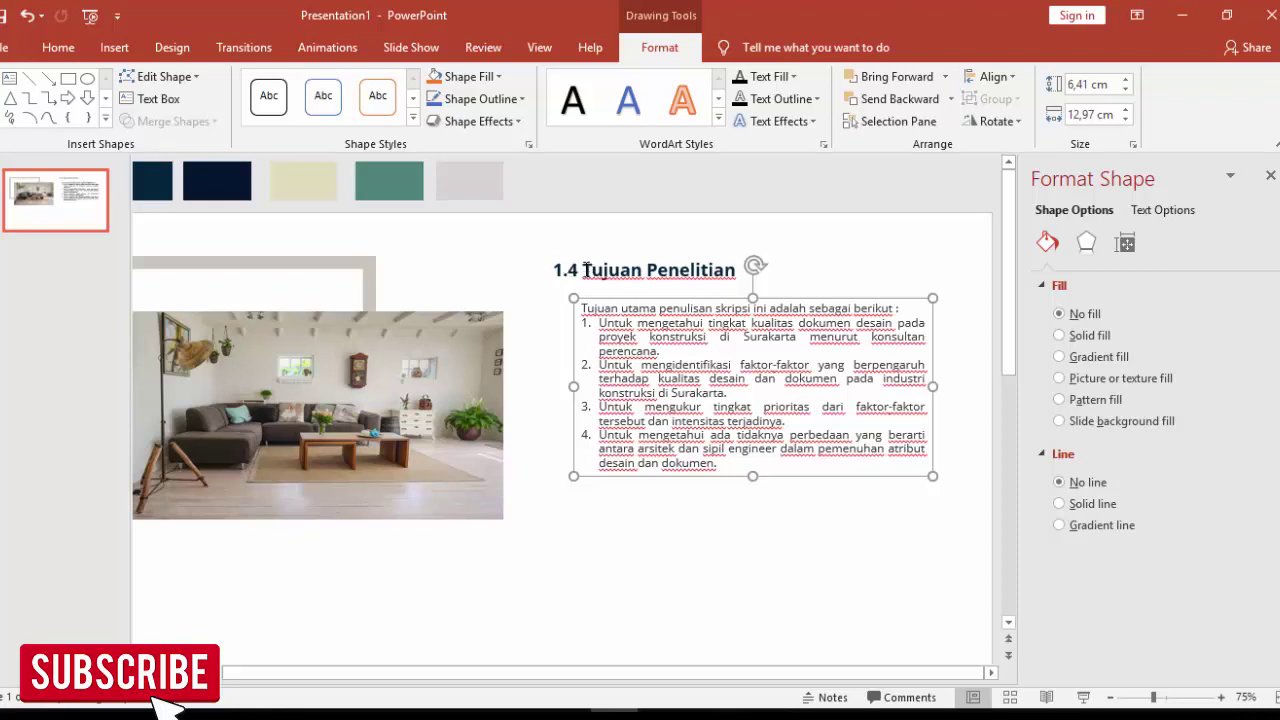
left_click_drag(585, 270, 637, 268)
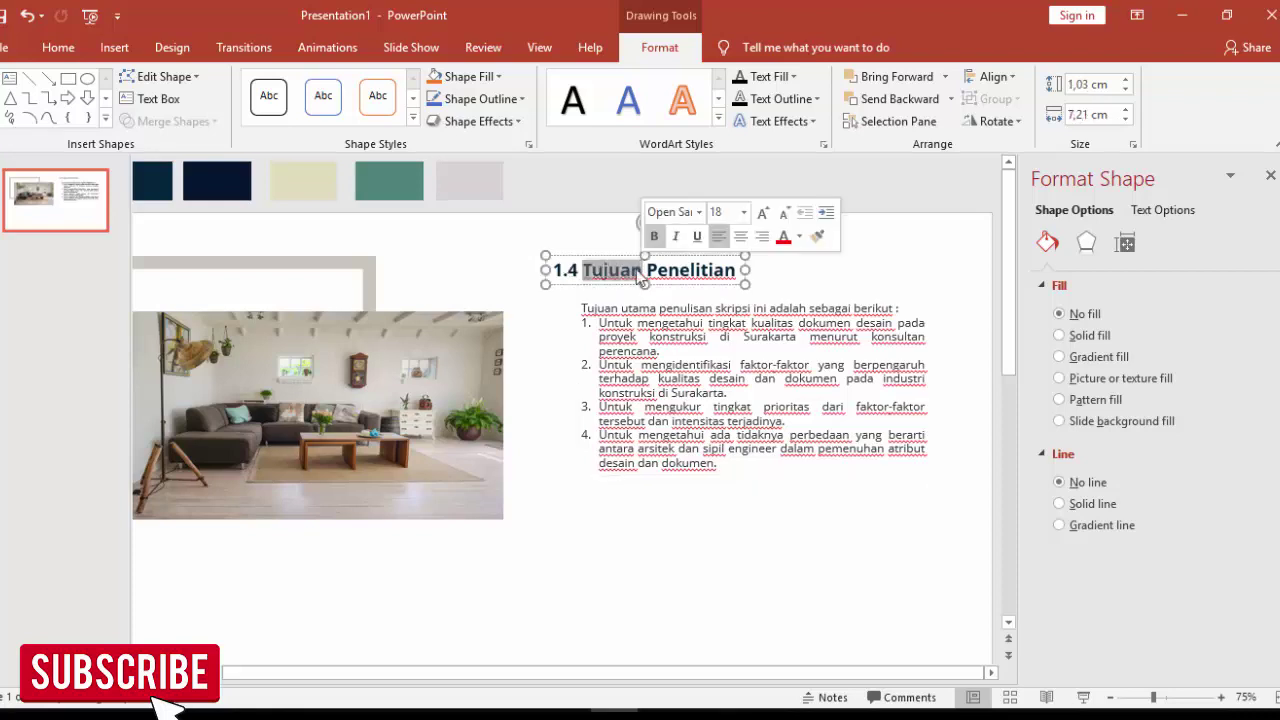
type("Manfa")
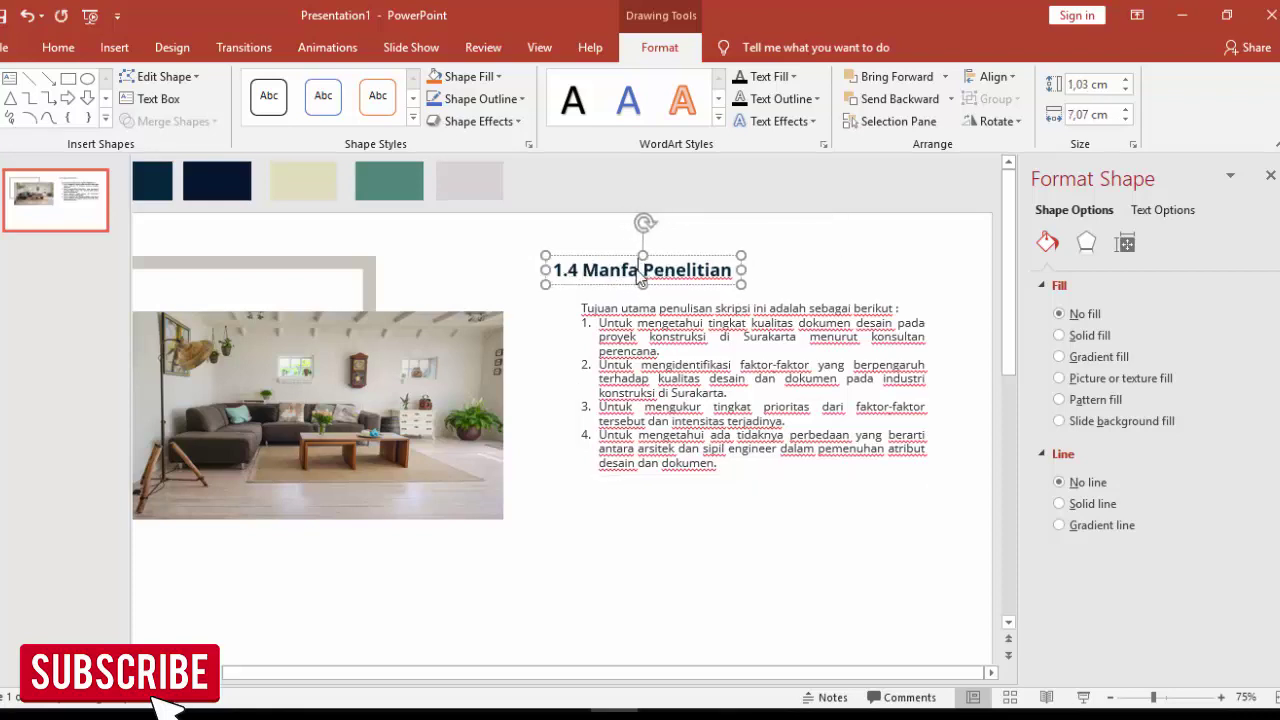
type("at")
left_click(612, 390)
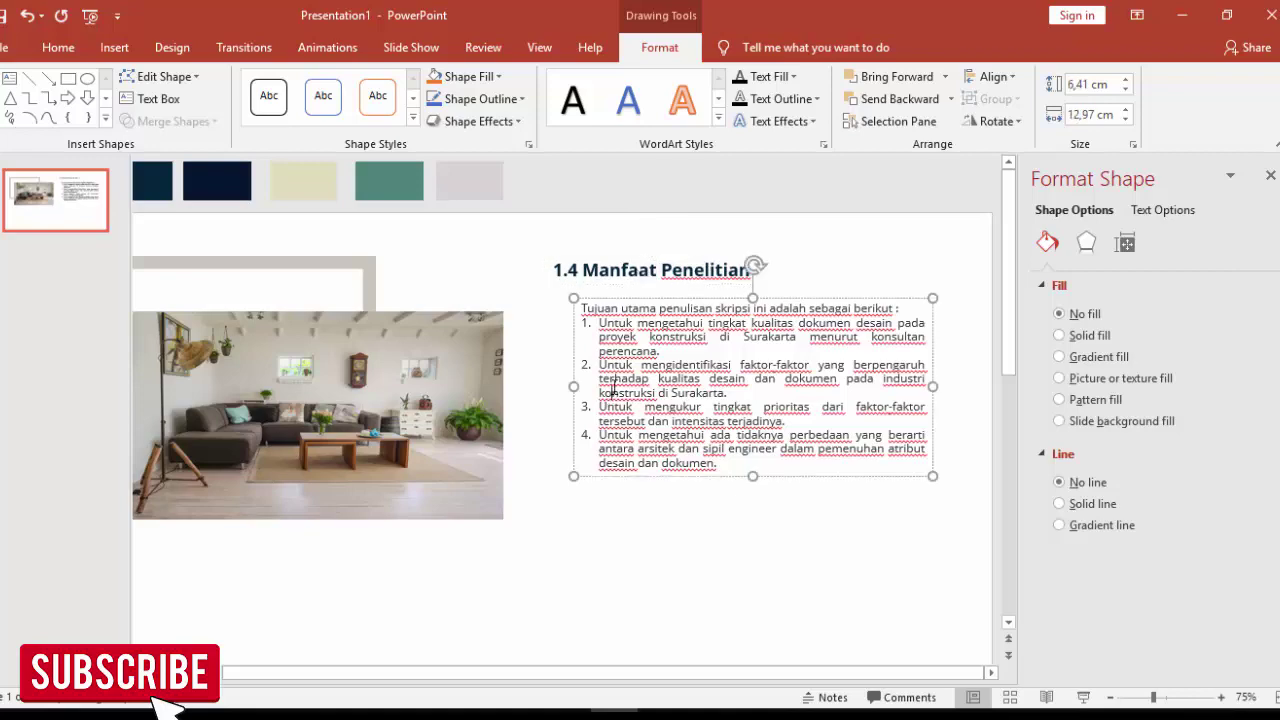
key("alt+Tab")
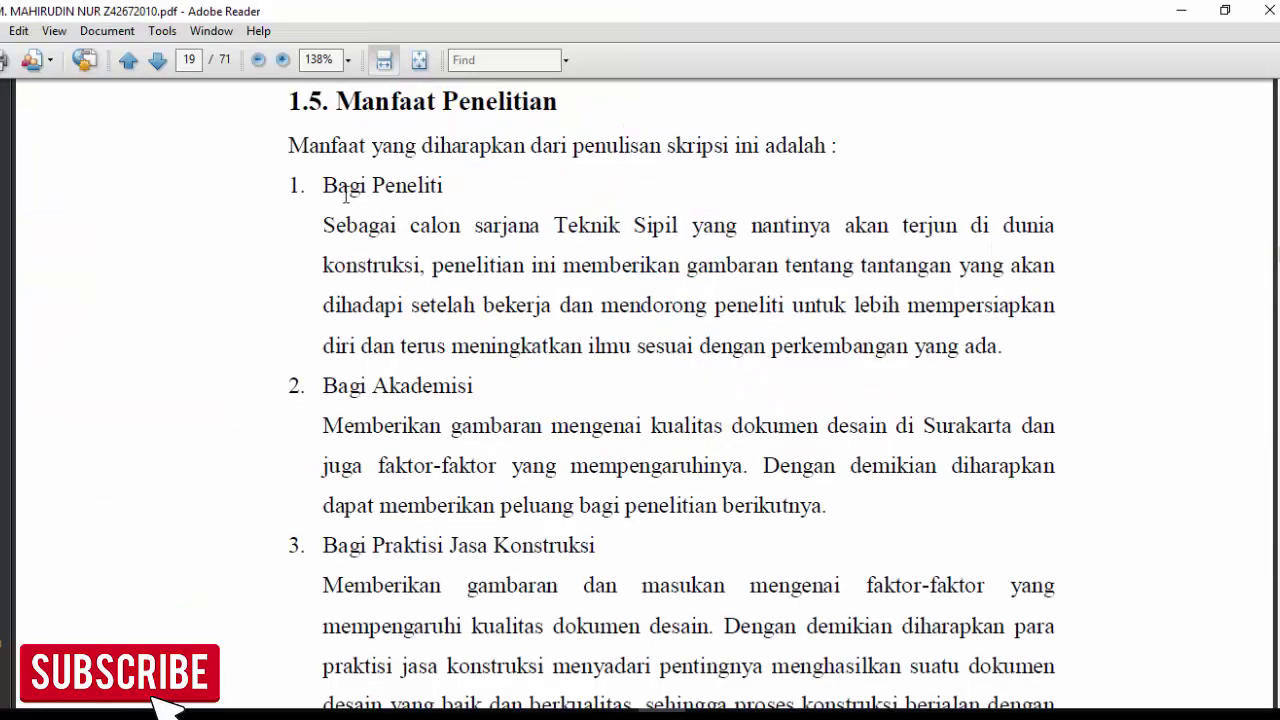
Step: Select the PDF sentence 'Manfaat yang diharapkan dari penulisan skripsi ini adalah' and return to the slide
key("alt+Tab")
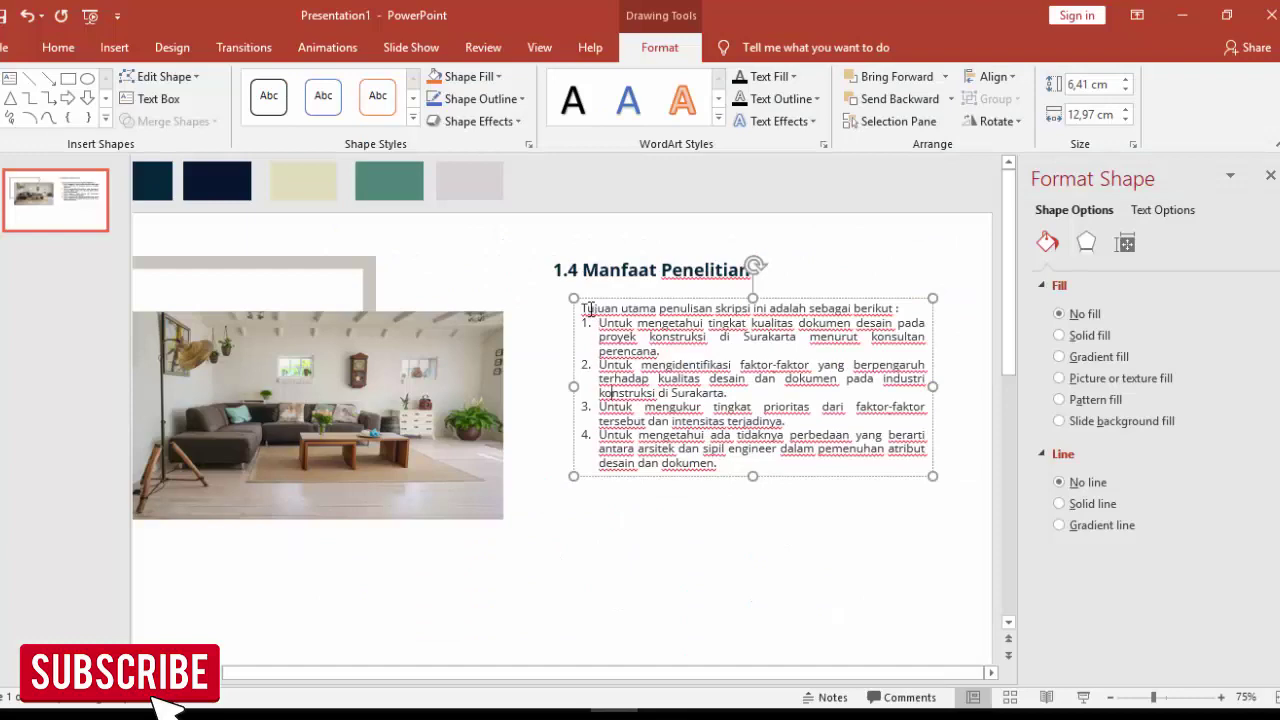
left_click_drag(591, 309, 623, 308)
key("alt+Tab")
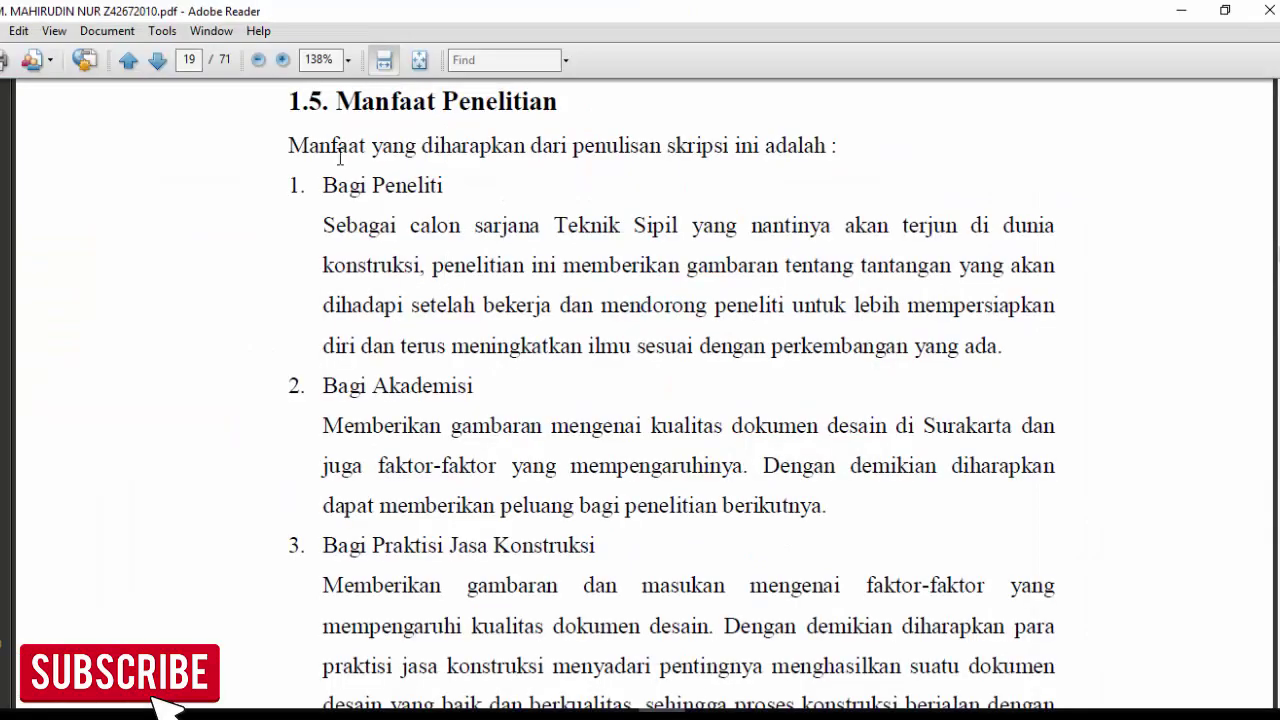
left_click_drag(288, 145, 823, 146)
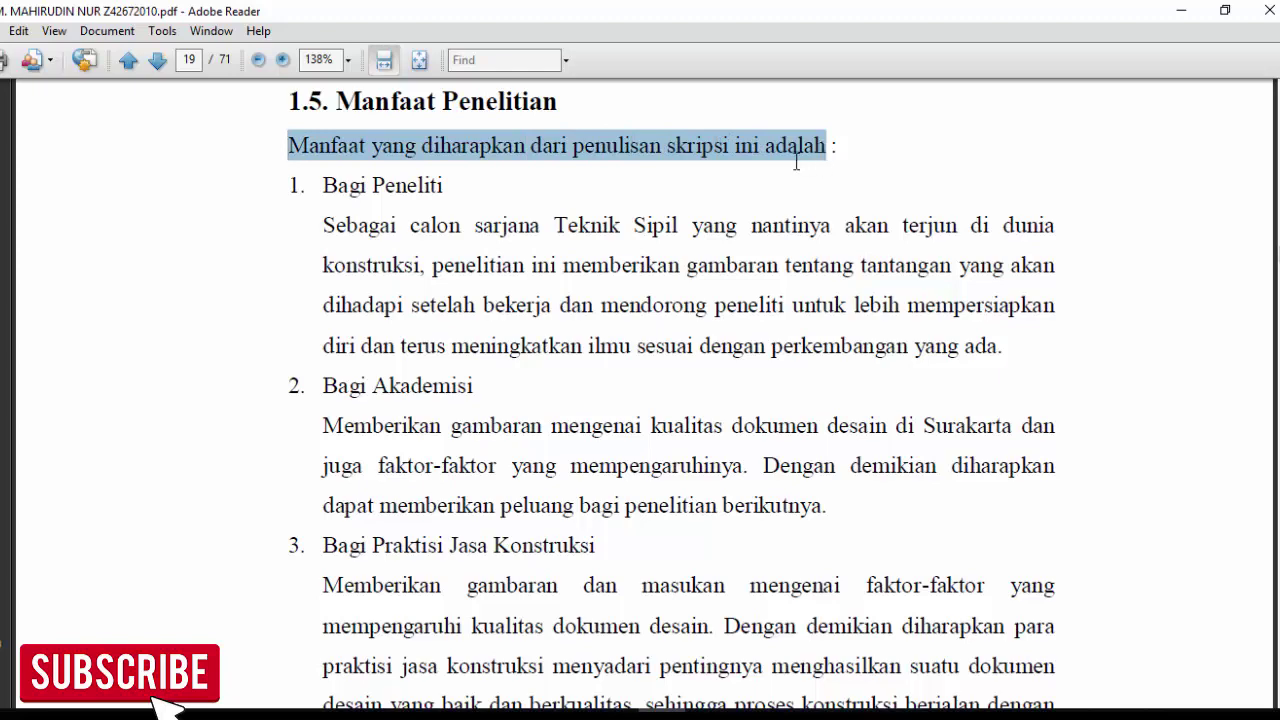
key("alt+Tab")
Step: Replace the opening 'Tujuan utama…' line with the copied sentence, pasted as unformatted text
left_click(647, 307)
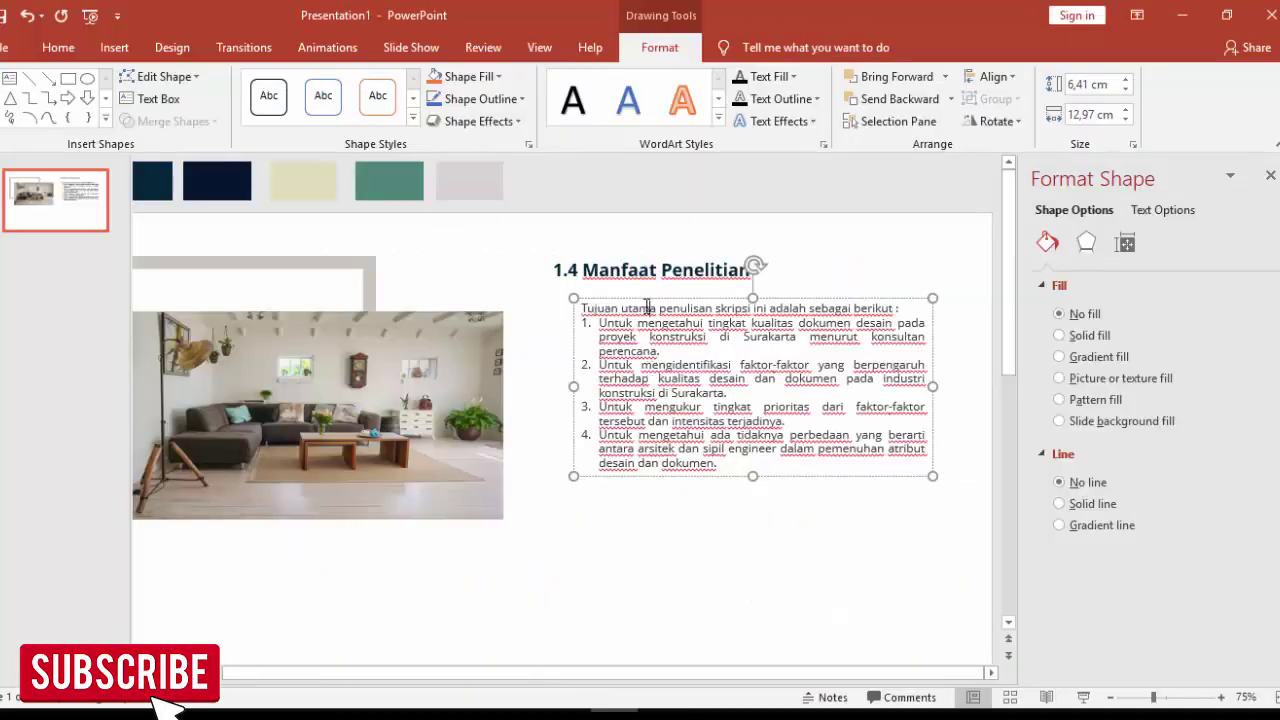
left_click_drag(585, 308, 868, 307)
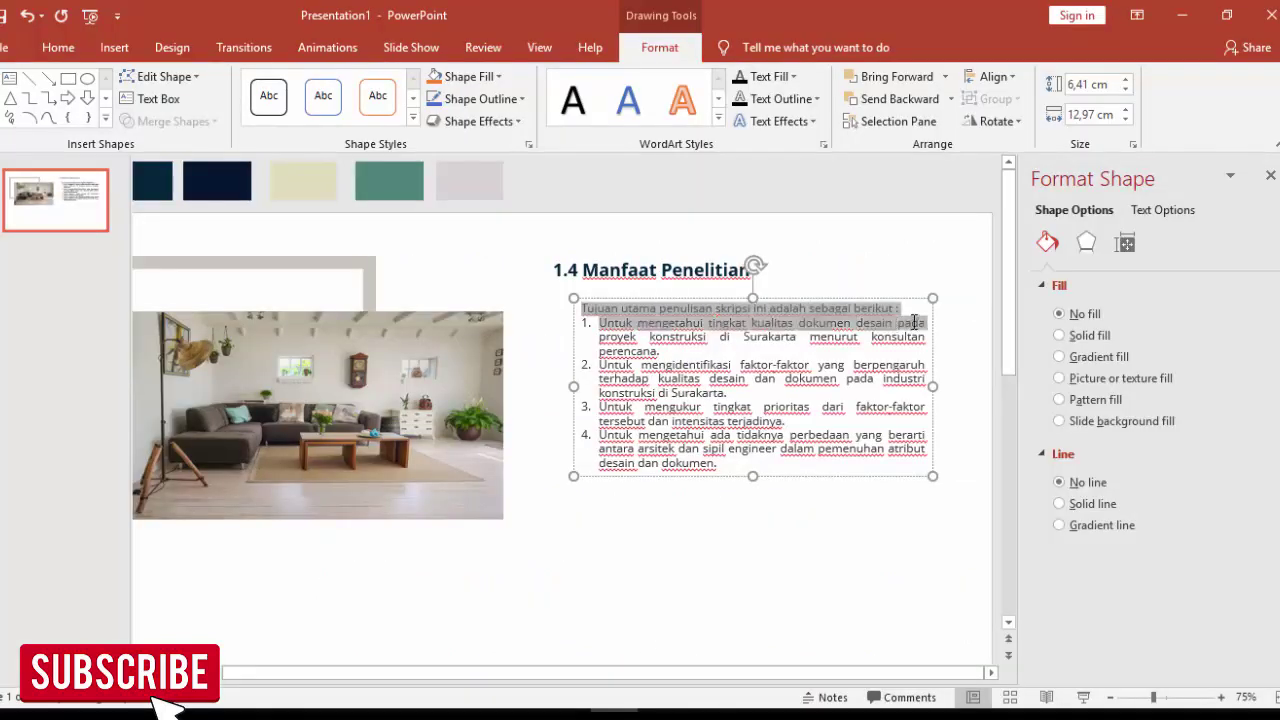
type("s")
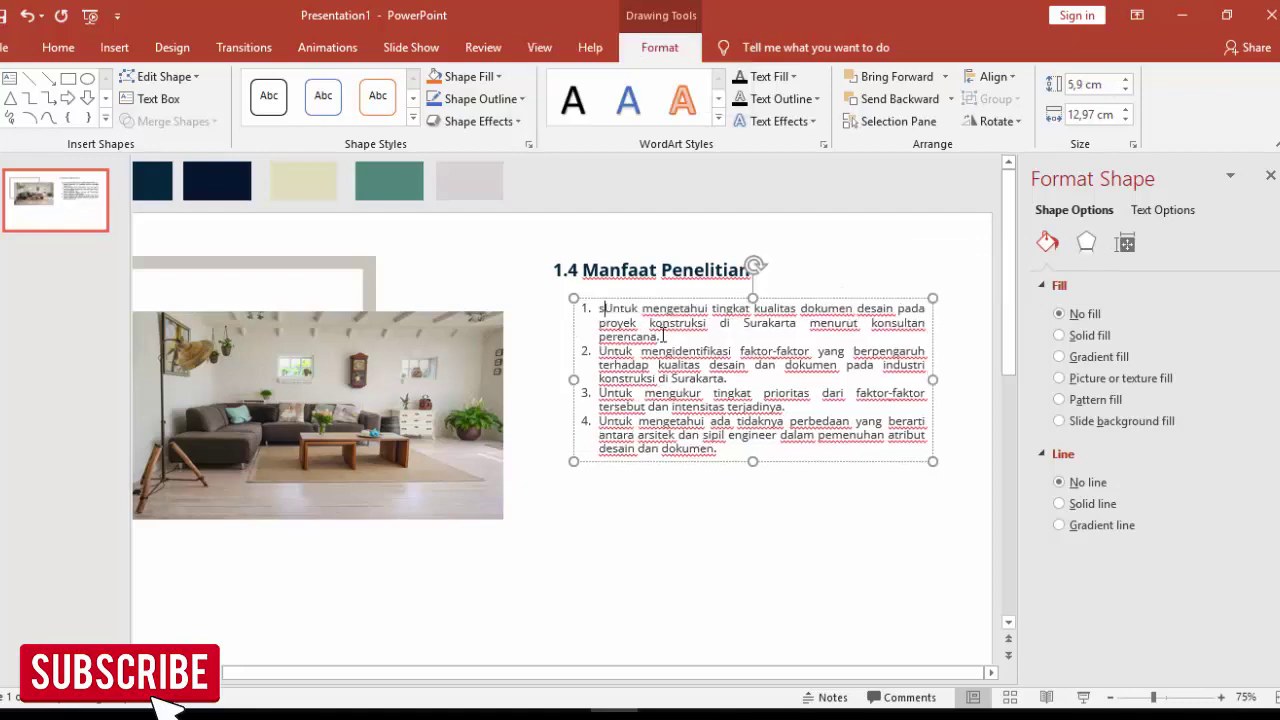
key("BackSpace")
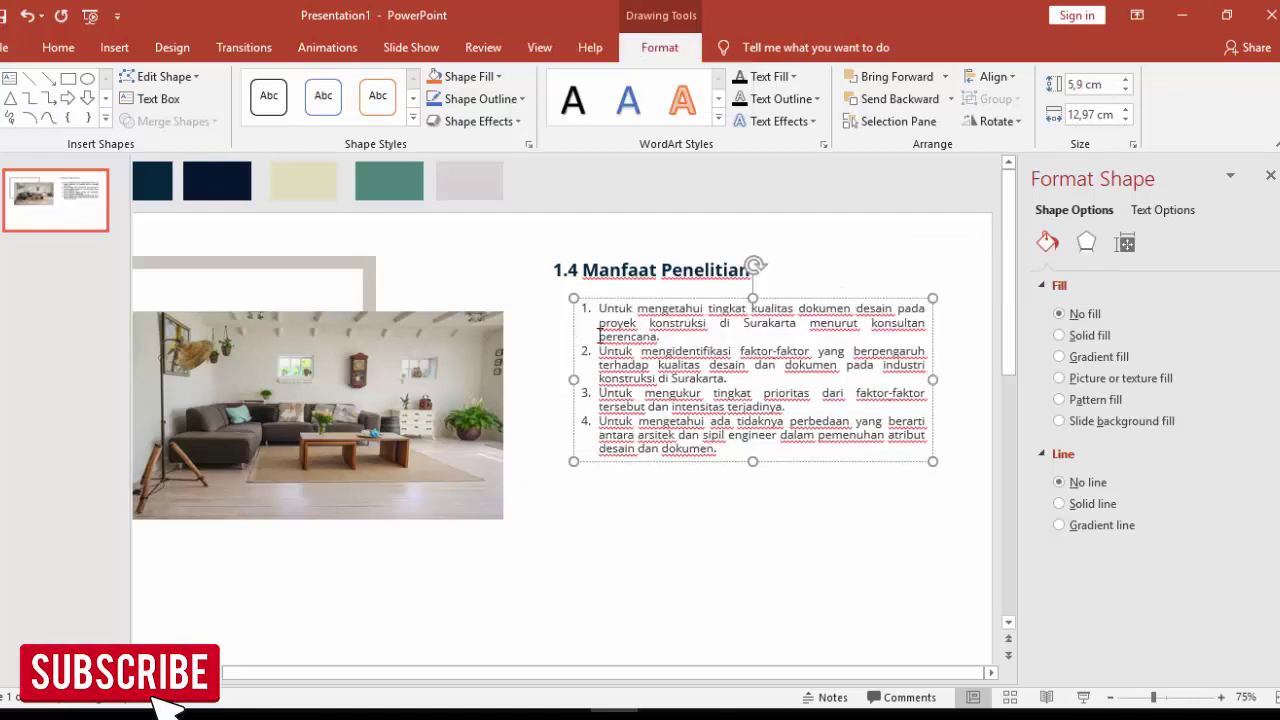
key("ctrl+alt+v")
left_click(490, 298)
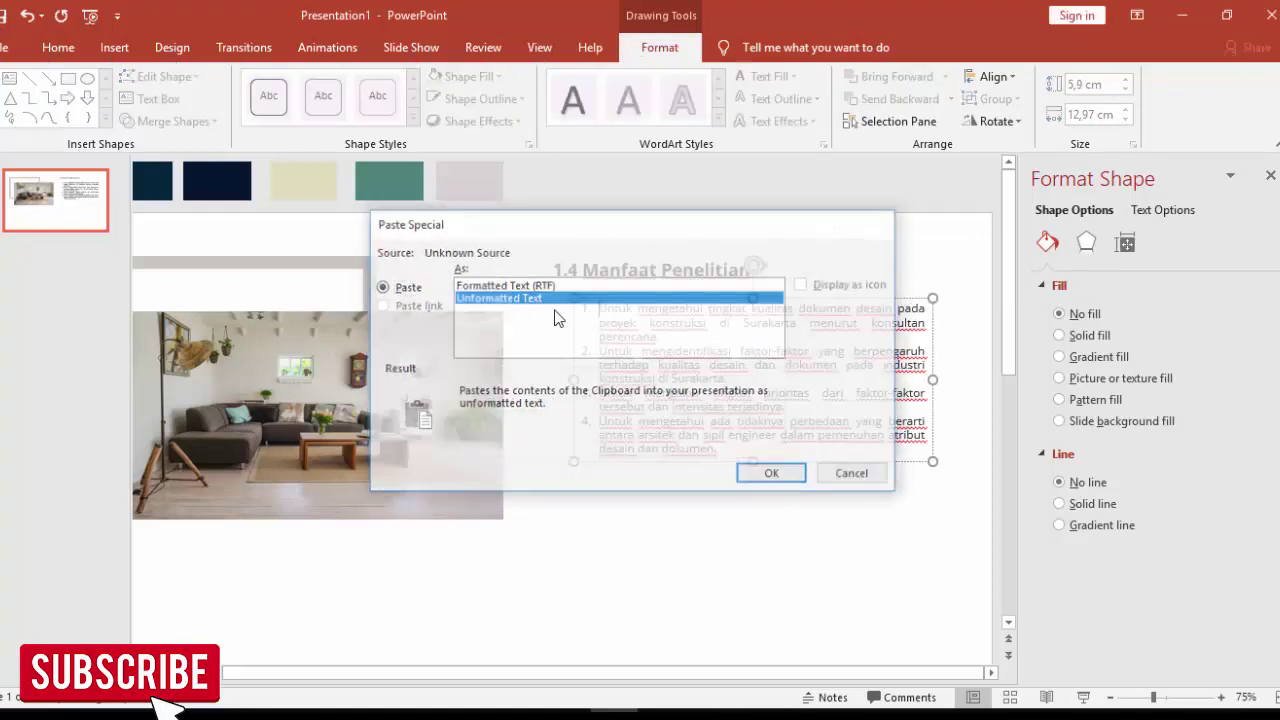
left_click(598, 311)
key("BackSpace")
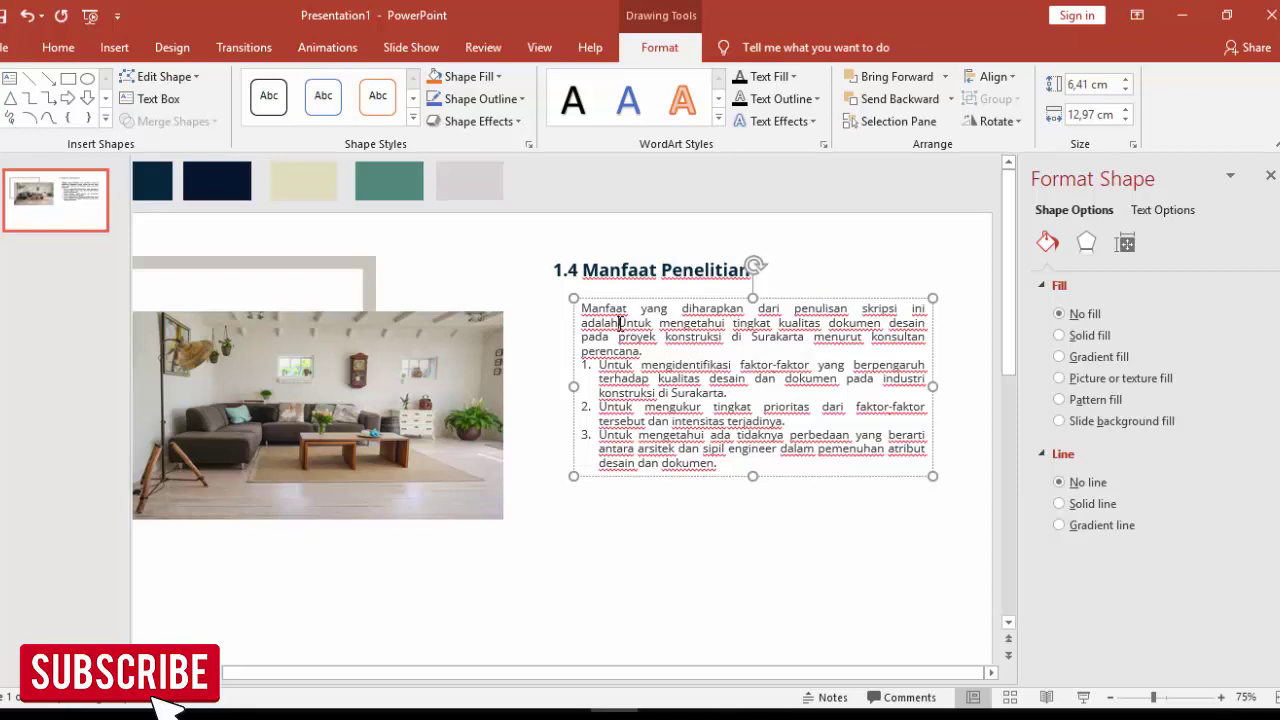
Step: End the intro sentence with a colon, add a blank line, and restore numbering on the list
type(":")
key("Return")
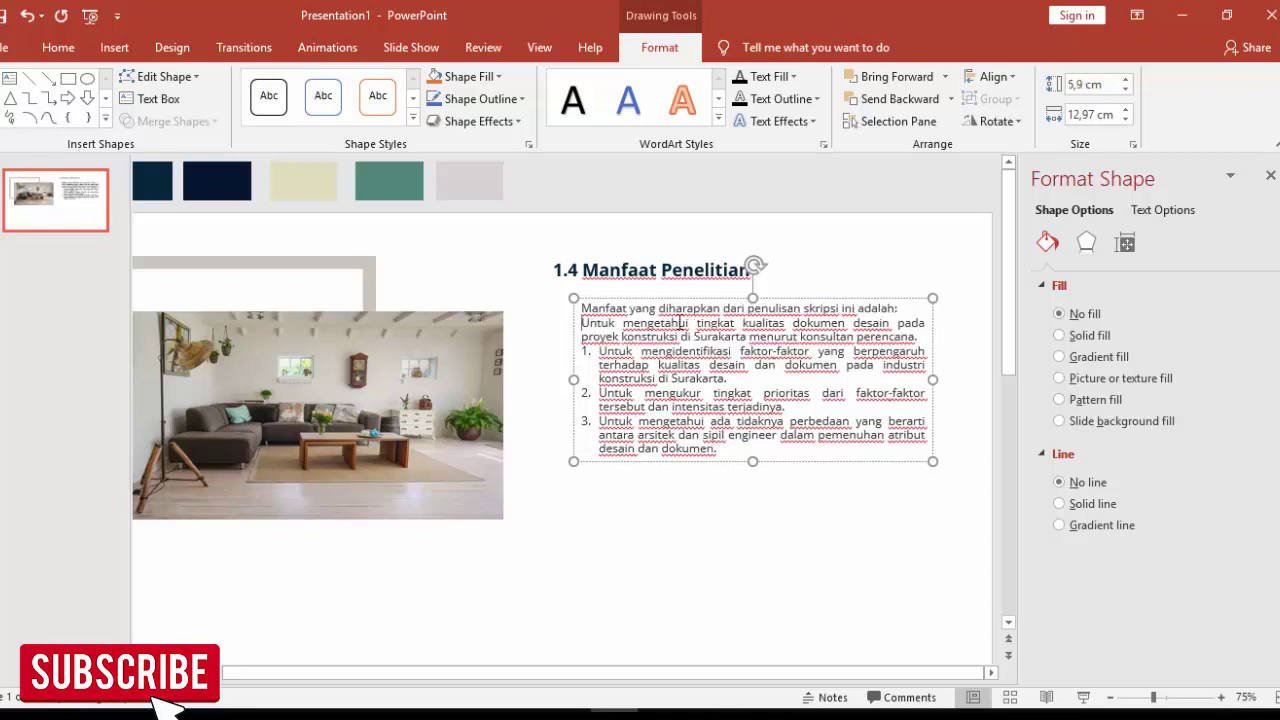
key("Return")
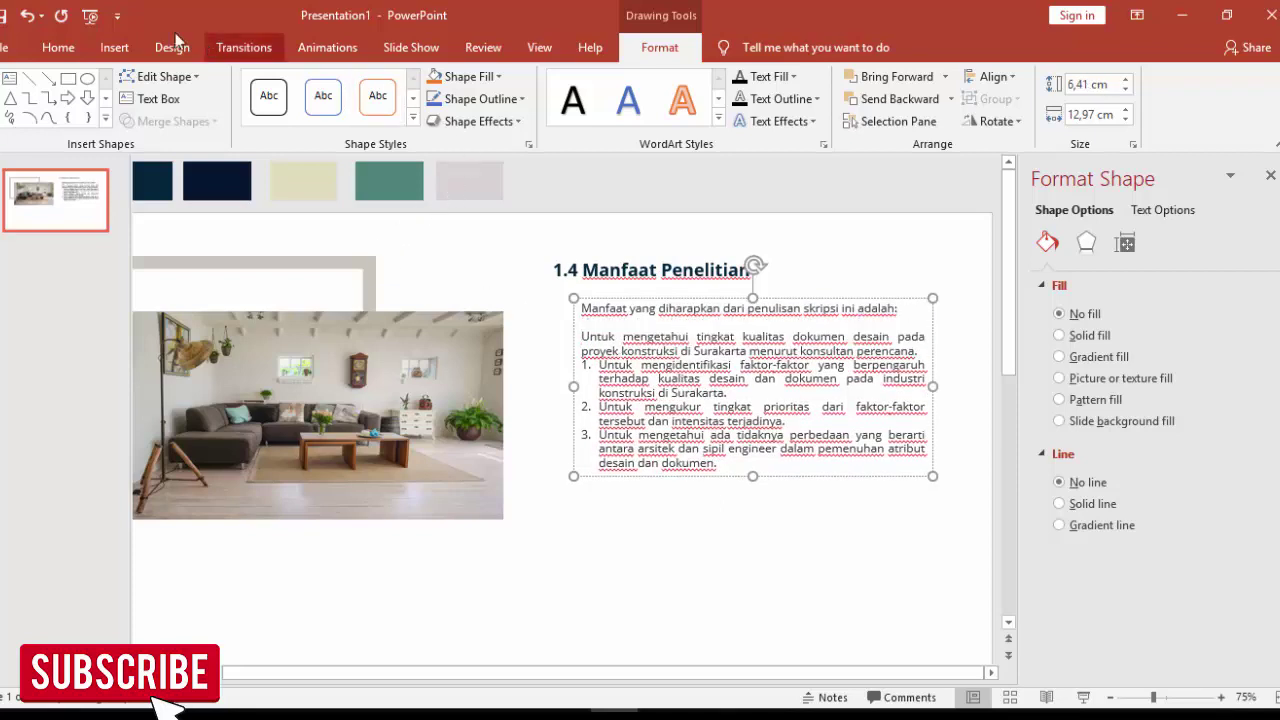
left_click(58, 47)
left_click(541, 84)
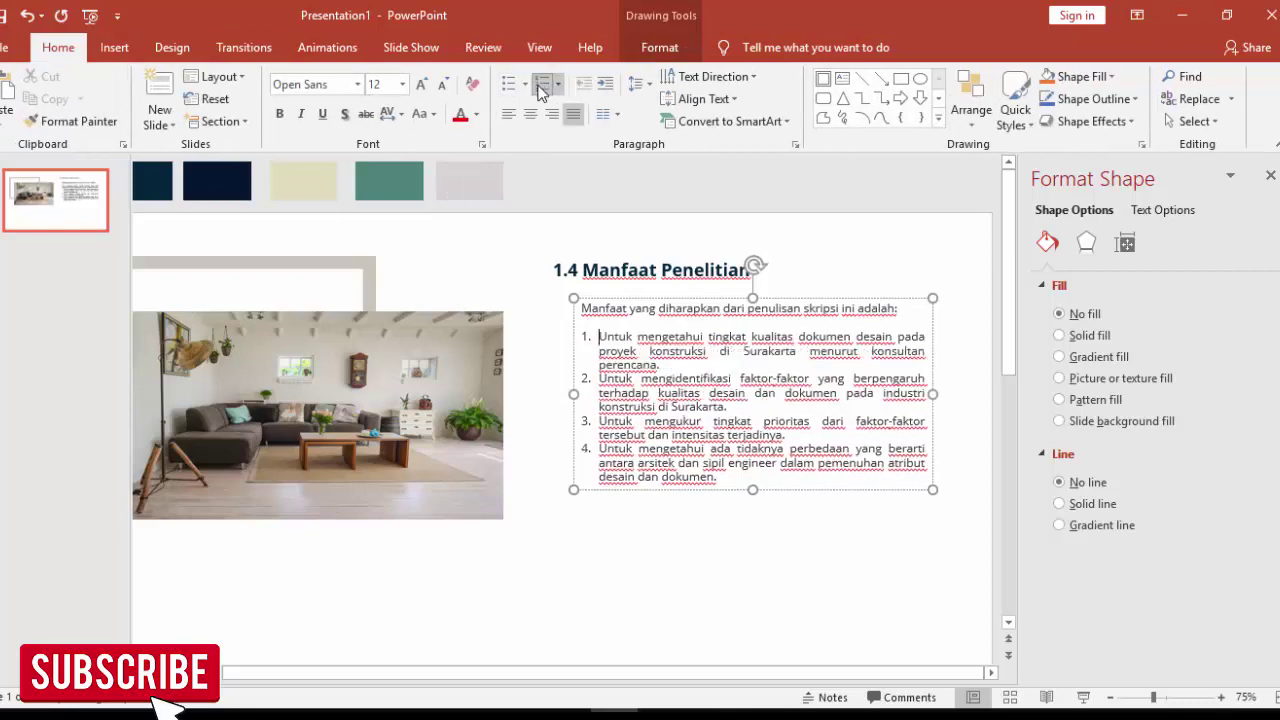
key("alt+Tab")
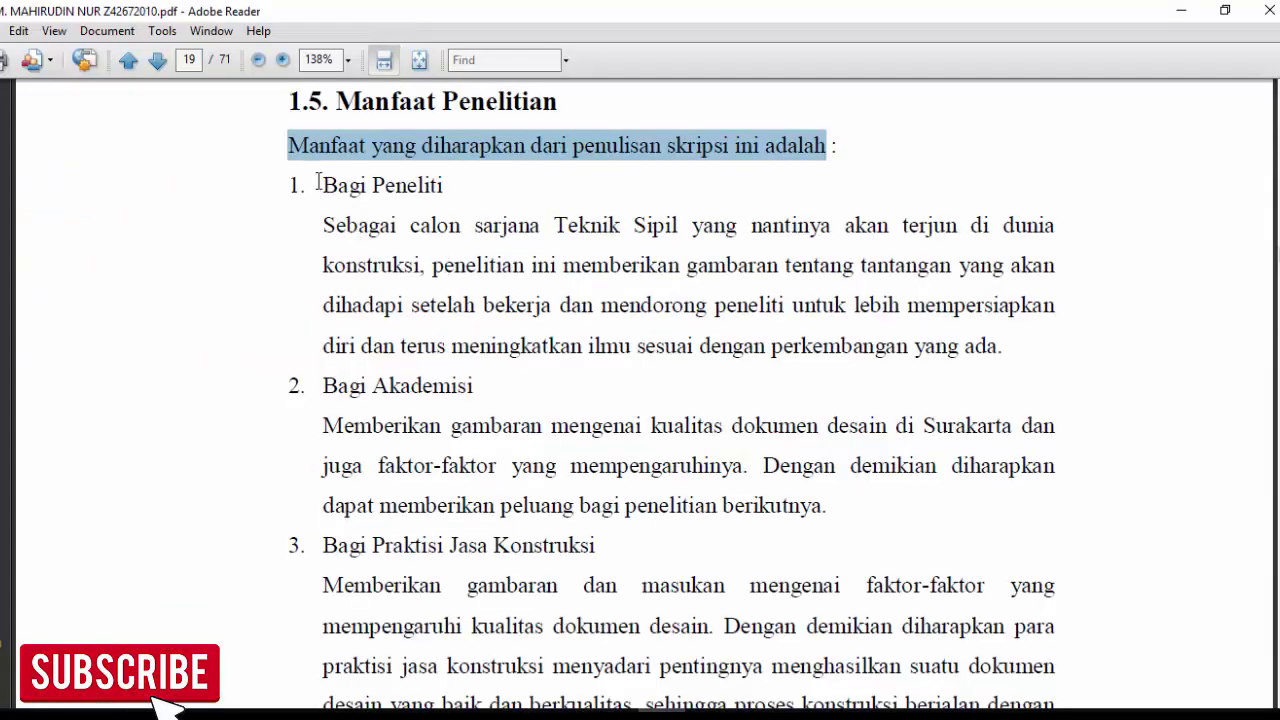
Step: Copy the three benefit items, 'Bagi Peneliti' through 'lancar.', from the thesis PDF back to the slide
left_click_drag(318, 185, 728, 705)
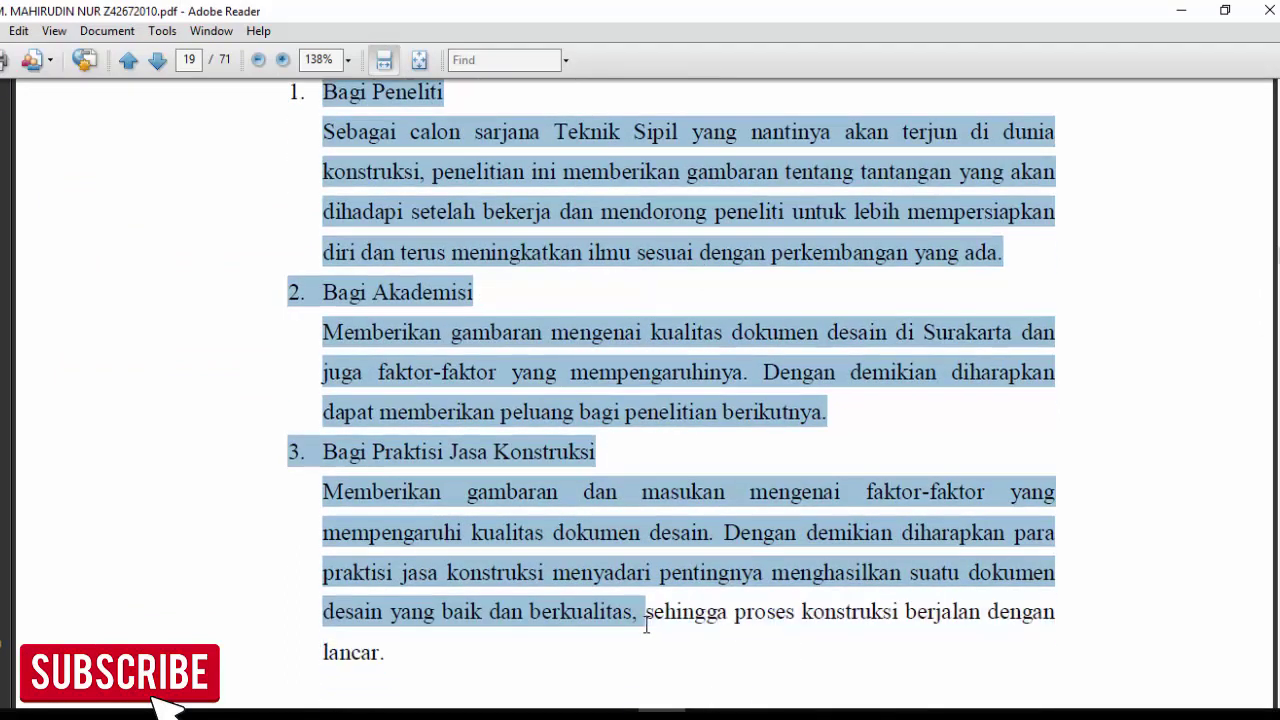
left_click_drag(728, 705, 621, 661)
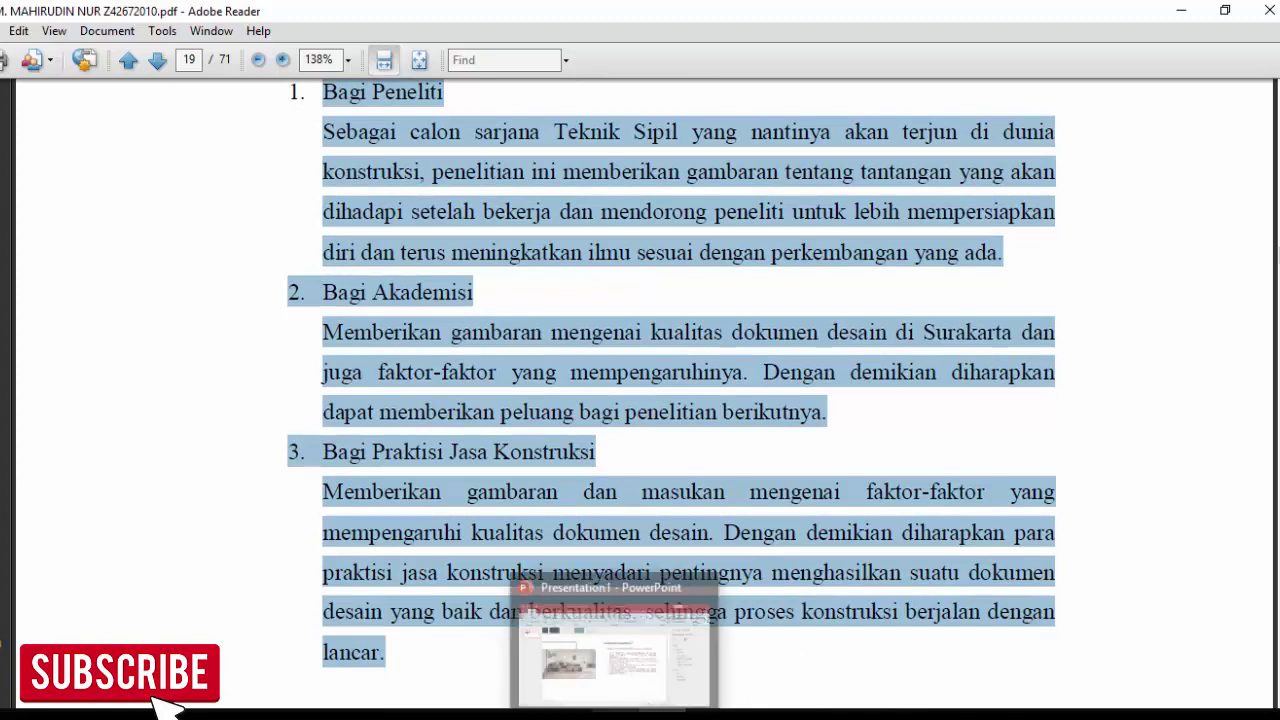
left_click(616, 714)
Step: Replace the four numbered objectives with the benefit items pasted as unformatted text
left_click_drag(598, 337, 731, 480)
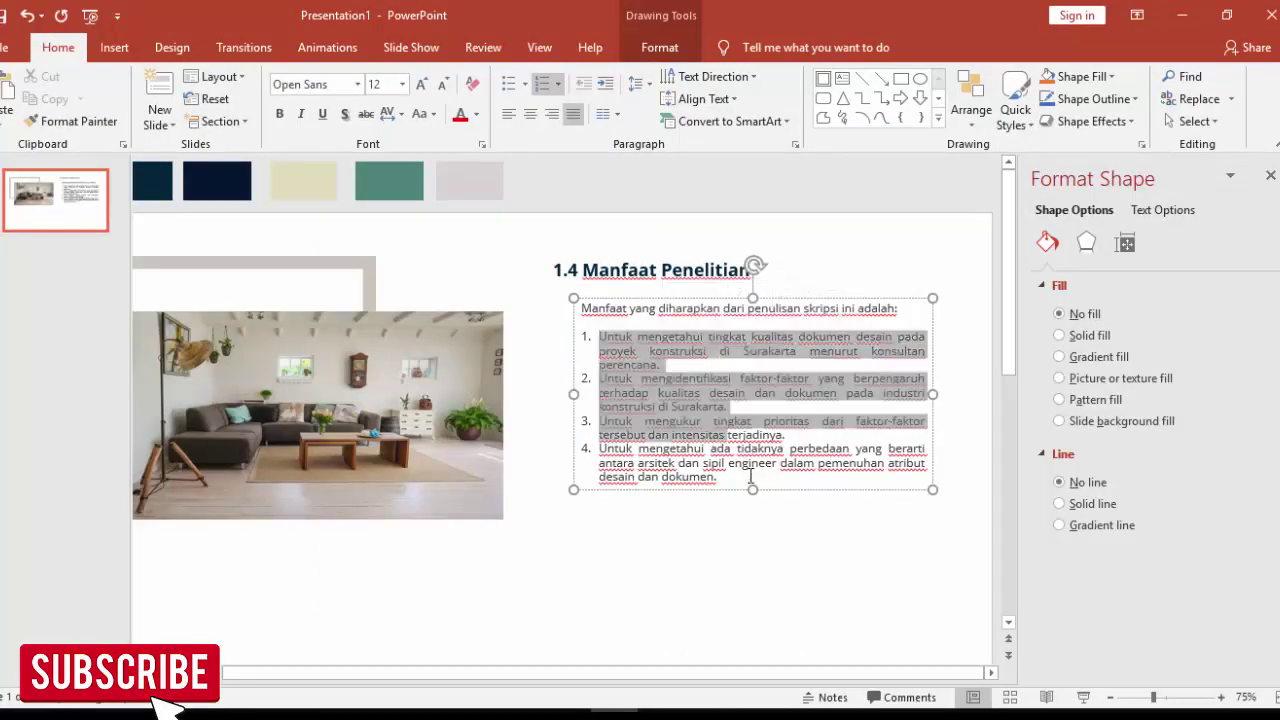
key("alt+e")
key("s")
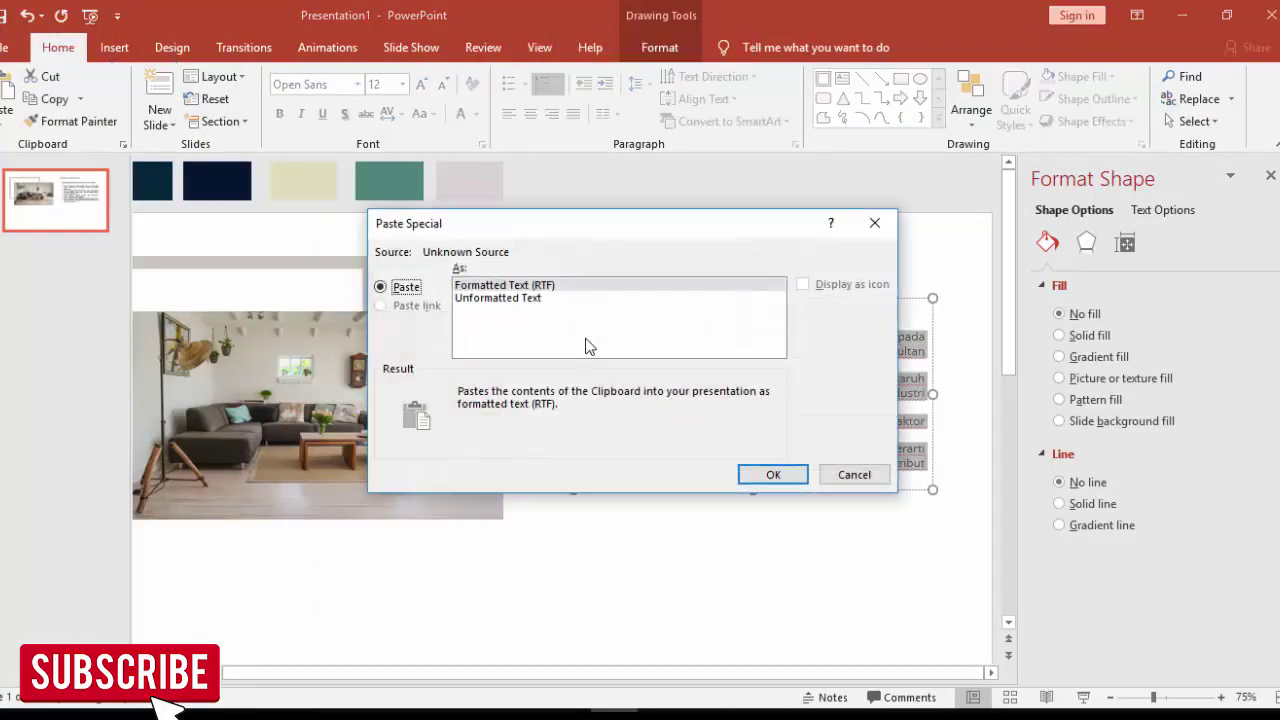
left_click(509, 300)
key("Return")
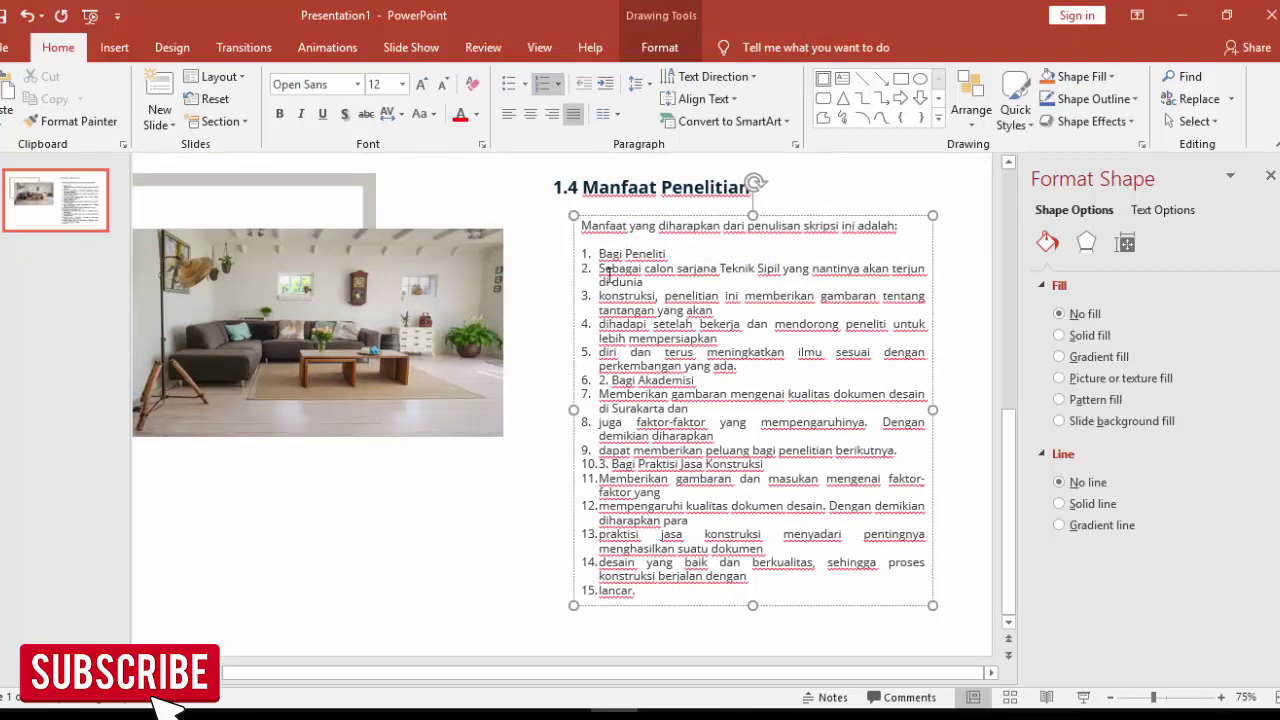
Step: Join the broken lines of the Bagi Peneliti description into one paragraph
key("BackSpace")
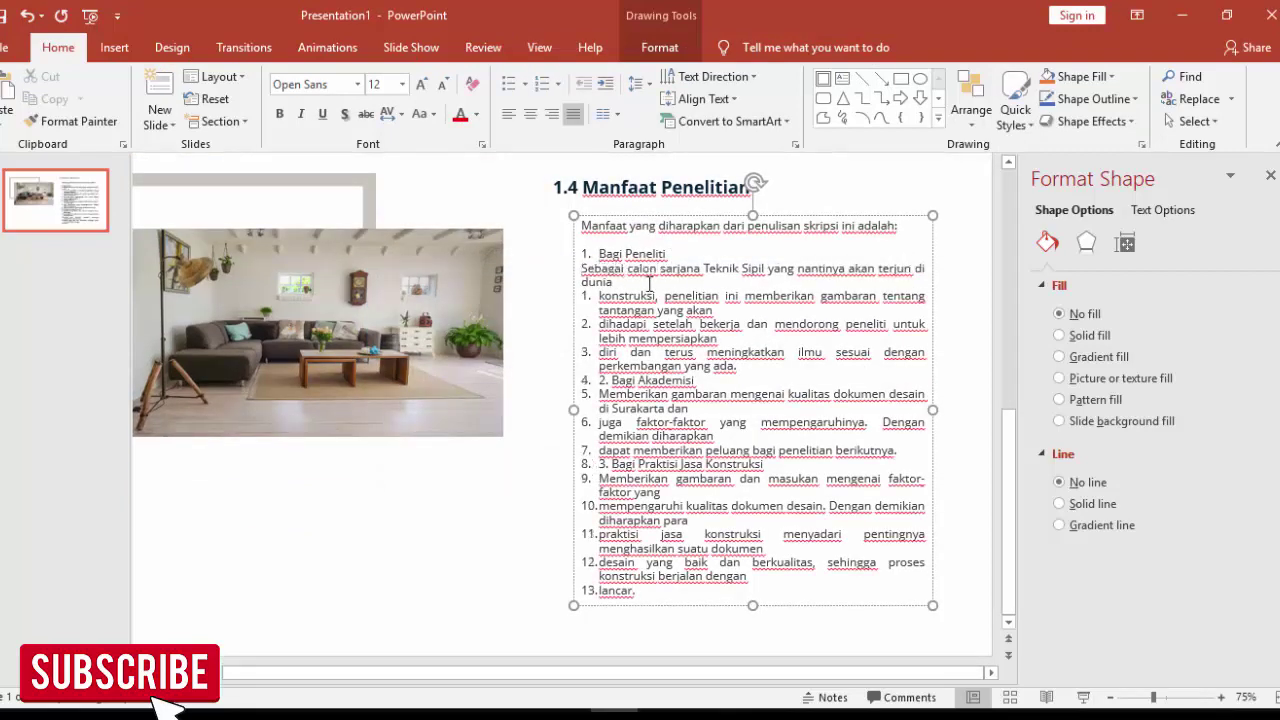
key("BackSpace")
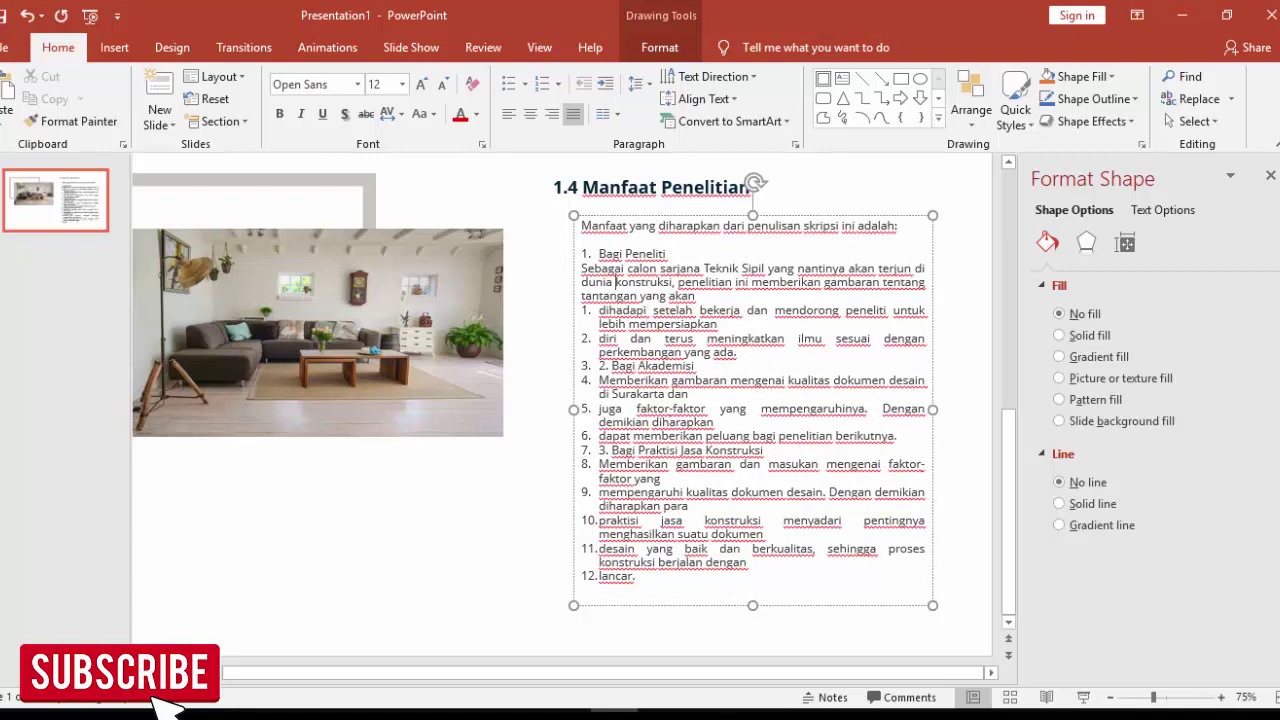
key("BackSpace")
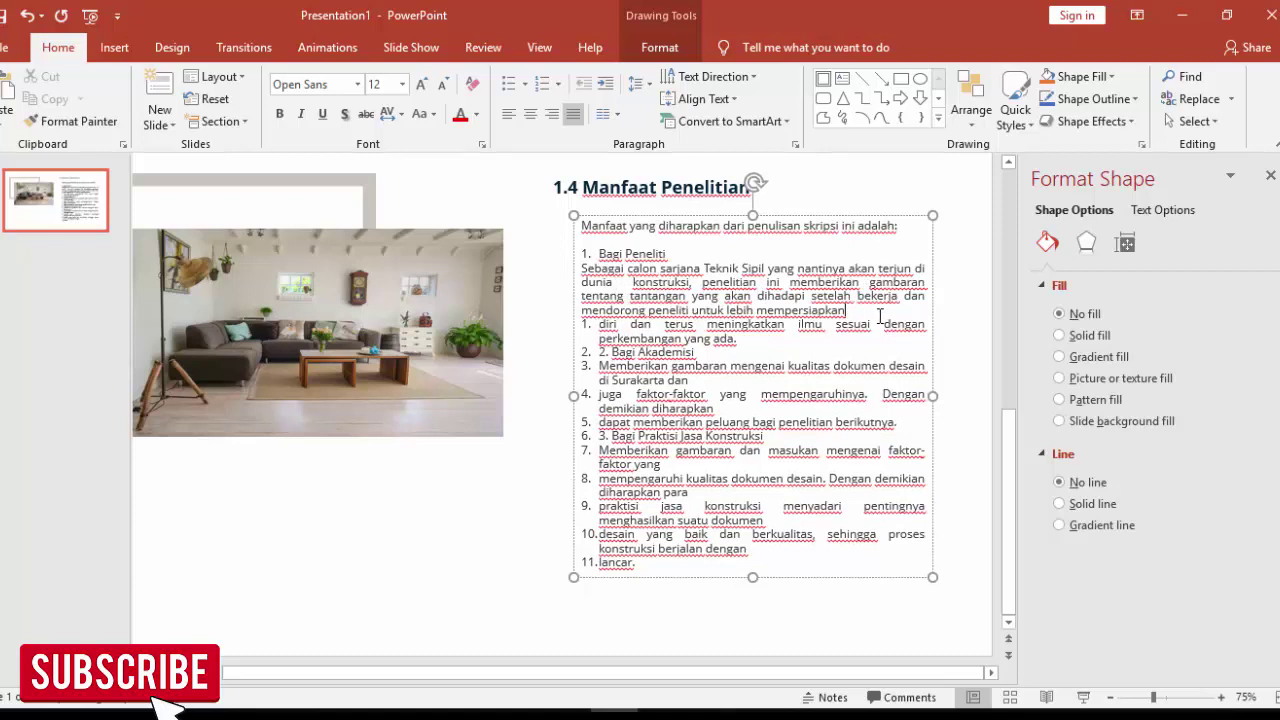
key("Delete")
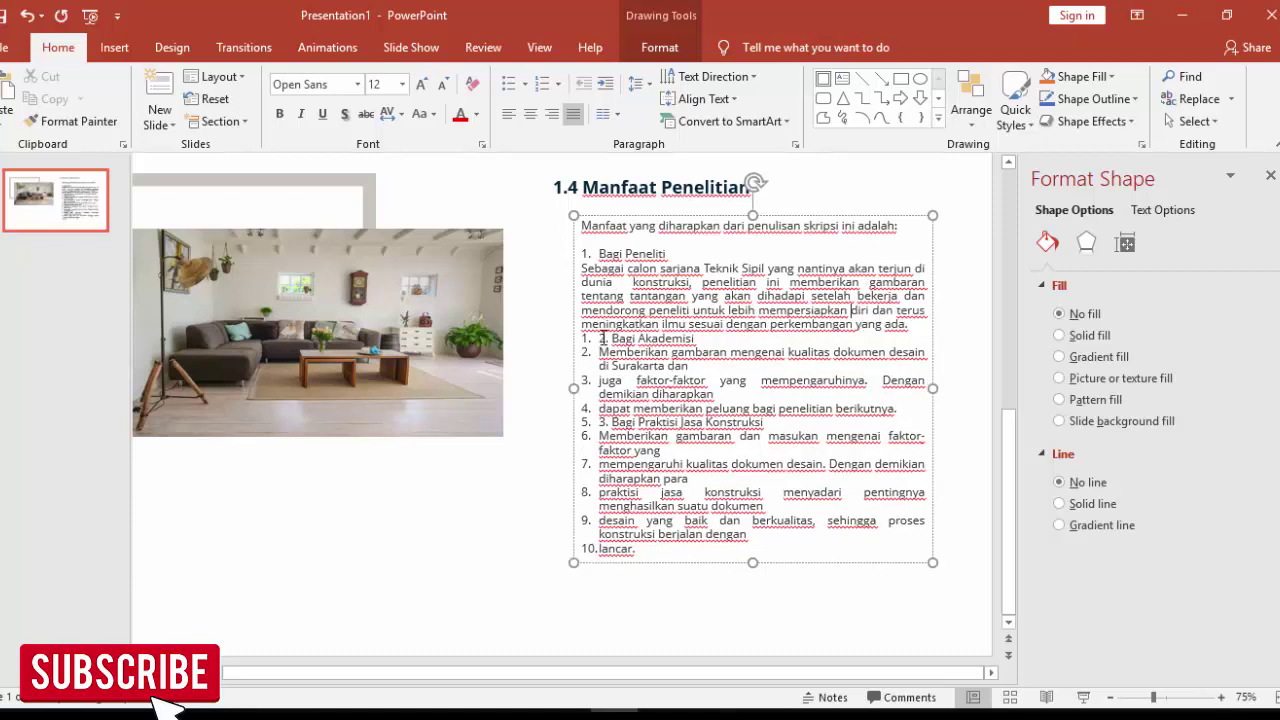
Step: Put '2. Bagi Akademisi' on its own line and join its 'Memberikan gambaran' description
left_click(633, 338)
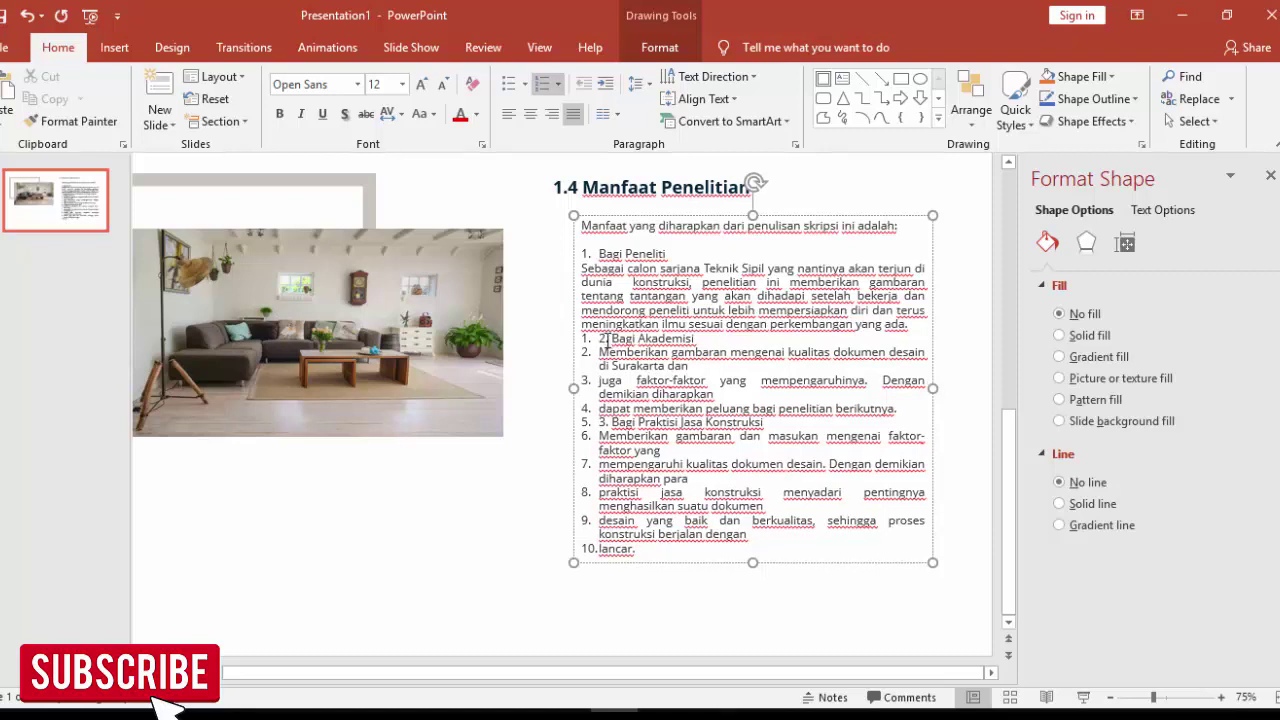
key("BackSpace")
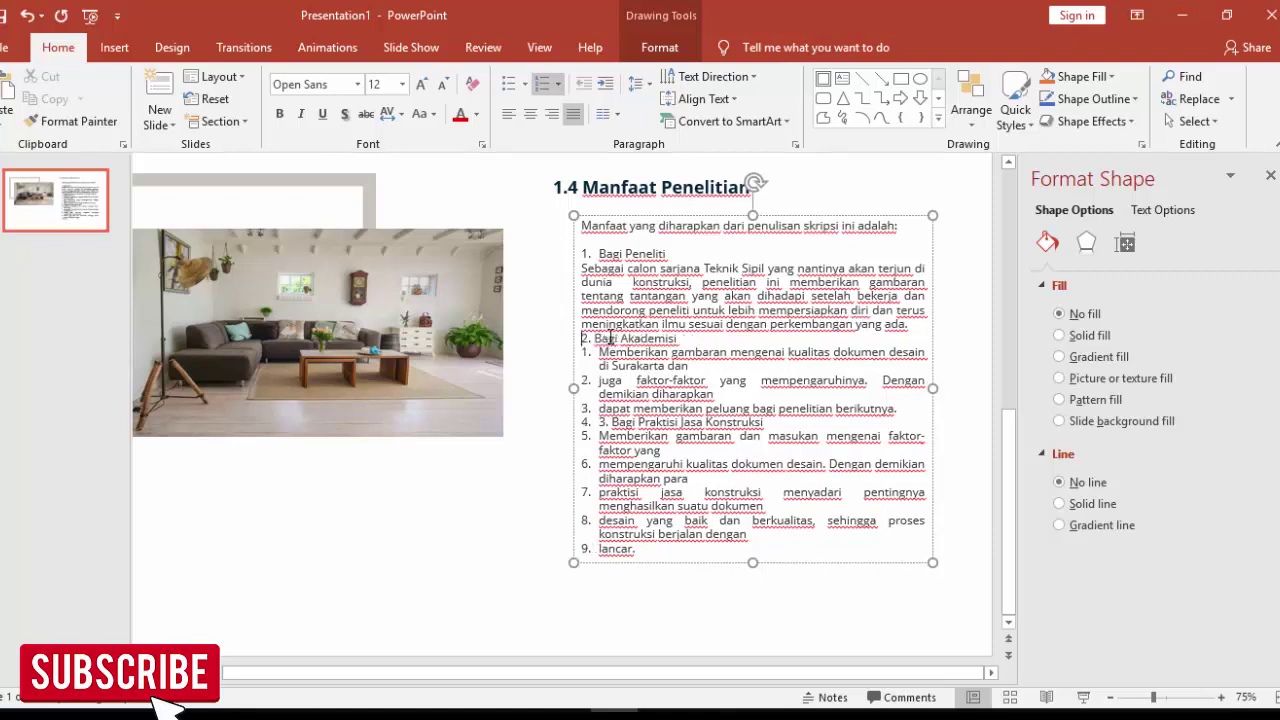
key("BackSpace")
key("Return")
key("Right")
key("Right")
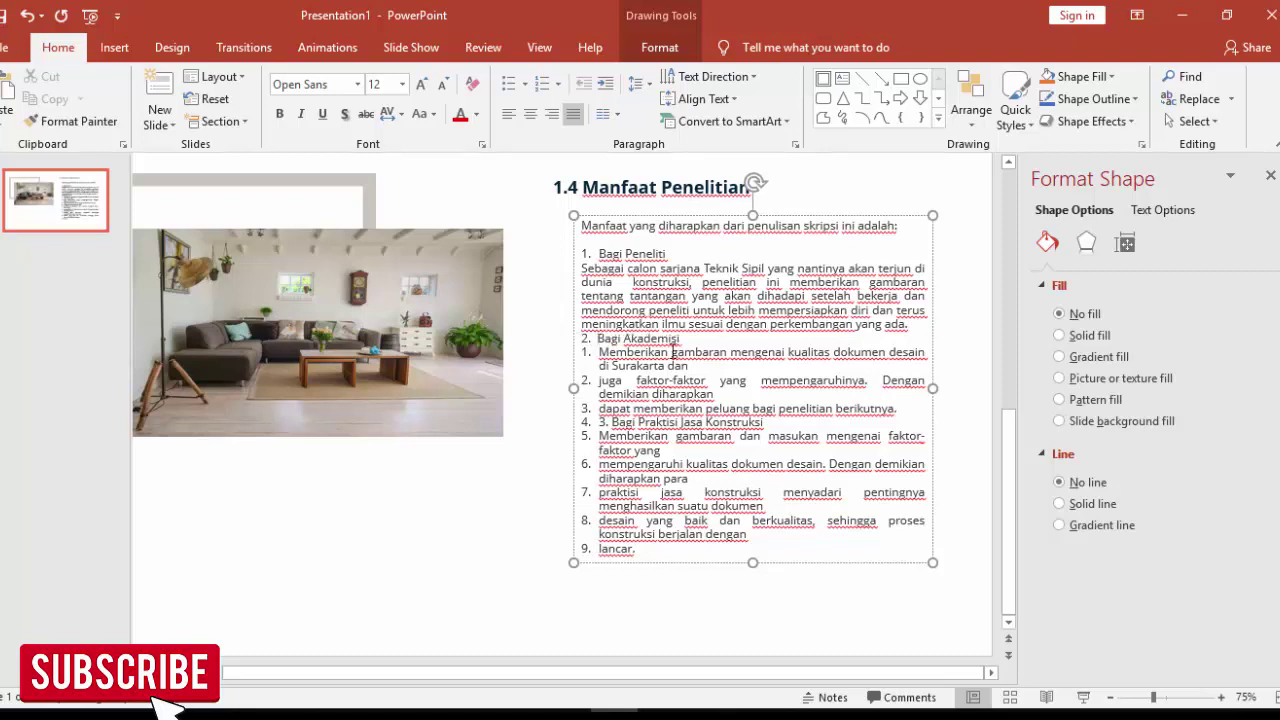
left_click(599, 352)
key("BackSpace")
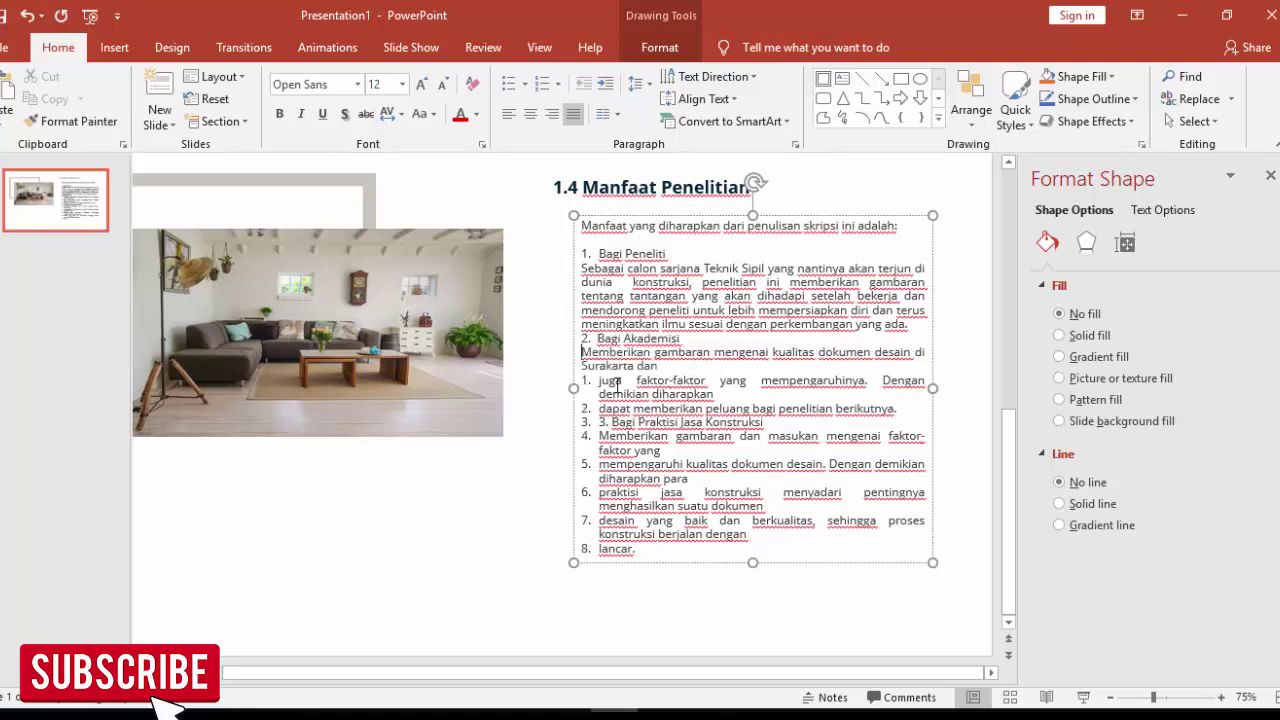
key("Delete")
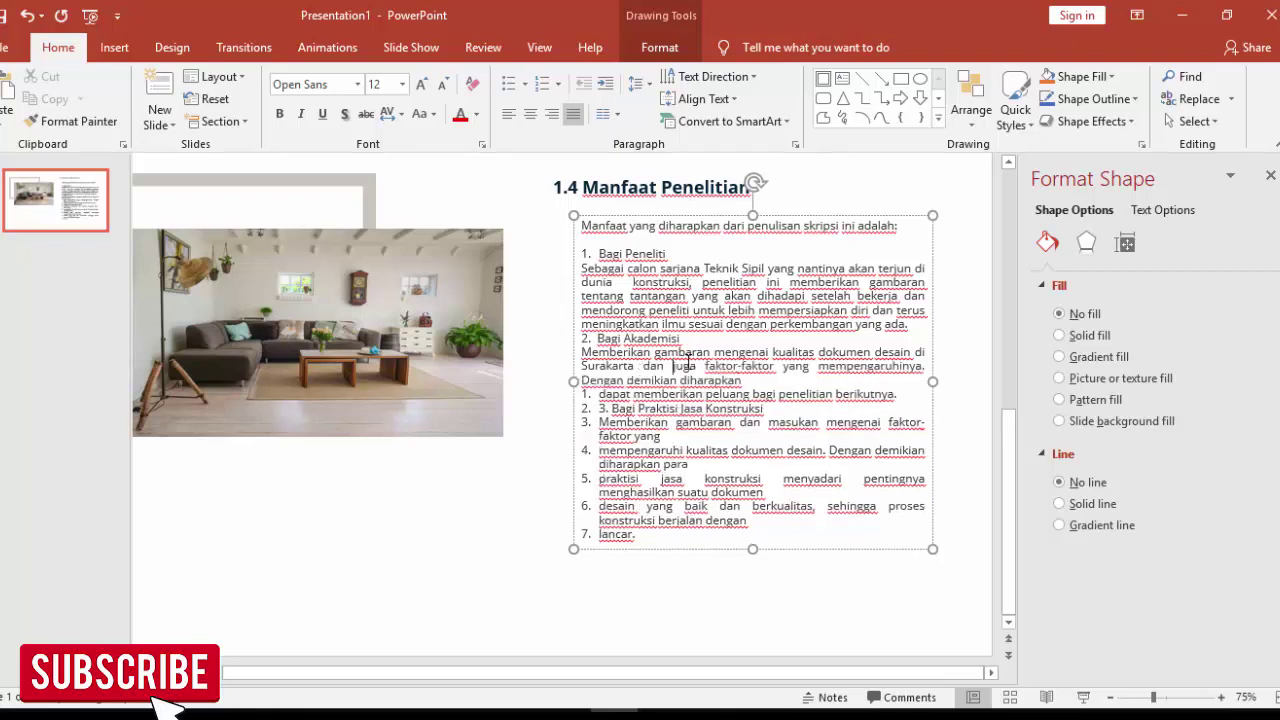
key("Delete")
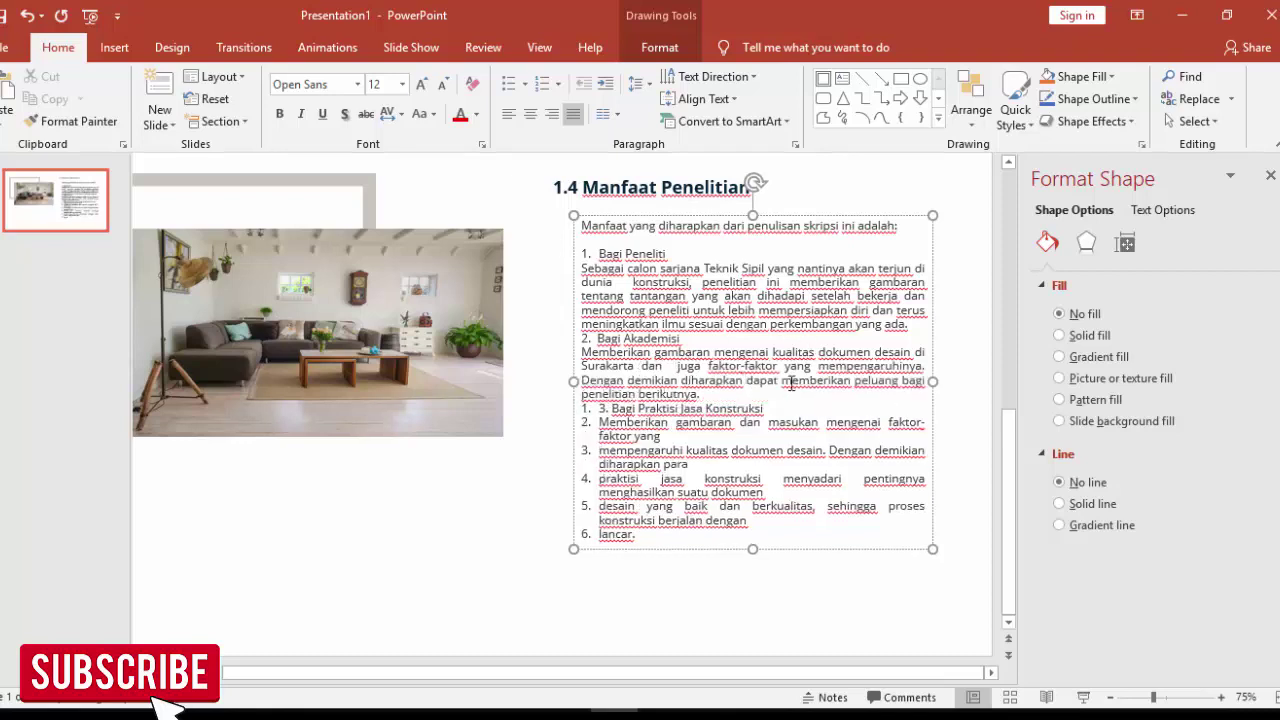
Step: Put '3. Bagi Praktisi Jasa Konstruksi' on its own line, with blank lines before both headings
left_click(601, 407)
key("BackSpace")
key("BackSpace")
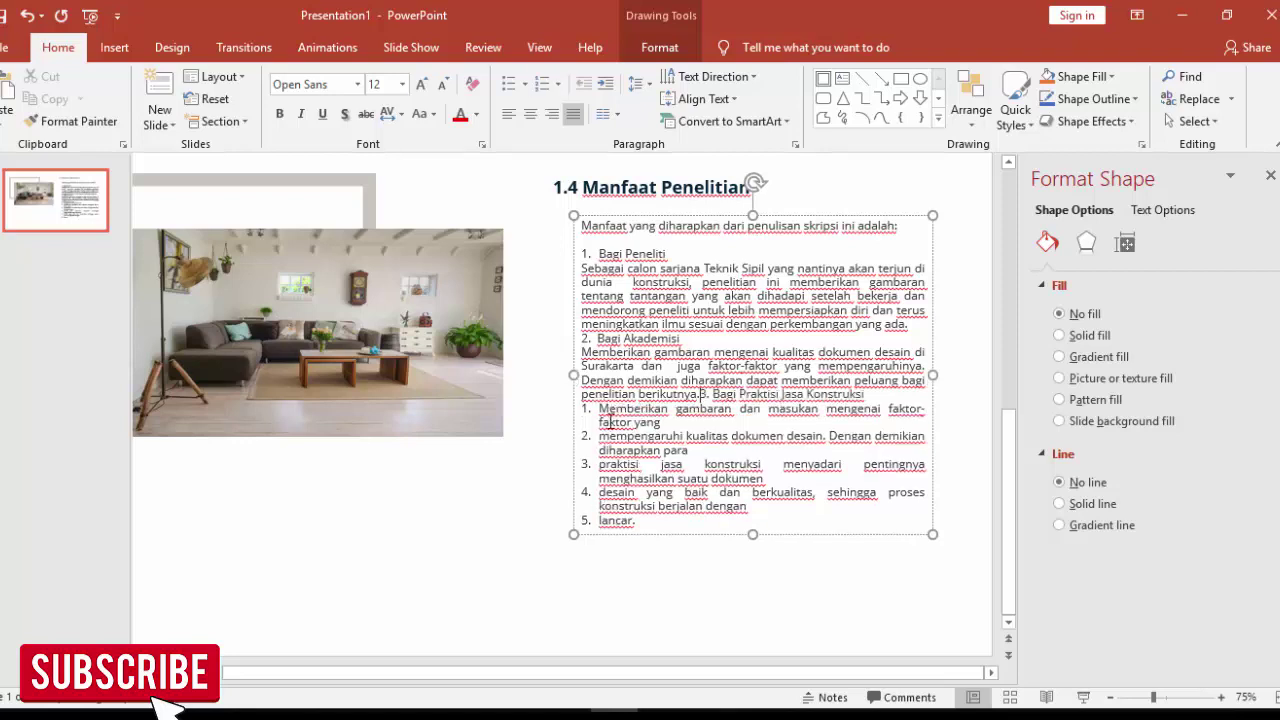
key("Return")
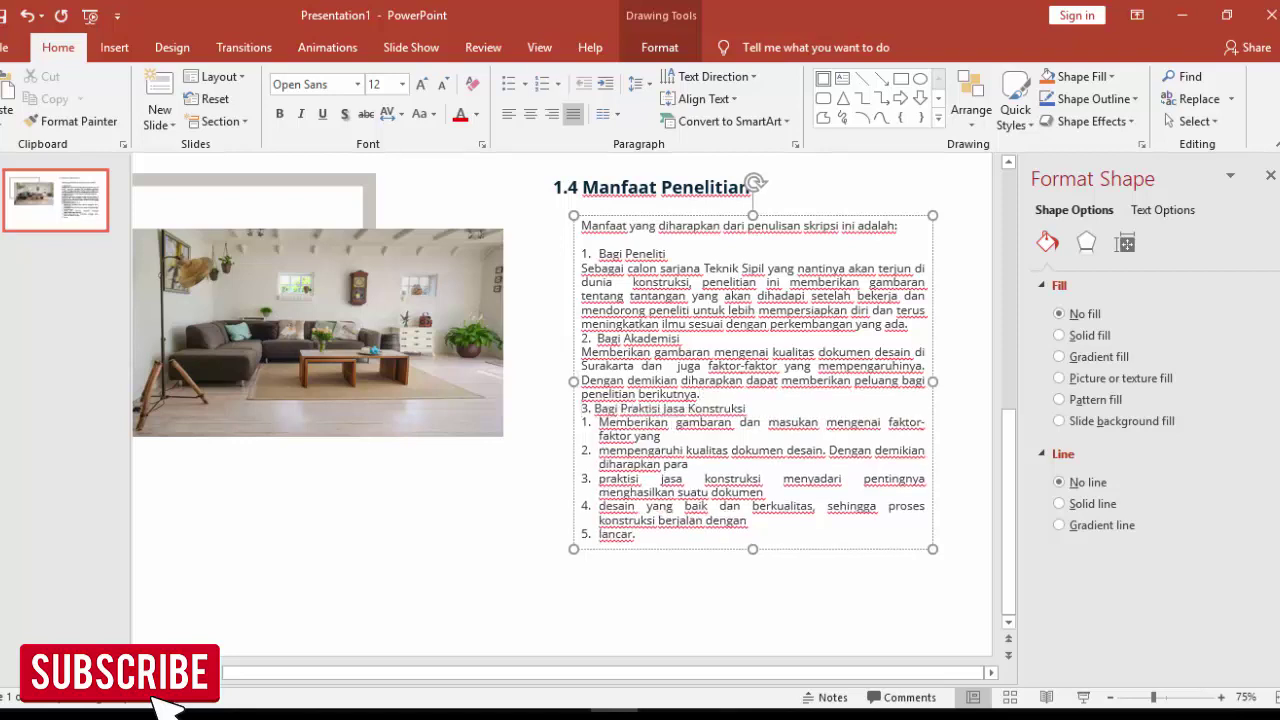
key("Return")
left_click(911, 326)
key("Return")
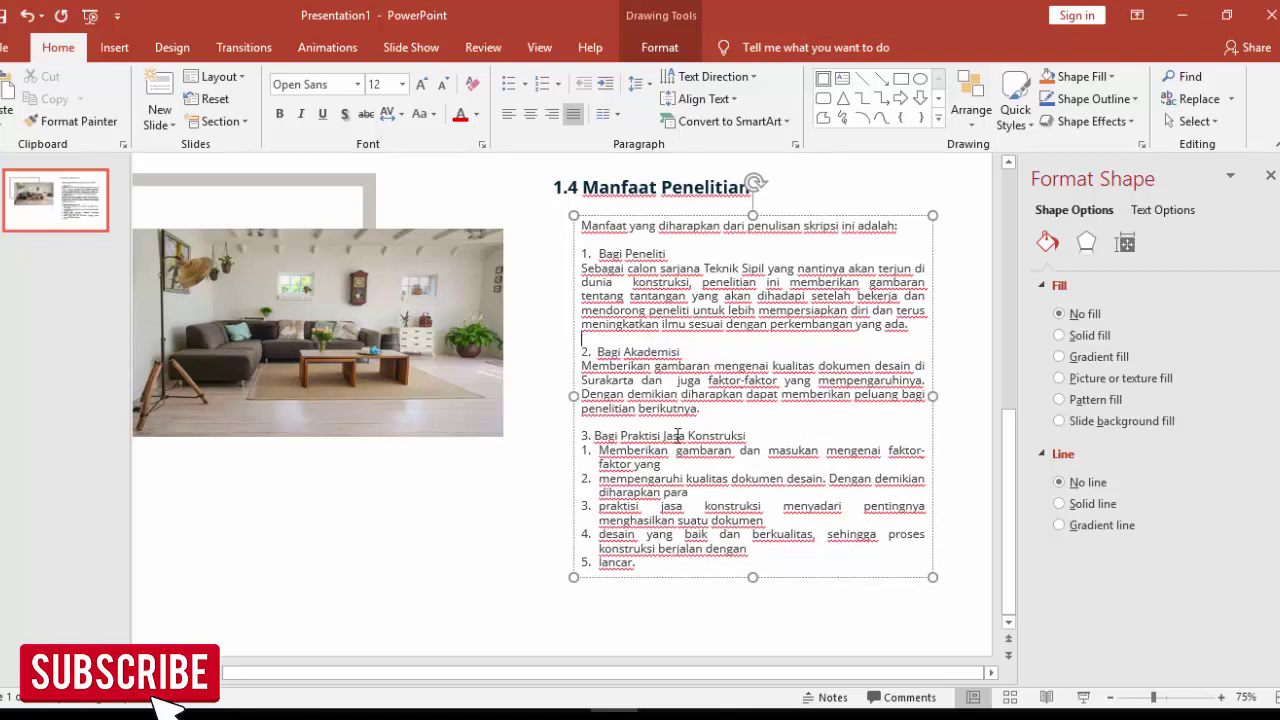
Step: Merge the third 'Memberikan gambaran' description into one paragraph ending in 'lancar.'
left_click(598, 451)
key("BackSpace")
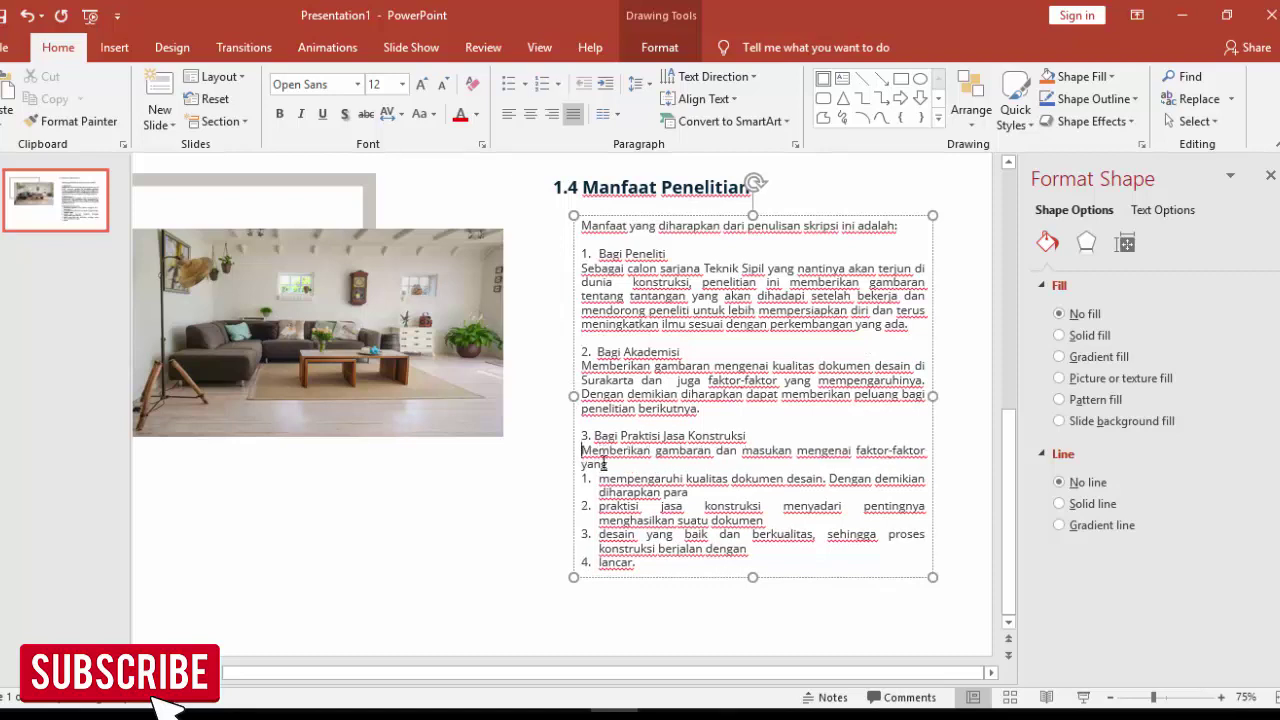
key("Delete")
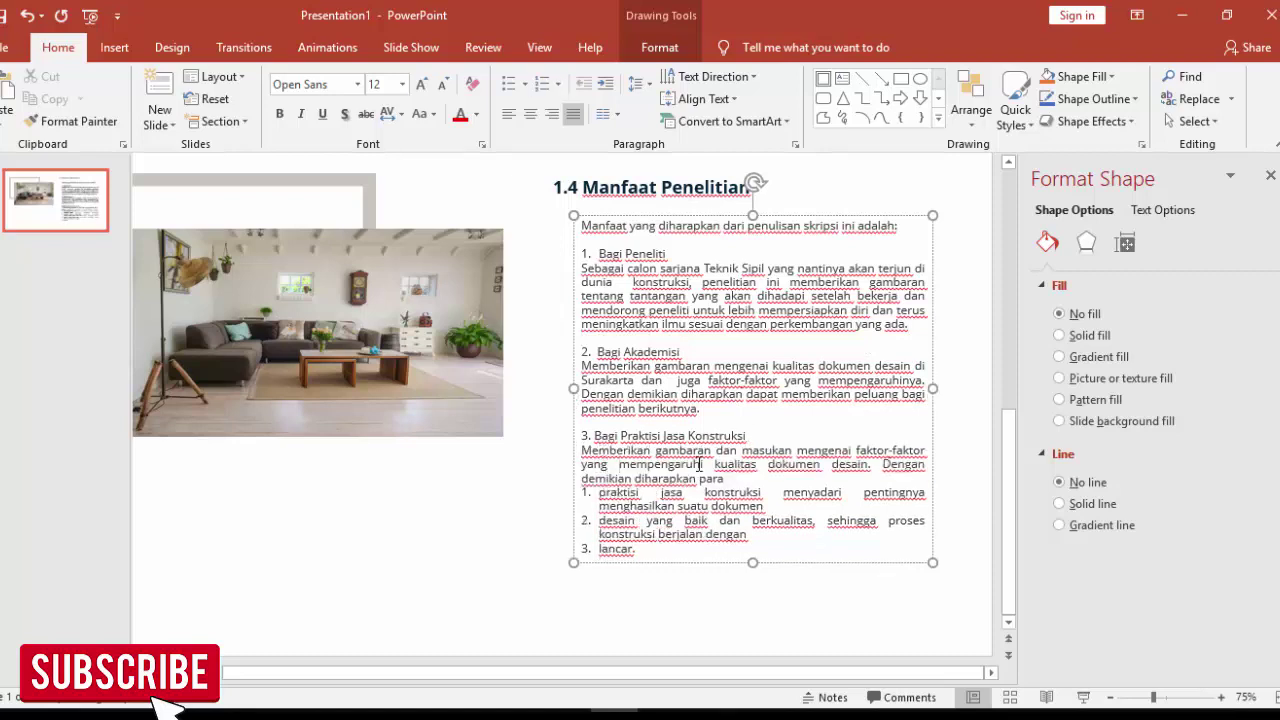
left_click(737, 481)
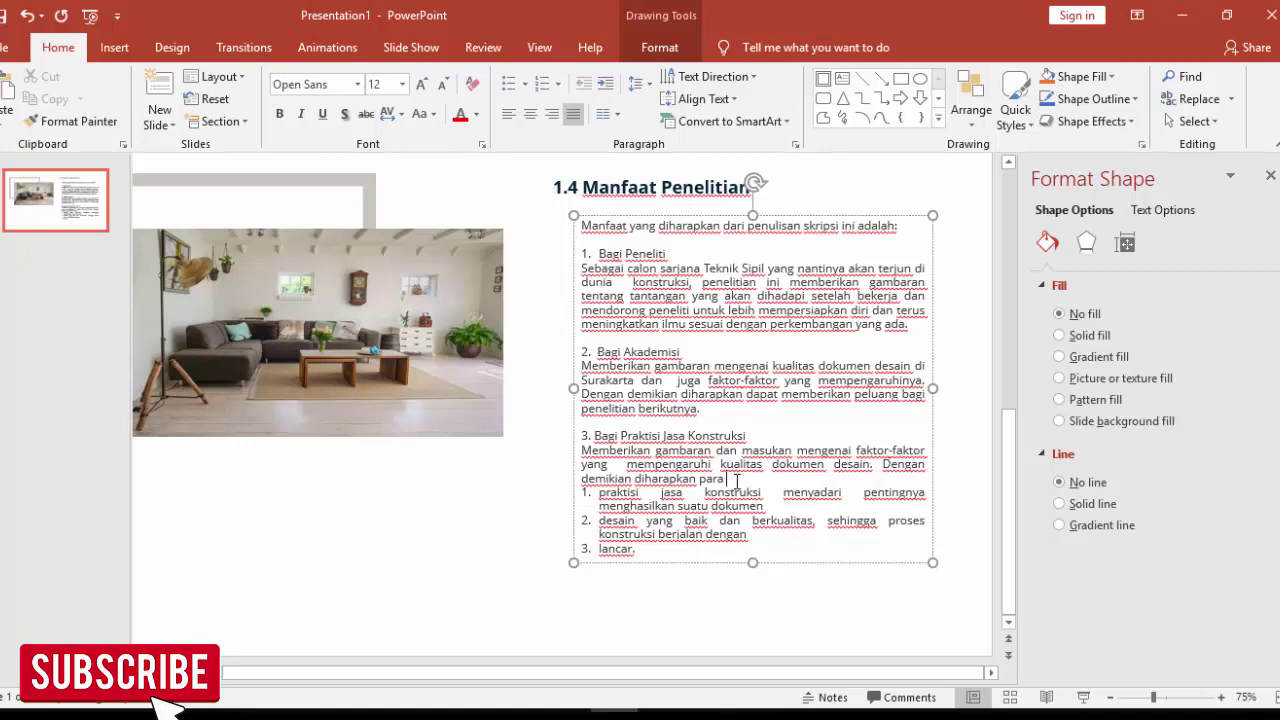
key("Delete")
key("Delete")
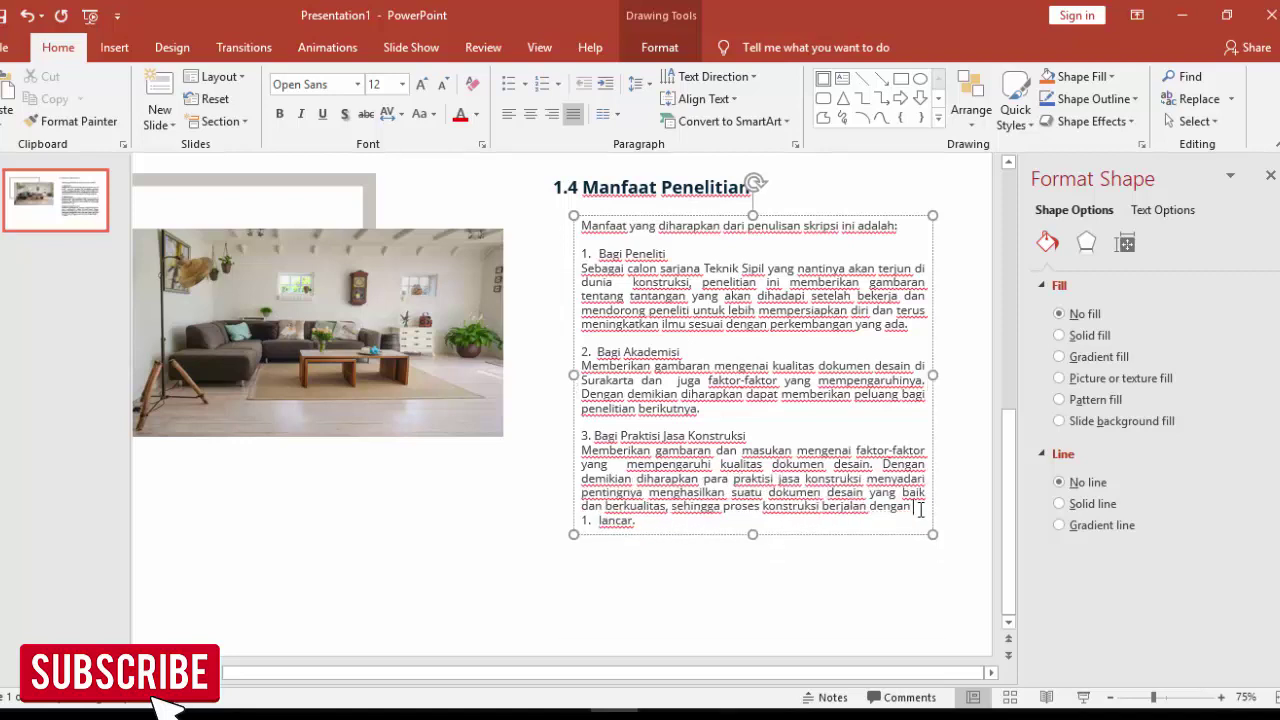
key("Delete")
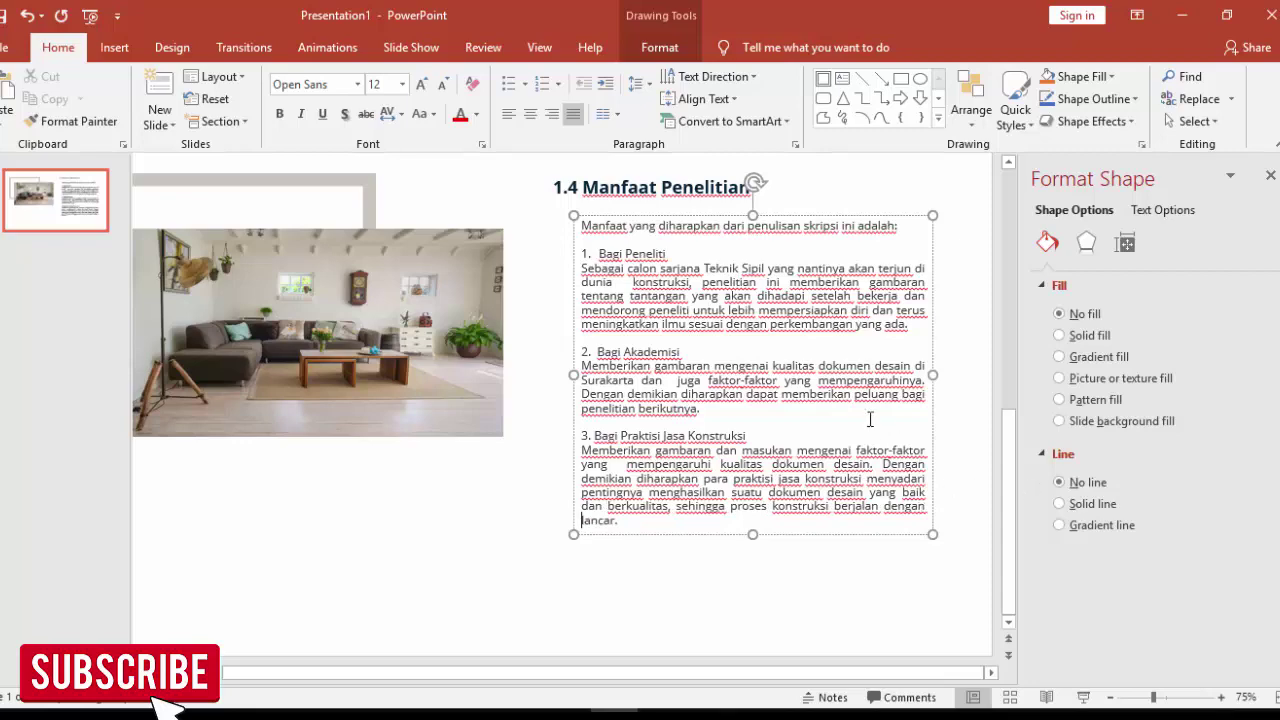
scroll(857, 400, "up", 3, "ctrl")
Step: Show the rulers and indent the Bagi Peneliti description under its heading
scroll(785, 351, "up", 1)
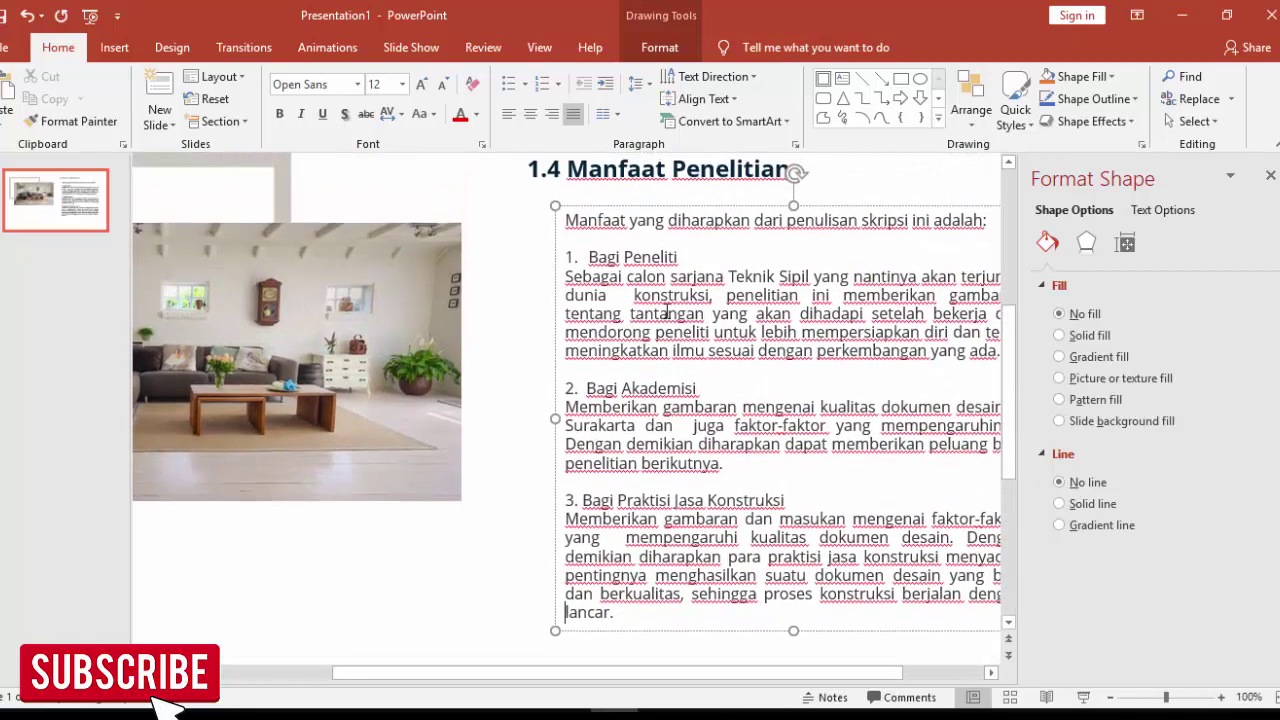
left_click_drag(568, 276, 670, 351)
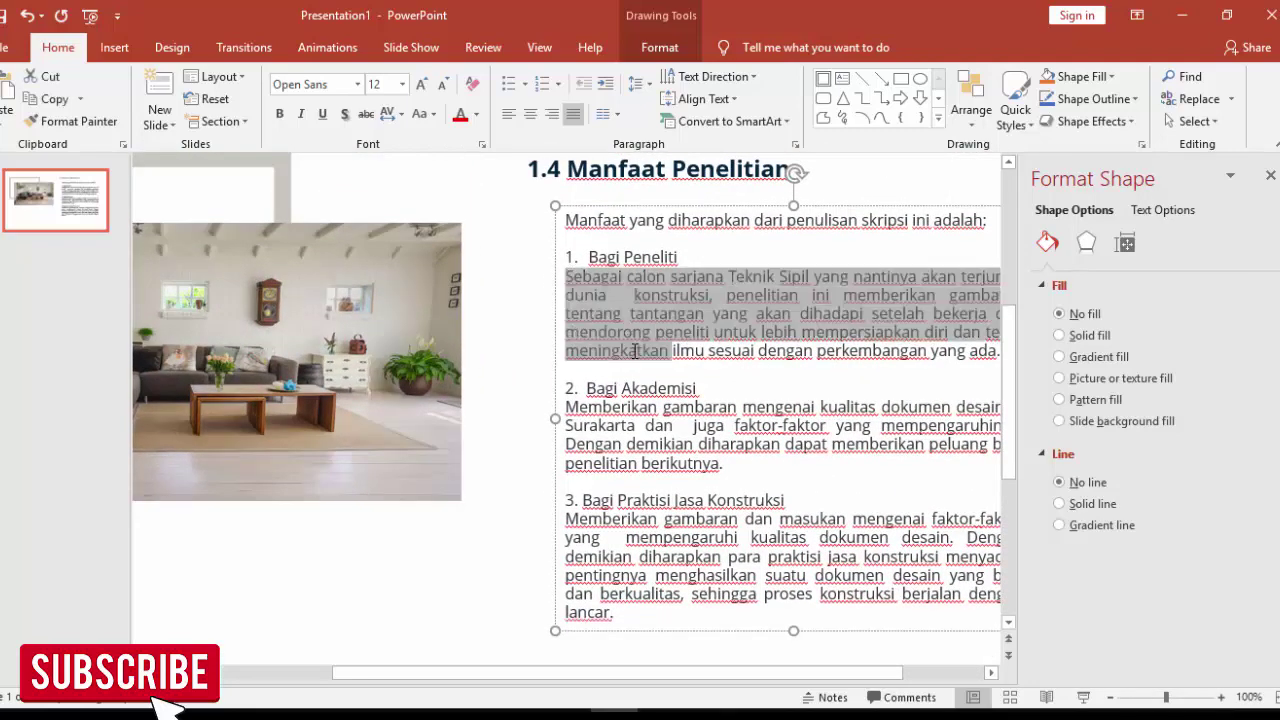
left_click(539, 50)
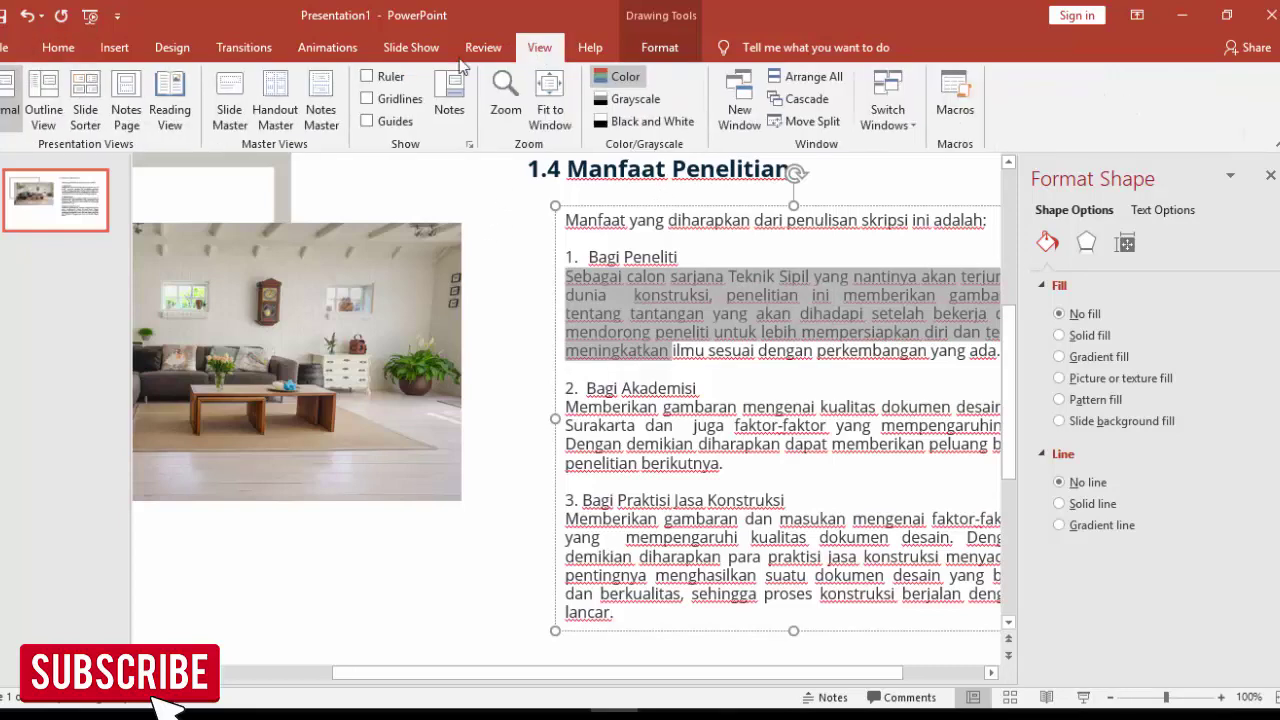
left_click(367, 76)
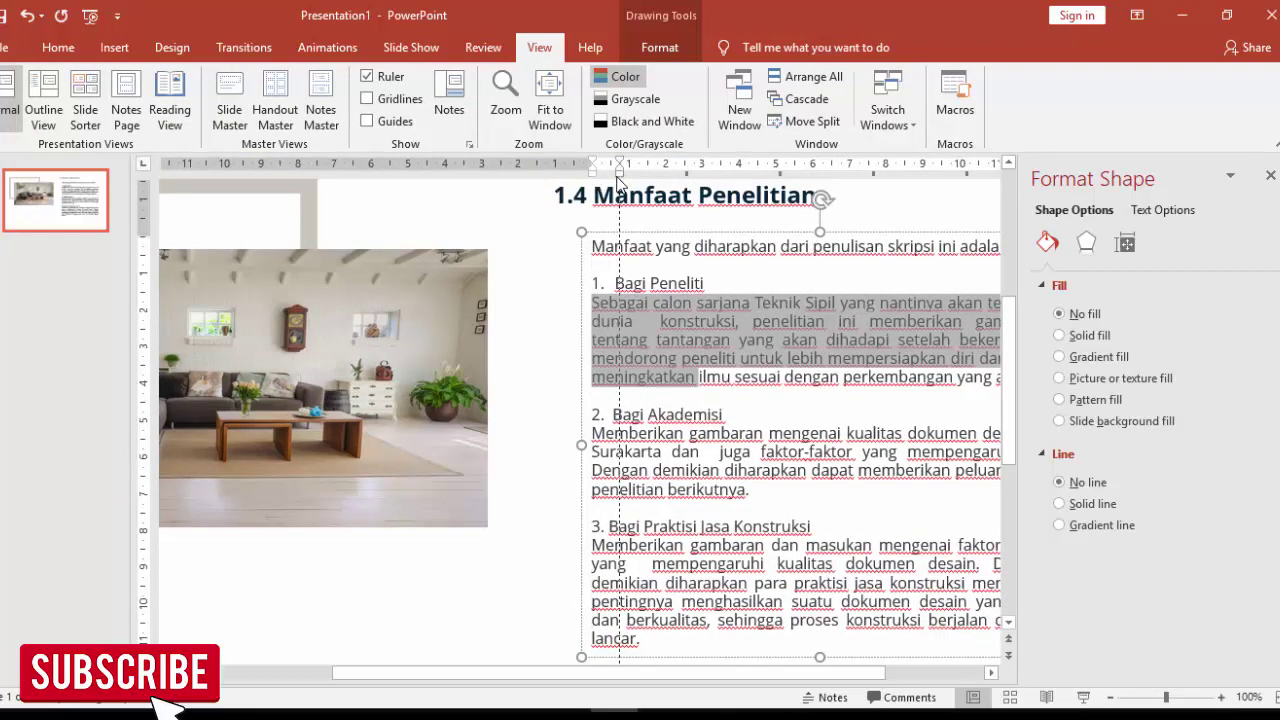
left_click_drag(619, 176, 620, 168)
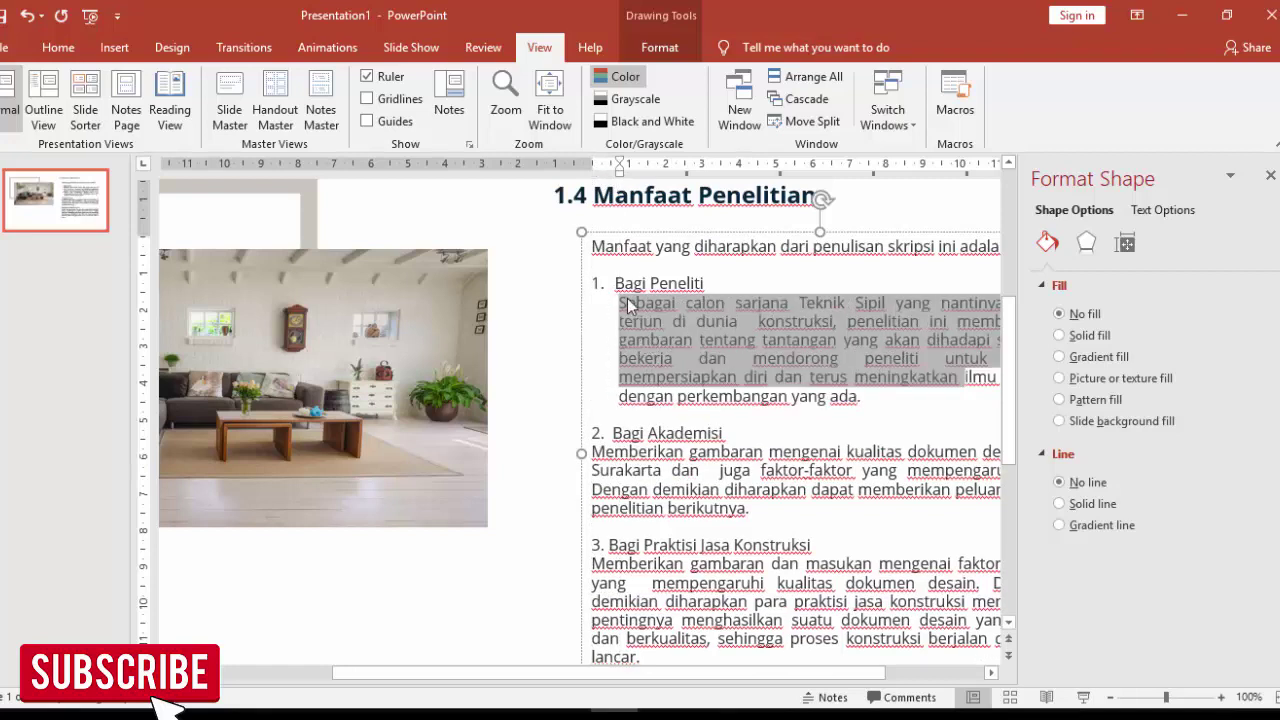
left_click(614, 283)
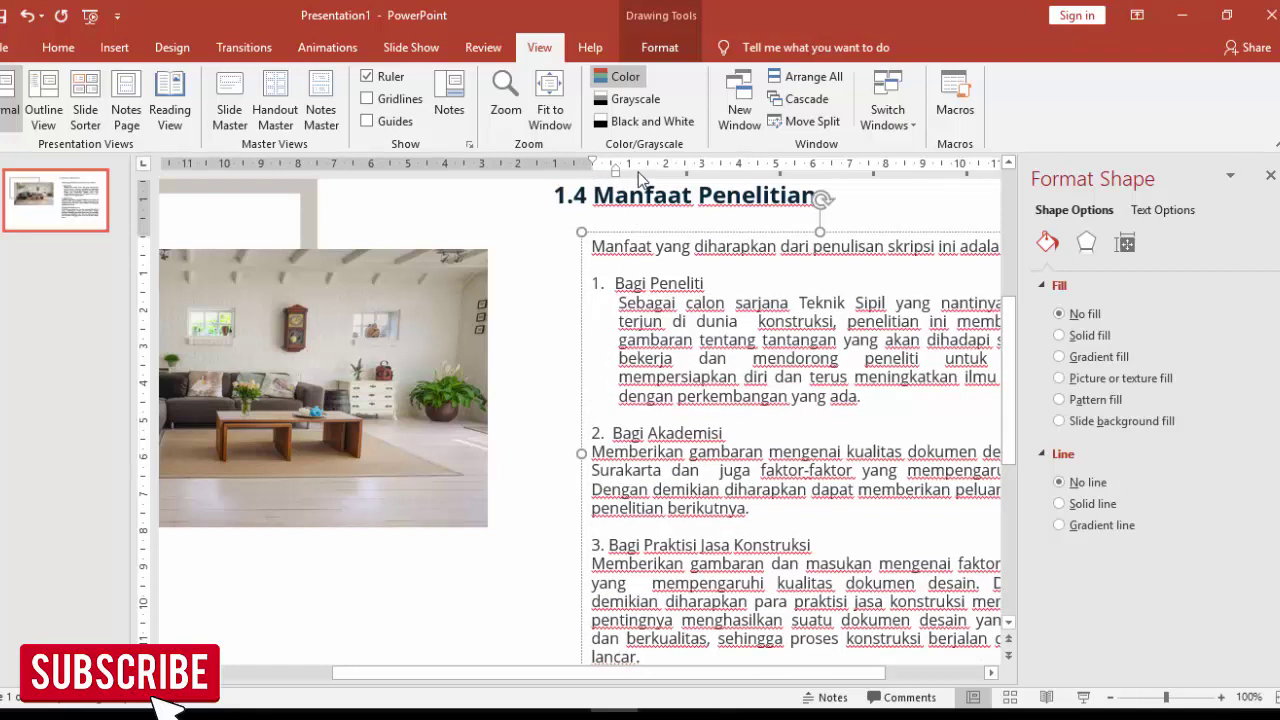
left_click_drag(615, 170, 619, 170)
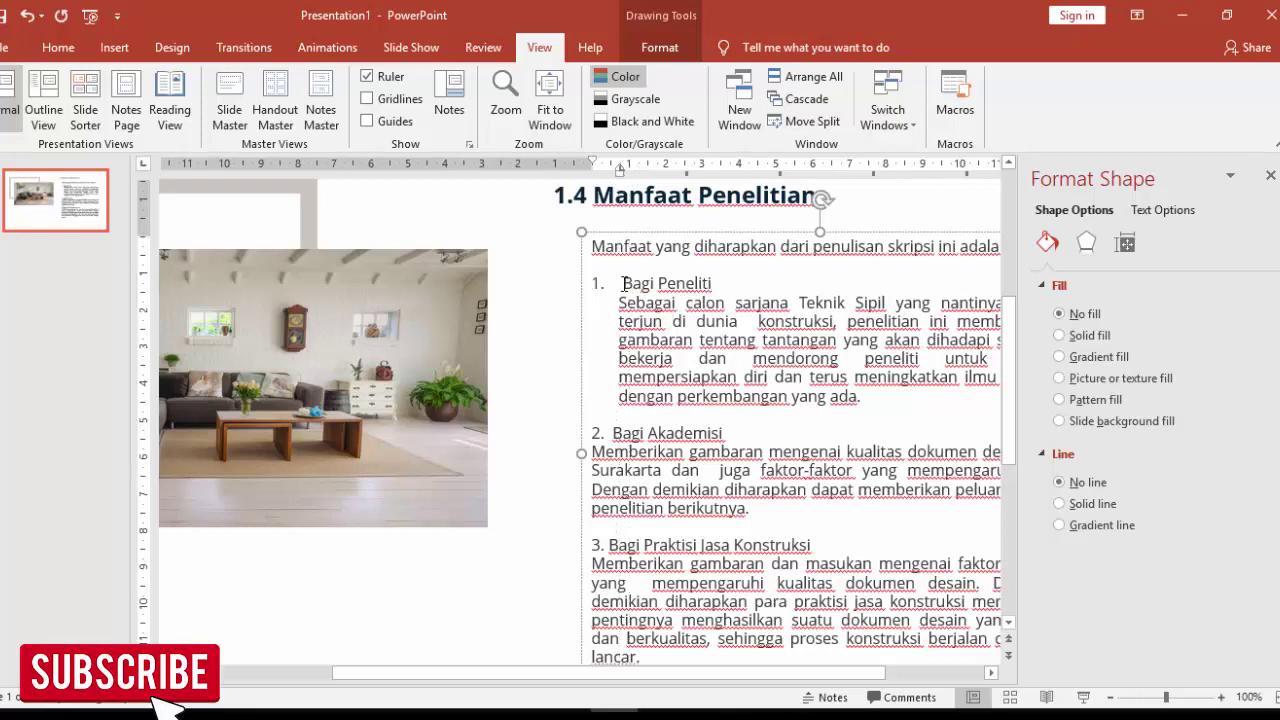
key("BackSpace")
Step: Indent the Bagi Akademisi description and tab its heading into line
left_click(613, 433)
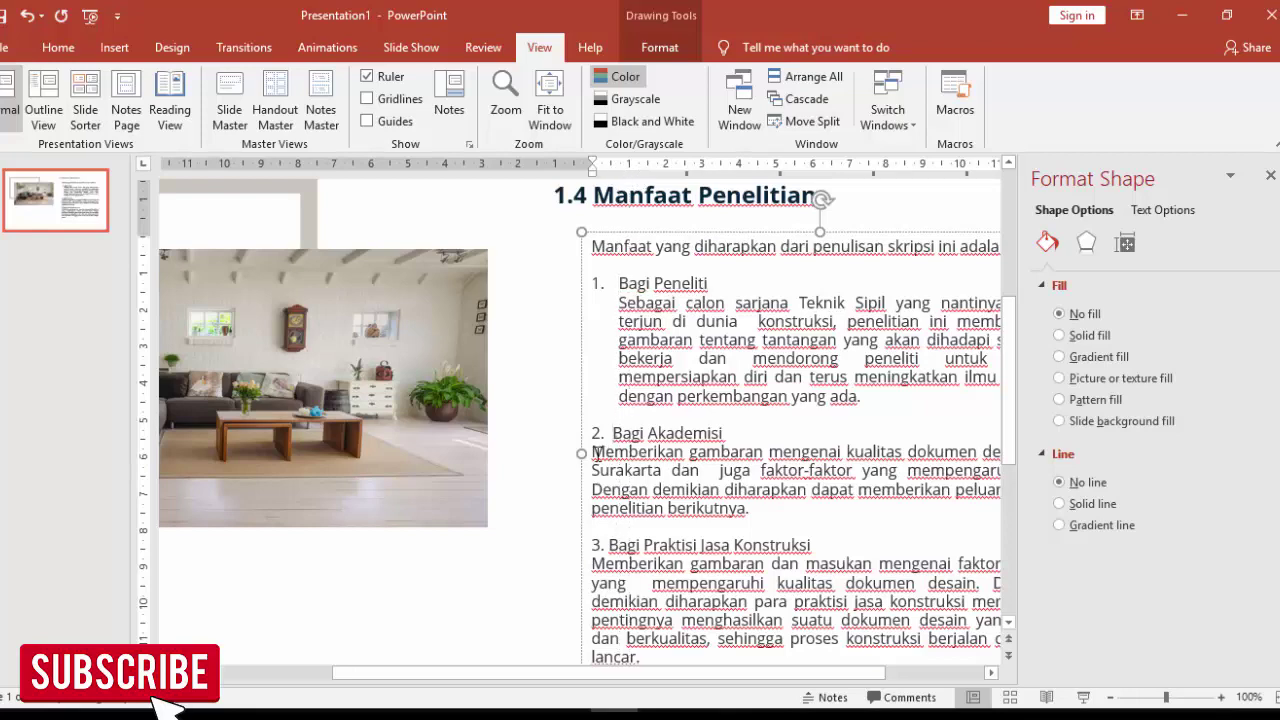
mouse_move(596, 452)
left_mouse_down()
mouse_move(662, 455)
mouse_move(563, 469)
mouse_move(630, 525)
left_mouse_up()
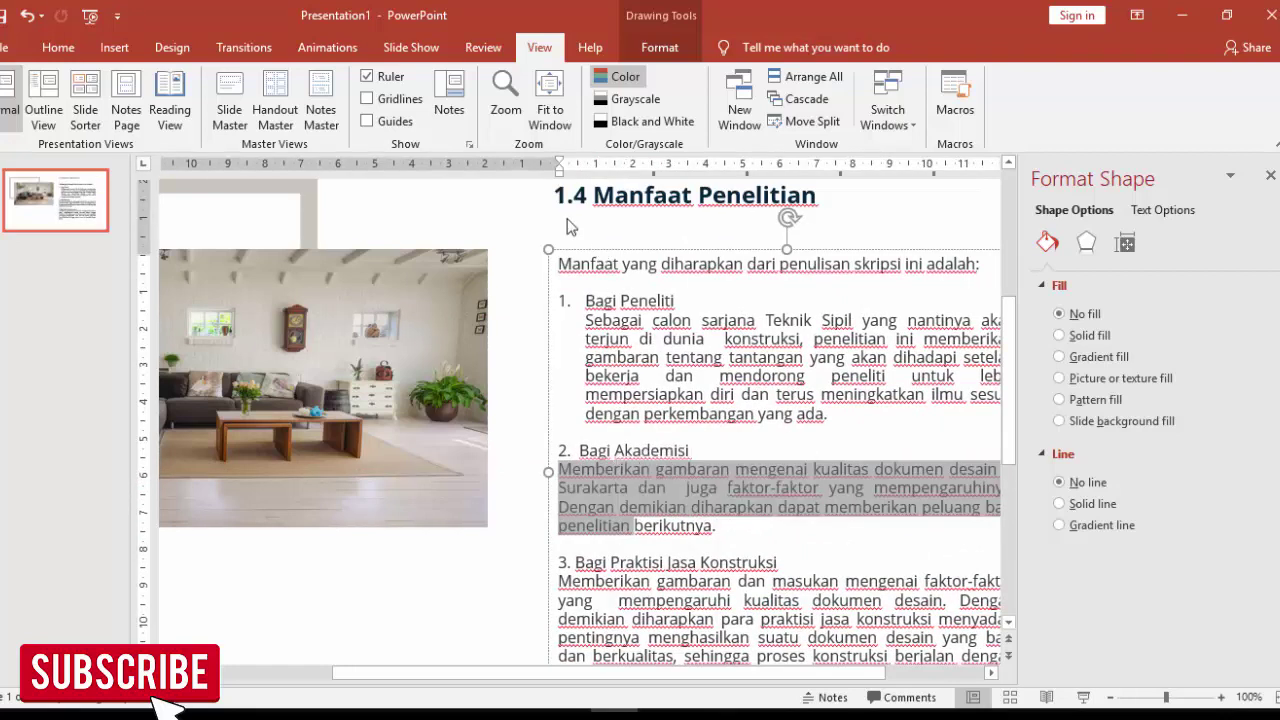
left_click_drag(560, 168, 587, 168)
left_click(581, 451)
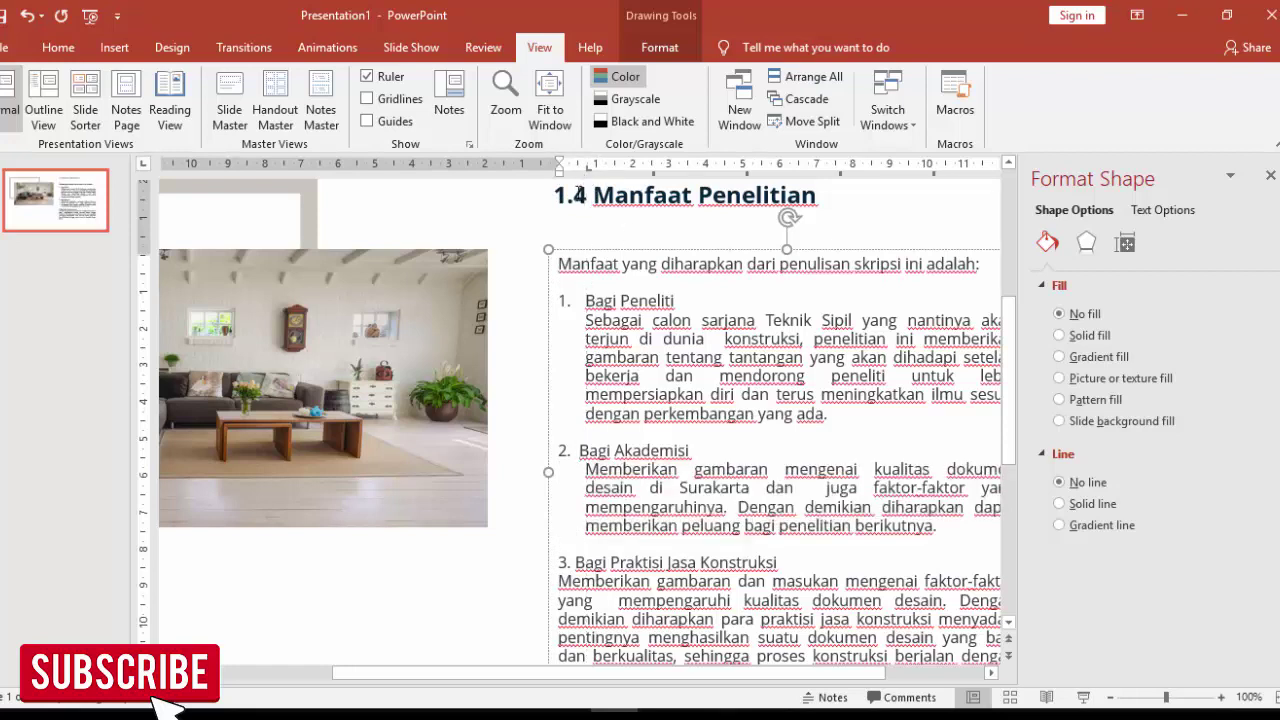
key("Tab")
Step: Align the Bagi Praktisi Jasa Konstruksi heading and indent its description to match
scroll(575, 530, "down", 1)
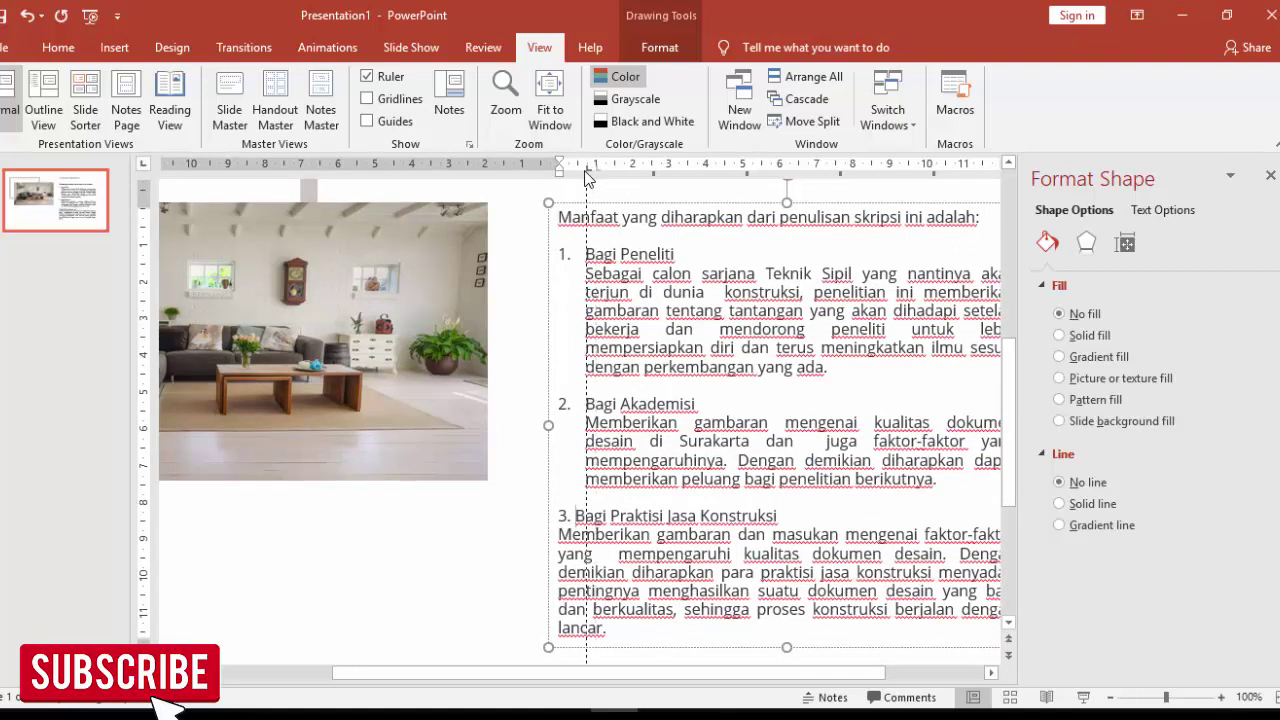
left_click_drag(586, 171, 584, 177)
key("Tab")
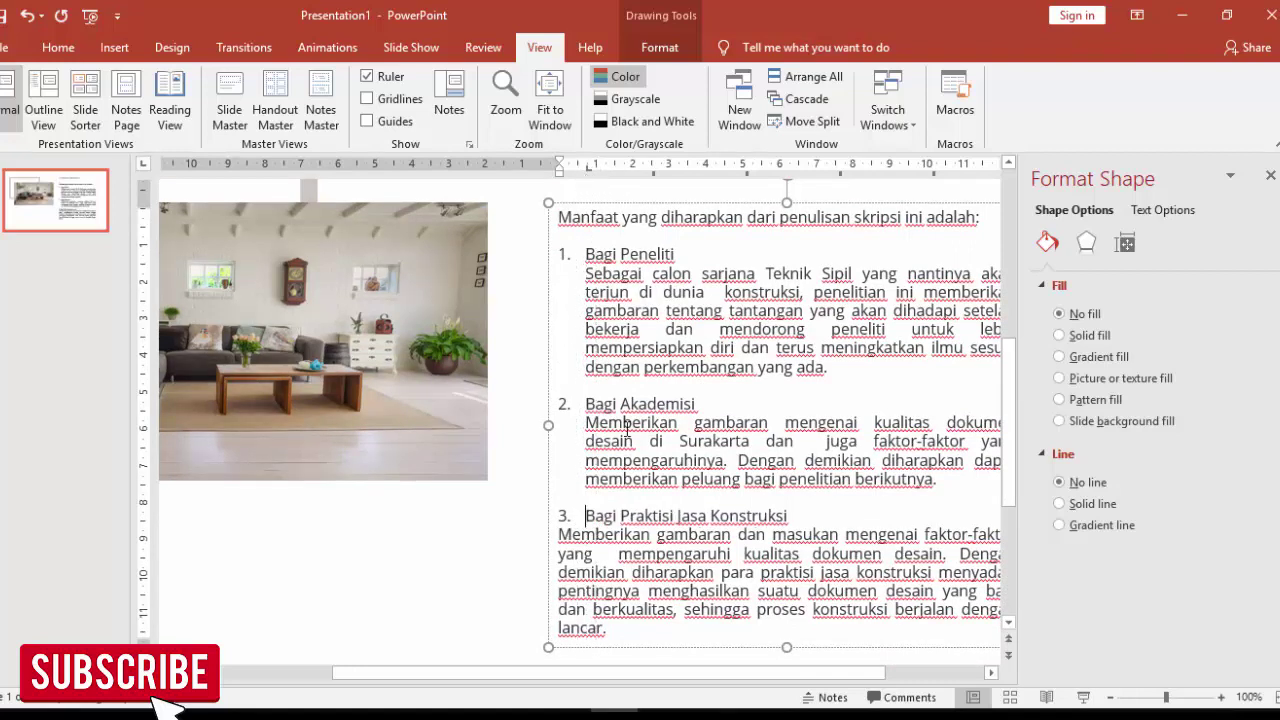
left_click_drag(558, 534, 605, 628)
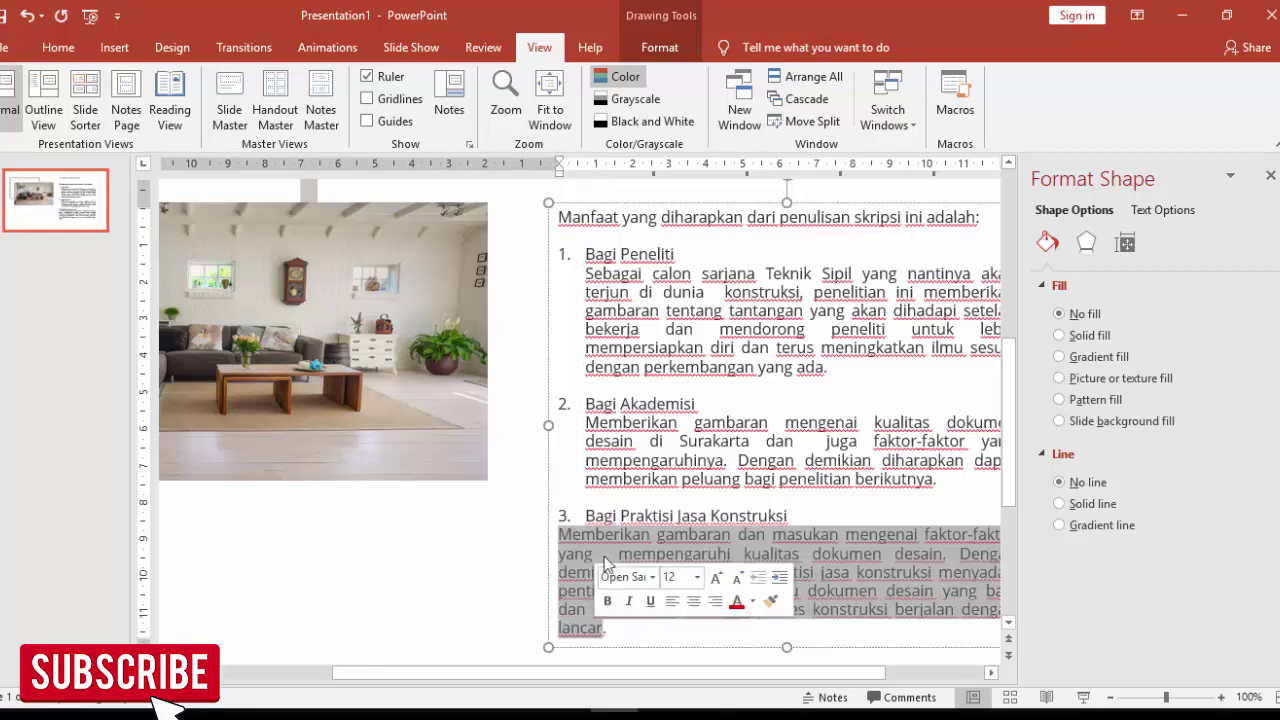
left_click_drag(560, 178, 586, 177)
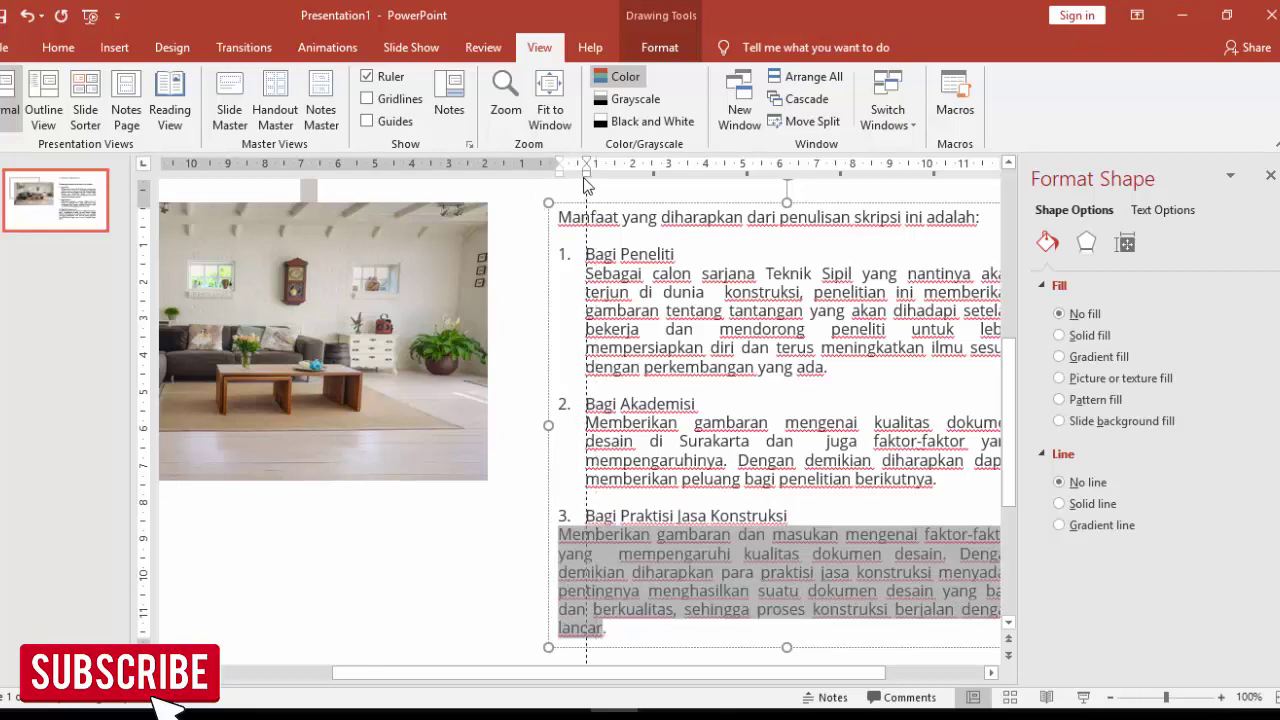
scroll(717, 329, "down", 3)
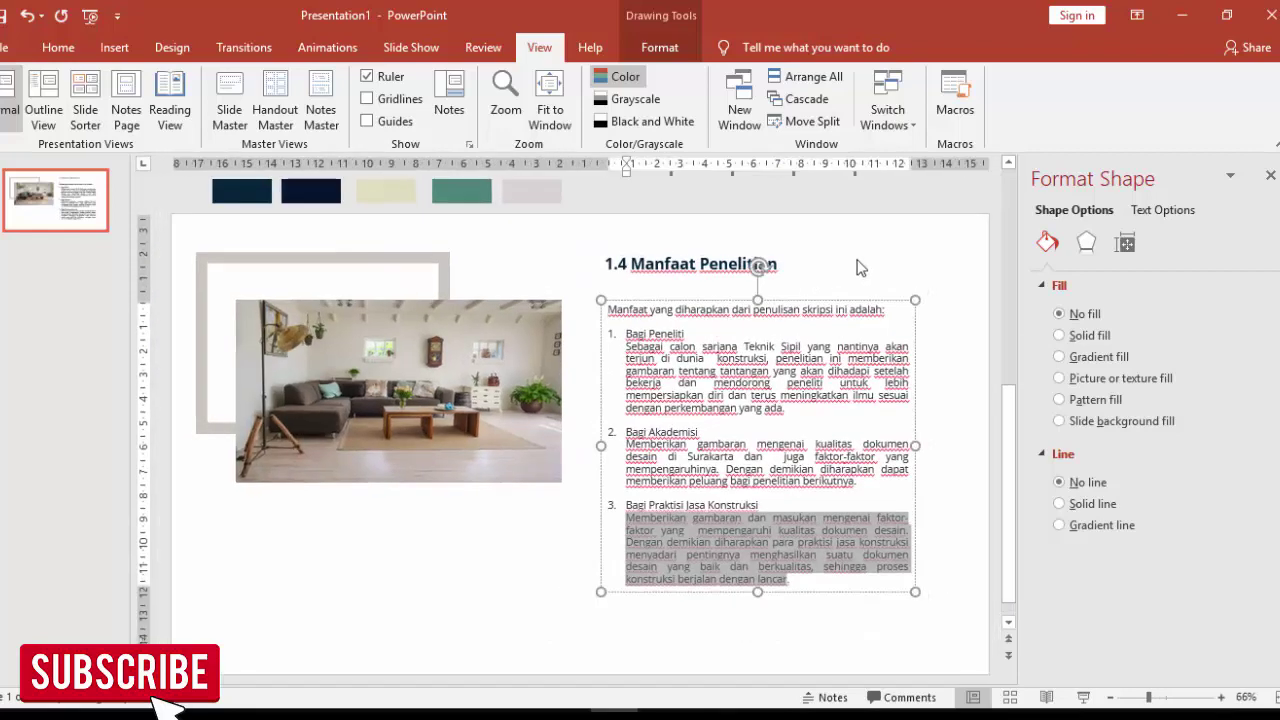
Step: Move the body text and the 1.4 Manfaat Penelitian heading lower on the slide
left_click(755, 290)
left_click_drag(732, 300, 730, 337)
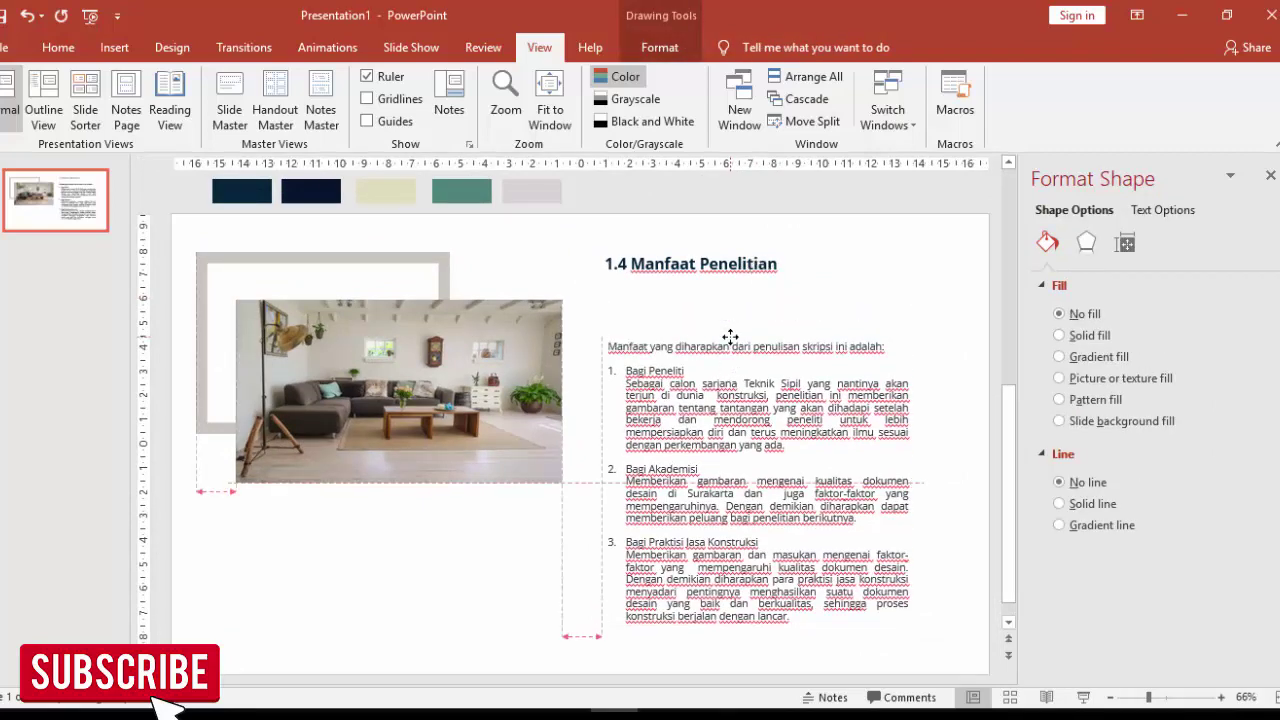
left_click(703, 264)
left_click_drag(706, 270, 700, 329)
left_click(803, 311)
Step: Check the photo and gray frame, then preview the slide full screen and exit
scroll(837, 303, "down", 2, "ctrl")
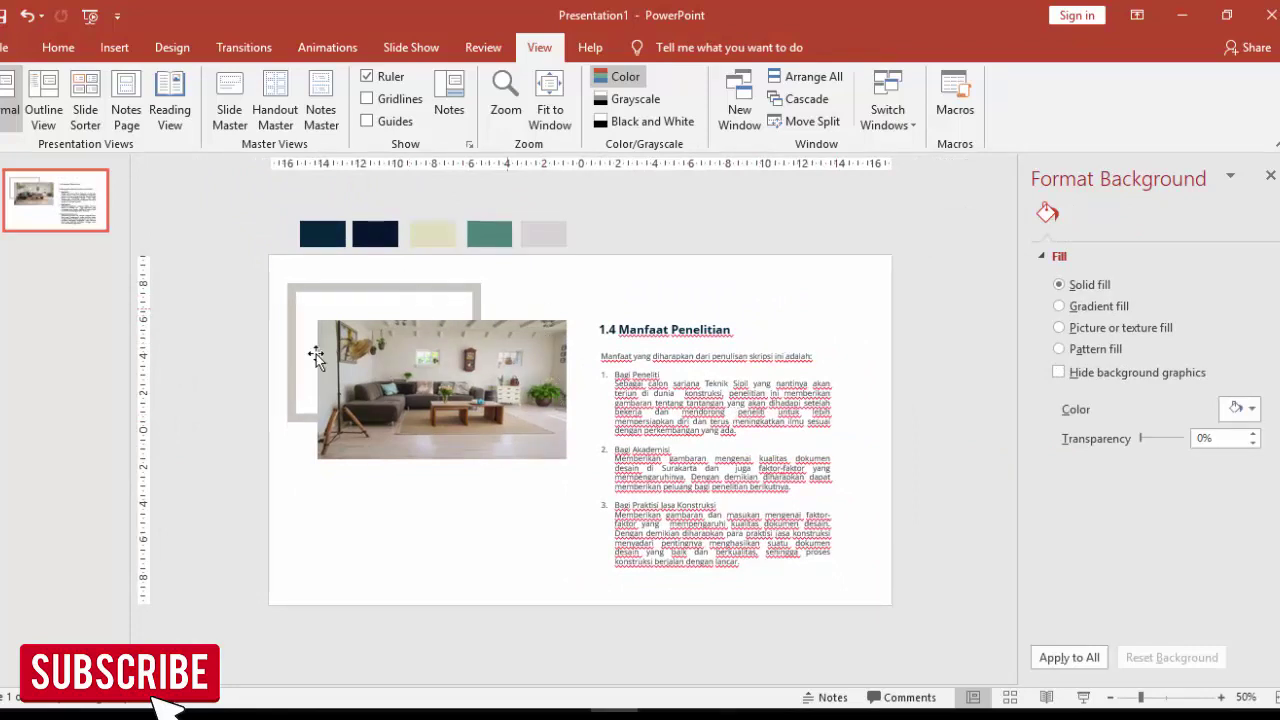
left_click(410, 380)
left_click(376, 290)
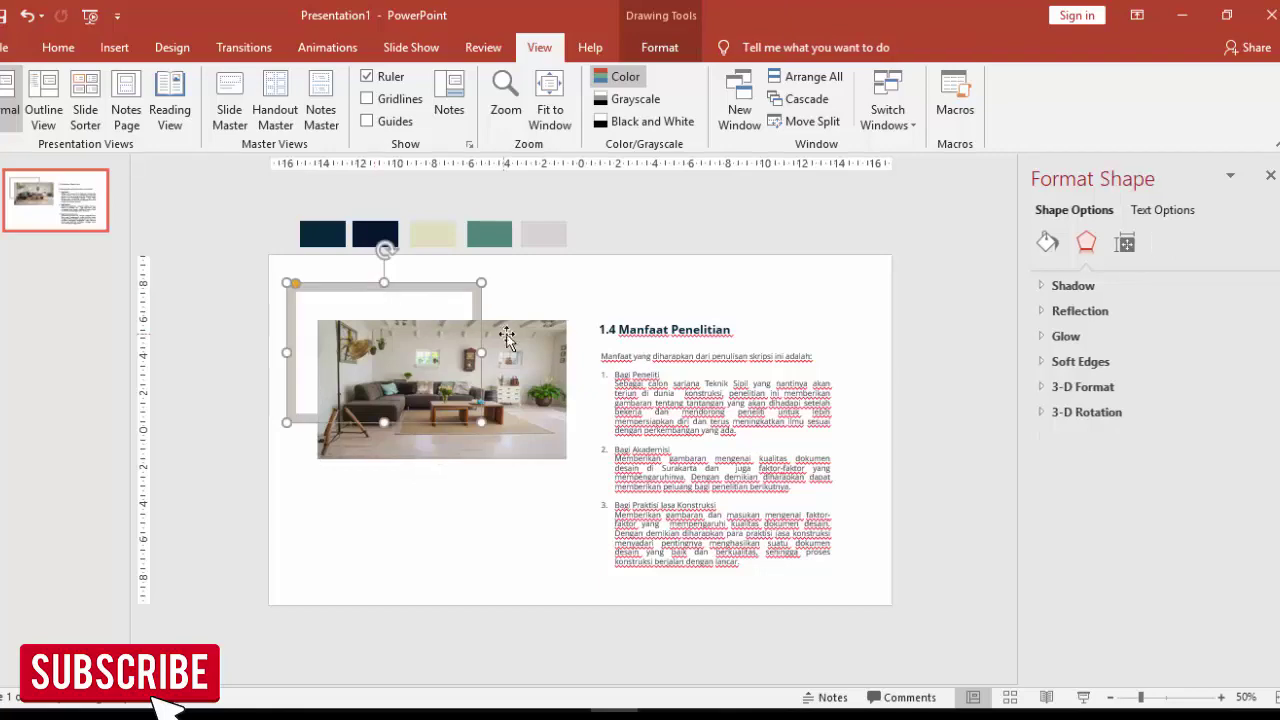
scroll(525, 395, "down", 2, "ctrl")
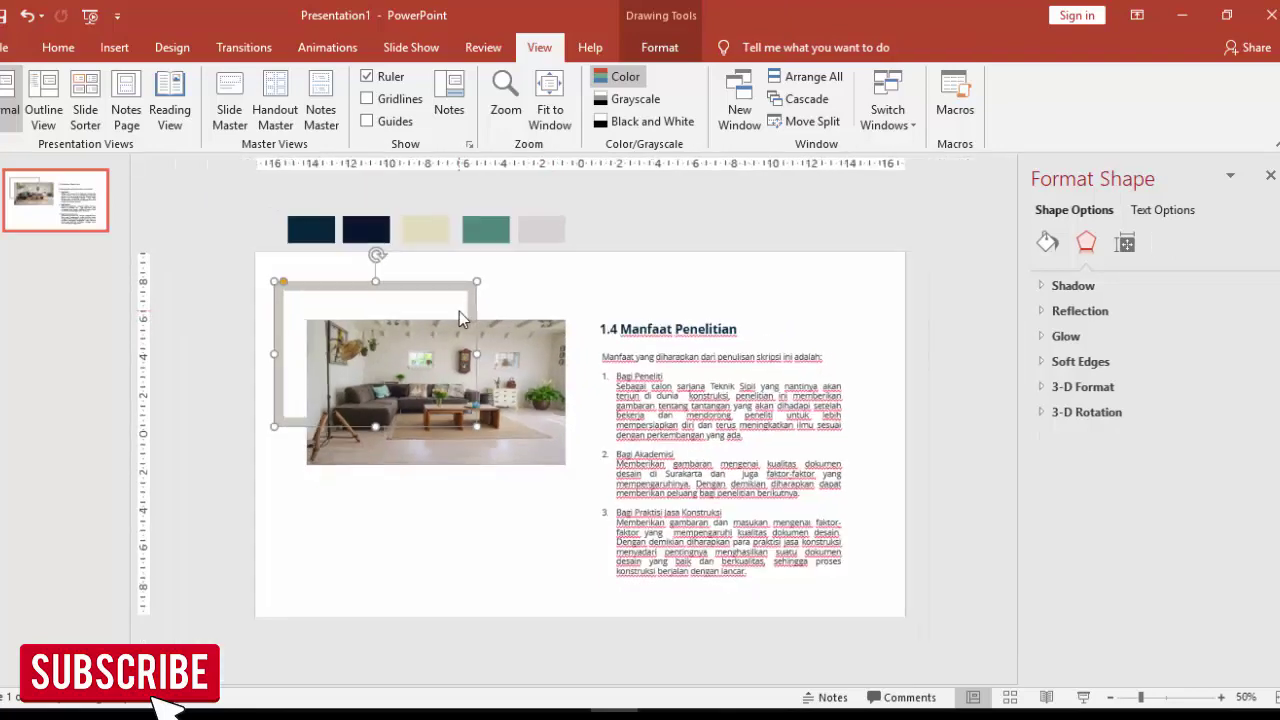
left_click(1083, 697)
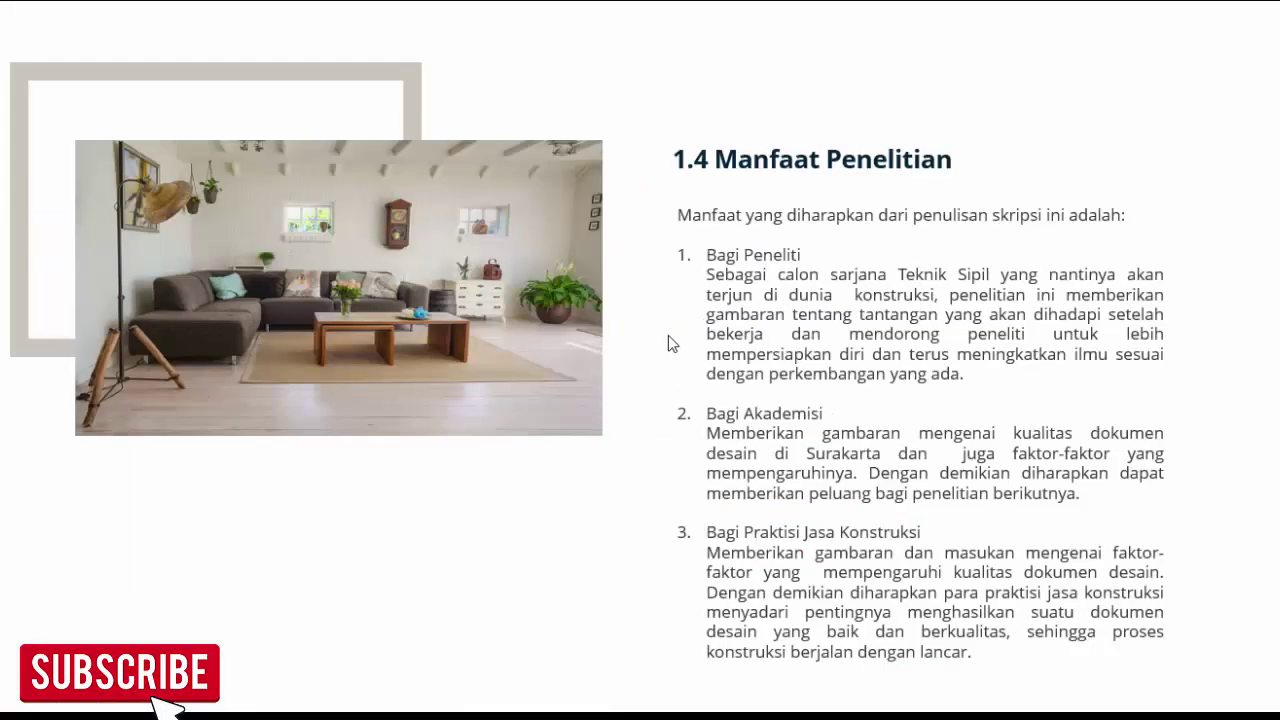
key("Escape")
Step: Insert a new slide and delete its title and content placeholders
right_click(41, 252)
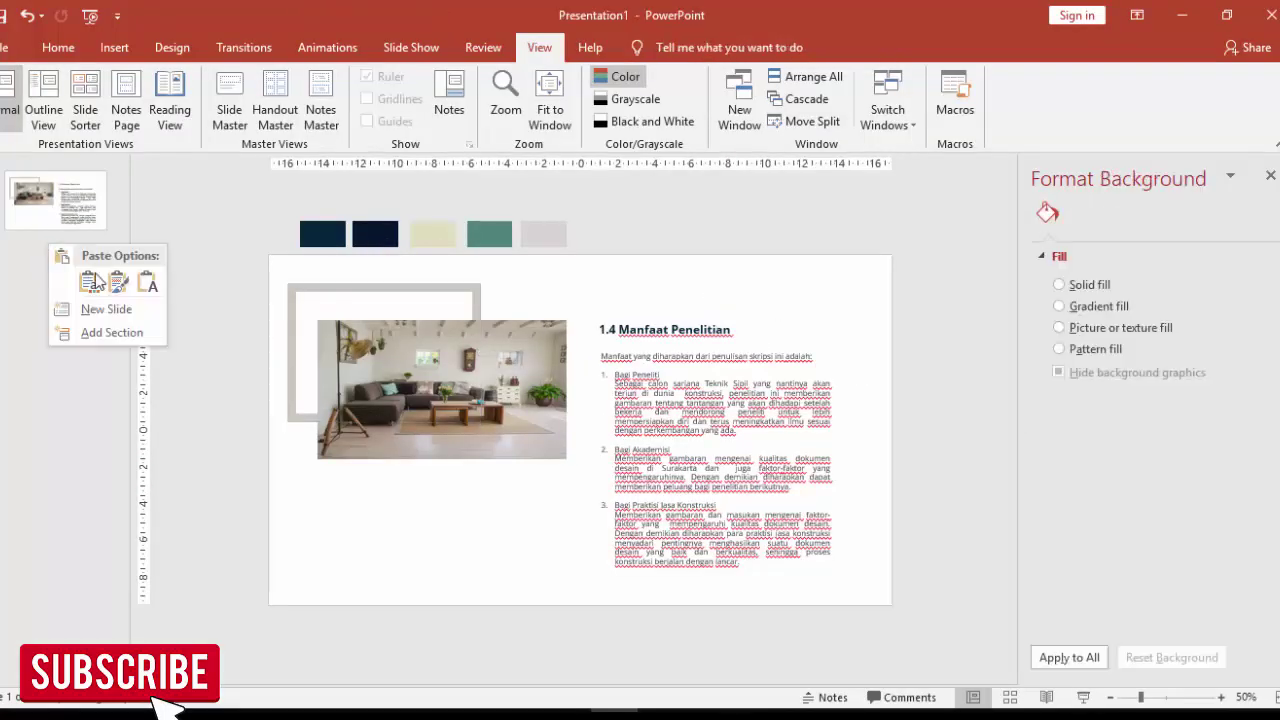
left_click(100, 309)
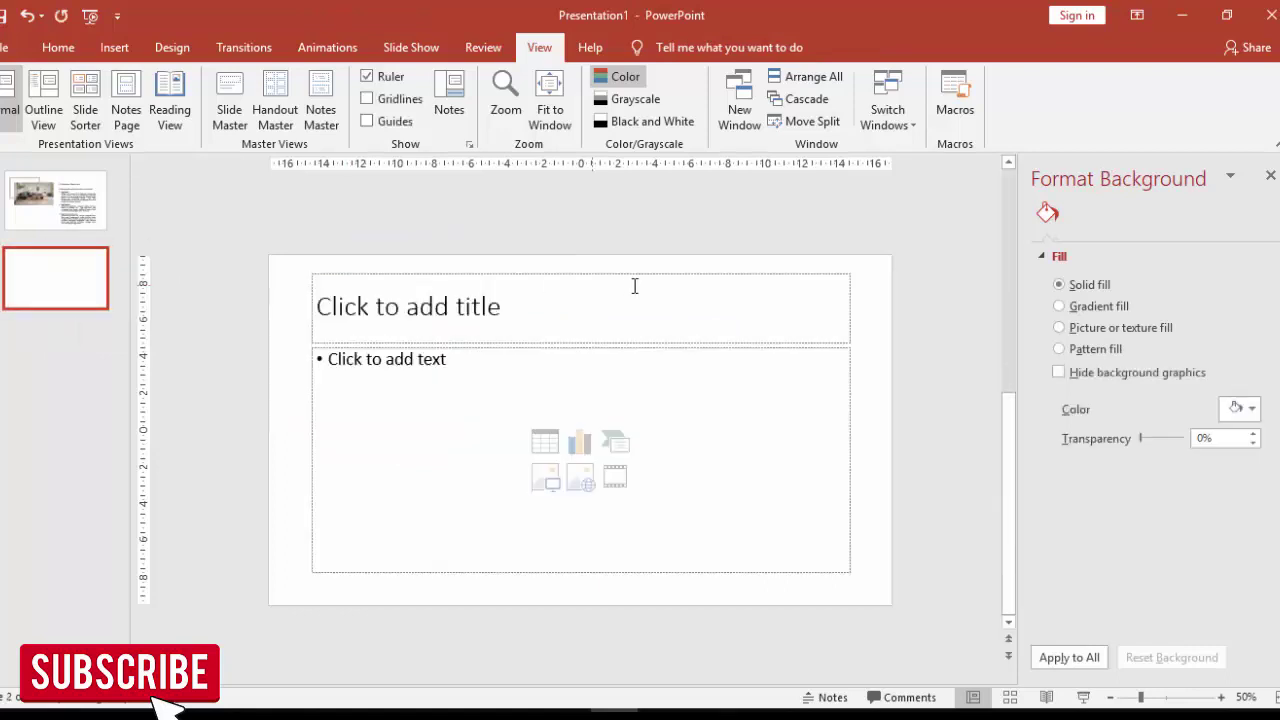
left_click(655, 278)
key("Delete")
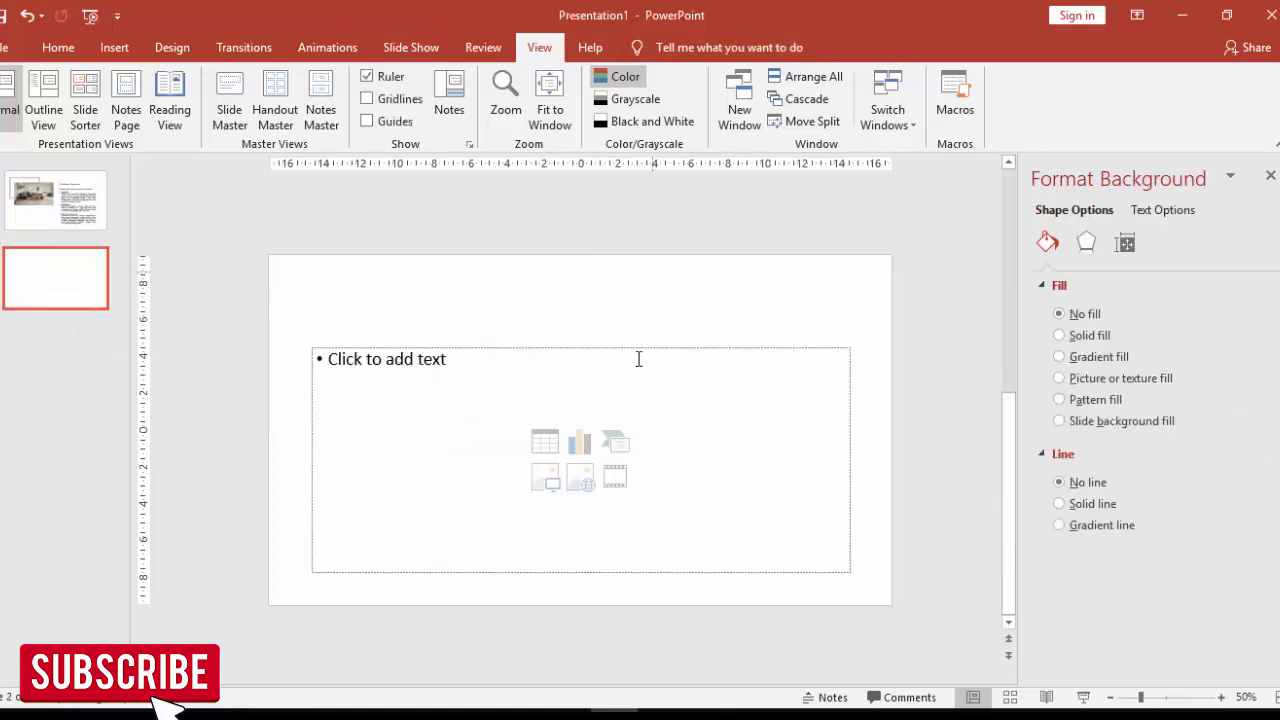
left_click(640, 350)
key("Delete")
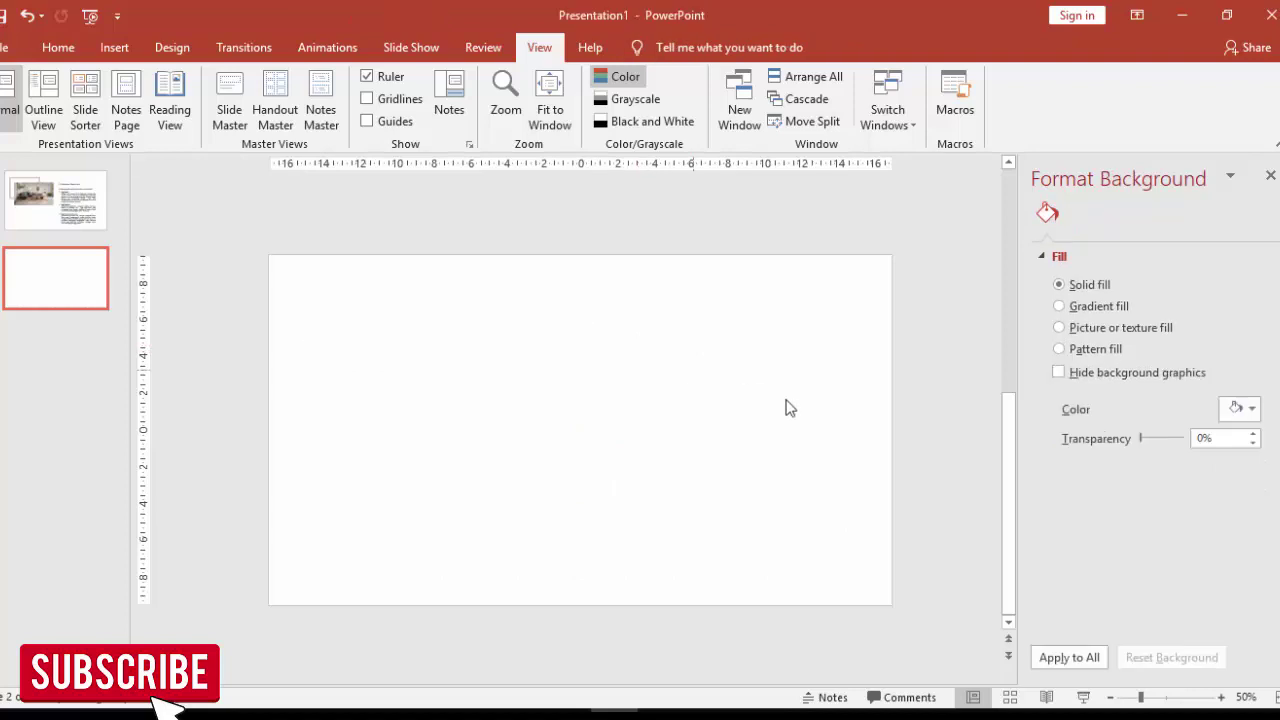
left_click(114, 47)
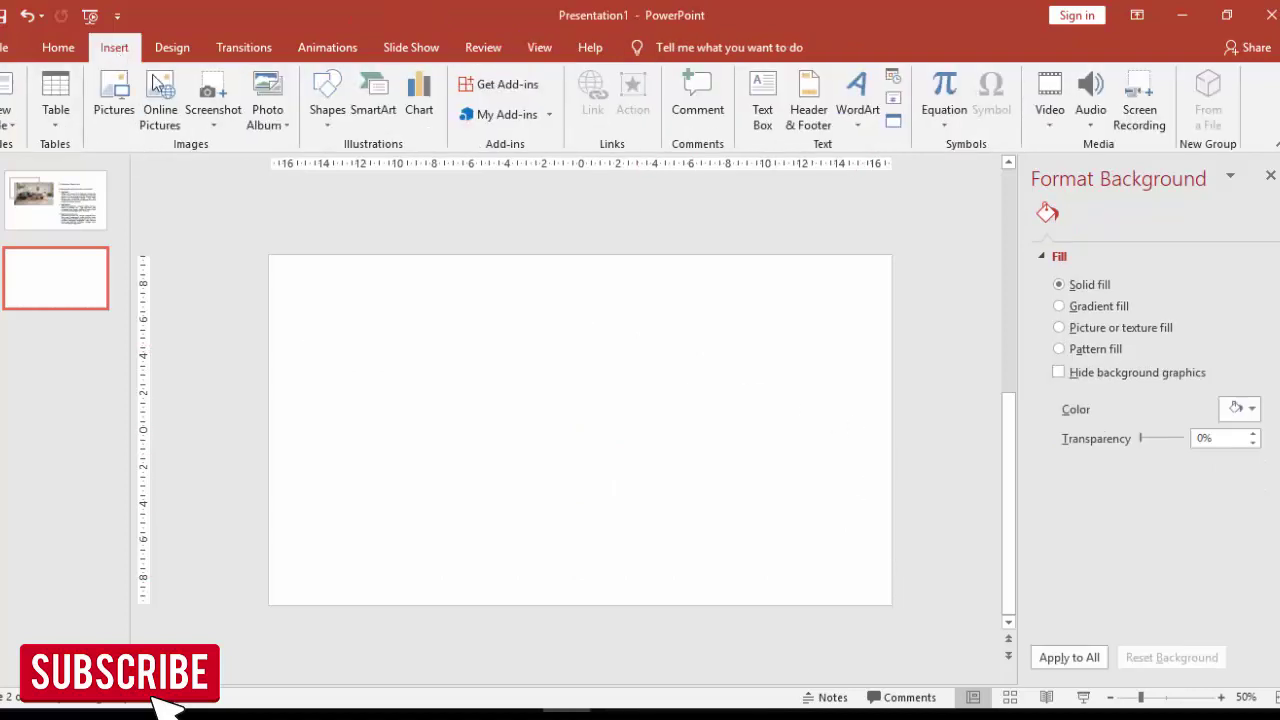
left_click(323, 108)
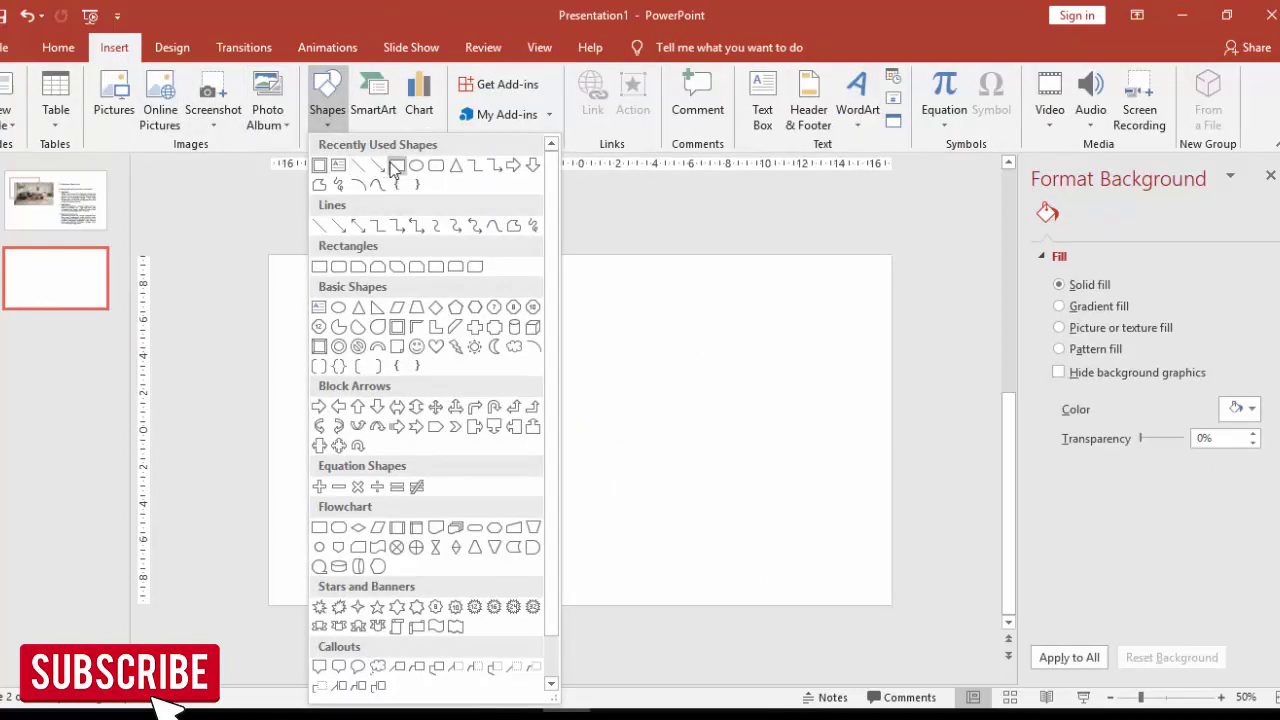
Step: Draw a blue rectangle and duplicate it into three stacked strips
left_click(391, 165)
left_click_drag(286, 297, 511, 372)
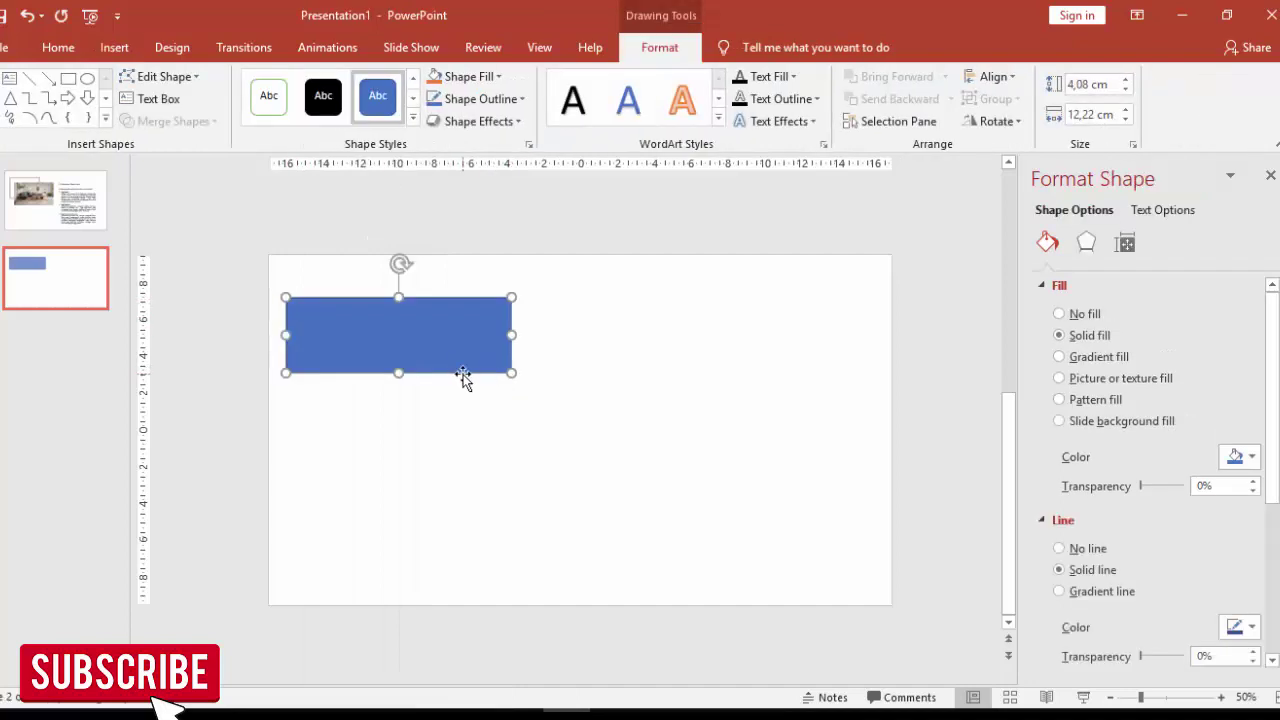
left_click_drag(463, 375, 455, 424)
key("ctrl+d")
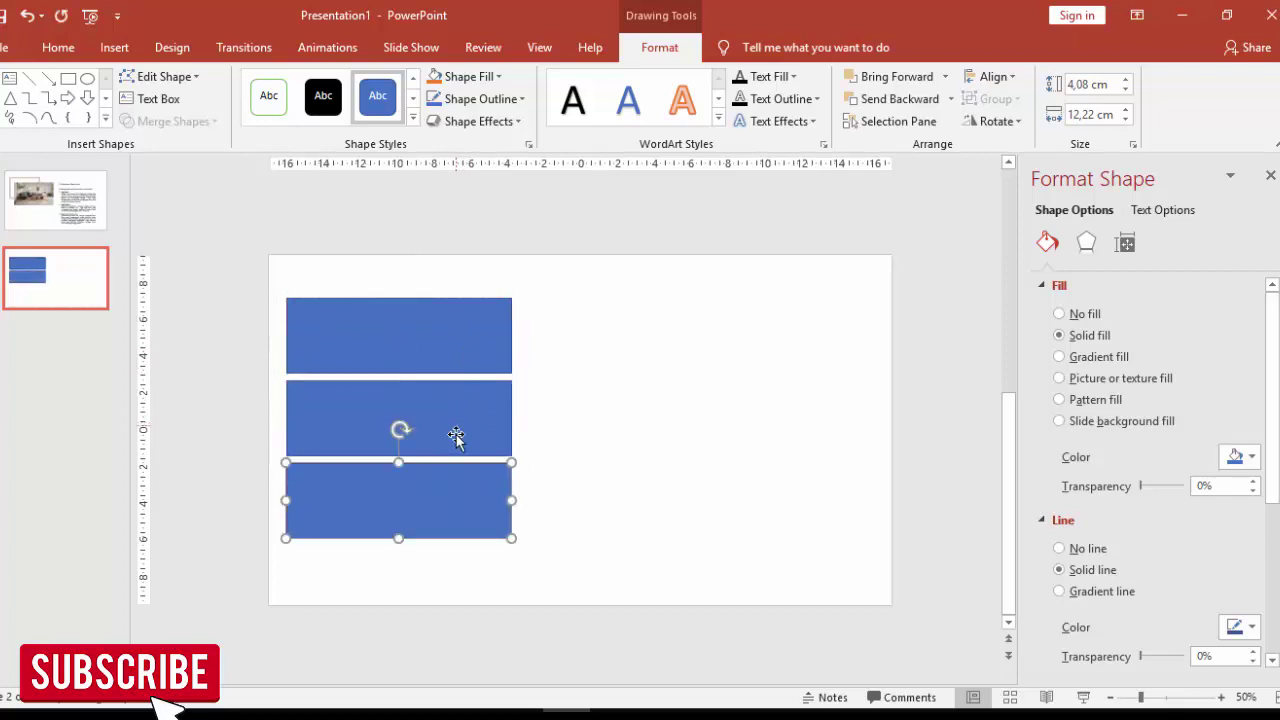
Step: Set No line on each of the three blue strips
left_click(467, 357)
left_click(1060, 548)
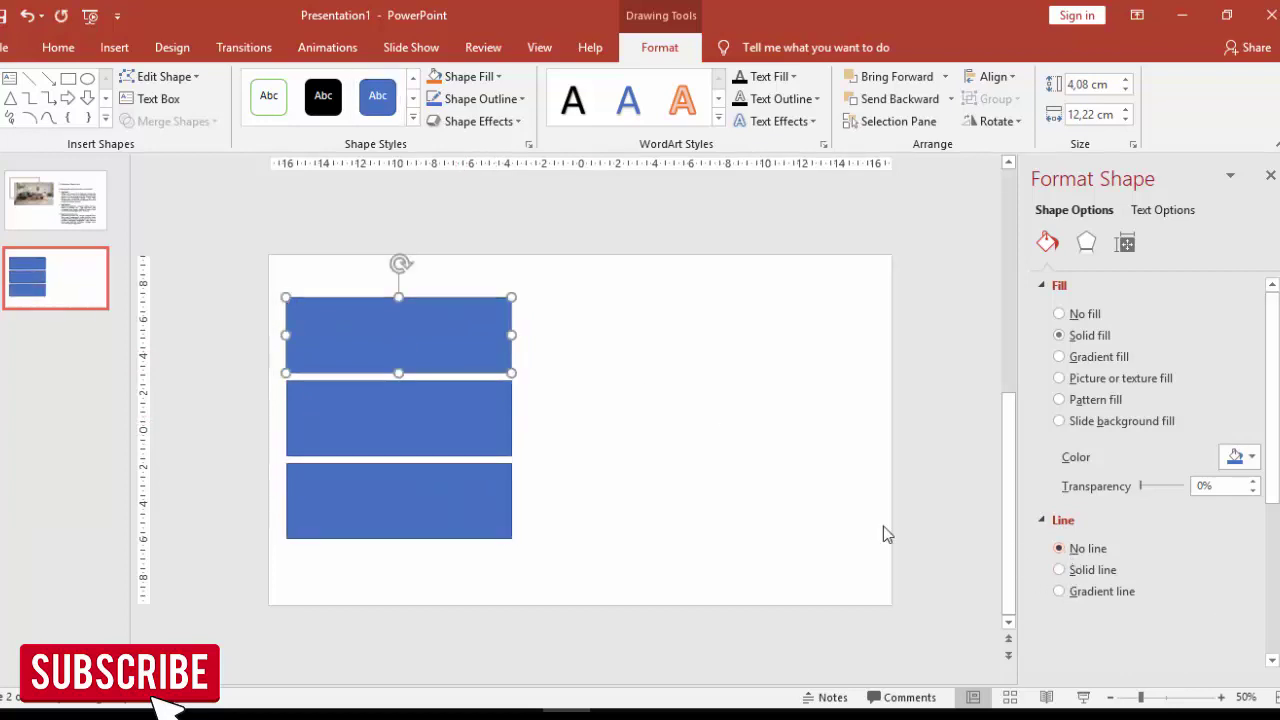
left_click(507, 418)
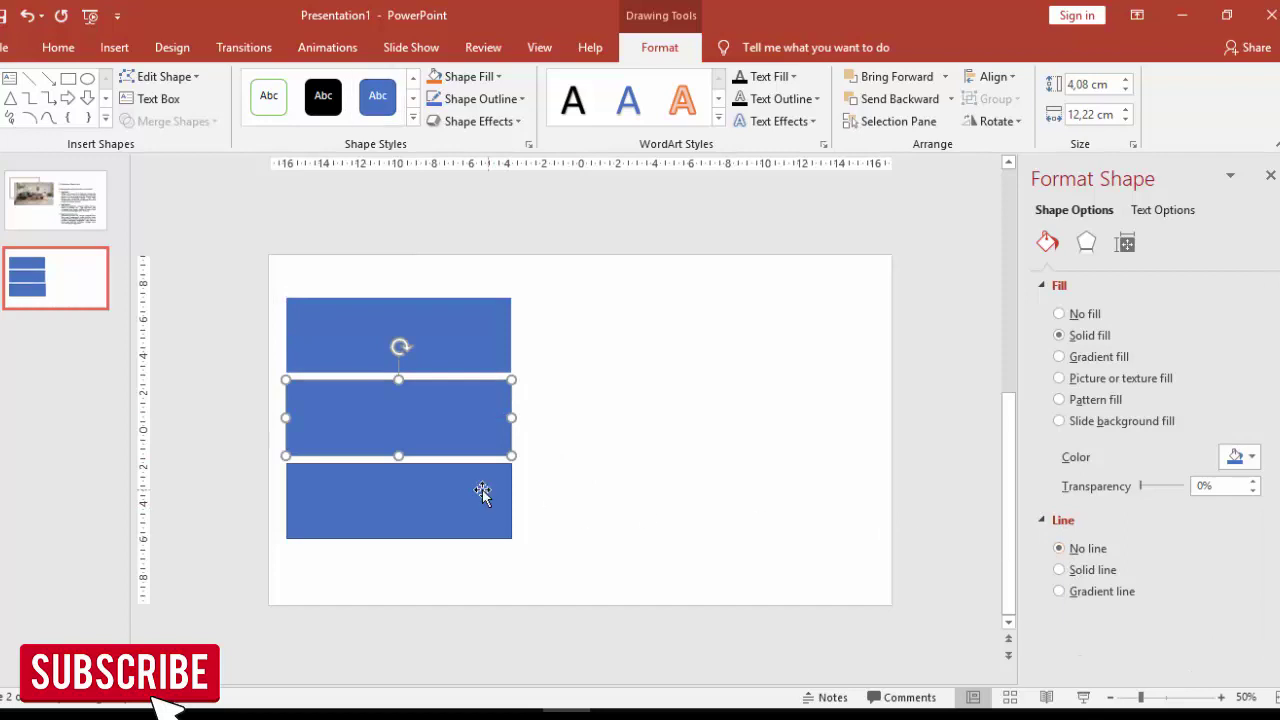
left_click(480, 492)
left_click(1059, 549)
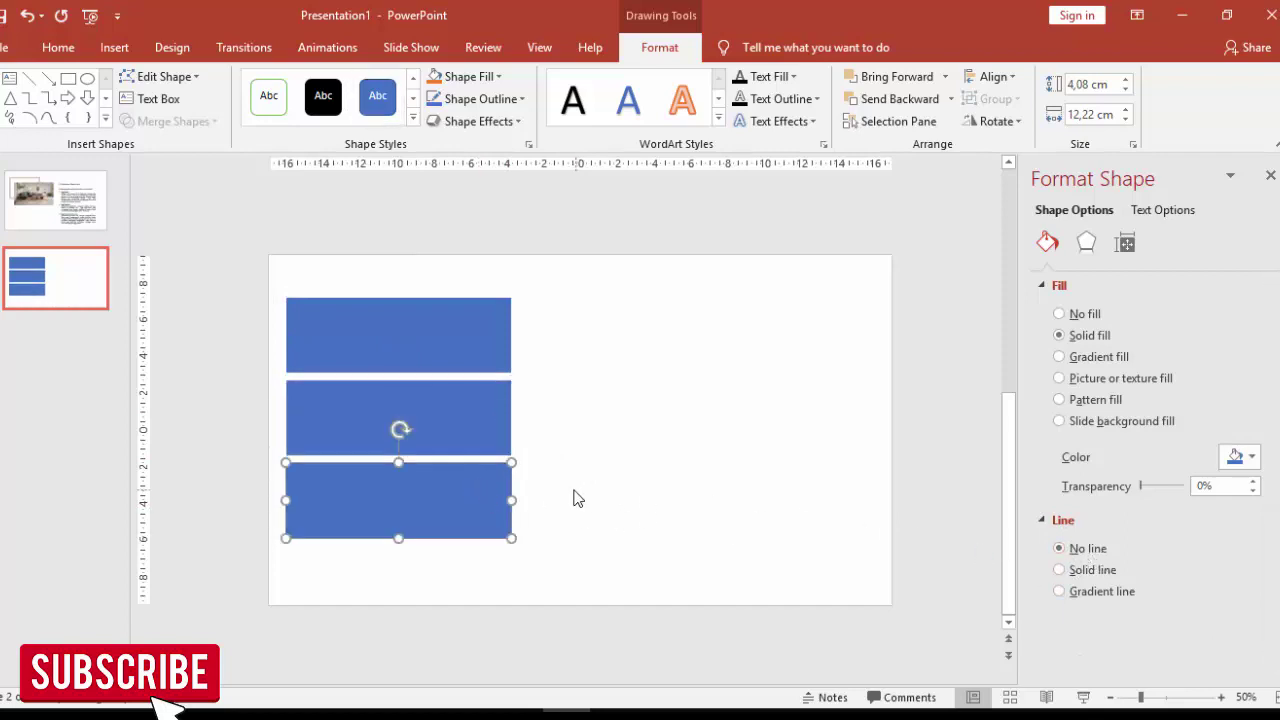
Step: Group the three strips into one object and nudge it slightly down
left_click(477, 357)
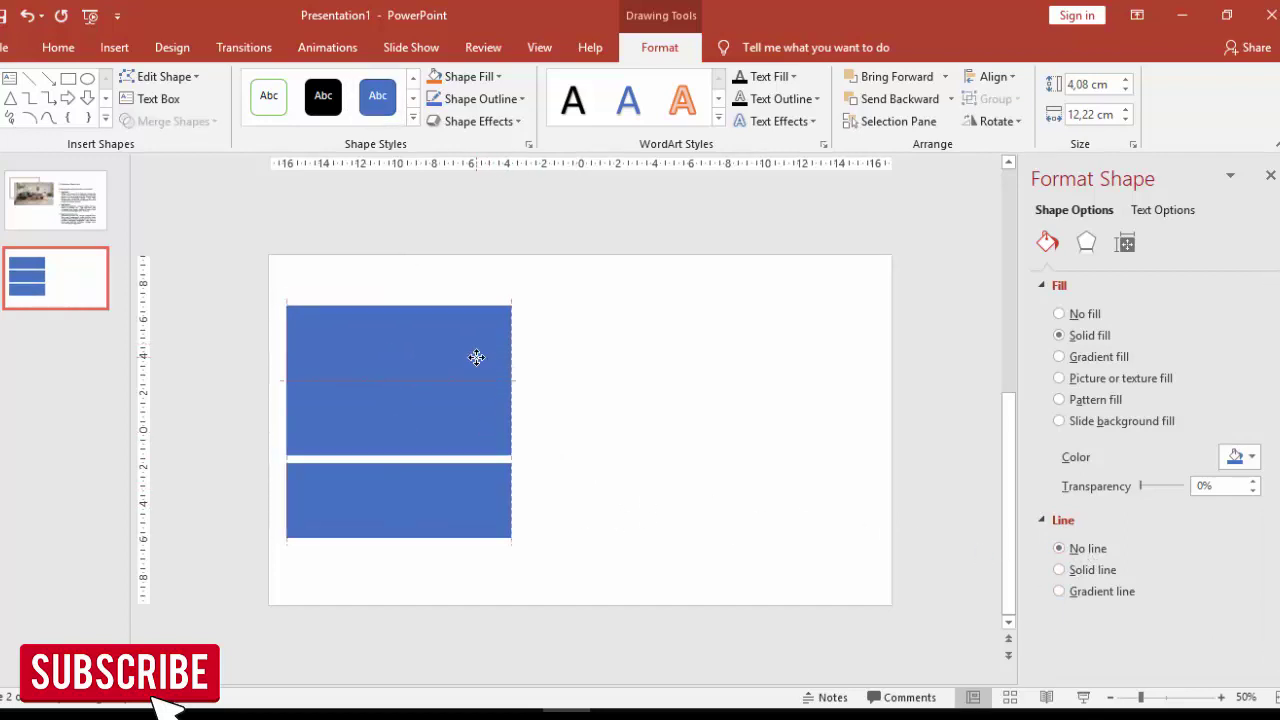
left_click(467, 416, "shift")
left_click(473, 487, "shift")
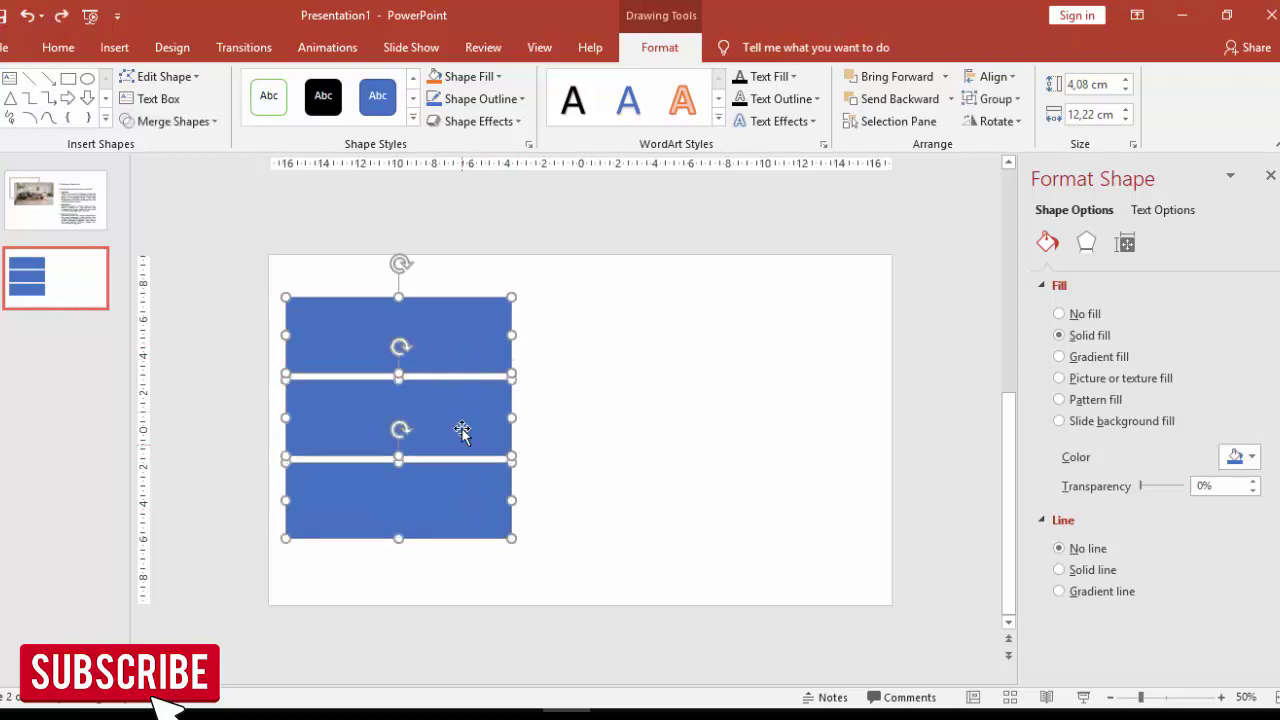
right_click(467, 434)
mouse_move(516, 226)
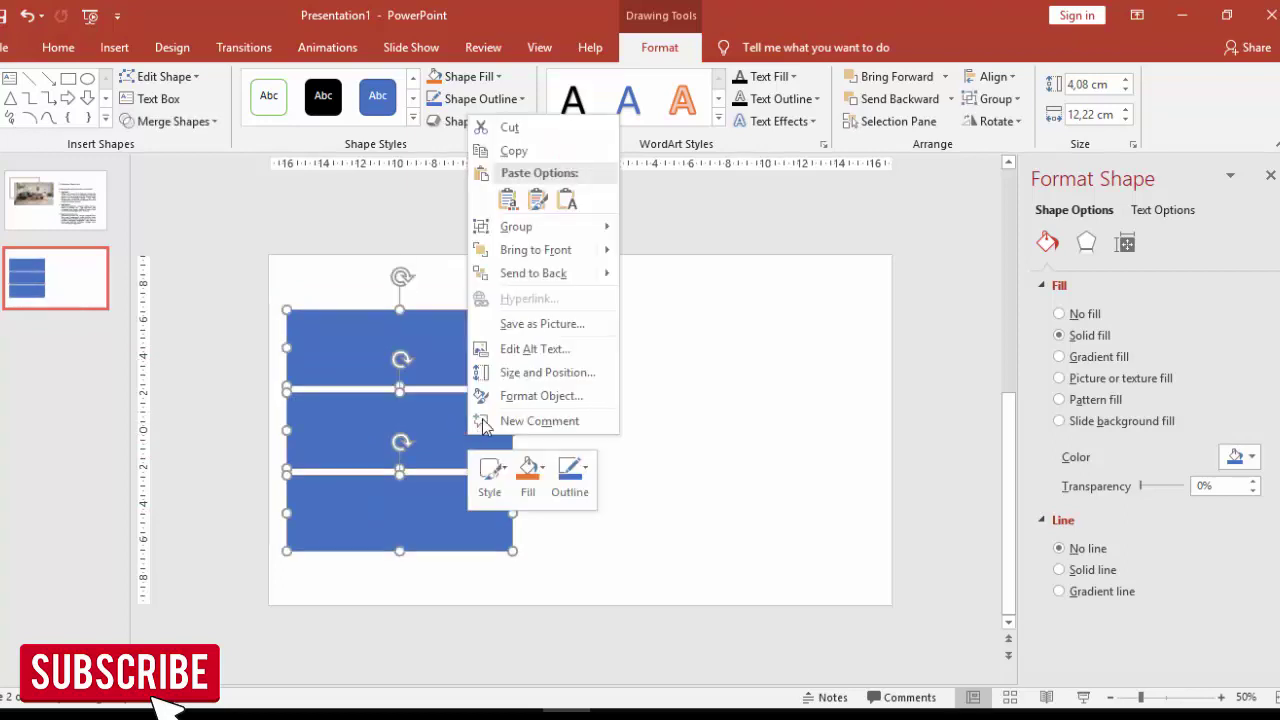
left_click(666, 228)
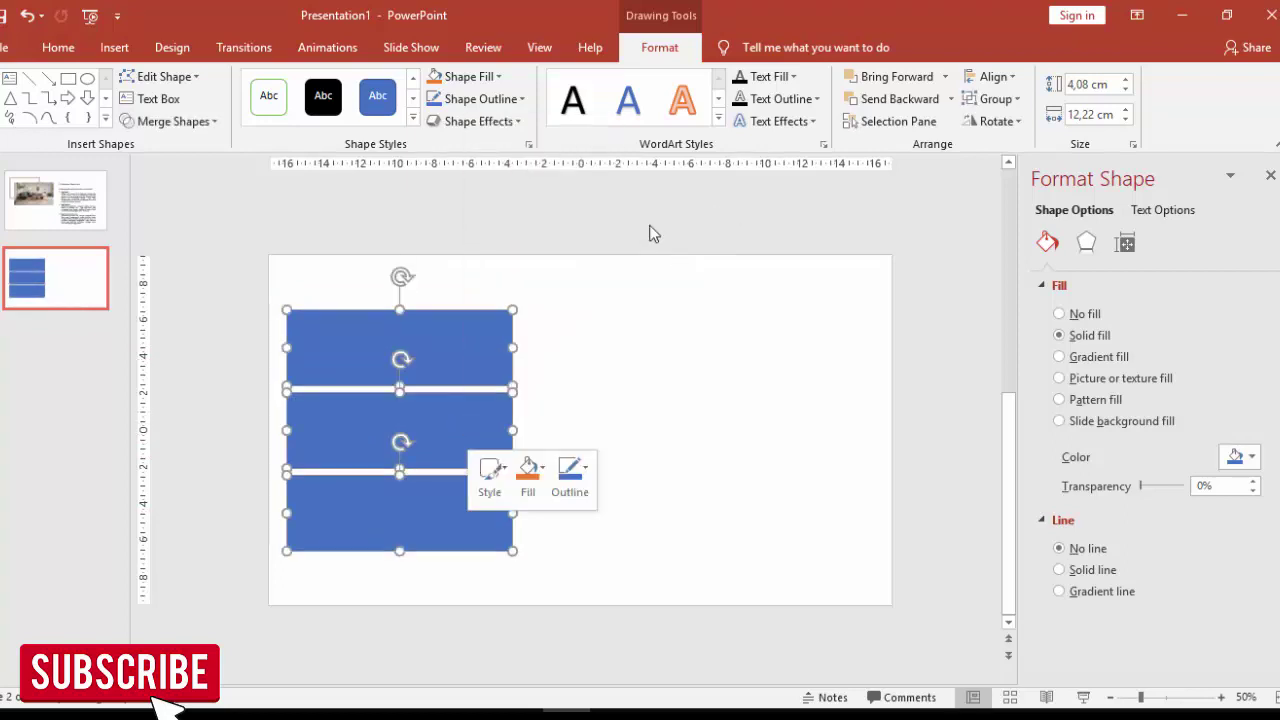
left_click_drag(481, 340, 481, 348)
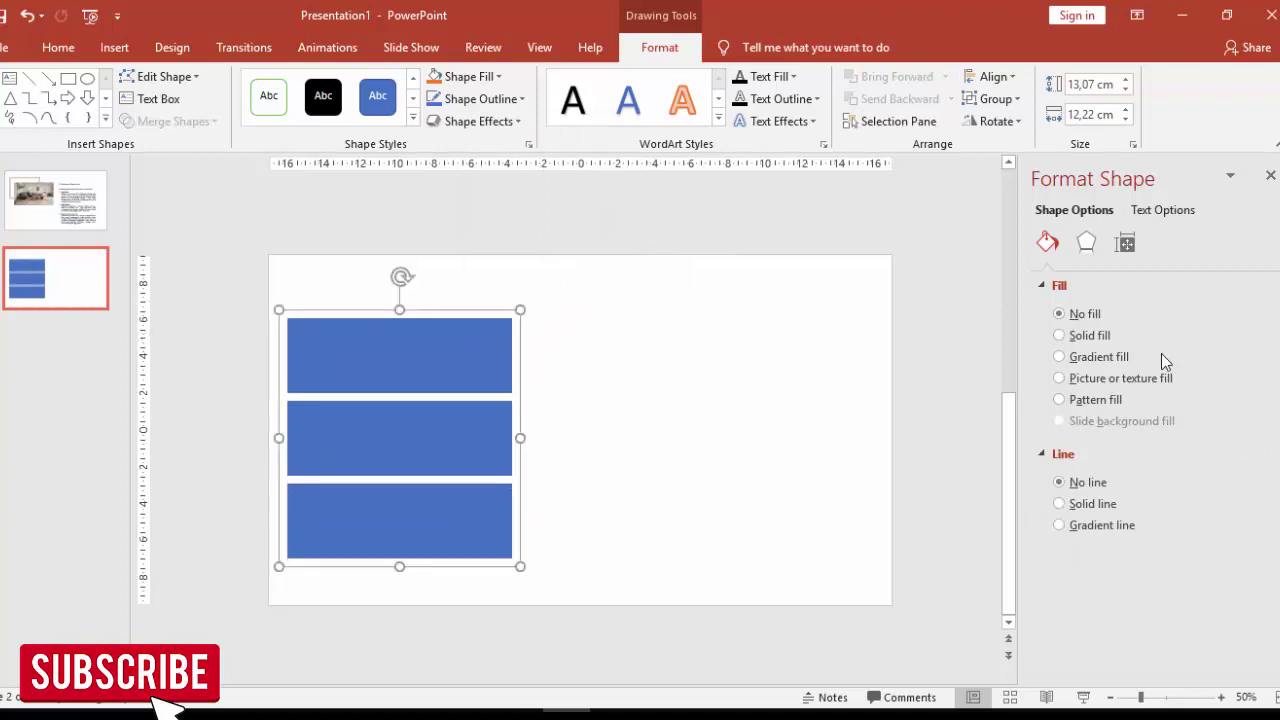
Step: Give the grouped strips a picture fill using the file pexels-photo-273750
left_click(1088, 380)
left_click(1086, 478)
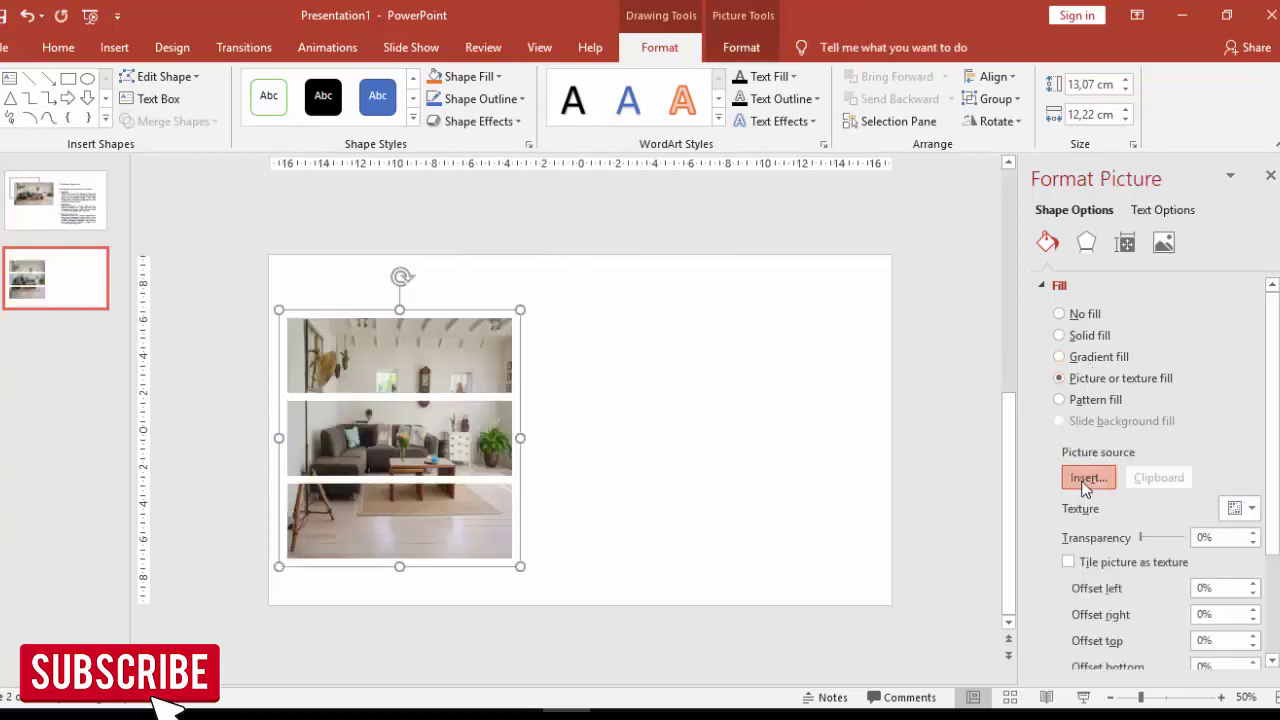
left_click(487, 270)
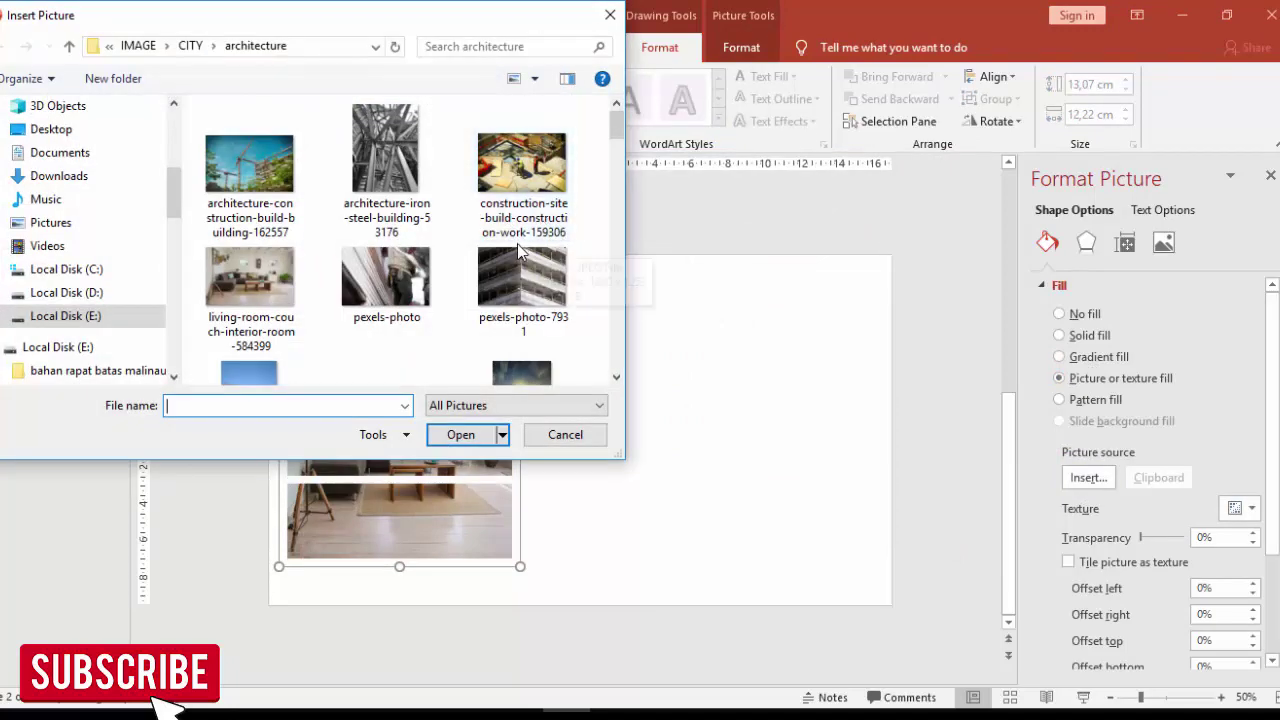
scroll(517, 244, "down", 1)
scroll(522, 318, "down", 2)
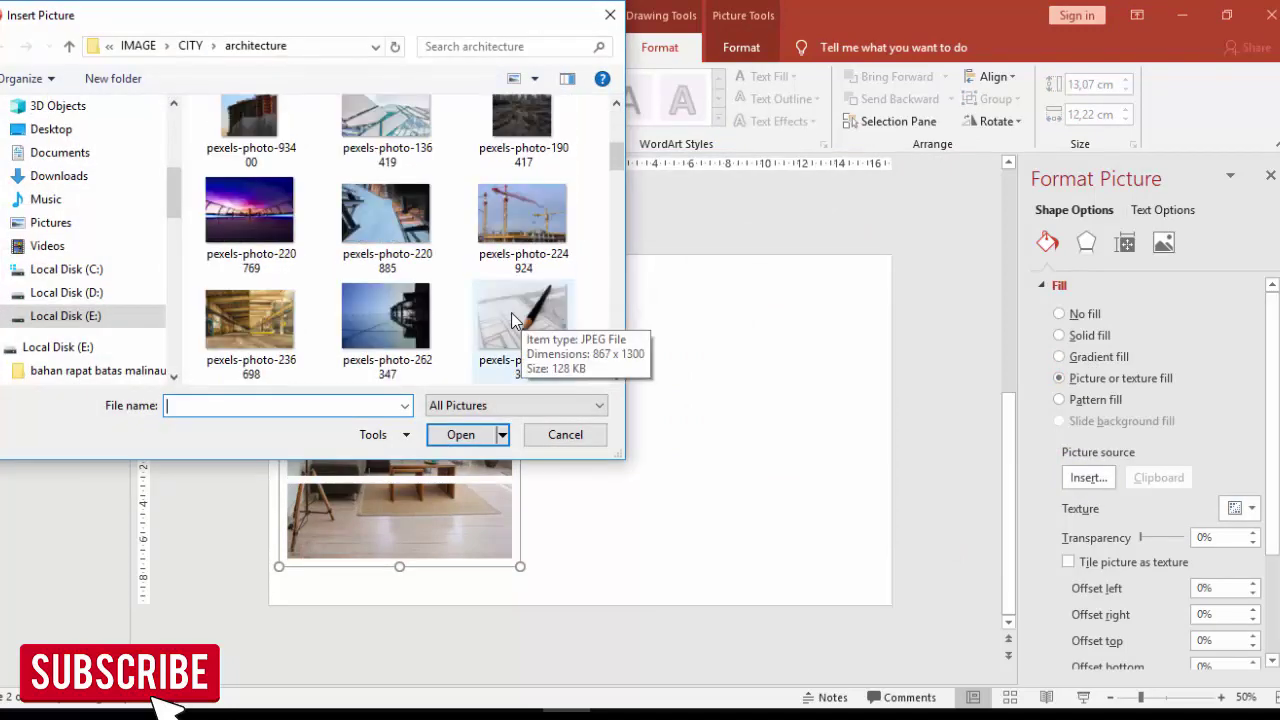
scroll(520, 308, "down", 1)
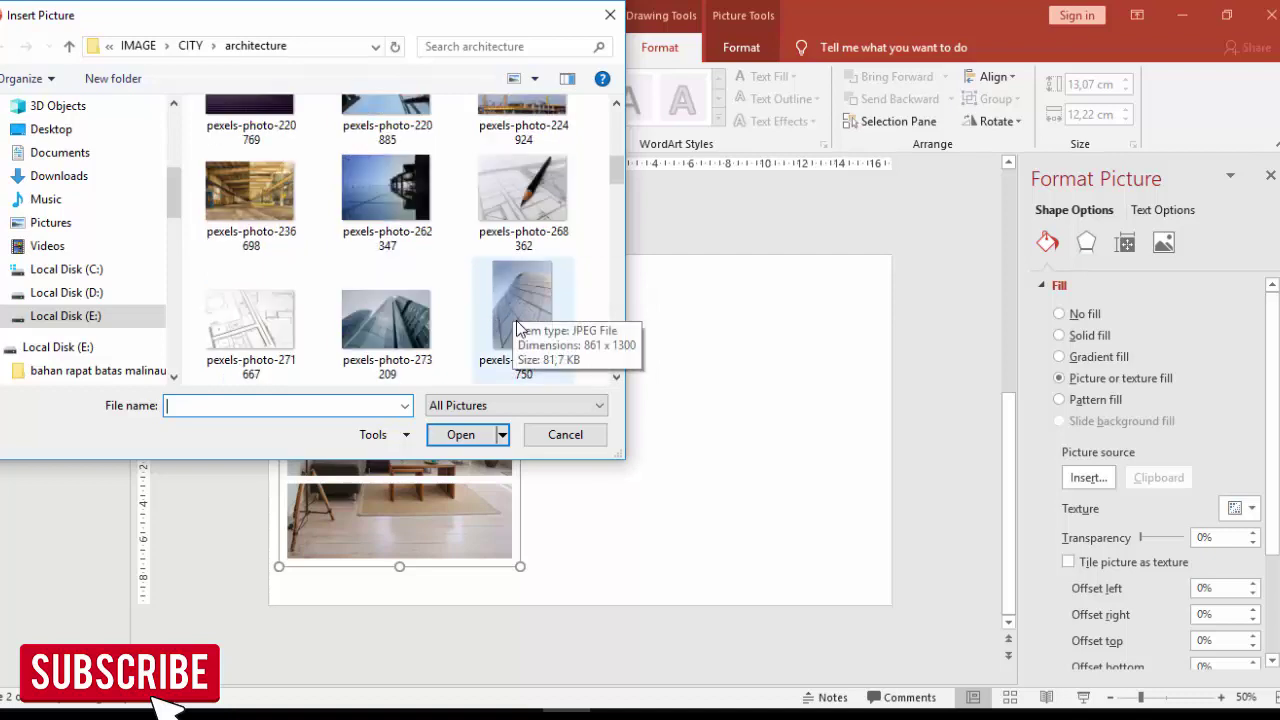
scroll(512, 306, "down", 1)
left_click(535, 222)
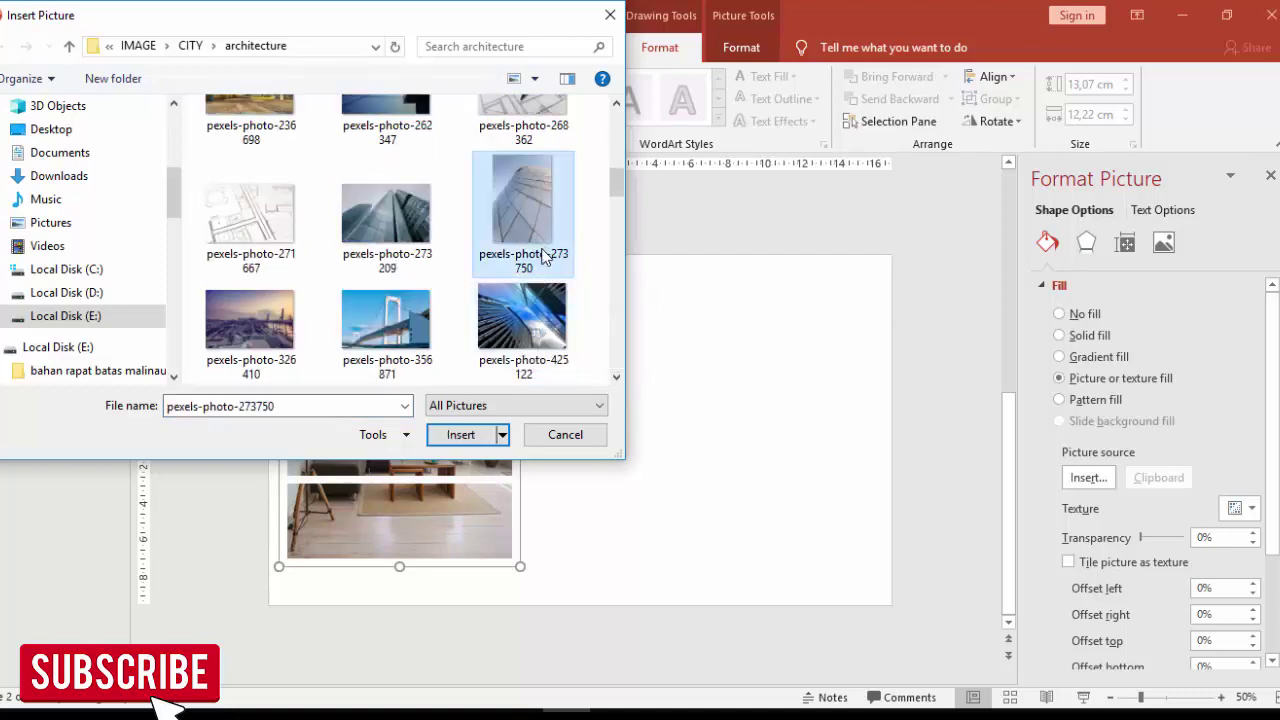
left_click(488, 433)
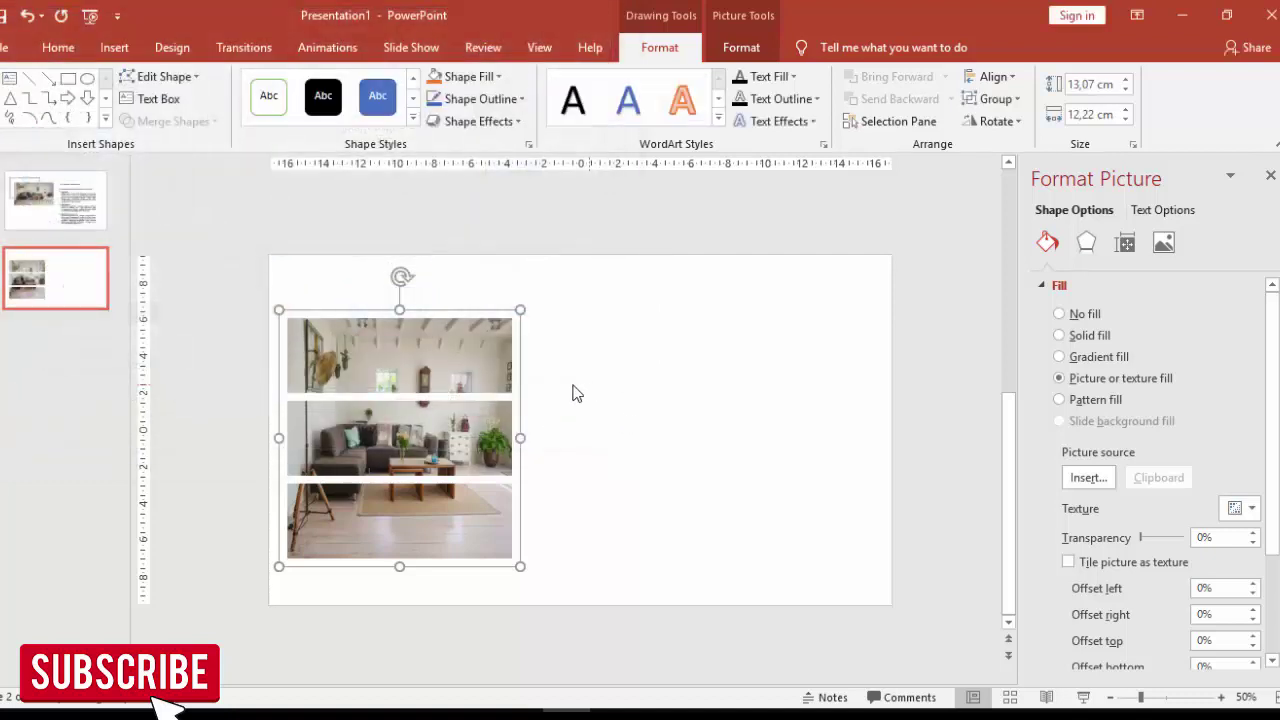
left_click(585, 381)
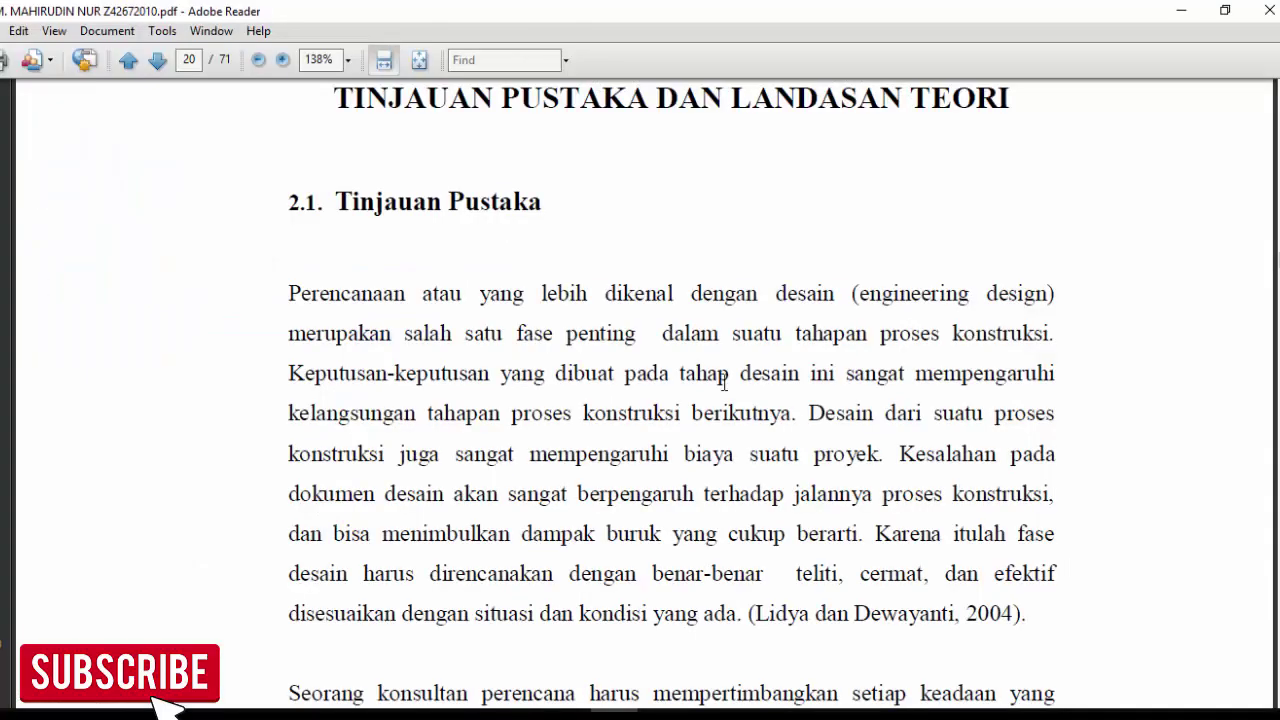
Step: Select the BAB 2 heading 'TINJAUAN PUSTAKA DAN LANDASAN TEORI' in the PDF
scroll(694, 352, "up", 2)
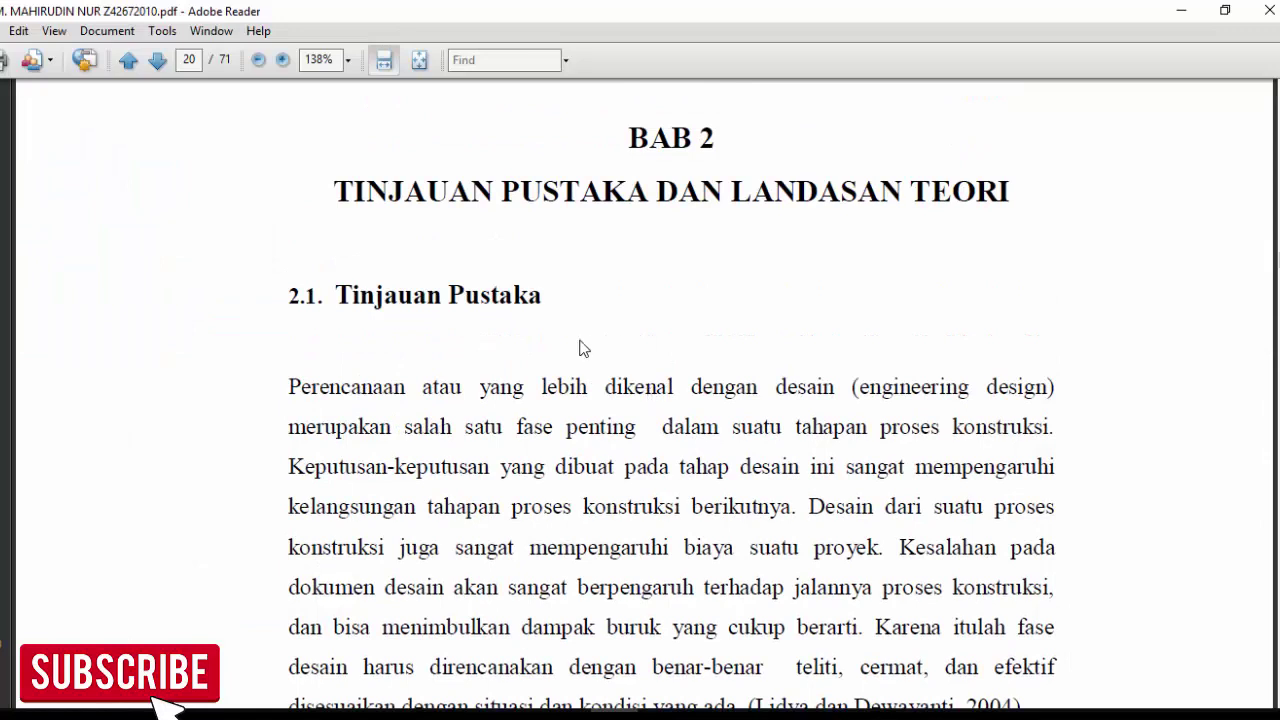
left_click_drag(335, 207, 1008, 192)
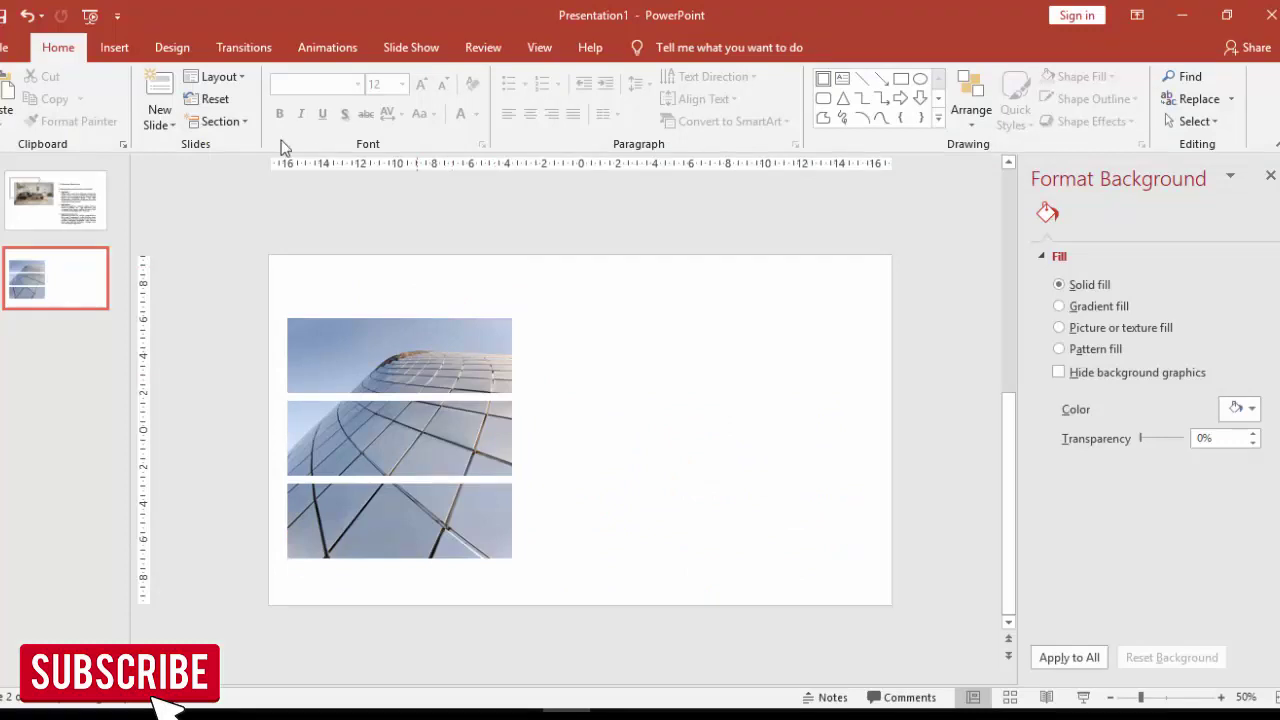
Step: Draw a thin-bordered Frame shape overlapping the top photo strip
left_click(114, 47)
left_click(327, 100)
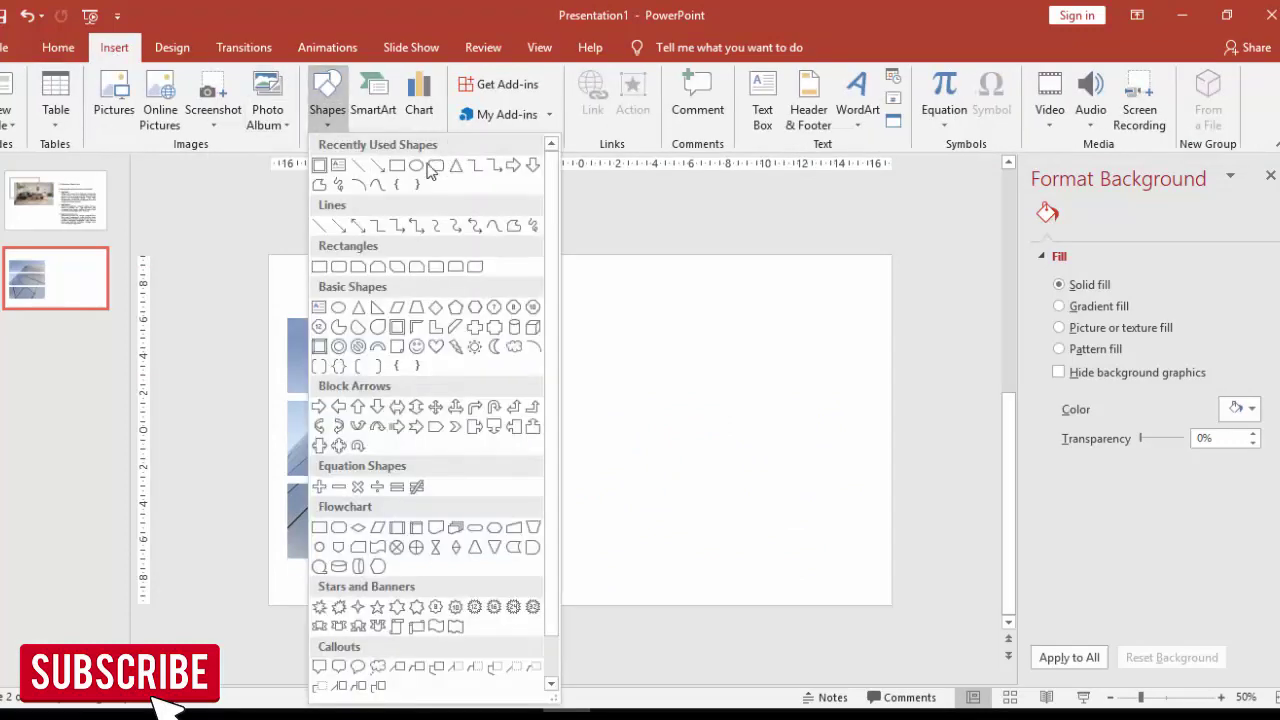
left_click(319, 165)
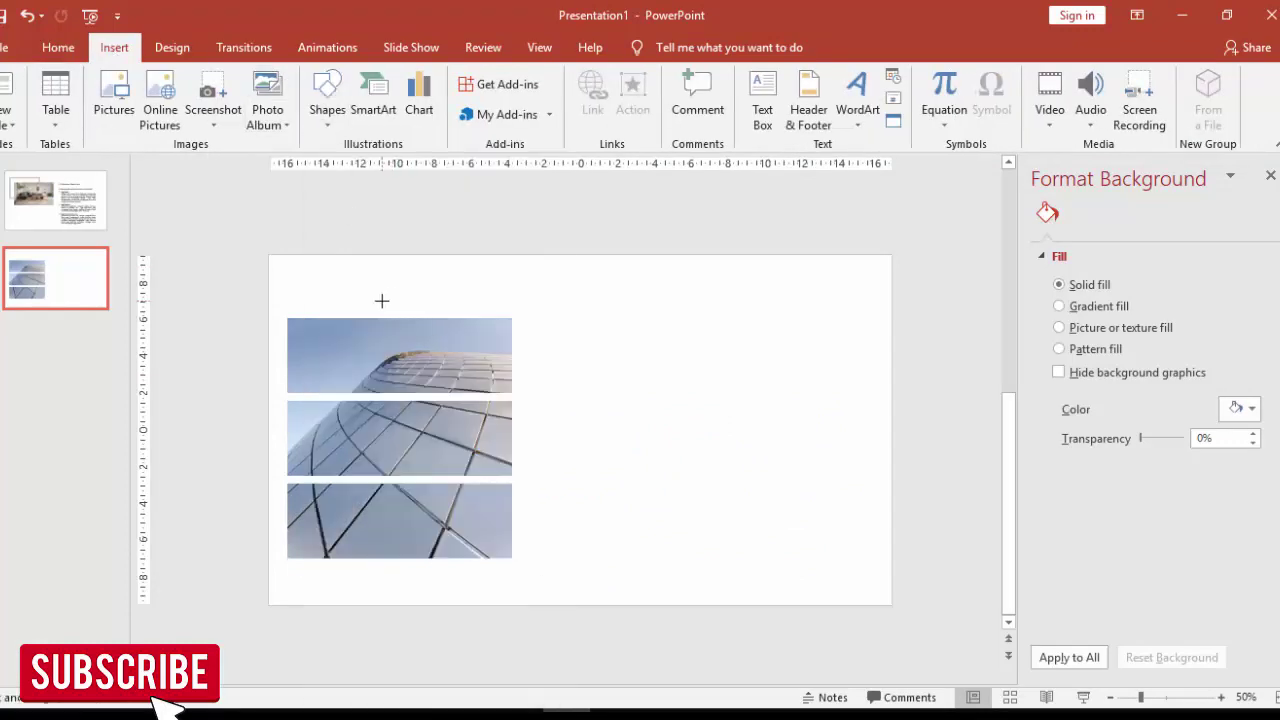
left_click_drag(381, 300, 580, 416)
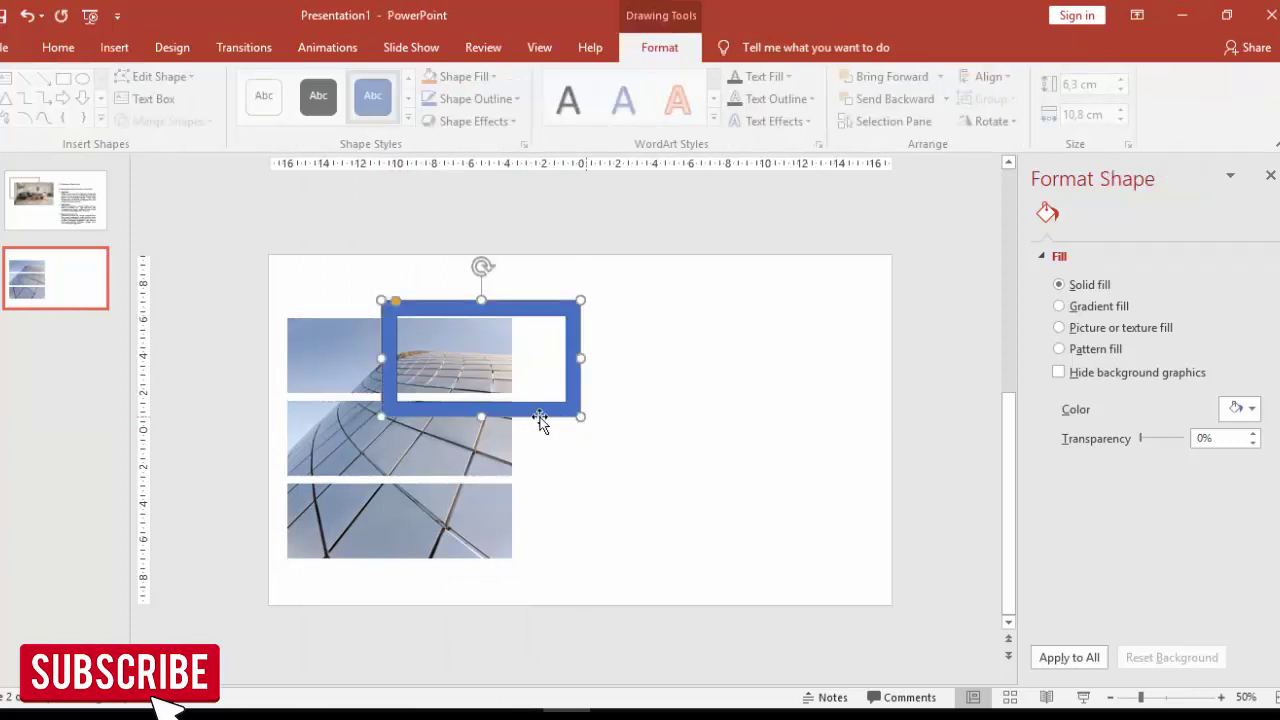
left_click_drag(395, 300, 390, 308)
Step: Give the frame no outline and a light grey fill, send it to back, and shift it left
left_click(1076, 549)
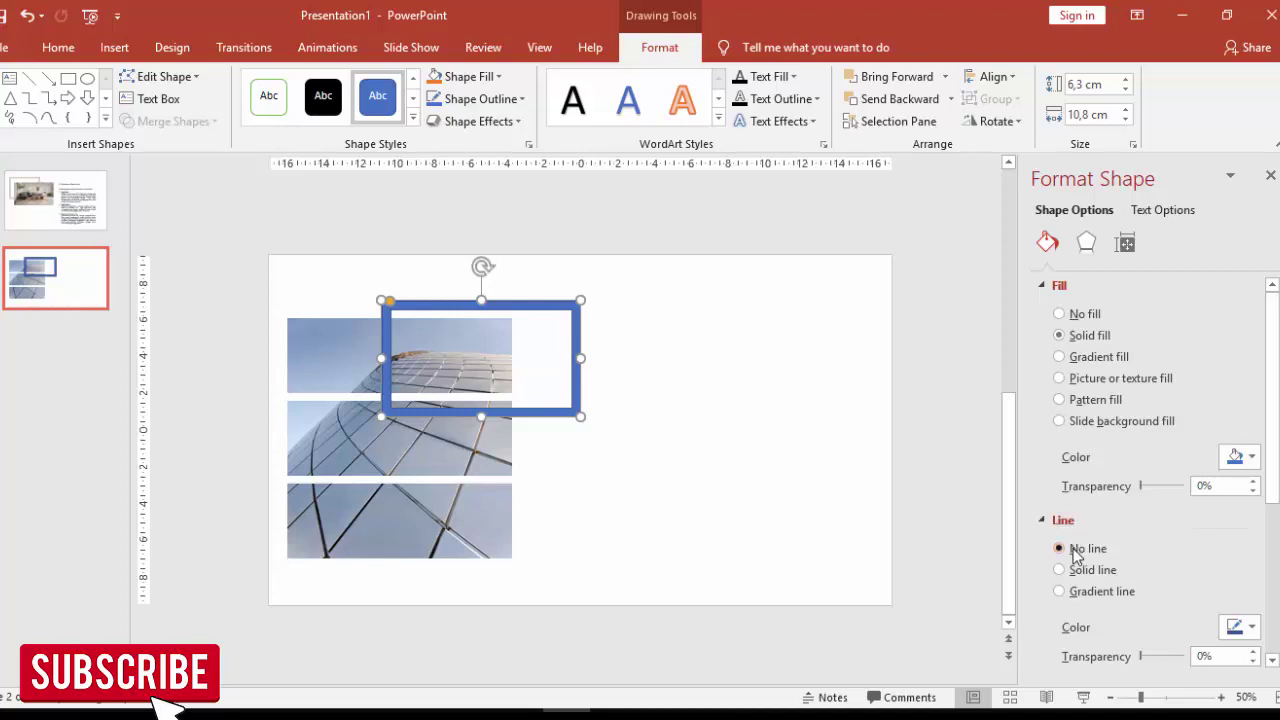
left_click(1234, 457)
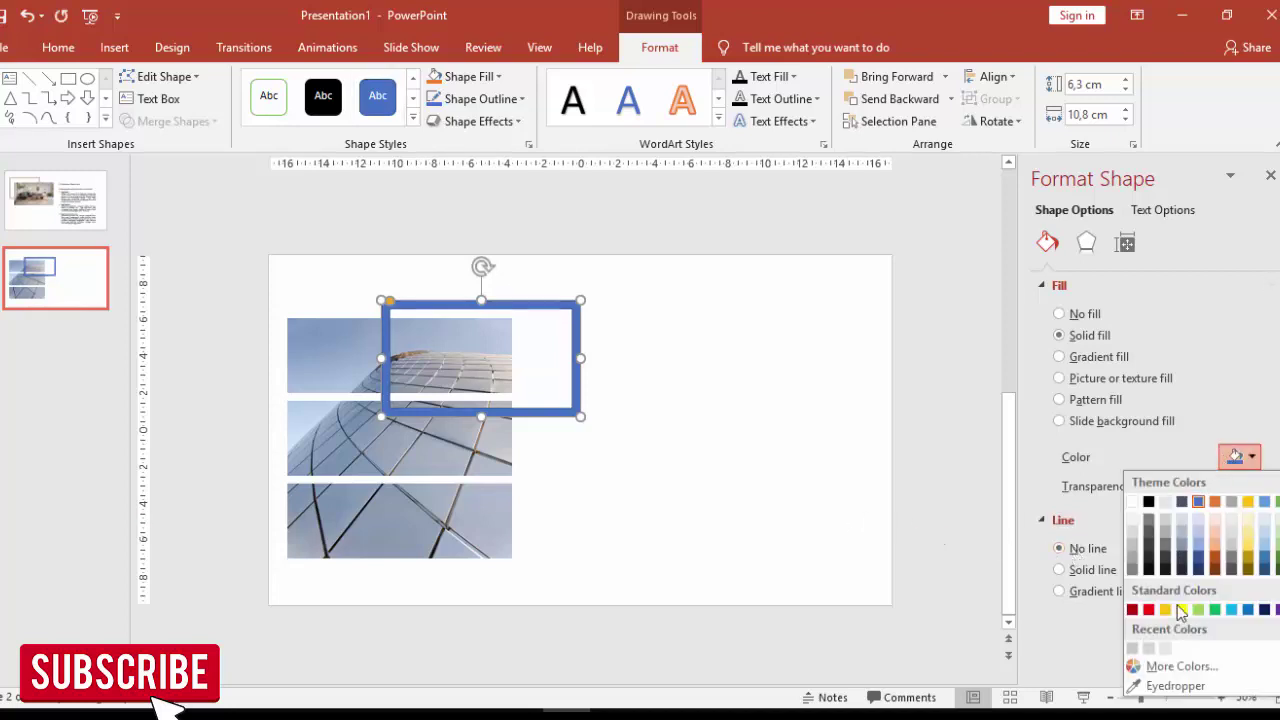
left_click(1140, 652)
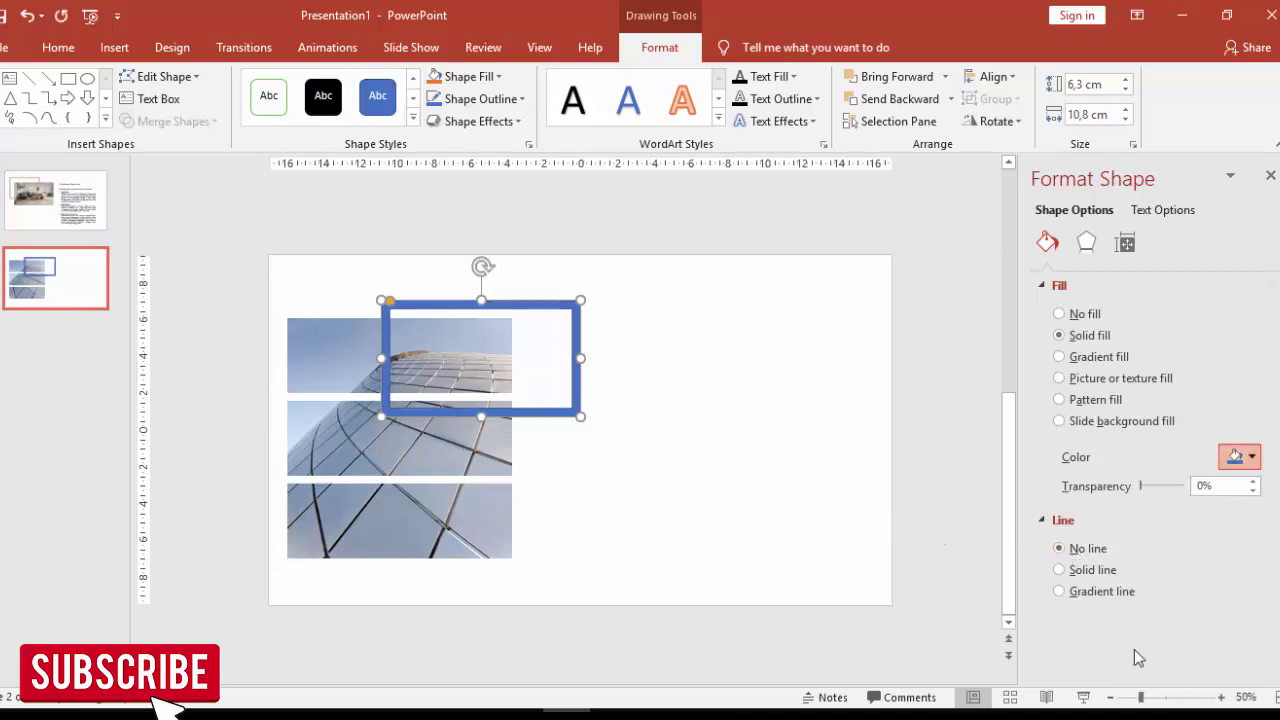
right_click(556, 306)
left_click(617, 497)
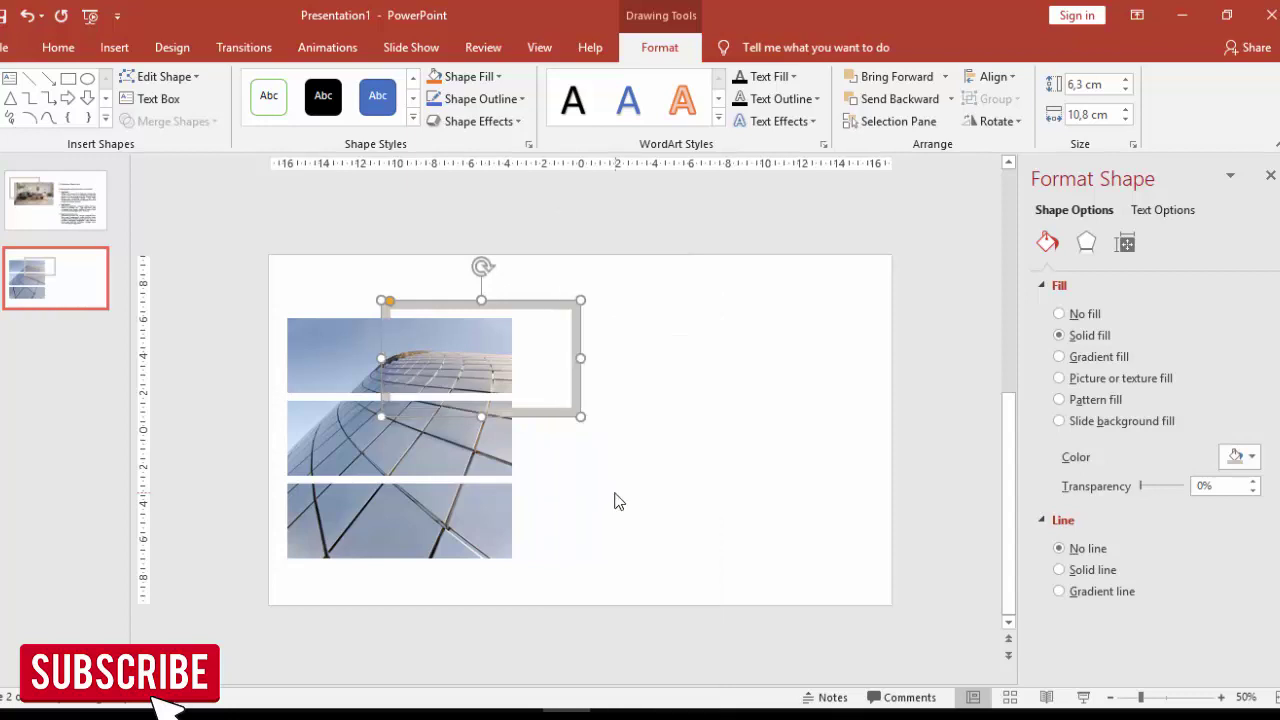
left_click(640, 331)
left_click_drag(578, 324, 552, 323)
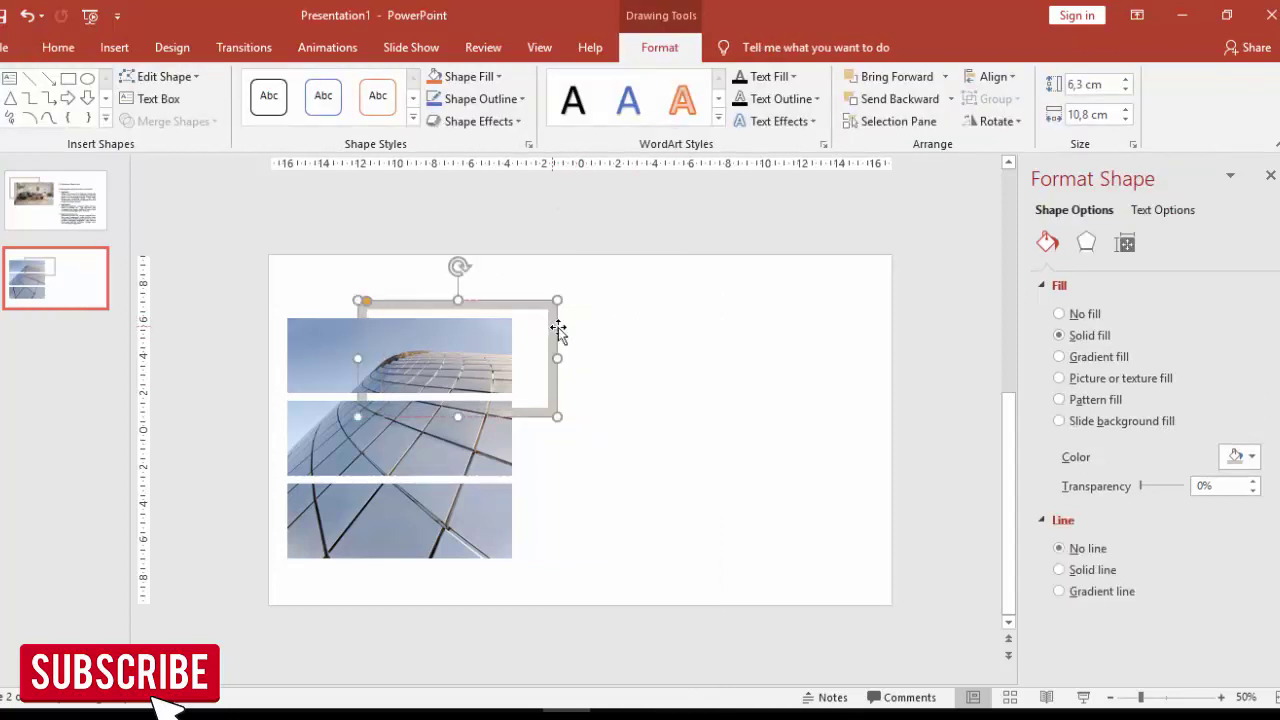
left_click(631, 324)
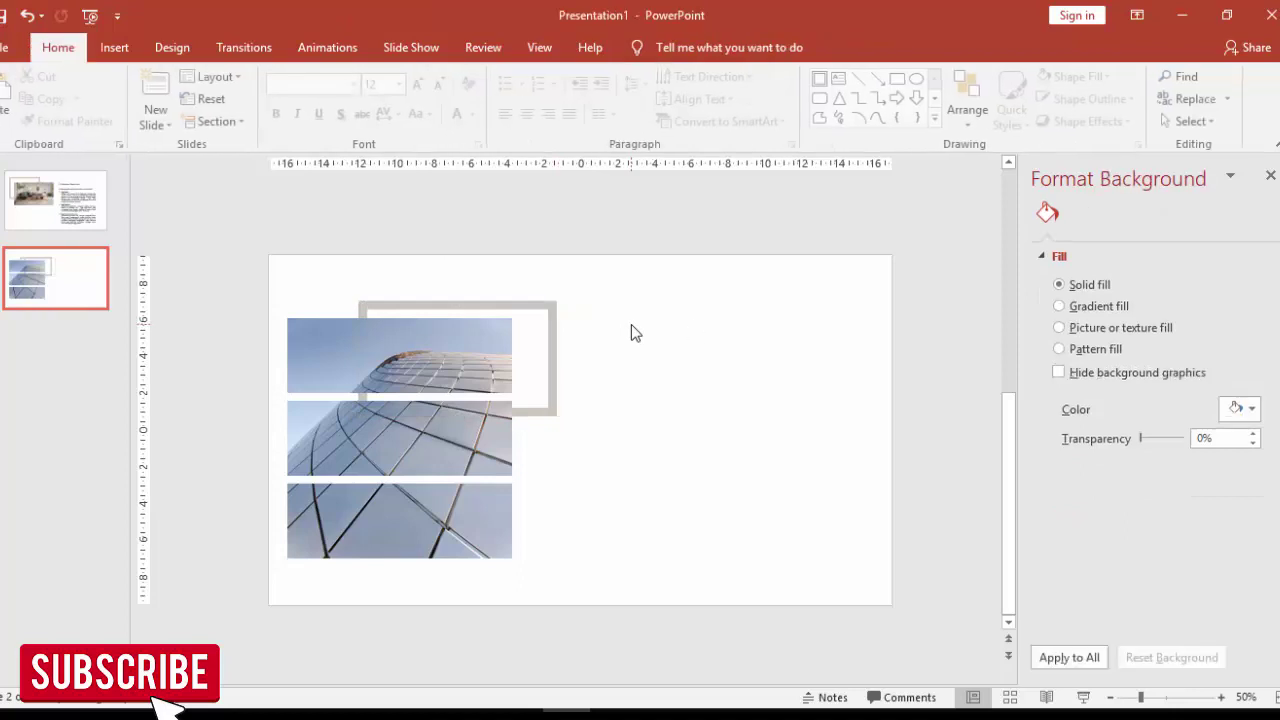
Step: Add a text box near the top right of slide 2 holding the pasted chapter heading in Gotham Bold
left_click(114, 47)
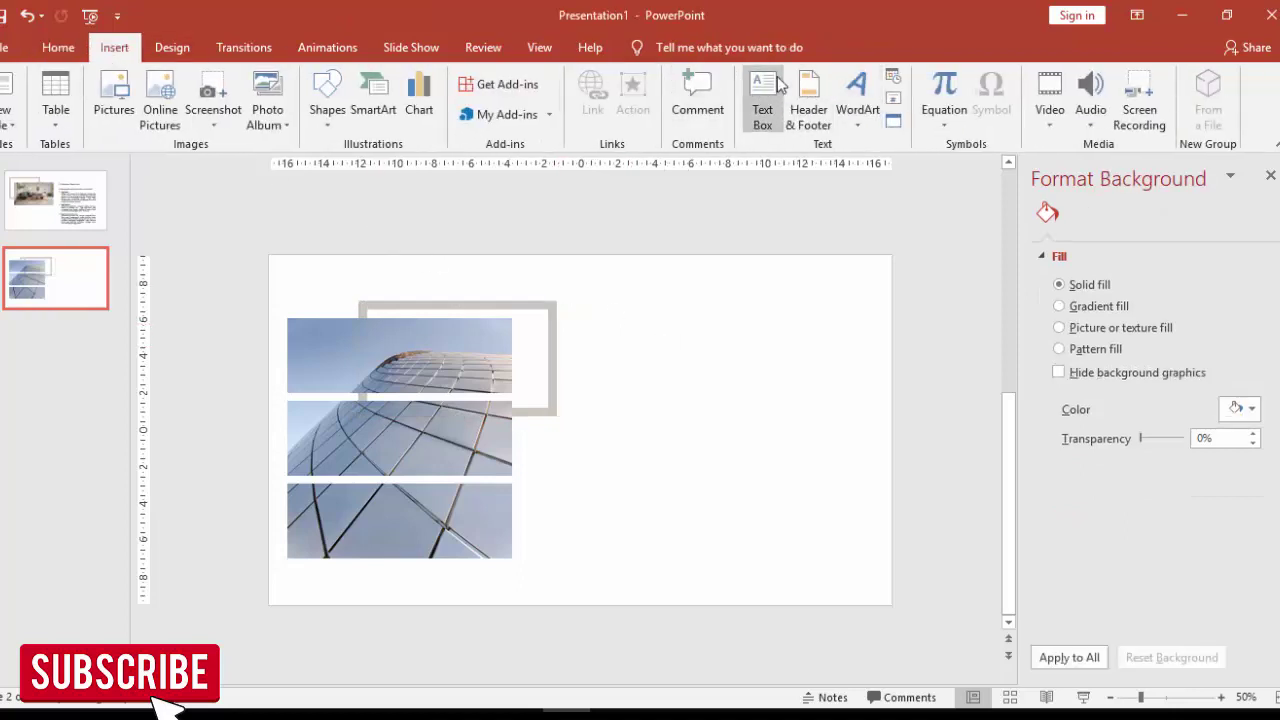
left_click(762, 100)
left_click(606, 285)
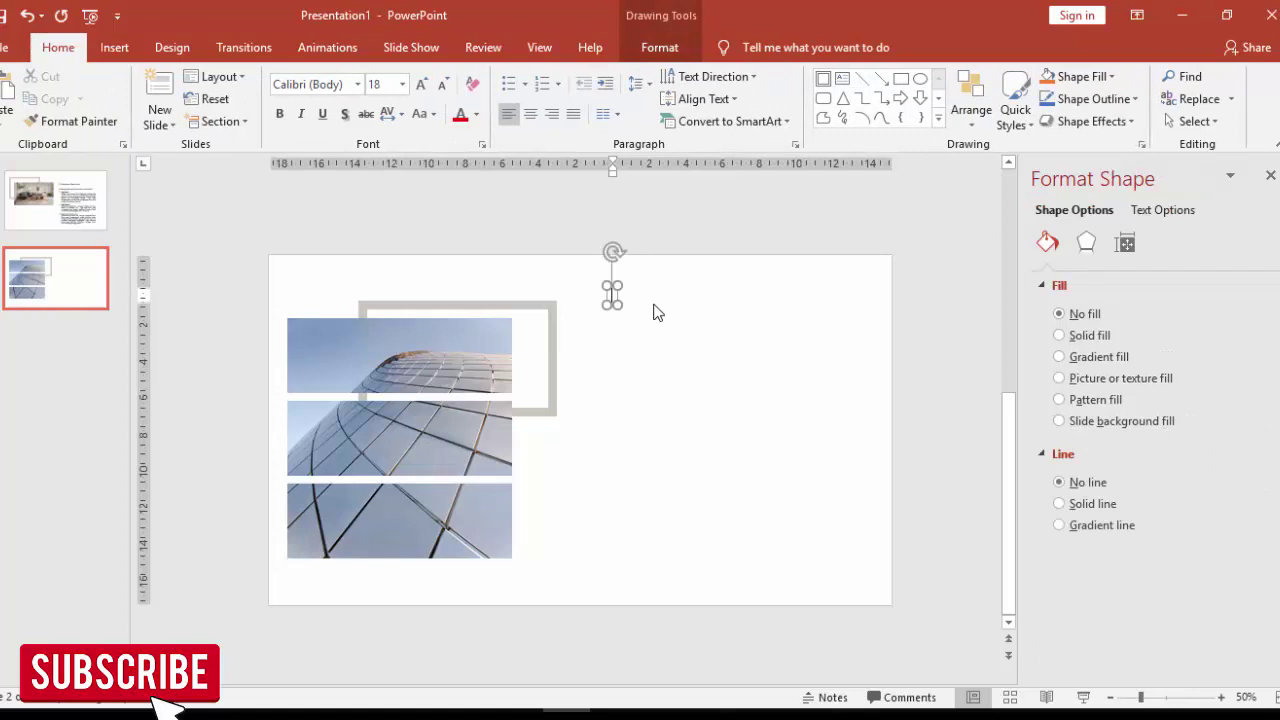
type("TINJAUAN PUSTAKA DAN LANDASAN TEORI")
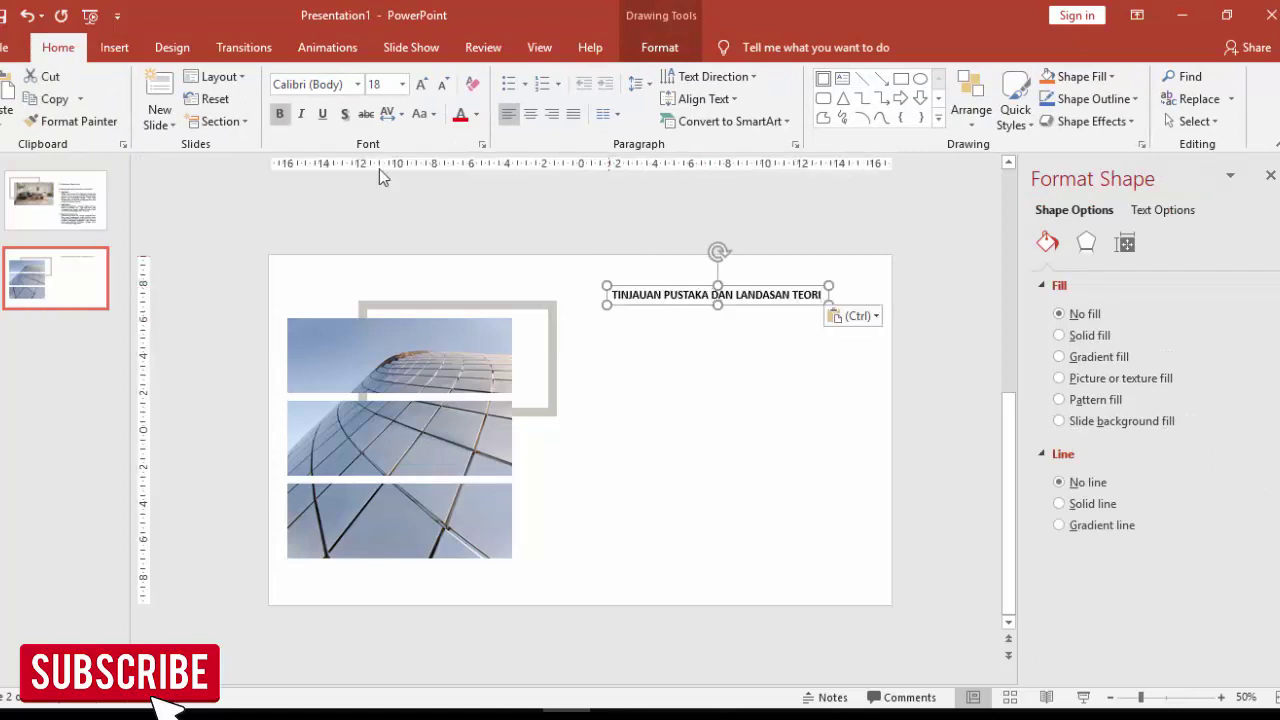
left_click(338, 86)
type("Gotham Bold")
key("Return")
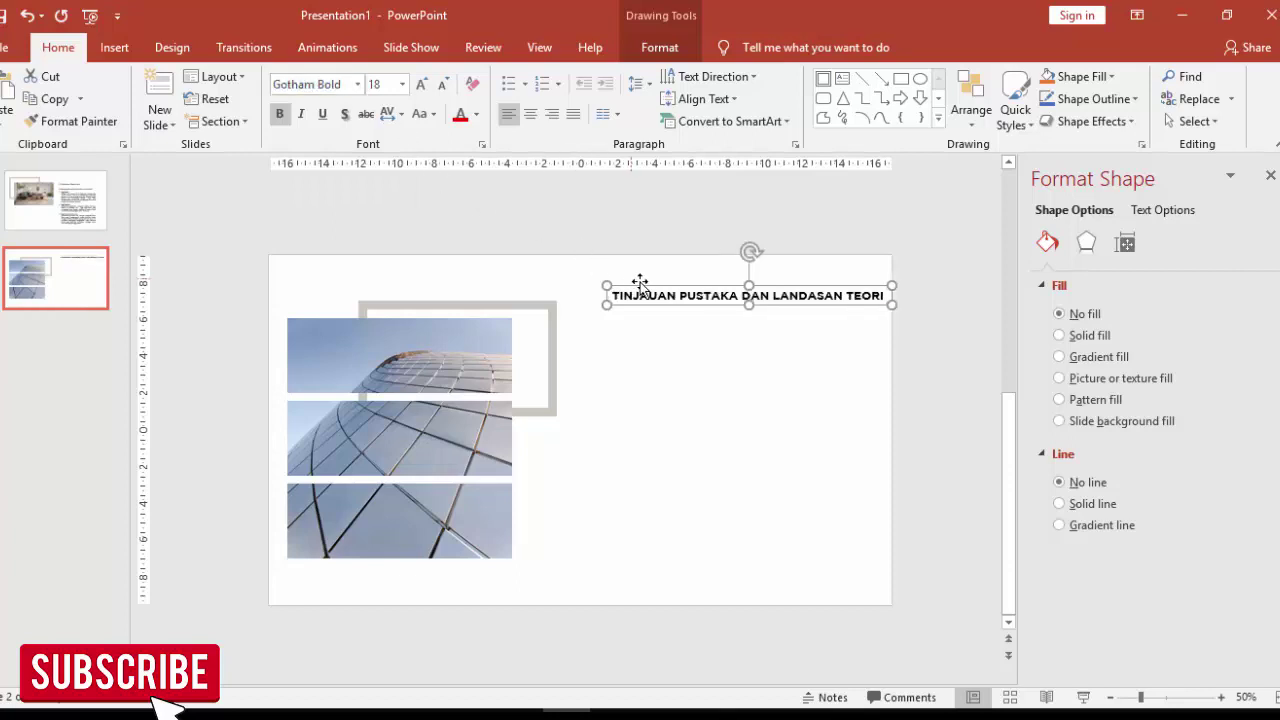
left_click_drag(640, 285, 600, 278)
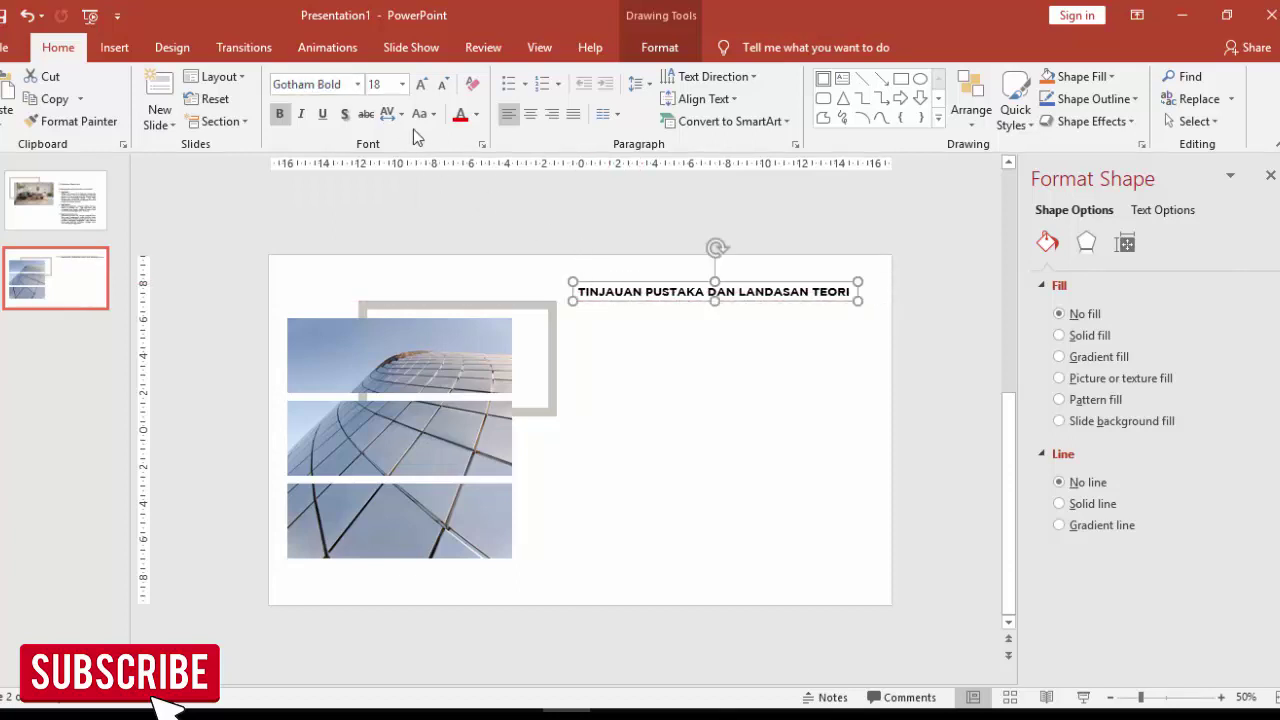
Step: Set the chapter title to 24 pt, break it onto two lines before DAN, and return to slide 1
left_click(403, 85)
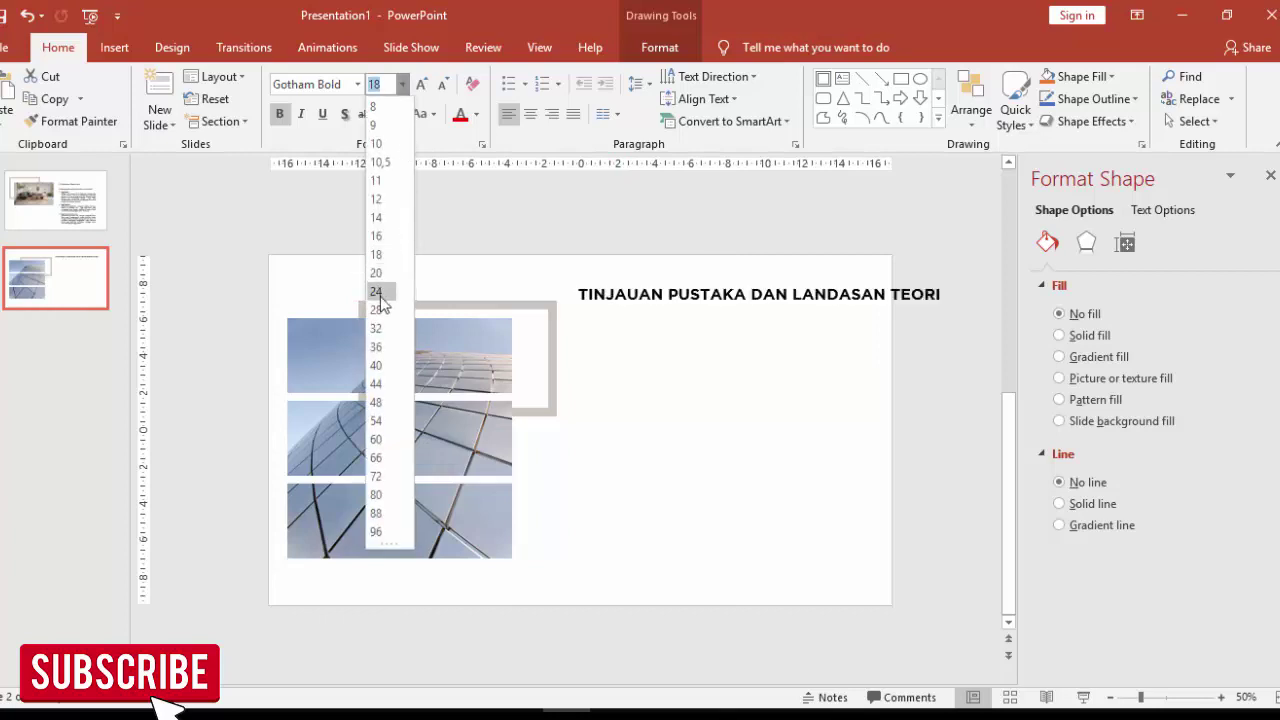
left_click(378, 292)
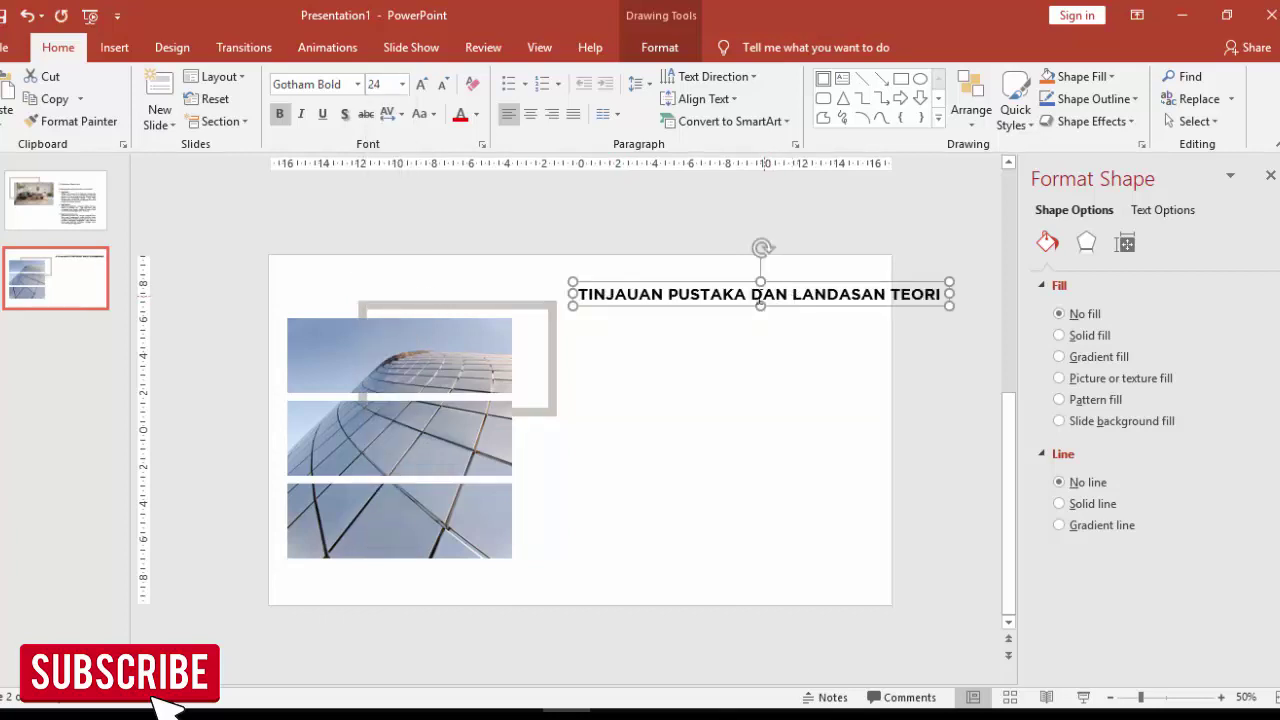
left_click(754, 296)
key("Return")
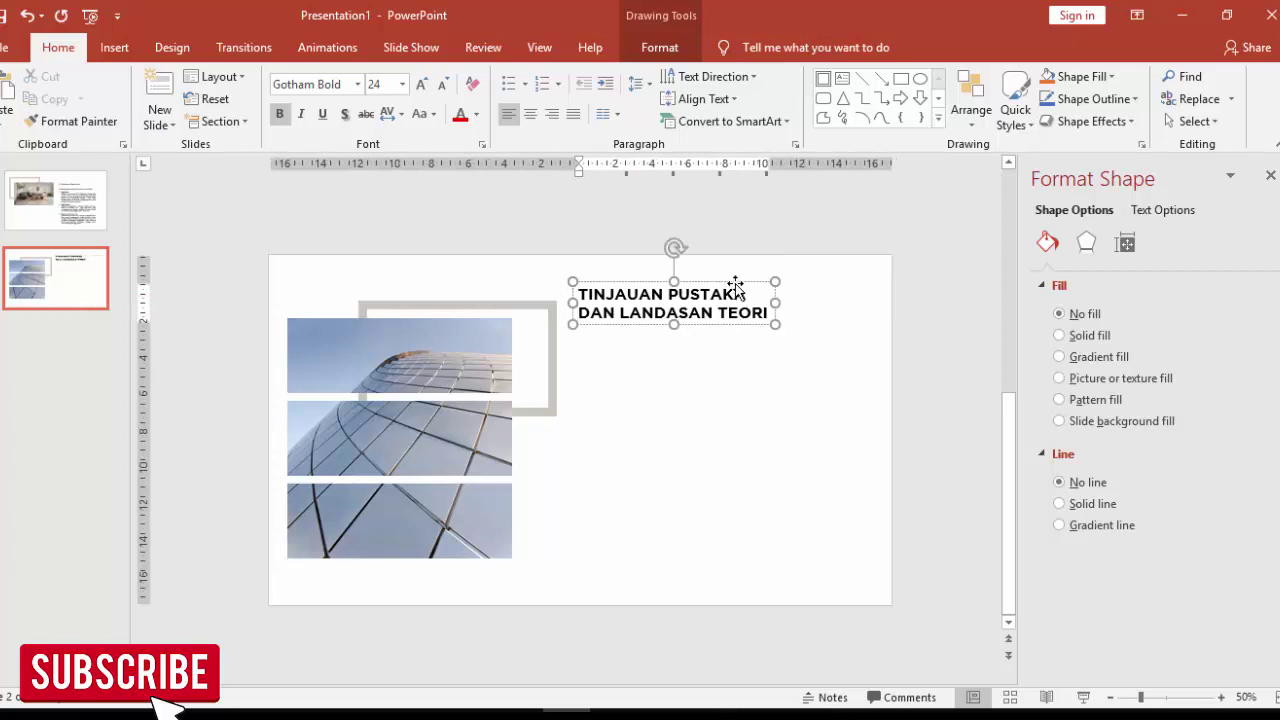
left_click(735, 287)
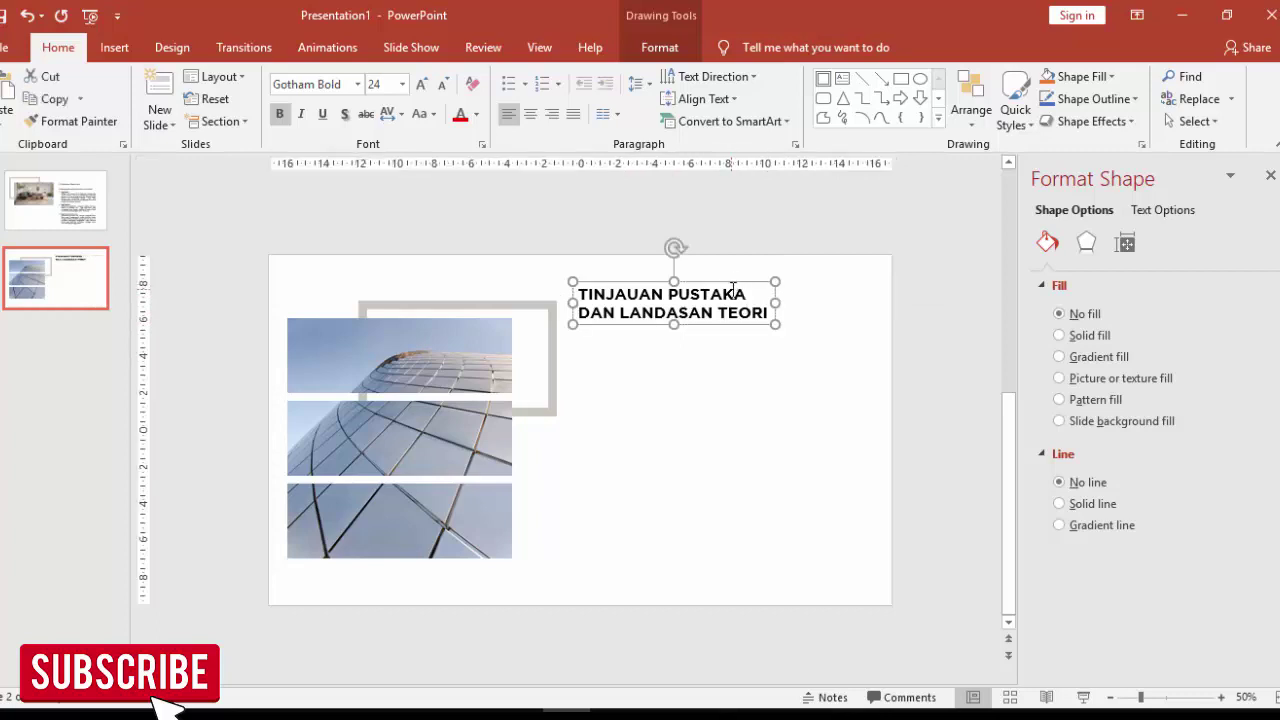
left_click(478, 115)
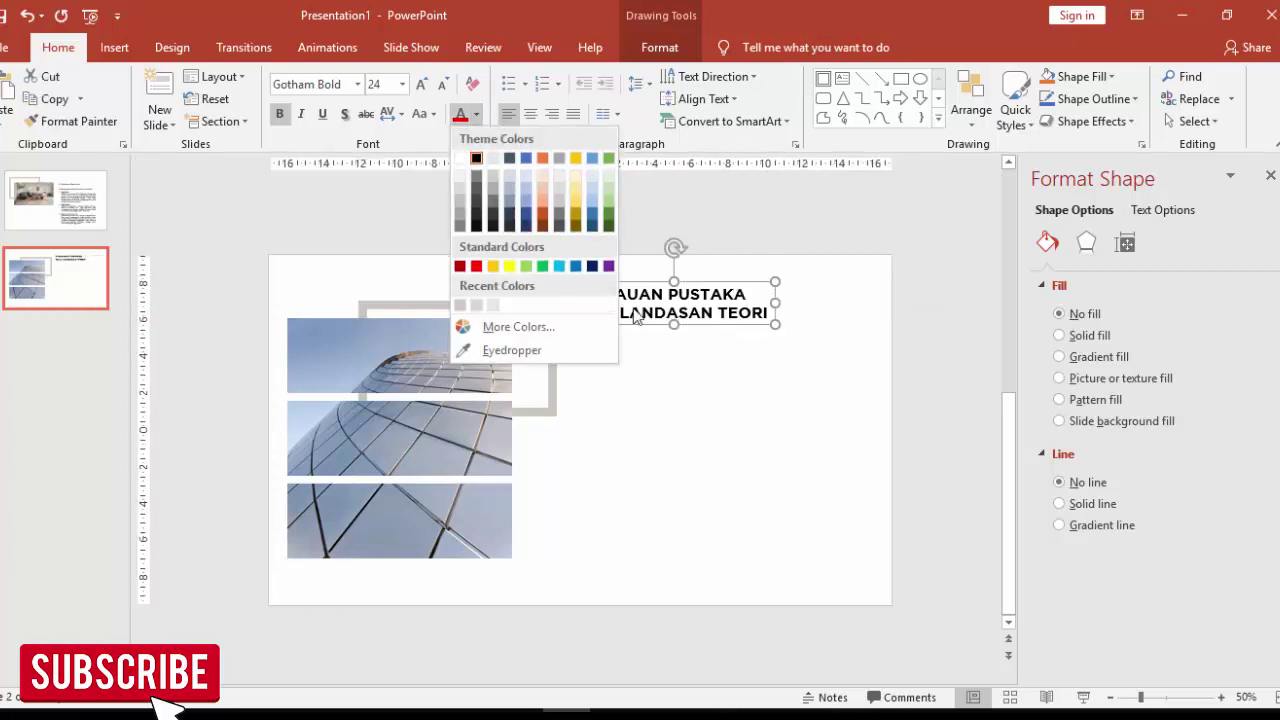
left_click(826, 308)
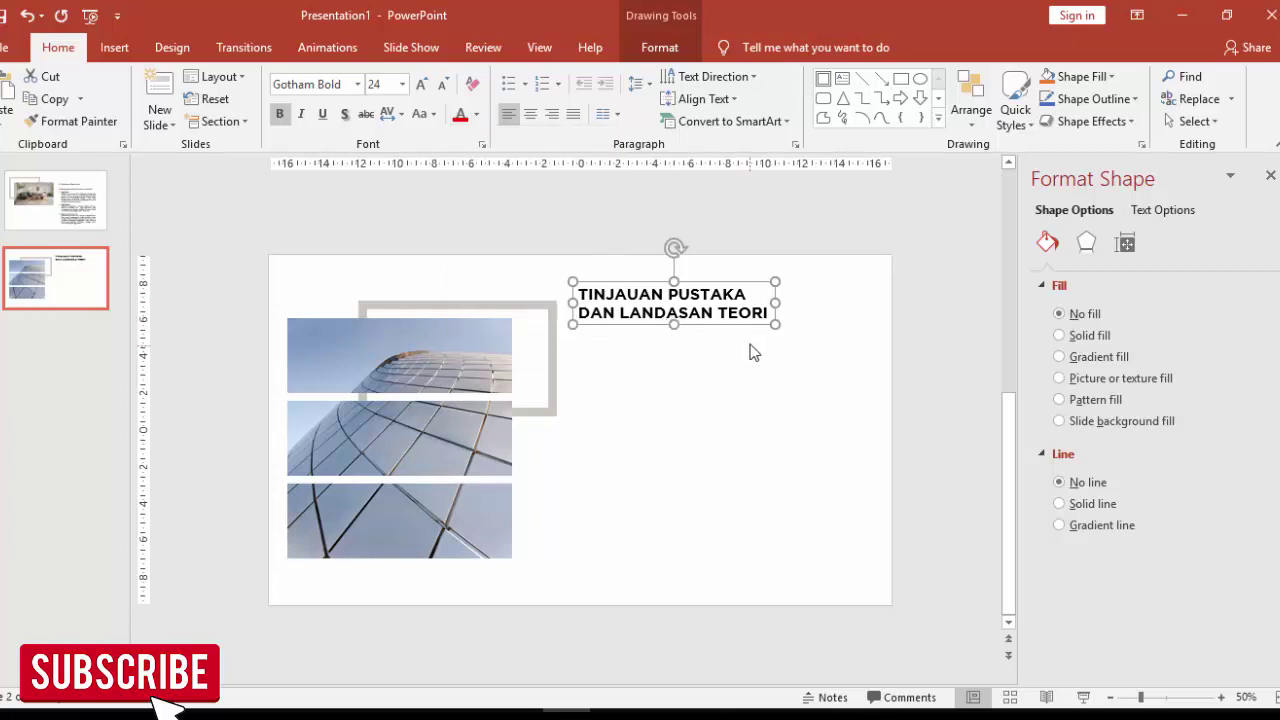
key("Page_Up")
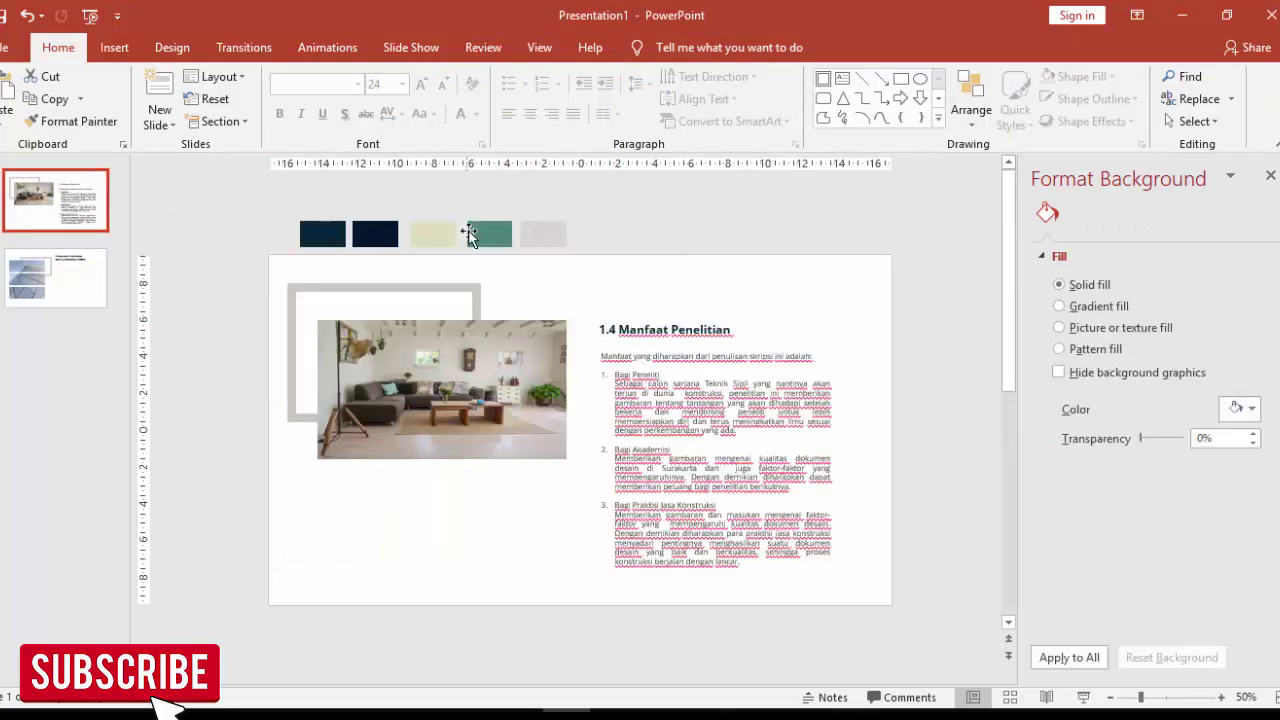
Step: Select the five colour swatches on slide 1 and paste them onto slide 2
left_click(320, 234)
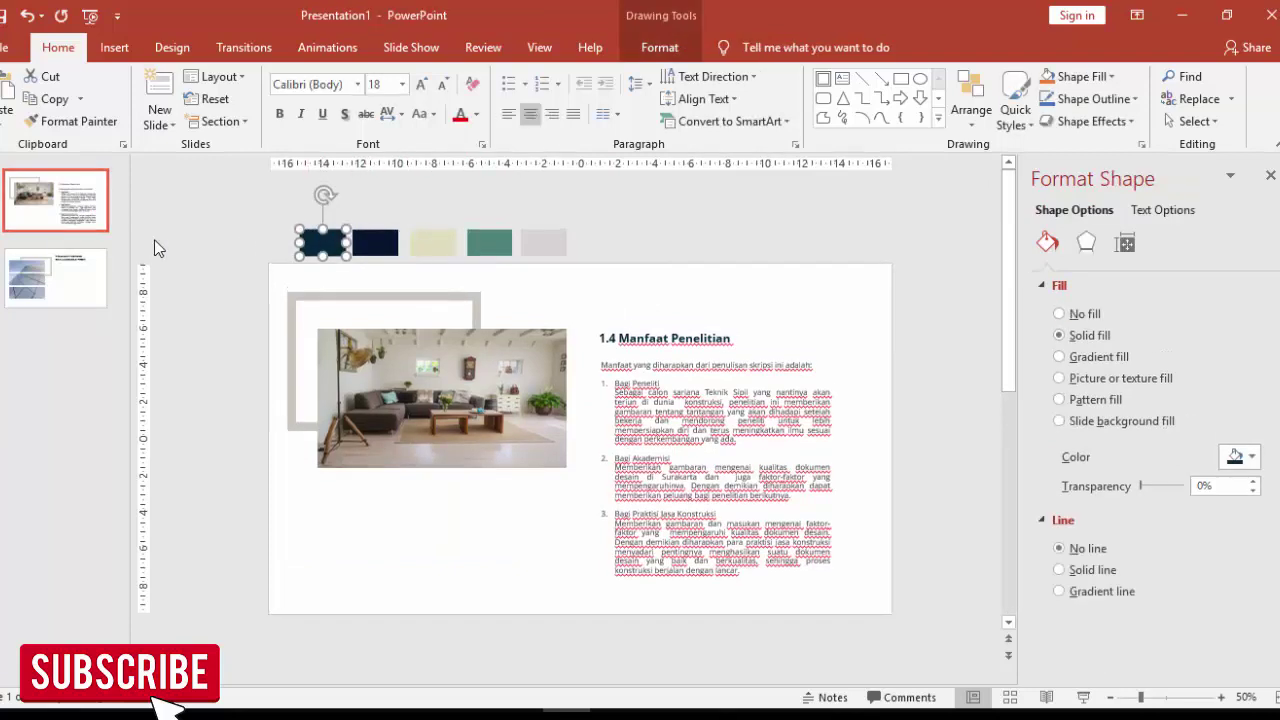
left_click(375, 242, "shift")
left_click(432, 242, "shift")
left_click(489, 242, "shift")
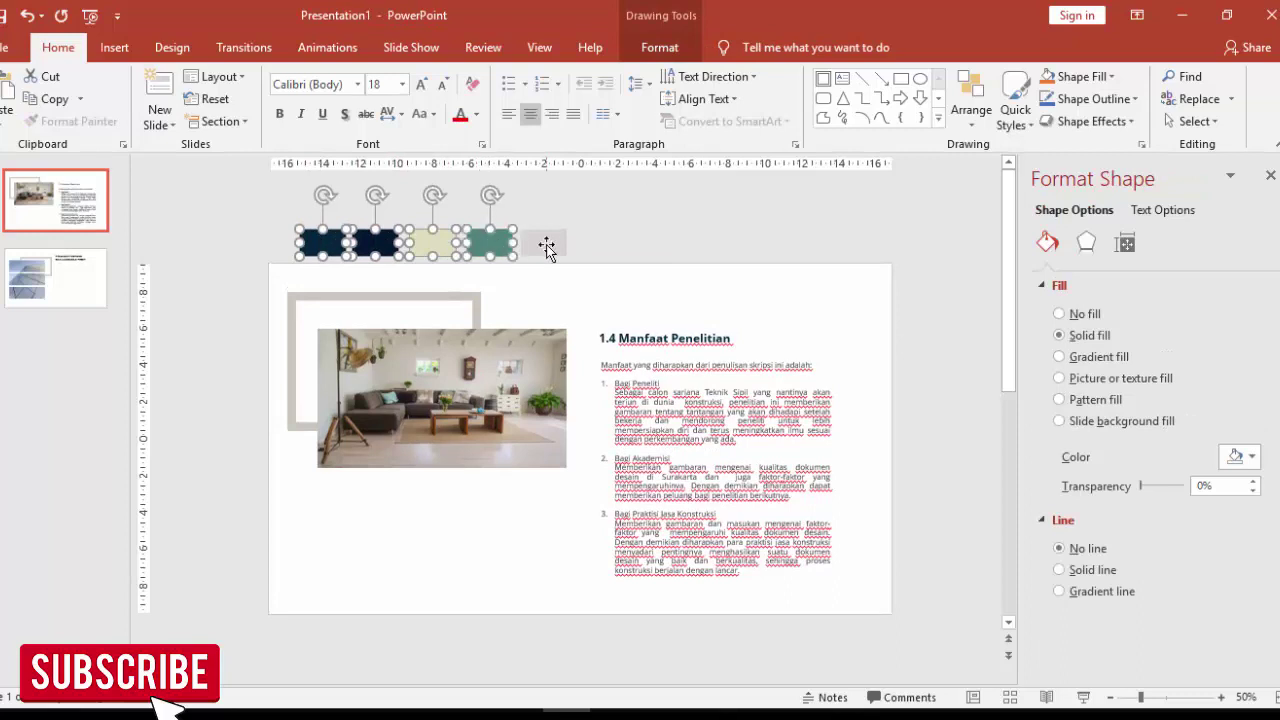
left_click(544, 242, "shift")
left_click(89, 260)
key("ctrl+v")
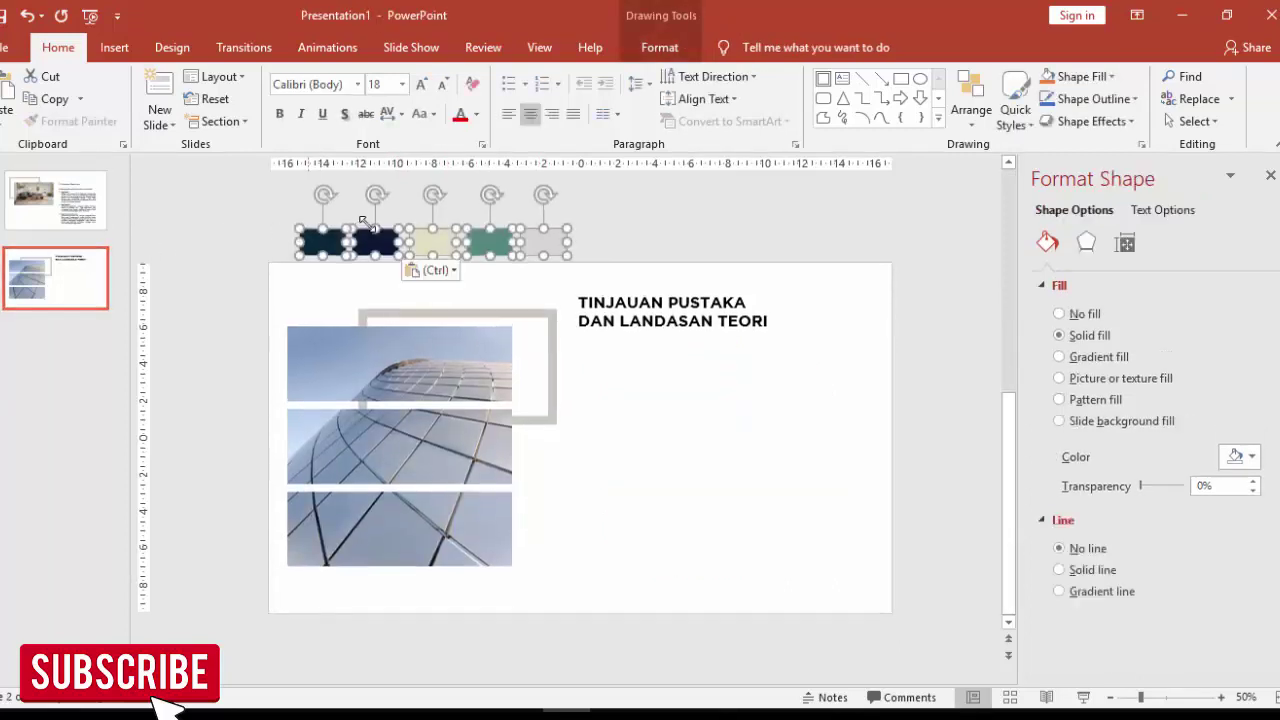
left_click(624, 208)
Step: Colour the chapter title by sampling the dark teal swatch with the eyedropper
left_click(617, 286)
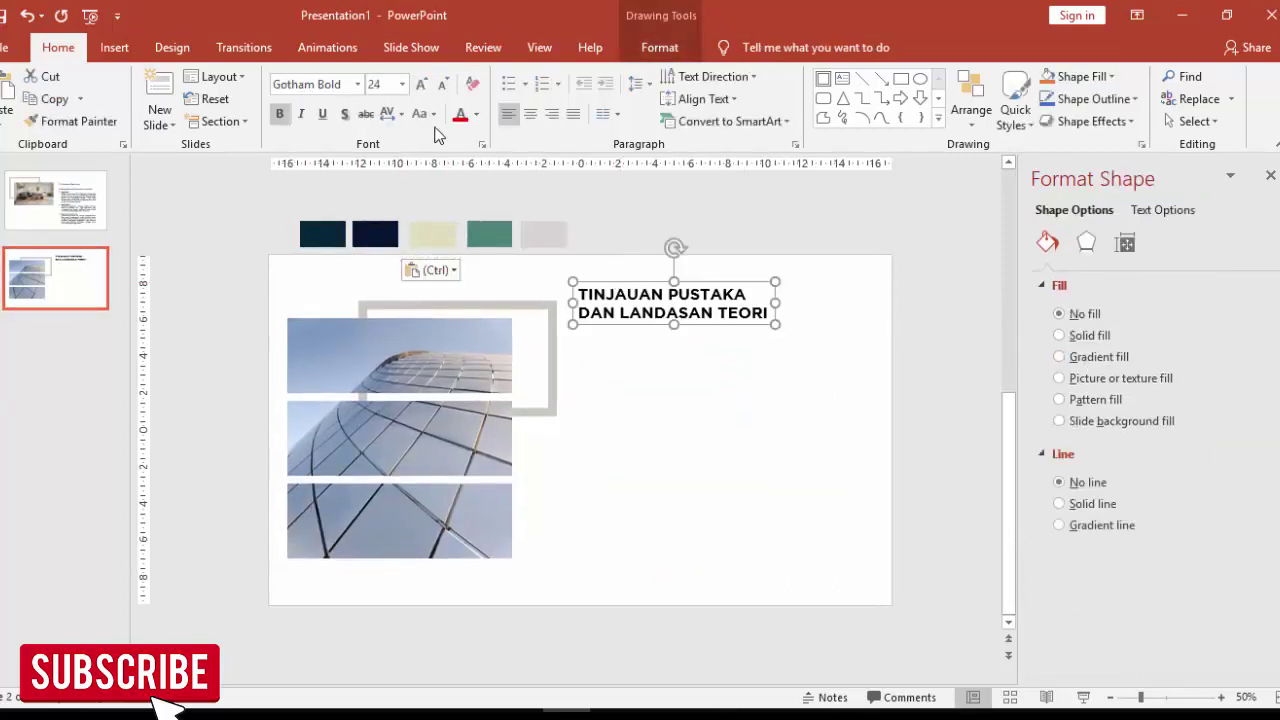
left_click(476, 114)
left_click(500, 350)
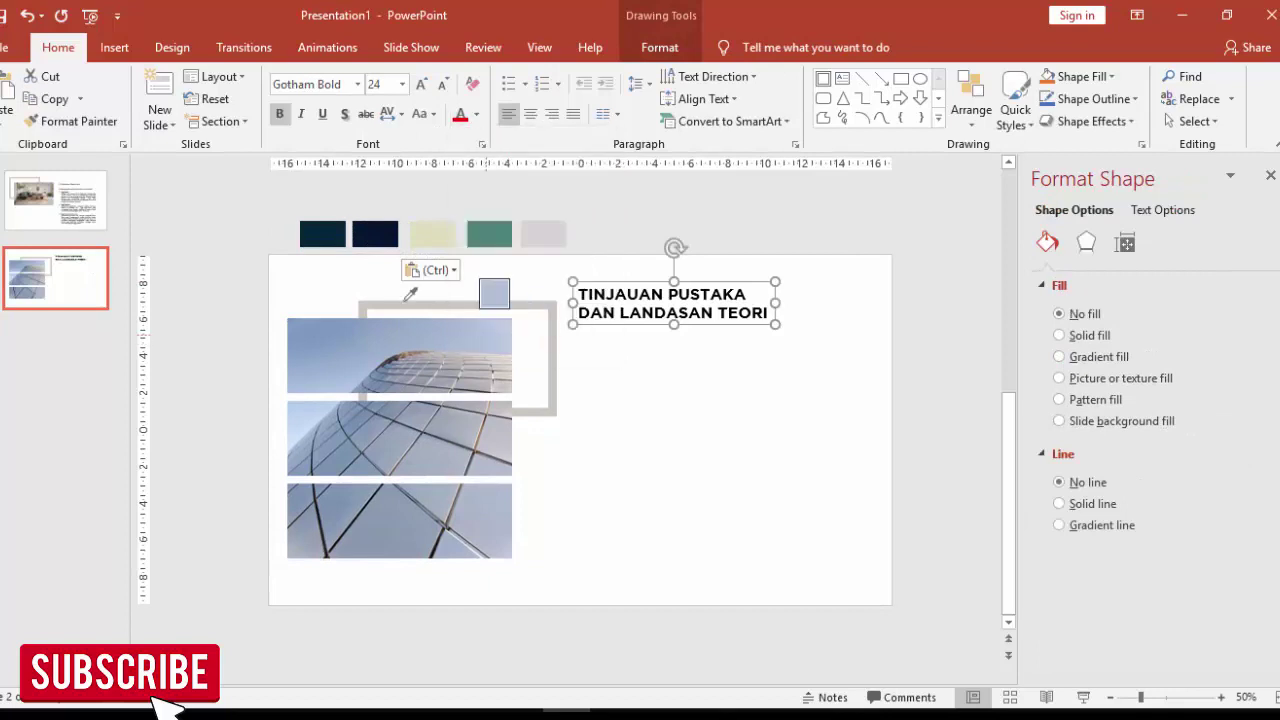
left_click(340, 225)
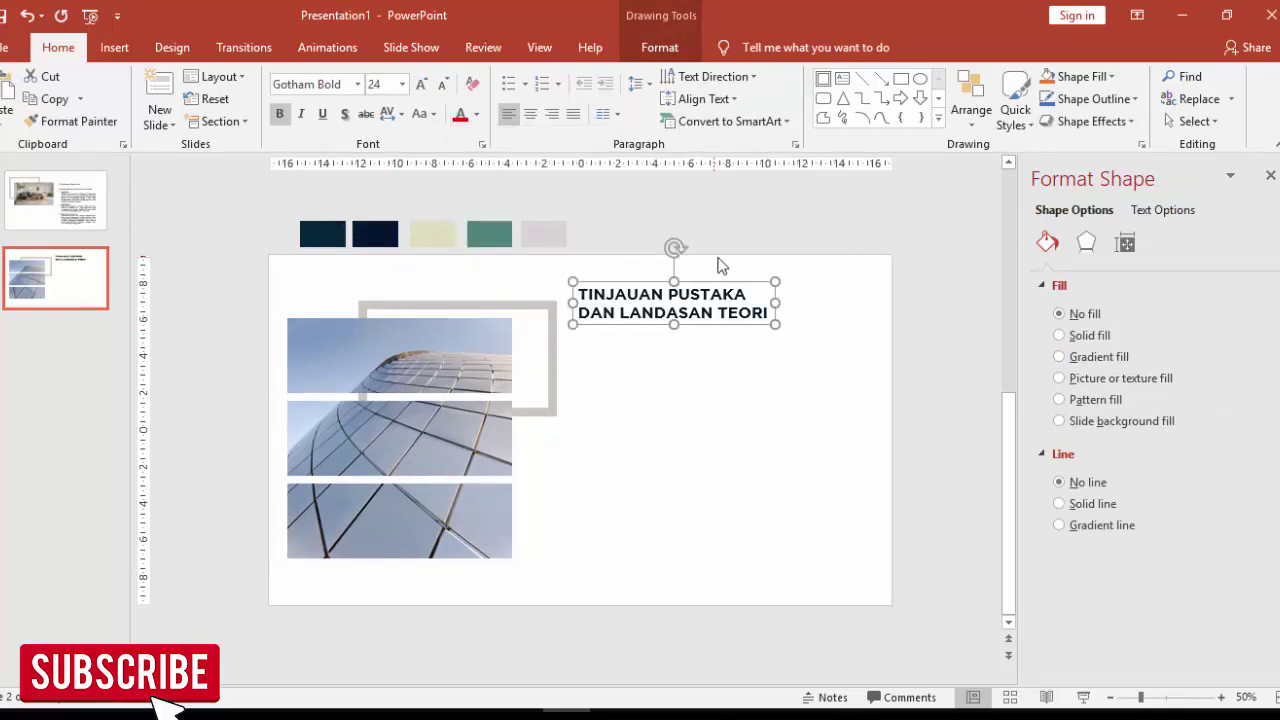
left_click(760, 228)
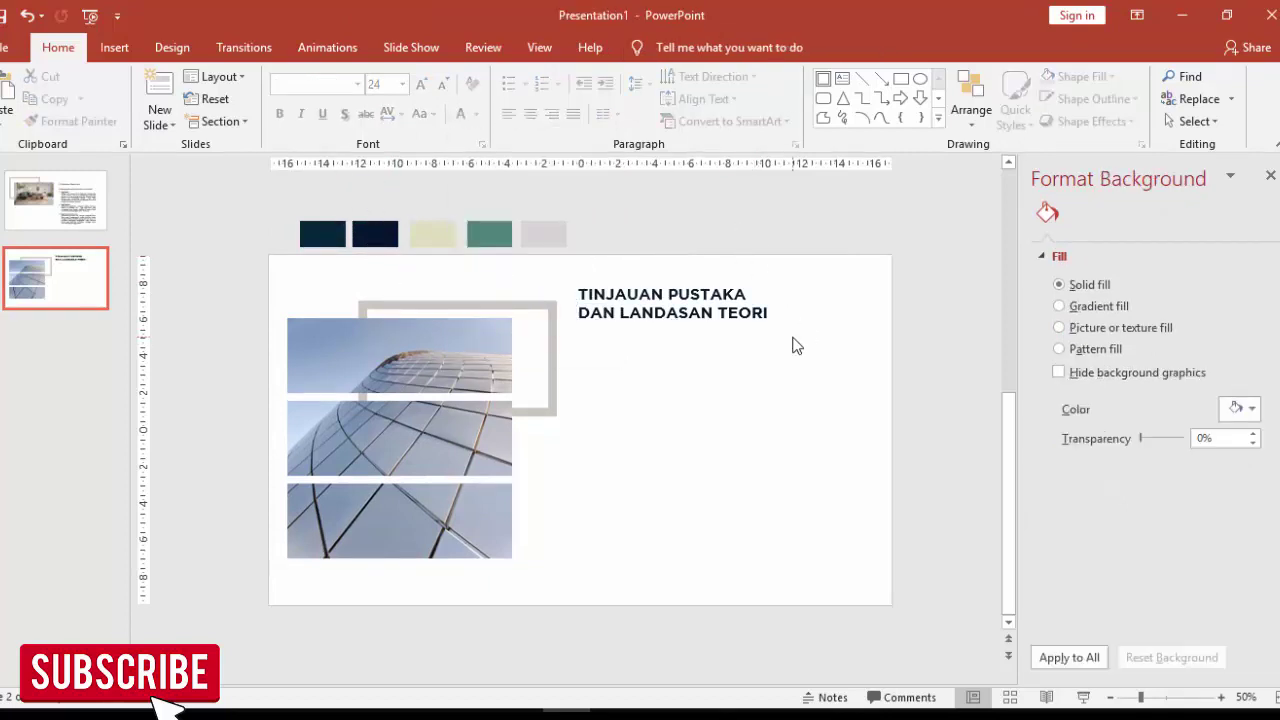
key("alt+Tab")
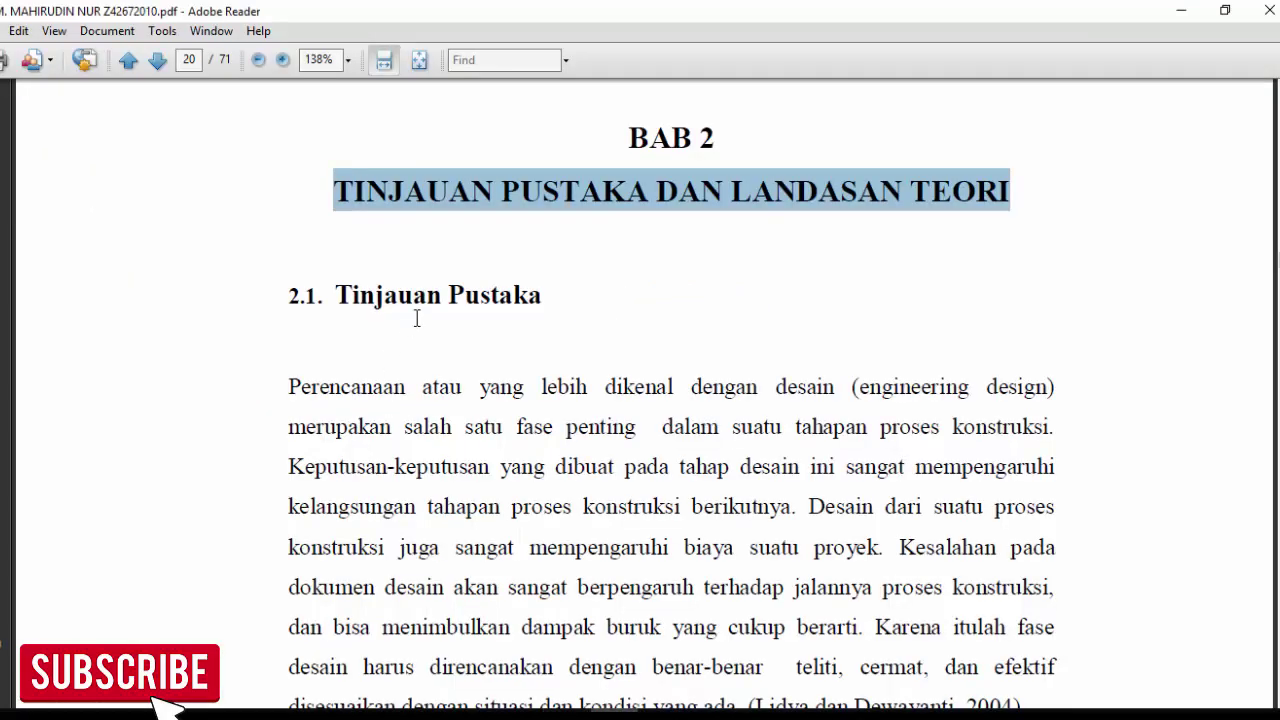
key("alt+Tab")
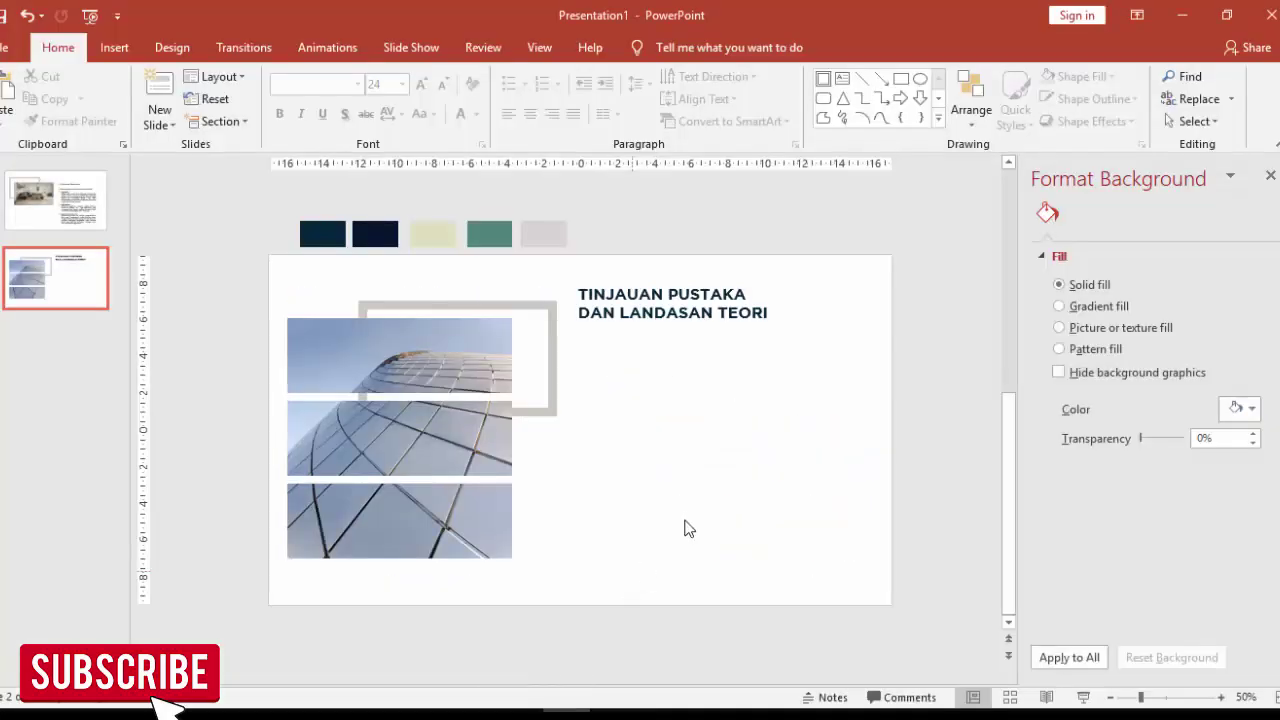
left_click(114, 47)
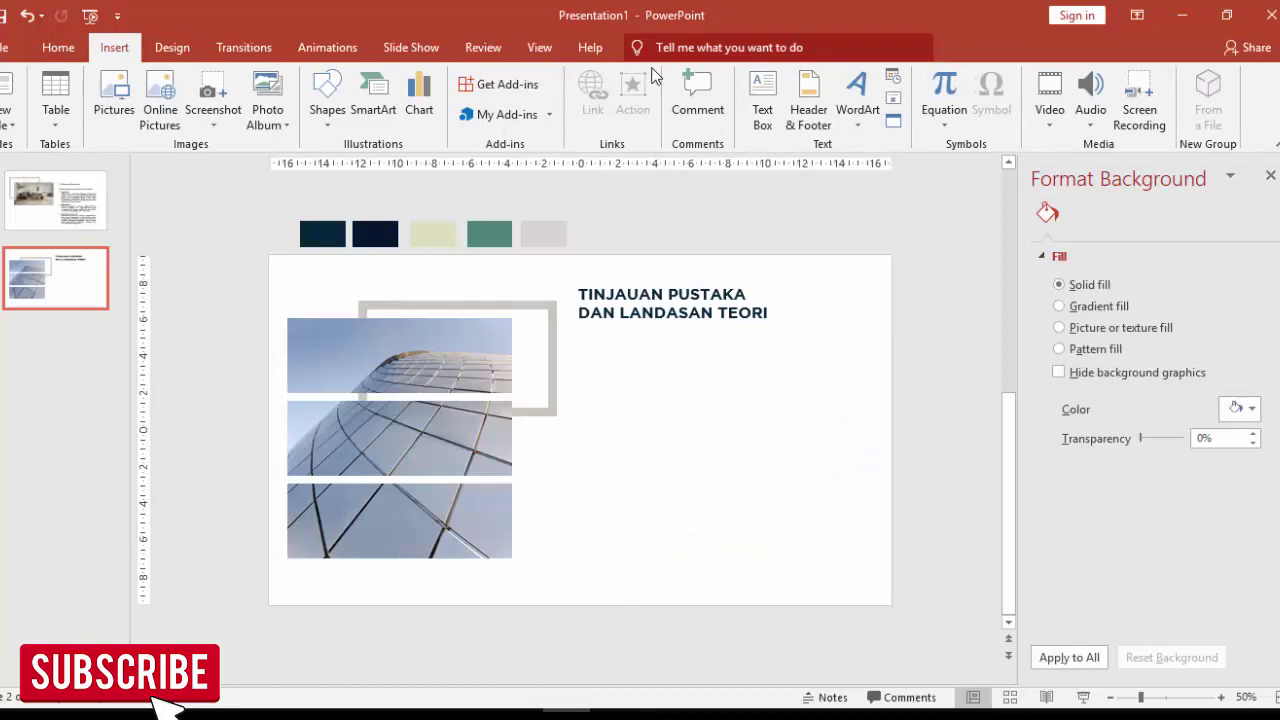
Step: Add a text box below the title reading '2.1 Tinjauan Pustaka', with the heading text copied from the PDF
left_click(762, 100)
left_click(585, 358)
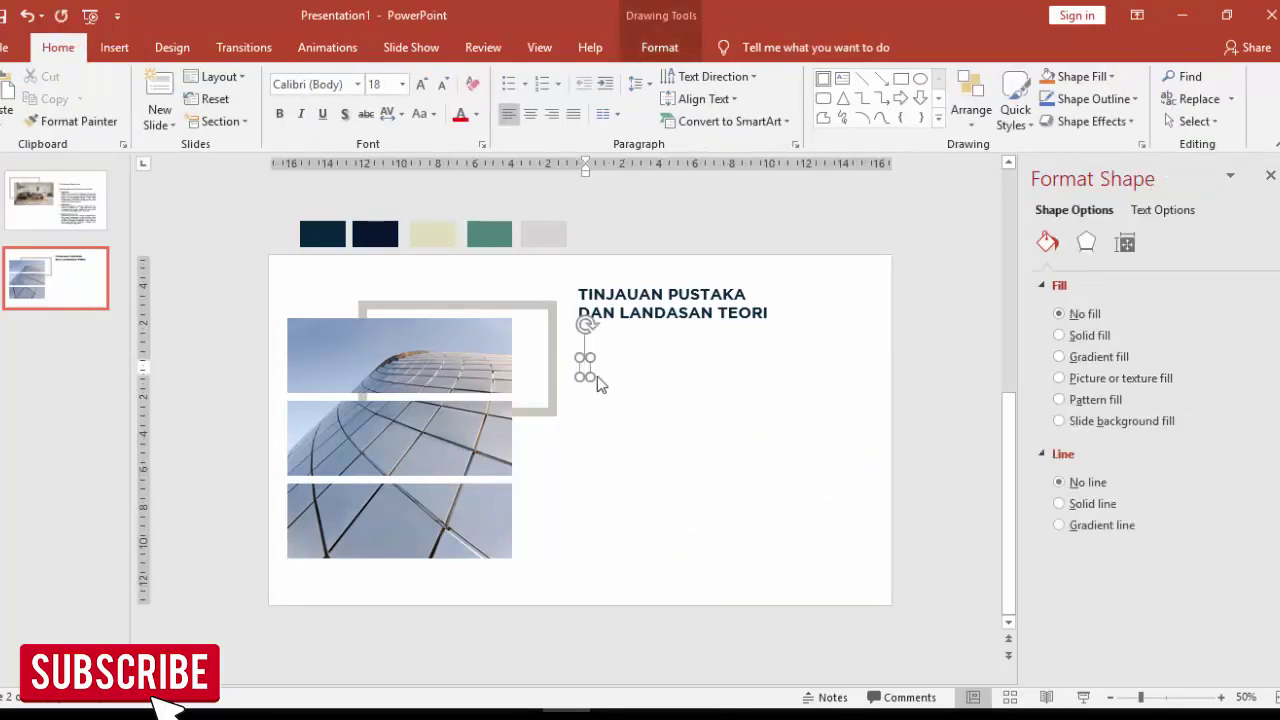
type("2.1")
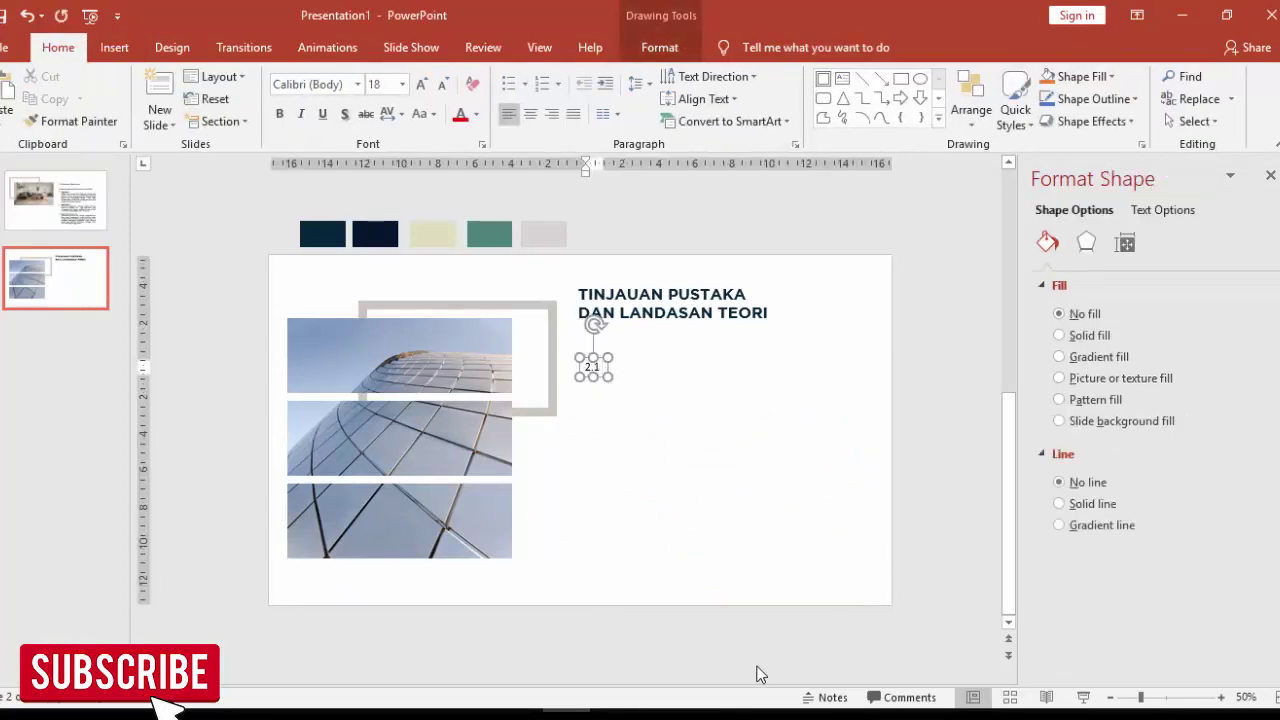
key("alt+Tab")
triple_click(505, 293)
key("ctrl+c")
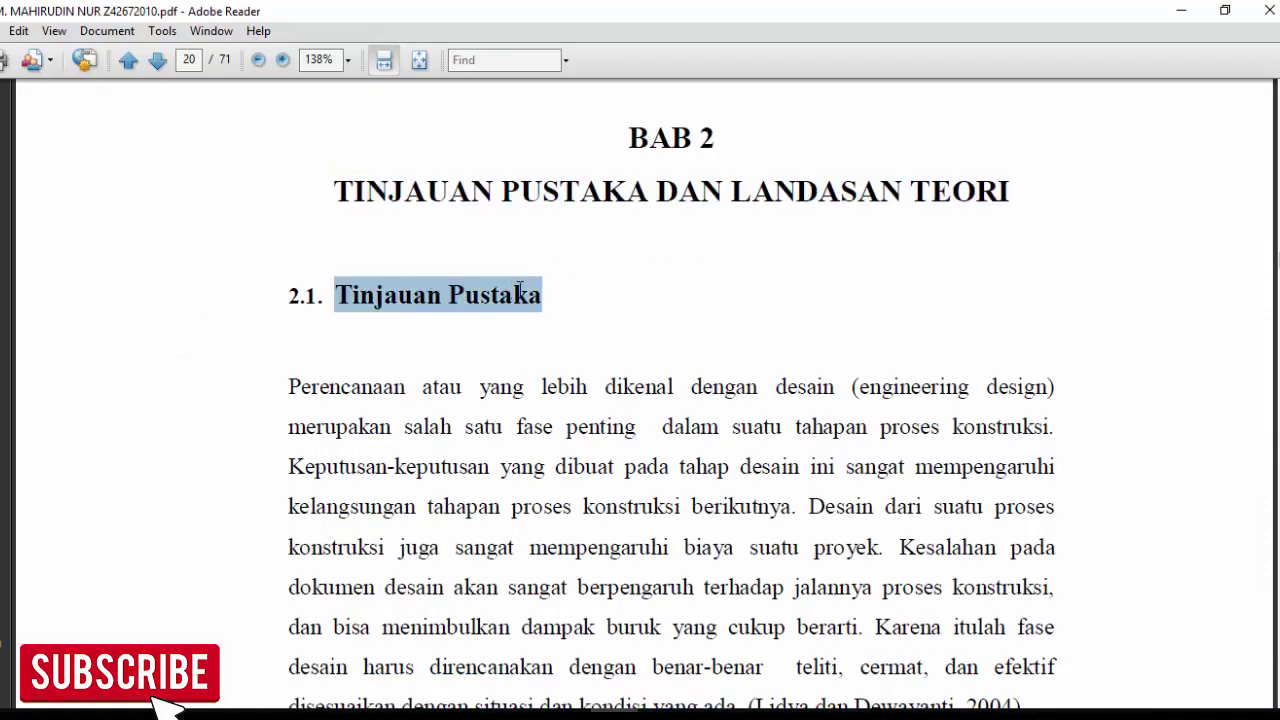
key("alt+Tab")
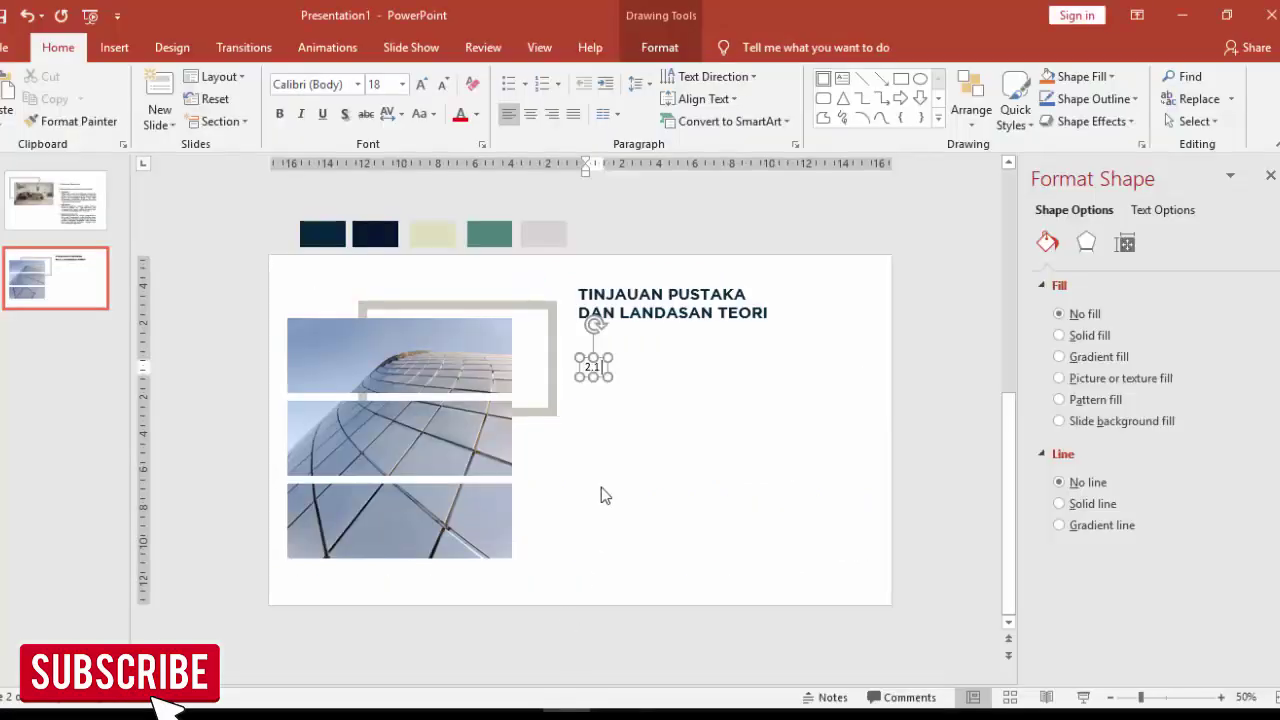
key("ctrl+v")
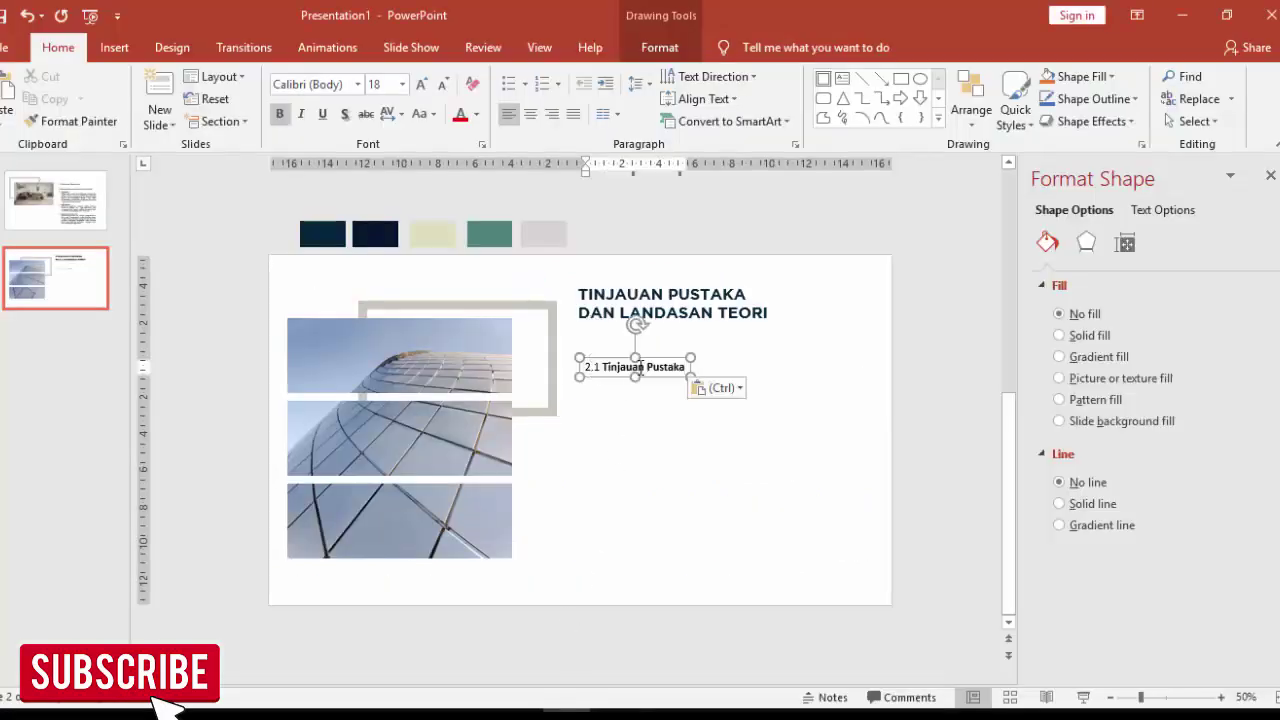
Step: Set the 2.1 heading in Open Sans and move it up just under the chapter title
left_click(651, 358)
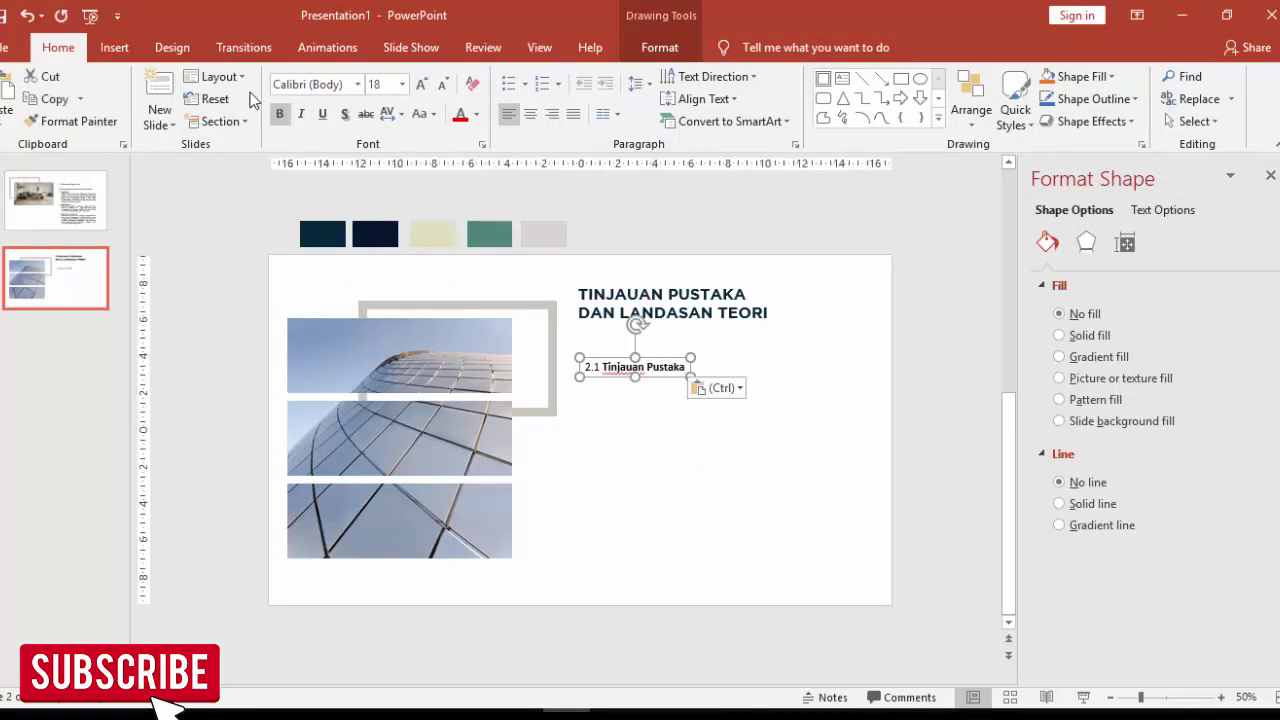
left_click(358, 85)
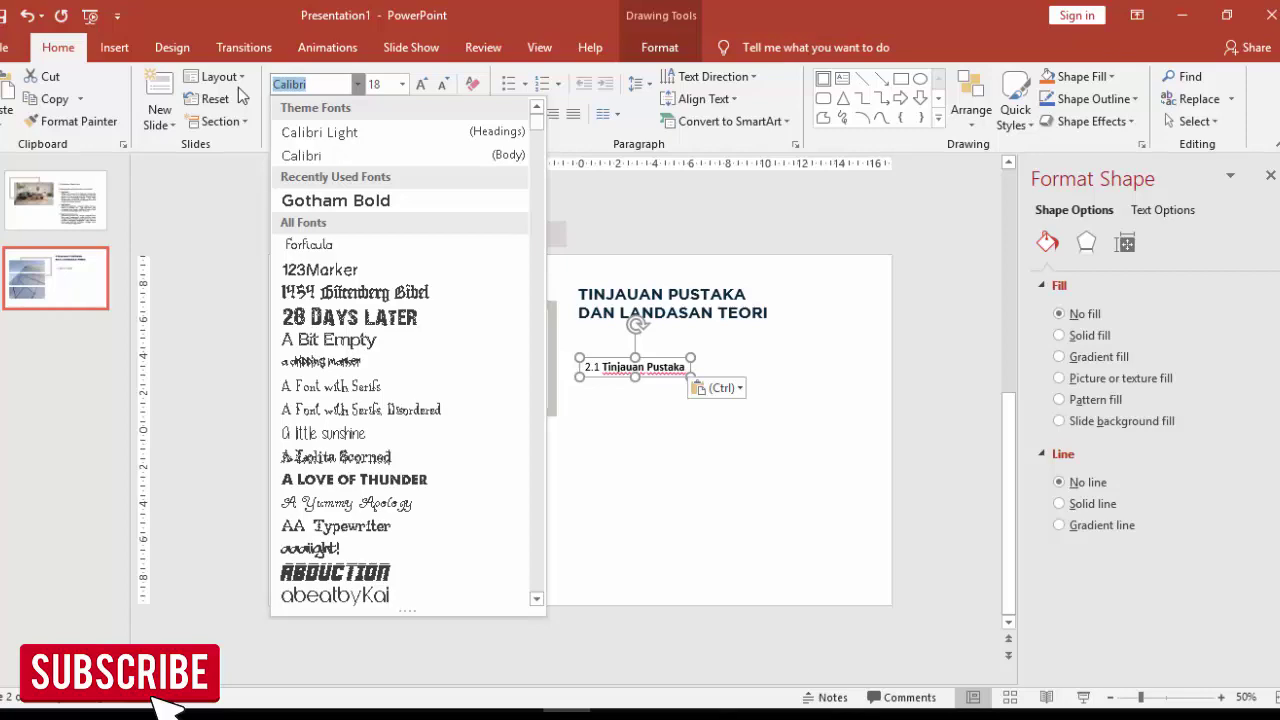
type("Open Sans")
key("Return")
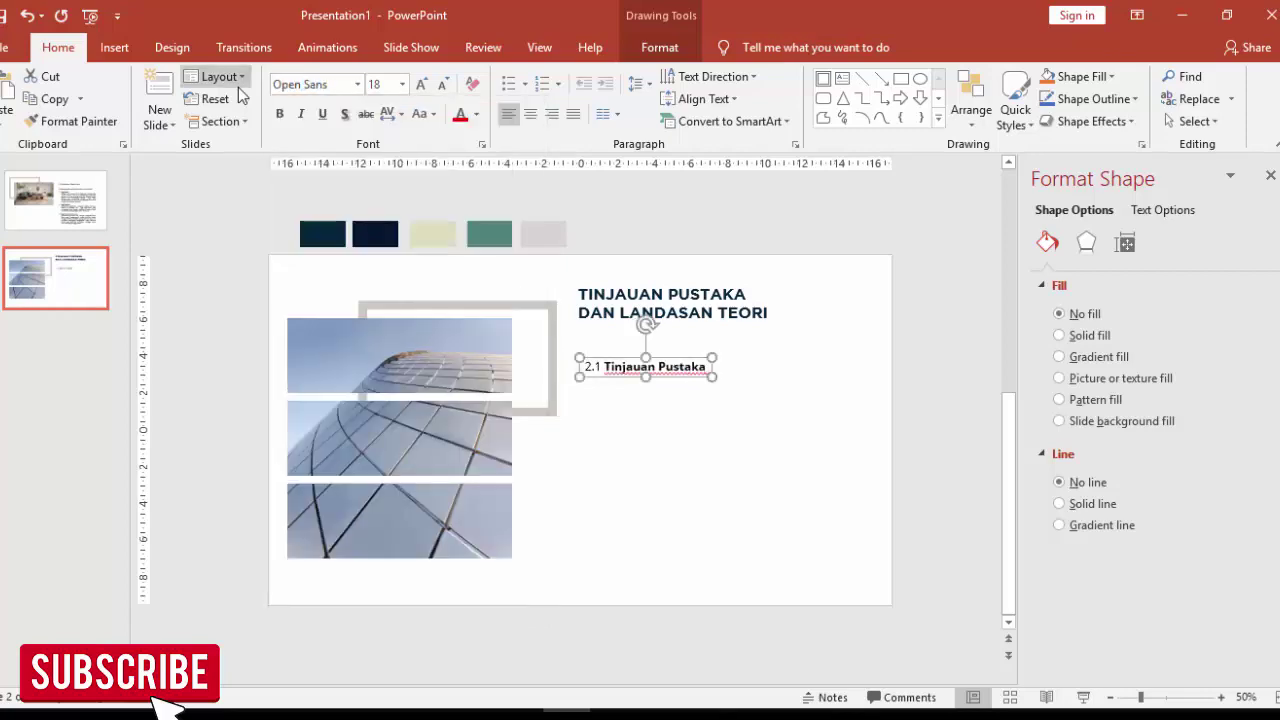
scroll(787, 389, "up", 2)
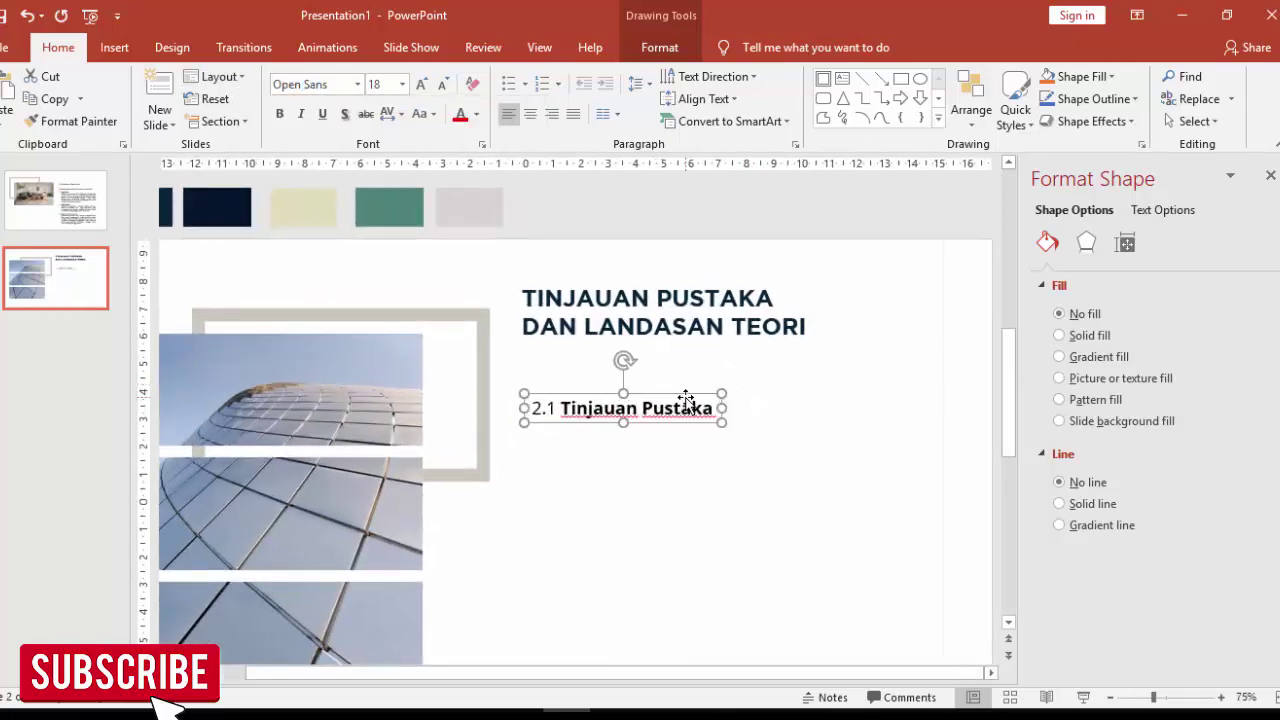
left_click_drag(679, 392, 679, 375)
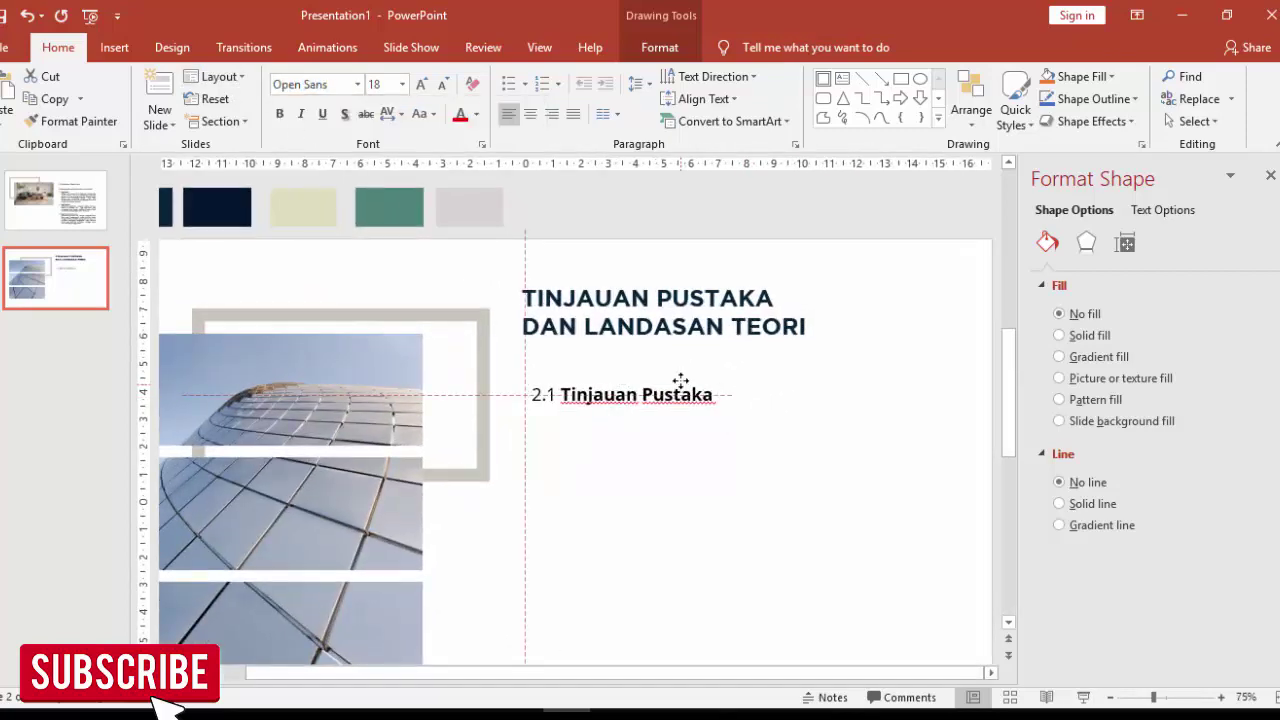
left_click(760, 383)
scroll(672, 366, "down", 2)
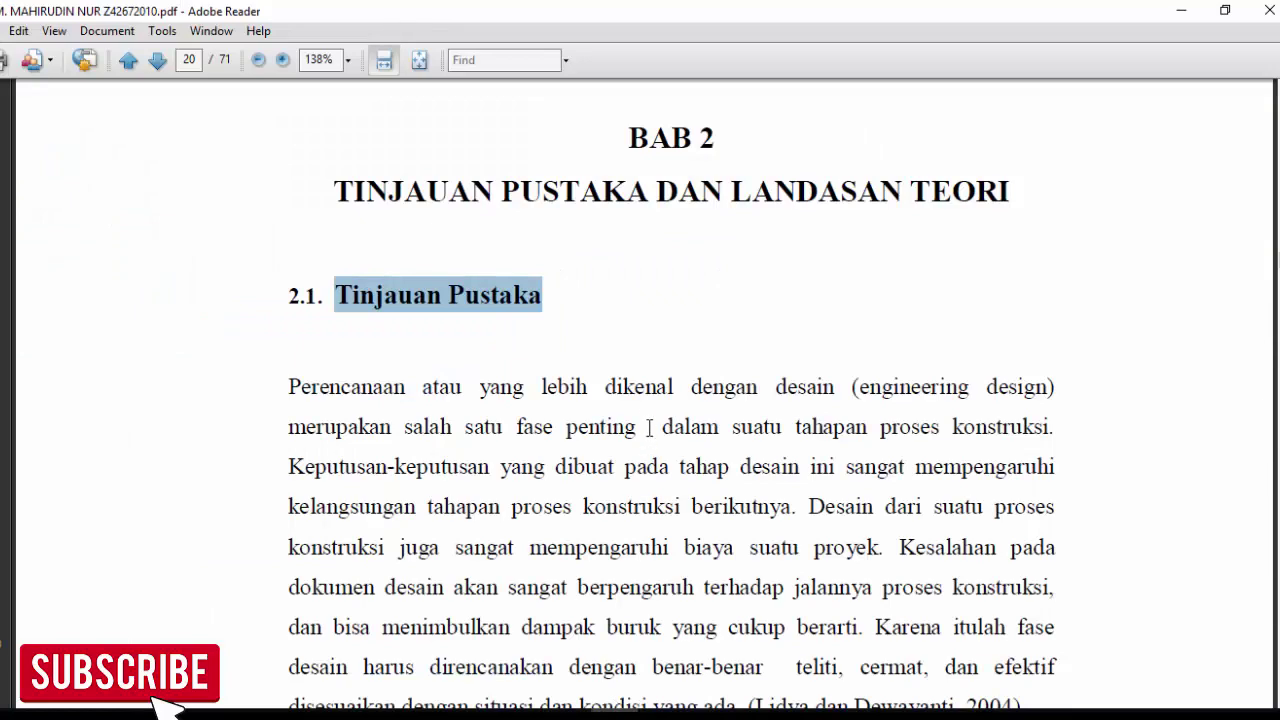
scroll(549, 369, "down", 1)
scroll(549, 369, "down", 2)
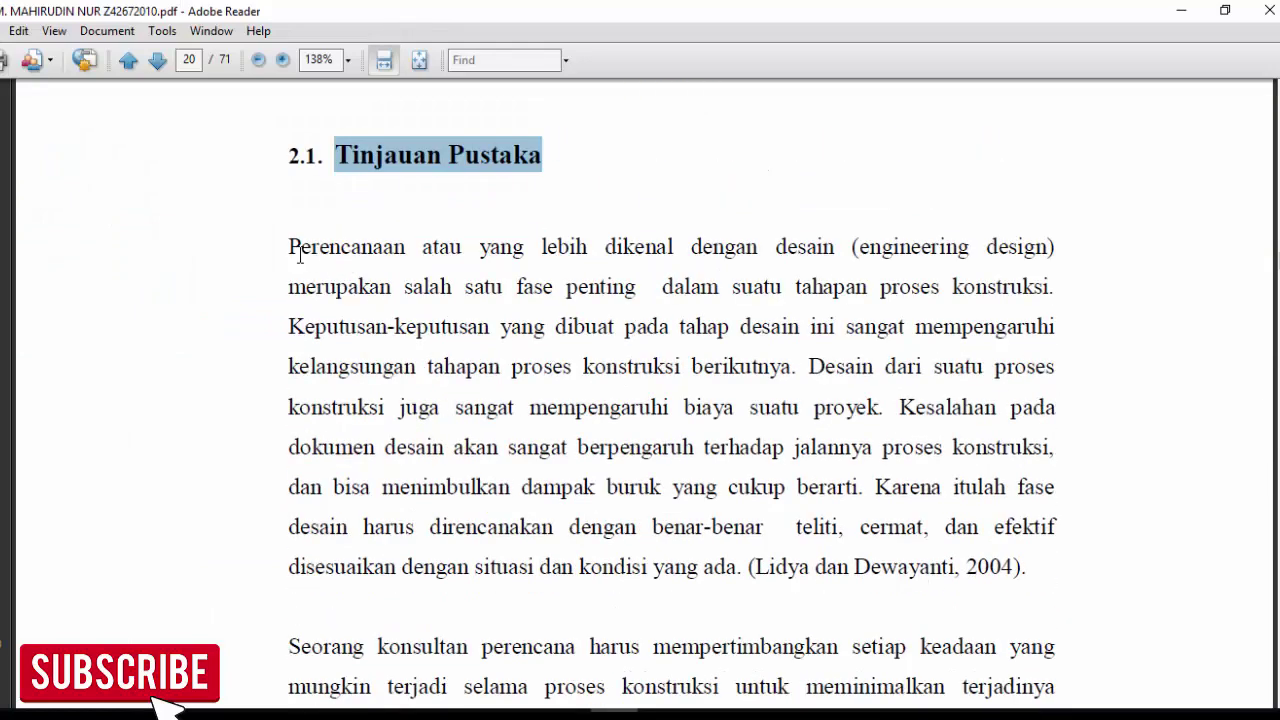
Step: Copy the first section 2.1 paragraph from the PDF into a new text box beside the photo
mouse_move(299, 254)
left_mouse_down()
mouse_move(880, 407)
mouse_move(1026, 566)
left_mouse_up()
key("ctrl+c")
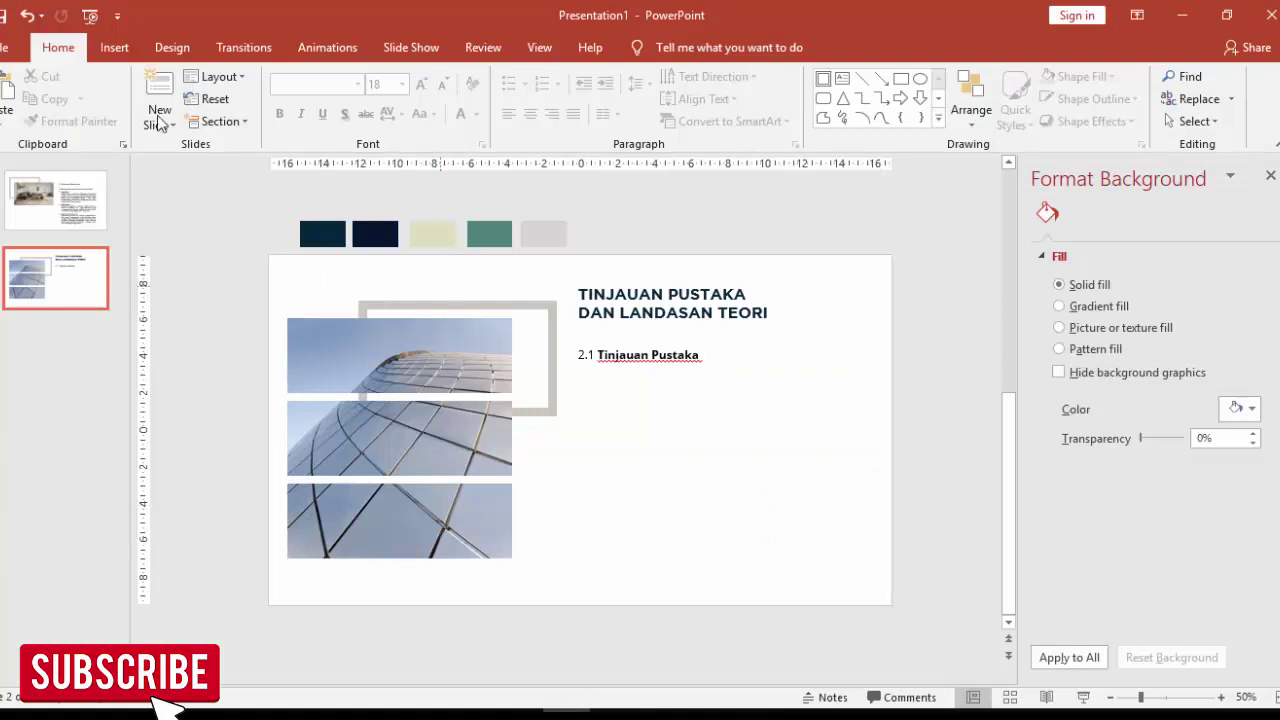
left_click(114, 47)
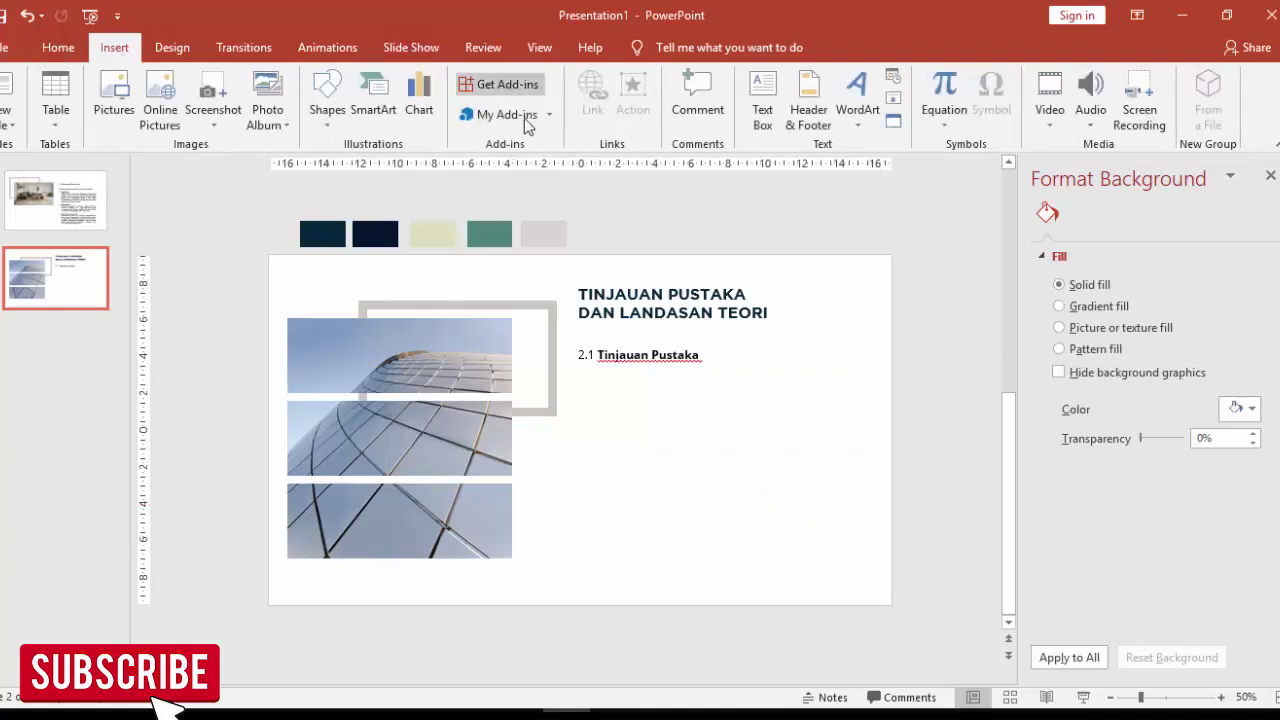
left_click(762, 105)
left_click_drag(593, 375, 843, 515)
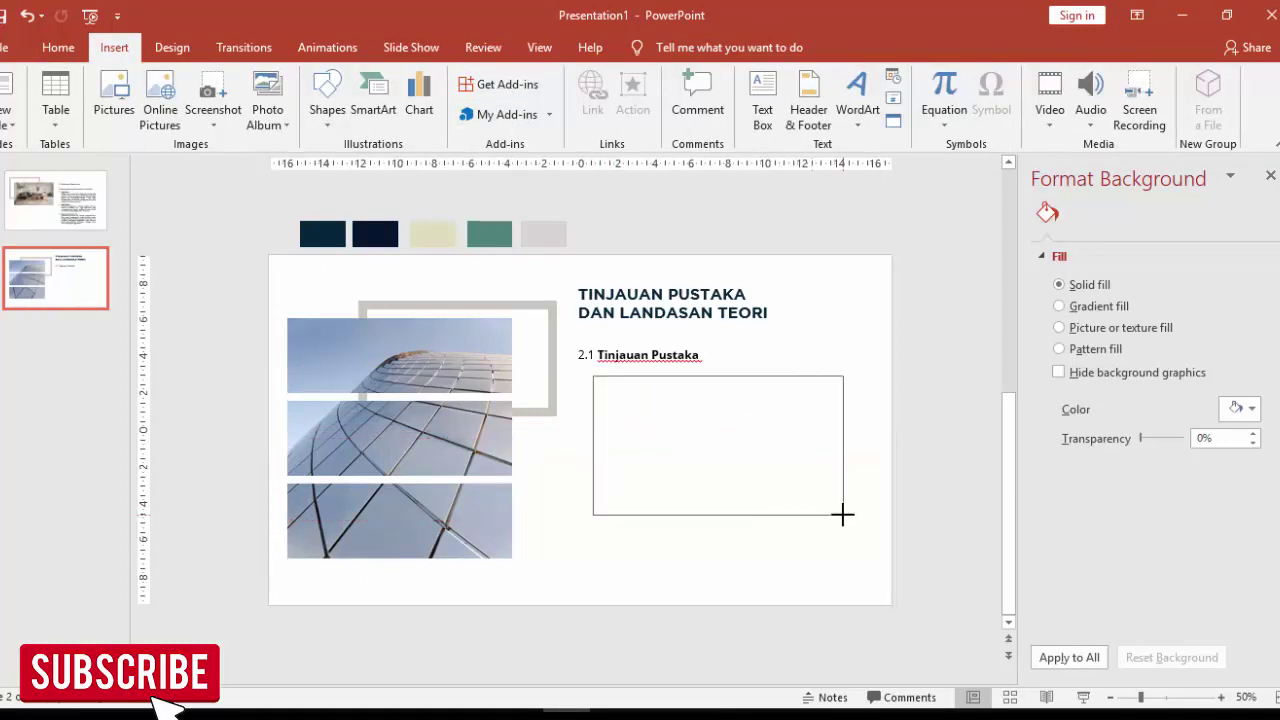
key("ctrl+v")
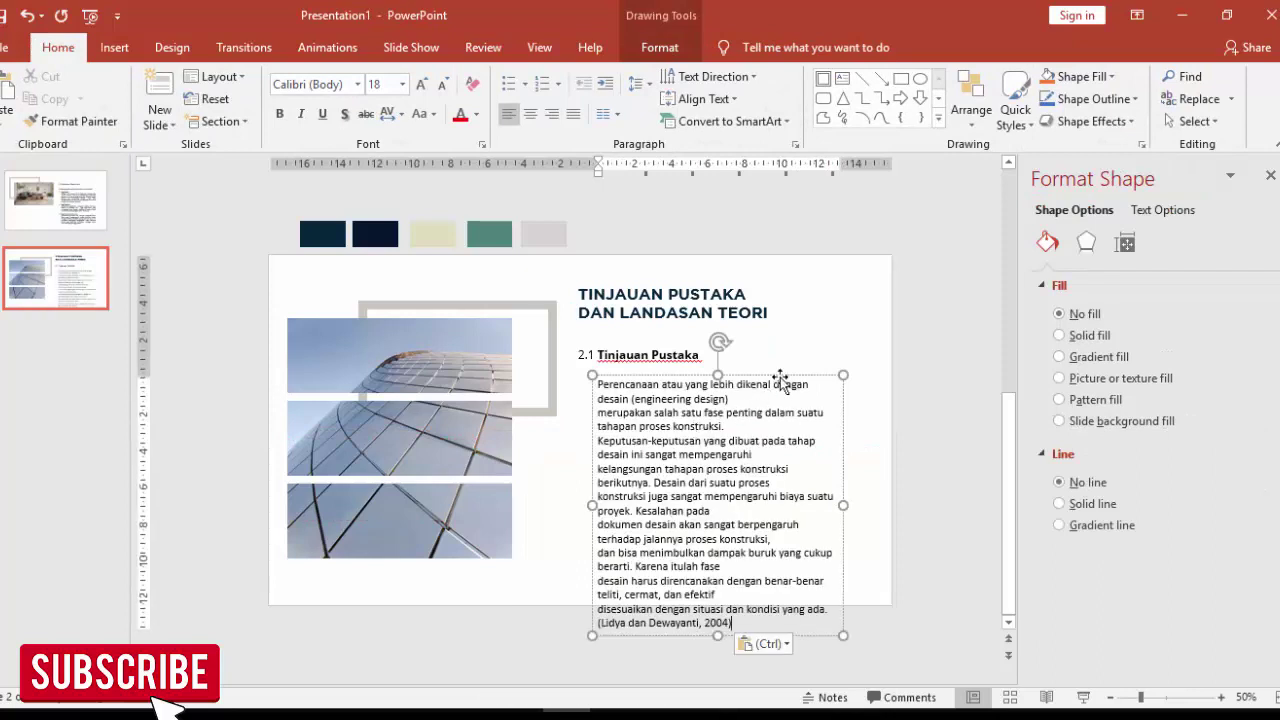
Step: Rejoin the paragraph's first two broken lines and set its text to 14 pt
left_click(738, 398)
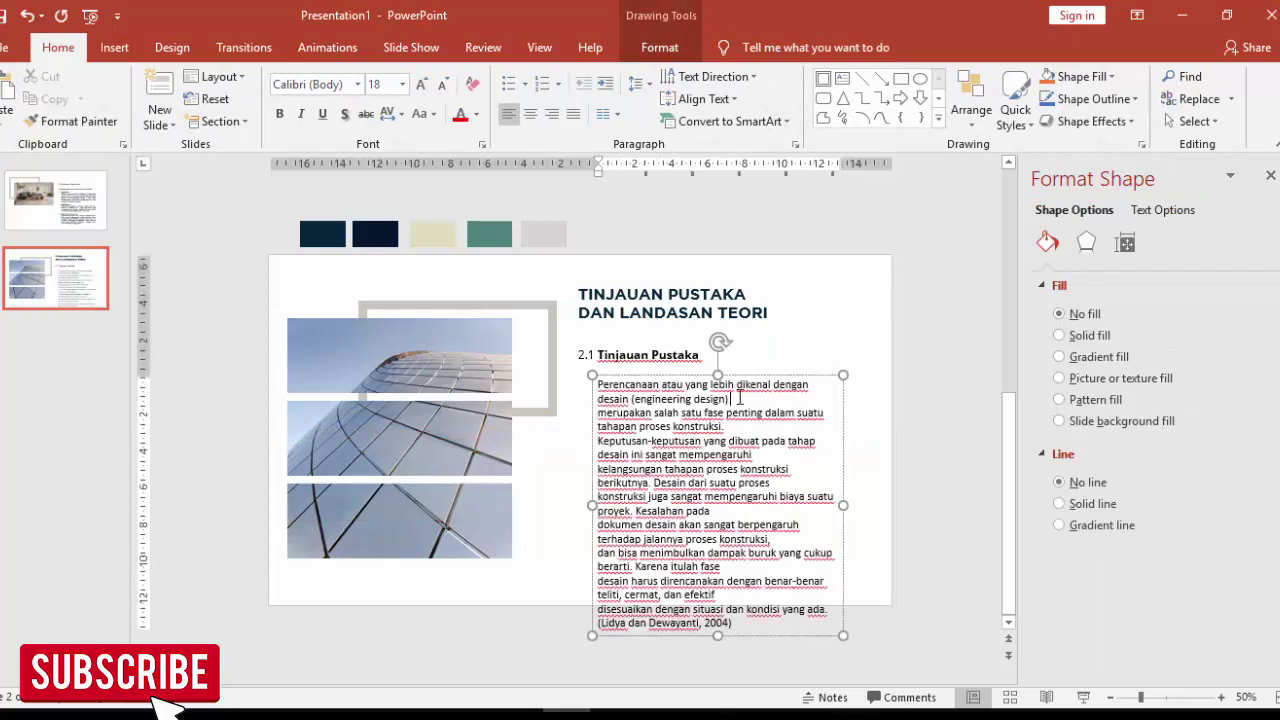
key("Delete")
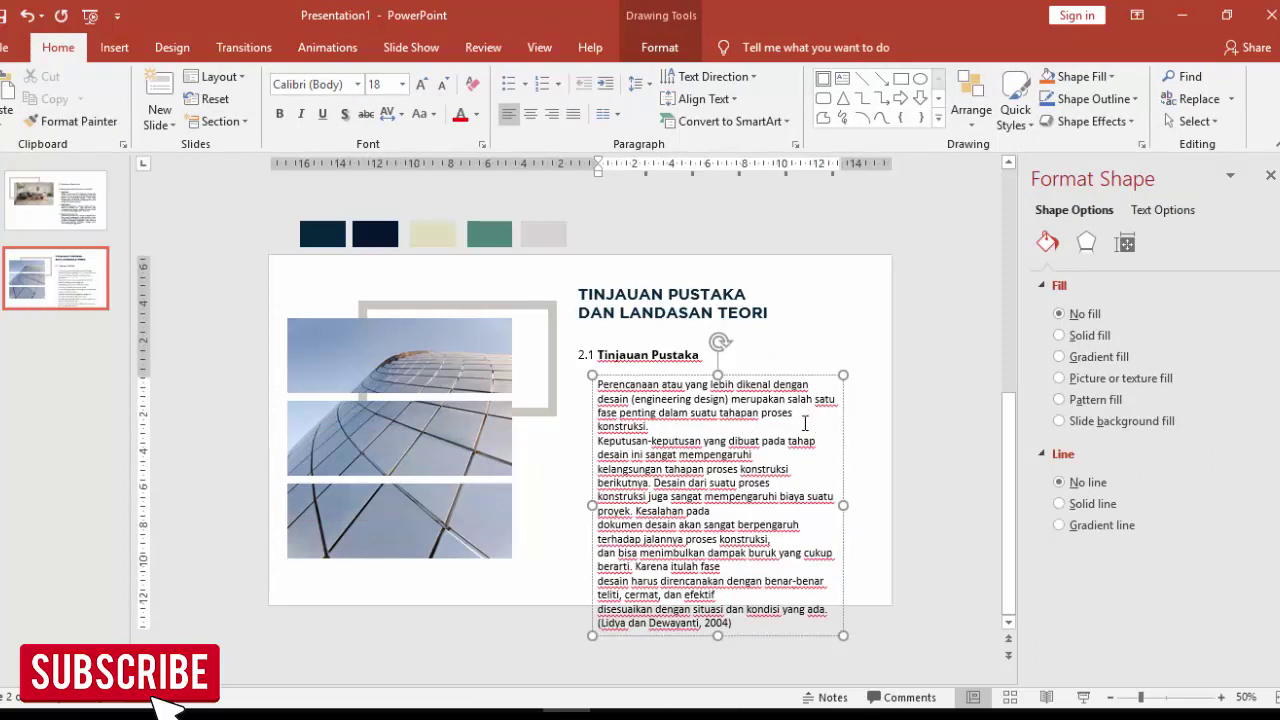
left_click(804, 420)
key("Delete")
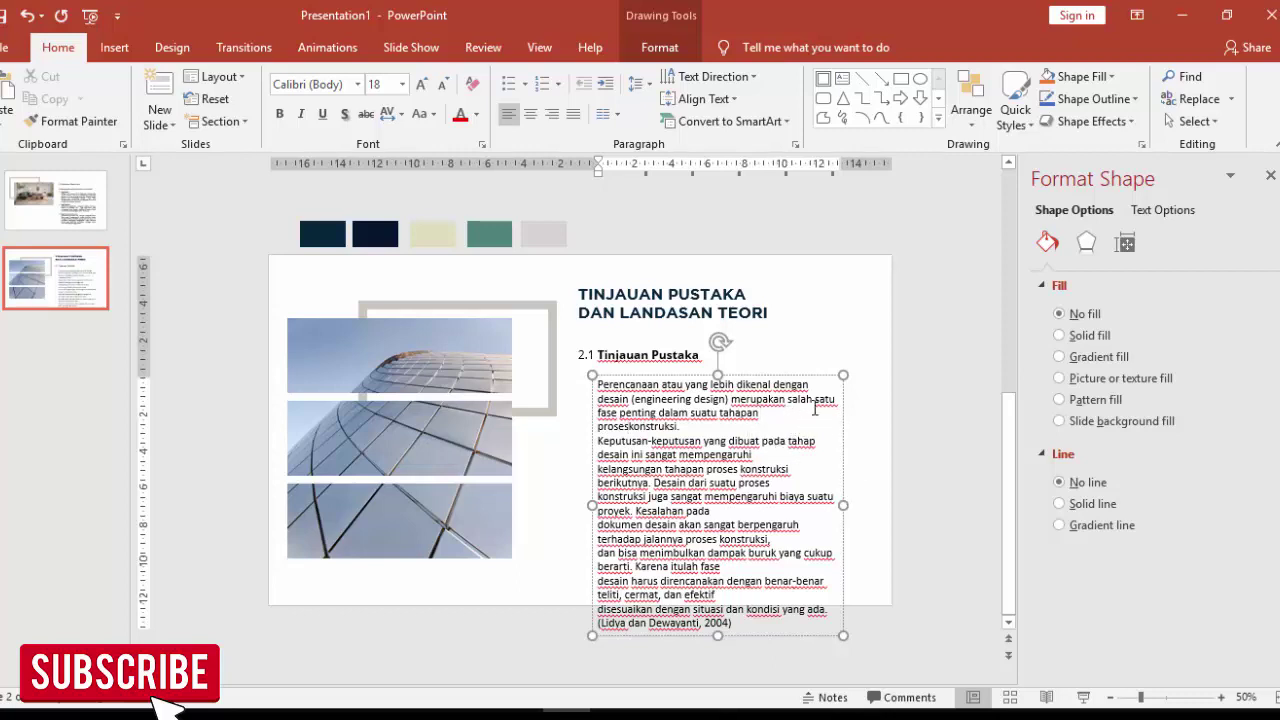
left_click(802, 376)
left_click(402, 84)
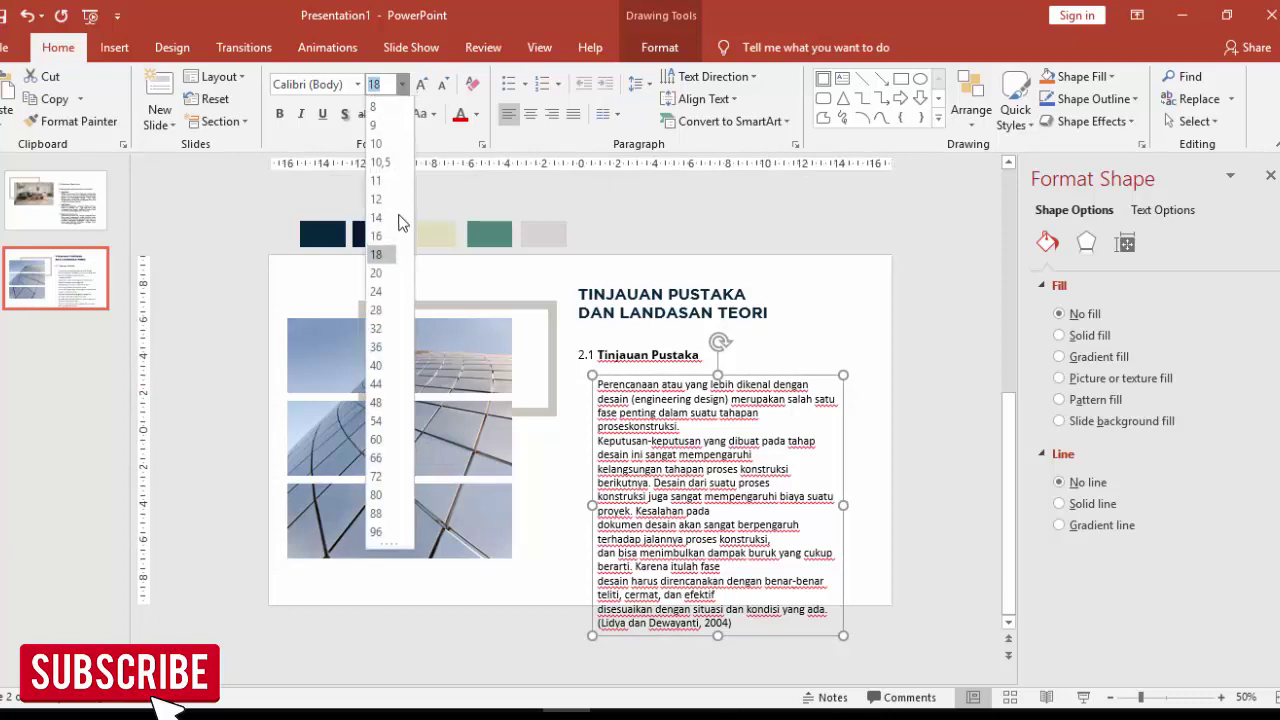
left_click(376, 218)
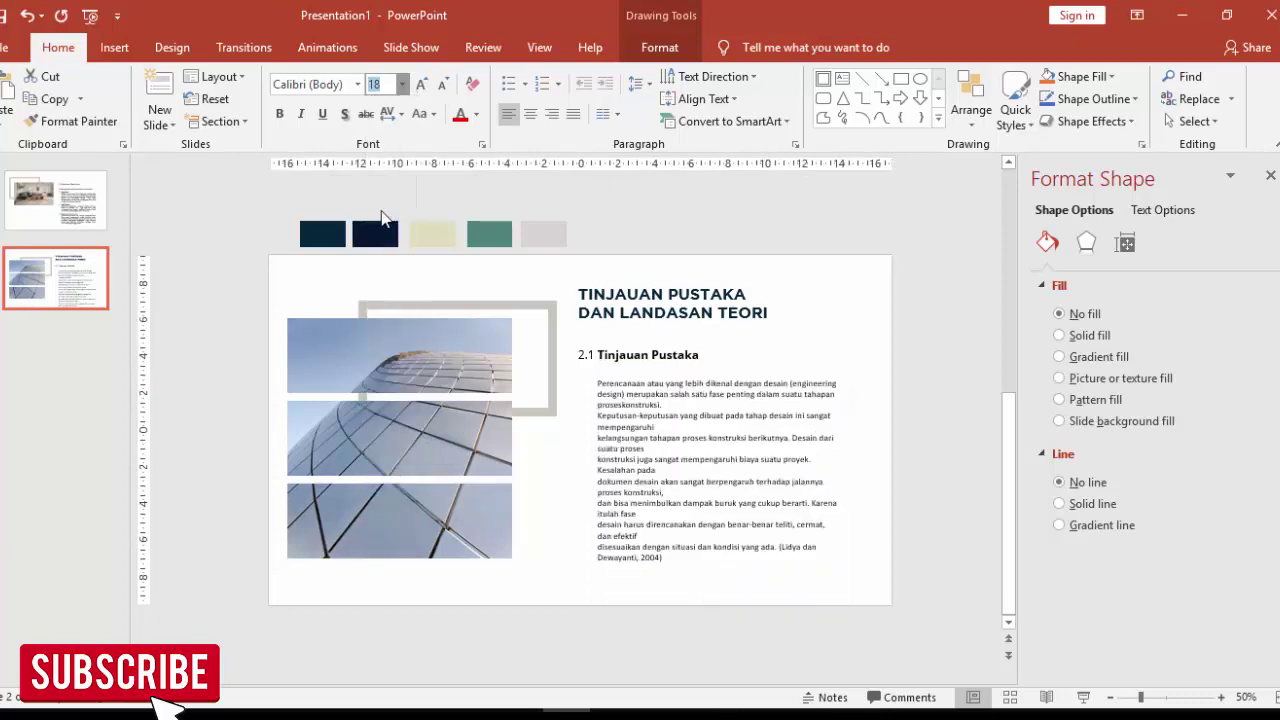
left_click(476, 114)
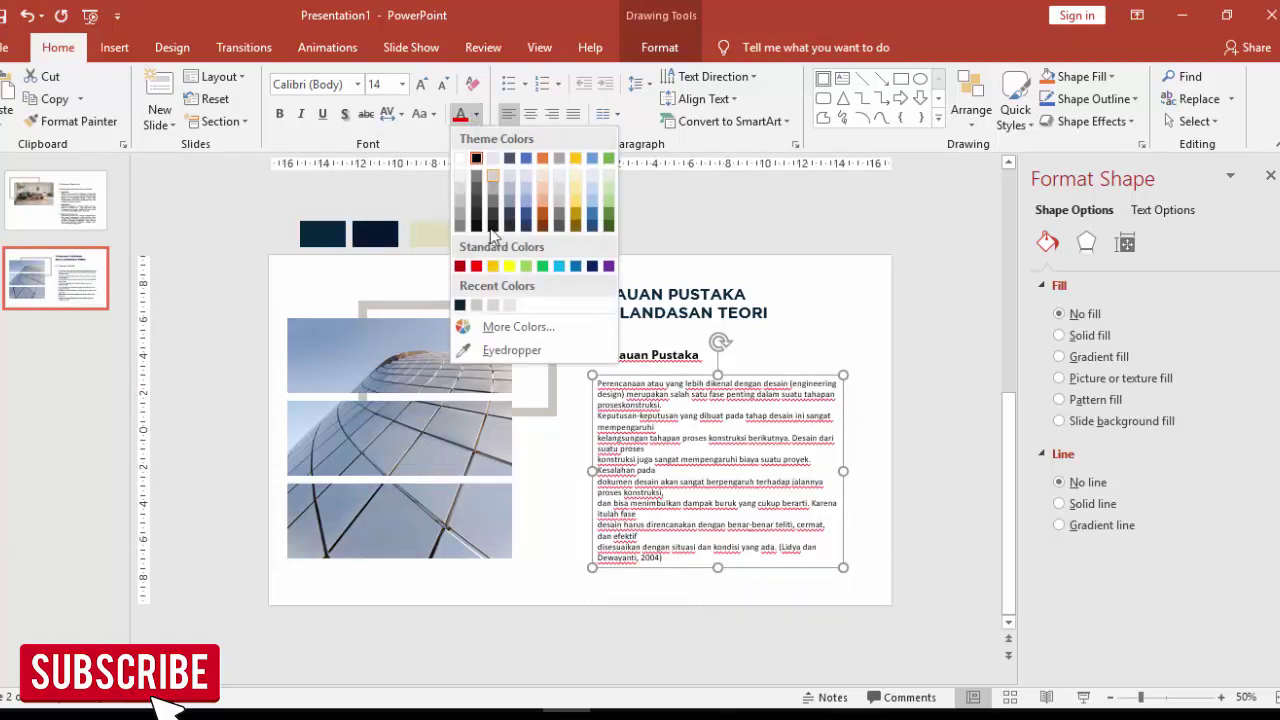
Step: Give the paragraph a font colour, widen its box to the right, and justify the text
left_click(474, 215)
scroll(828, 476, "up", 1)
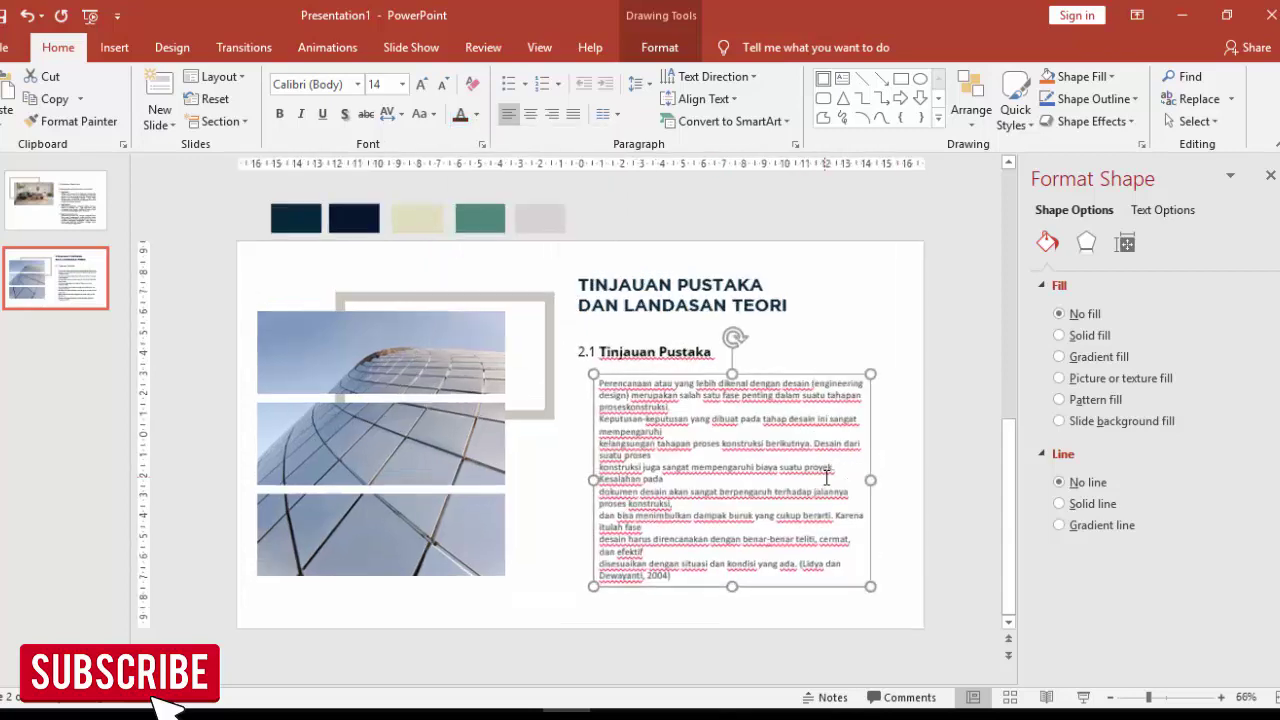
scroll(828, 476, "up", 2)
left_click_drag(919, 476, 971, 460)
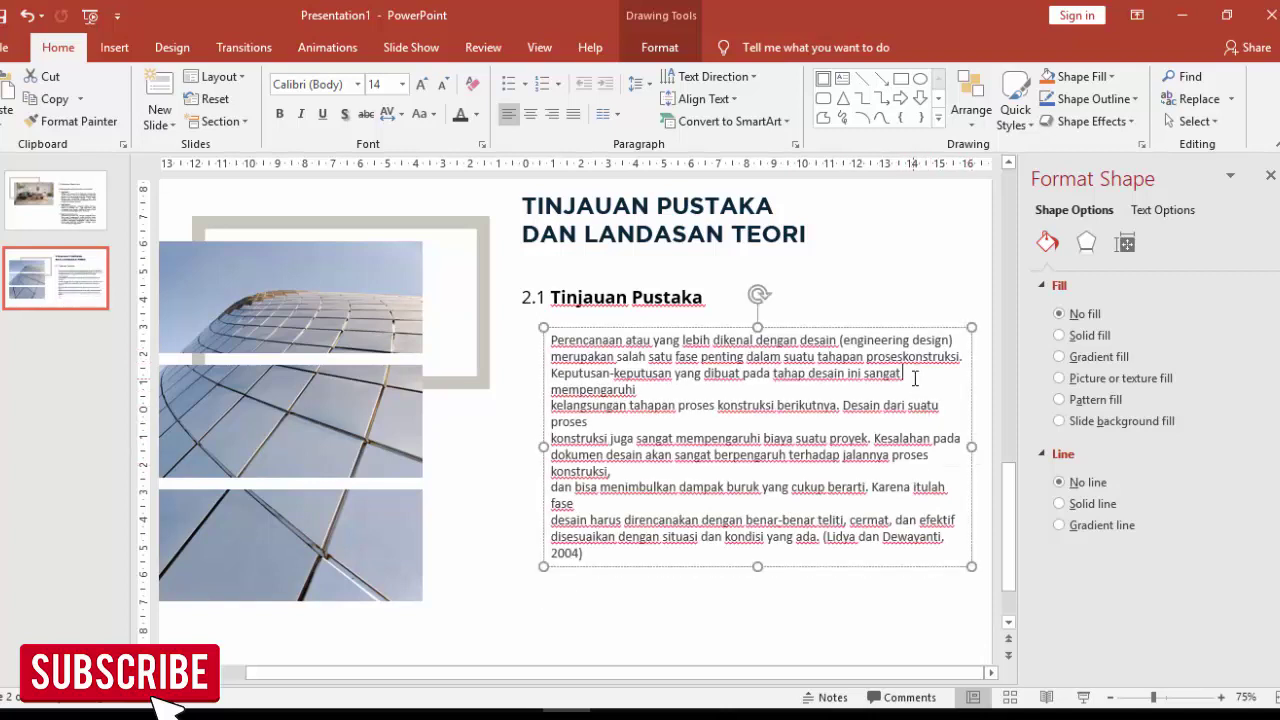
left_click(914, 378)
key("Right")
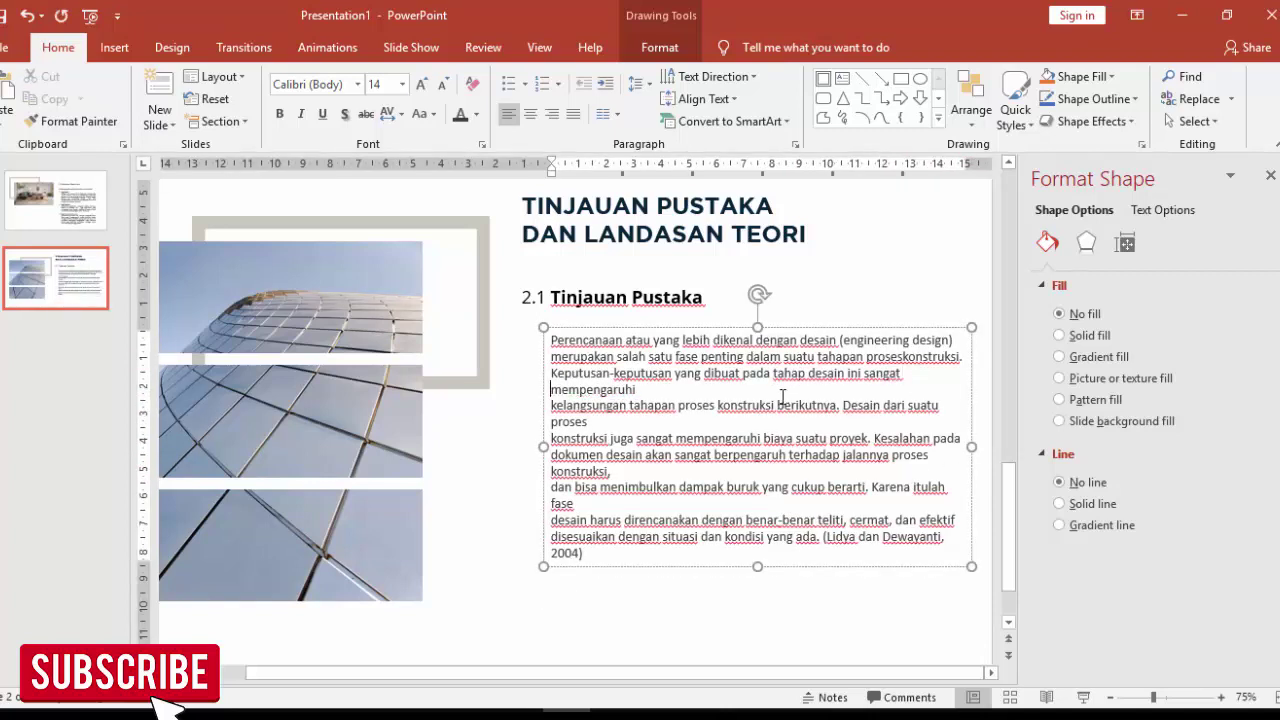
left_click(680, 327)
left_click(573, 113)
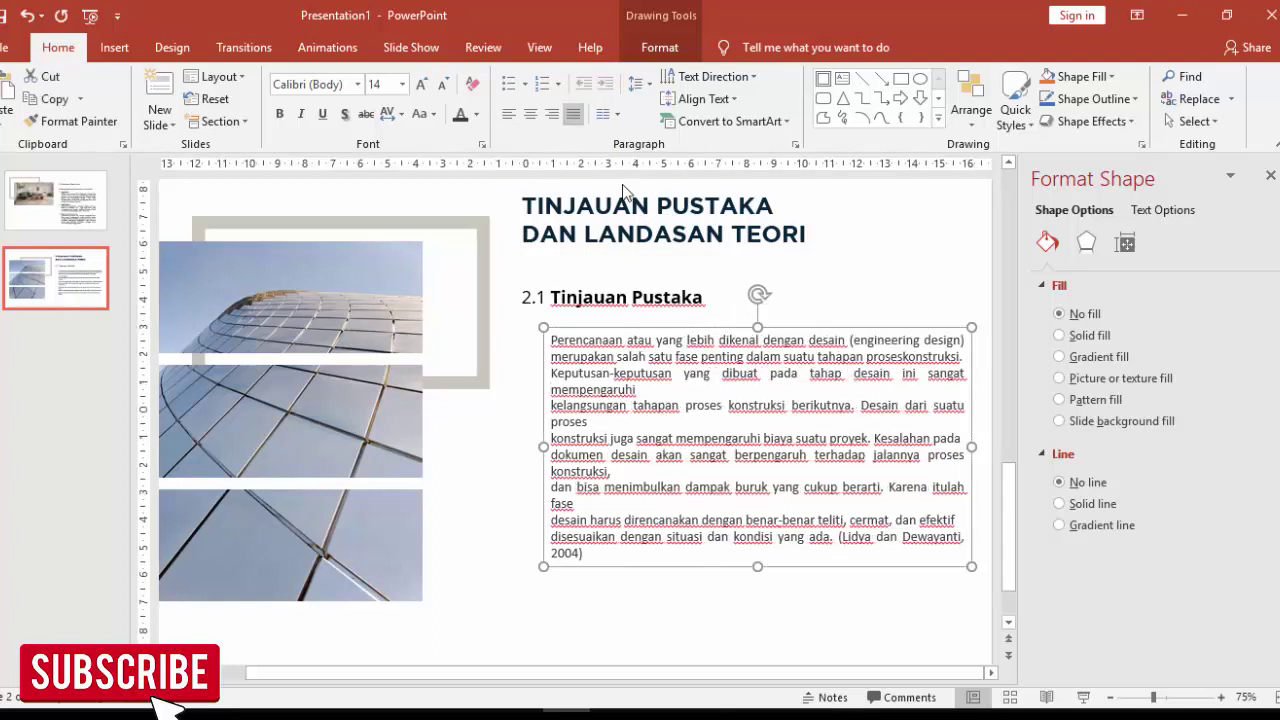
Step: Rejoin the remaining broken lines, from mempengaruhi through disesuaikan, into one continuous paragraph
left_click(668, 385)
key("Delete")
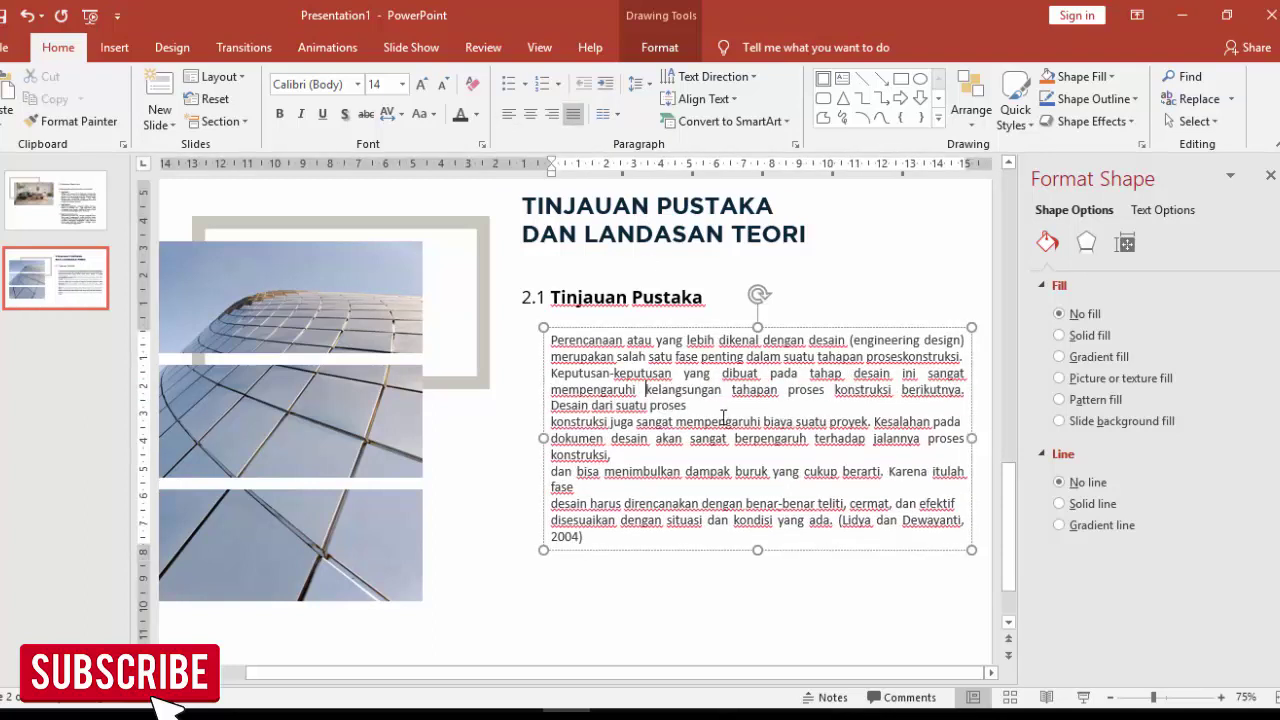
left_click(722, 400)
key("Delete")
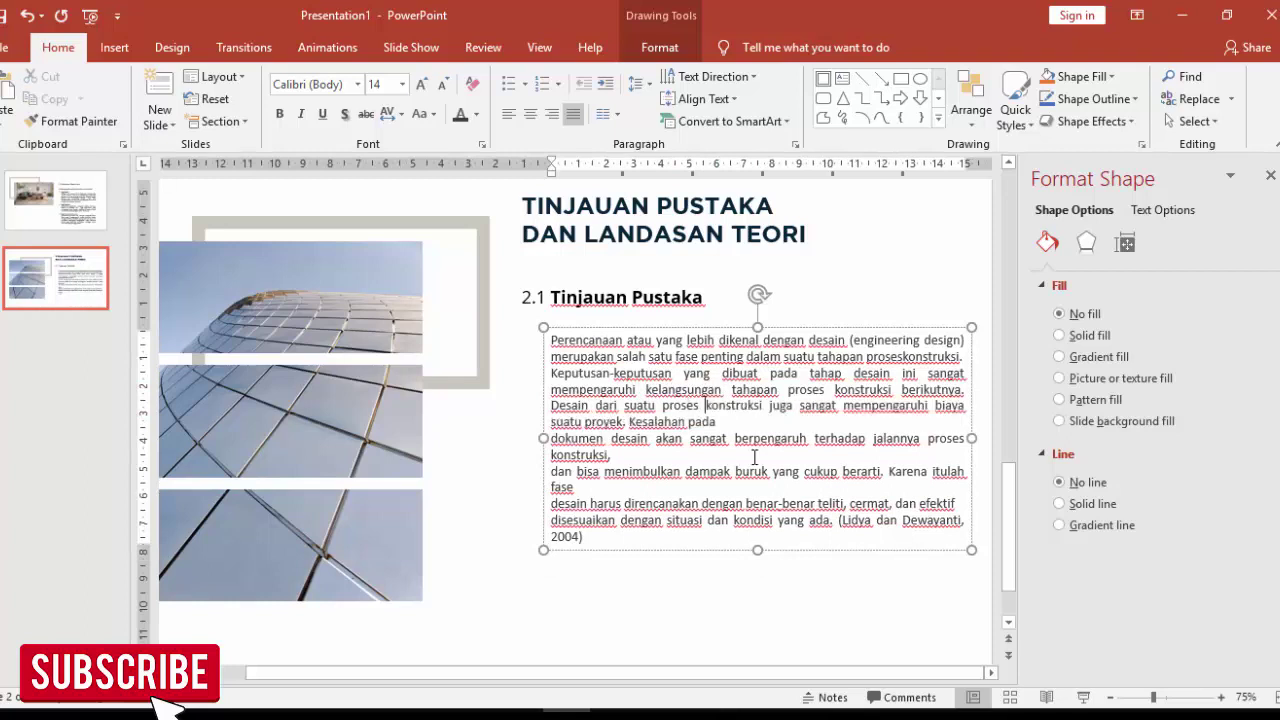
left_click(735, 428)
key("Delete")
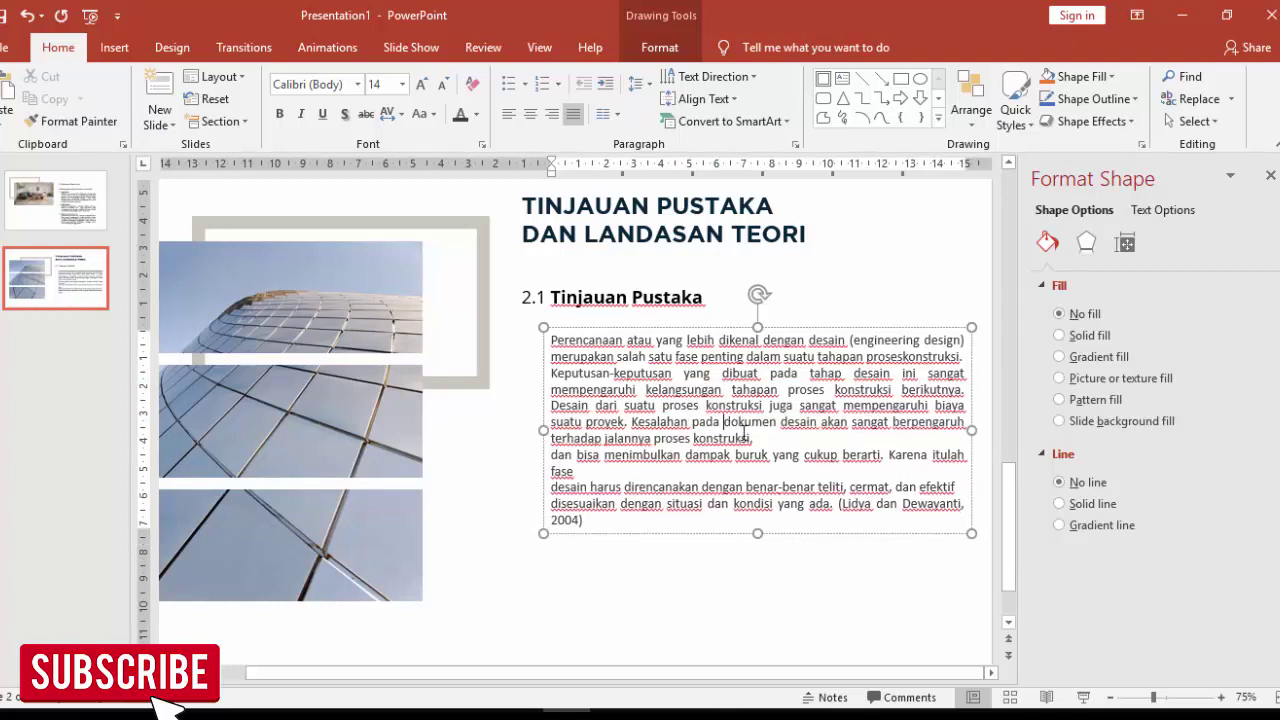
left_click(788, 441)
key("Delete")
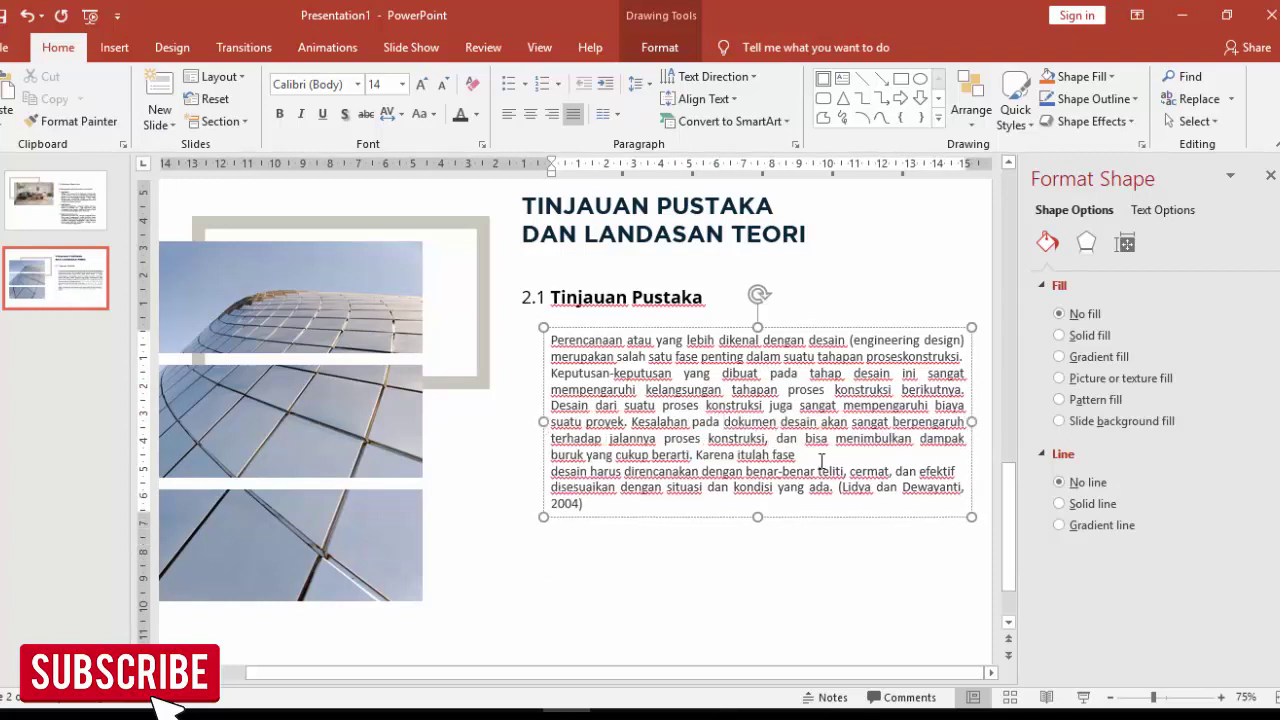
left_click(818, 453)
key("Delete")
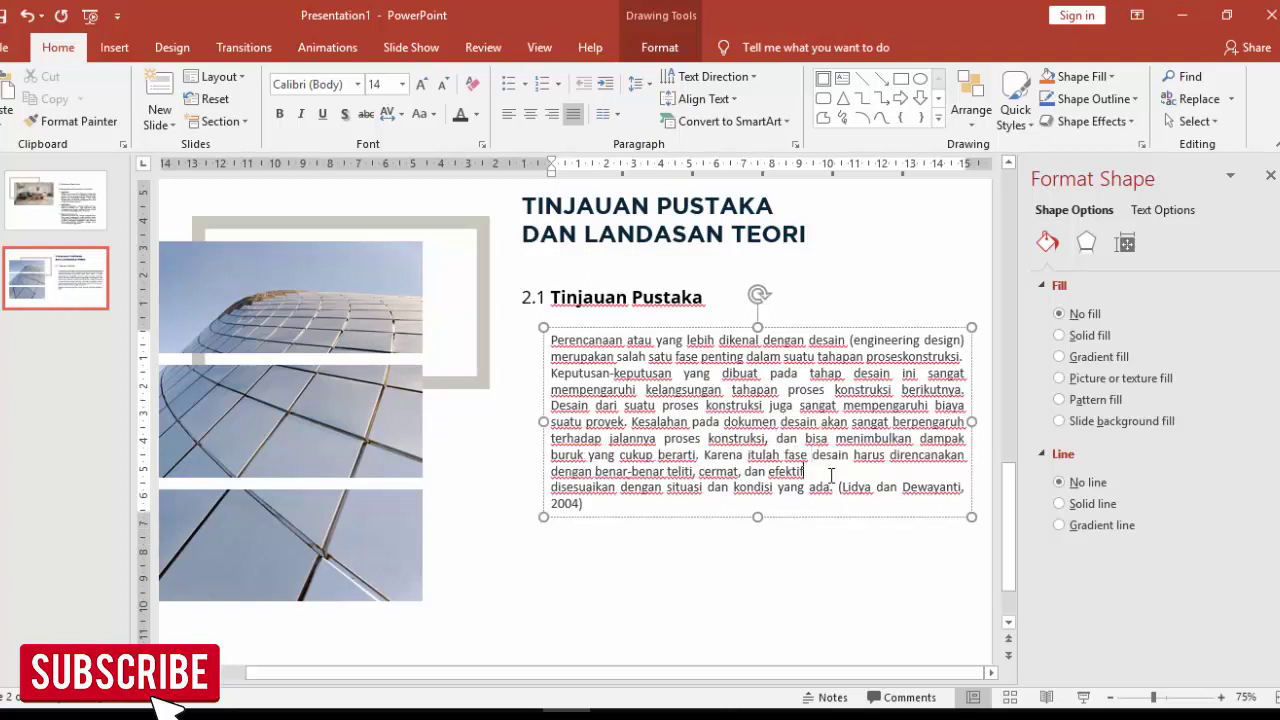
key("Delete")
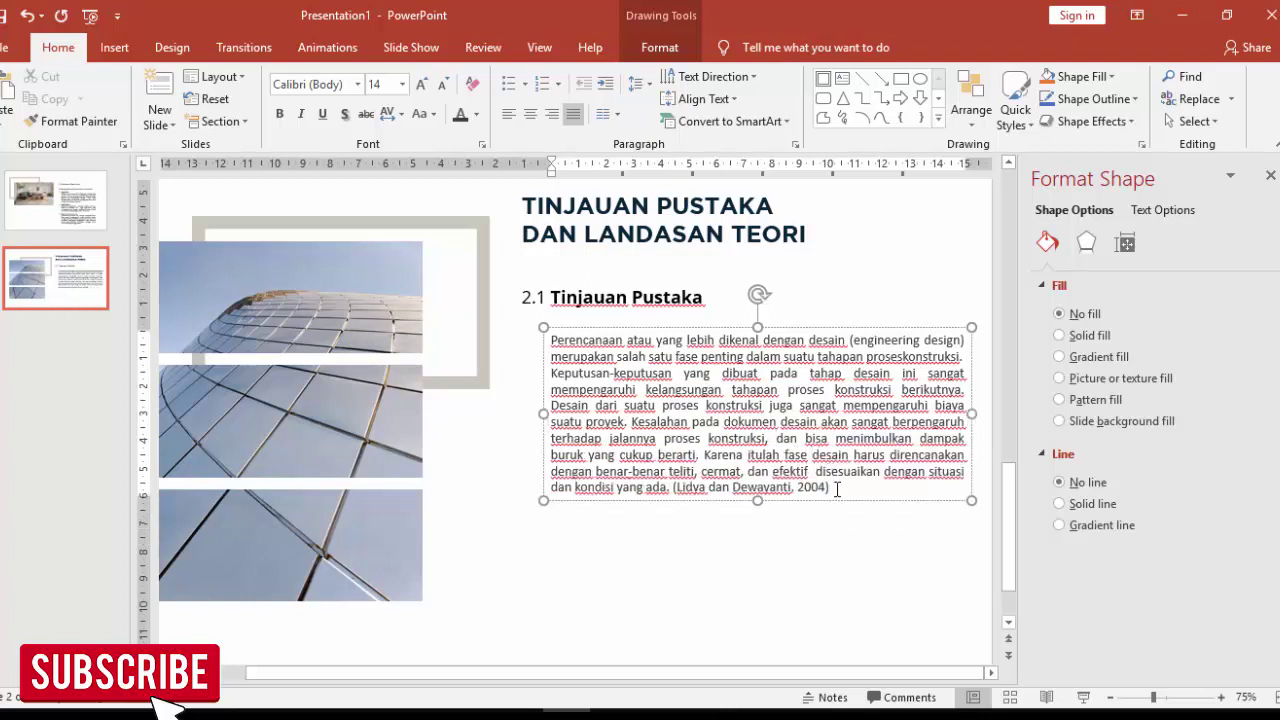
left_click(841, 543)
scroll(837, 551, "down", 2, "ctrl")
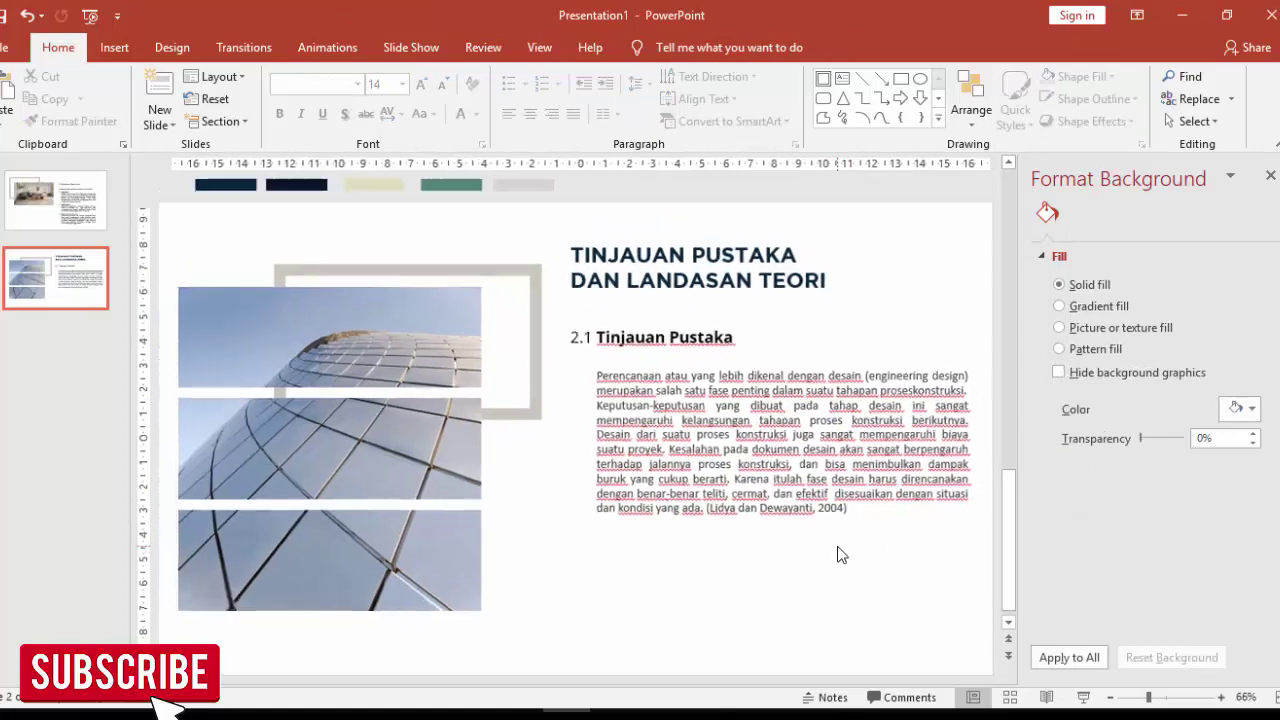
scroll(837, 551, "down", 1, "ctrl")
scroll(835, 551, "down", 1, "ctrl")
Step: Line the paragraph box up under the subheading and shrink its text to 12 pt
scroll(698, 461, "up", 2, "ctrl")
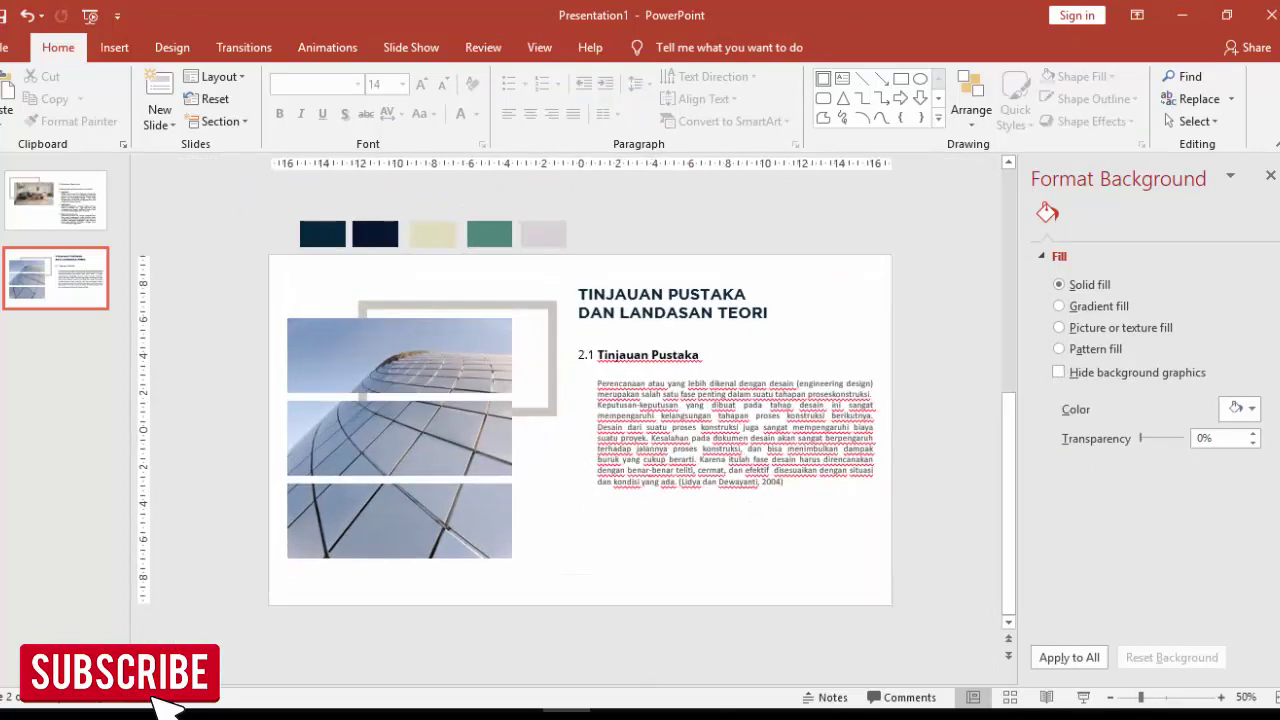
key("alt+Tab")
scroll(701, 531, "down", 3)
scroll(701, 531, "down", 3)
scroll(617, 534, "up", 1)
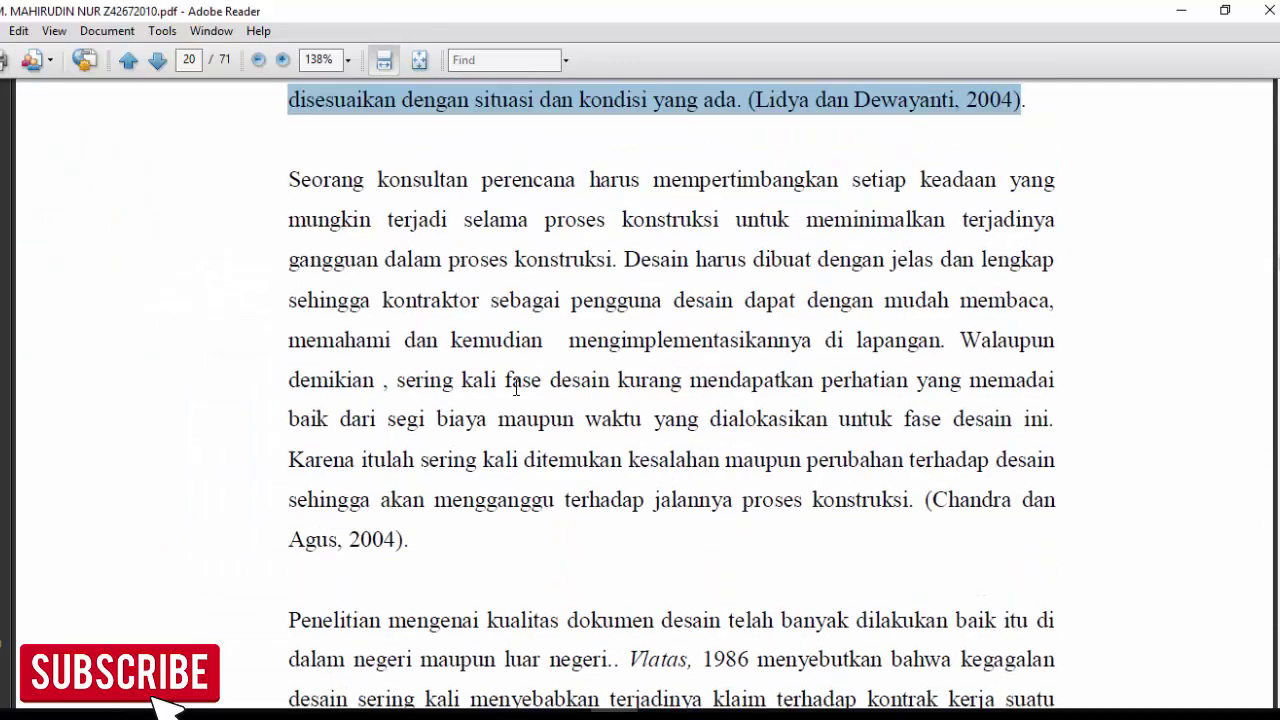
key("alt+Tab")
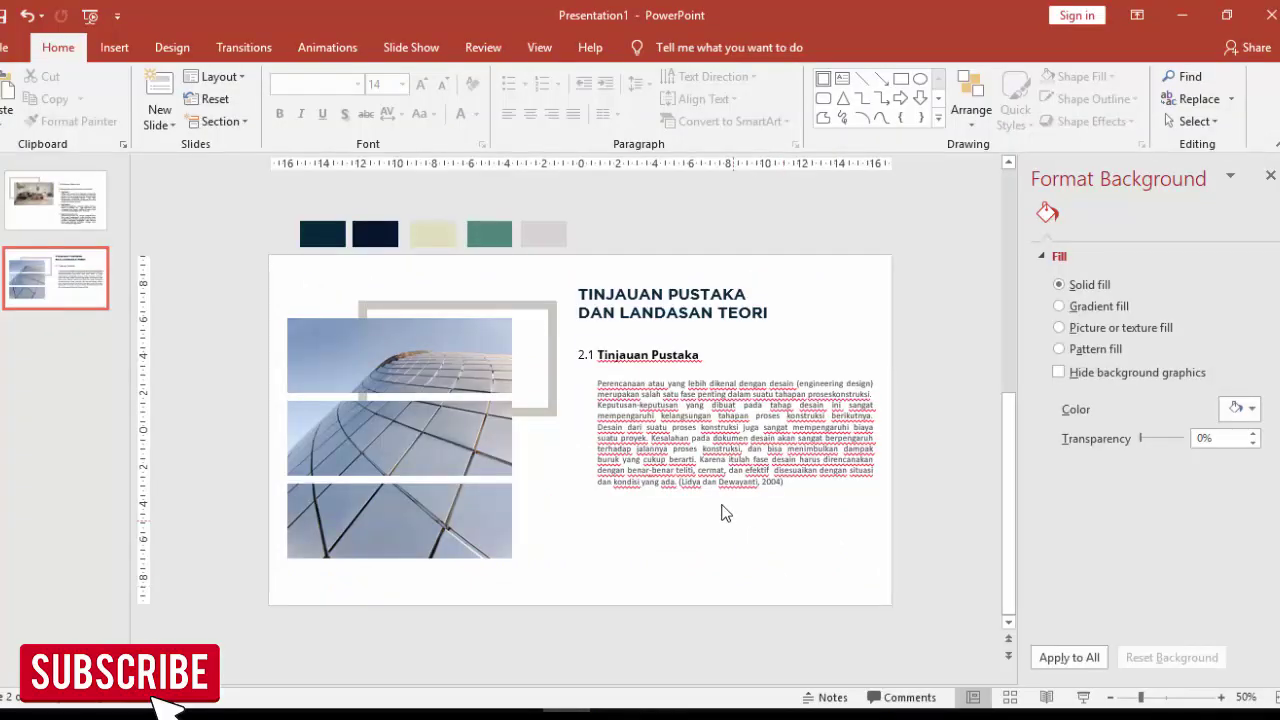
left_click(708, 469)
left_click_drag(730, 376, 731, 364)
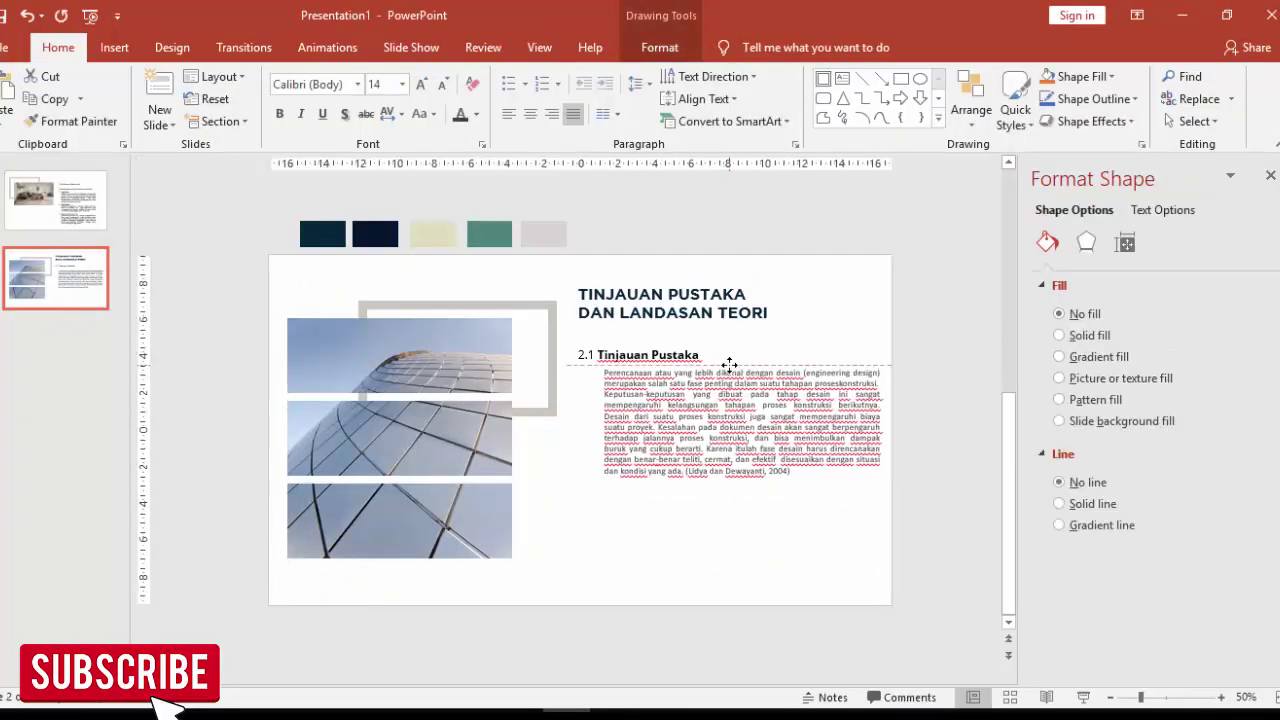
scroll(731, 364, "up", 3)
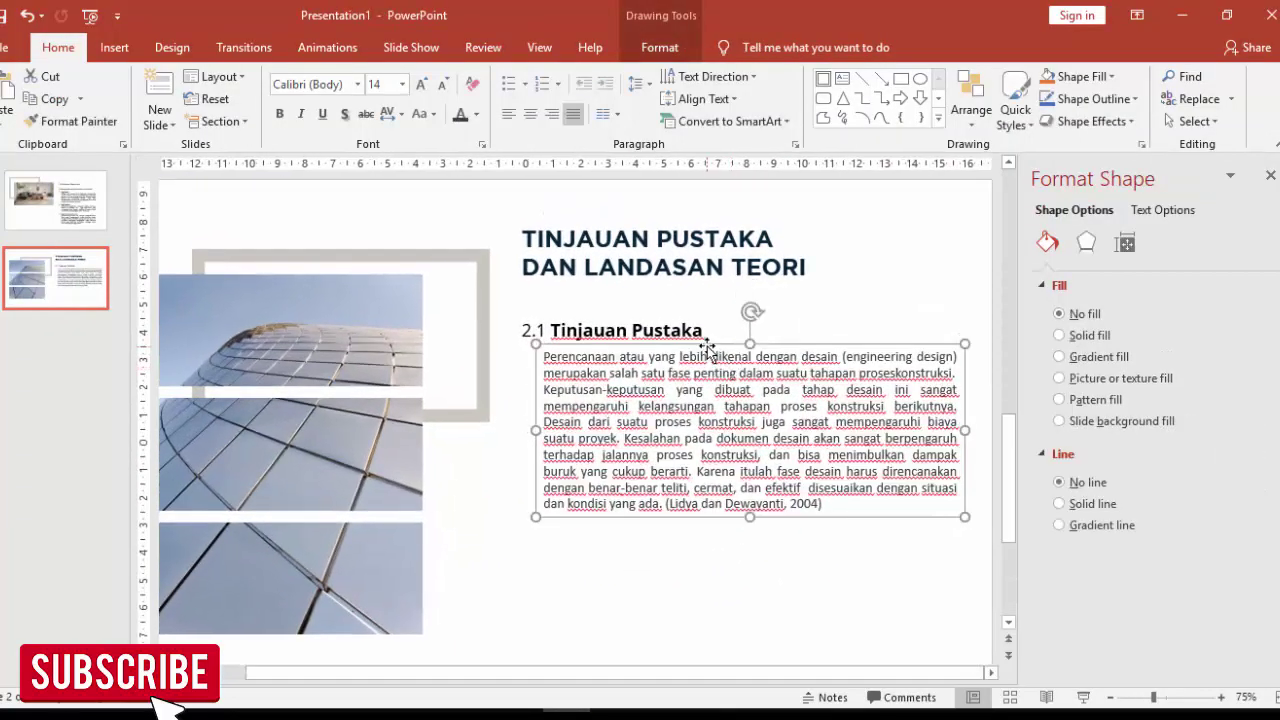
left_click_drag(713, 352, 713, 344)
left_click(402, 84)
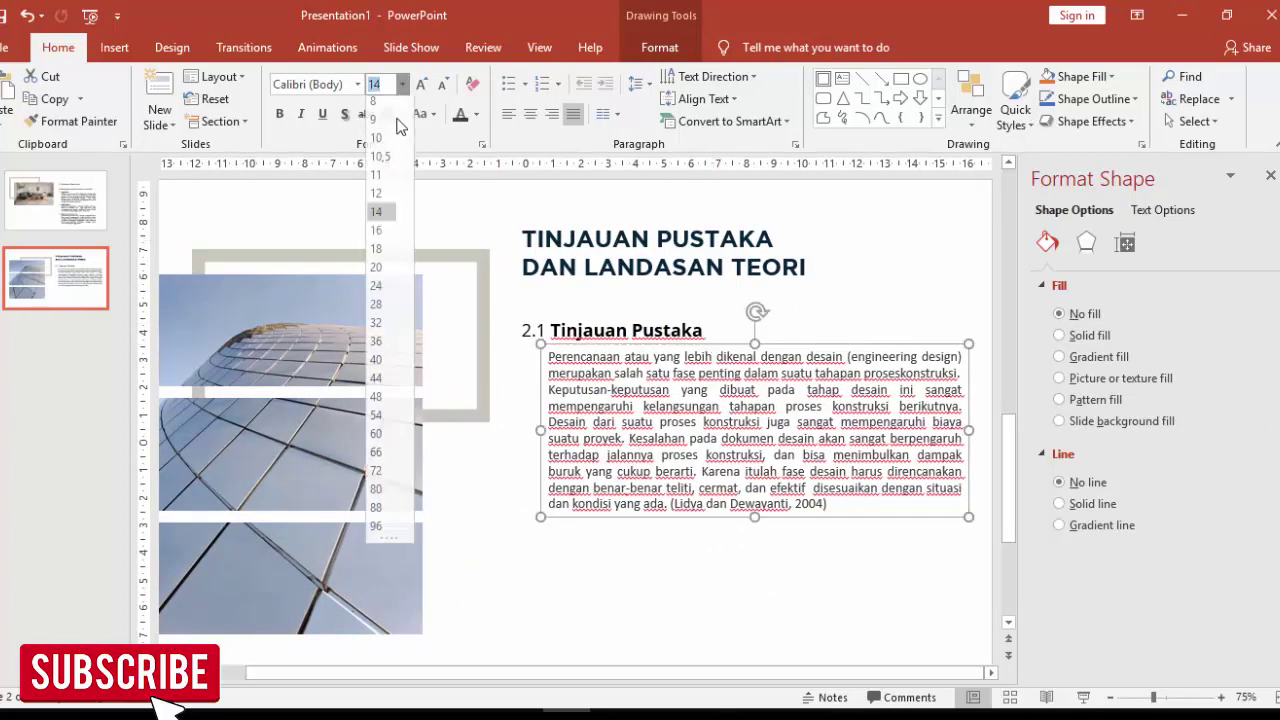
left_click(390, 202)
Step: Copy the whole paragraph and paste a second copy on a new line below it
left_click(620, 401)
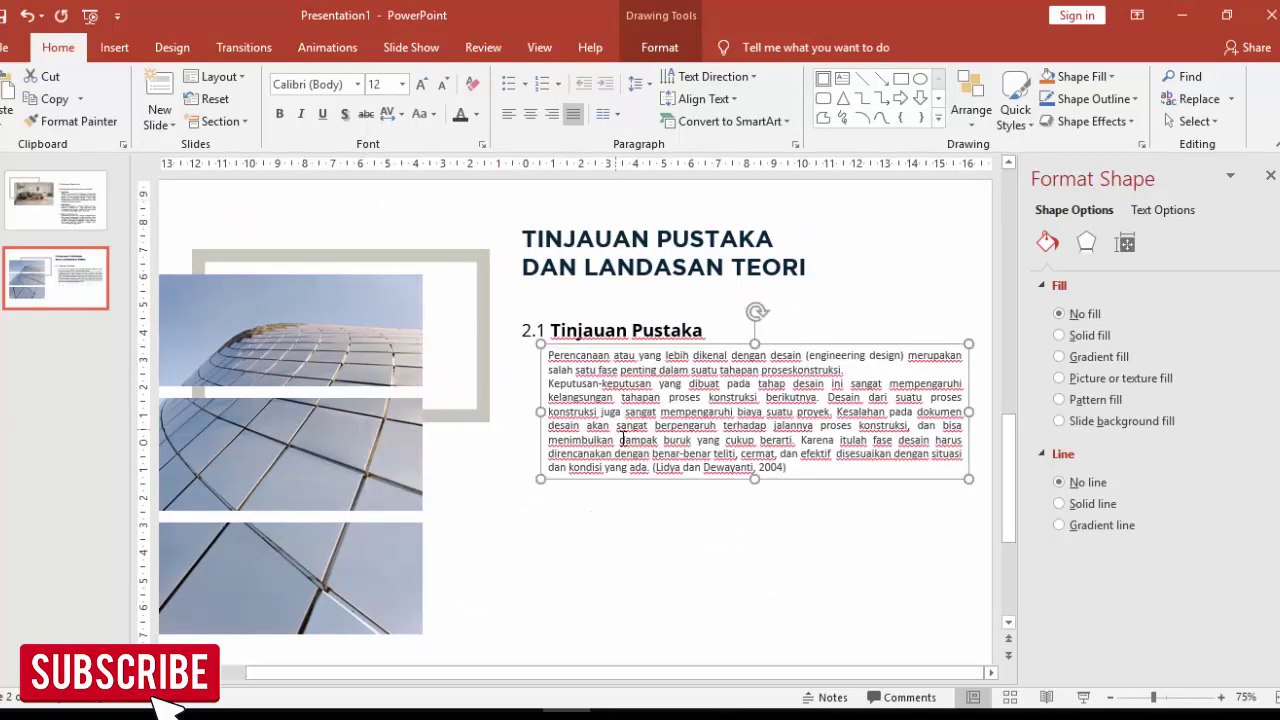
key("ctrl+a")
key("ctrl+c")
key("ctrl+End")
key("Return")
key("ctrl+v")
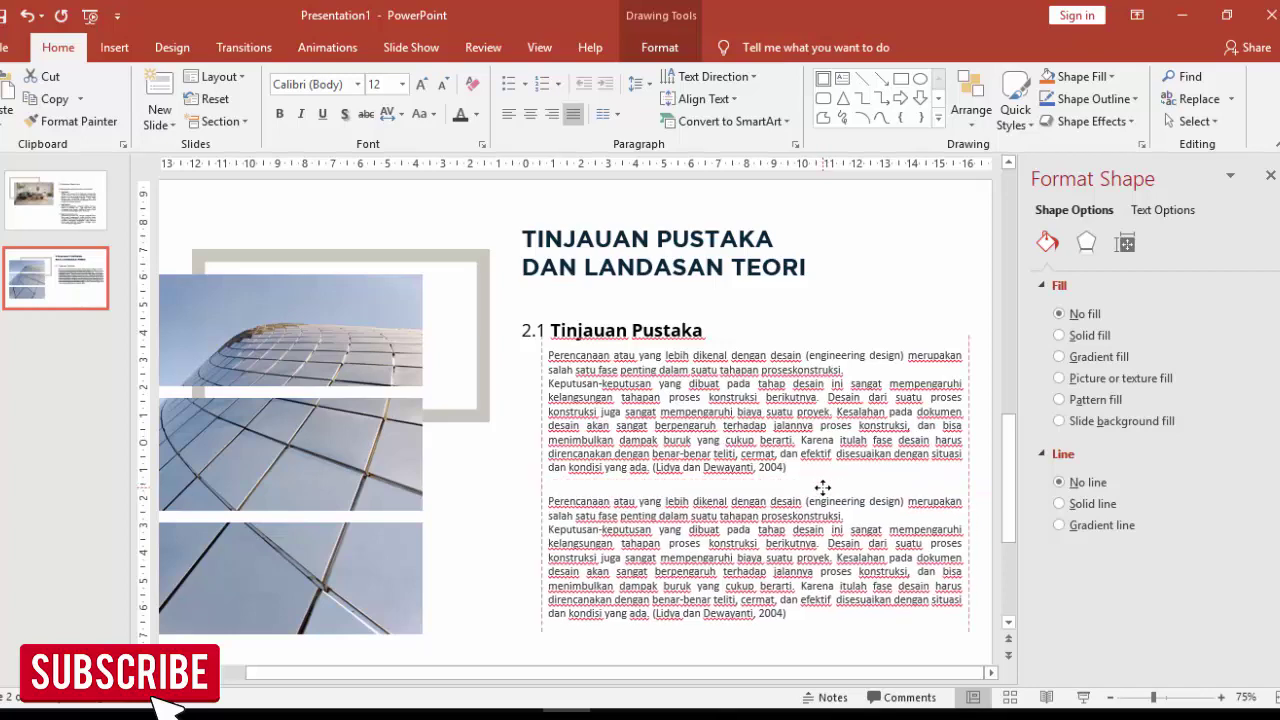
Step: Replace the duplicate with the PDF's 'Seorang konsultan perencana…' paragraph, pasted as unformatted text
left_click(822, 487)
left_click(615, 710)
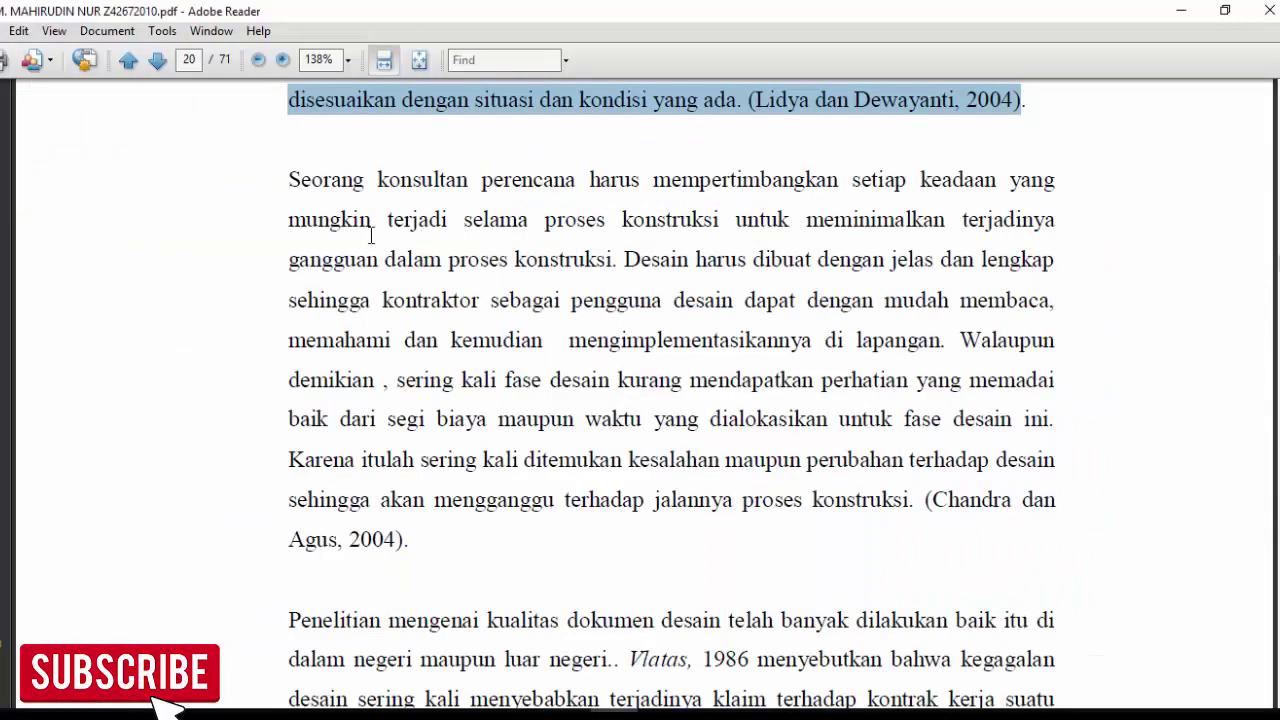
left_click_drag(290, 175, 408, 540)
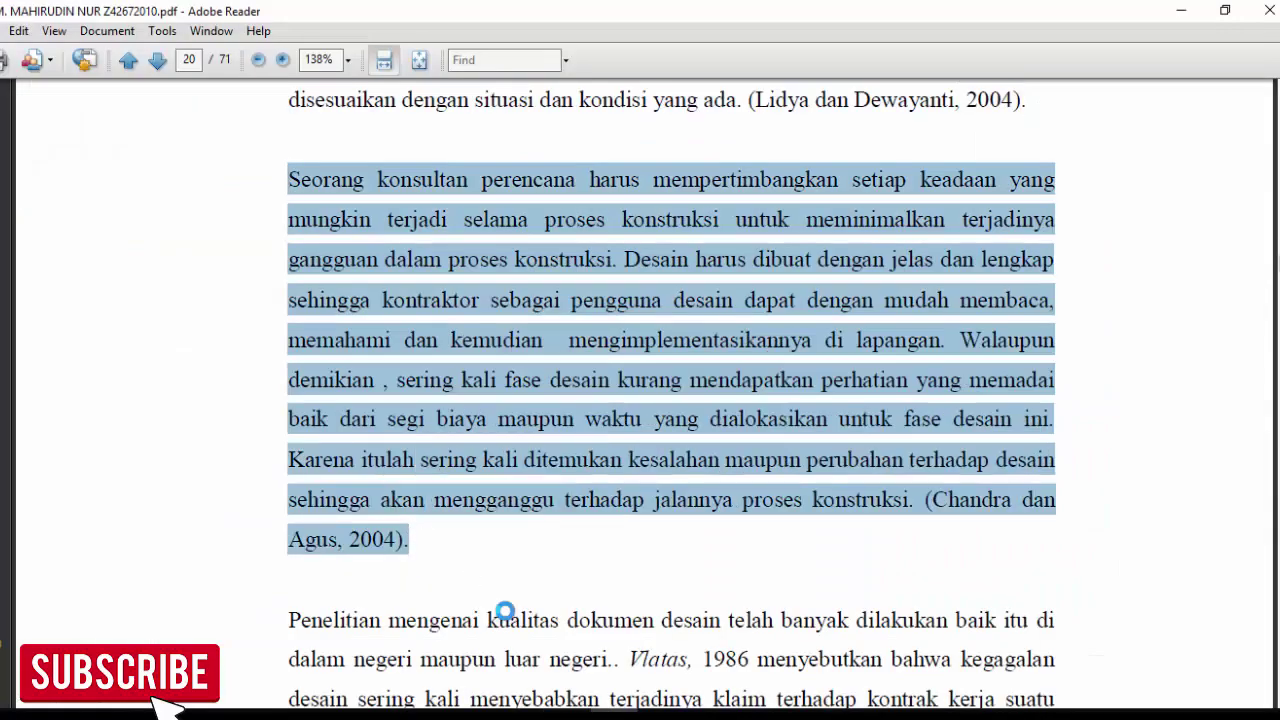
left_click(571, 710)
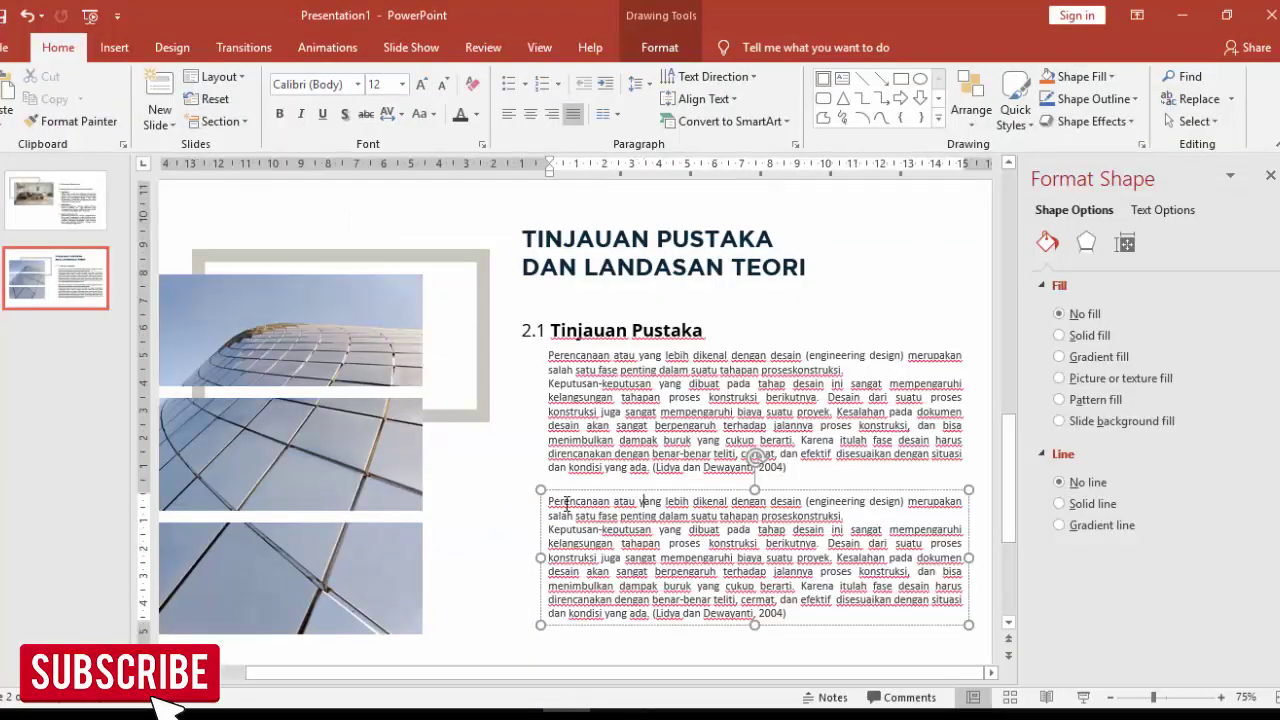
left_click_drag(551, 500, 808, 612)
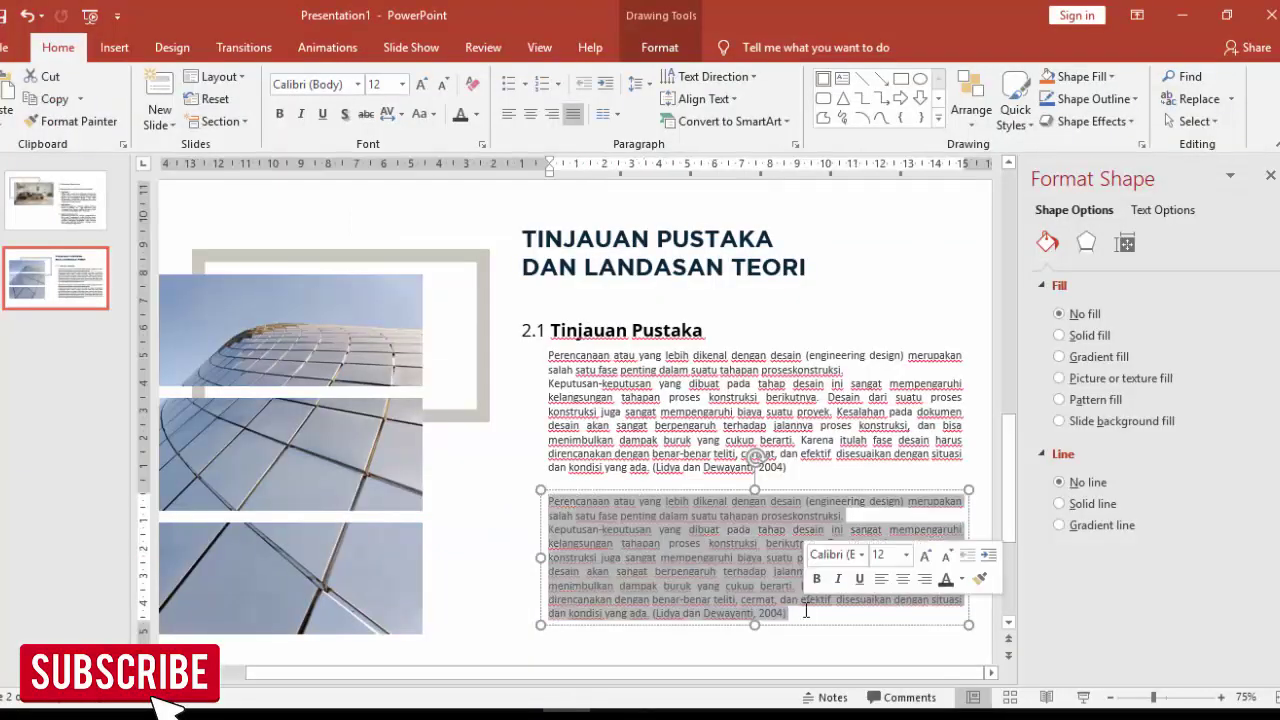
key("Delete")
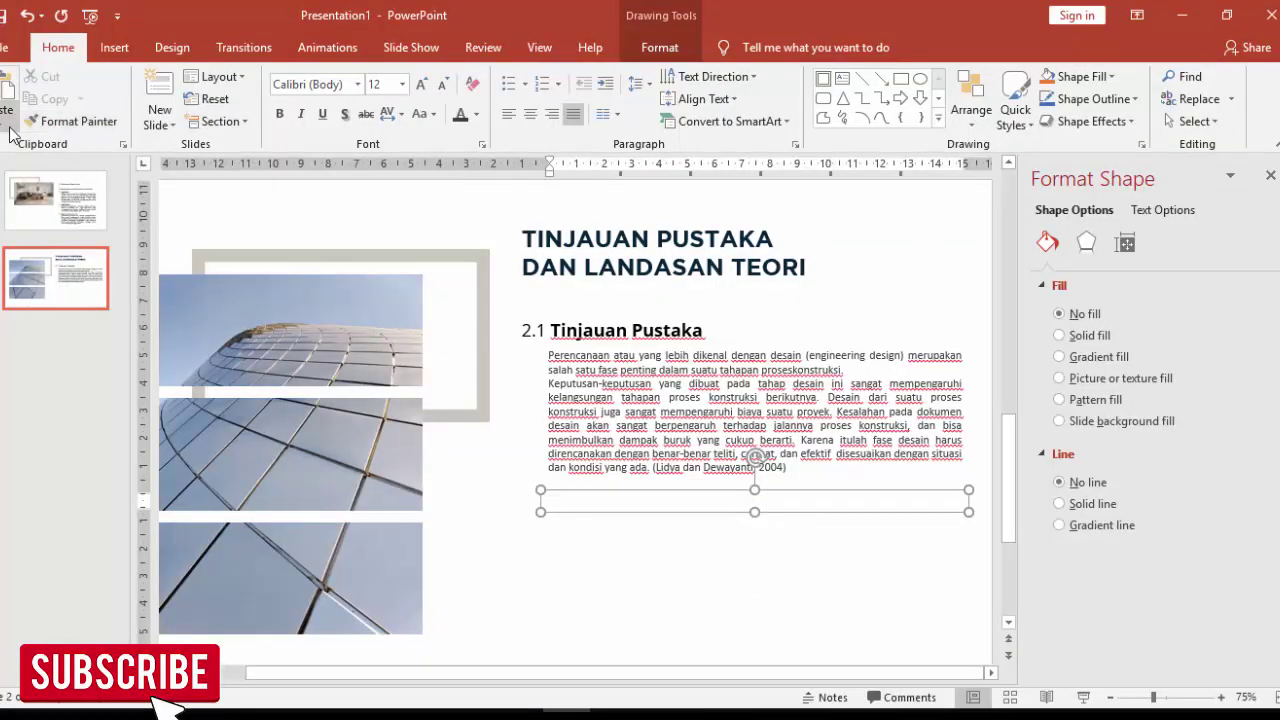
left_click(6, 122)
left_click(14, 205)
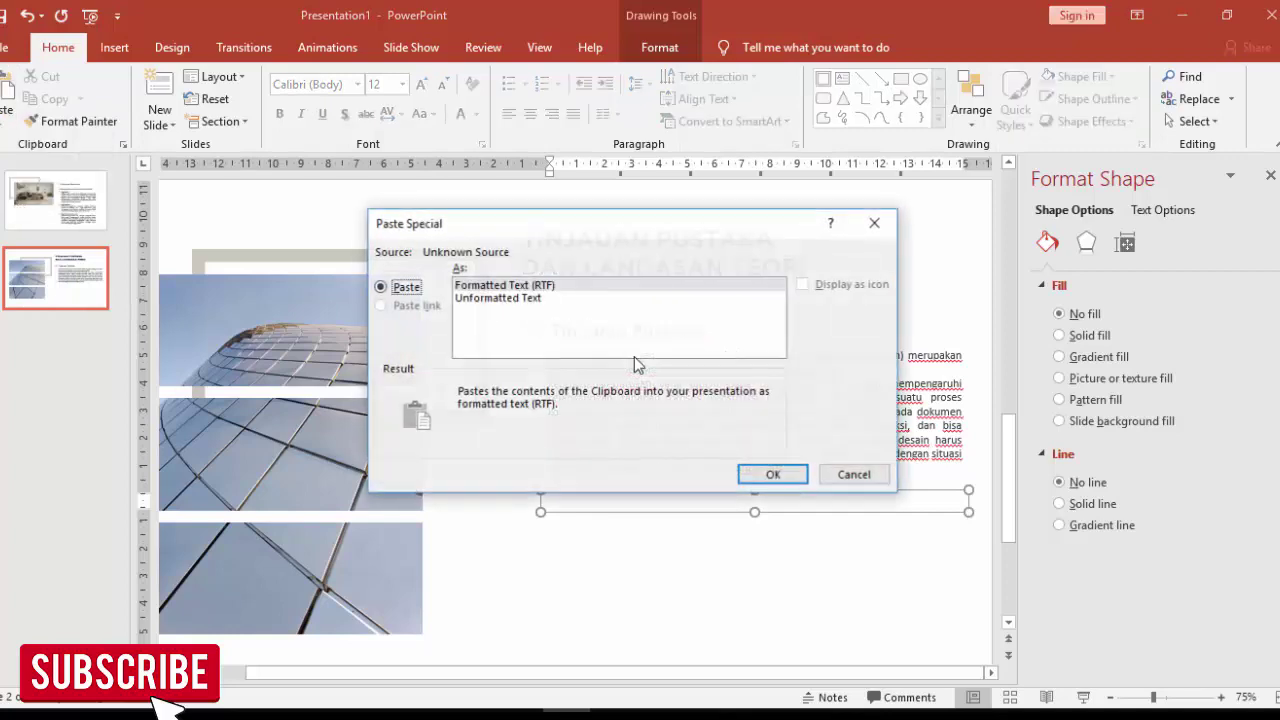
left_click(480, 300)
left_click(763, 474)
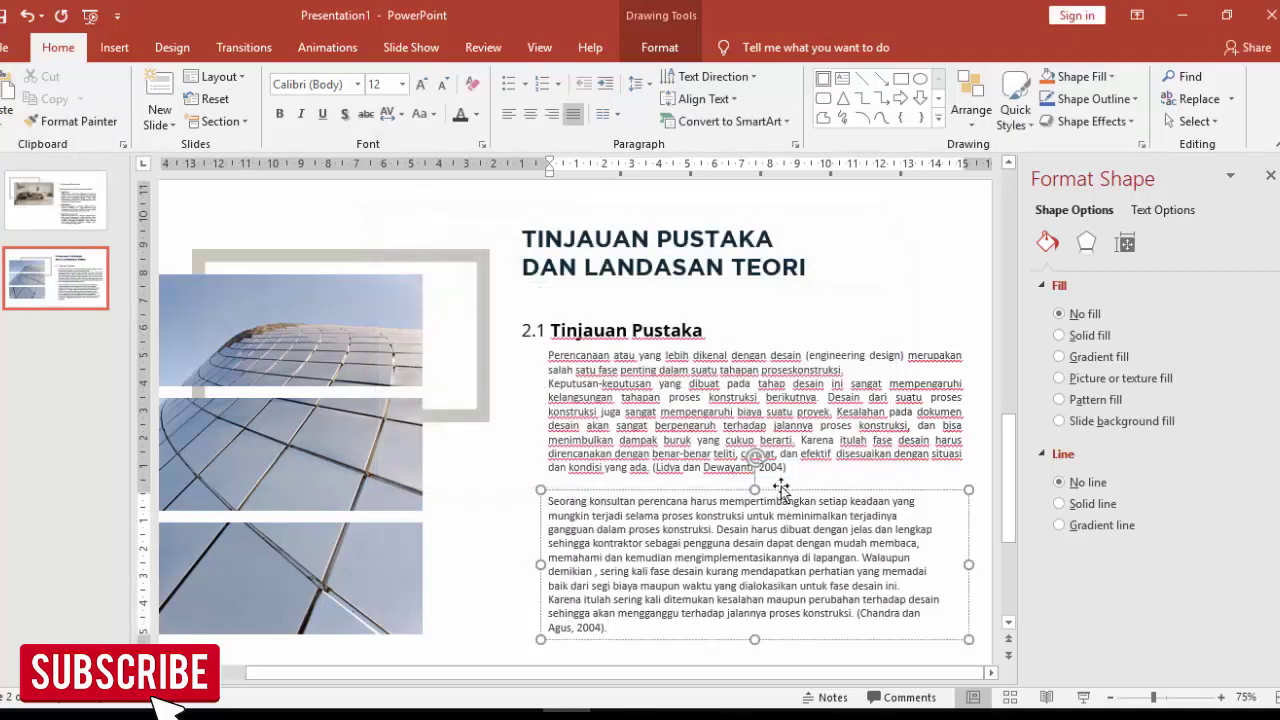
Step: Remove each hard line break in the 'Seorang konsultan perencana…' paragraph, from mungkin through 'Agus, 2004'
left_click(781, 487)
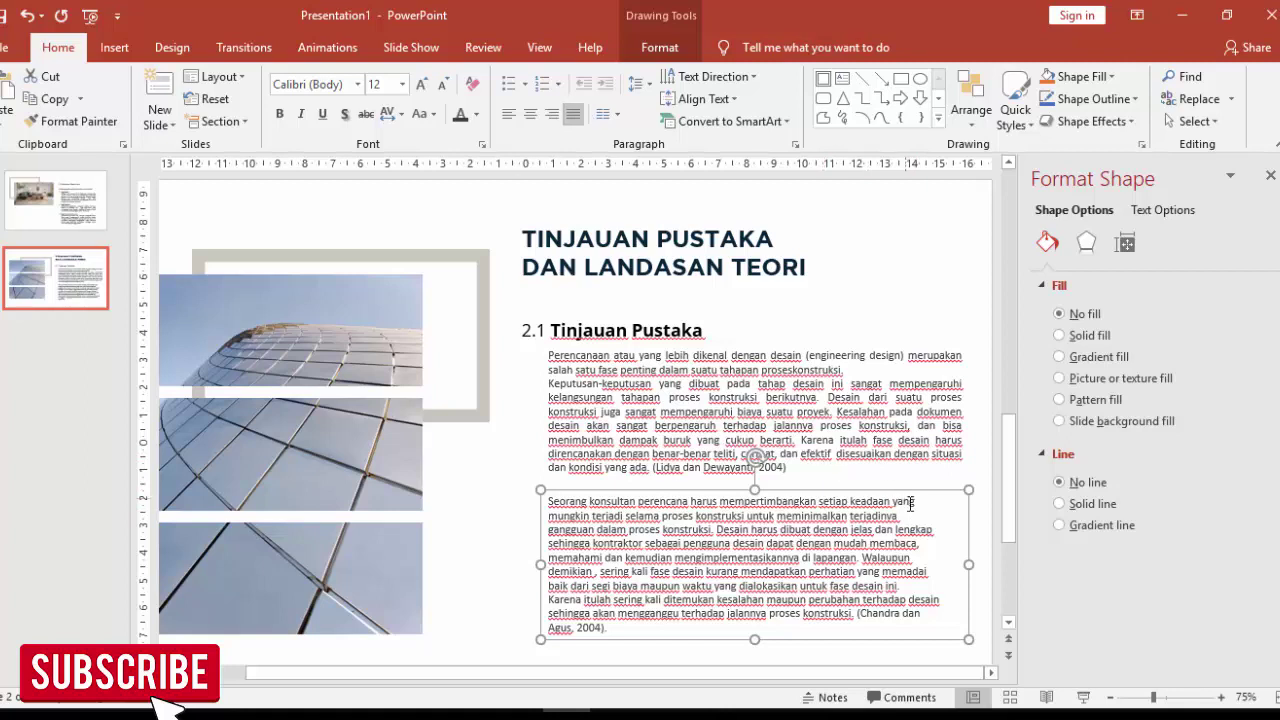
left_click(926, 503)
key("Delete")
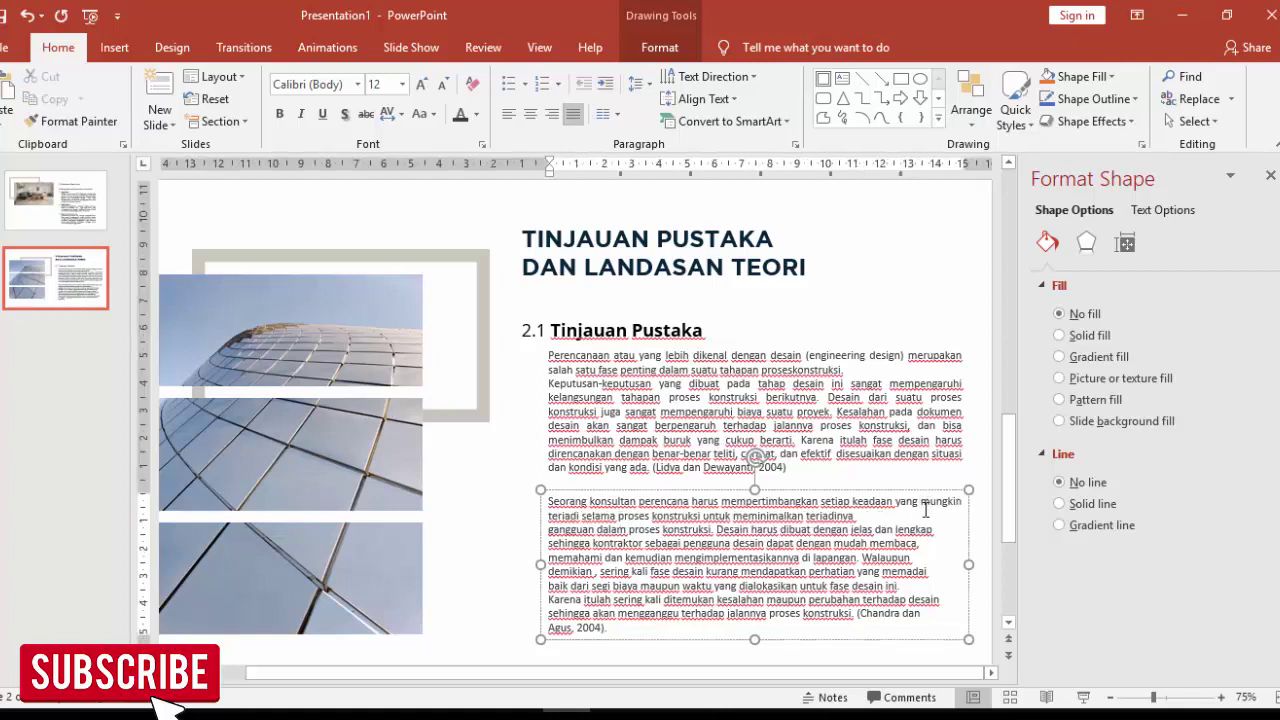
key("Down")
key("Delete")
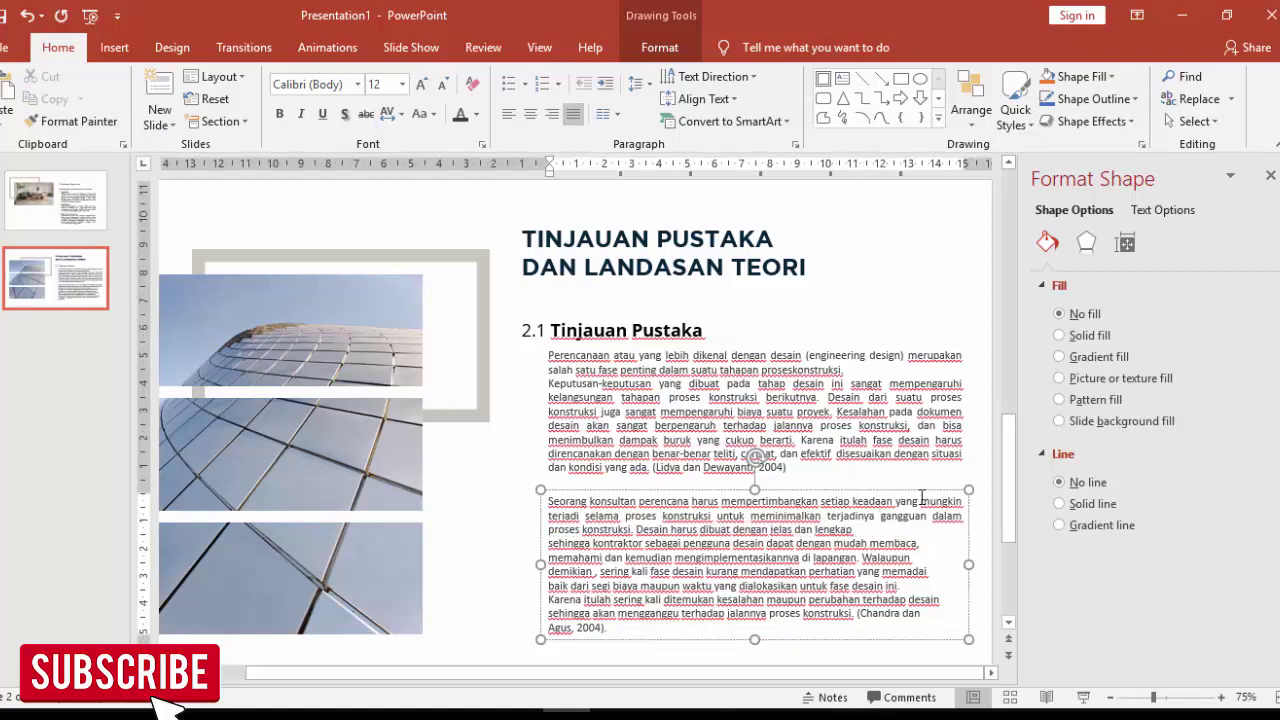
key("Down")
key("Delete")
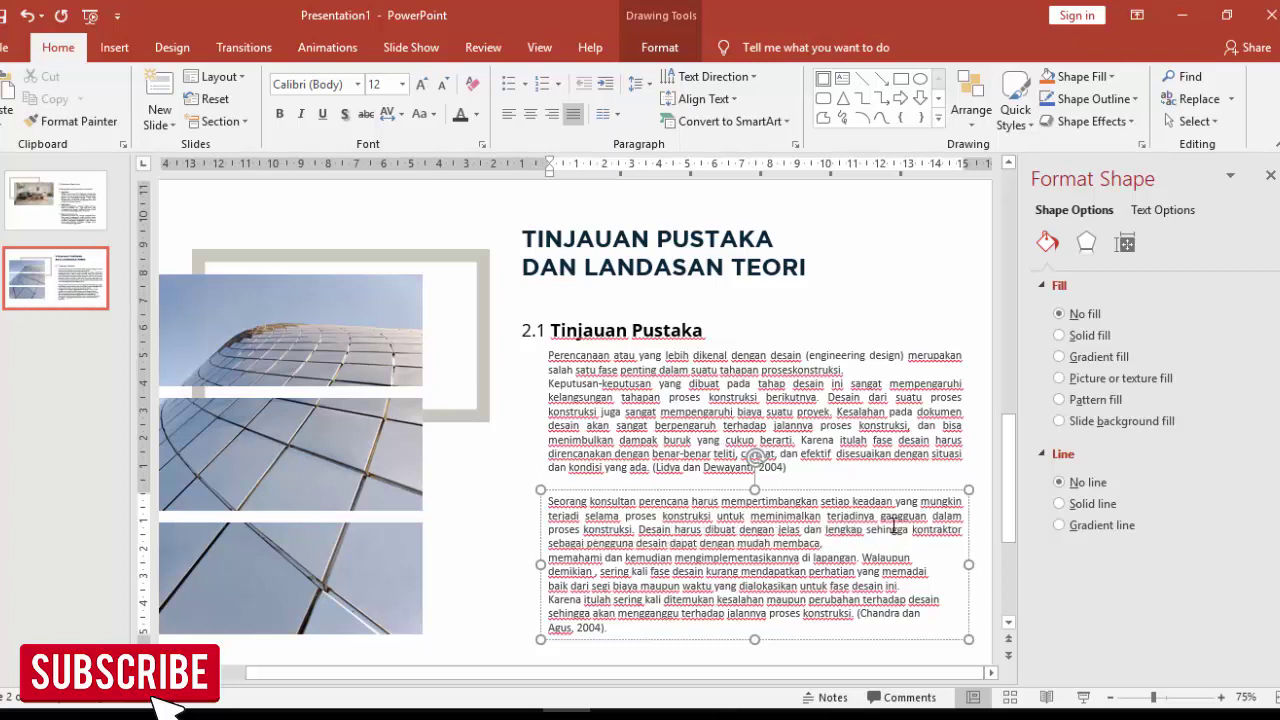
key("Delete")
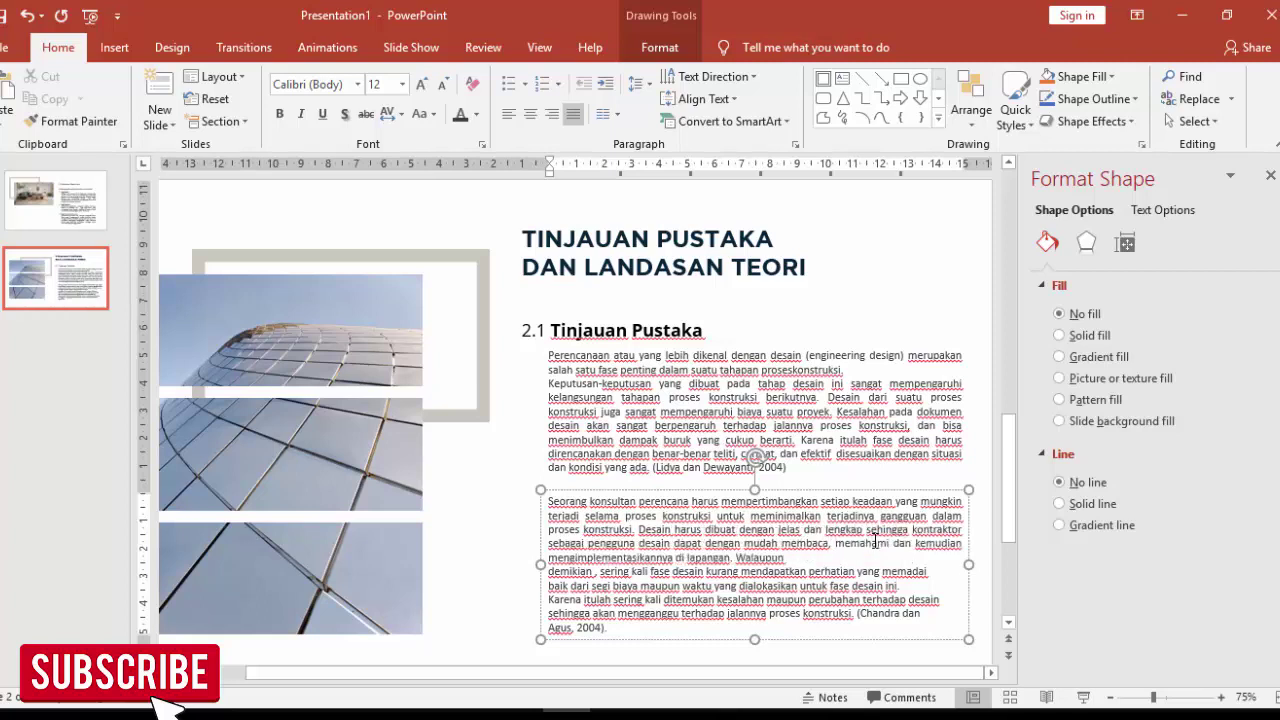
key("Delete")
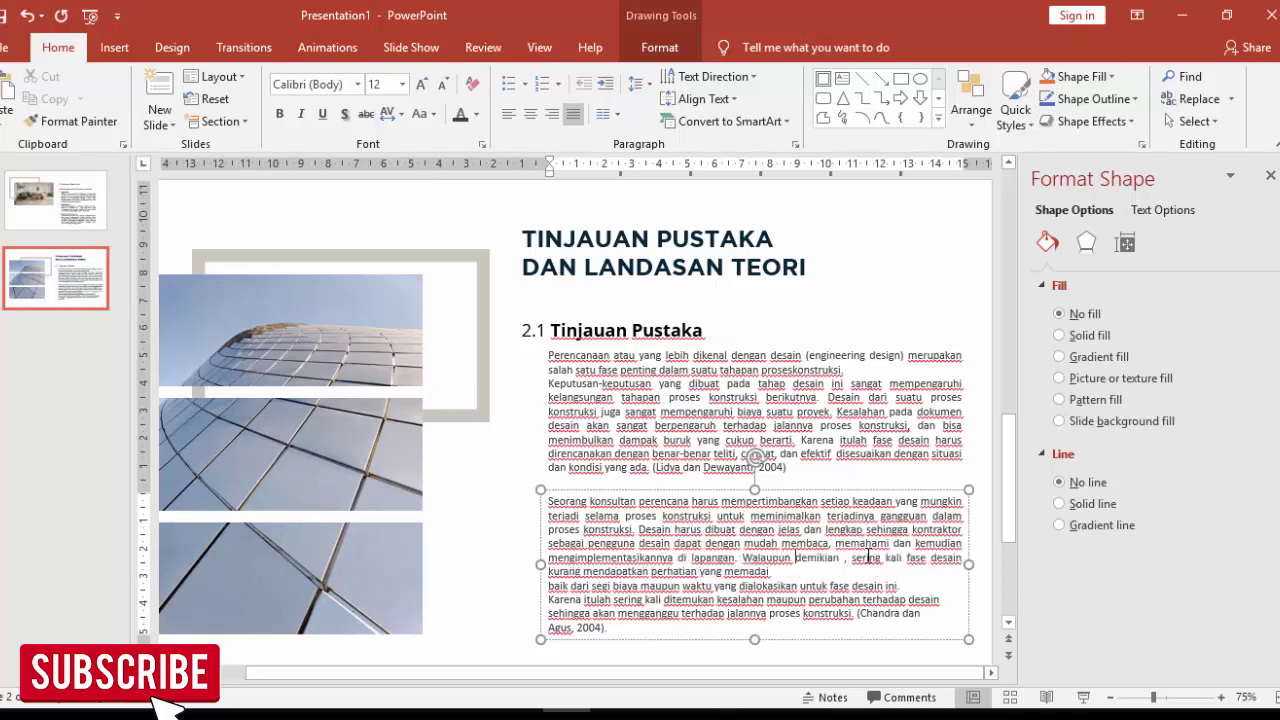
key("Delete")
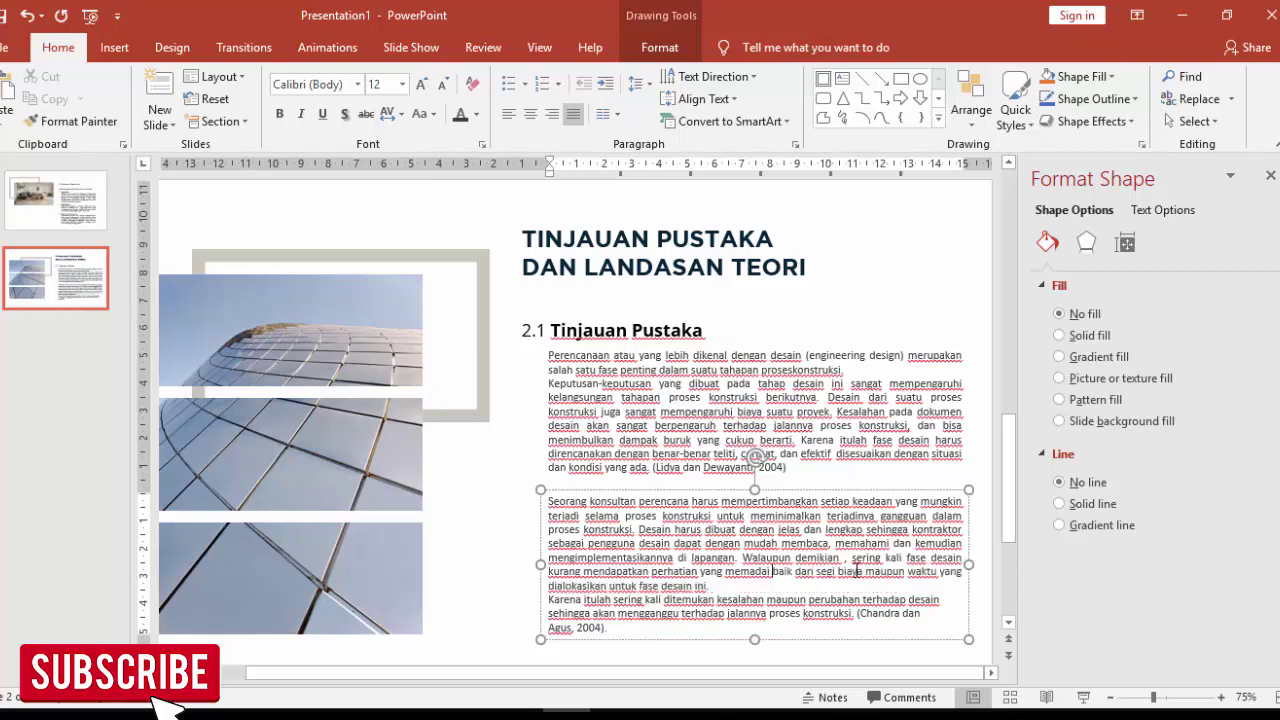
key("Delete")
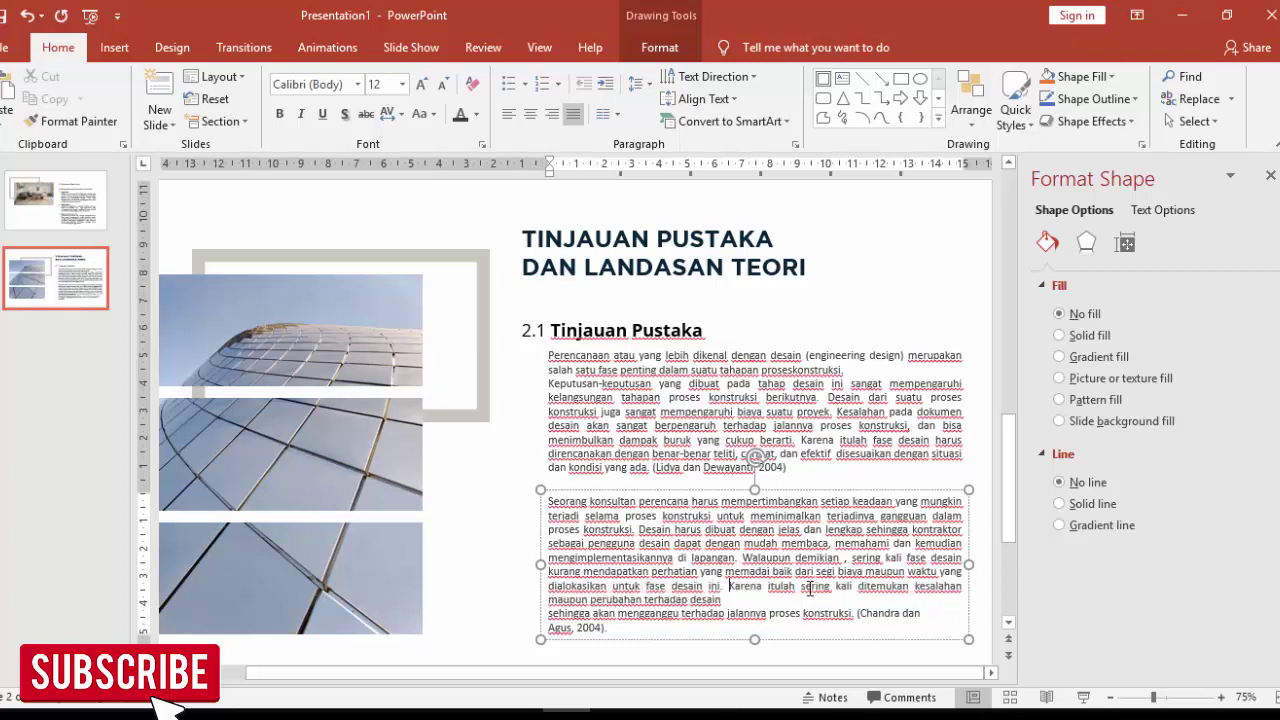
key("Delete")
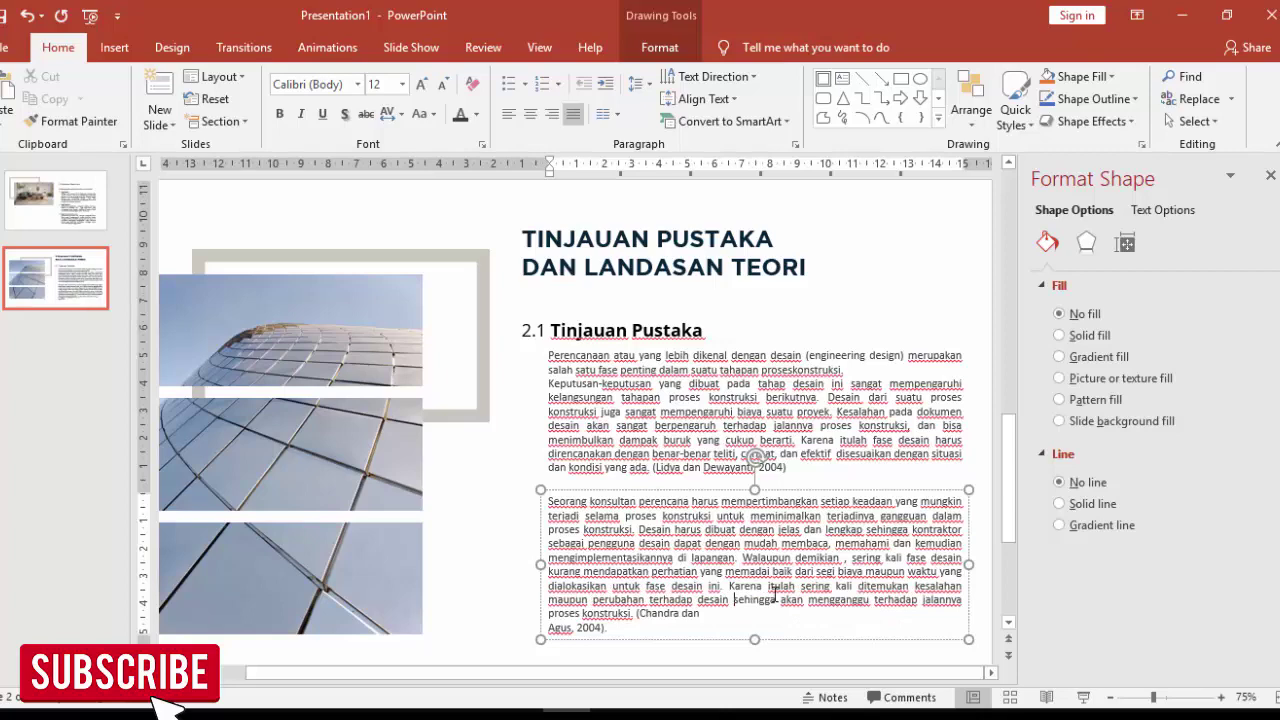
key("Delete")
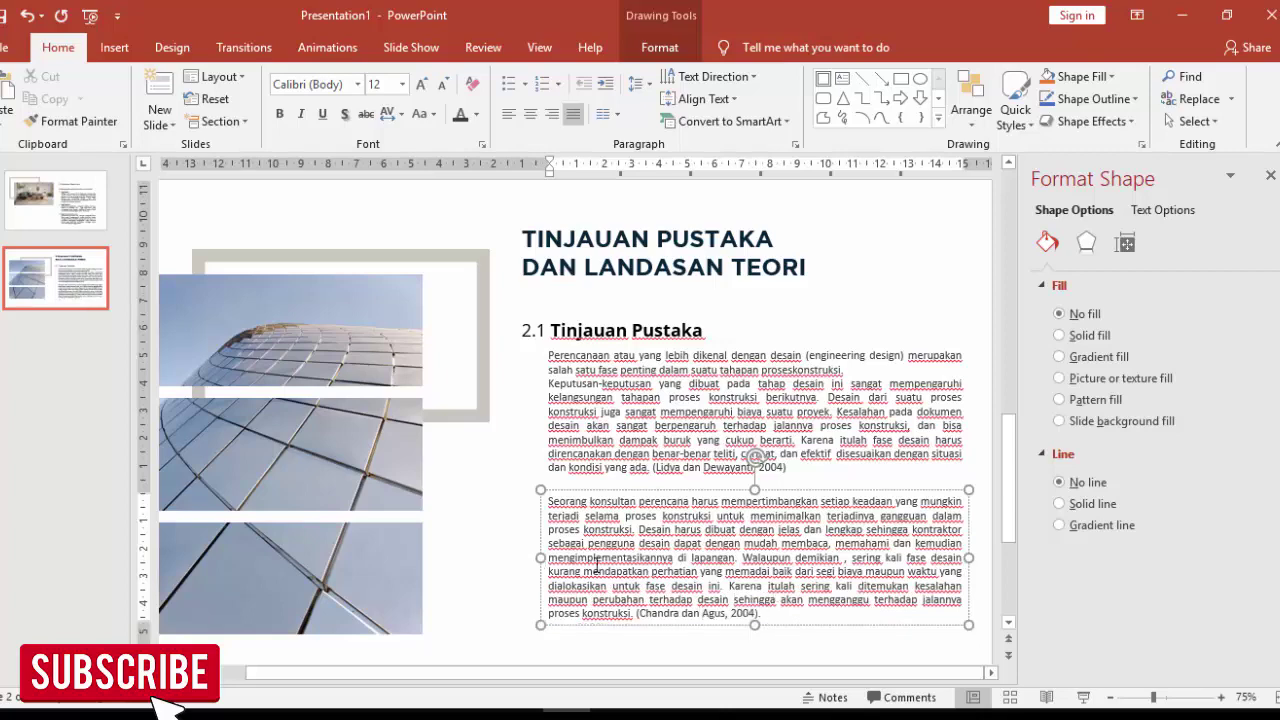
left_click(492, 472)
scroll(605, 497, "down", 1, "ctrl")
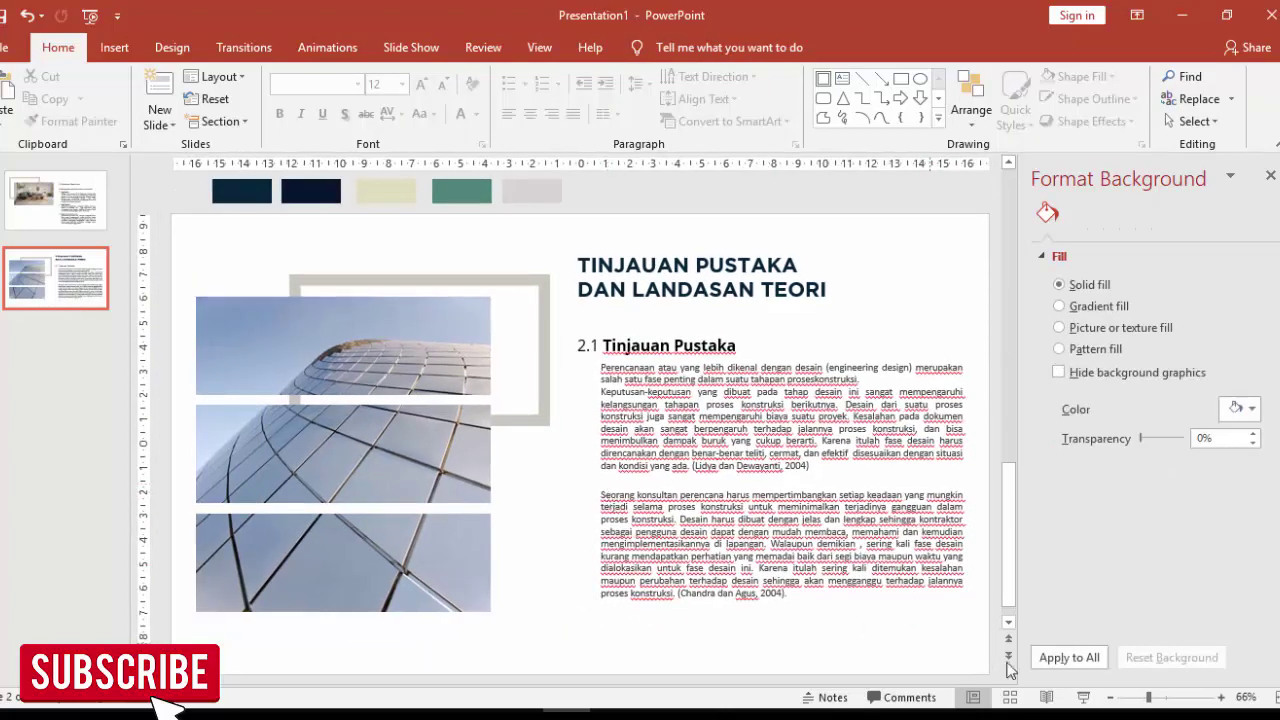
Step: Preview slide 2 full screen as a slide show, then nudge the gray frame slightly up
left_click(1083, 697)
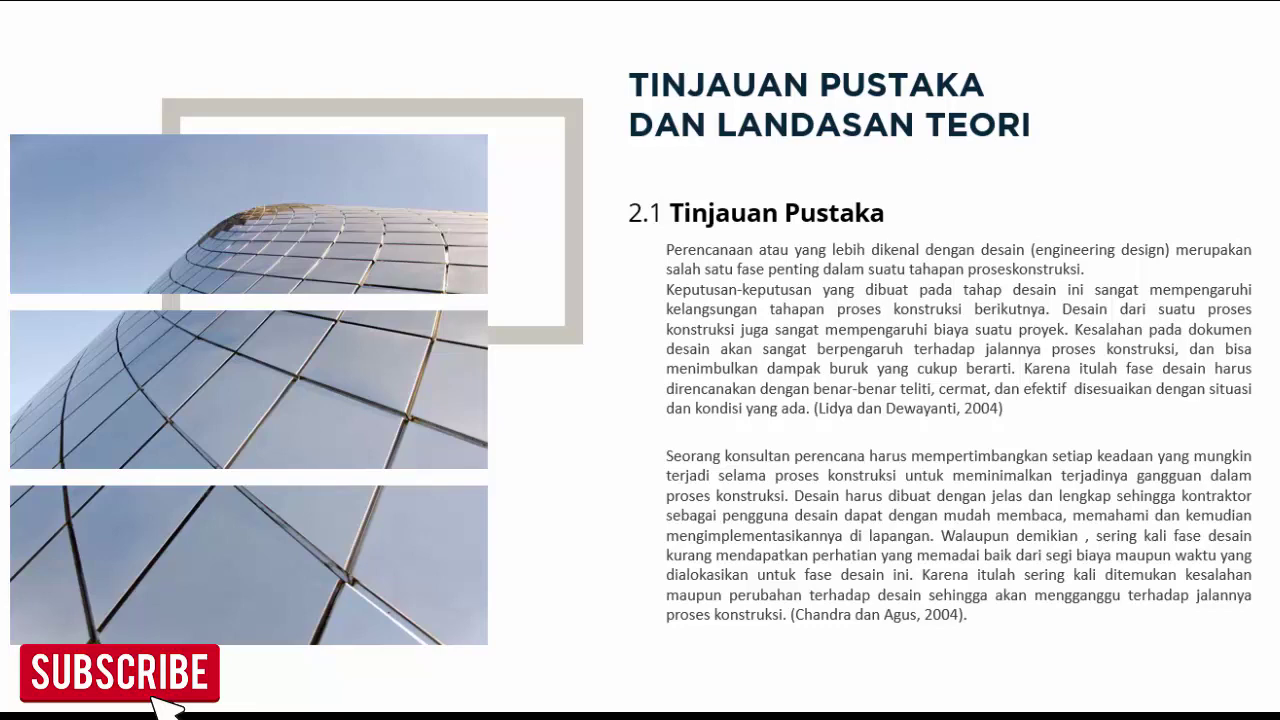
key("Escape")
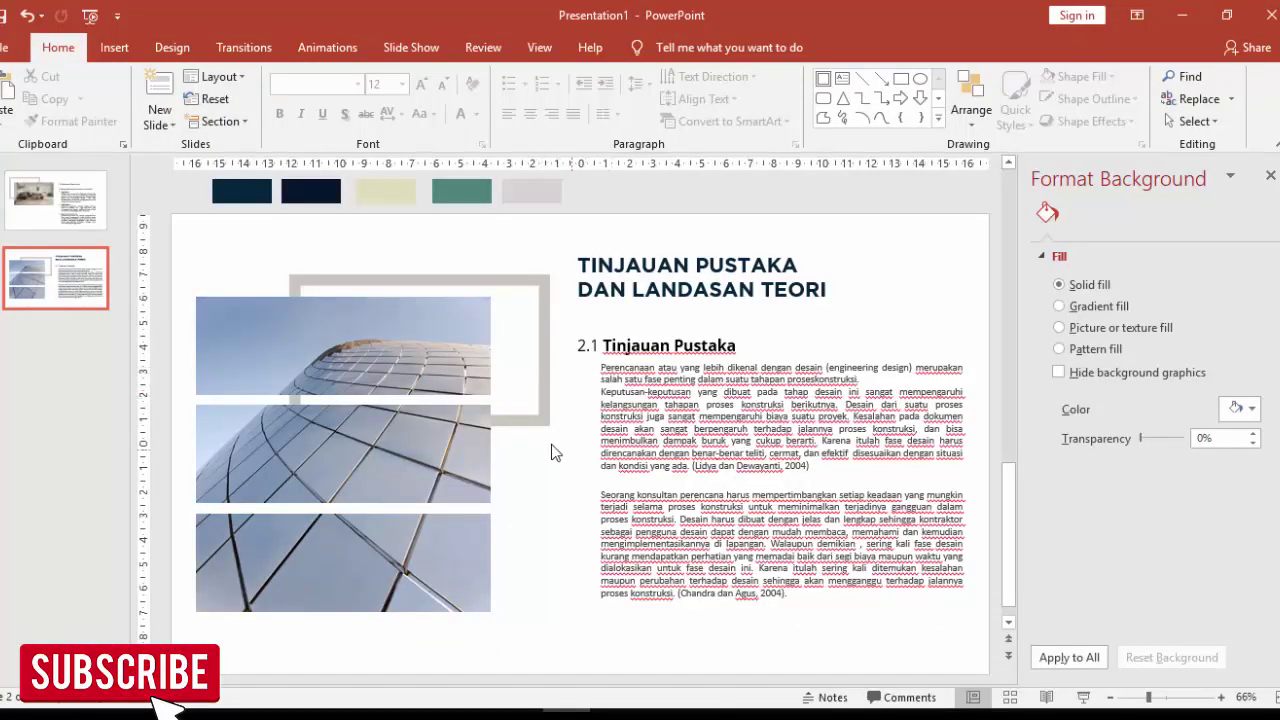
left_click_drag(539, 319, 535, 309)
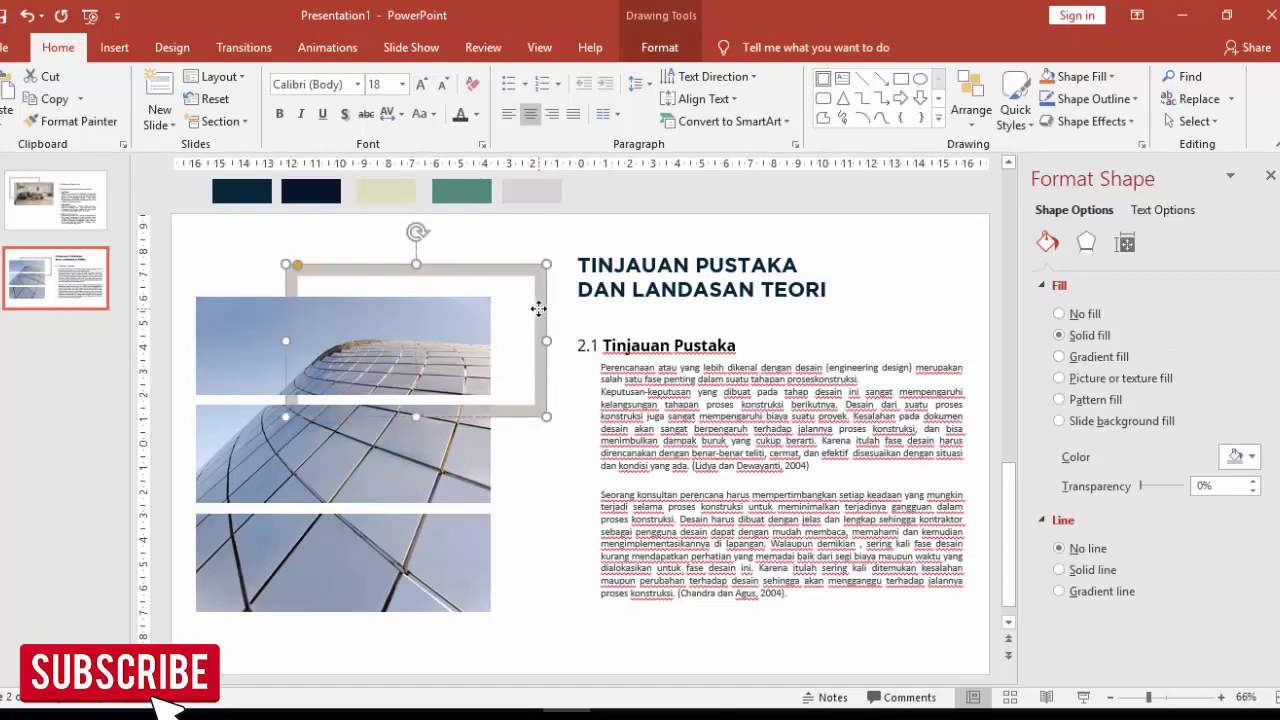
Step: Scroll the PDF down to review section 2.2 Landasan Teori, then return to the presentation
key("alt+Tab")
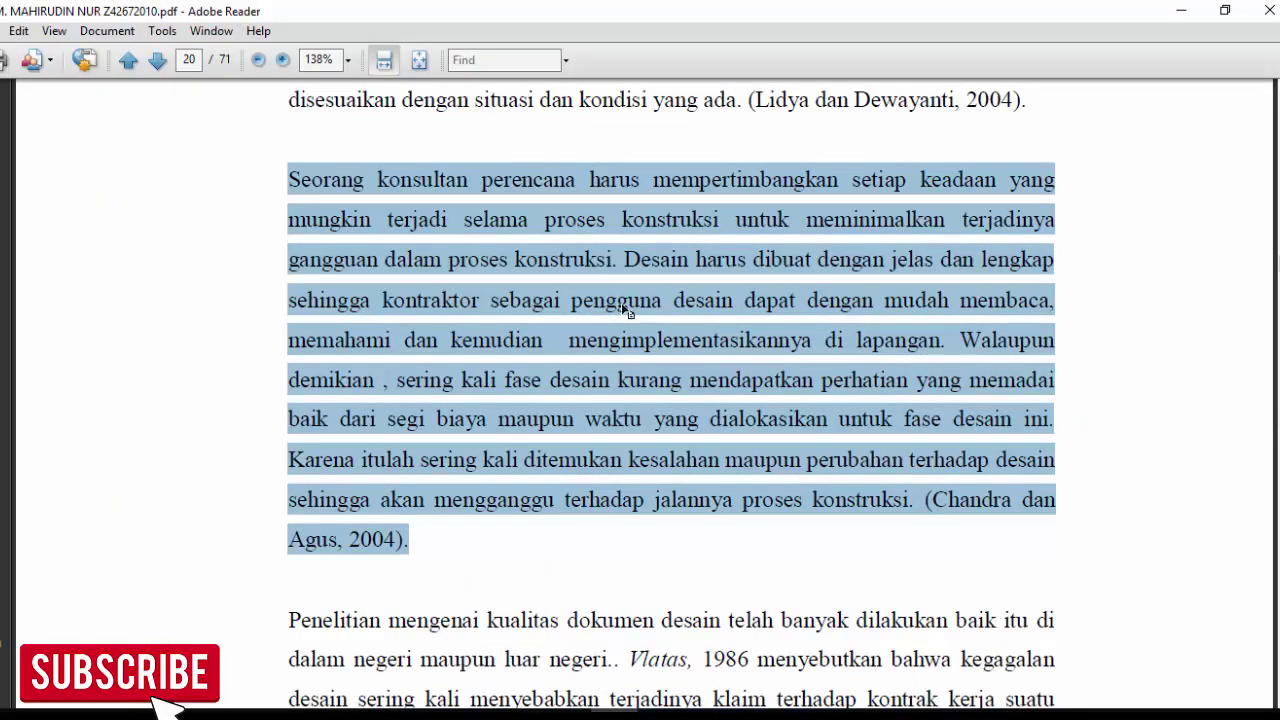
scroll(625, 310, "down", 3)
scroll(622, 300, "down", 4)
scroll(618, 285, "down", 5)
scroll(612, 266, "down", 3)
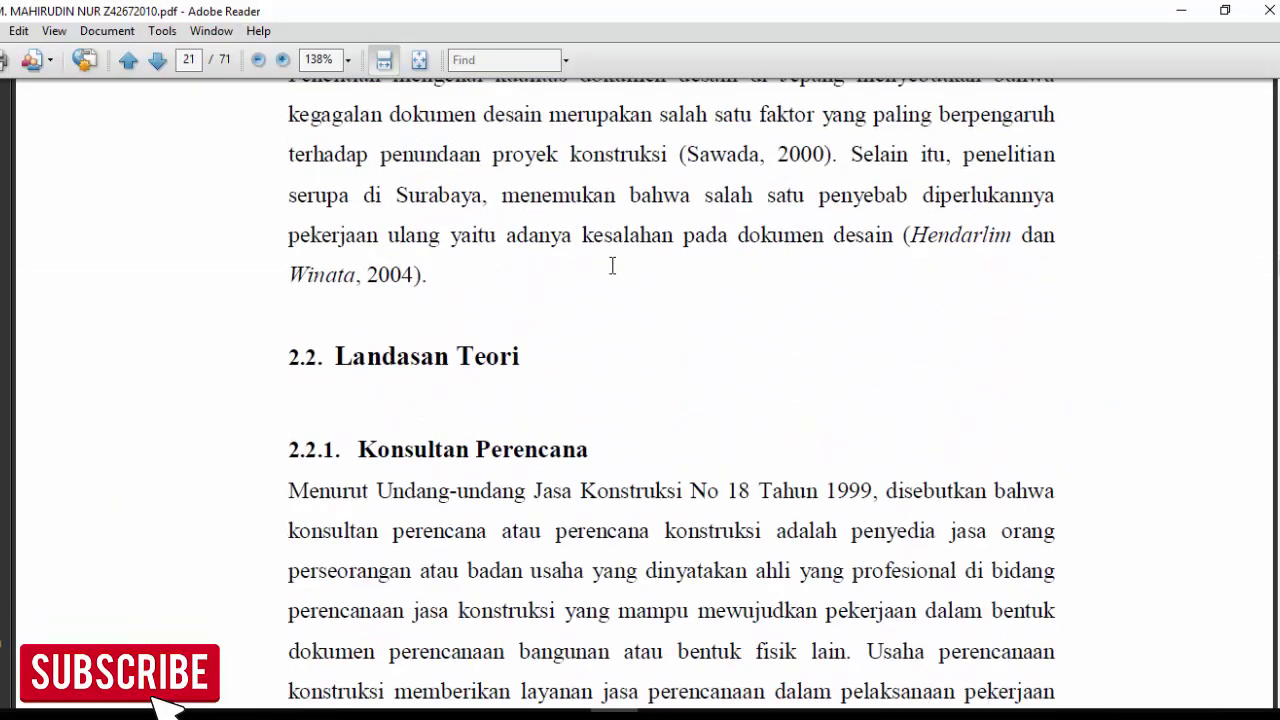
scroll(612, 266, "down", 3)
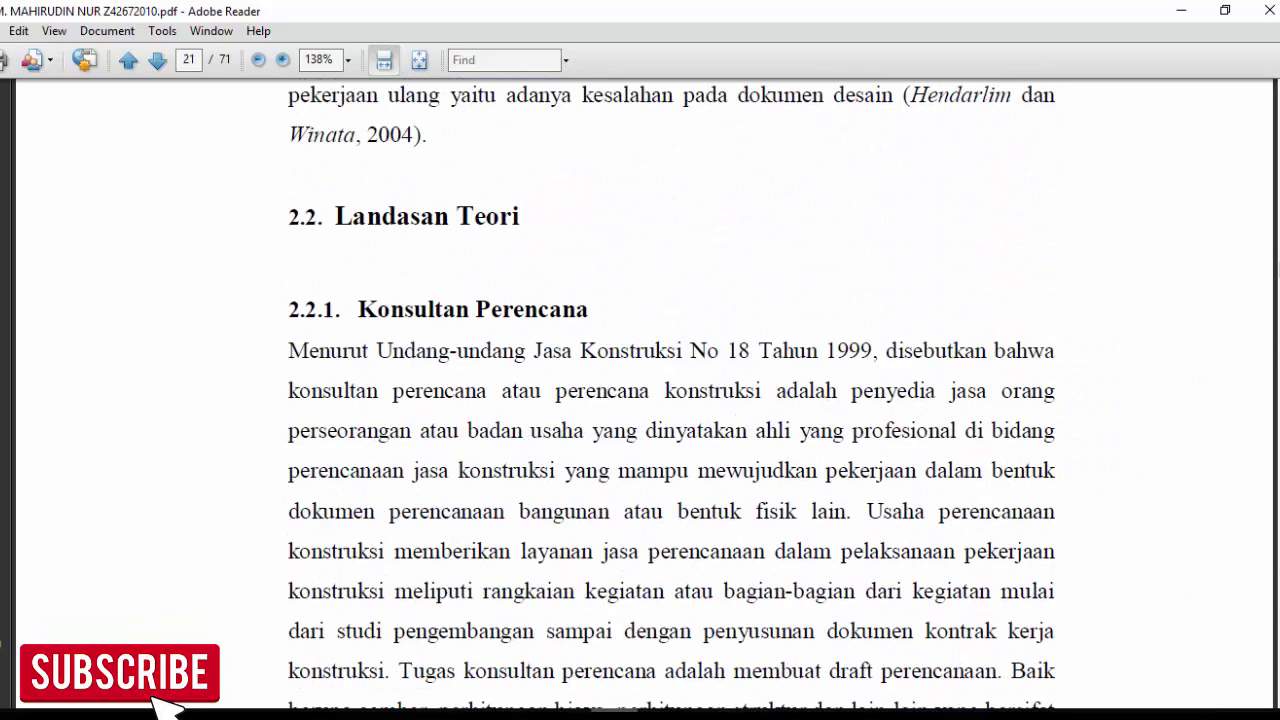
left_click(580, 640)
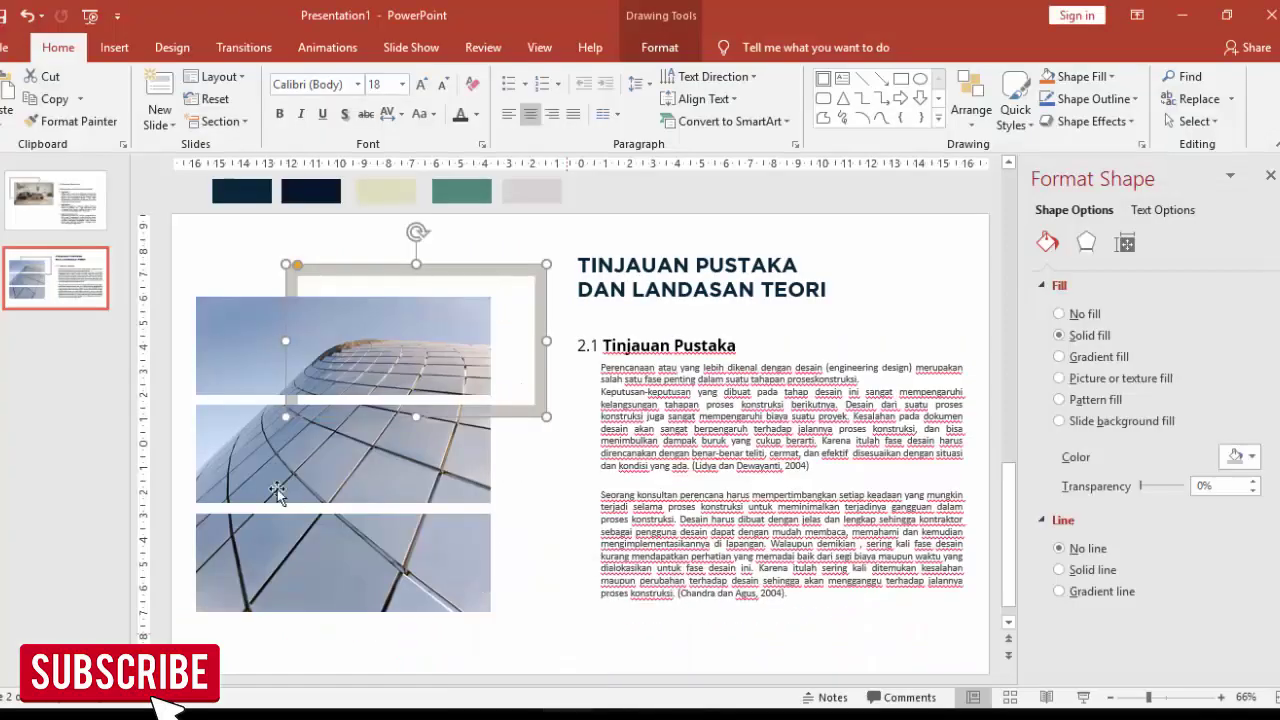
Step: Insert a new slide 3 after slide 2 and delete its title and content placeholders
left_click(58, 324)
right_click(58, 324)
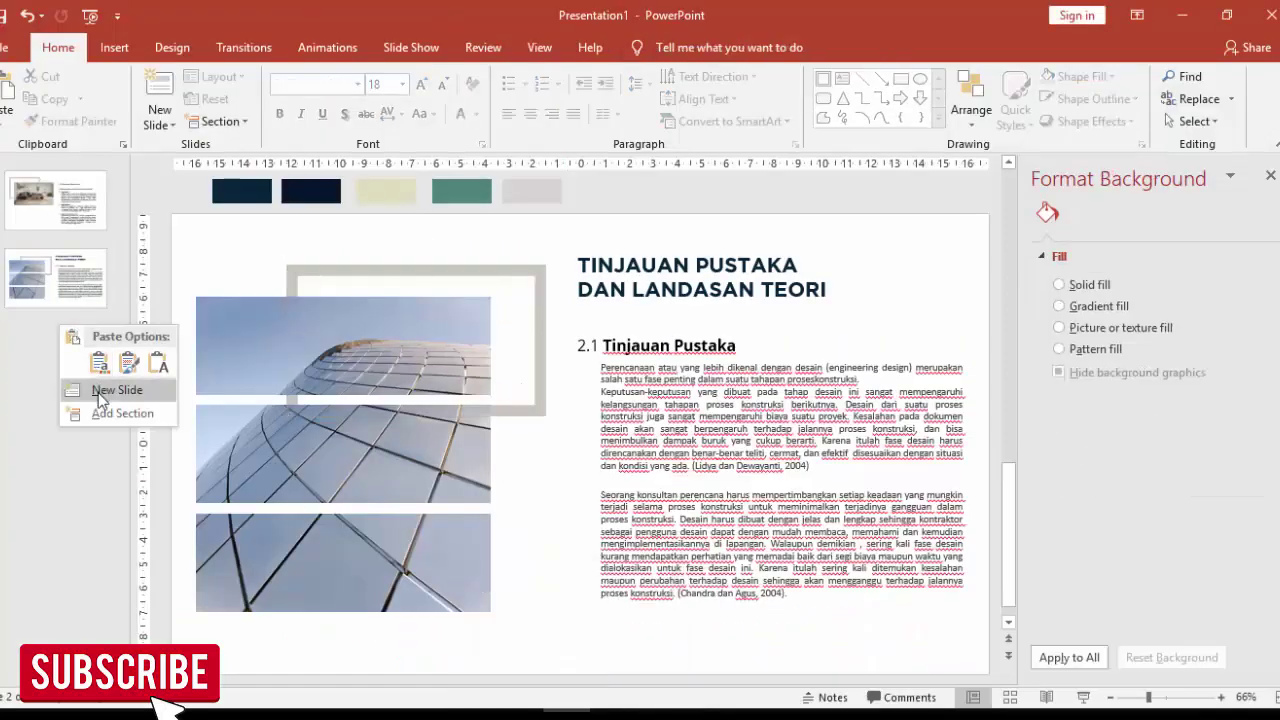
left_click(100, 389)
left_click(680, 224)
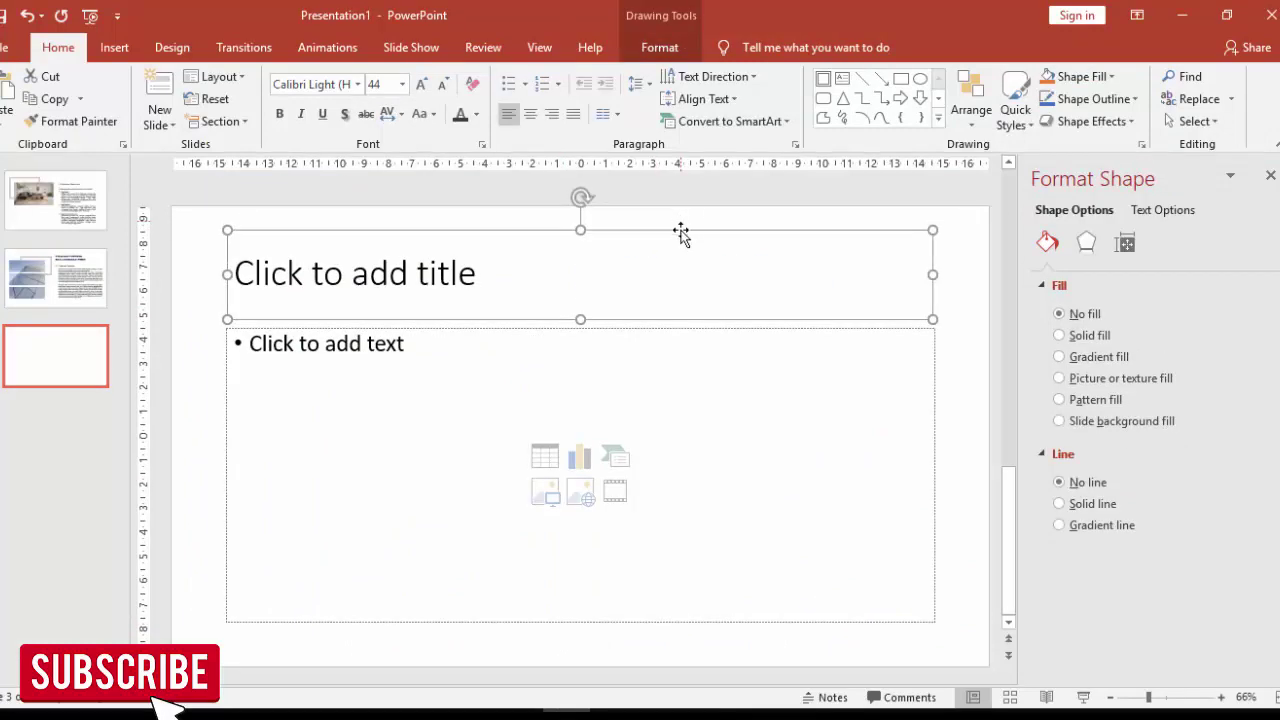
key("Delete")
left_click(684, 316)
key("Delete")
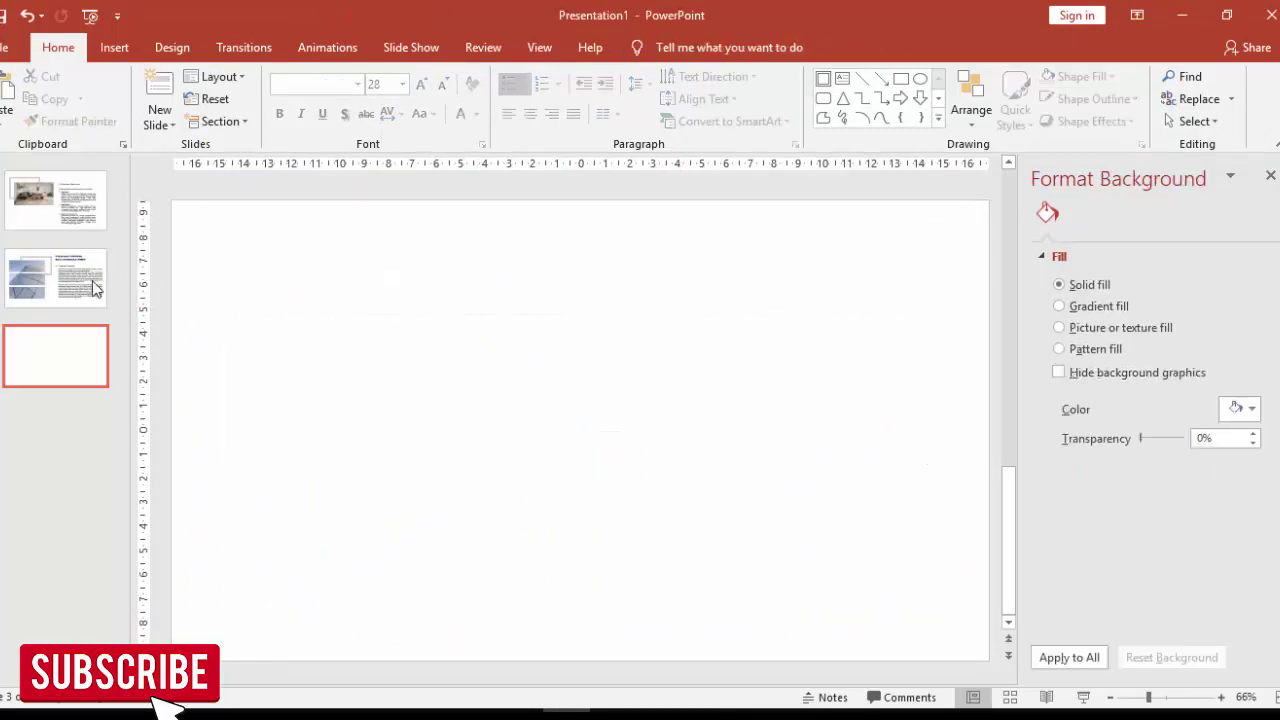
Step: Copy the five colour swatches from slide 2 and paste them onto slide 3
key("Page_Up")
left_click(245, 192)
left_click(310, 191, "shift")
left_click(386, 191, "shift")
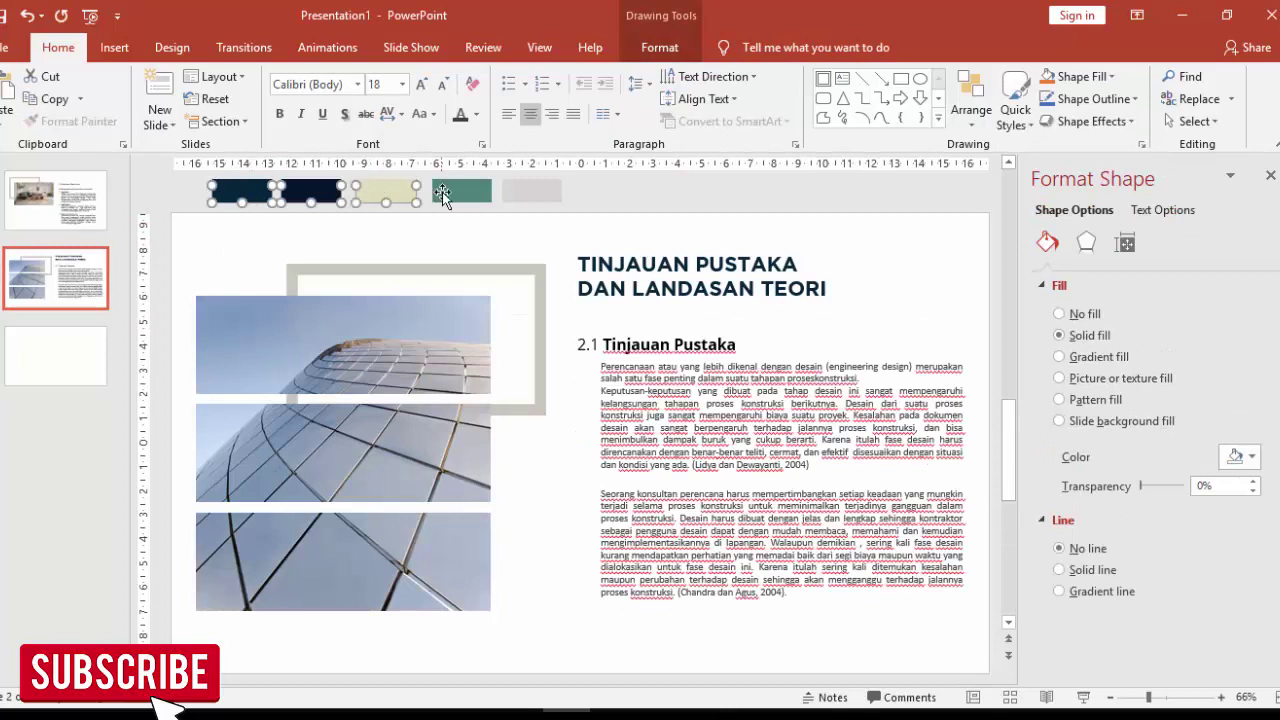
left_click(461, 191, "shift")
left_click(528, 195, "shift")
key("ctrl+c")
left_click(94, 349)
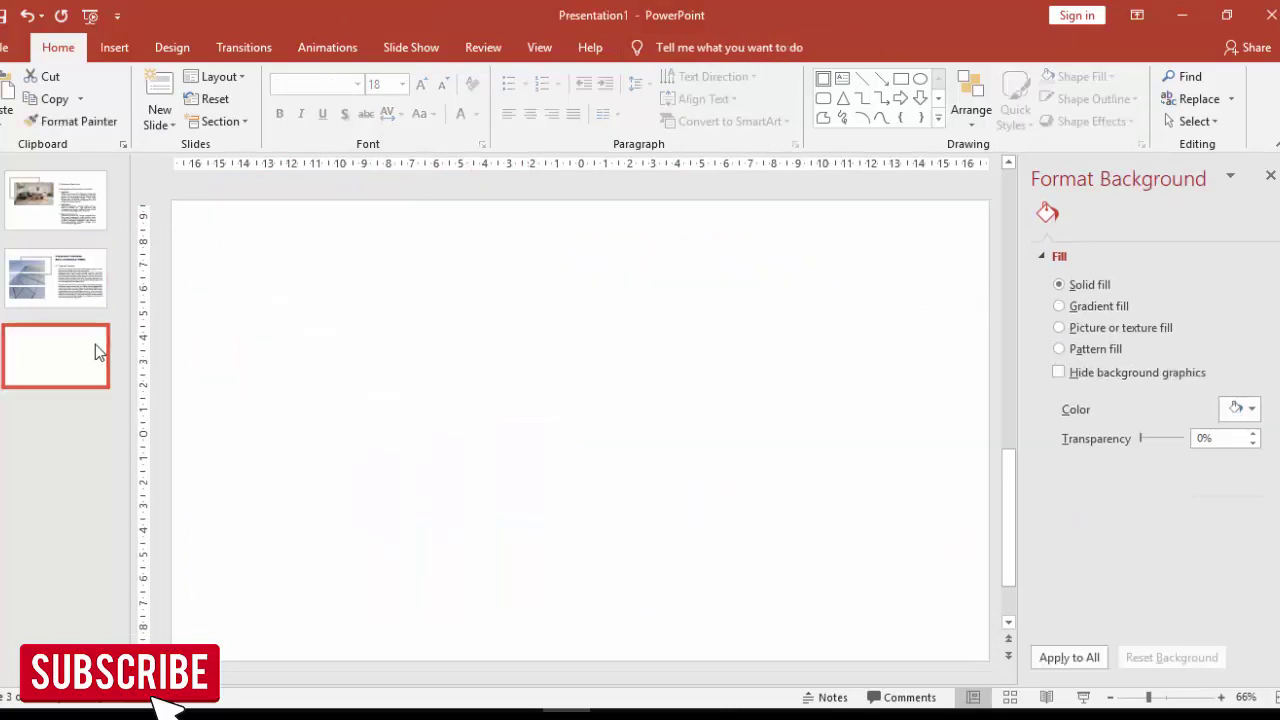
key("ctrl+v")
left_click(704, 259)
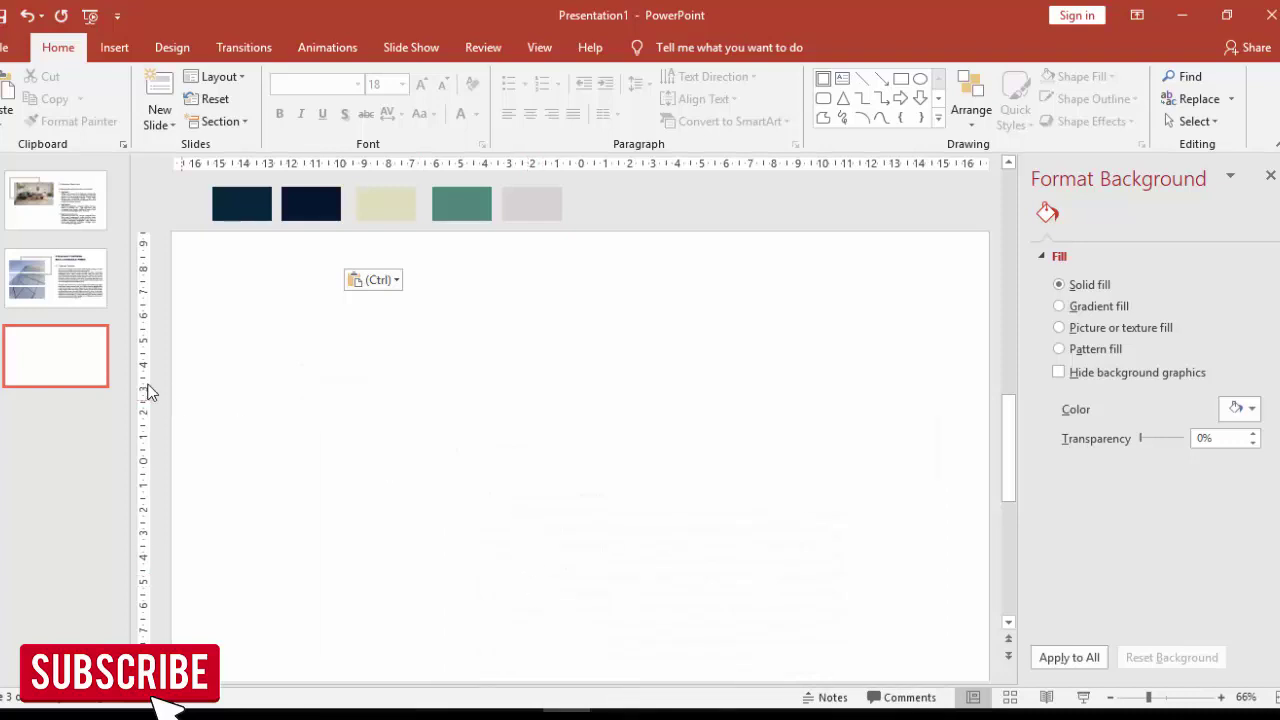
Step: Paste slide 2's '2.1 Tinjauan Pustaka' heading and body paragraph onto blank slide 3
left_click(91, 294)
left_click(576, 362)
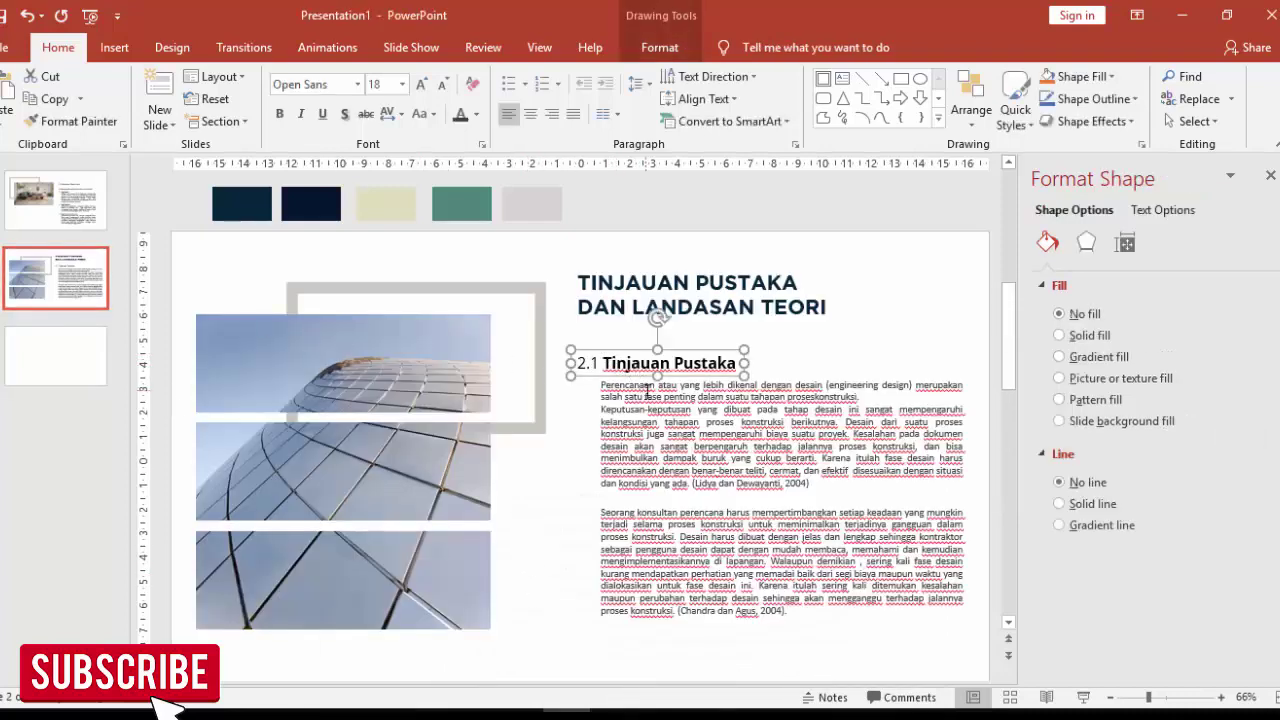
left_click(644, 388, "shift")
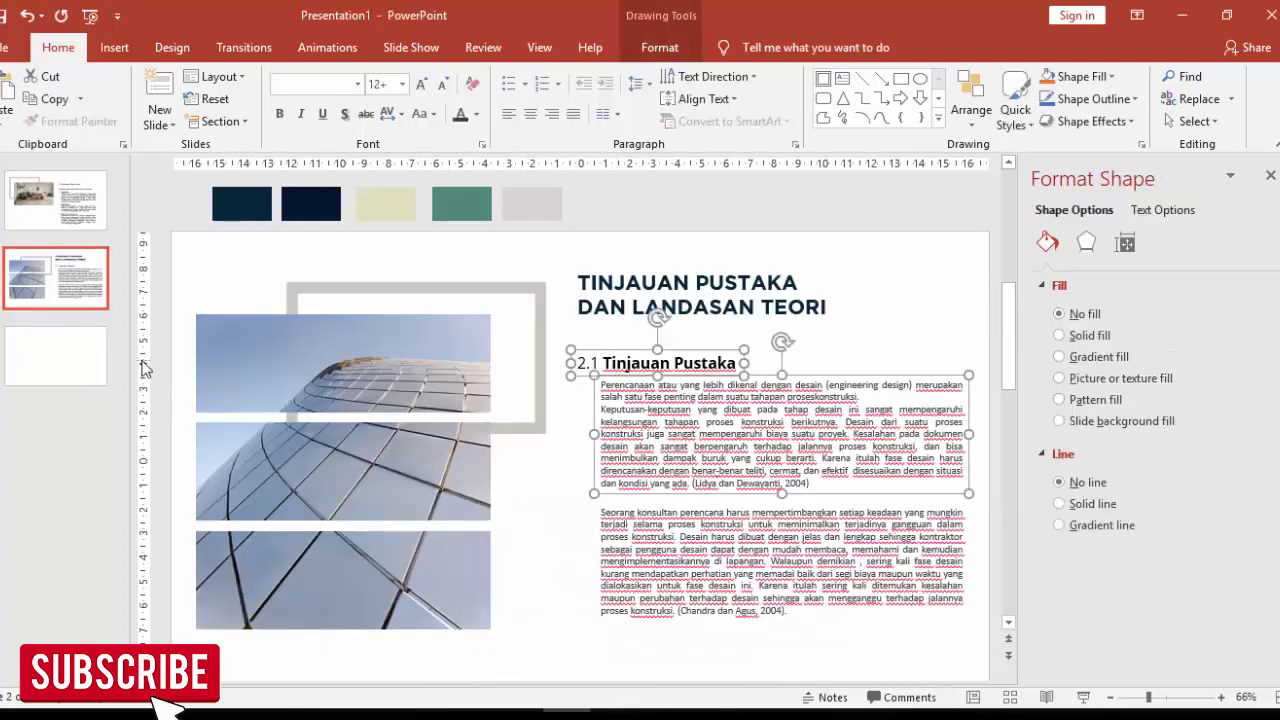
left_click(89, 357)
key("ctrl+v")
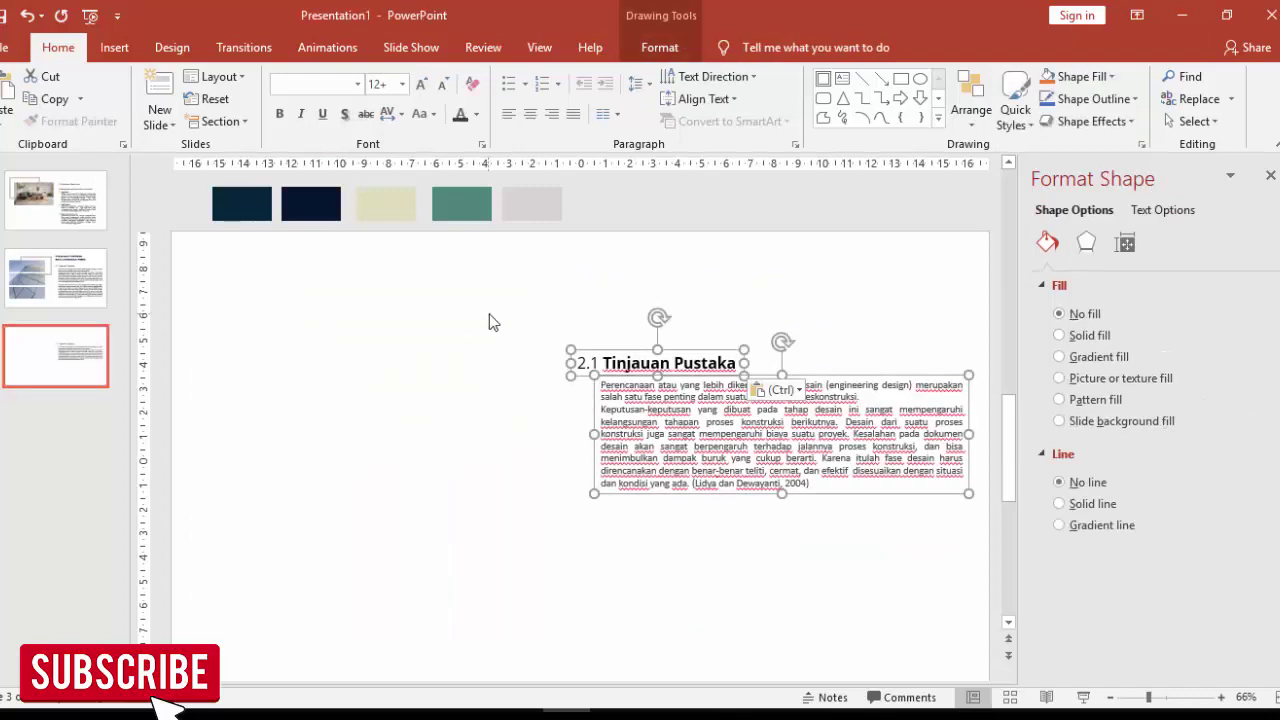
left_click(465, 315)
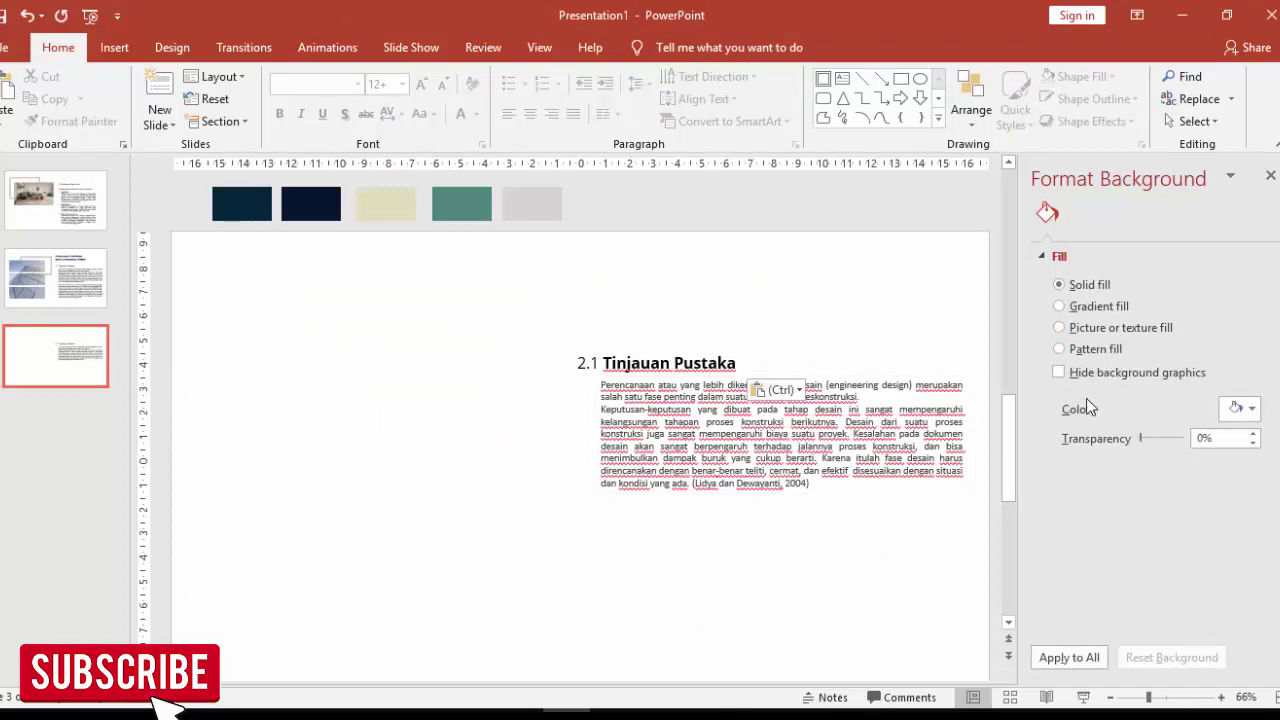
Step: Make slide 3's background dark grey and its heading text light grey
left_click(1240, 408)
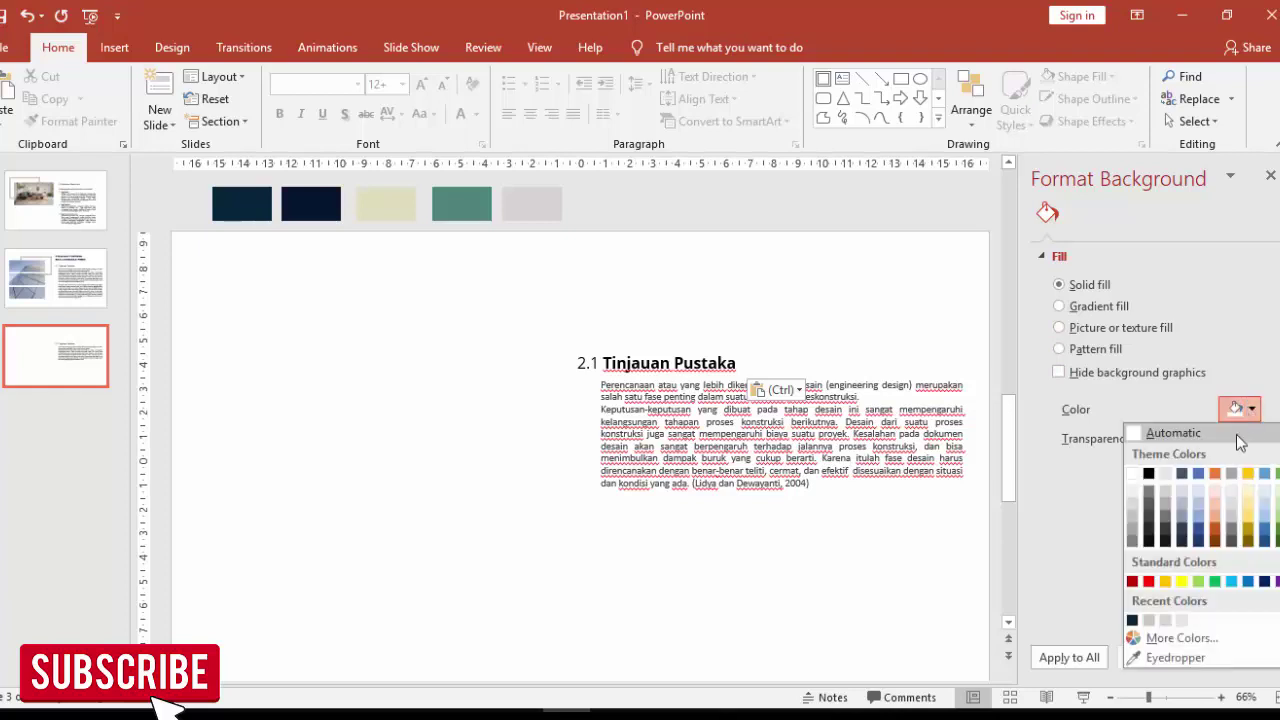
left_click(1150, 518)
left_click(703, 352)
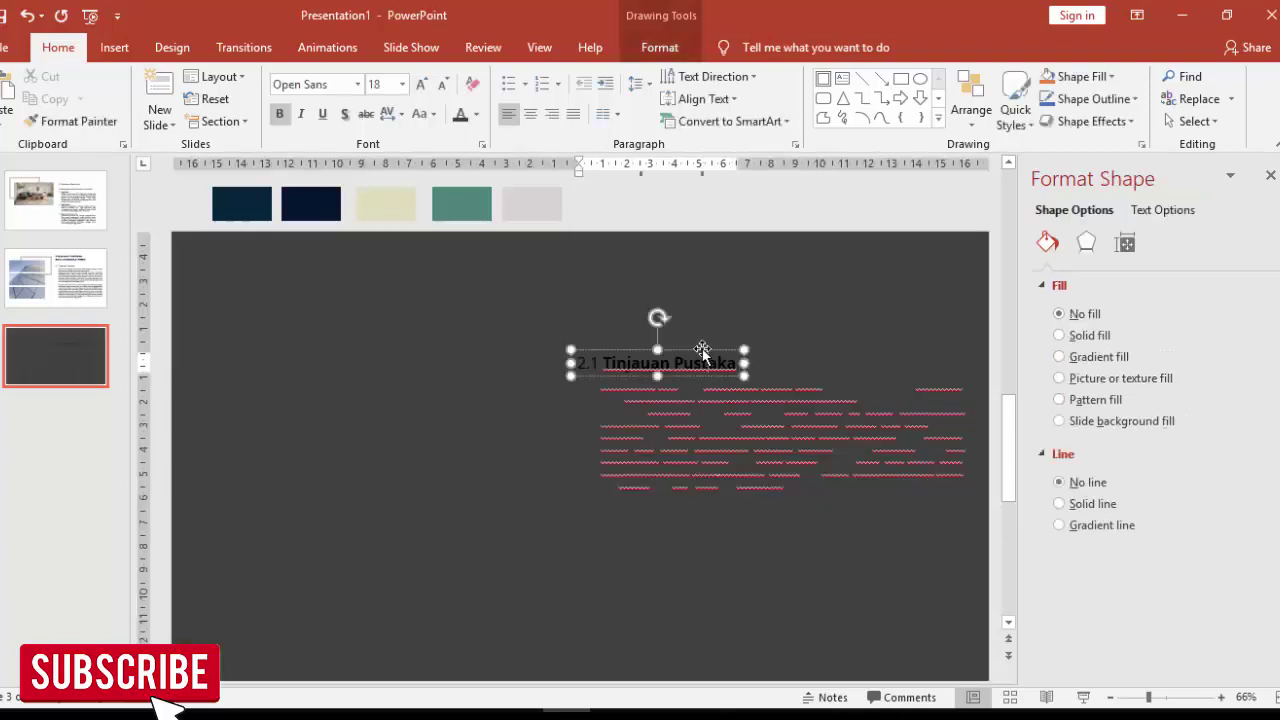
left_click(476, 113)
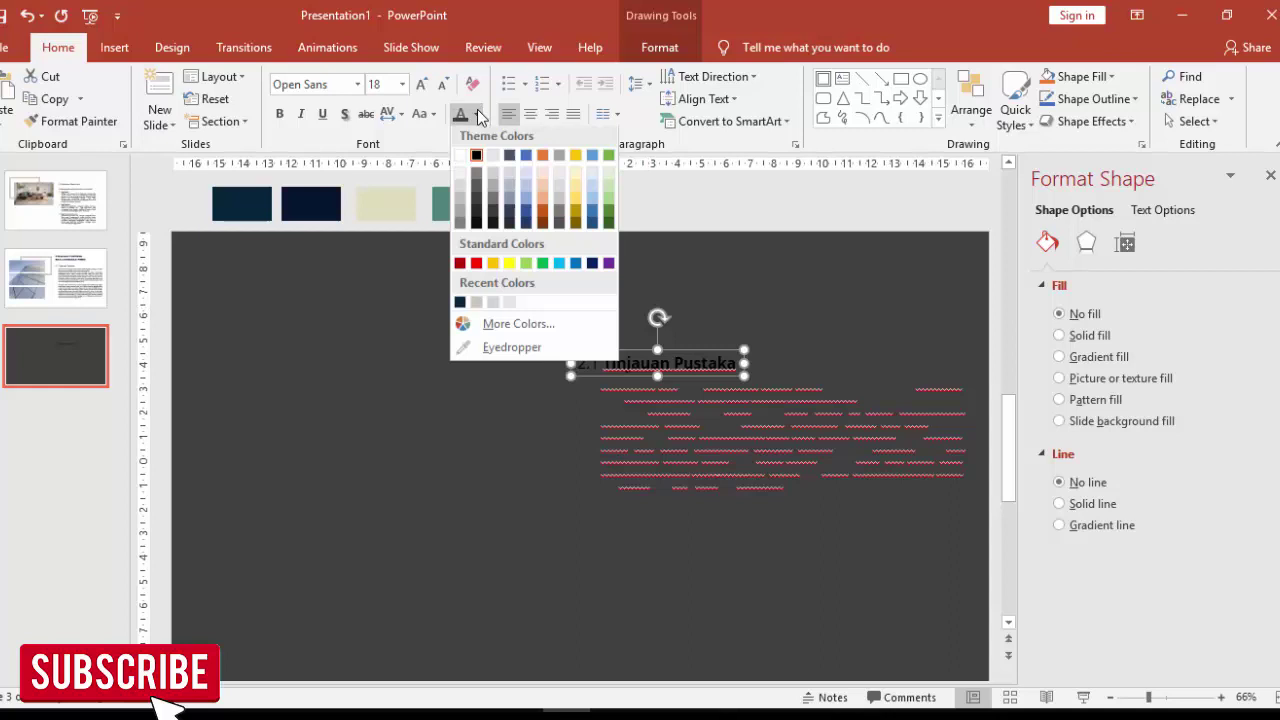
left_click(476, 305)
Step: Turn the slide's body text white
left_click(673, 395)
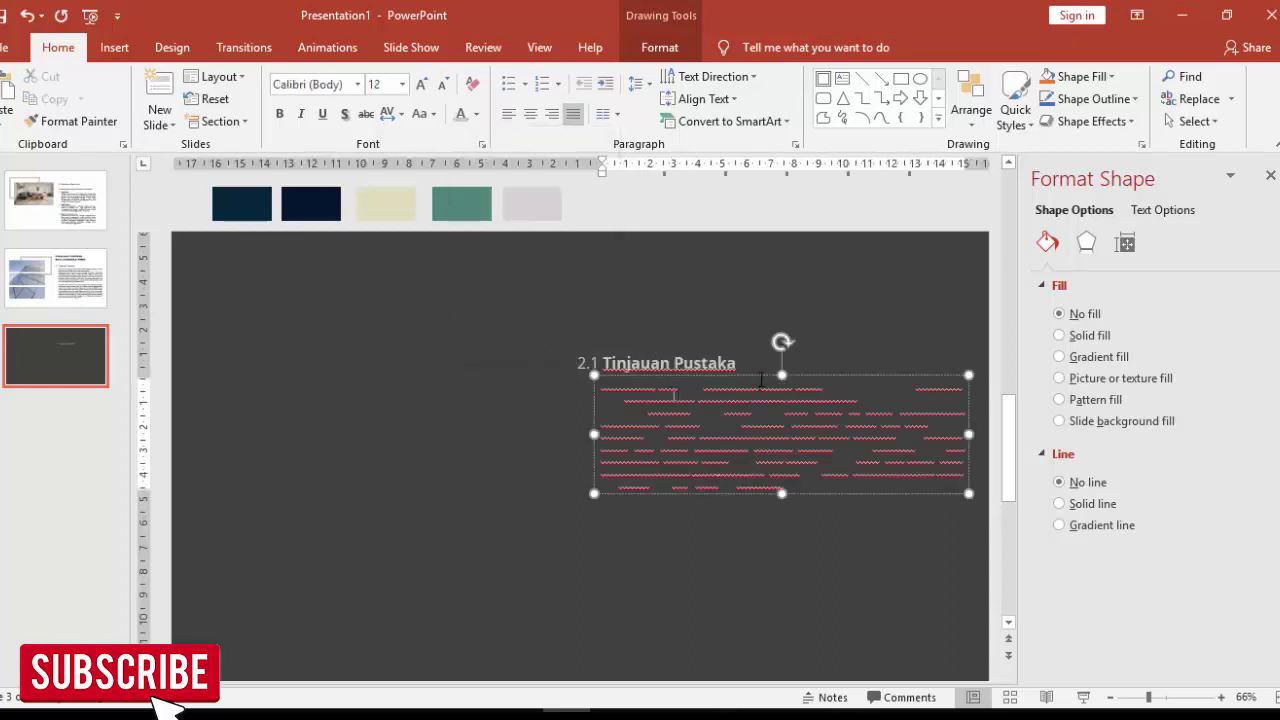
left_click(764, 374)
left_click(476, 113)
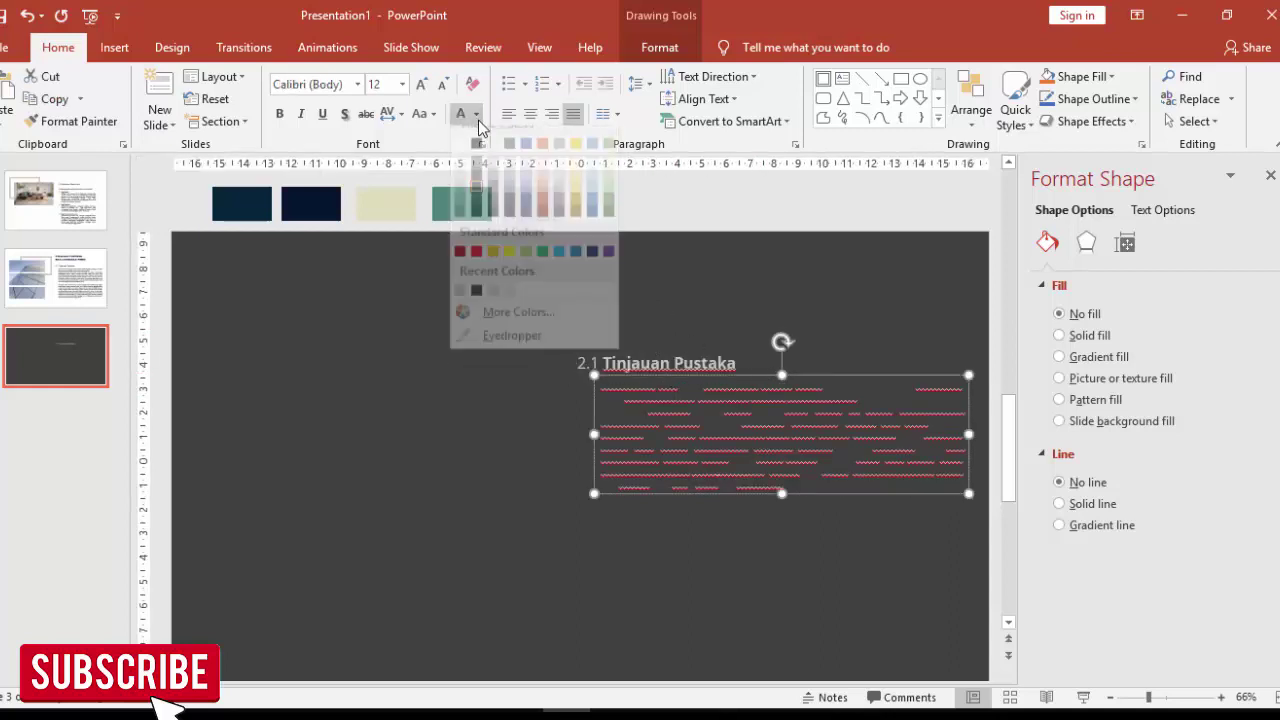
left_click(460, 160)
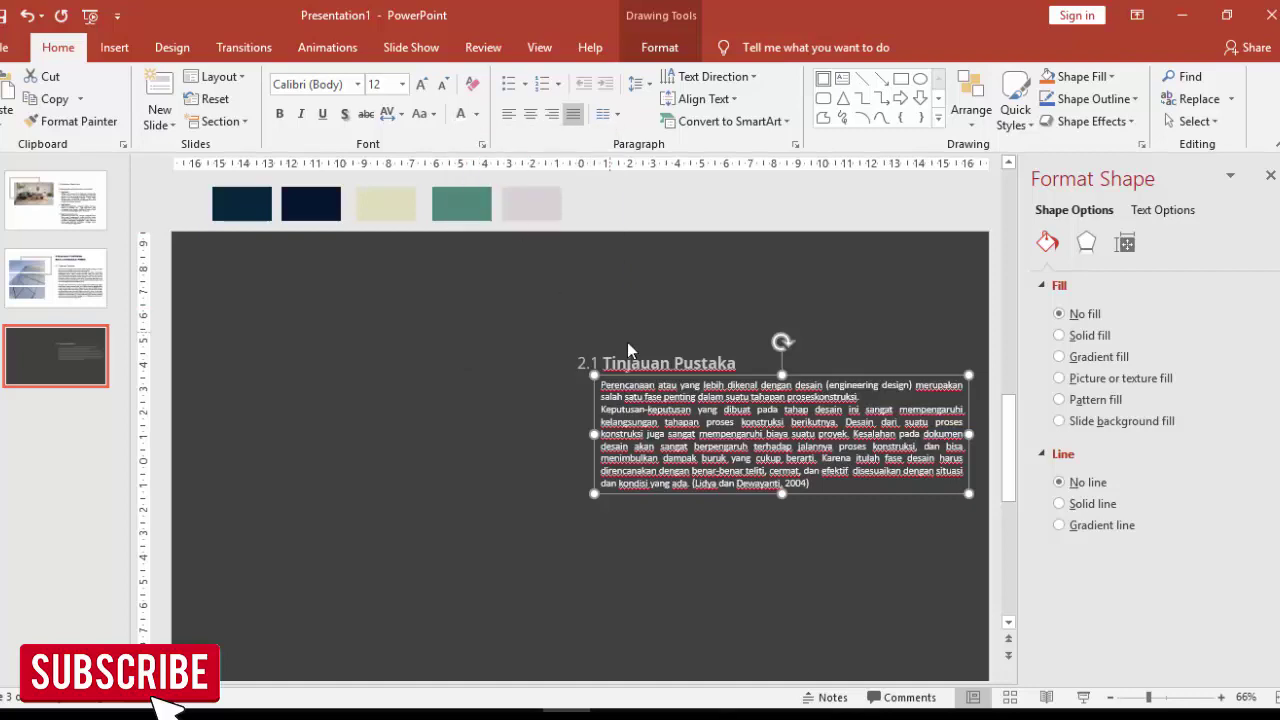
left_click(705, 317)
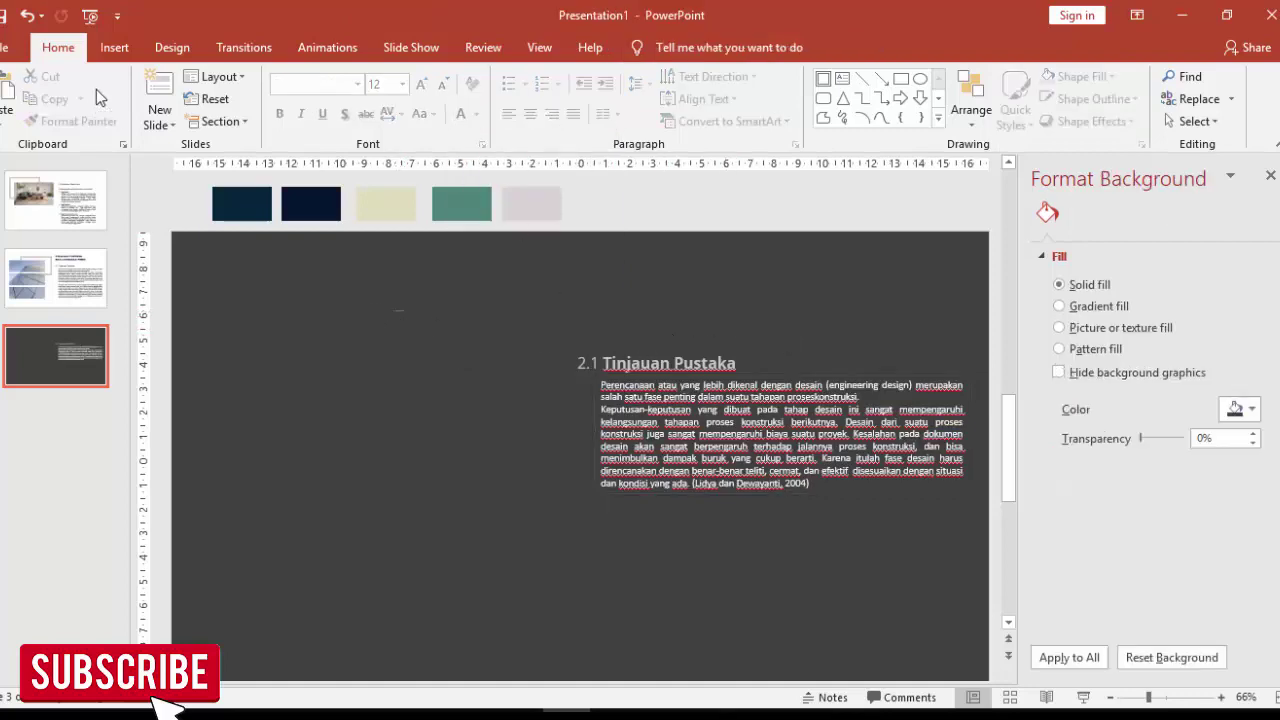
left_click(114, 47)
Step: Draw a rectangle on the left of slide 3 and remove its outline
left_click(327, 100)
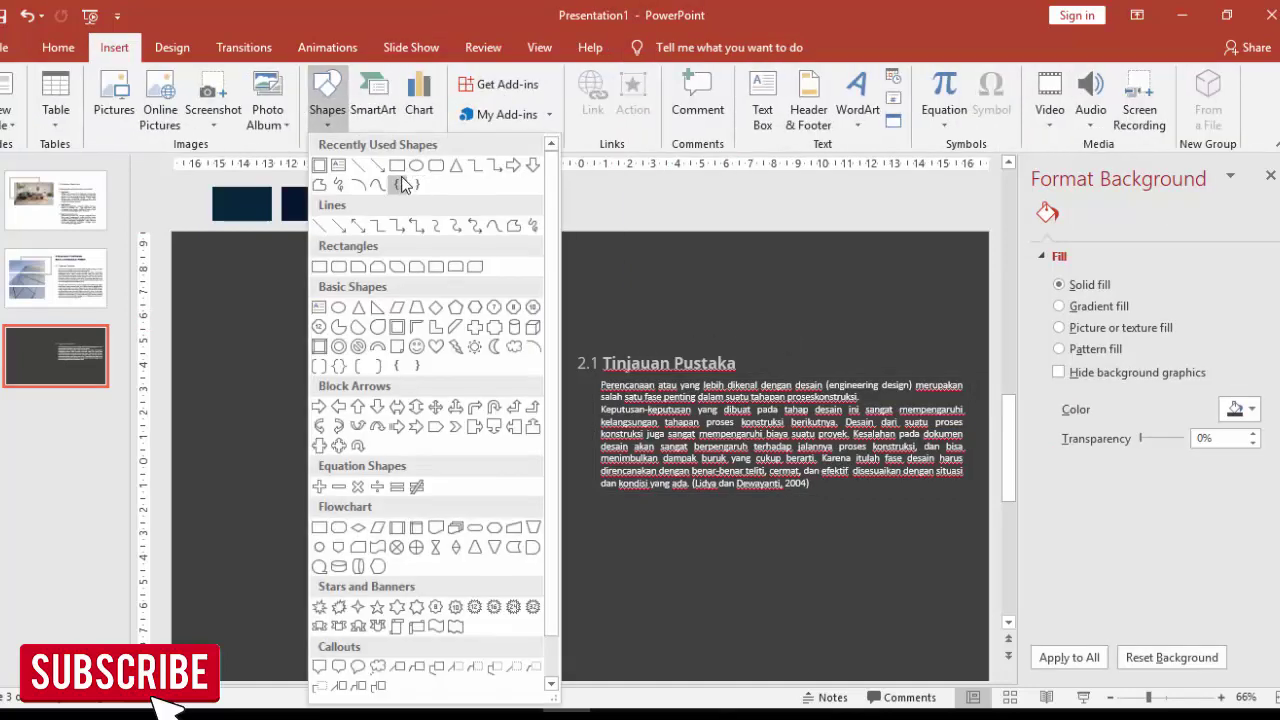
left_click(401, 176)
left_click_drag(212, 312, 476, 459)
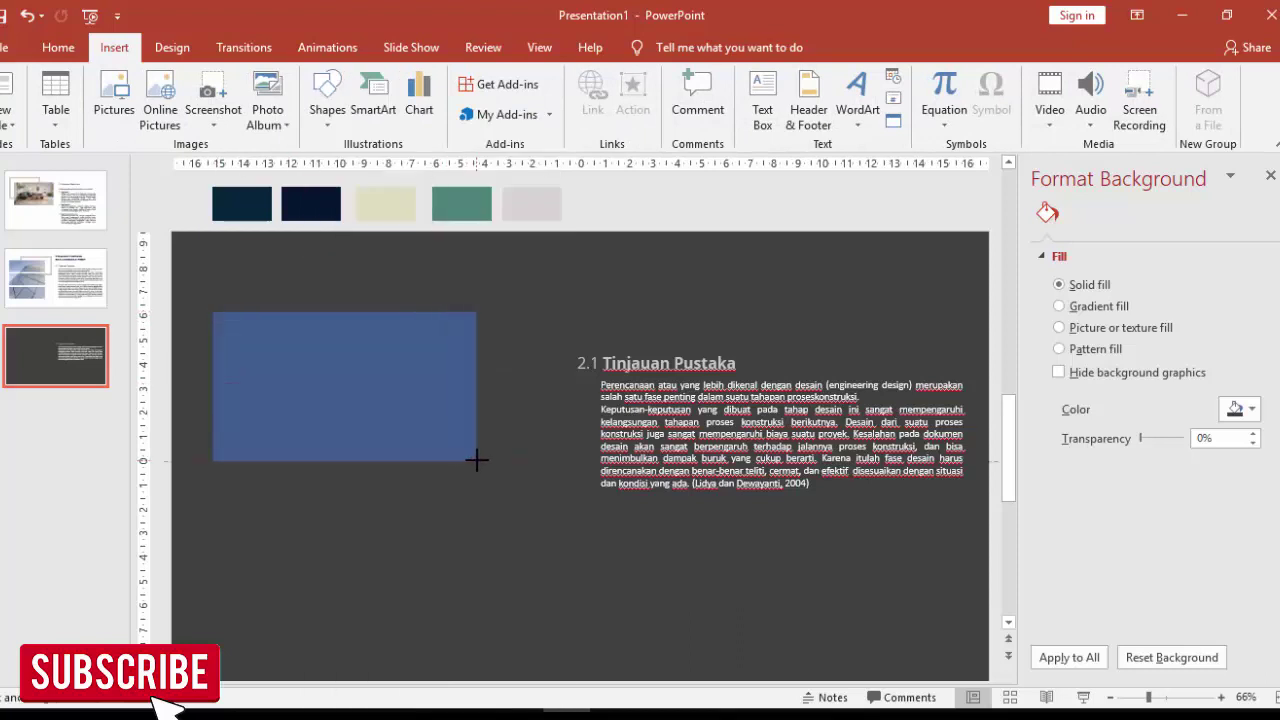
left_click_drag(419, 416, 394, 391)
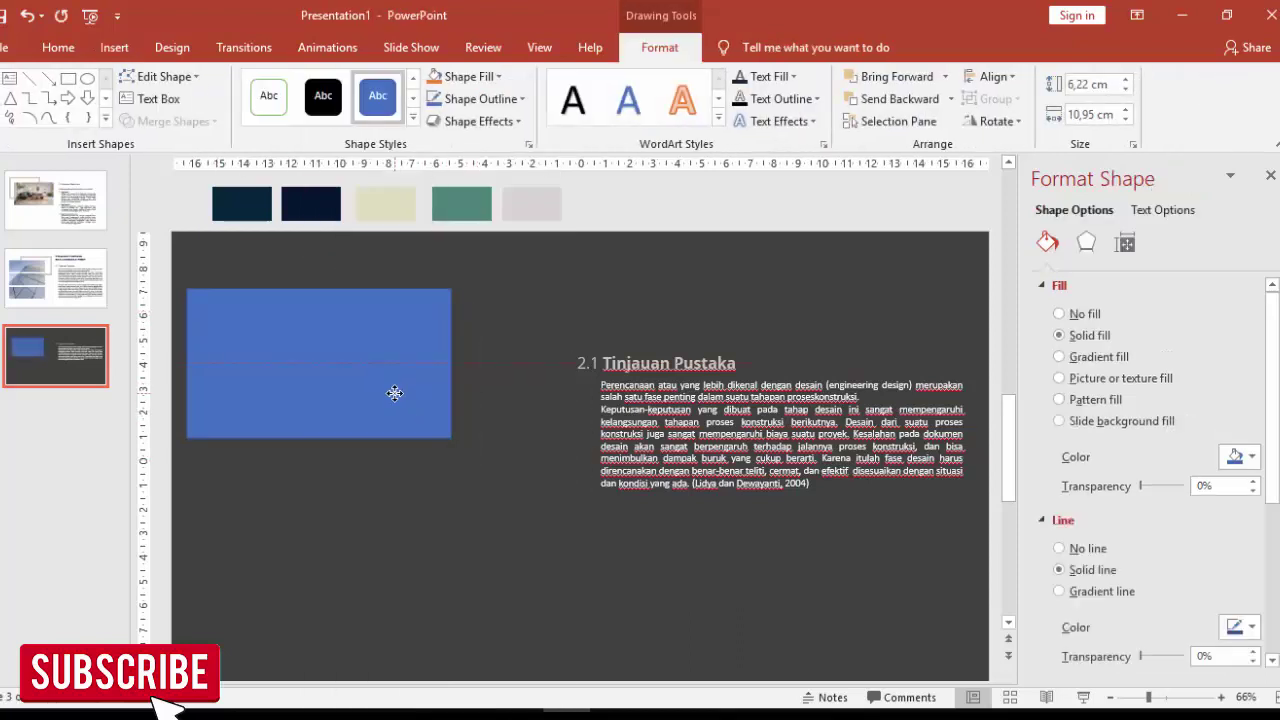
left_click(1071, 549)
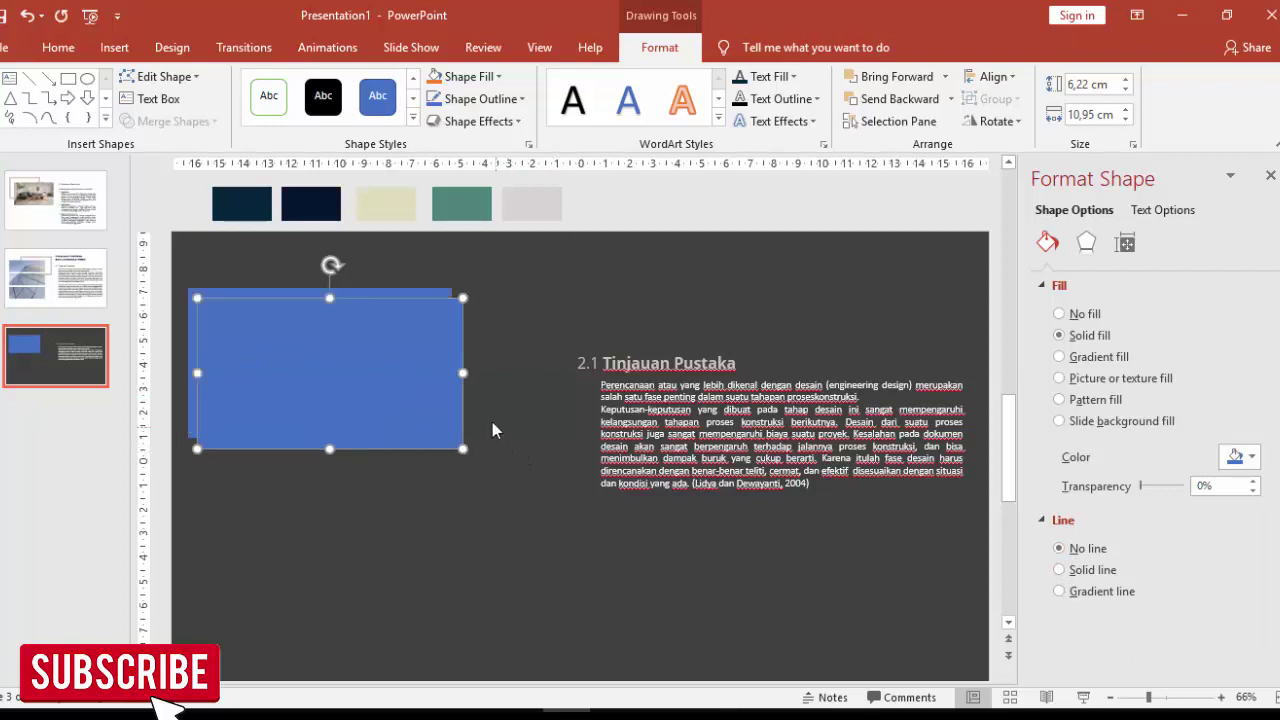
Step: Place an aligned copy of the rectangle below it and give the upper one a picture fill
left_click_drag(400, 382, 484, 574)
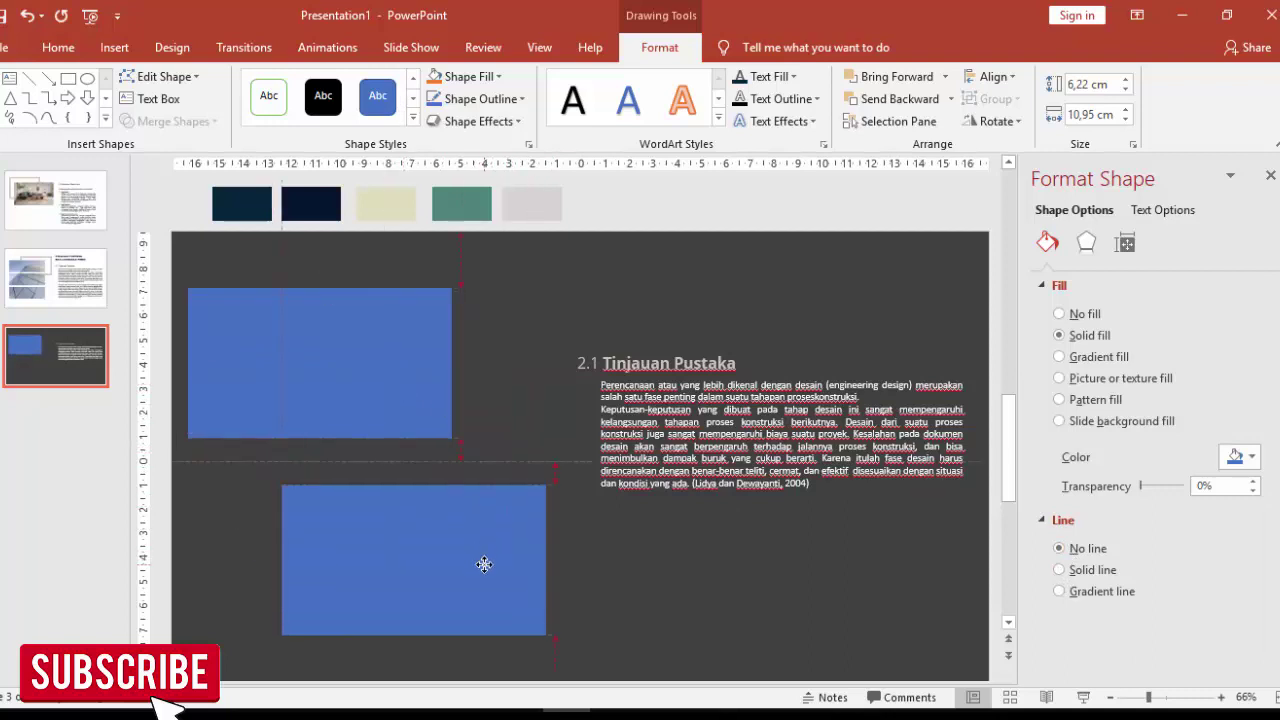
left_click_drag(421, 386, 419, 398)
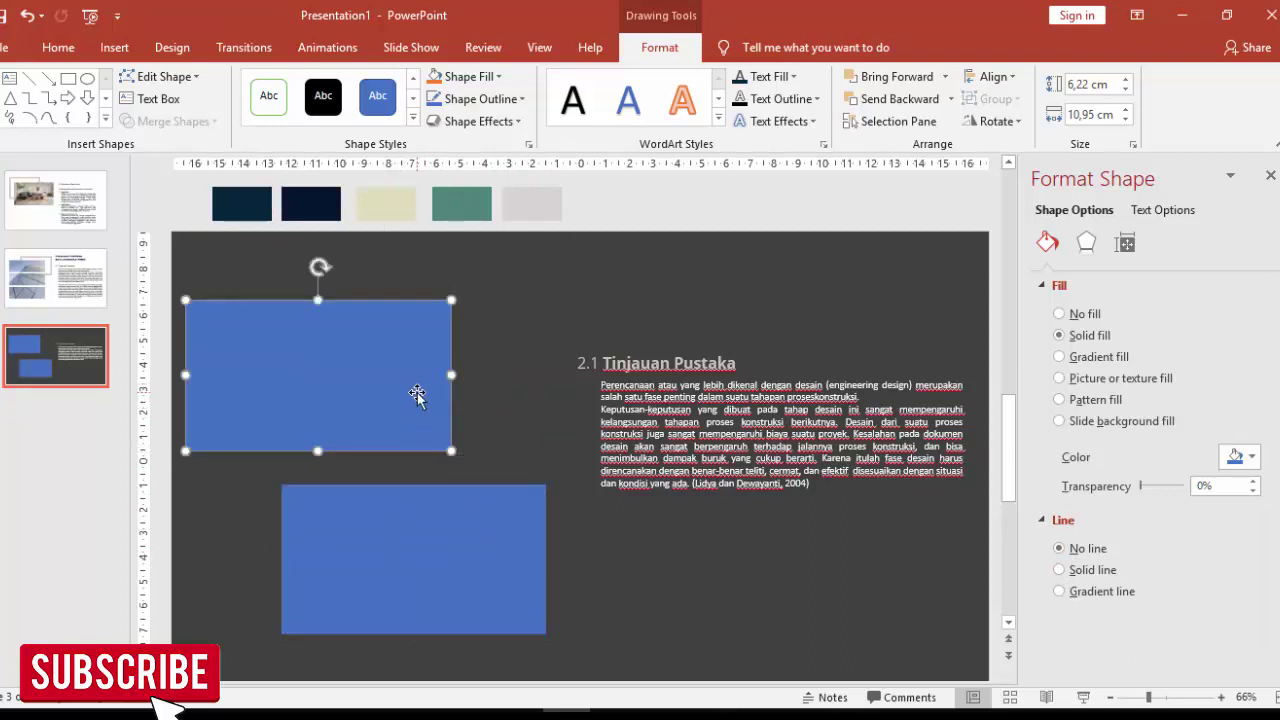
left_click(1085, 378)
Step: Fill the upper rectangle with the pencil-on-drawing photo from a file
left_click(1088, 478)
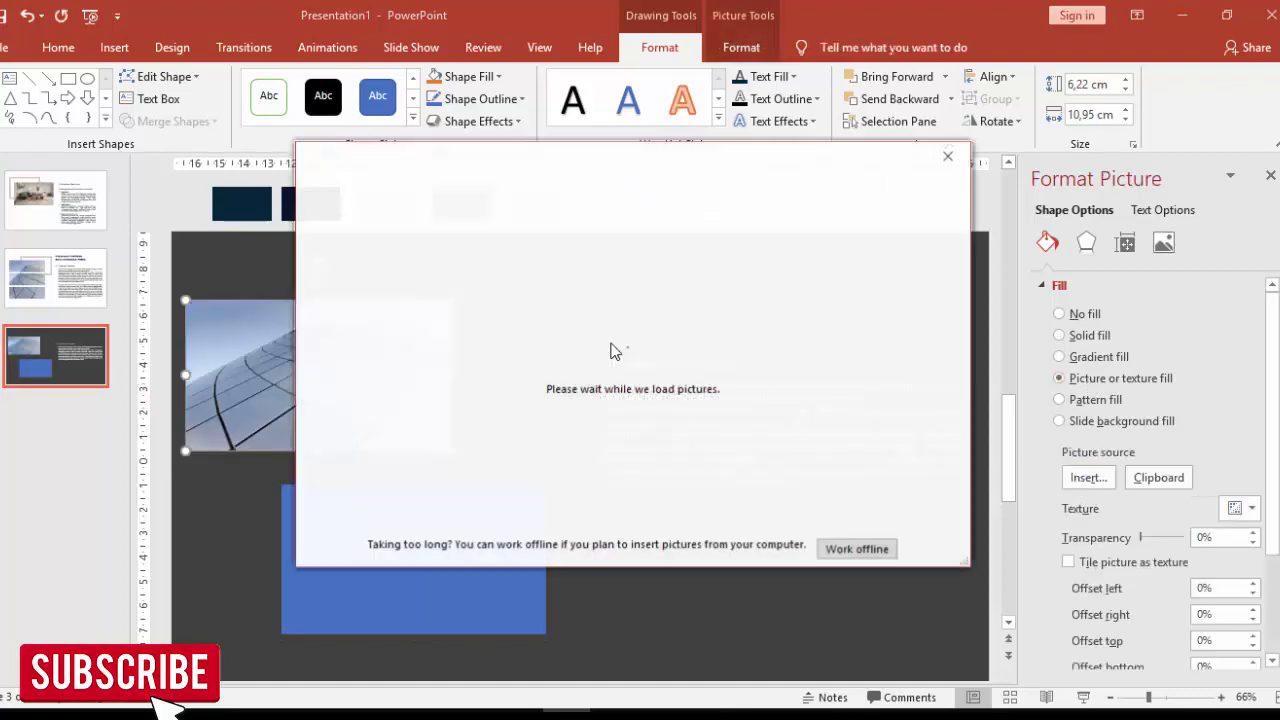
left_click(589, 268)
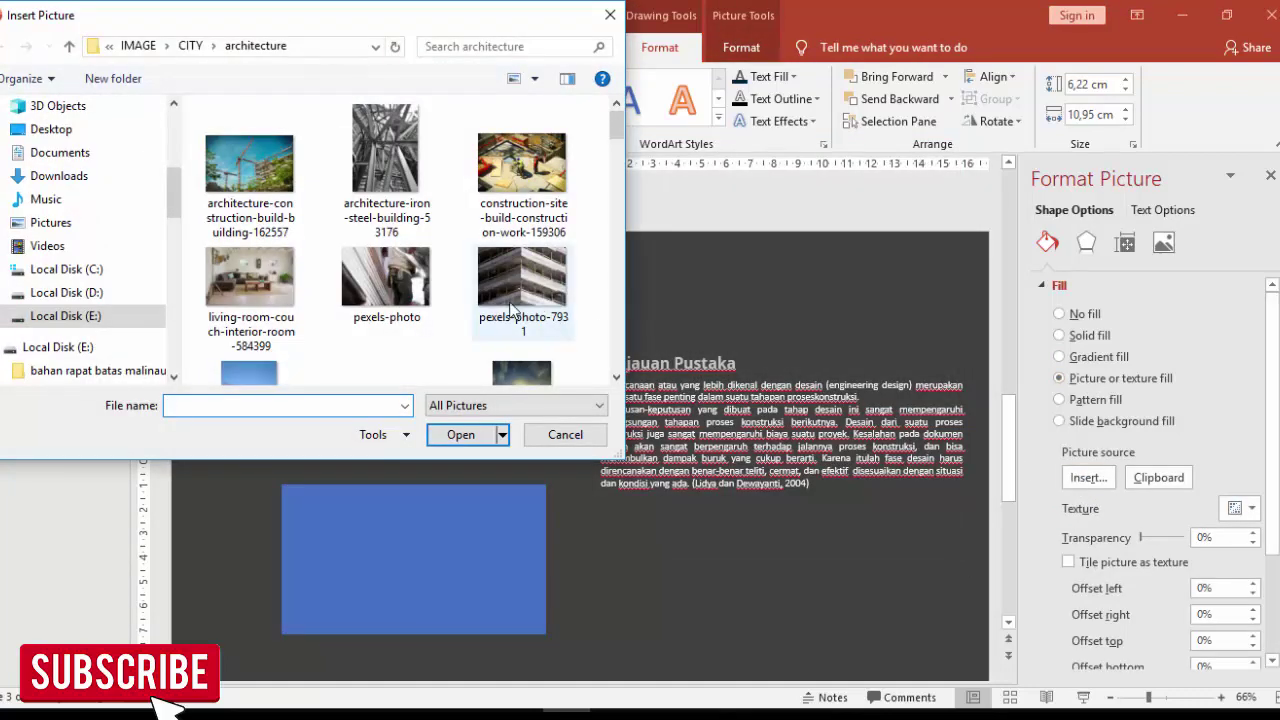
scroll(509, 298, "down", 3)
scroll(521, 287, "down", 2)
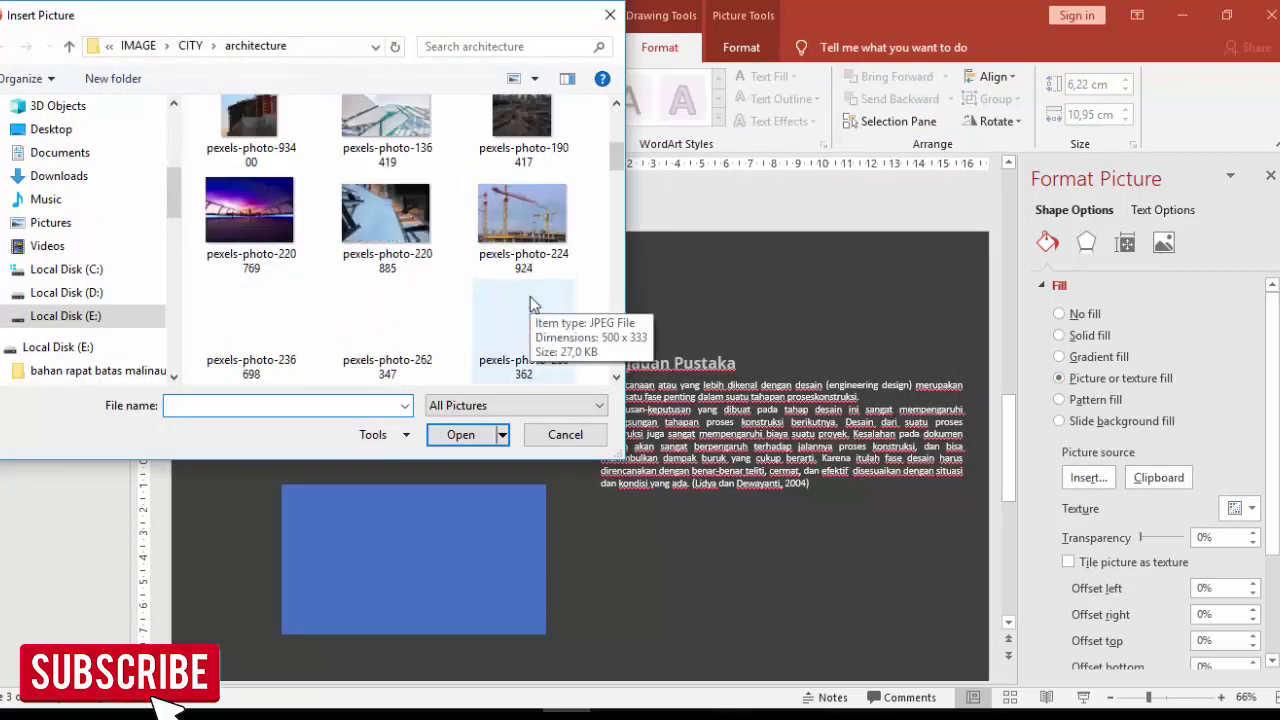
left_click(525, 320)
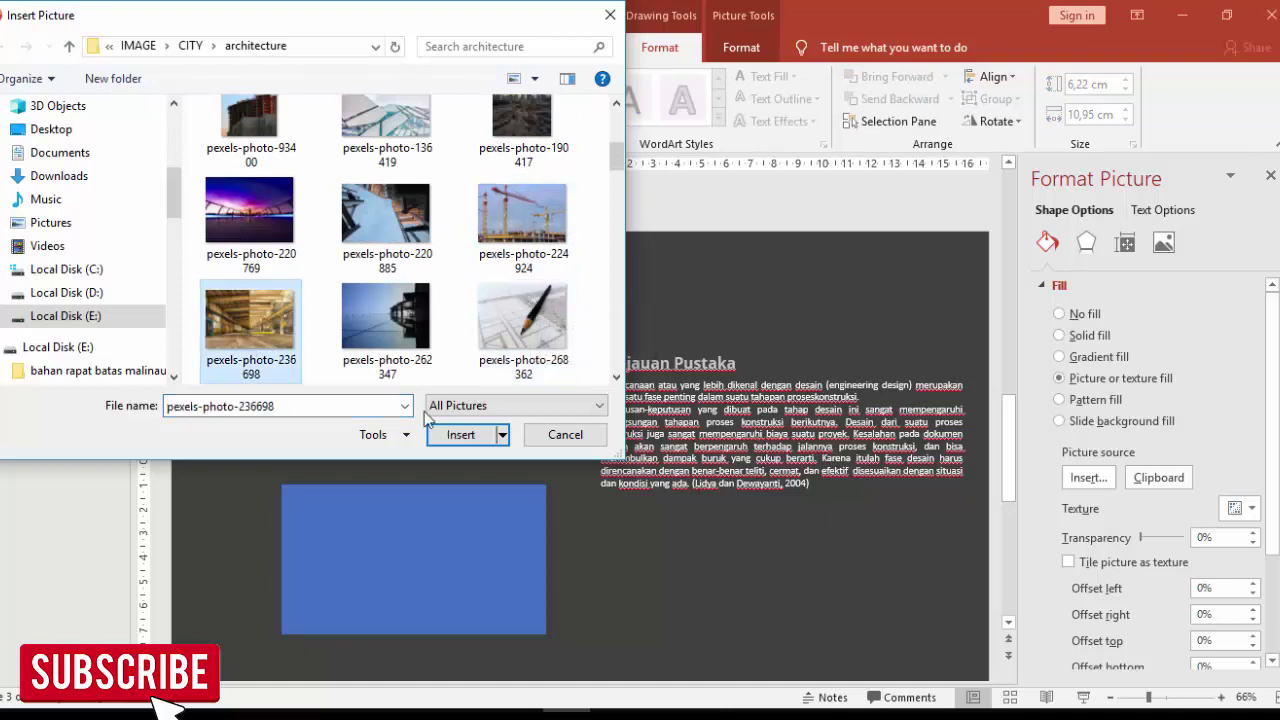
left_click(461, 434)
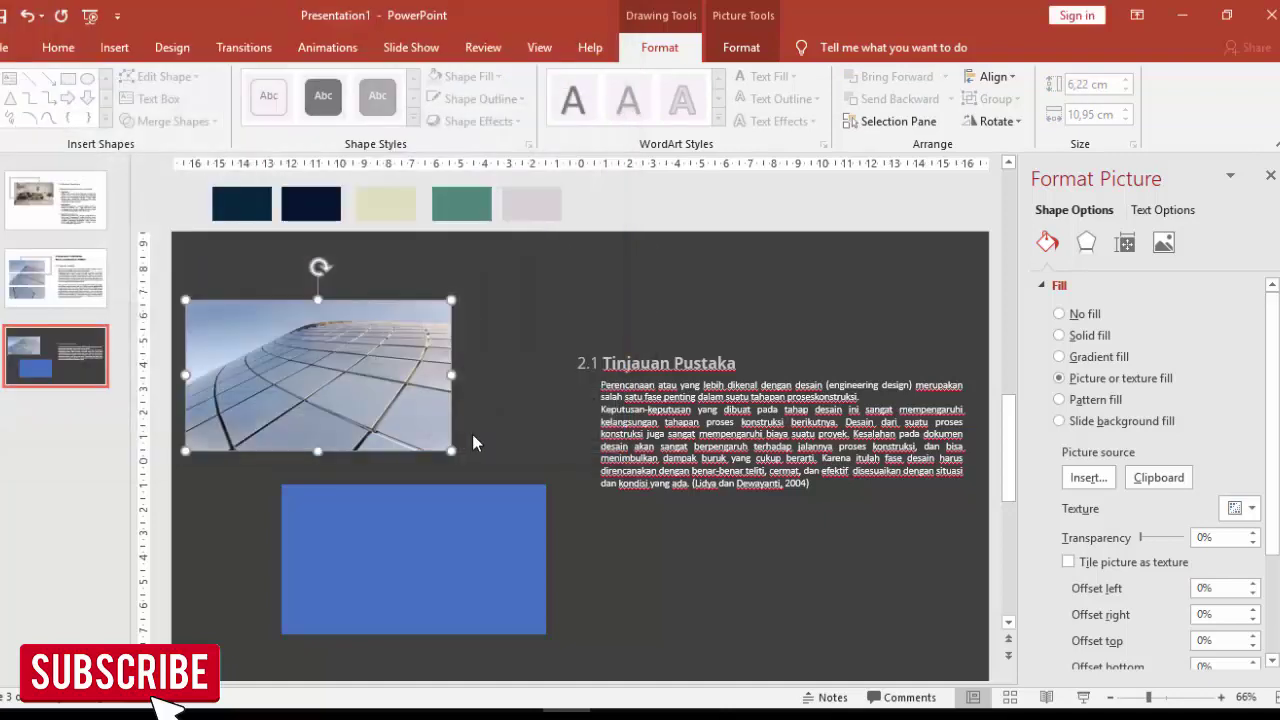
Step: Fill the lower rectangle with the floor-plan photo, then select the text boxes
left_click(427, 514)
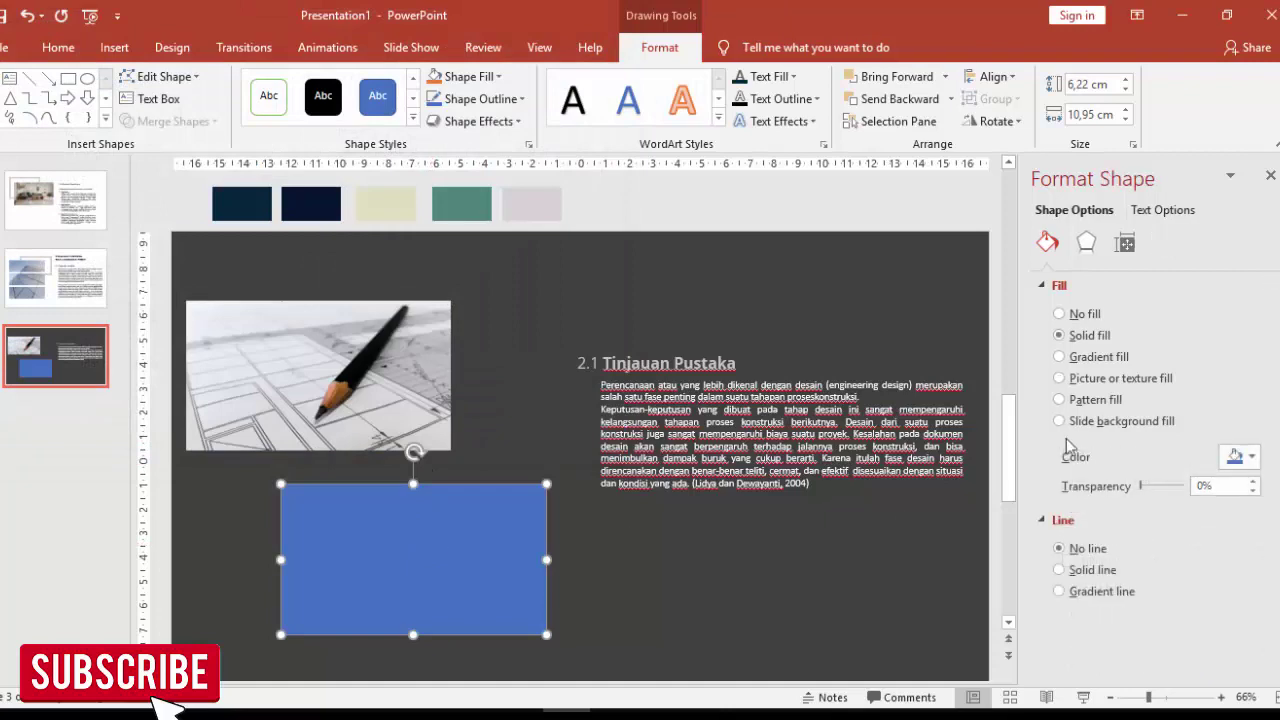
left_click(1062, 379)
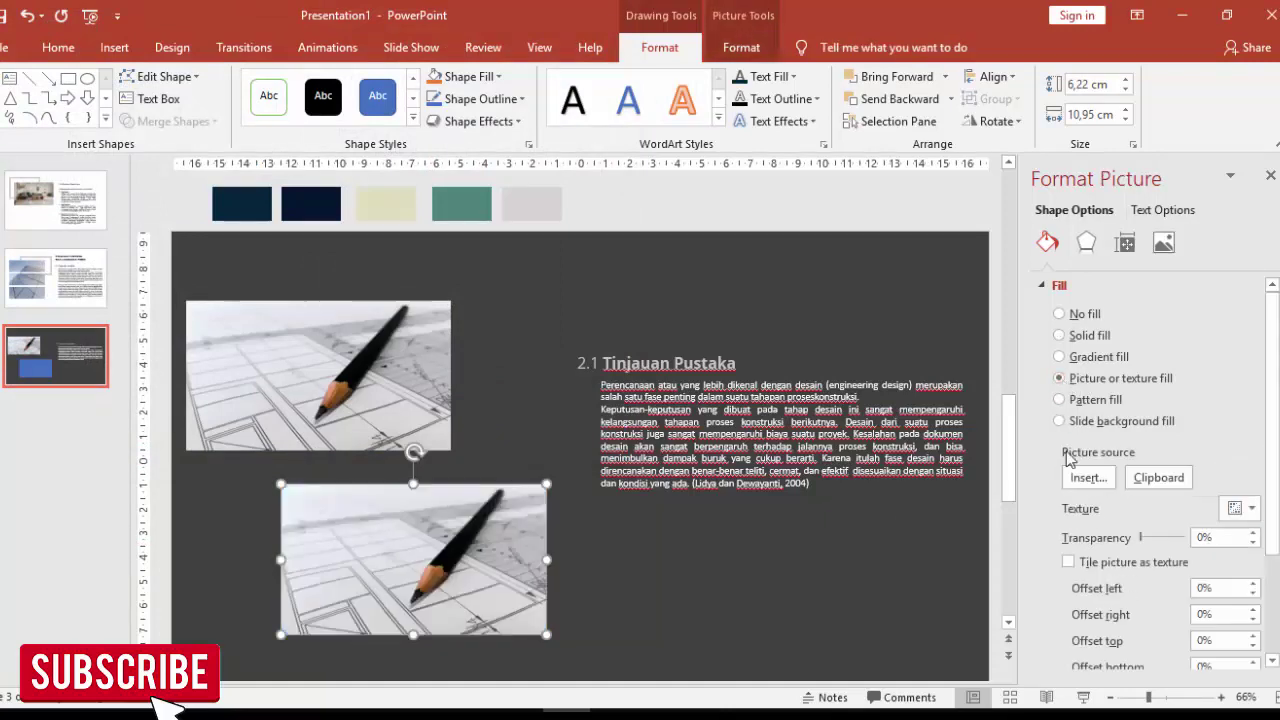
left_click(1087, 477)
left_click(551, 253)
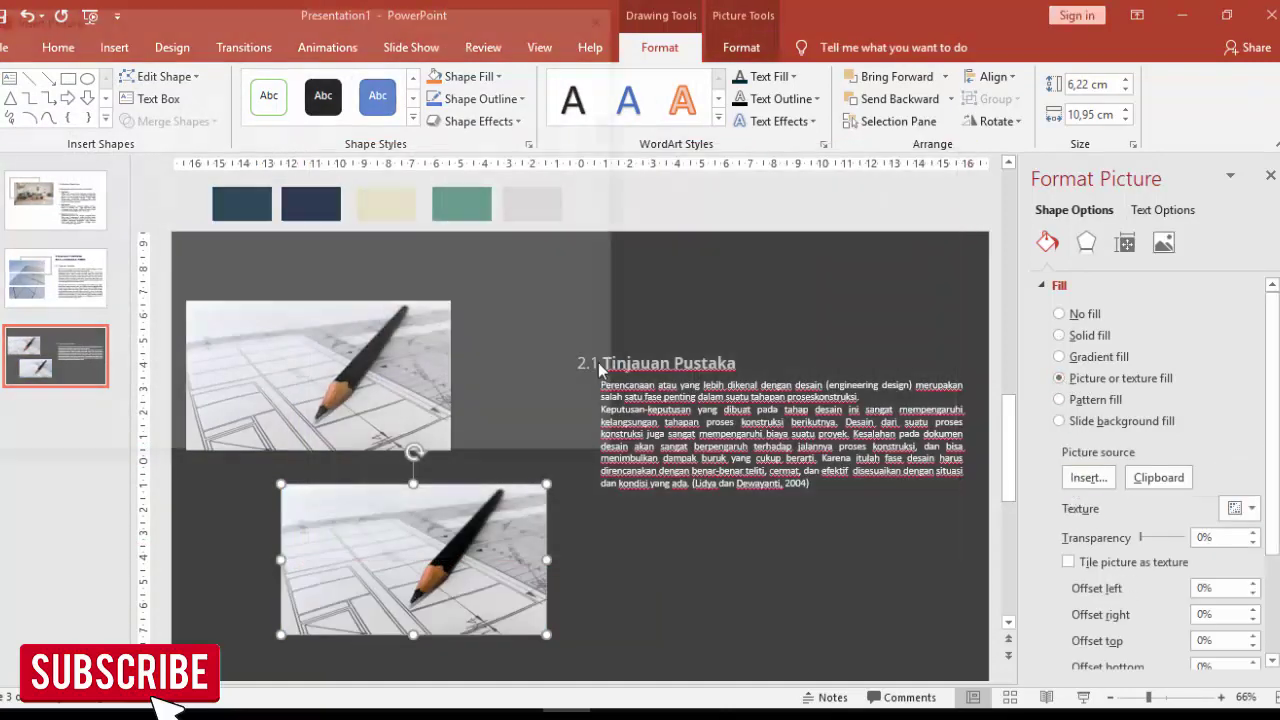
scroll(520, 334, "down", 1)
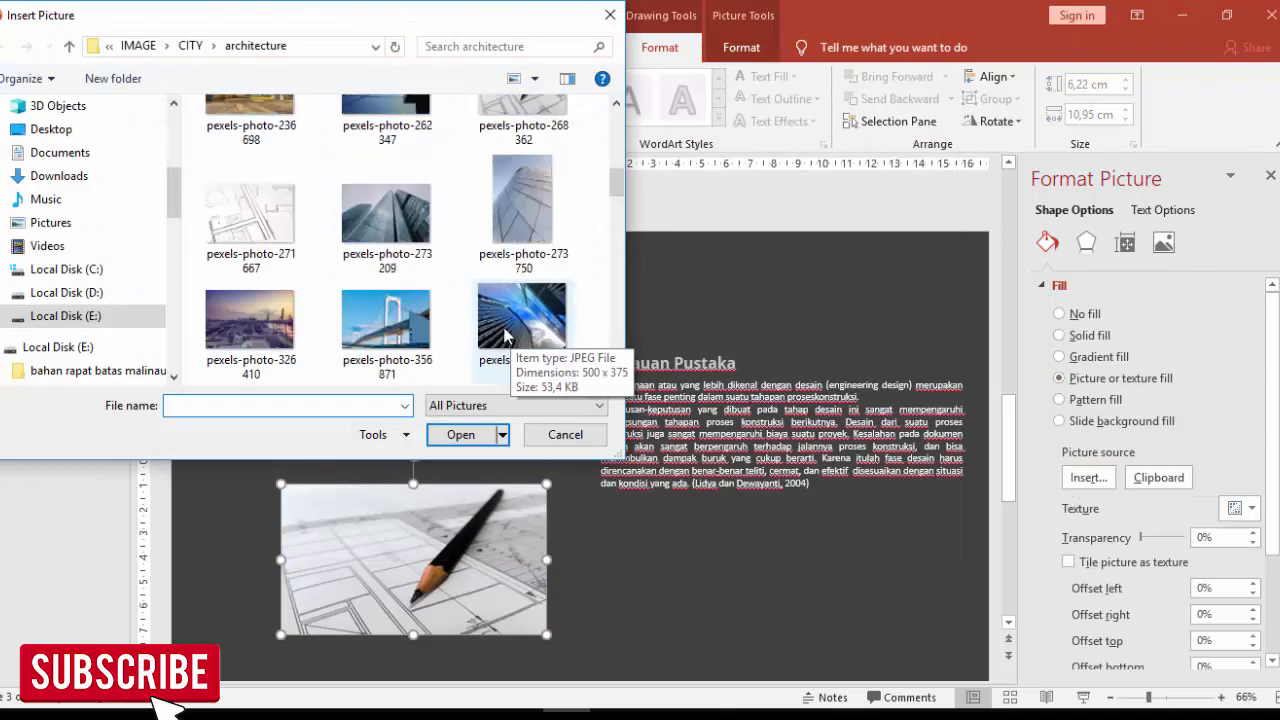
left_click(285, 232)
left_click(460, 434)
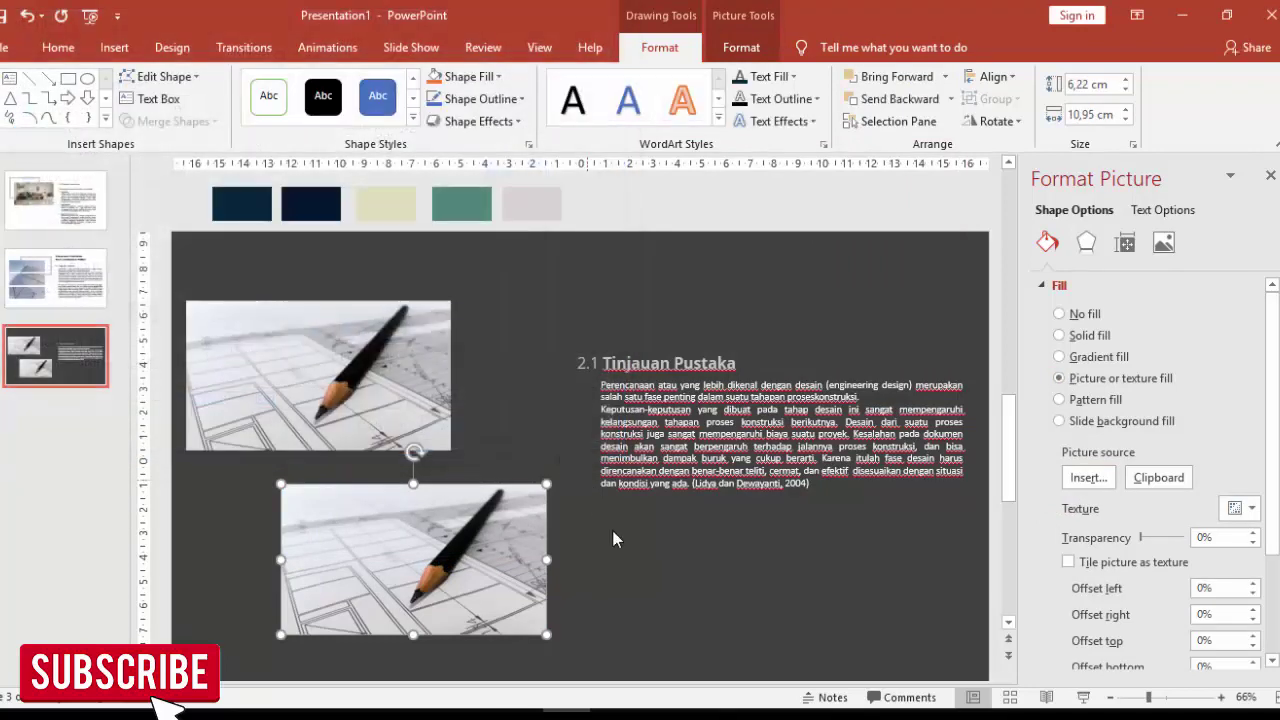
left_click(606, 555)
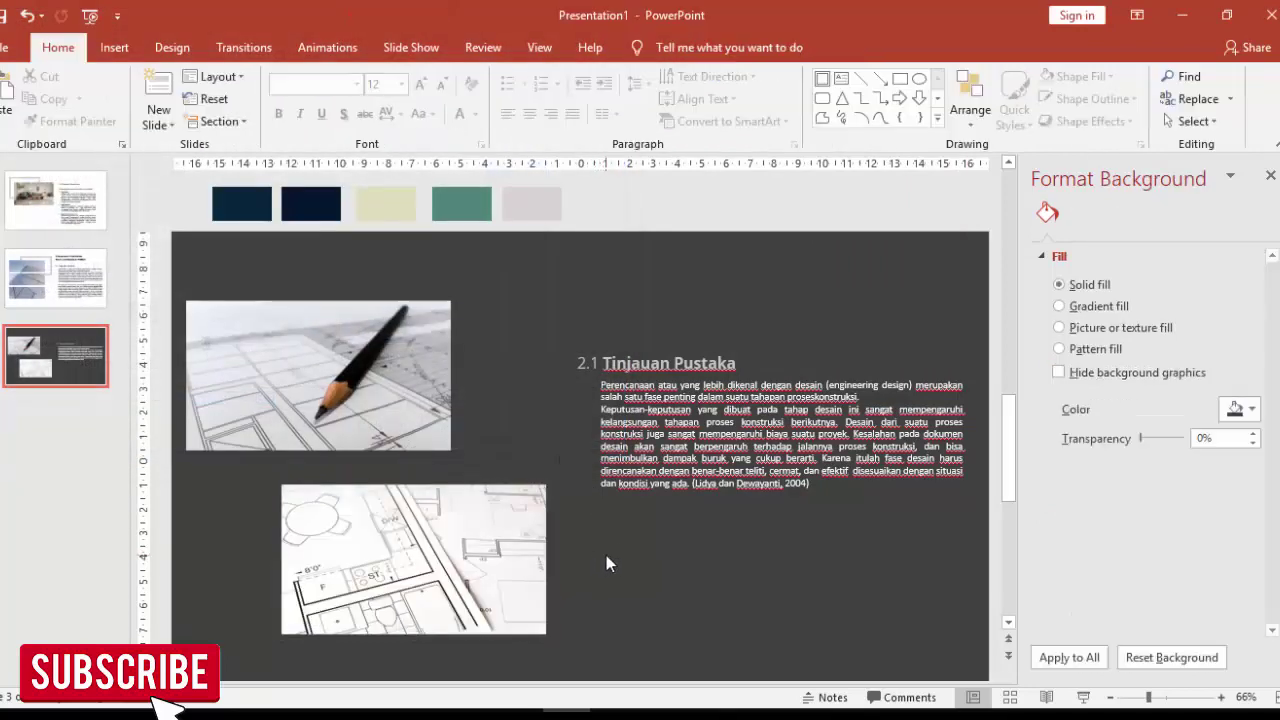
left_click(610, 358)
Step: Move the heading and body text higher and change the section number to 2.2
left_click_drag(630, 355, 621, 293)
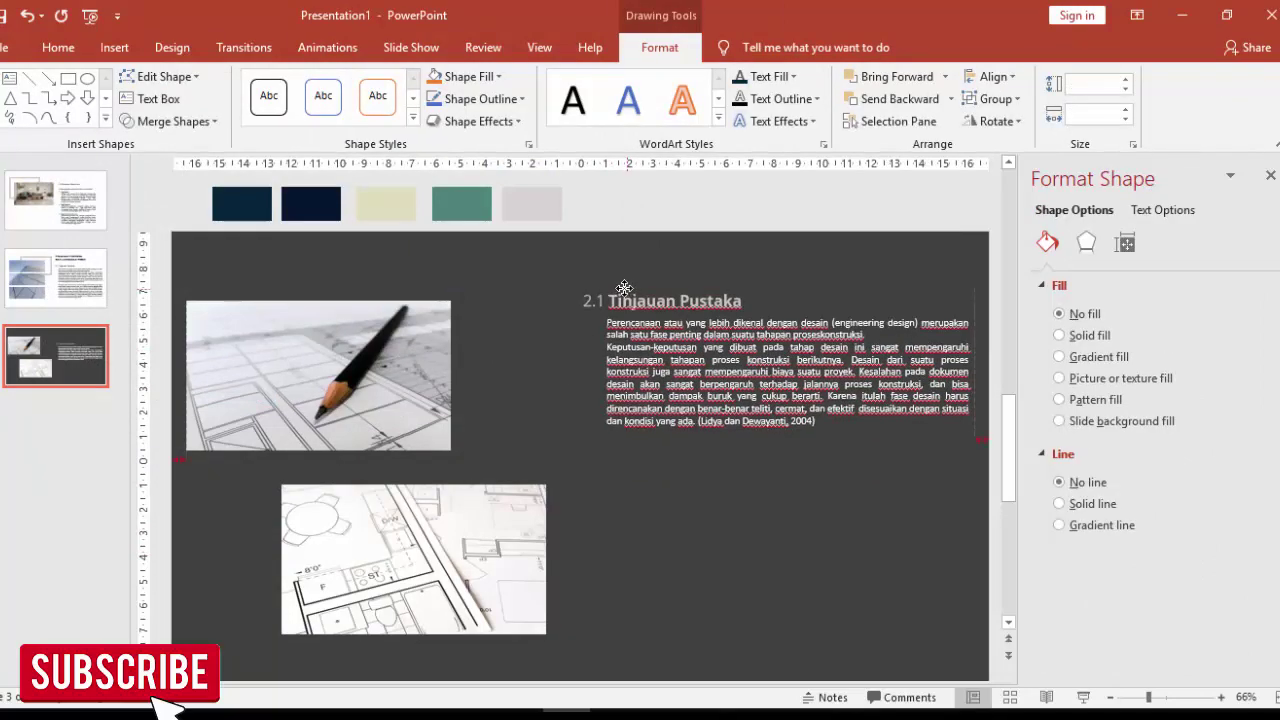
key("alt+Tab")
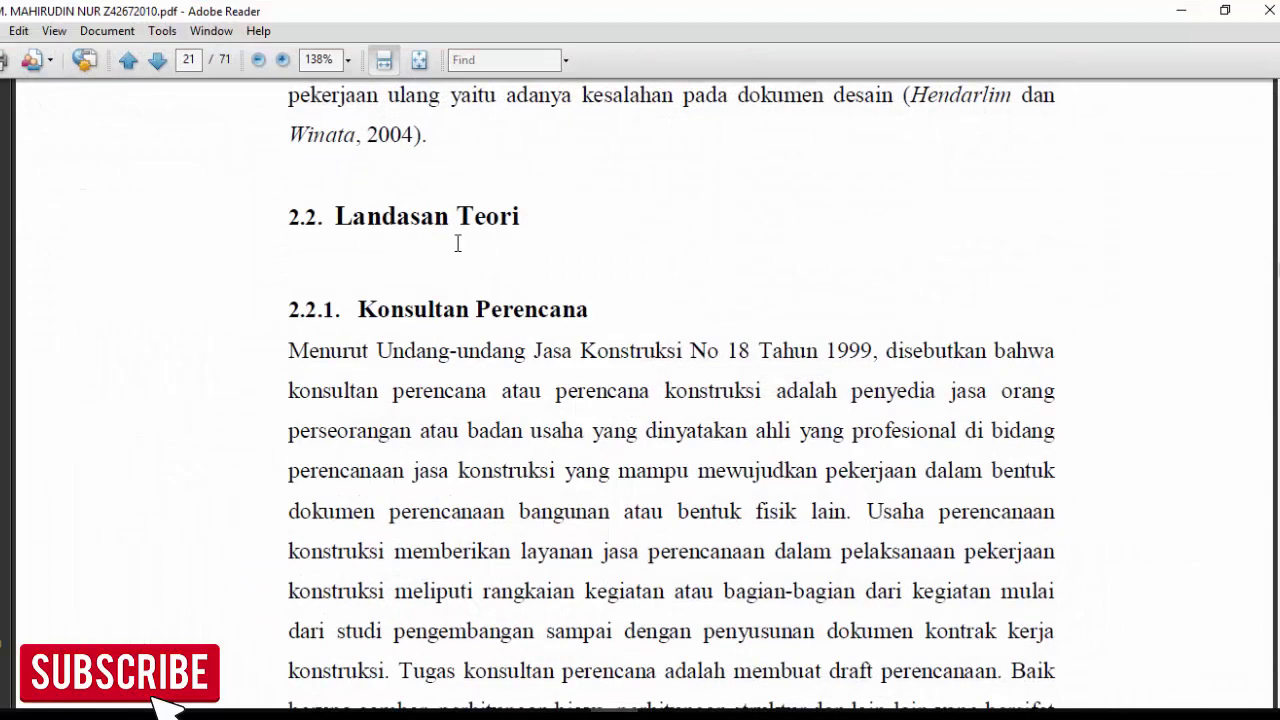
key("alt+Tab")
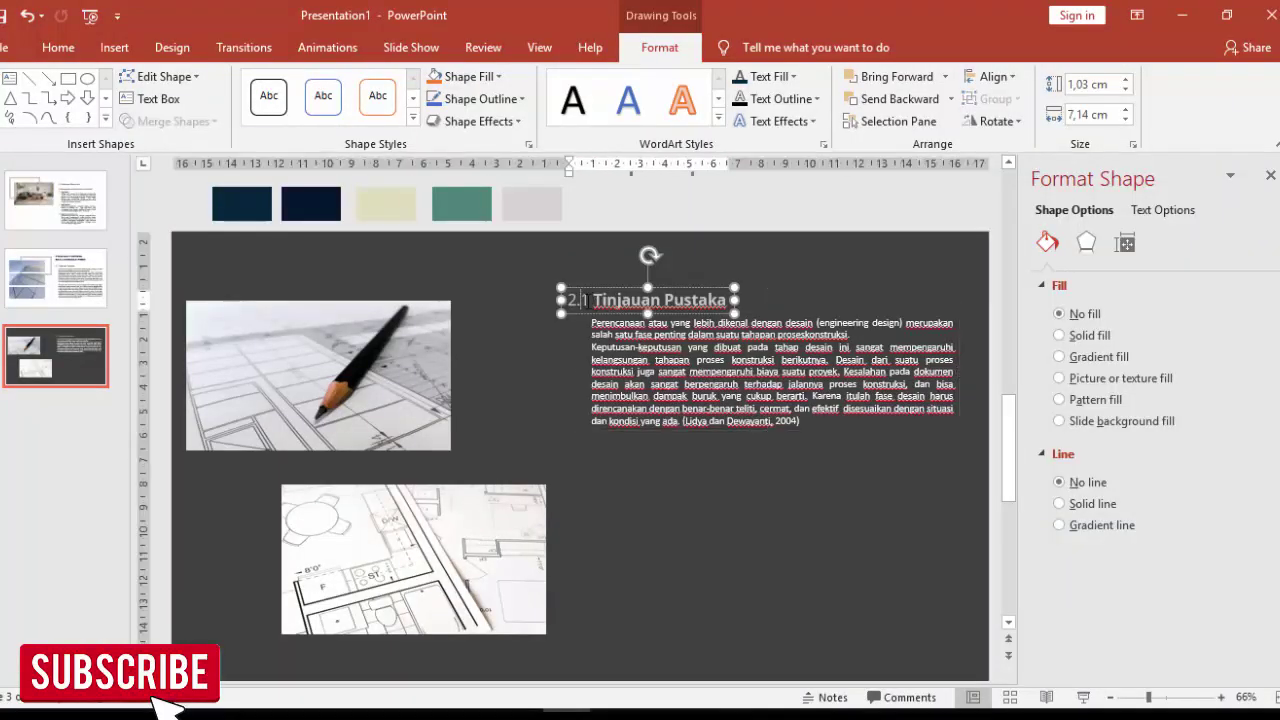
key("BackSpace")
type("2")
Step: Replace the title words with 'Landasan Teori' and make the heading bold
left_click_drag(592, 300, 730, 300)
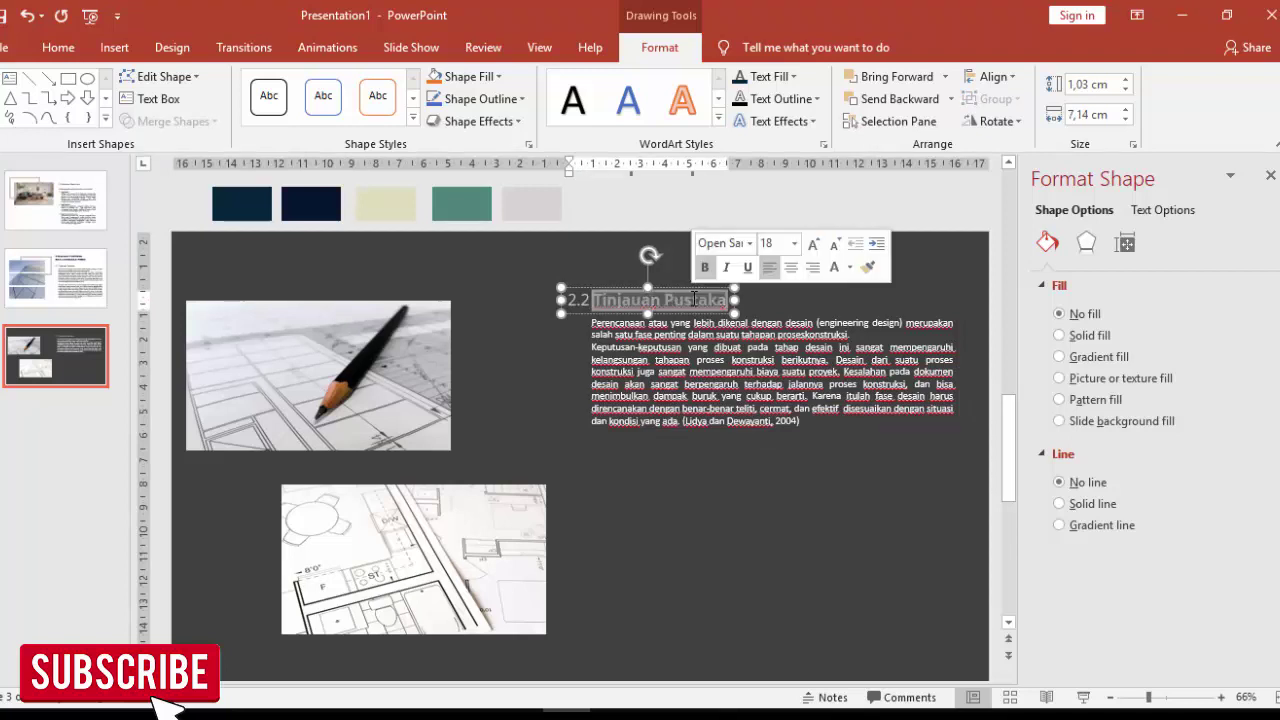
key("BackSpace")
type("land")
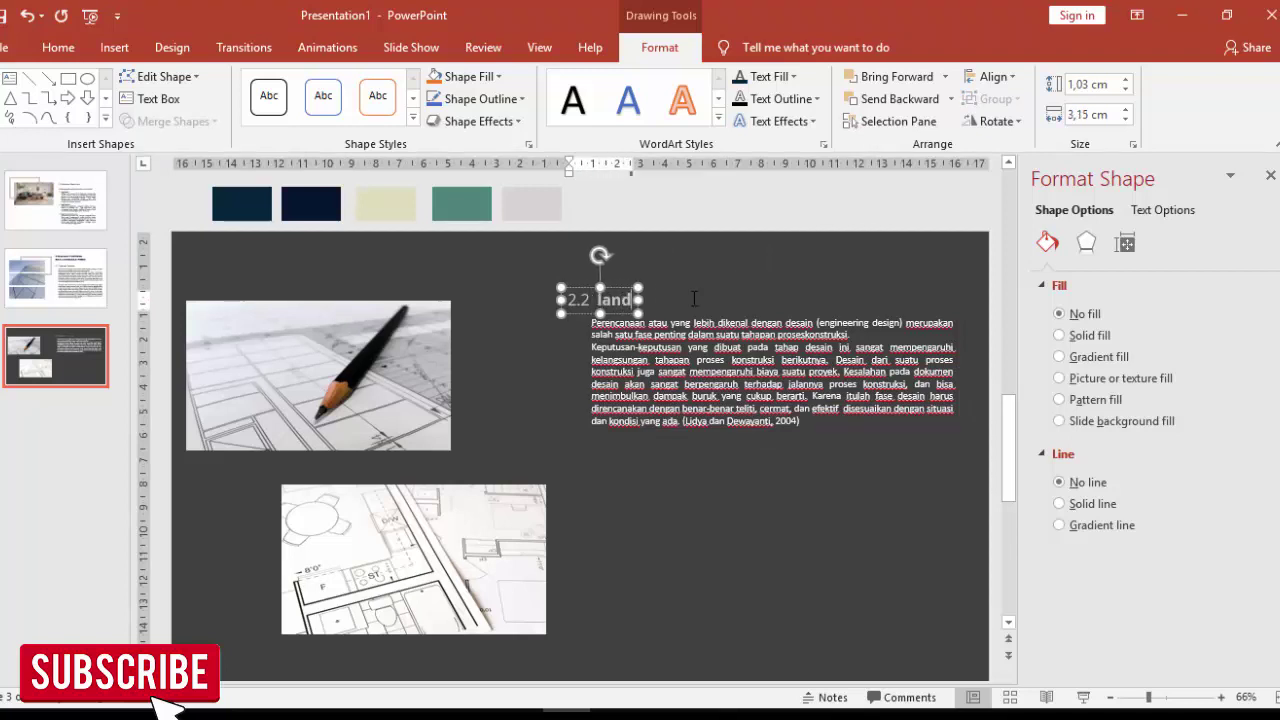
type("asan")
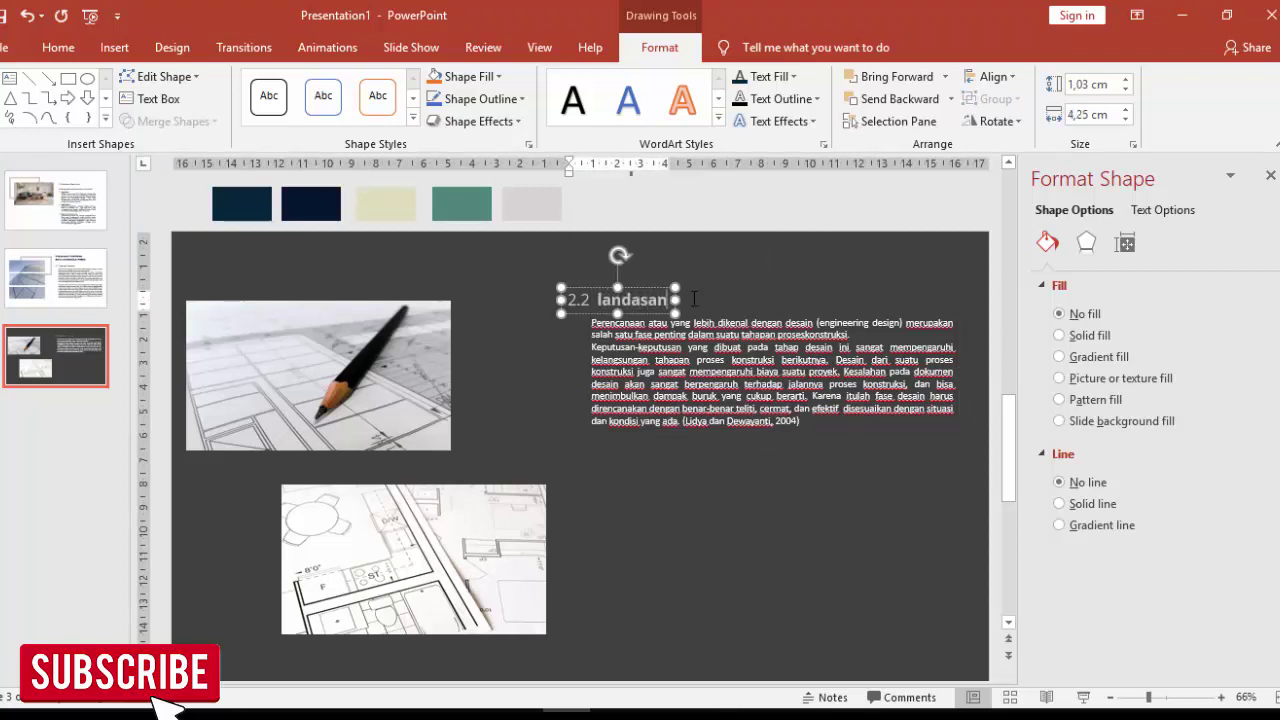
type(" Teori")
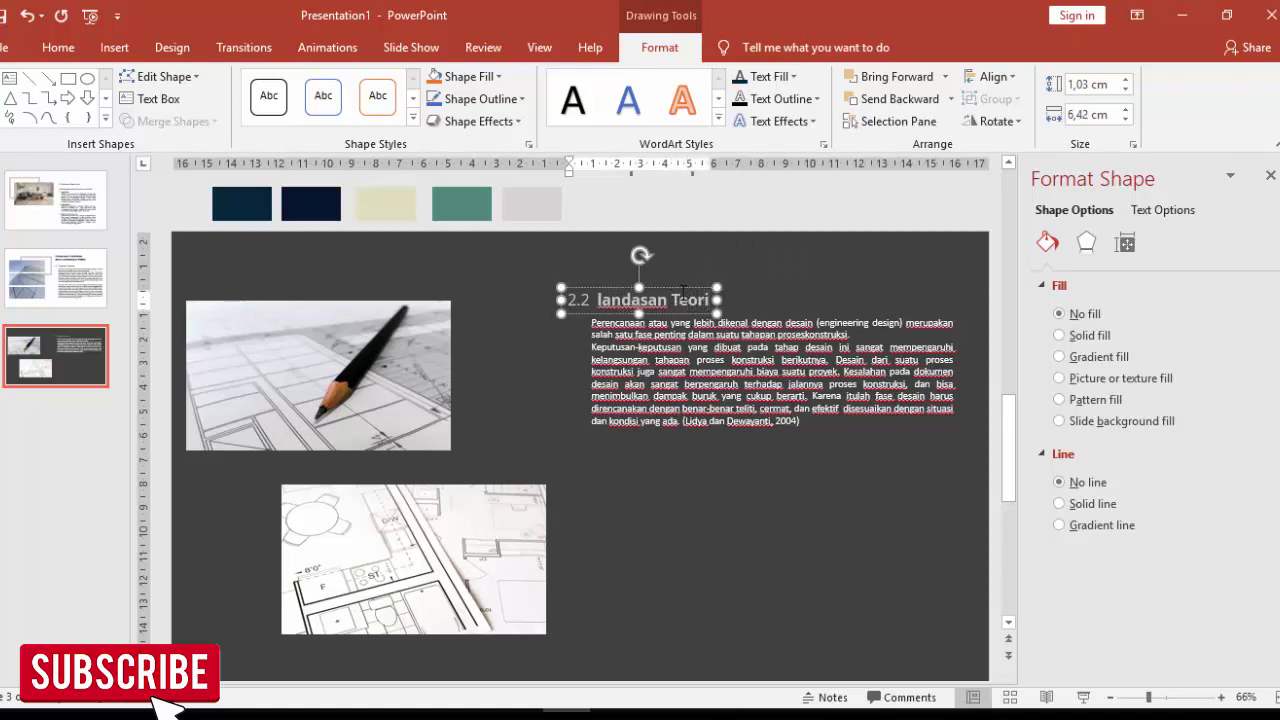
key("BackSpace")
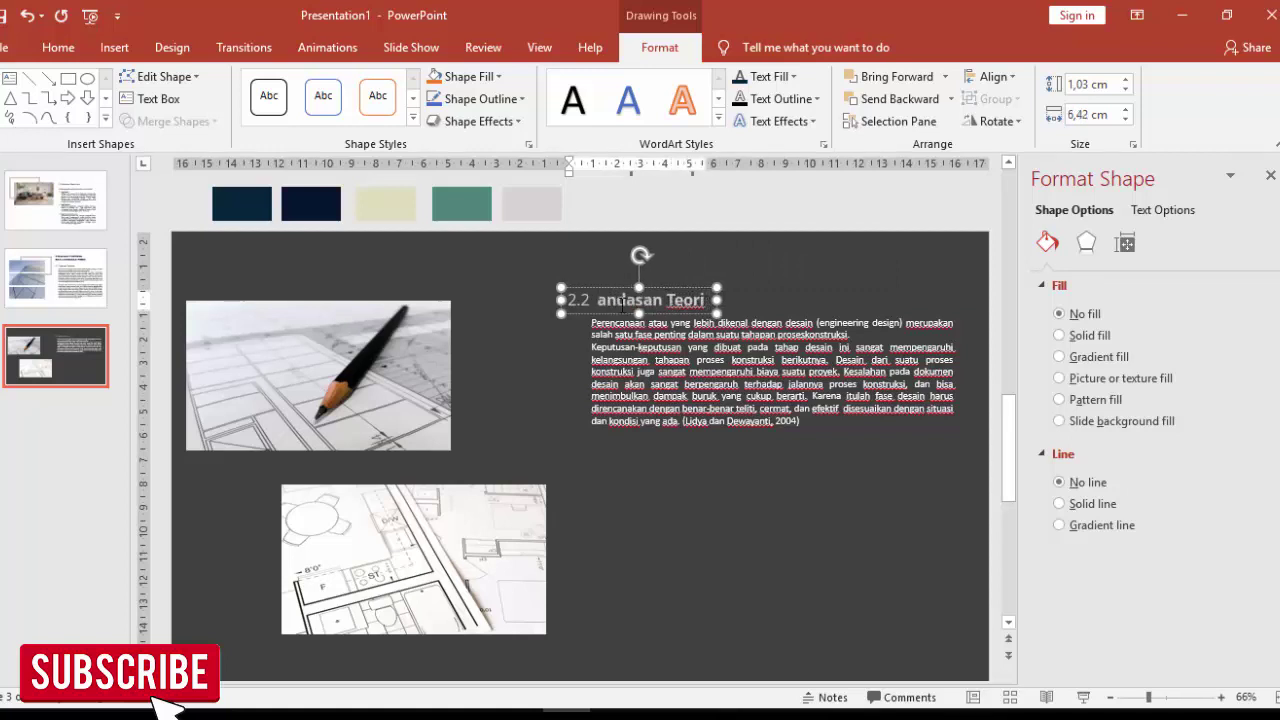
type("L")
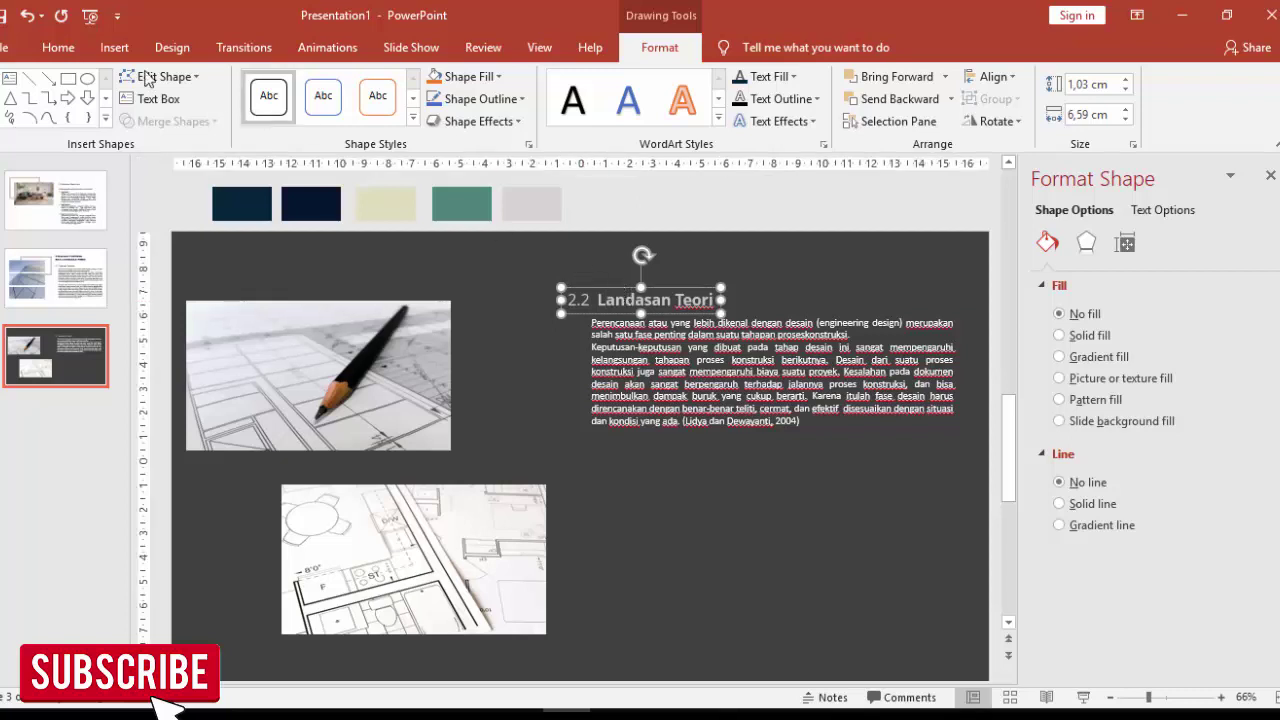
left_click(58, 47)
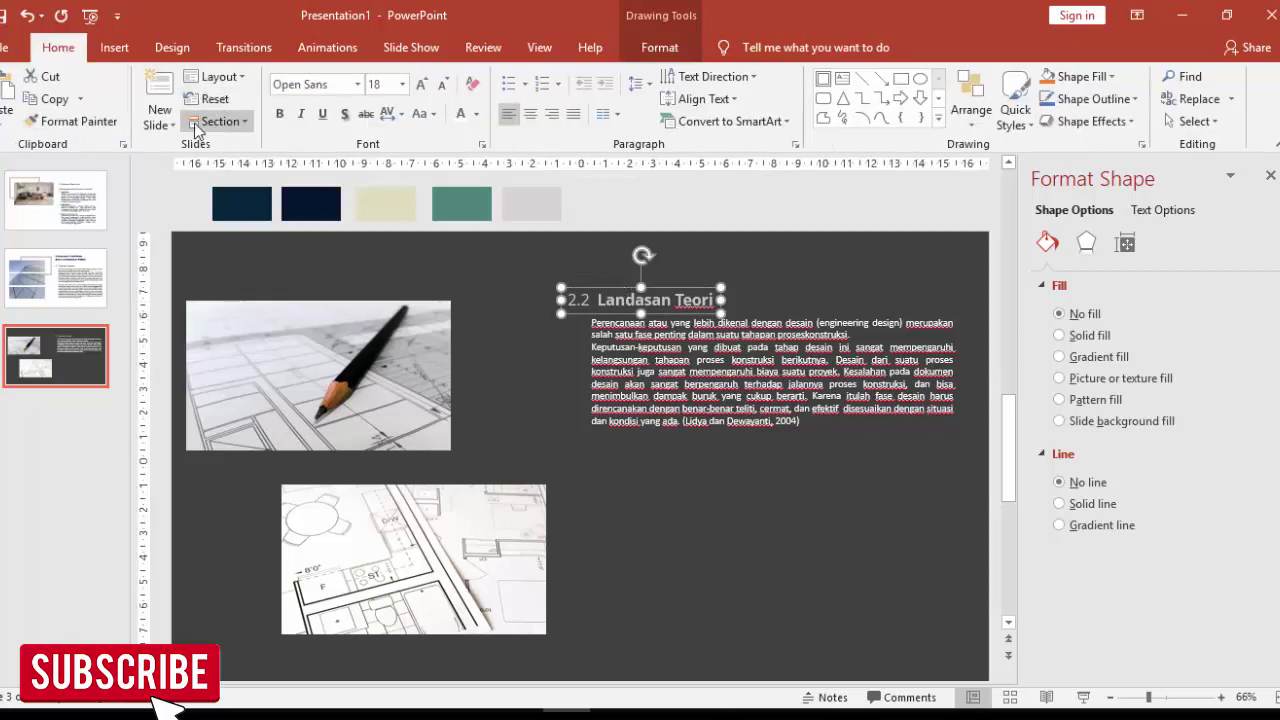
left_click(280, 113)
Step: Nudge the body text box slightly right and down
left_click(676, 400)
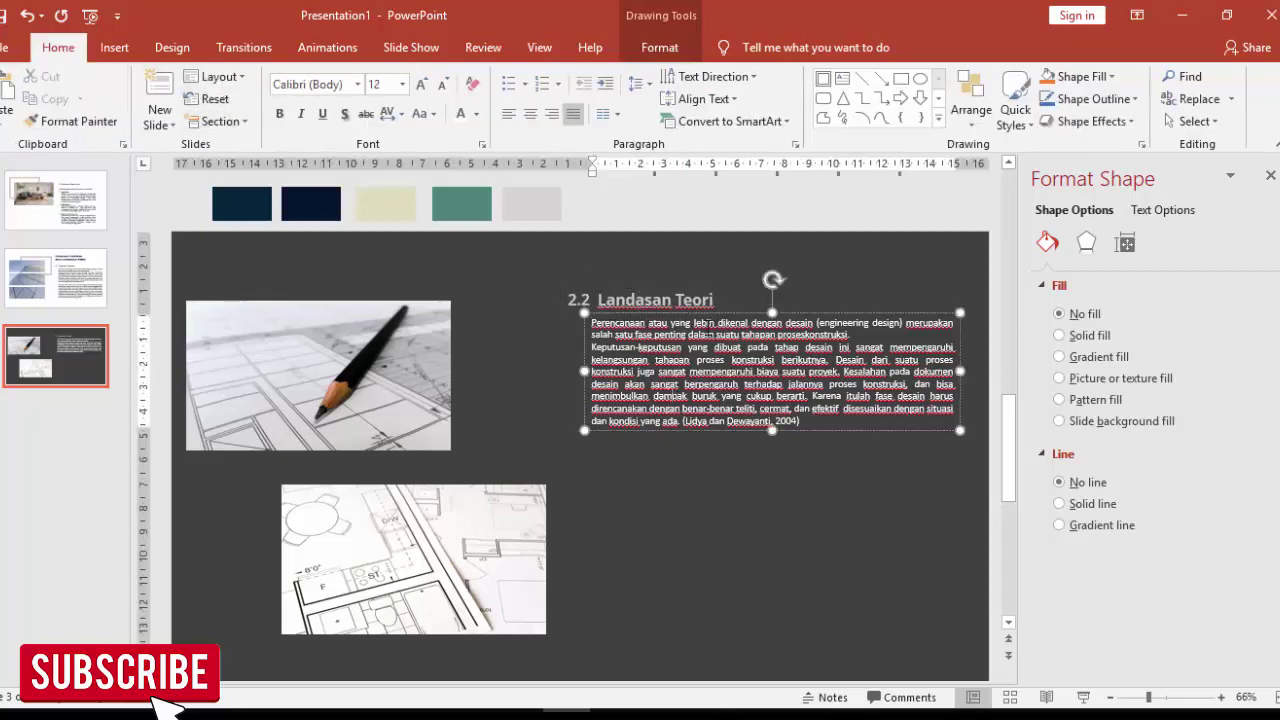
left_click_drag(736, 317, 740, 325)
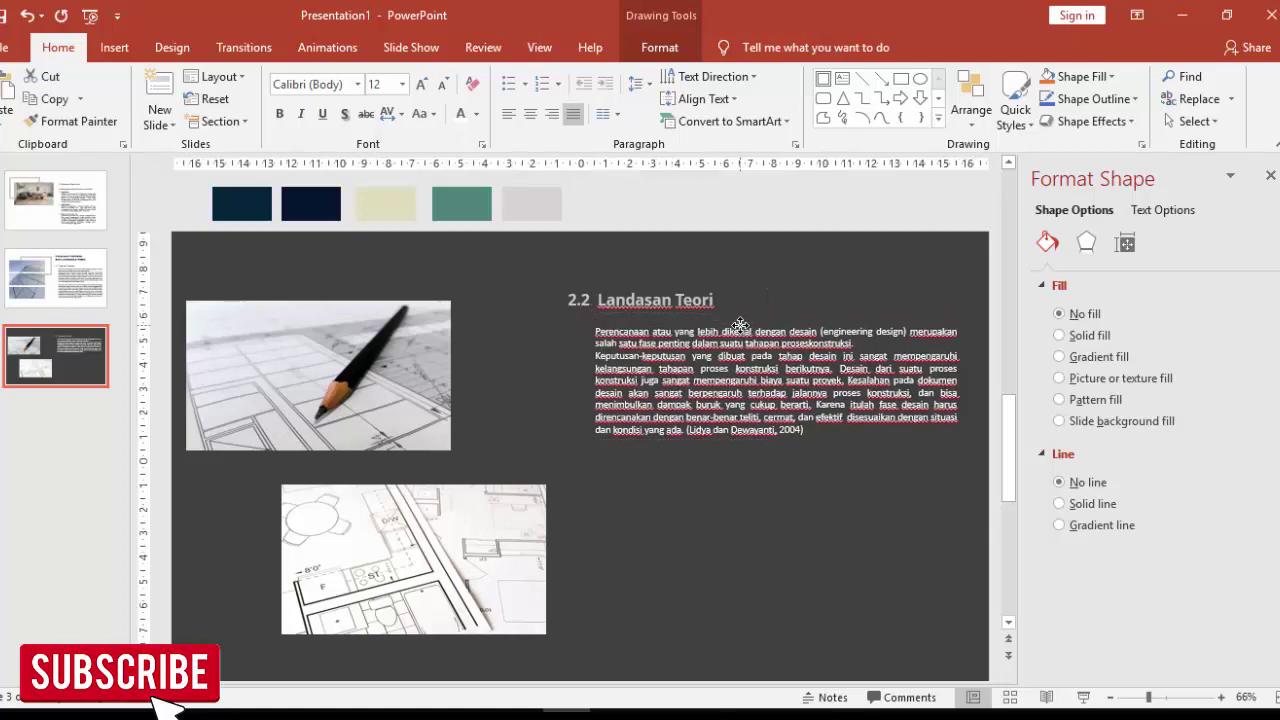
left_click(615, 712)
Step: Copy '2.2.1. Konsultan Perencana' from the PDF and add a blank line atop the slide's body text
scroll(439, 378, "down", 1)
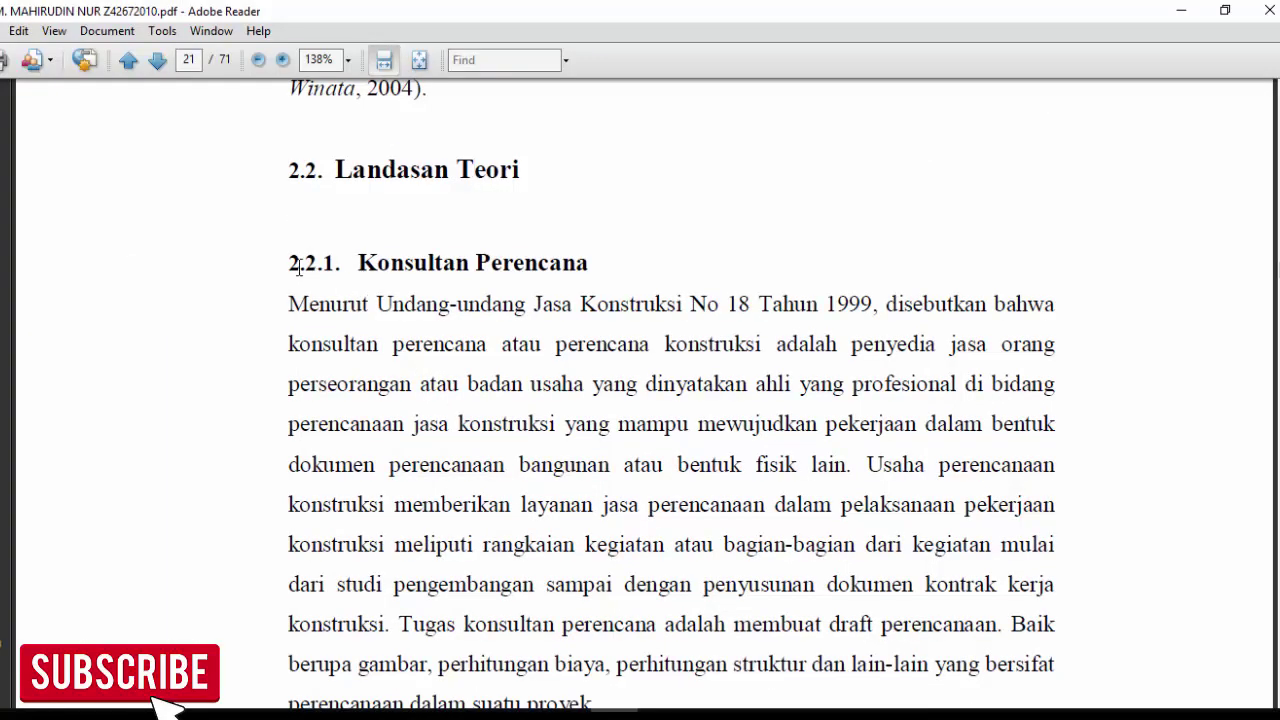
left_click_drag(343, 263, 540, 262)
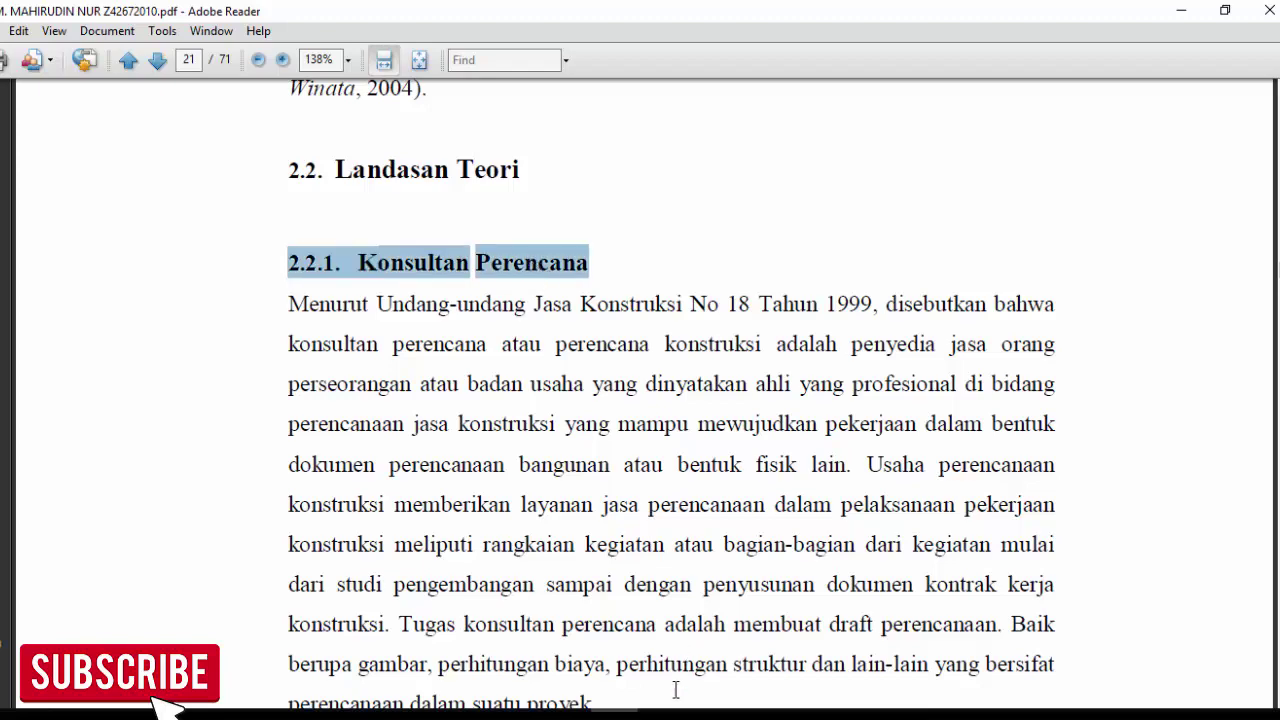
left_click(567, 712)
left_click(597, 333)
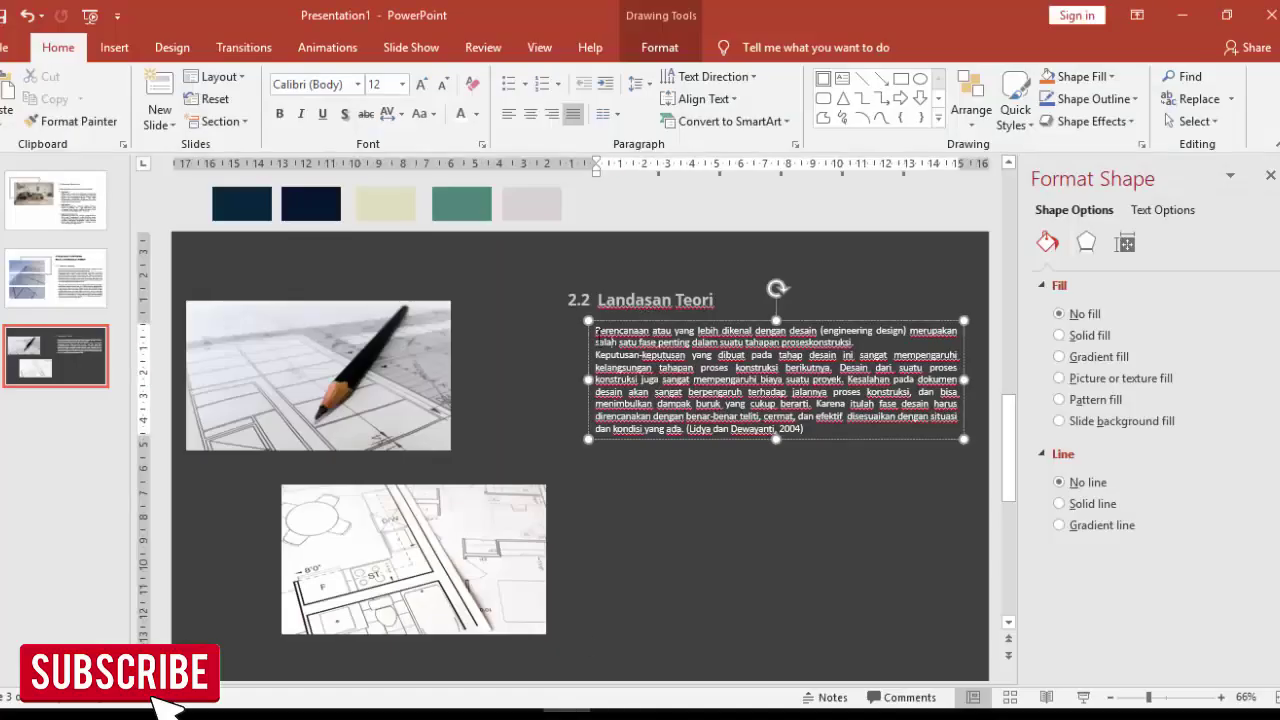
key("Return")
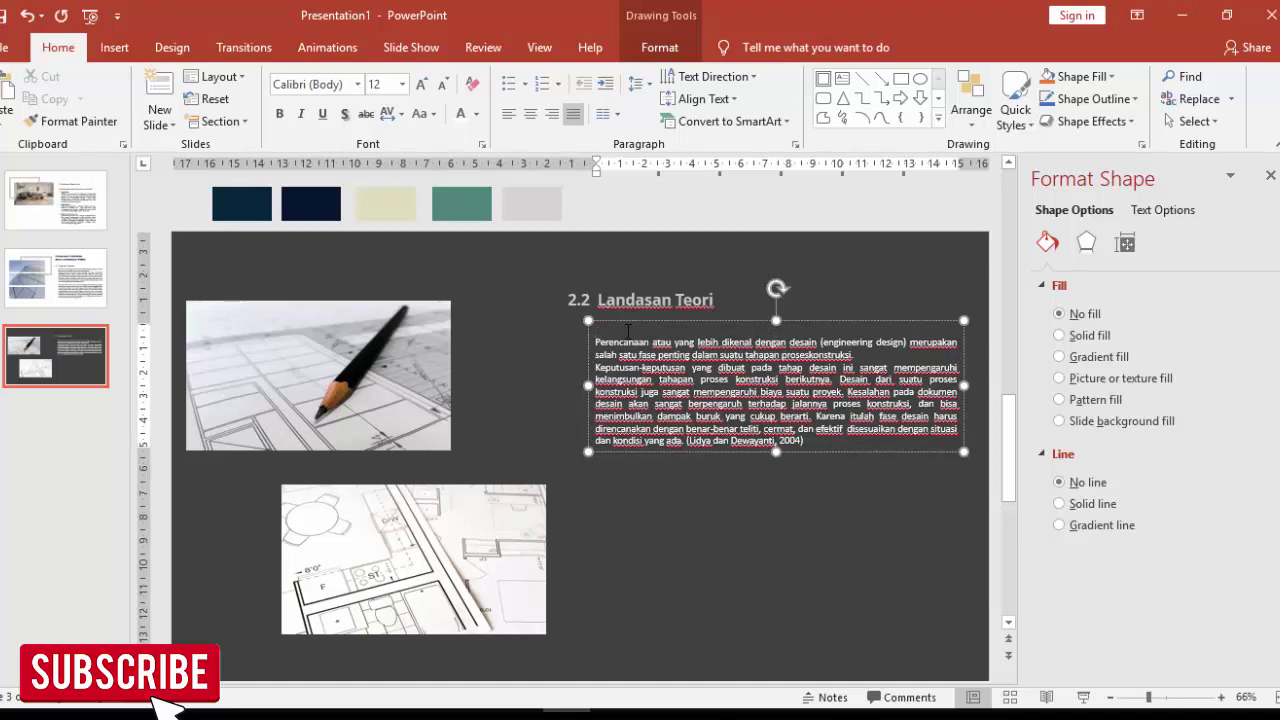
Step: Paste the 2.2.1 heading as unformatted text and adjust its first-line indent and spacing
key("ctrl+alt+v")
left_click(528, 301)
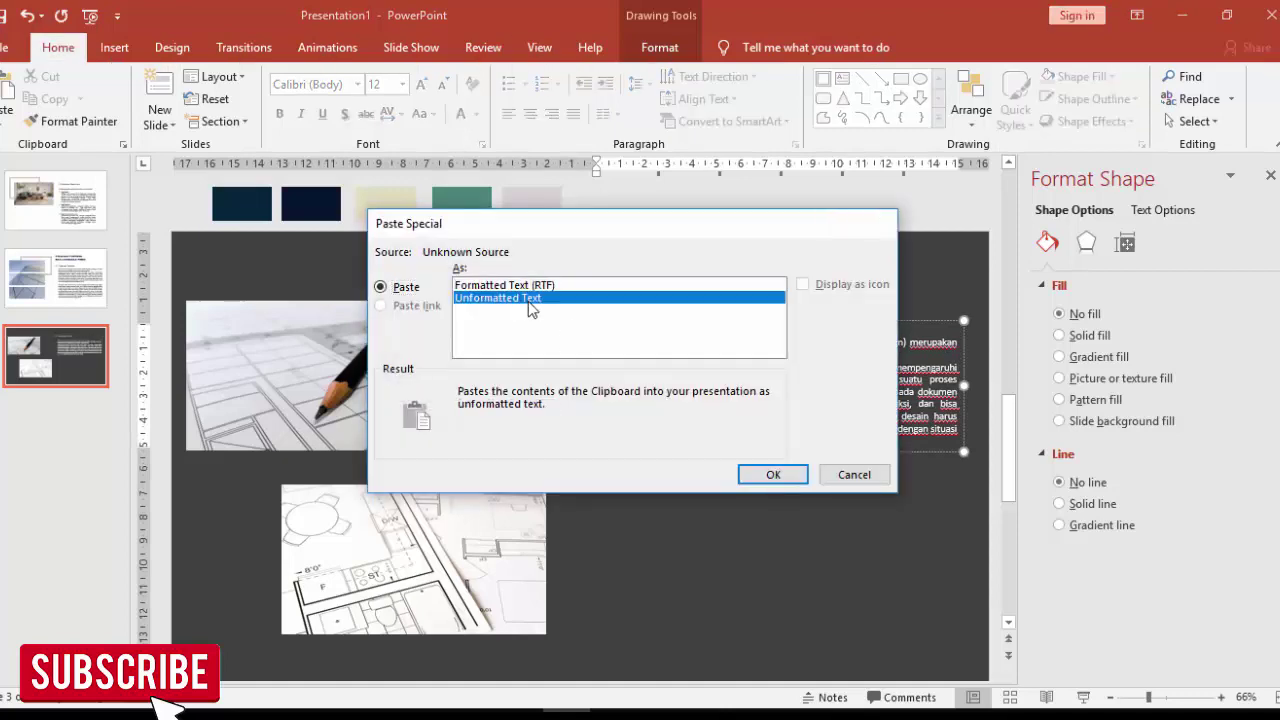
key("Return")
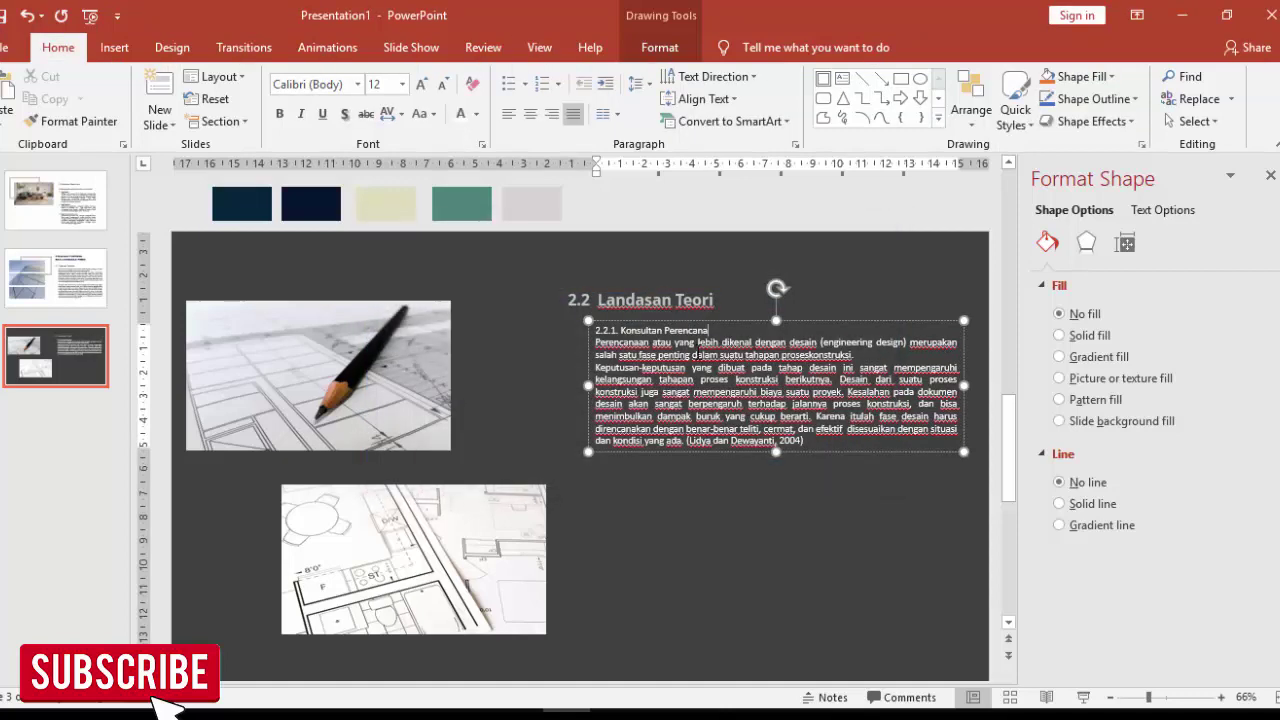
scroll(733, 338, "up", 1, "ctrl")
scroll(733, 338, "up", 2, "ctrl")
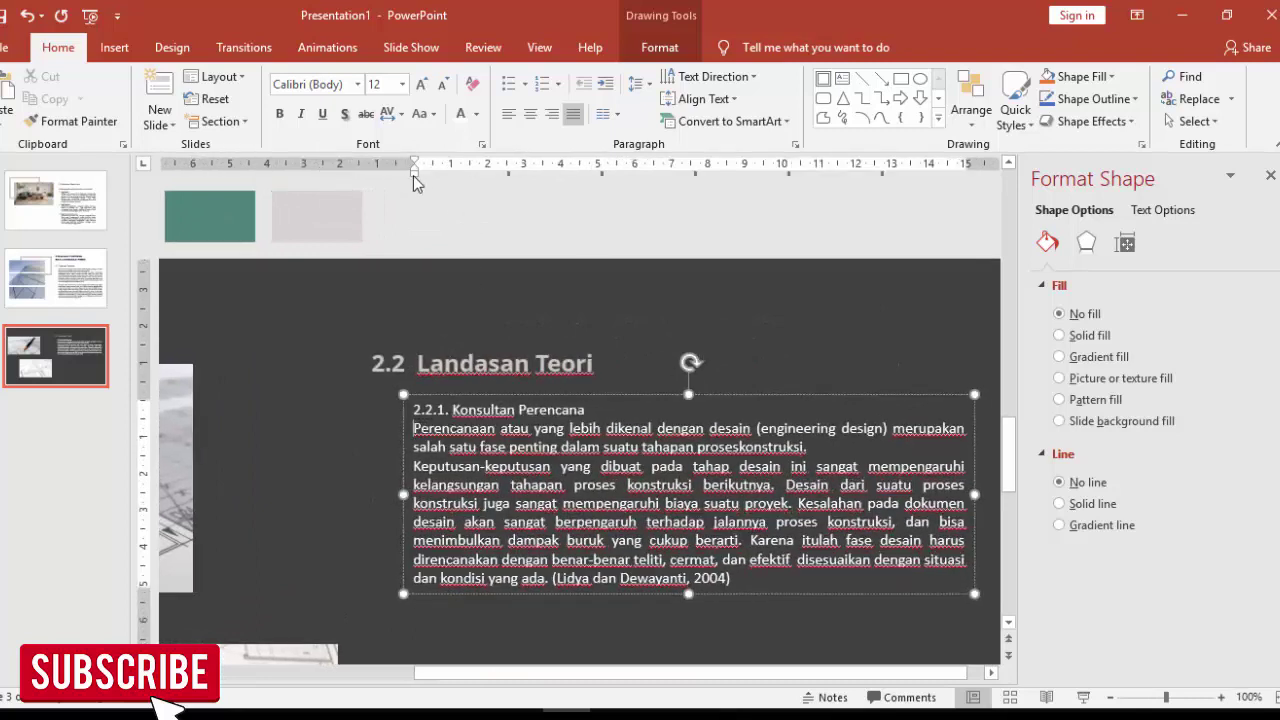
left_click_drag(414, 175, 460, 175)
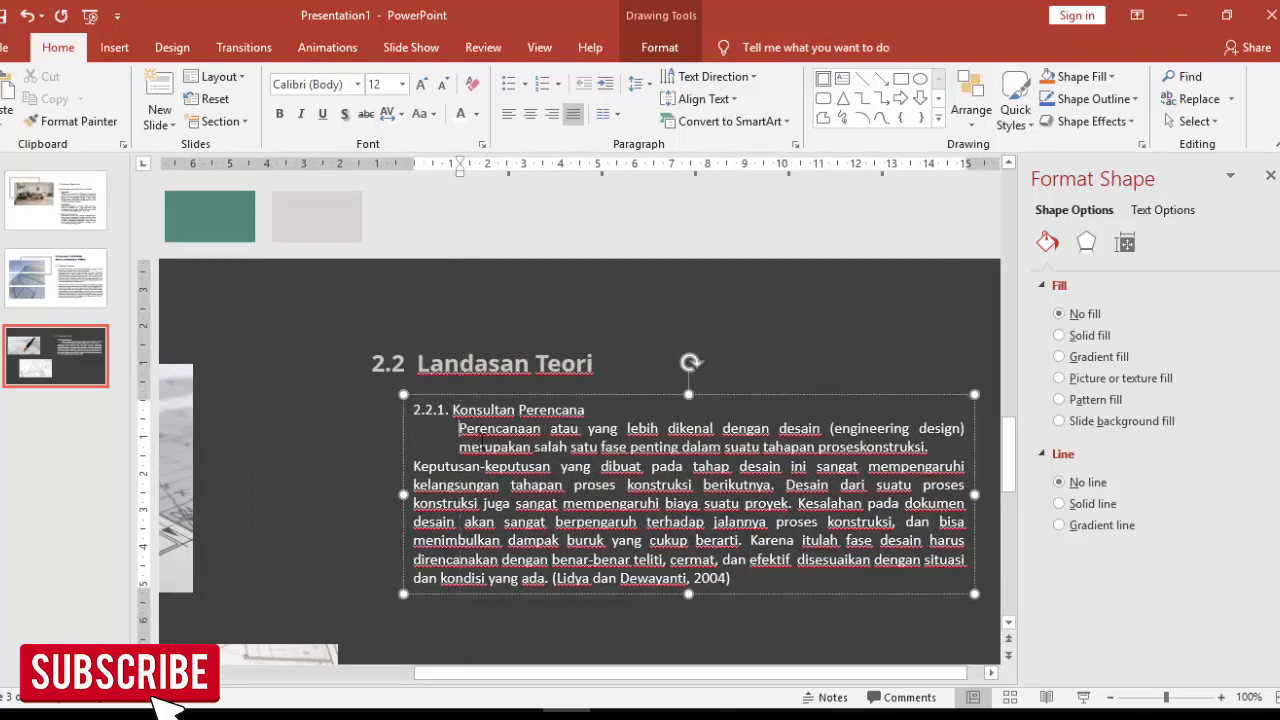
left_click(453, 409)
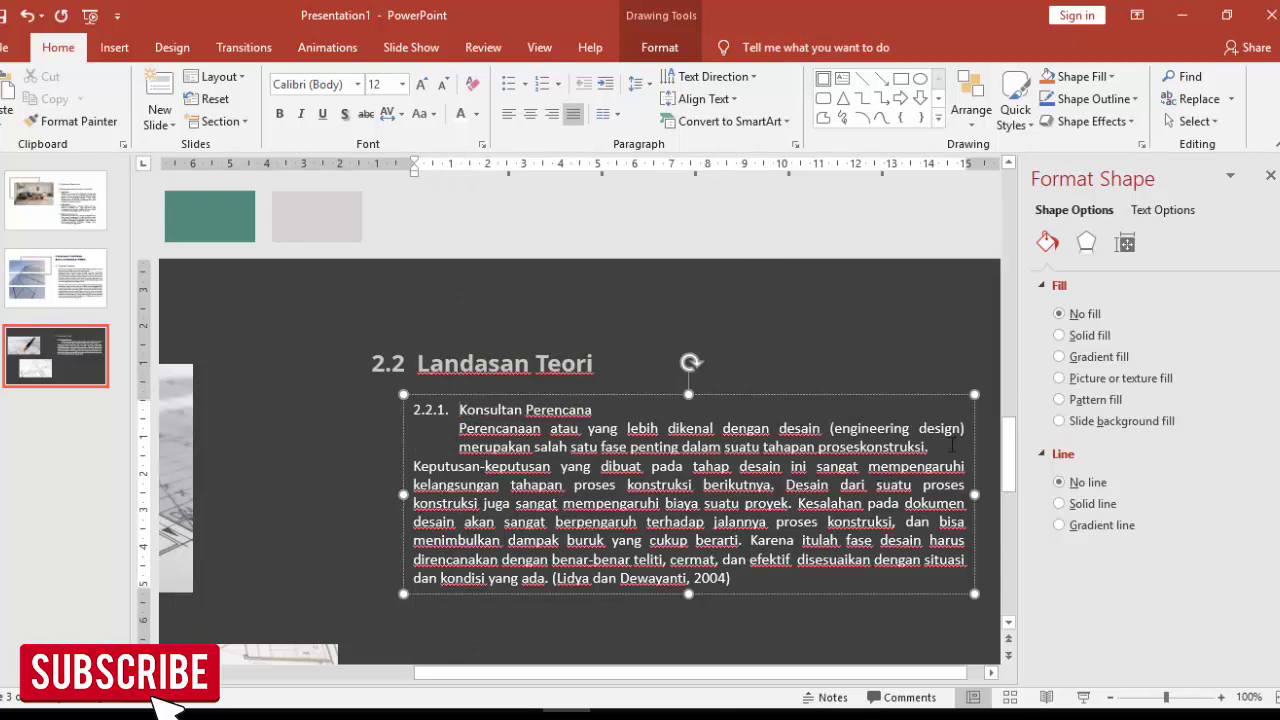
Step: Delete the old body paragraph and copy the PDF's Menurut paragraph through 'suatu proyek.'
left_click_drag(952, 446, 986, 565)
left_click_drag(459, 428, 713, 578)
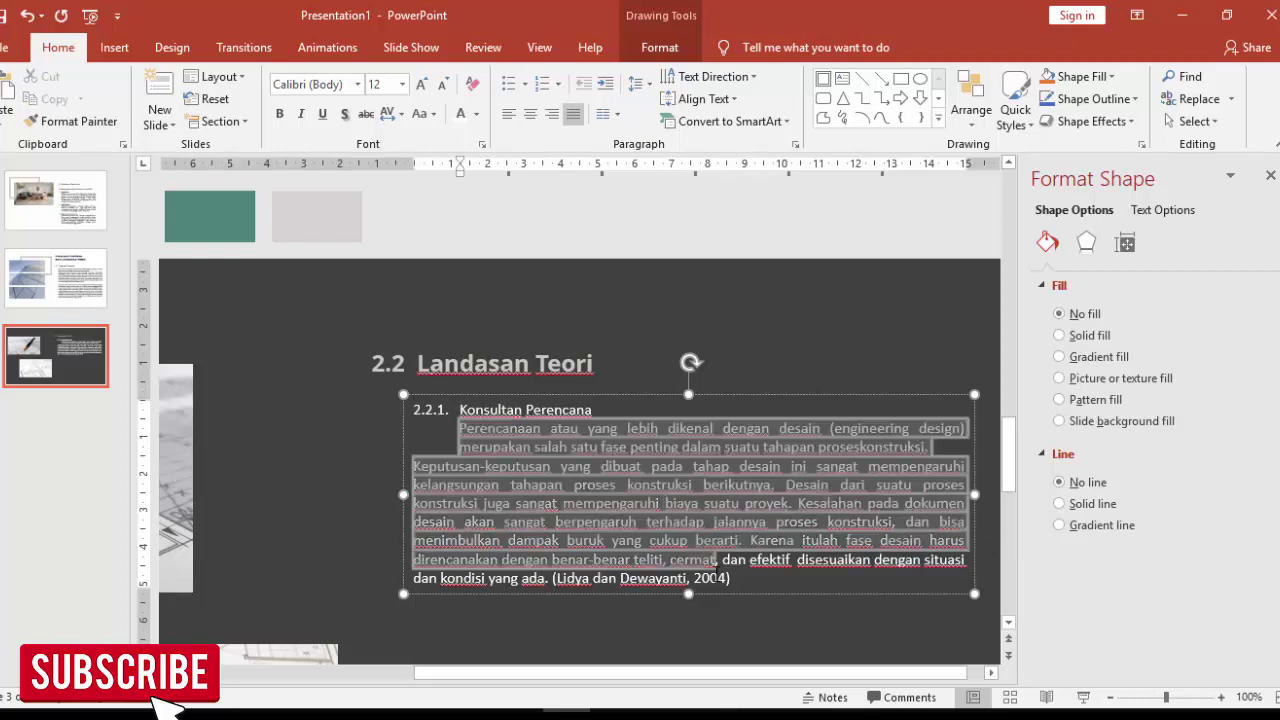
key("Delete")
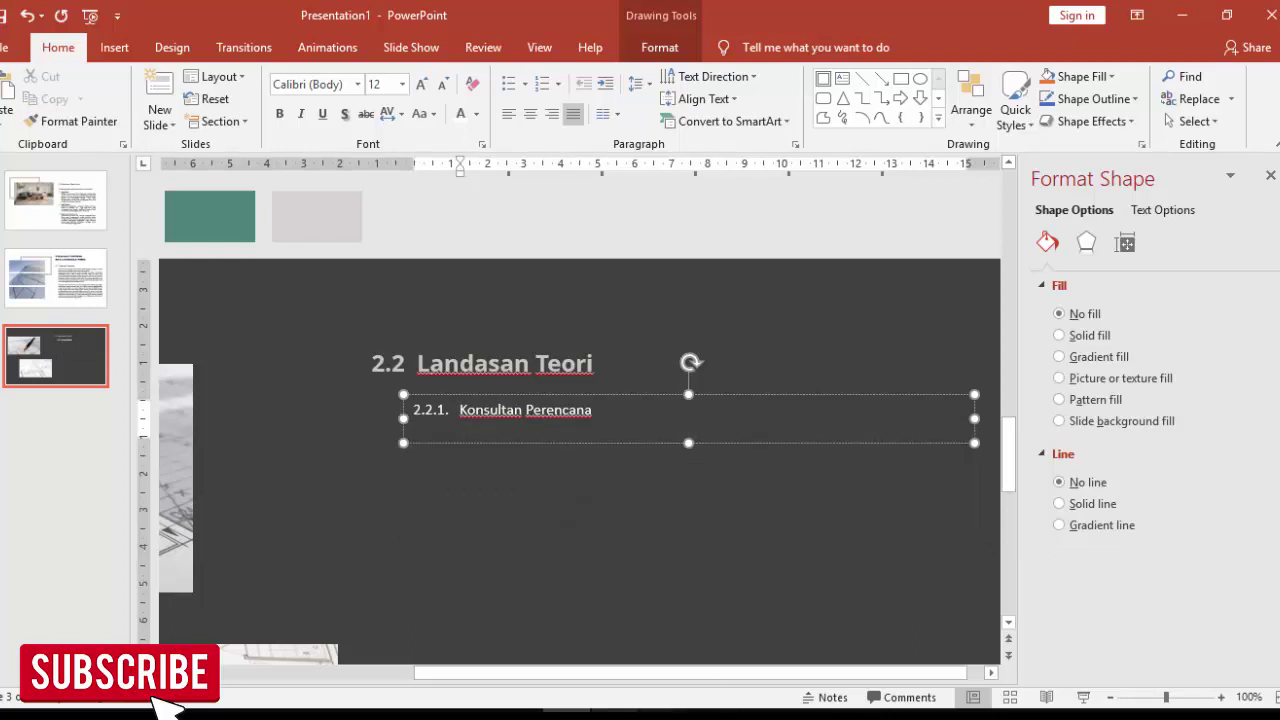
left_click(615, 712)
left_click_drag(289, 305, 604, 700)
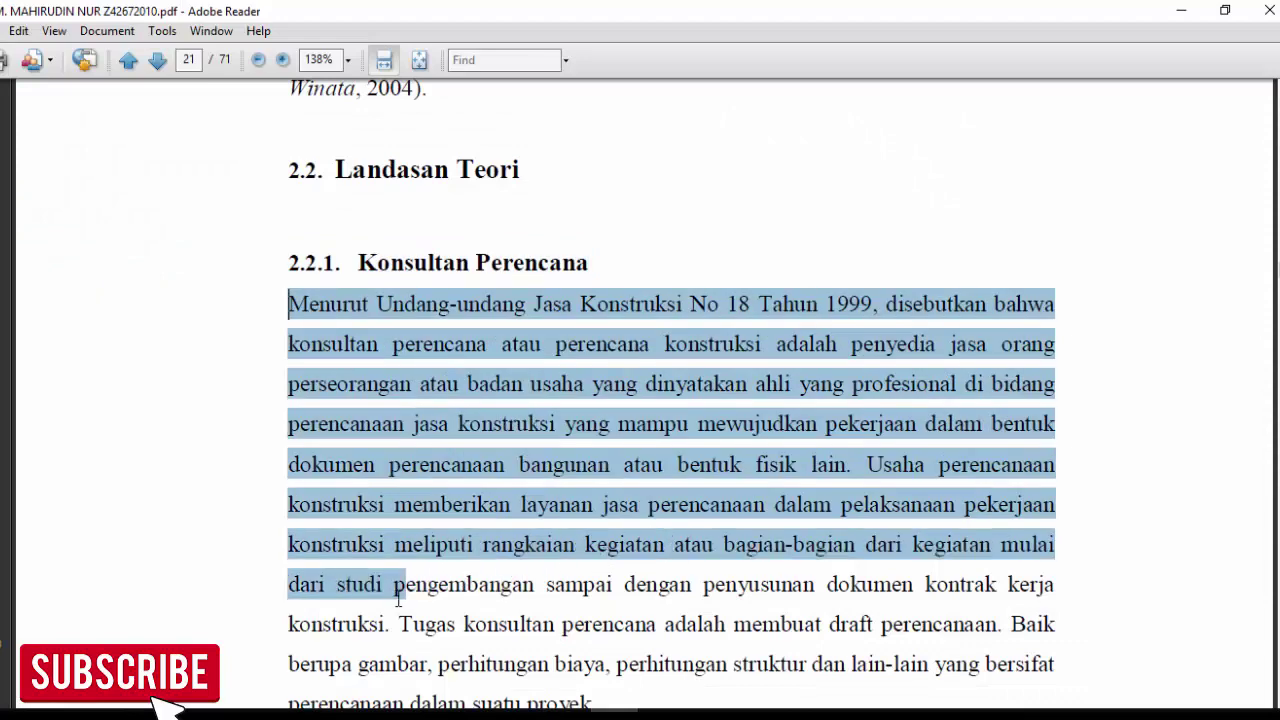
scroll(660, 650, "down", 2)
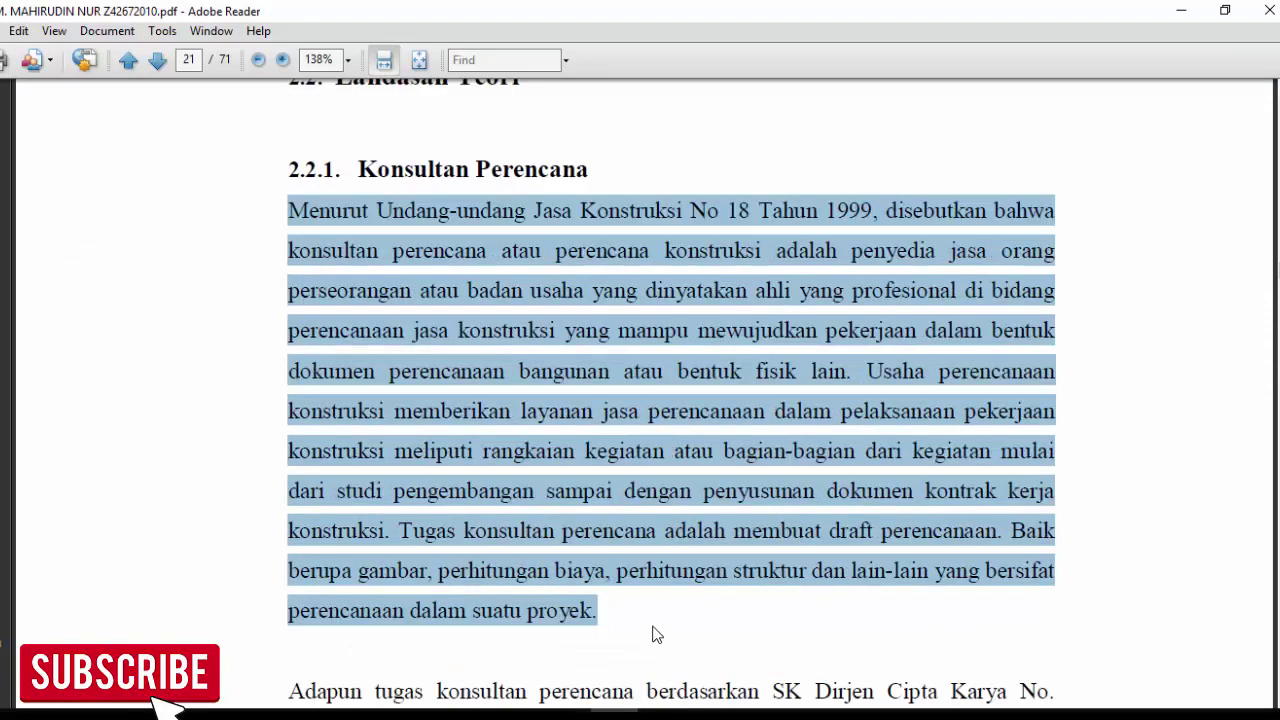
key("alt+Tab")
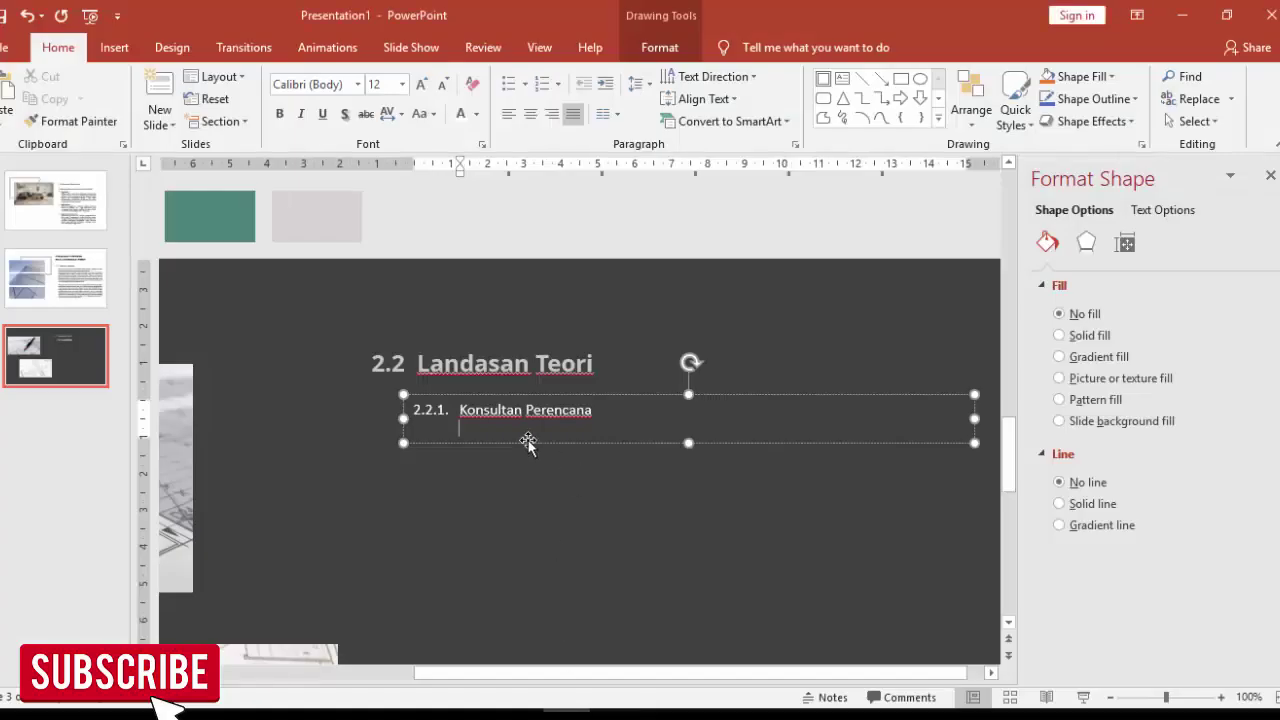
Step: Paste the Menurut paragraph as unformatted text under the 2.2.1 subheading
key("ctrl+alt+v")
left_click(495, 297)
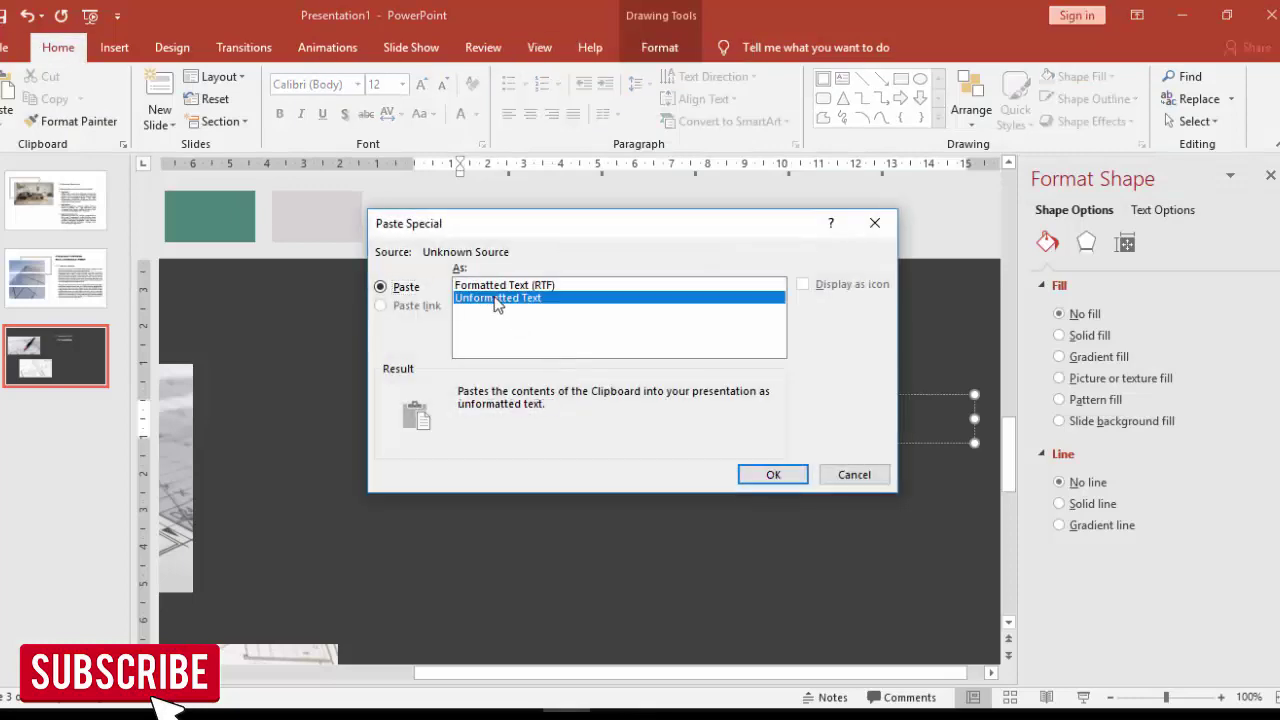
key("Return")
scroll(571, 375, "up", 2)
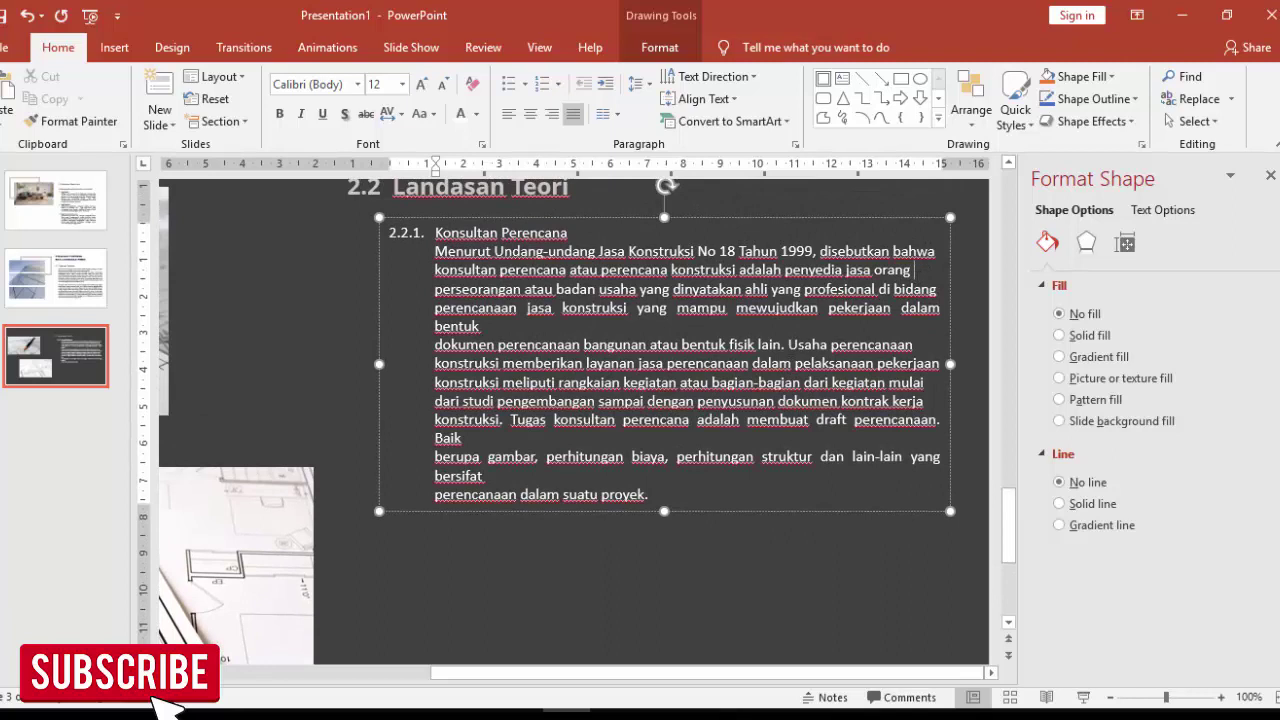
Step: Delete the stray line breaks so the Menurut text forms one continuous paragraph
key("Delete")
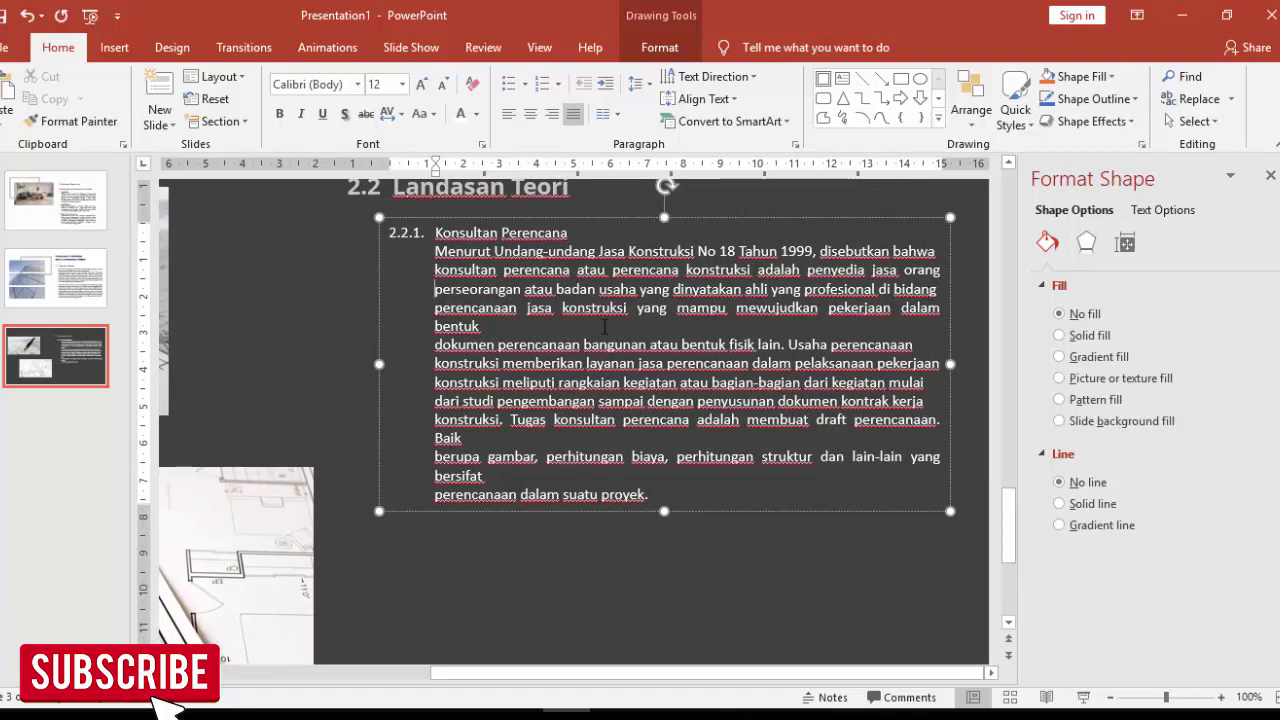
key("Delete")
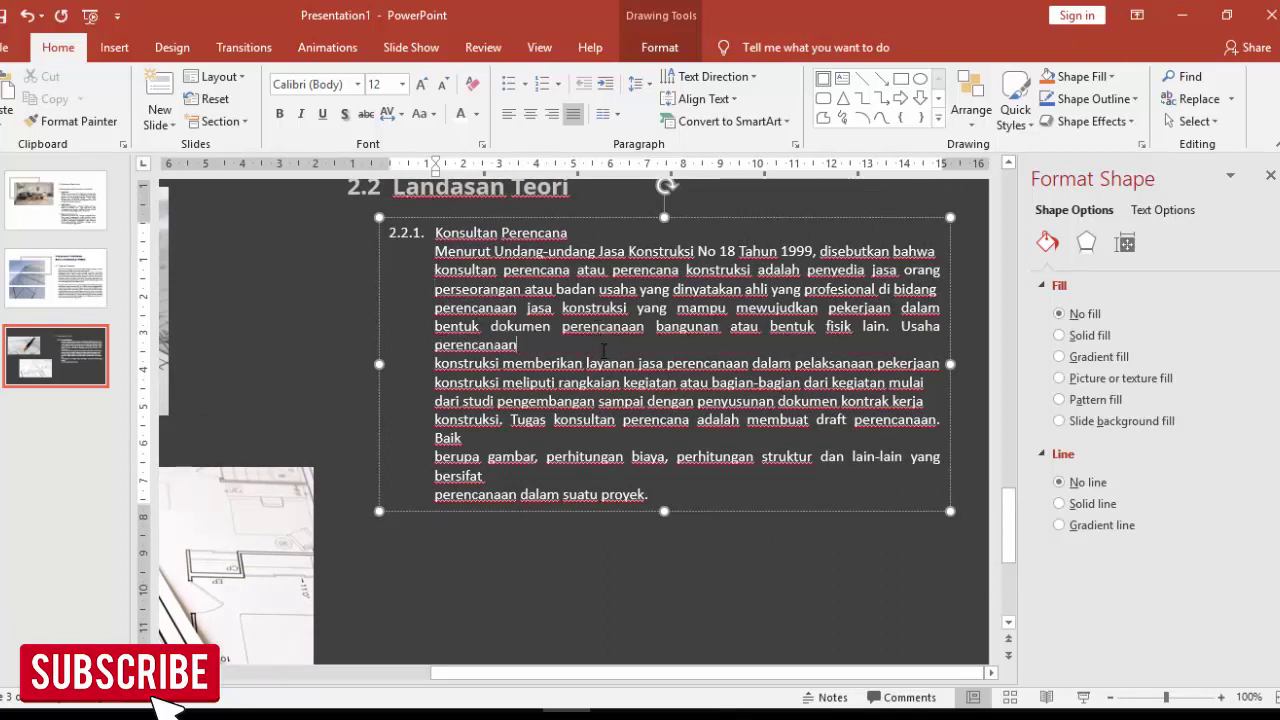
key("Delete")
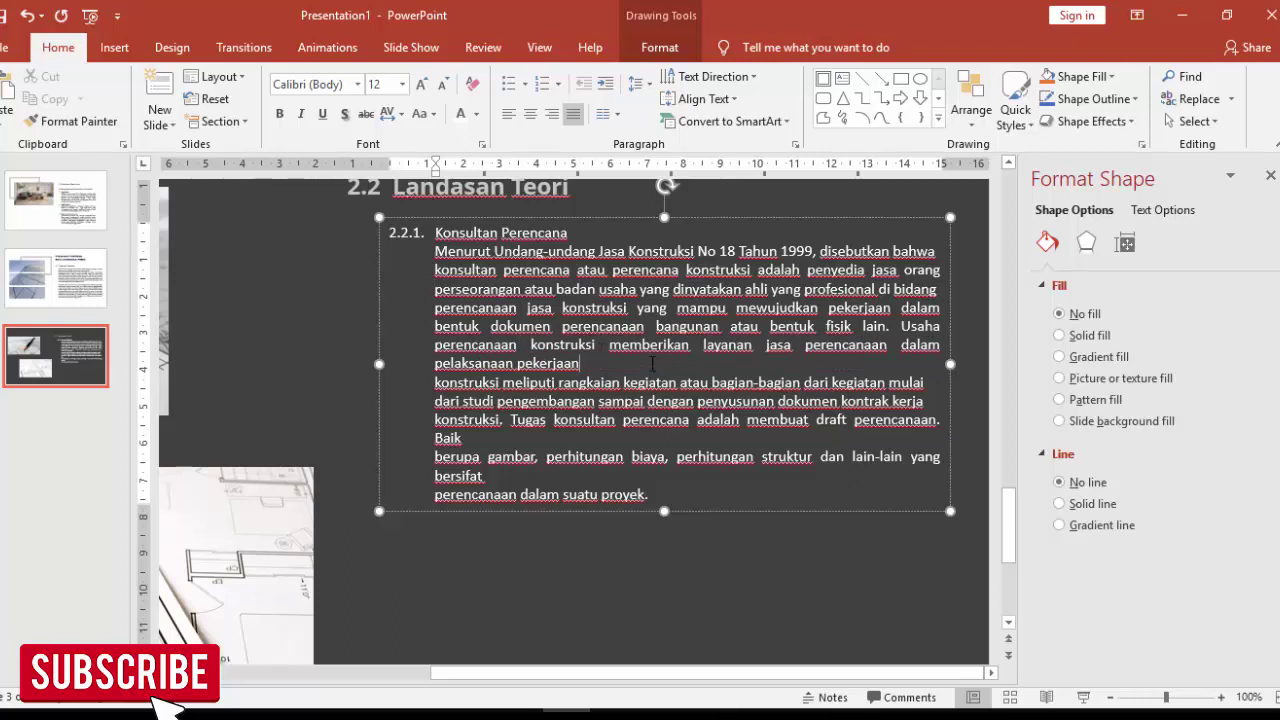
key("Delete")
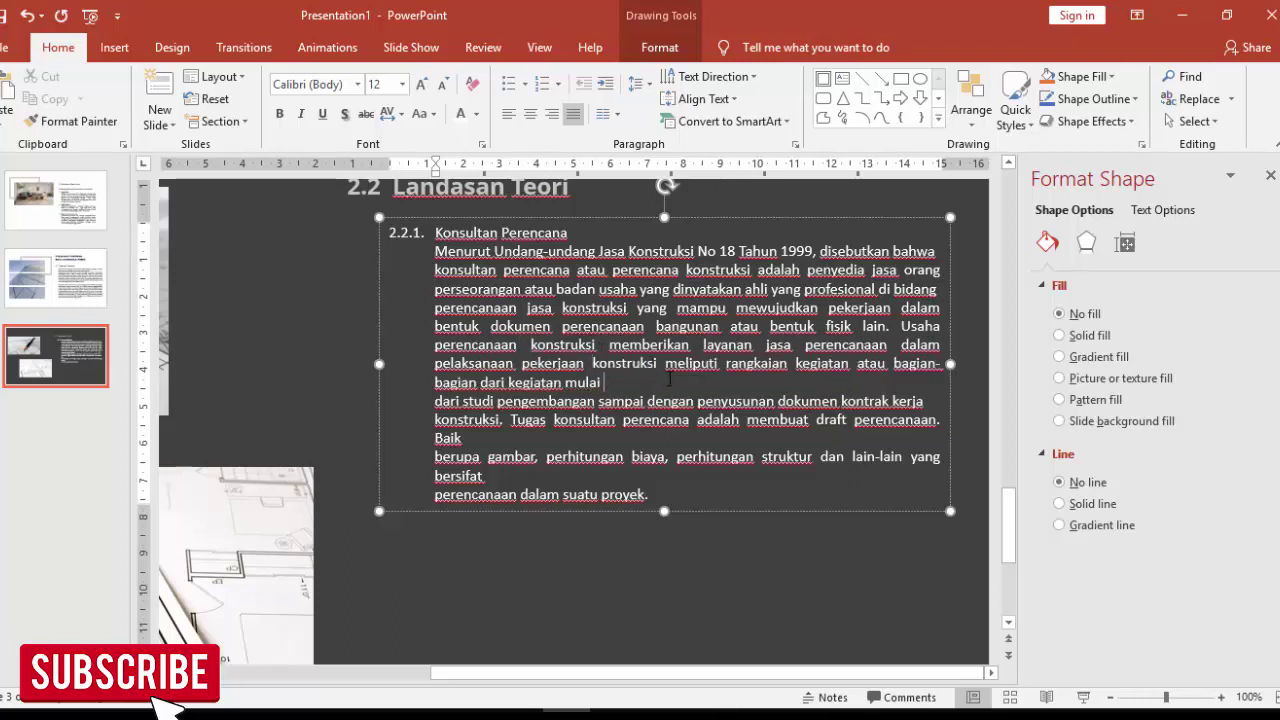
key("Delete")
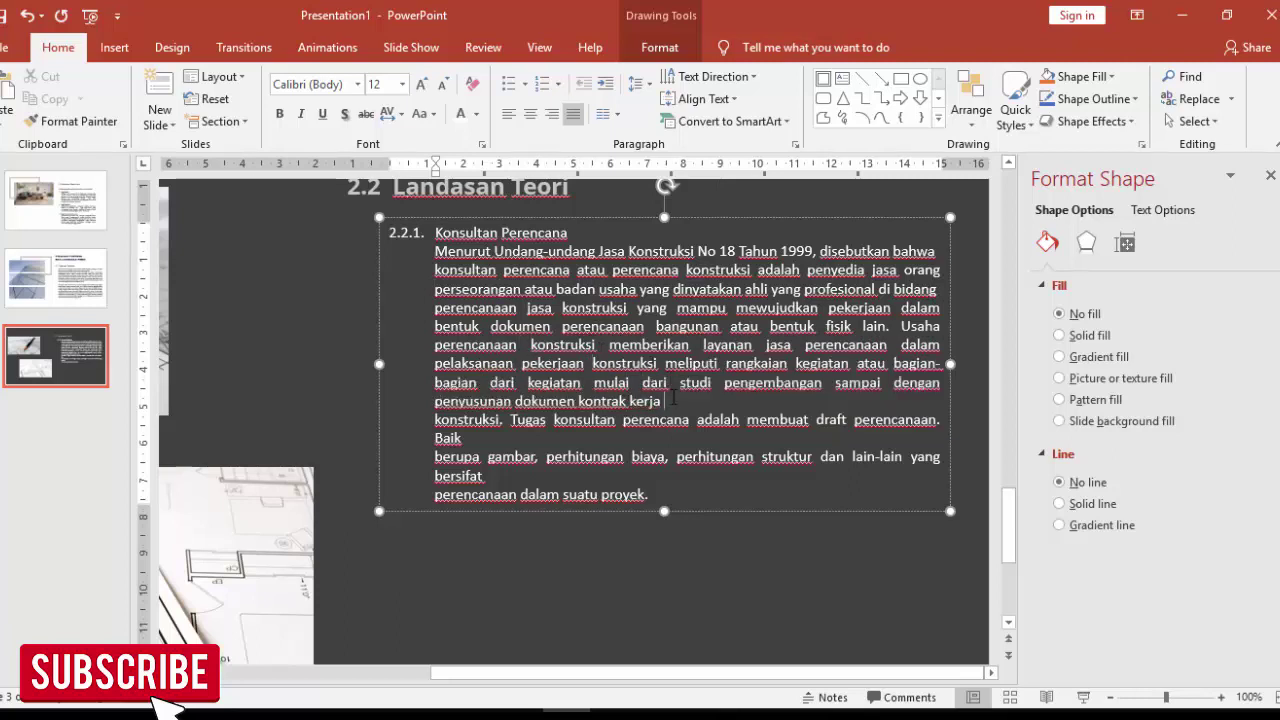
key("Delete")
left_click(743, 427)
key("Delete")
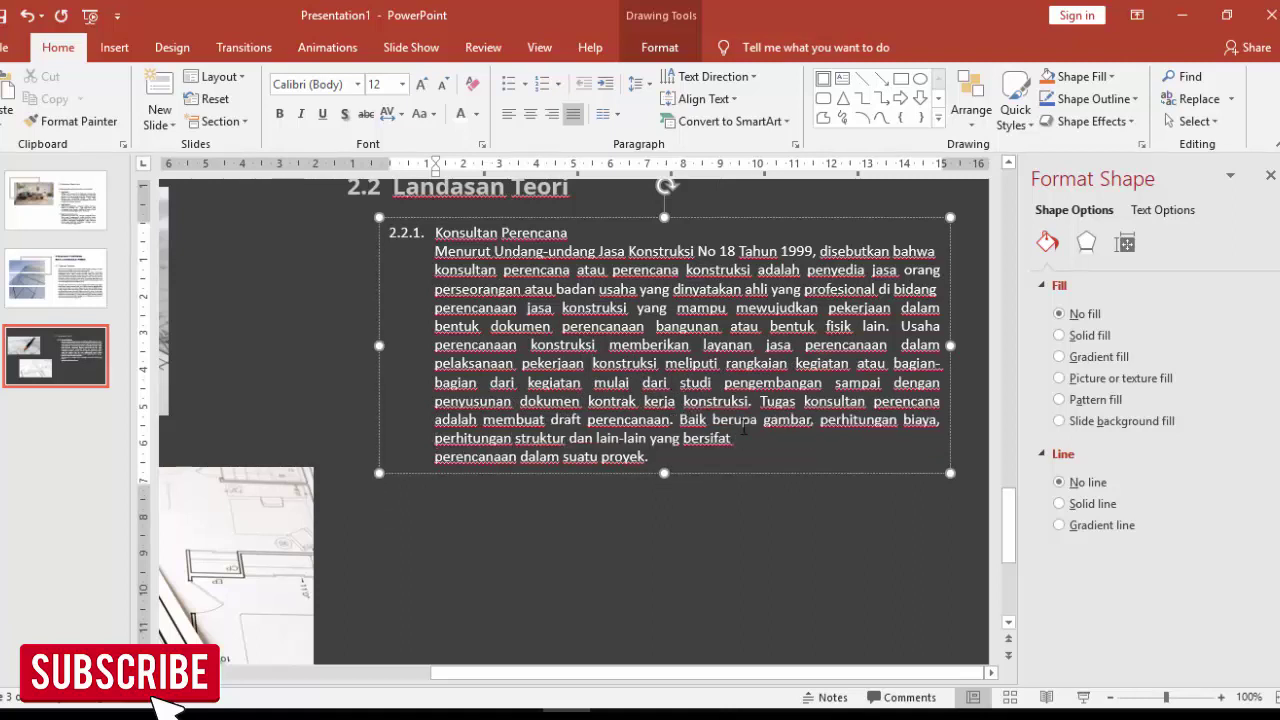
key("Delete")
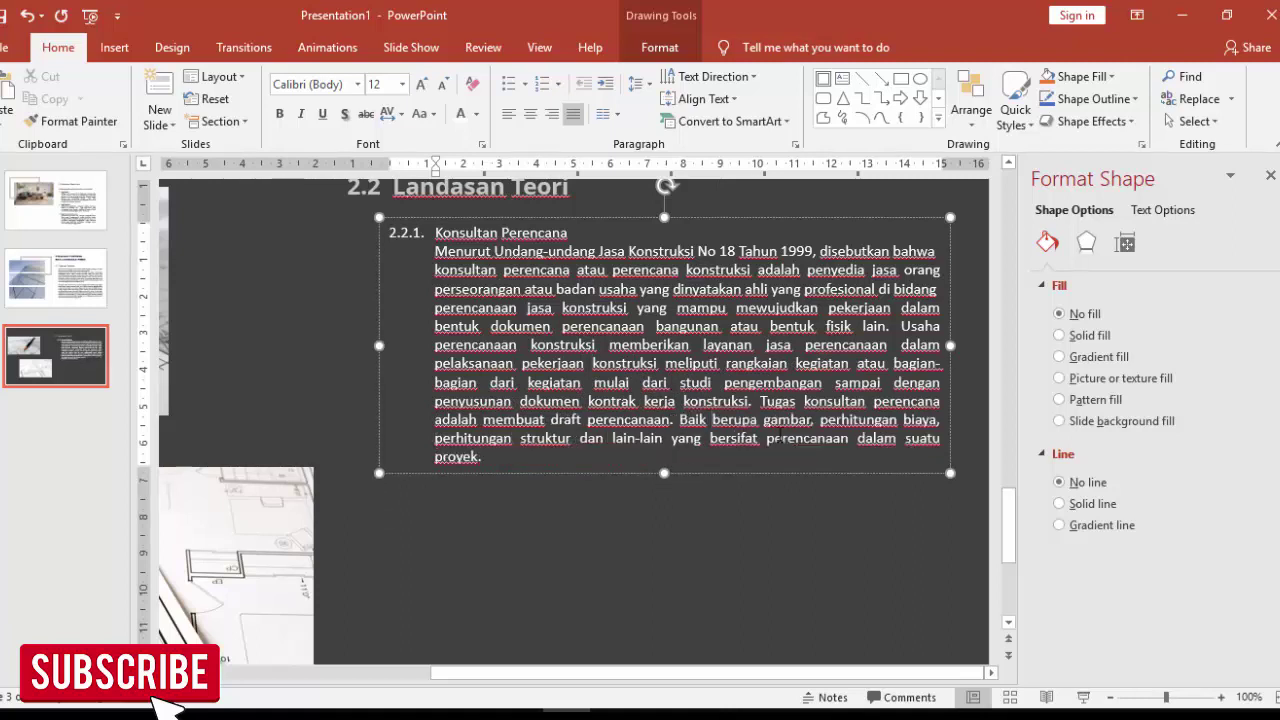
left_click(799, 520)
scroll(795, 485, "down", 3)
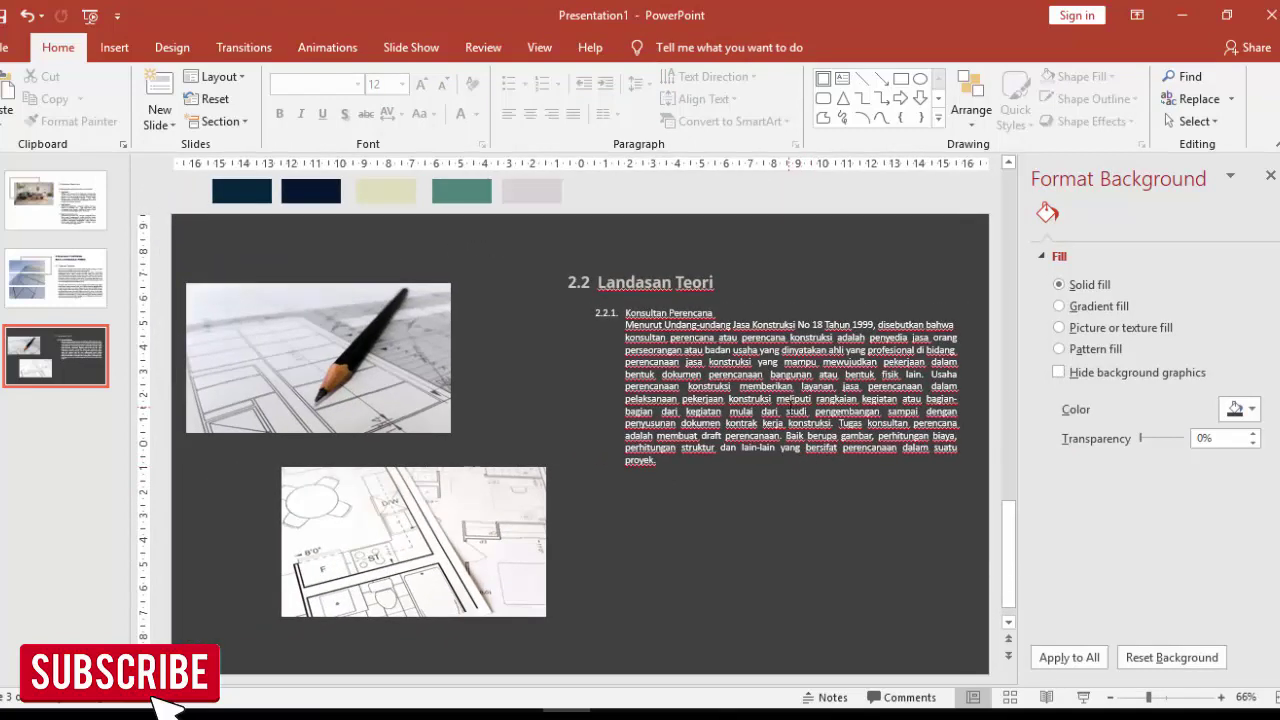
Step: Find section 2.2.2 Pengertian Kualitas, Desain dan Dokumentasi on PDF page 22, then return to the slide's body text
left_click(641, 710)
scroll(630, 455, "down", 5)
scroll(630, 455, "down", 3)
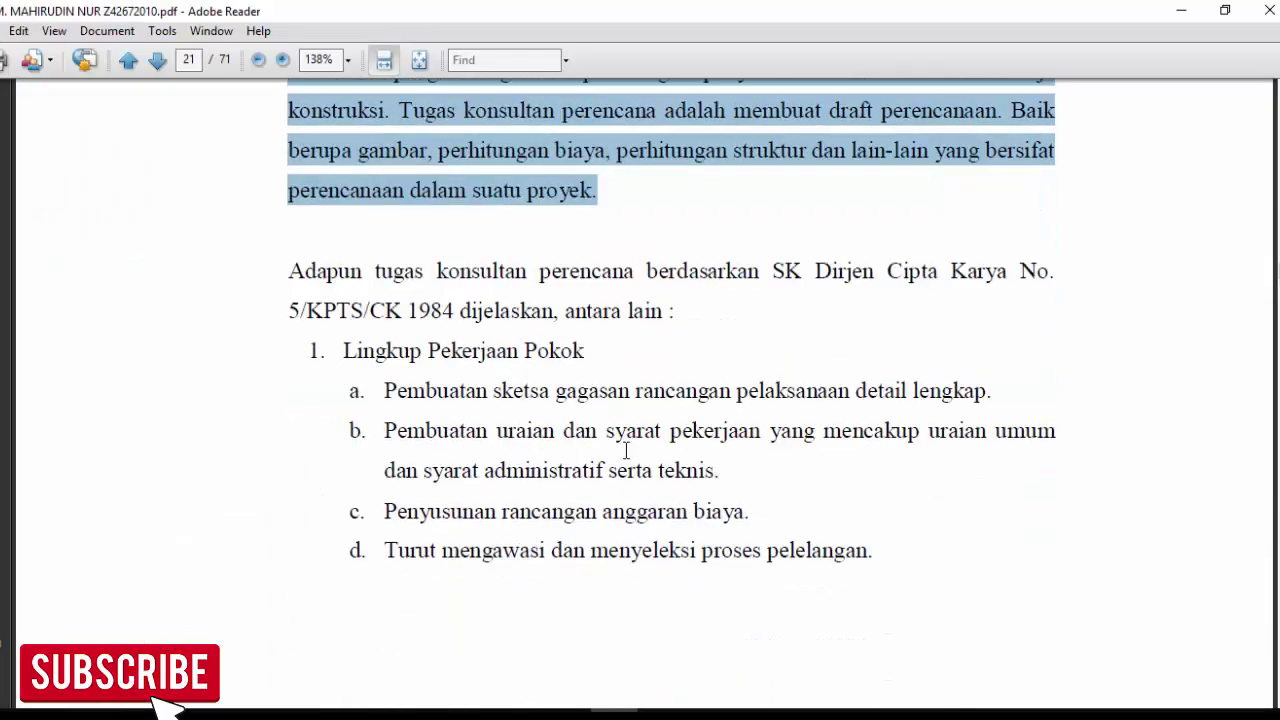
scroll(630, 451, "down", 5)
scroll(630, 451, "down", 5)
scroll(631, 452, "down", 4)
scroll(632, 452, "down", 5)
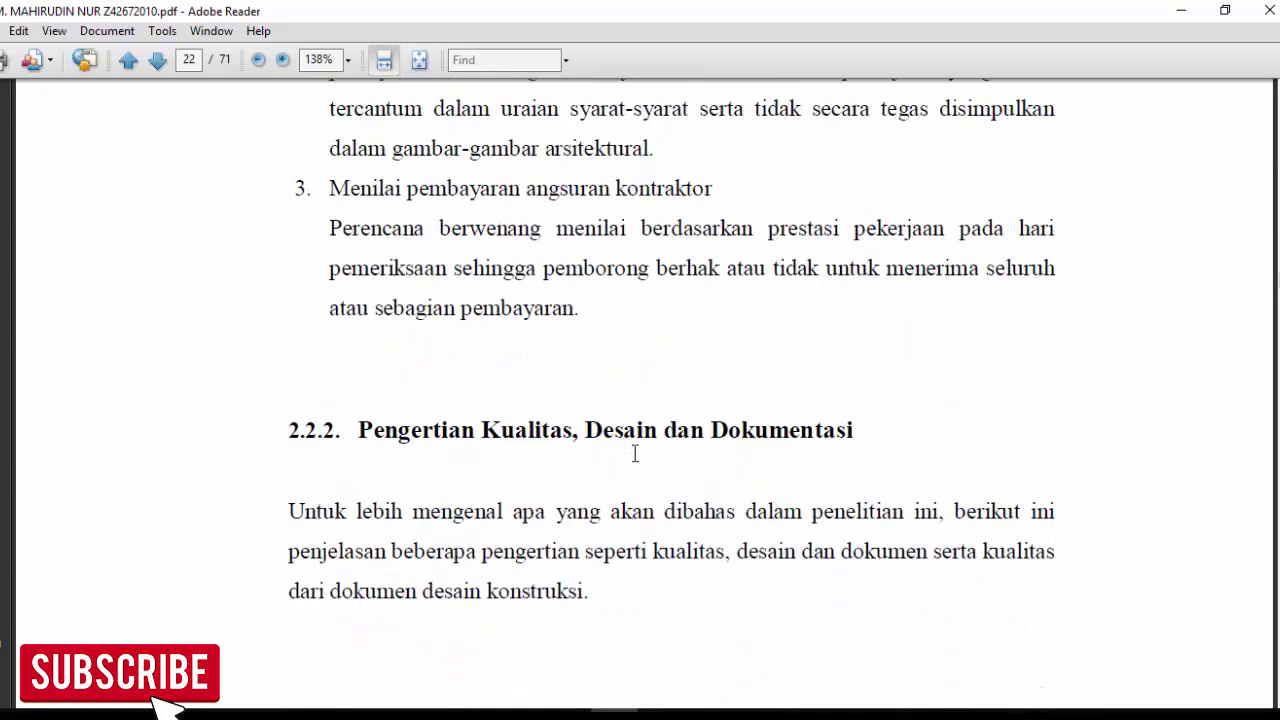
scroll(634, 453, "down", 2)
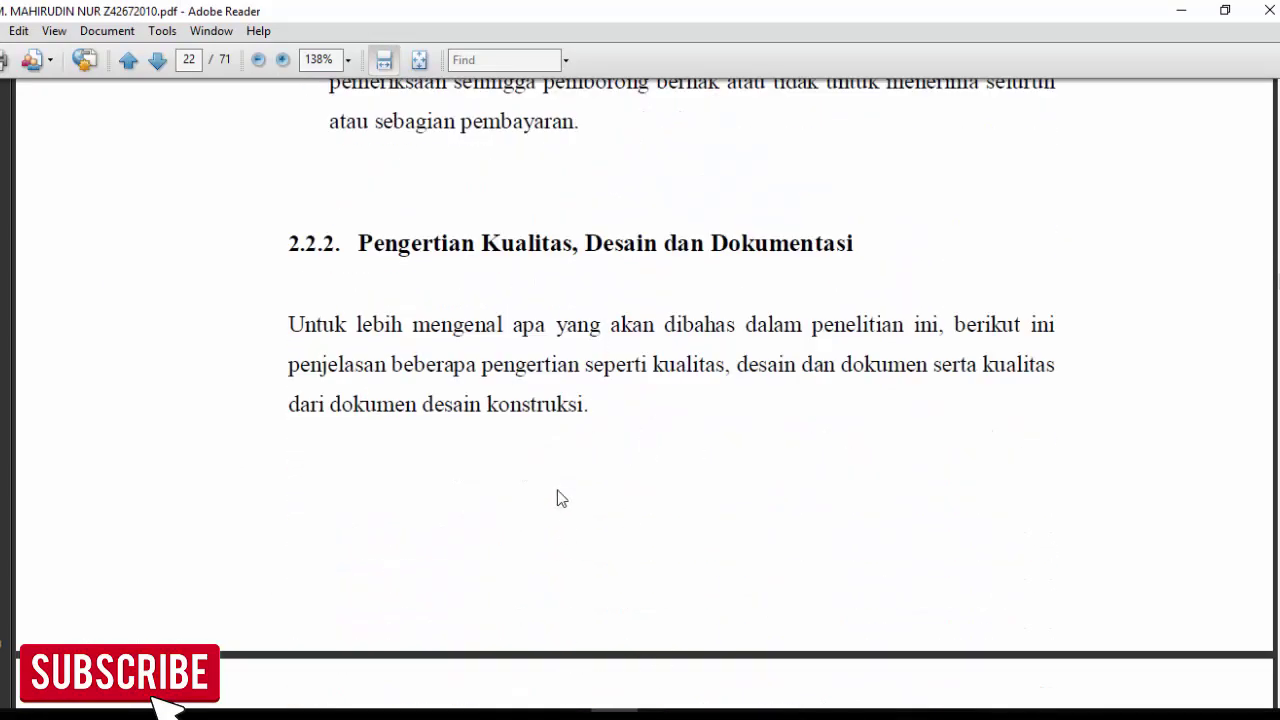
left_click(568, 710)
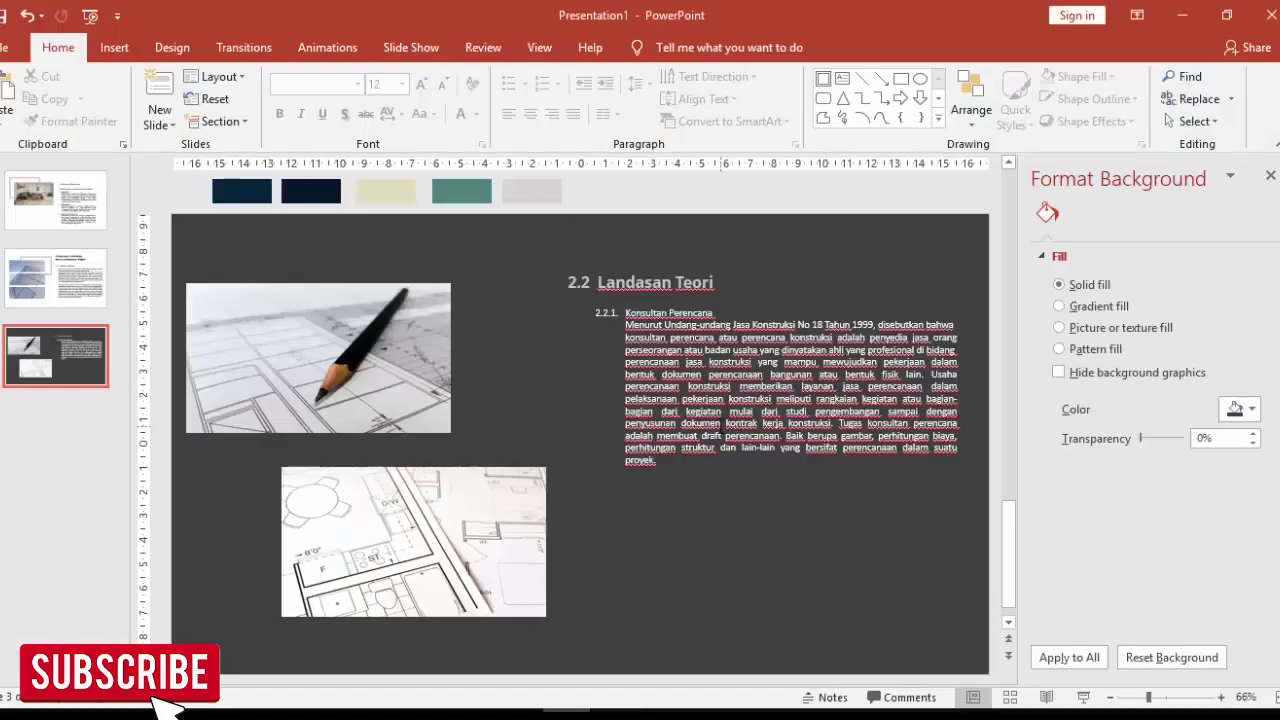
left_click(711, 427)
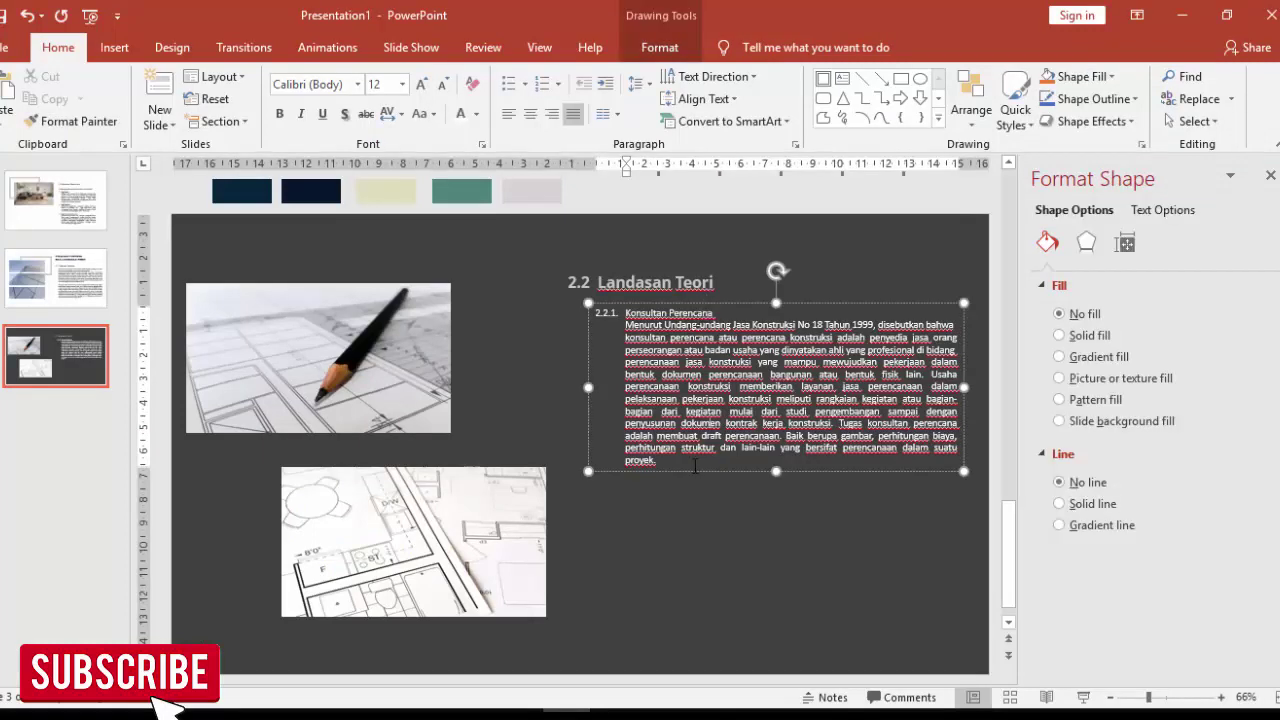
Step: Add an empty line after 'proyek.' and paste a copy of the 2.2.1. Konsultan Perencana line there
key("Return")
key("BackSpace")
key("Return")
key("Return")
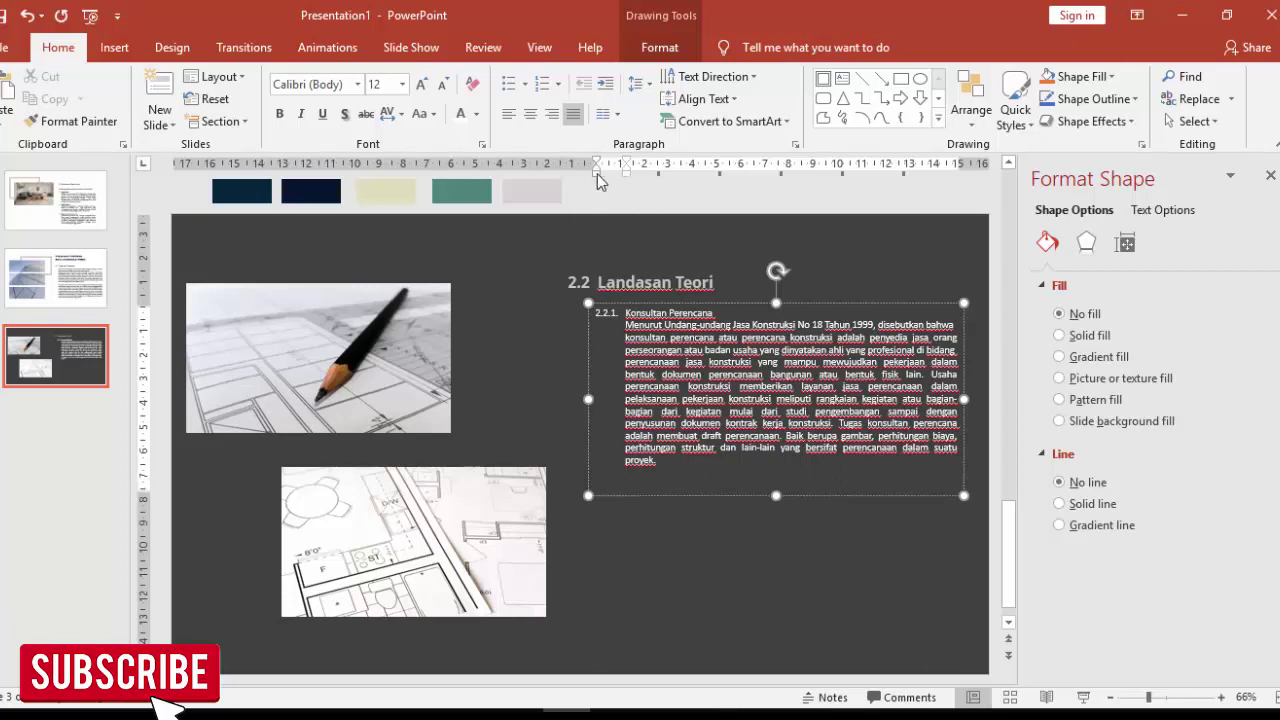
left_click(624, 313)
triple_click(634, 313)
left_click(659, 486)
type("Konsultan Perencana")
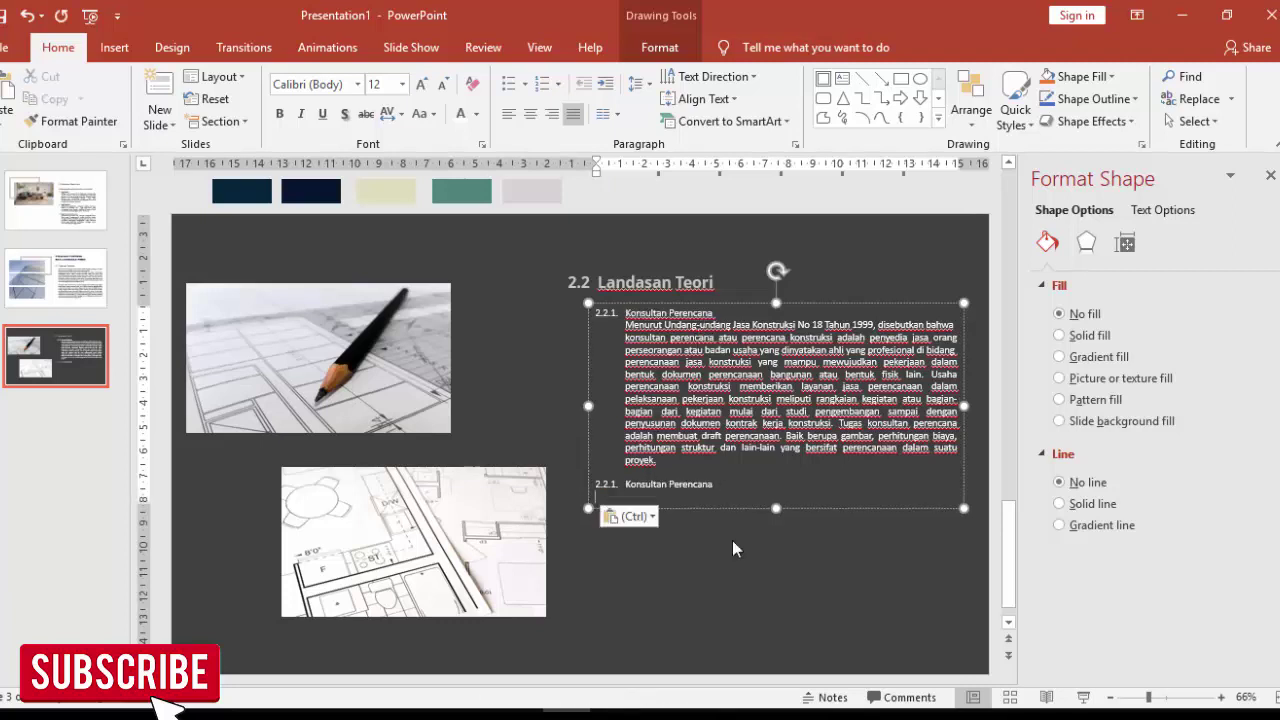
Step: Select the 'Untuk lebih mengenal' paragraph in the thesis PDF
key("alt+Tab")
scroll(457, 354, "down", 3)
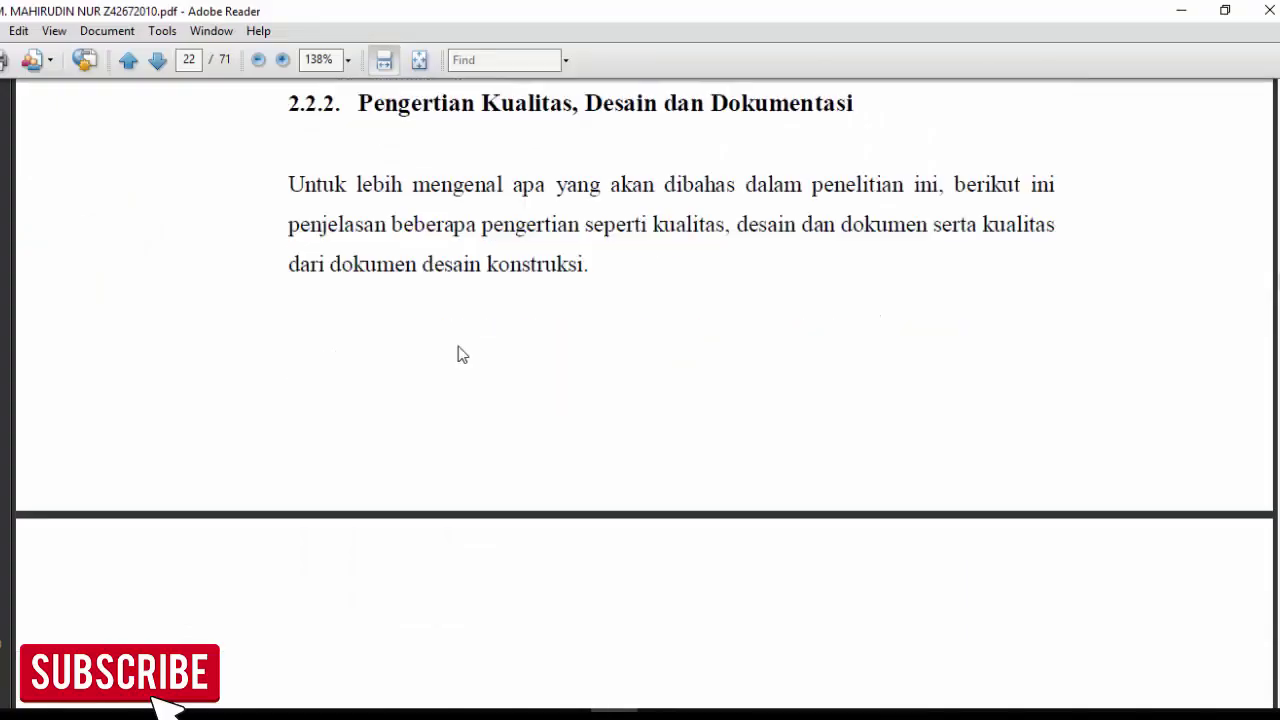
scroll(471, 363, "down", 5)
scroll(471, 363, "up", 2)
scroll(472, 366, "up", 3)
scroll(470, 360, "up", 3)
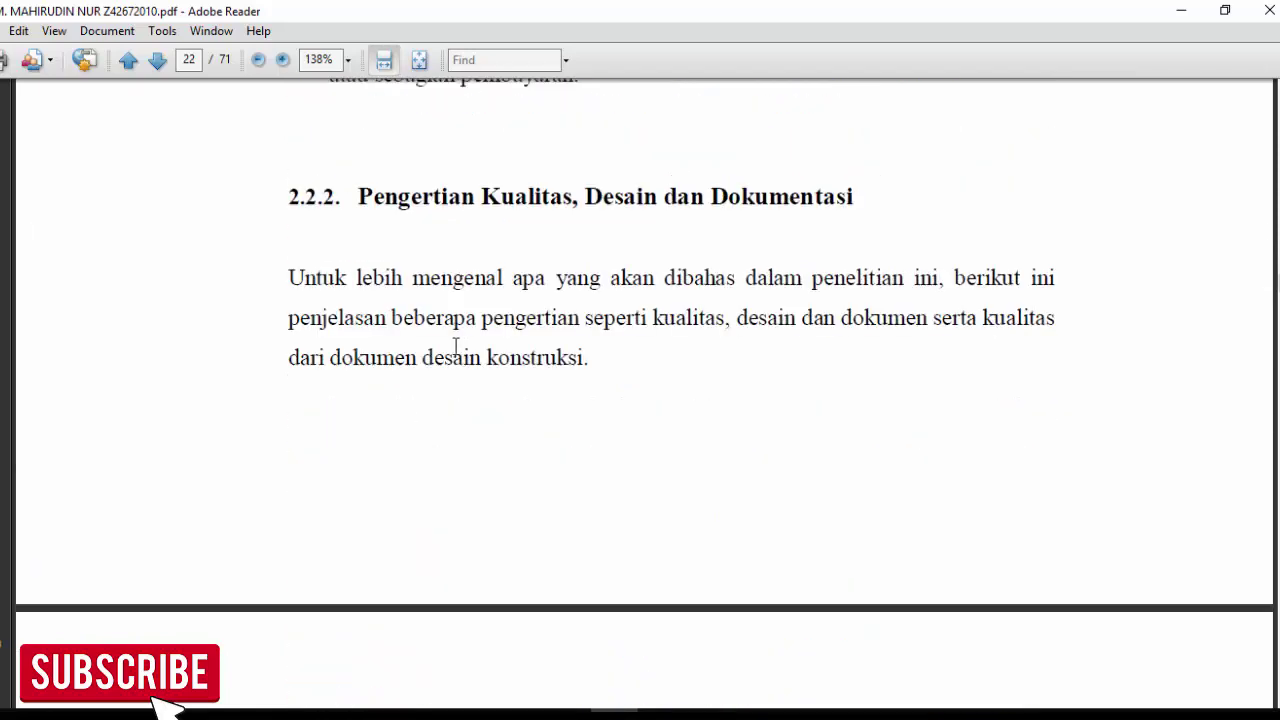
mouse_move(281, 265)
left_mouse_down()
mouse_move(552, 364)
mouse_move(592, 362)
left_mouse_up()
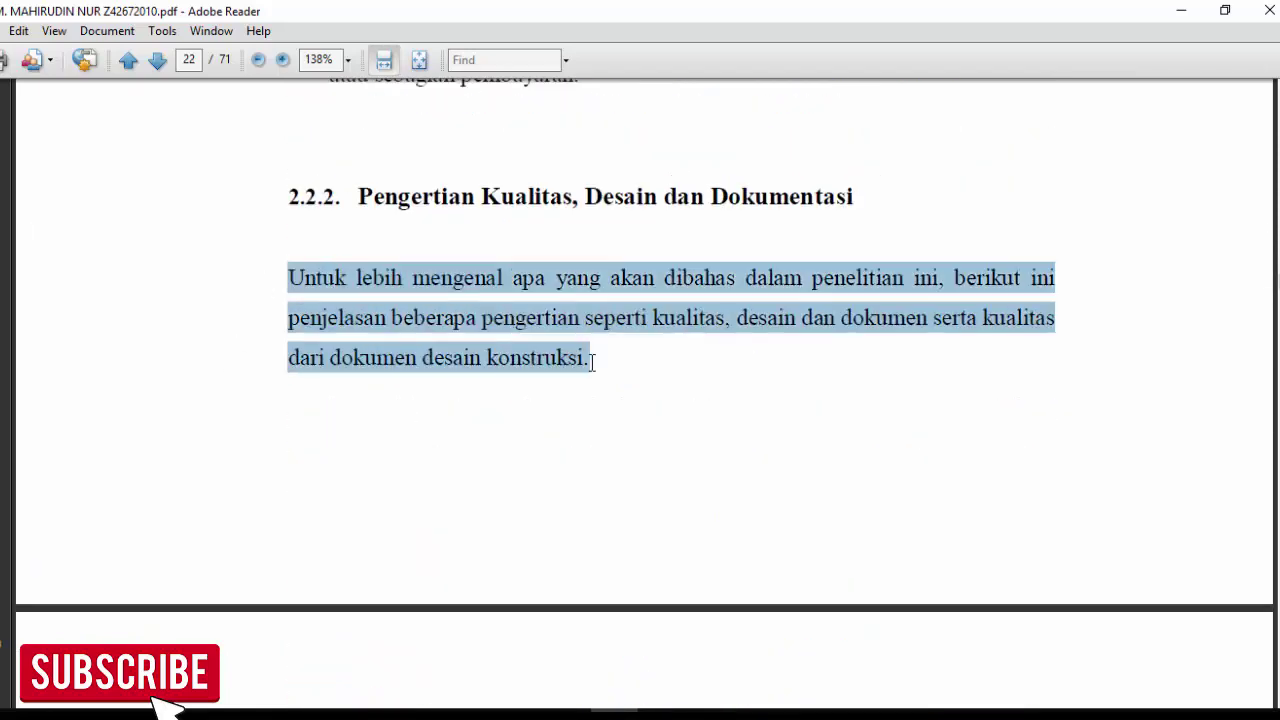
left_click(627, 710)
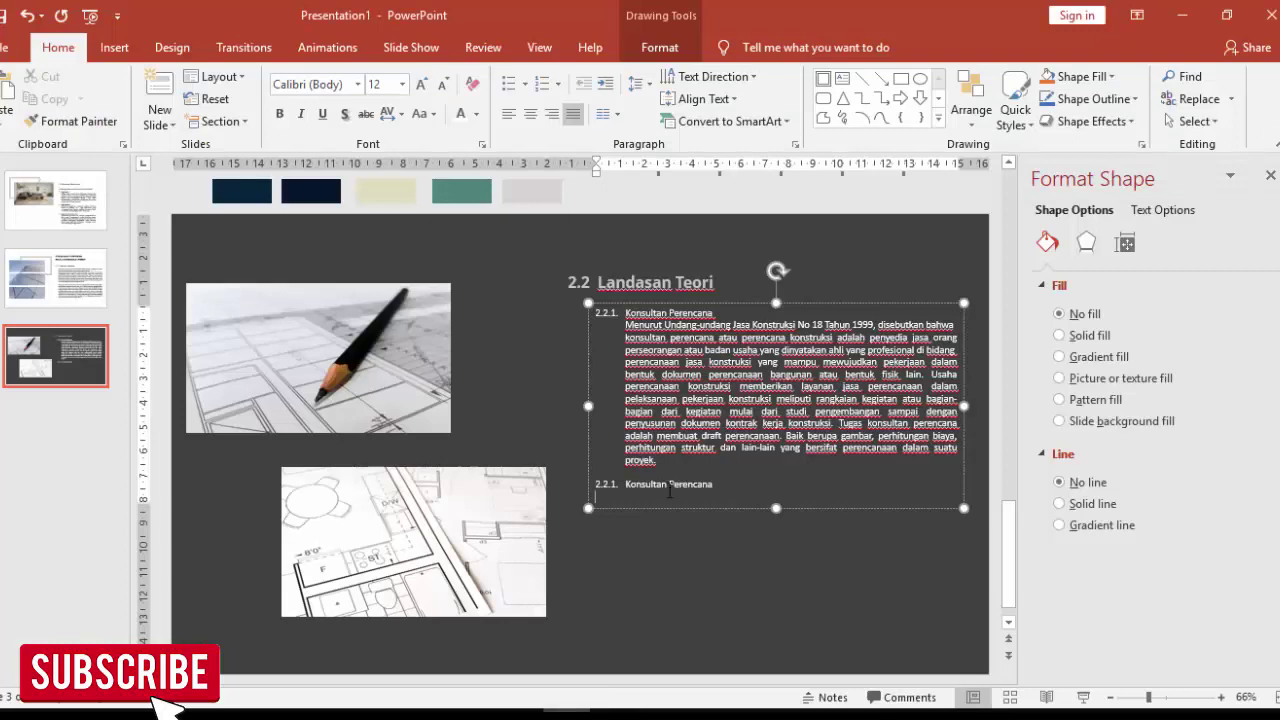
Step: Paste the 'Untuk lebih mengenal' paragraph as unformatted text and indent it with the ruler markers
key("alt+e")
key("s")
key("Down")
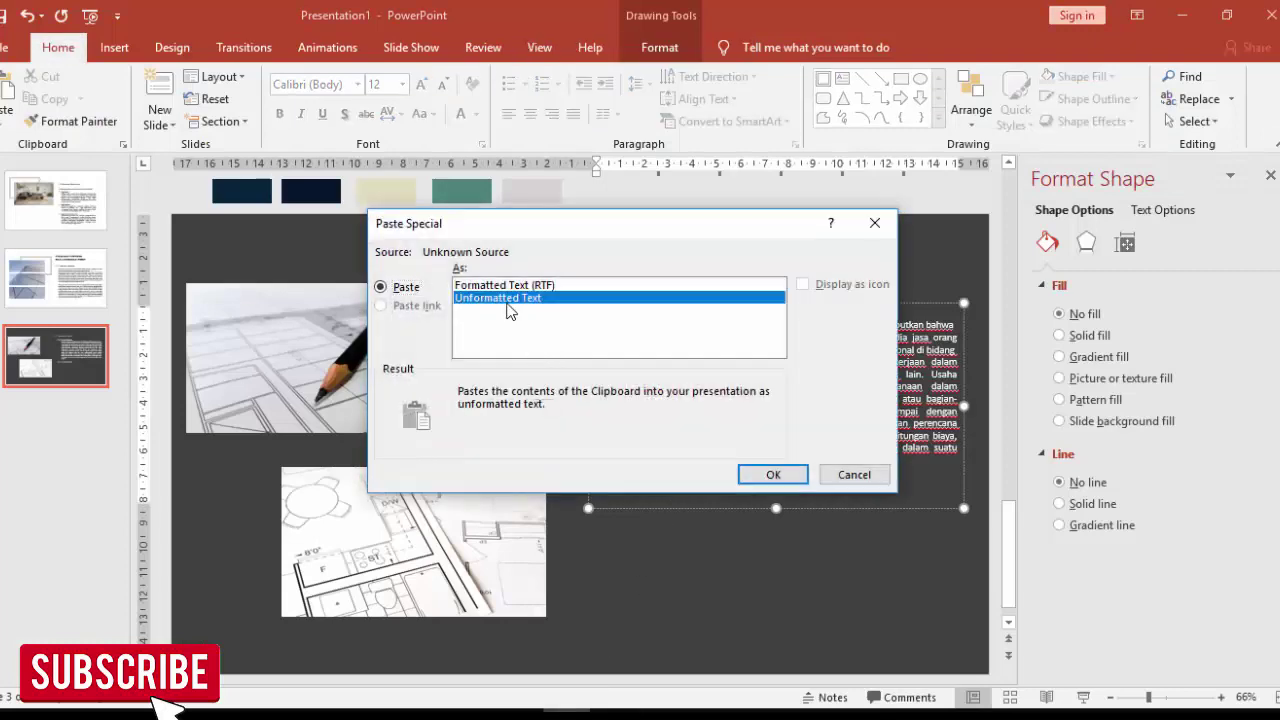
key("Return")
scroll(758, 486, "up", 1)
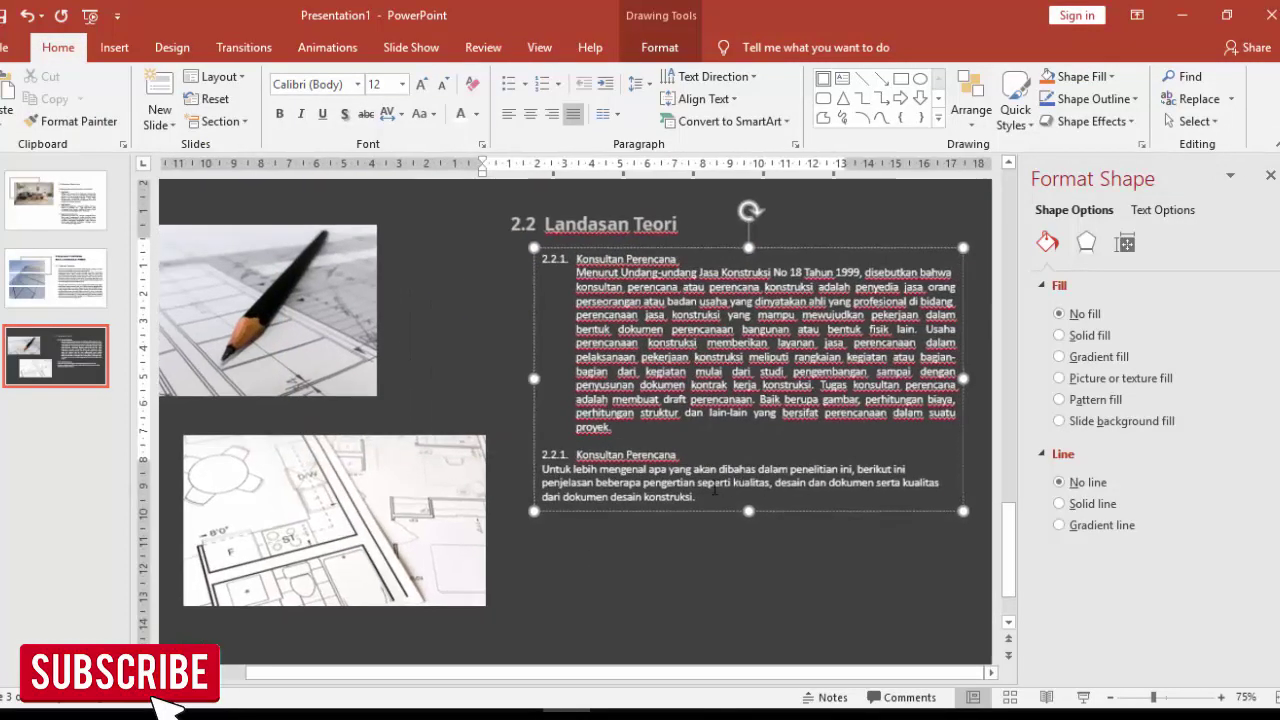
scroll(566, 184, "up", 2)
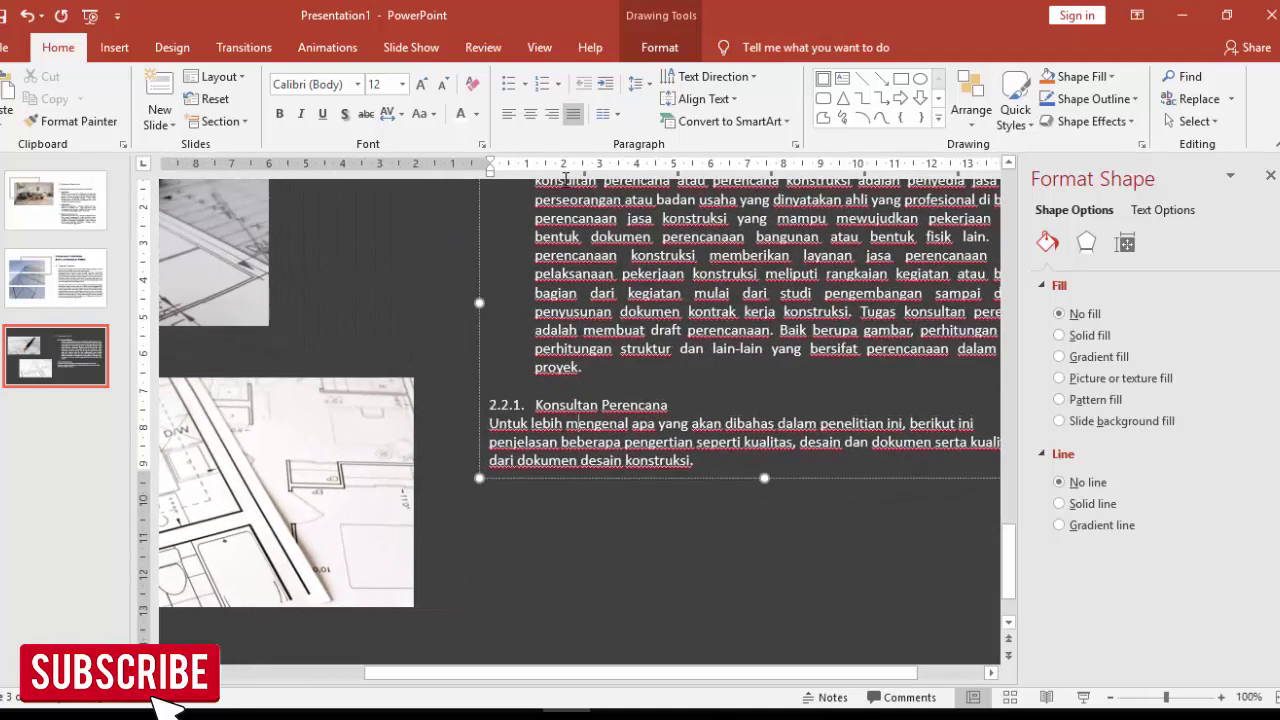
left_click_drag(490, 163, 536, 164)
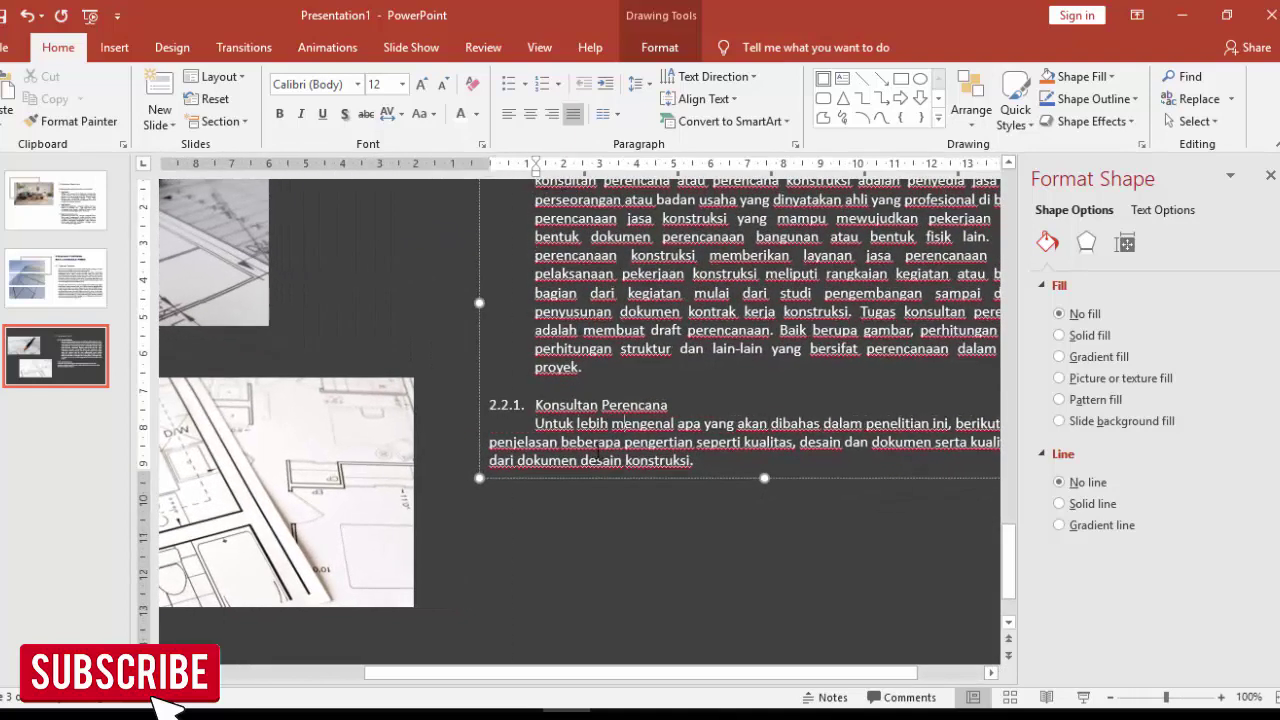
left_click(642, 460)
left_click_drag(492, 174, 536, 173)
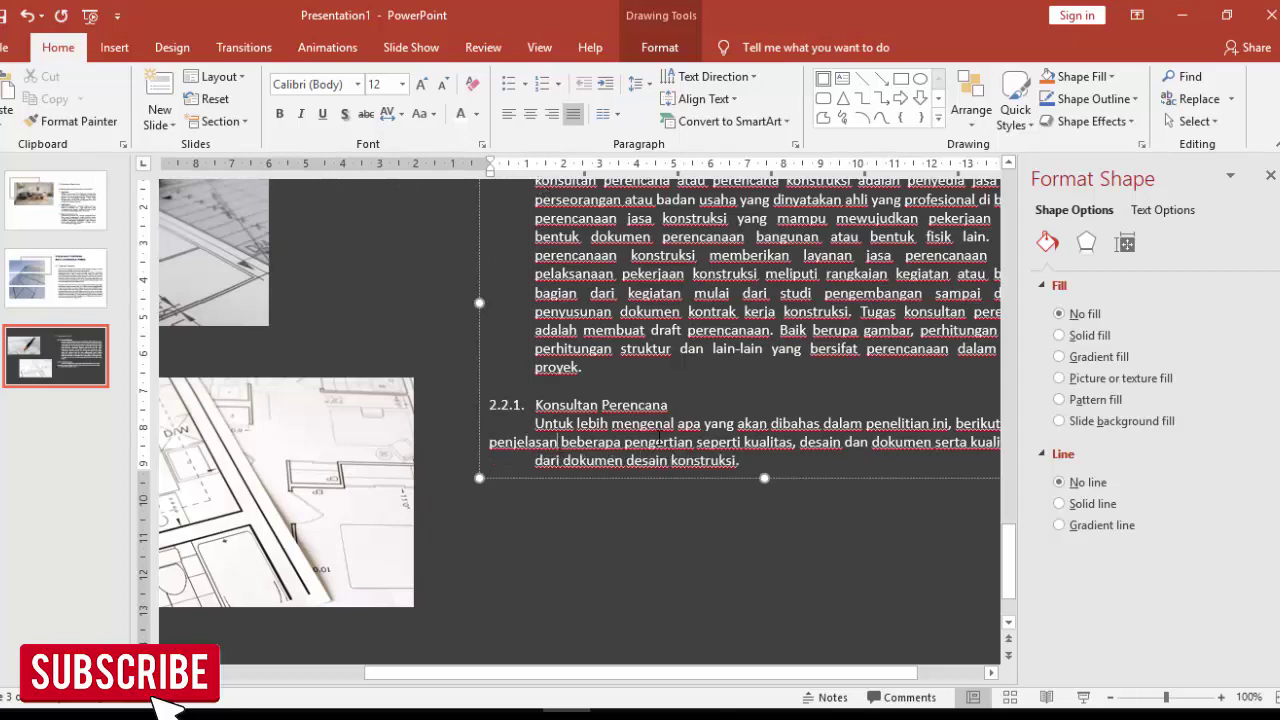
Step: Join the lines broken after 'ini' and 'kualitas', then start a new line below
scroll(660, 437, "down", 3, "ctrl")
left_click(948, 497)
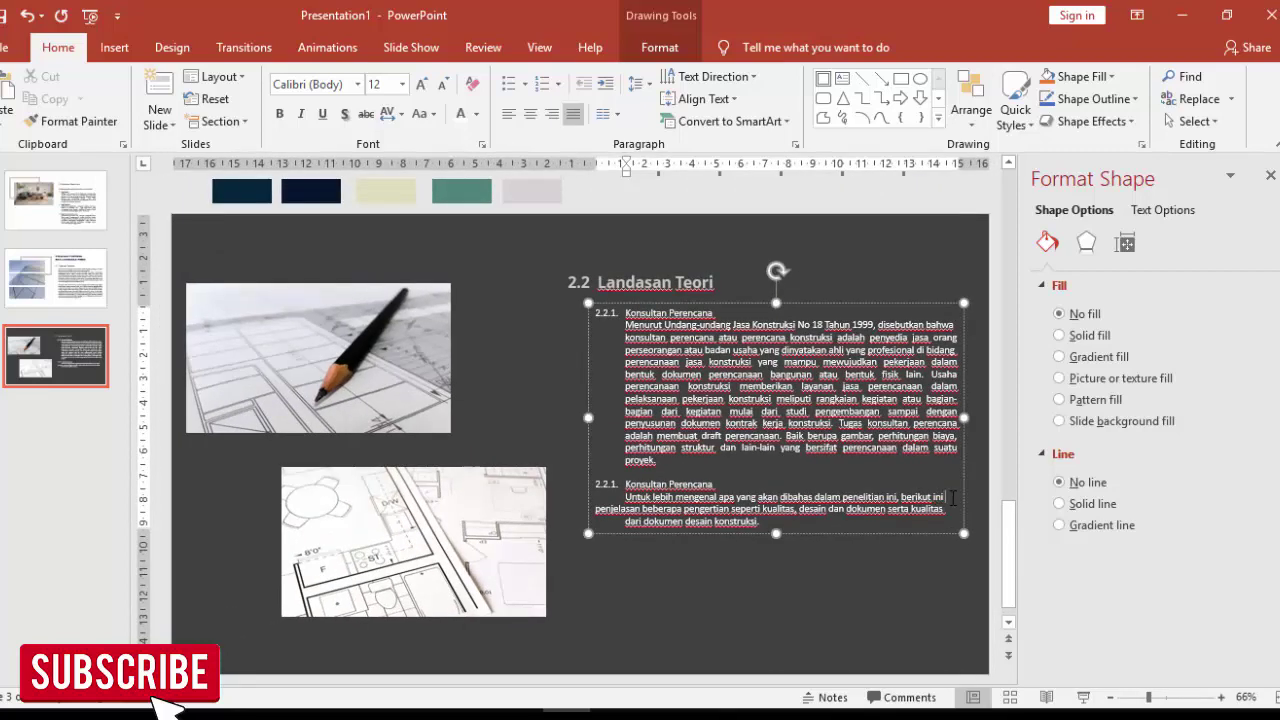
key("Delete")
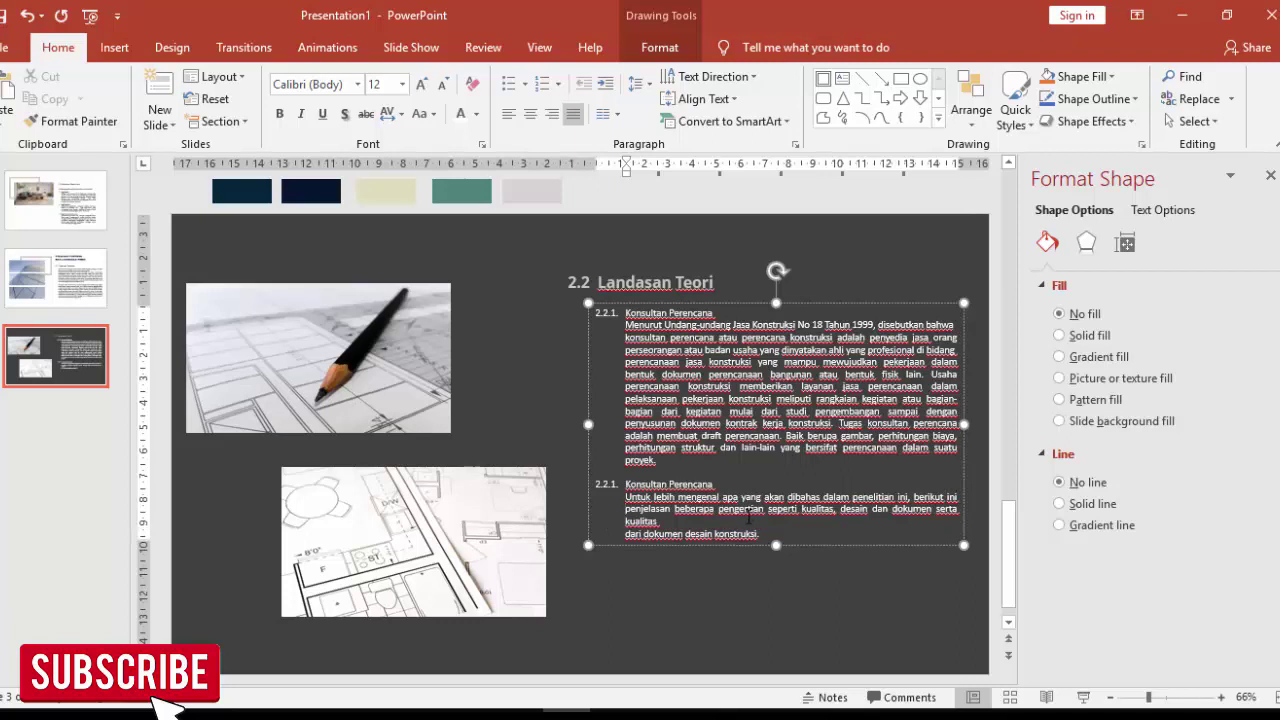
left_click(659, 521)
key("Delete")
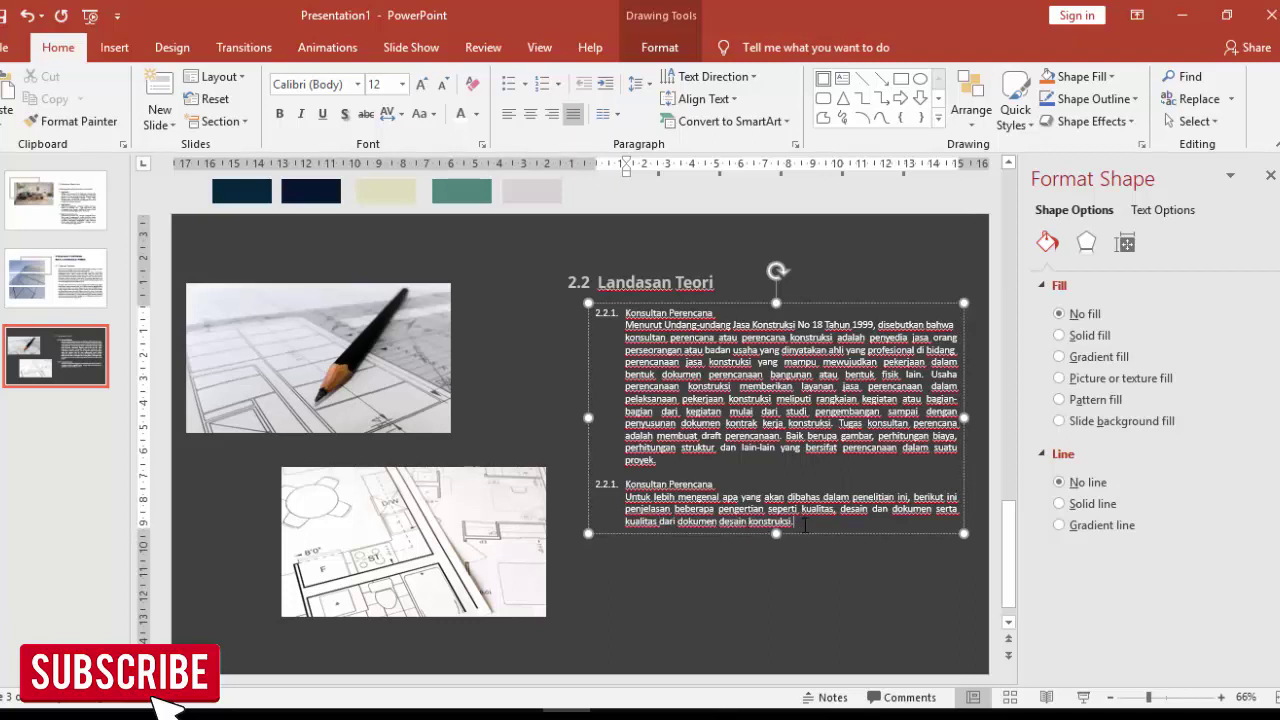
key("Return")
Step: Copy the 'a. Kualitas' section text from the thesis PDF
key("alt+Tab")
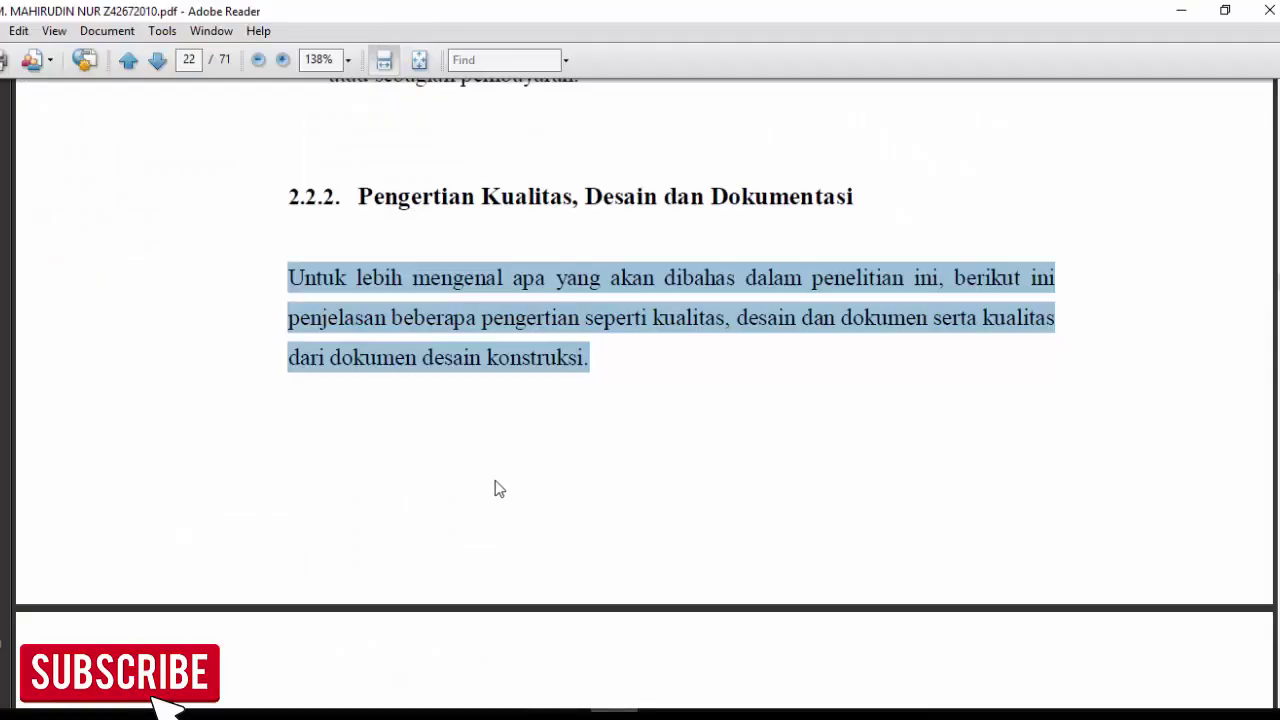
scroll(494, 486, "down", 5)
scroll(486, 447, "down", 5)
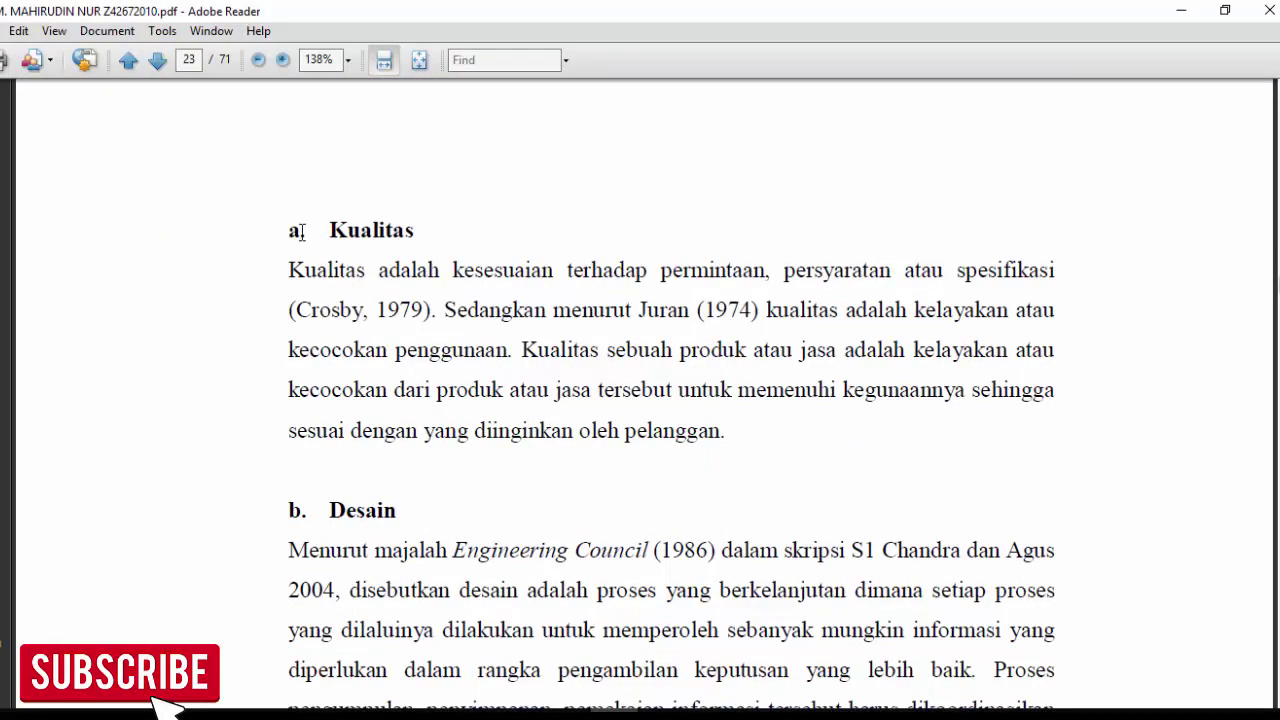
left_click_drag(292, 230, 708, 437)
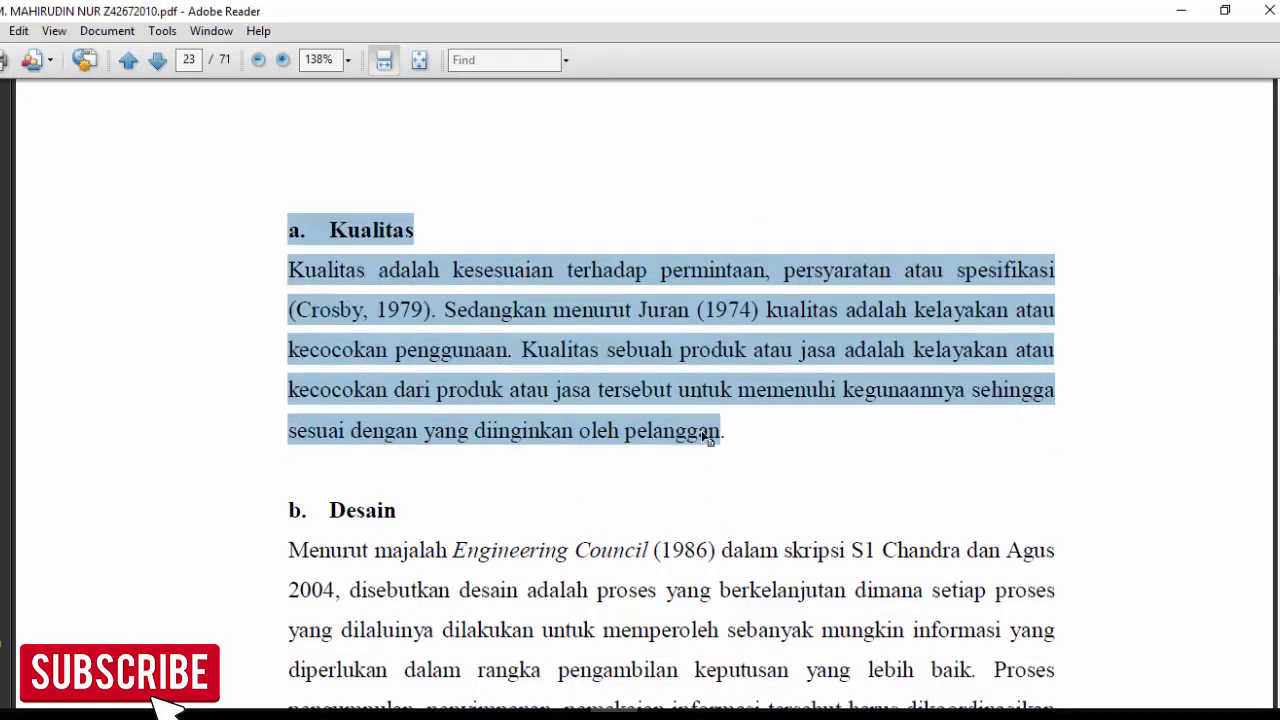
key("alt+Tab")
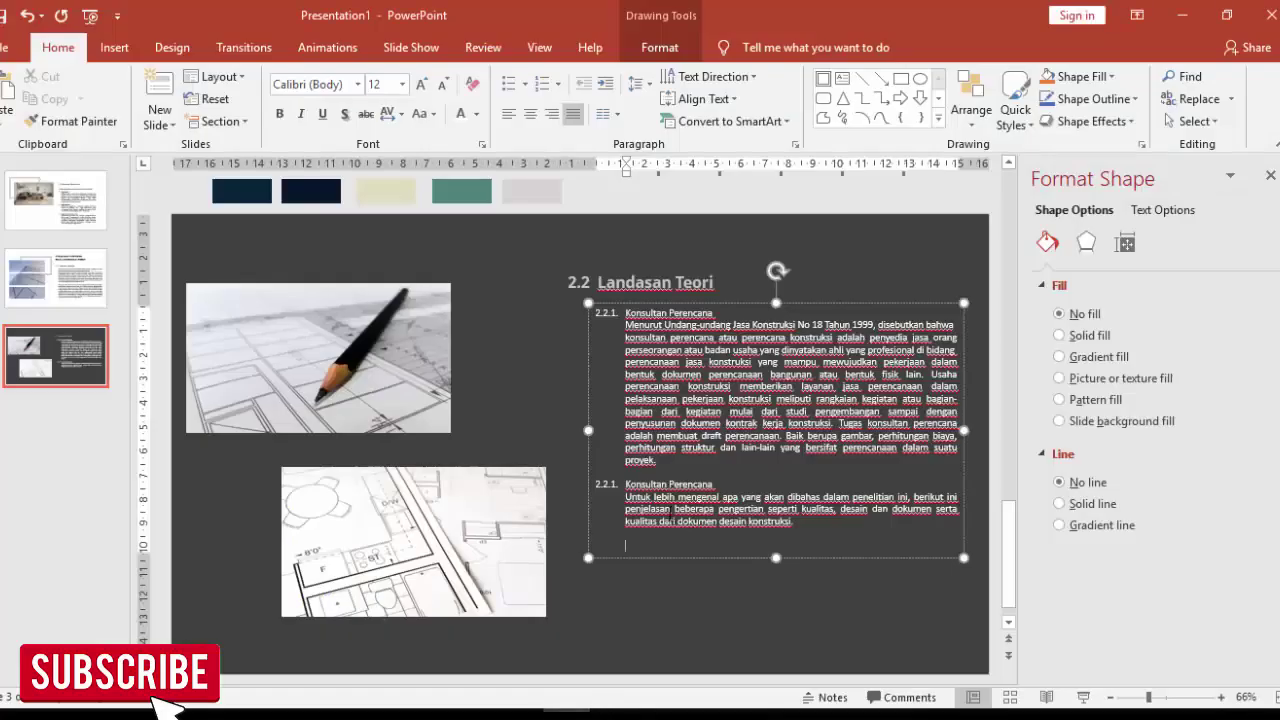
Step: Paste the 'a. Kualitas' text unformatted and rejoin lines broken after spesifikasi, sehingga and 'kelayakan atau'
key("ctrl+alt+v")
key("Down")
key("Return")
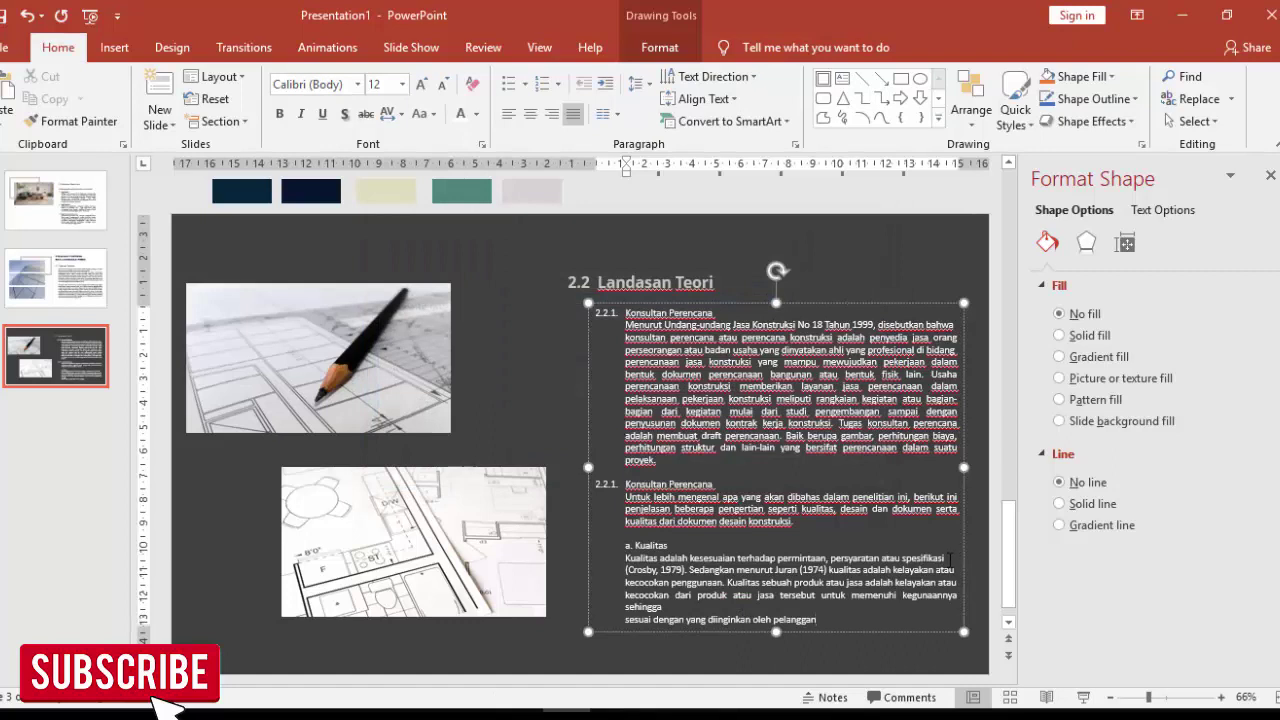
key("Delete")
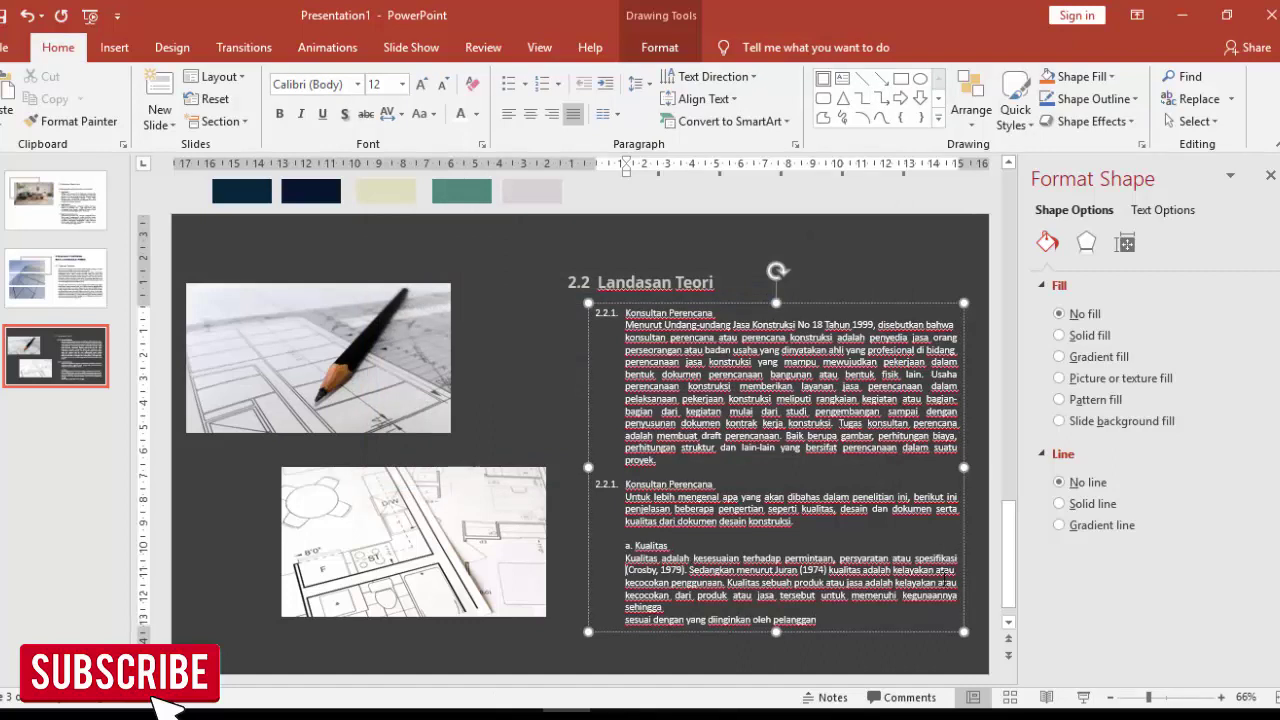
key("Delete")
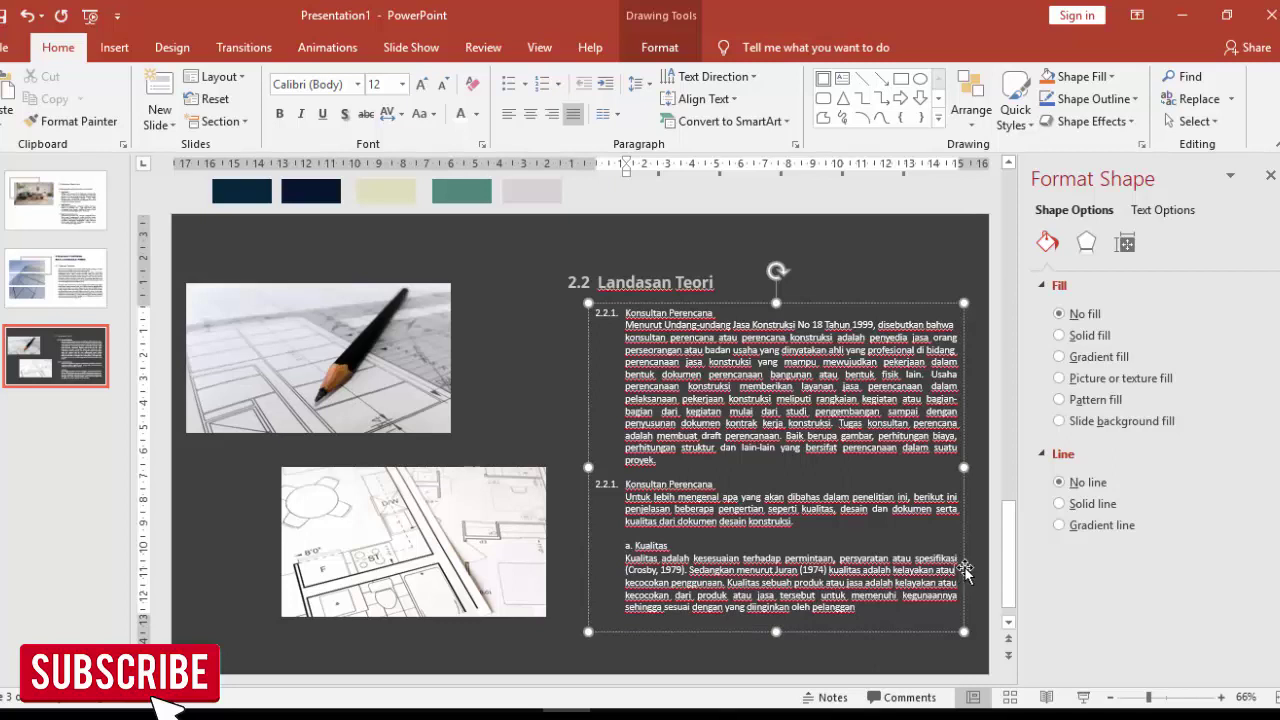
key("Delete")
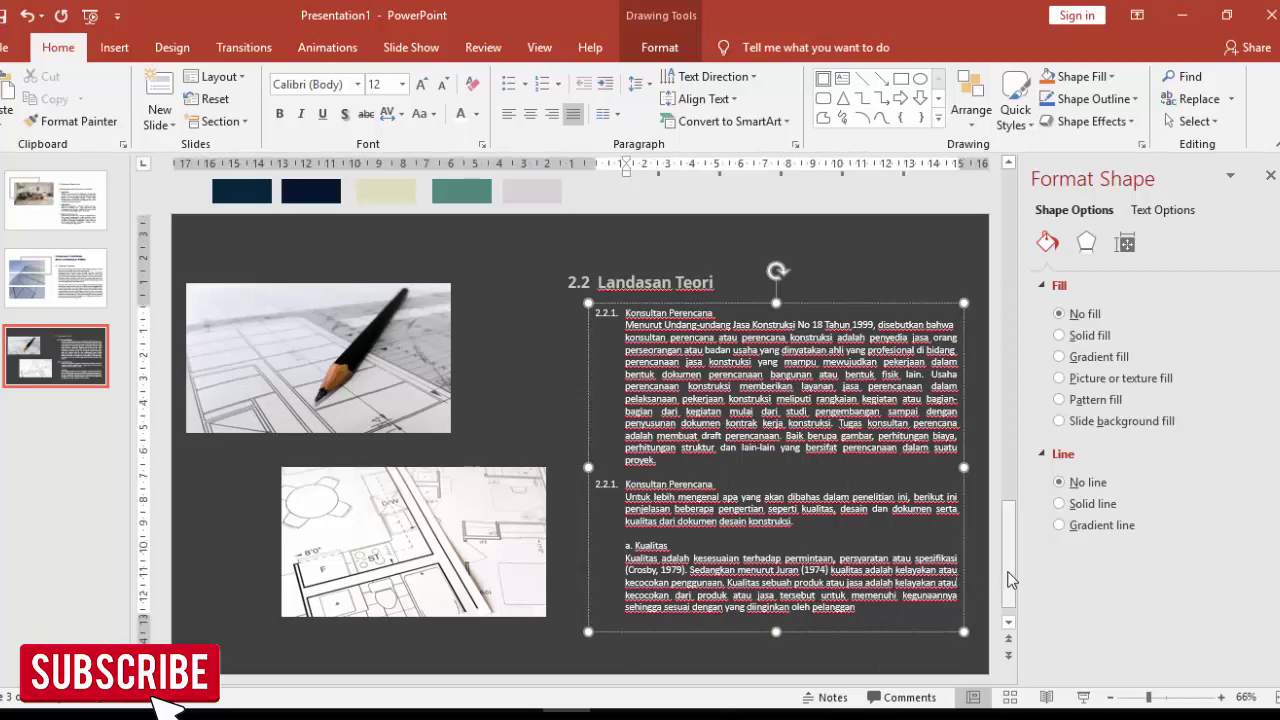
Step: Deselect the text box, play slide 3 as a slide show, exit, and return to slide 1
left_click(551, 354)
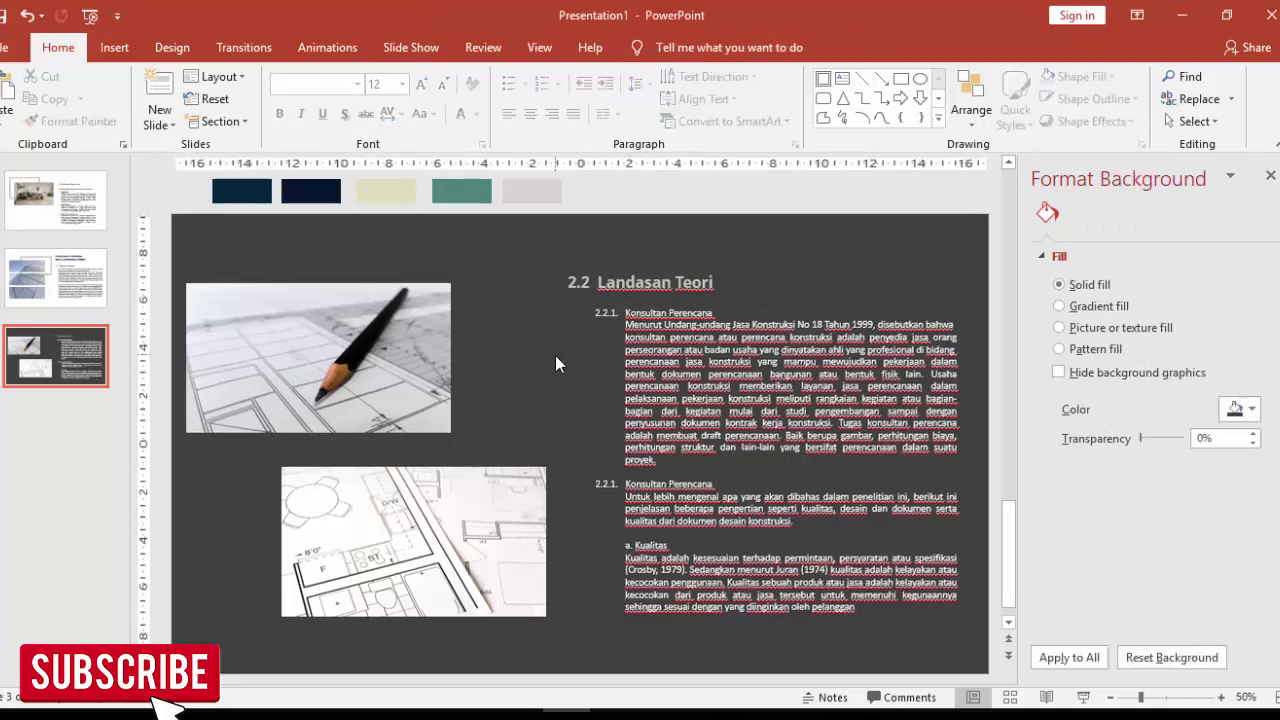
left_click(1084, 697)
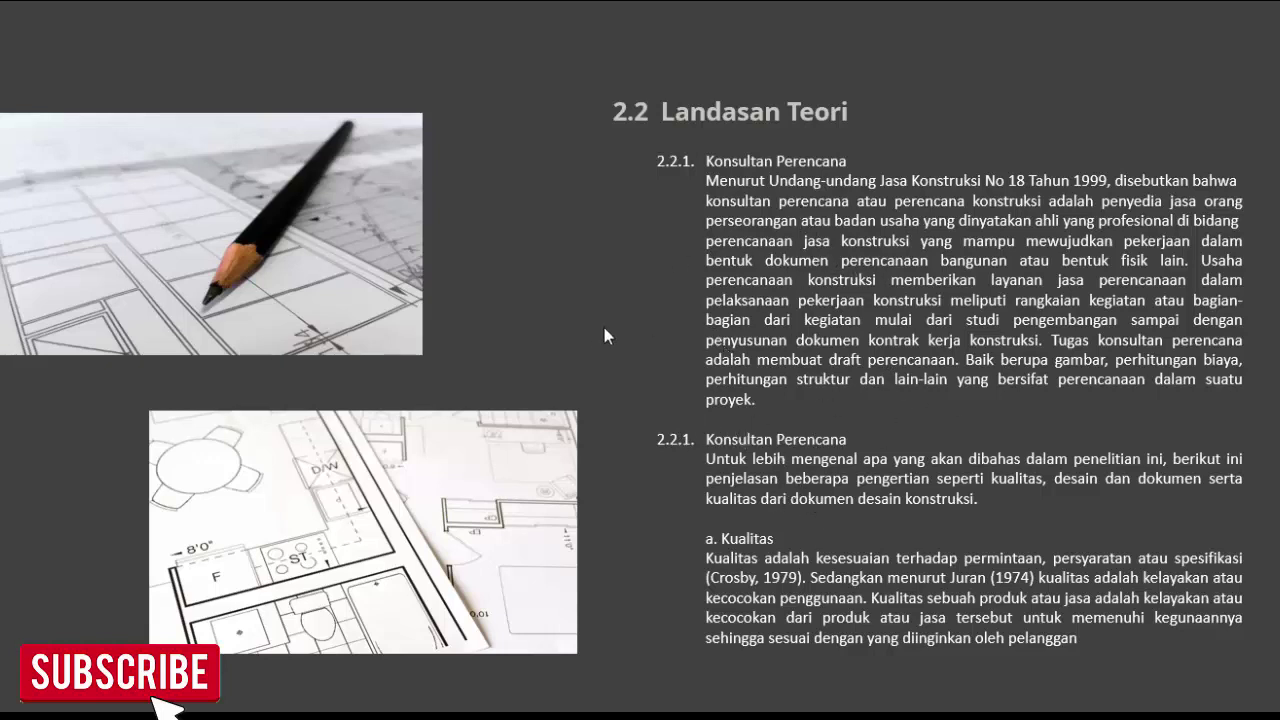
key("Escape")
left_click(100, 221)
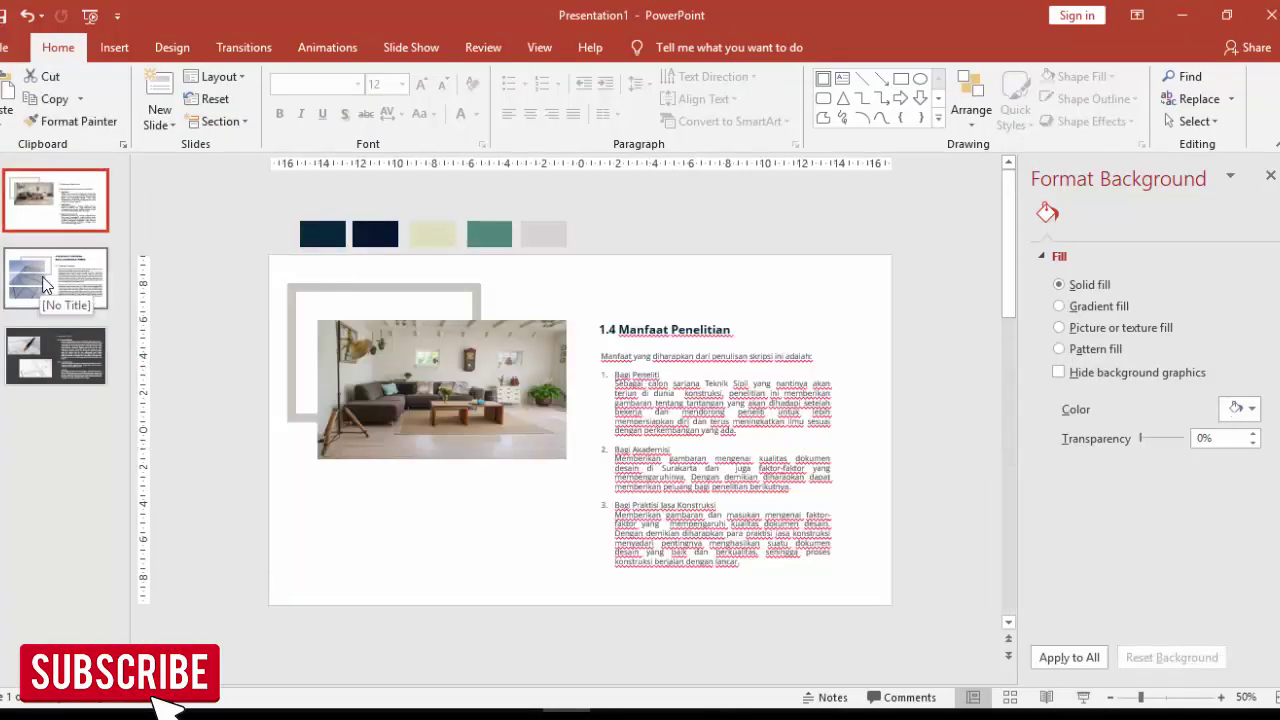
Step: Return to slide 1 and close the Format Background pane
left_click(52, 299)
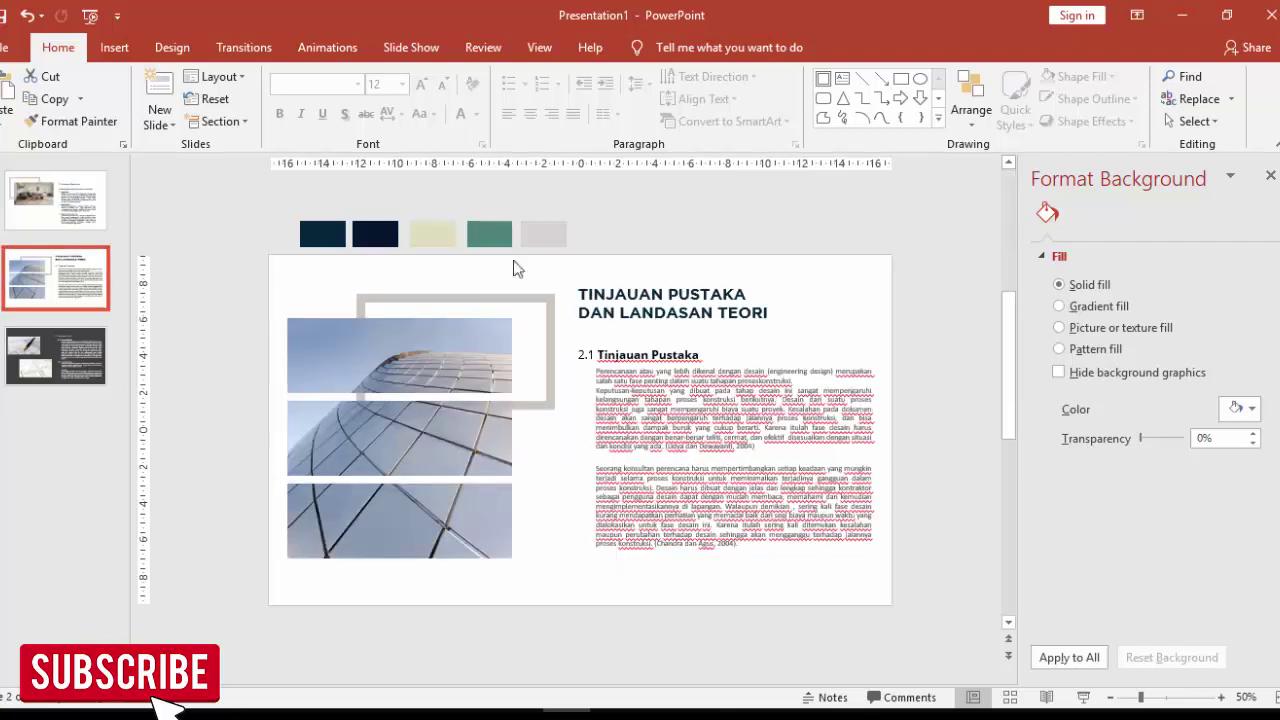
key("Up")
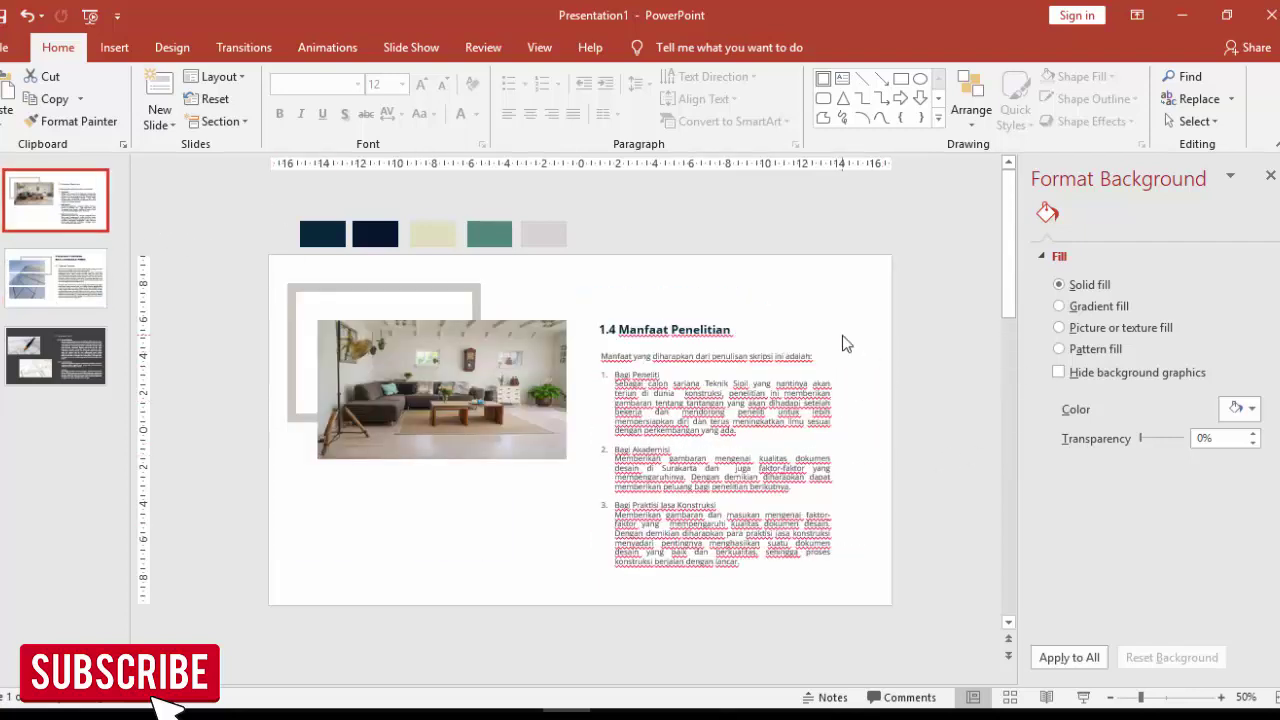
left_click(1270, 176)
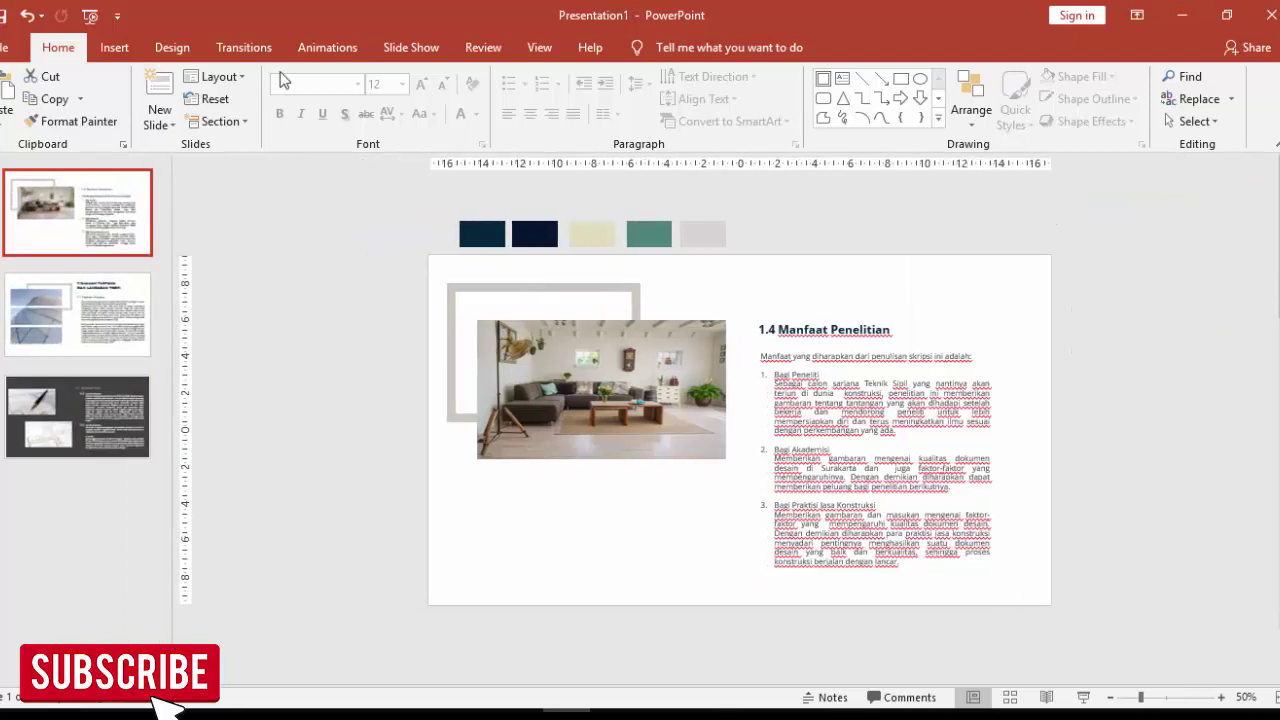
Step: Add a Fly In entrance from the left to the grey frame behind the picture
left_click(323, 55)
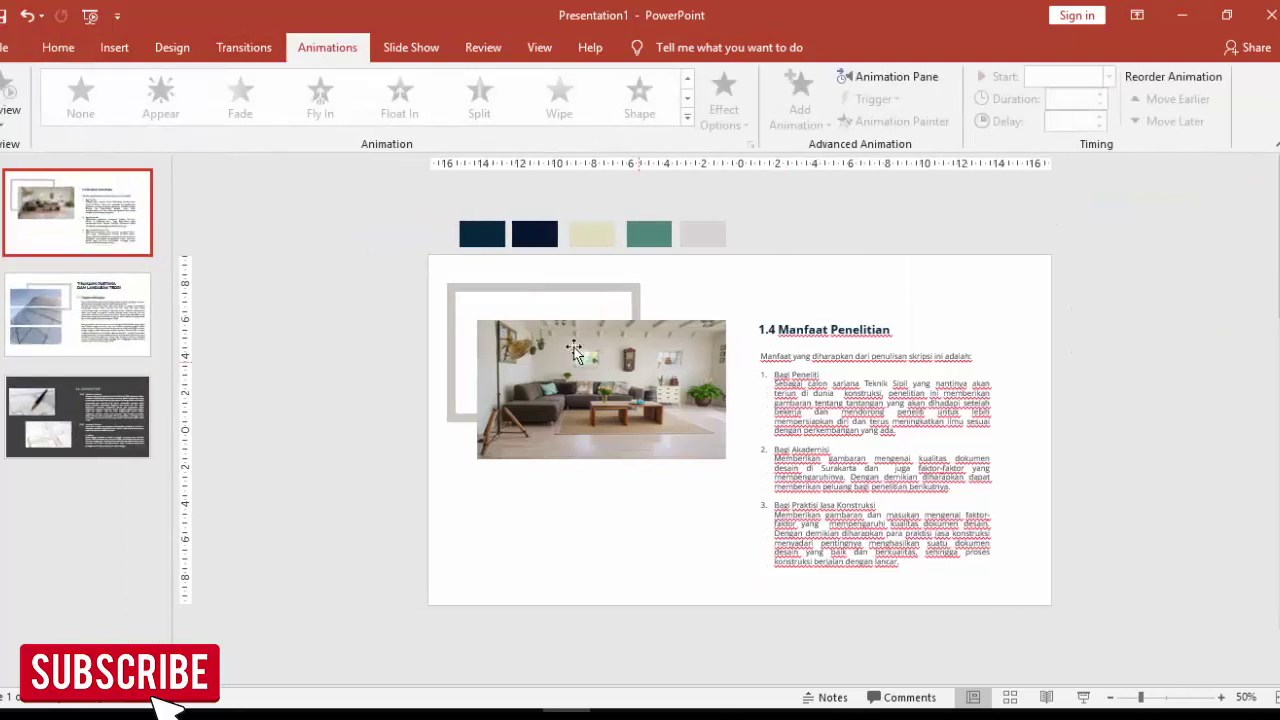
left_click(585, 289)
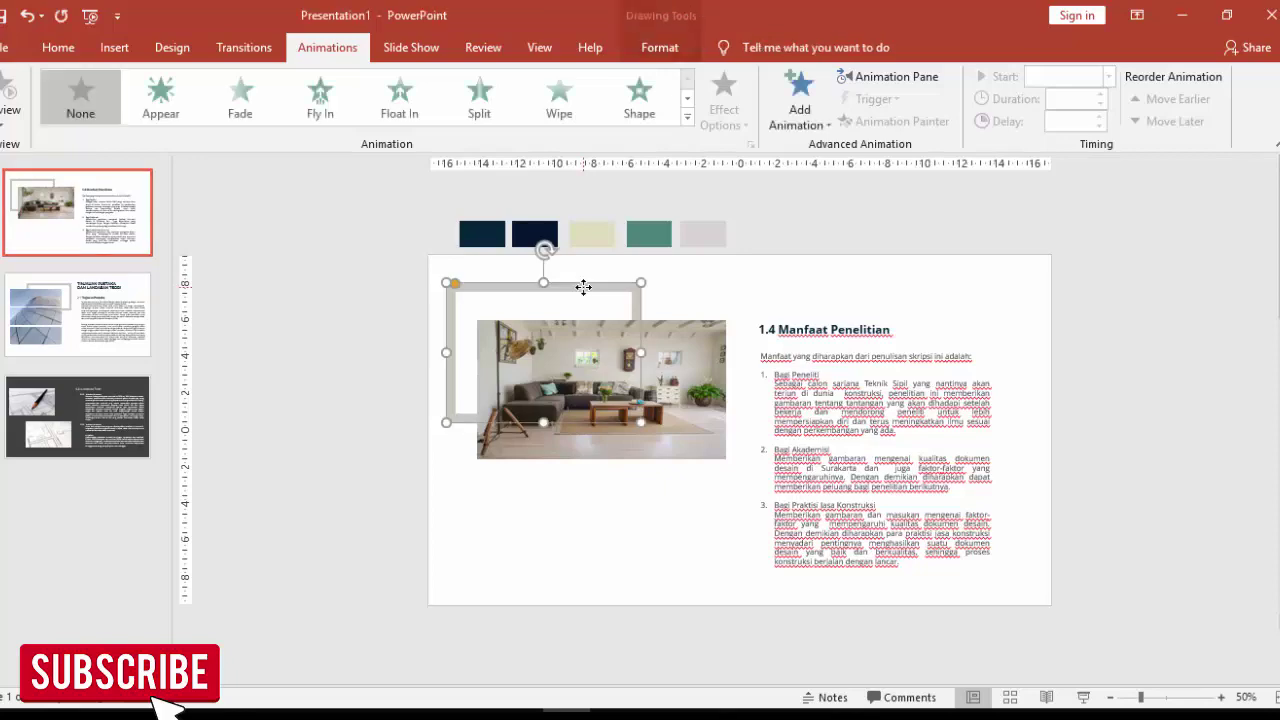
left_click(818, 133)
left_click(870, 586)
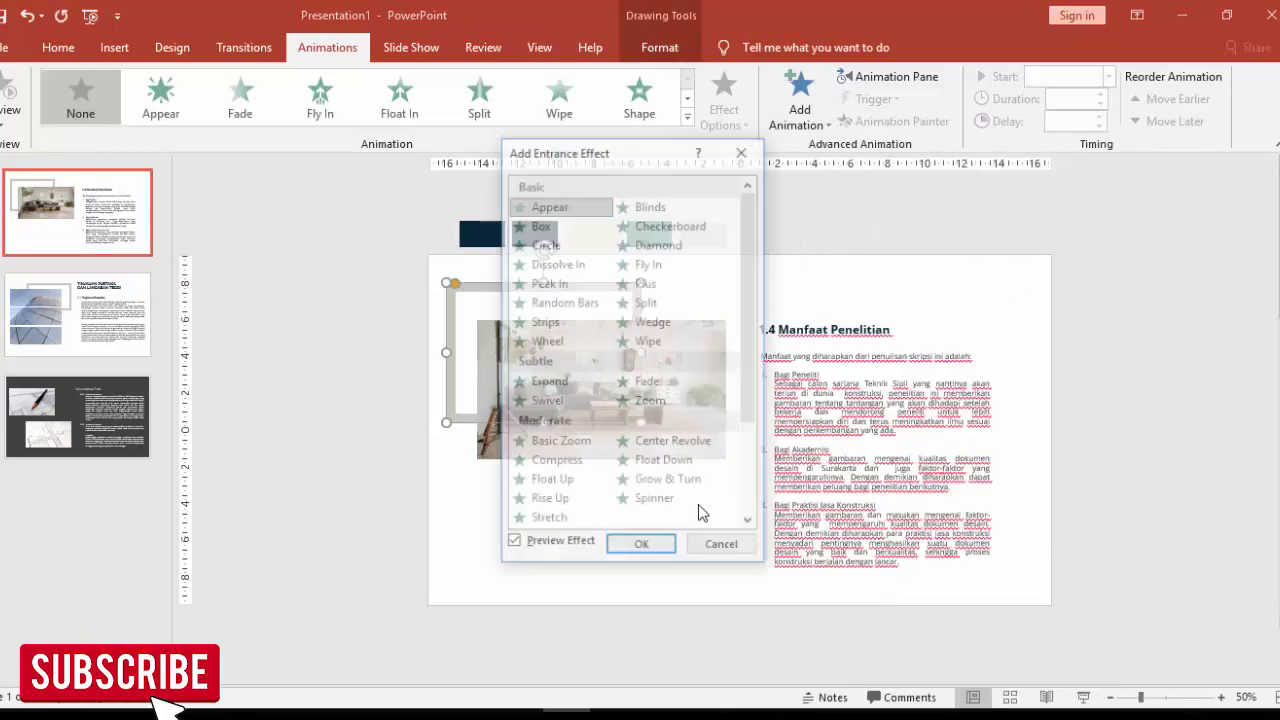
left_click_drag(655, 164, 440, 197)
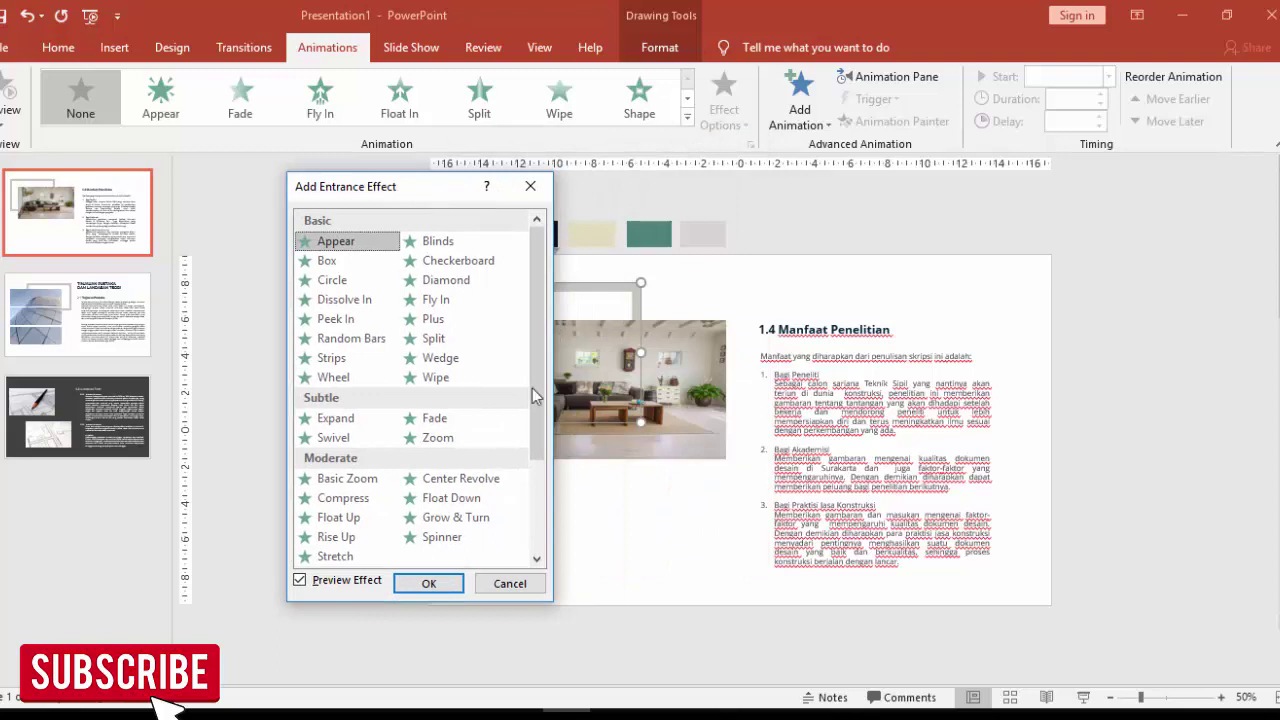
left_click(450, 299)
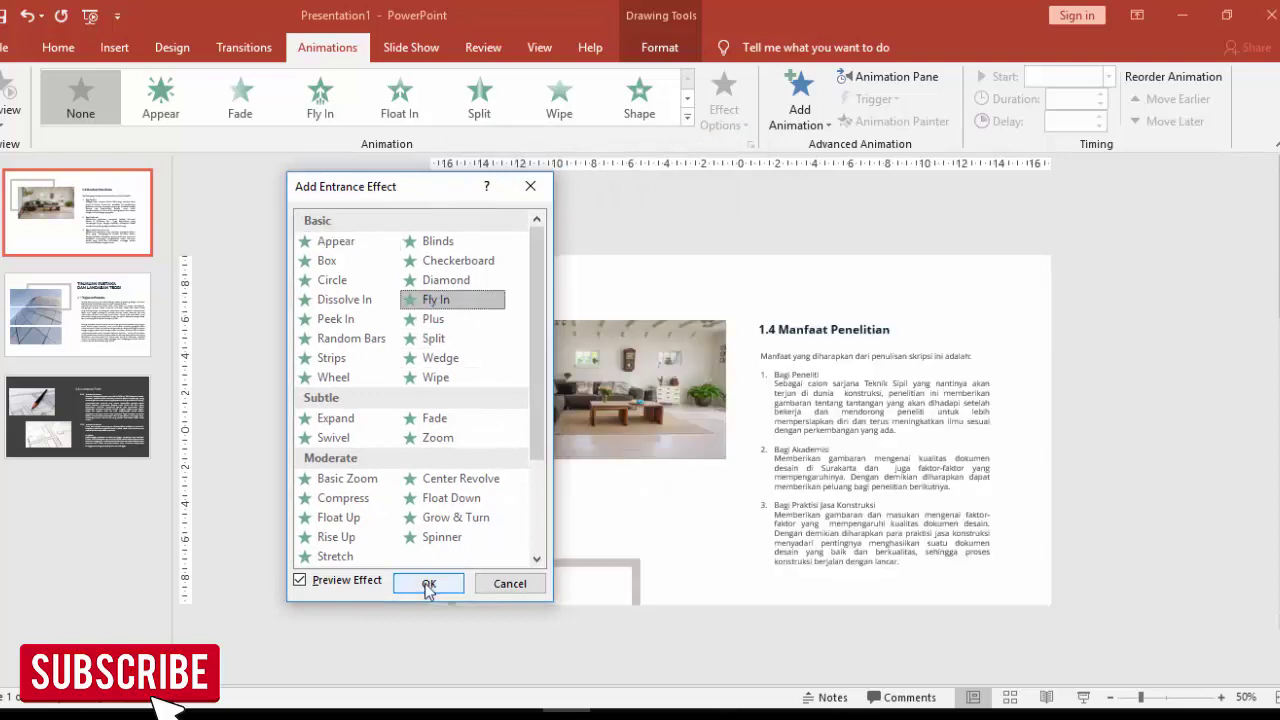
left_click(428, 585)
left_click(716, 132)
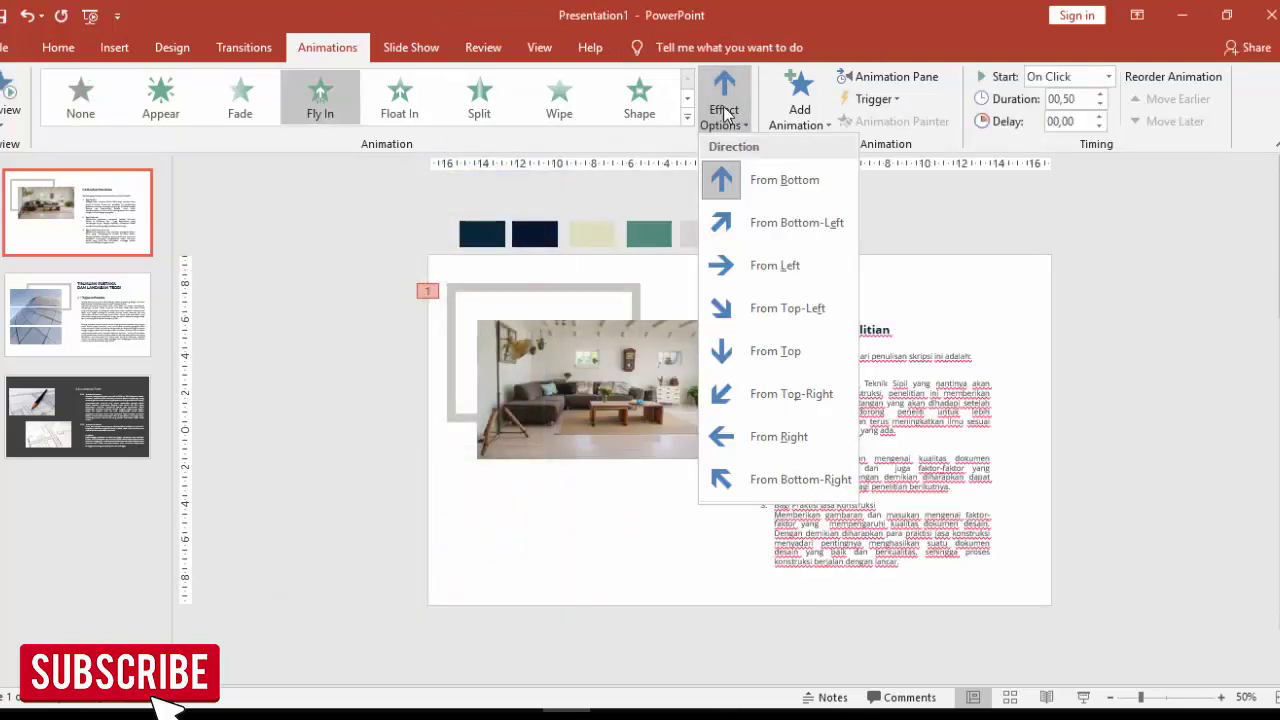
left_click(738, 264)
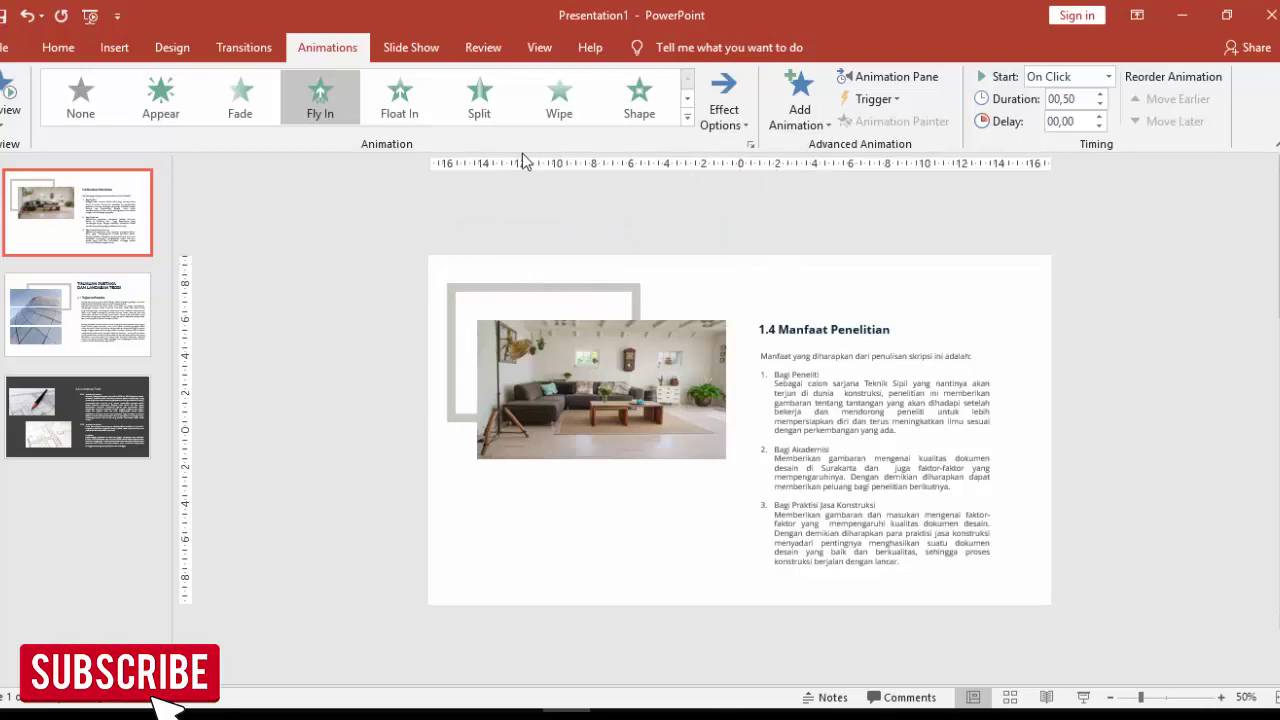
Step: Give the frame's 1-second Fly In a 0.2 s bounce end in its effect options
left_click(885, 77)
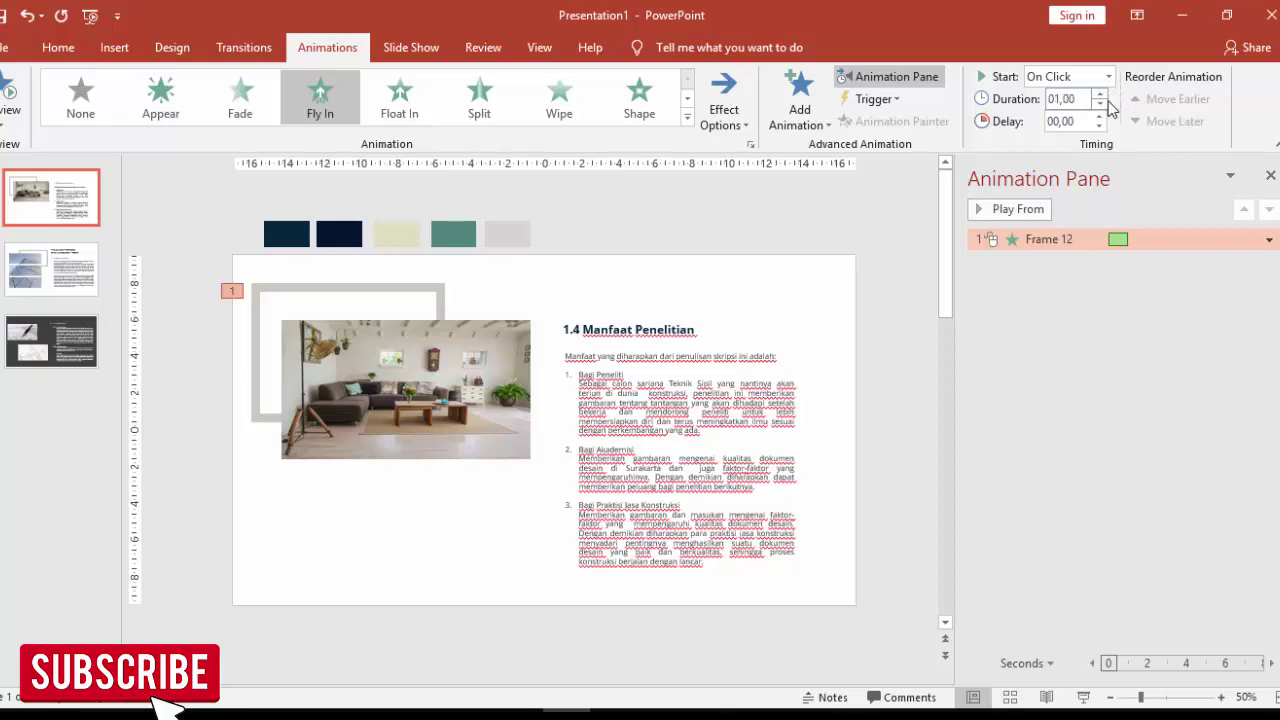
right_click(1093, 239)
left_click(1125, 329)
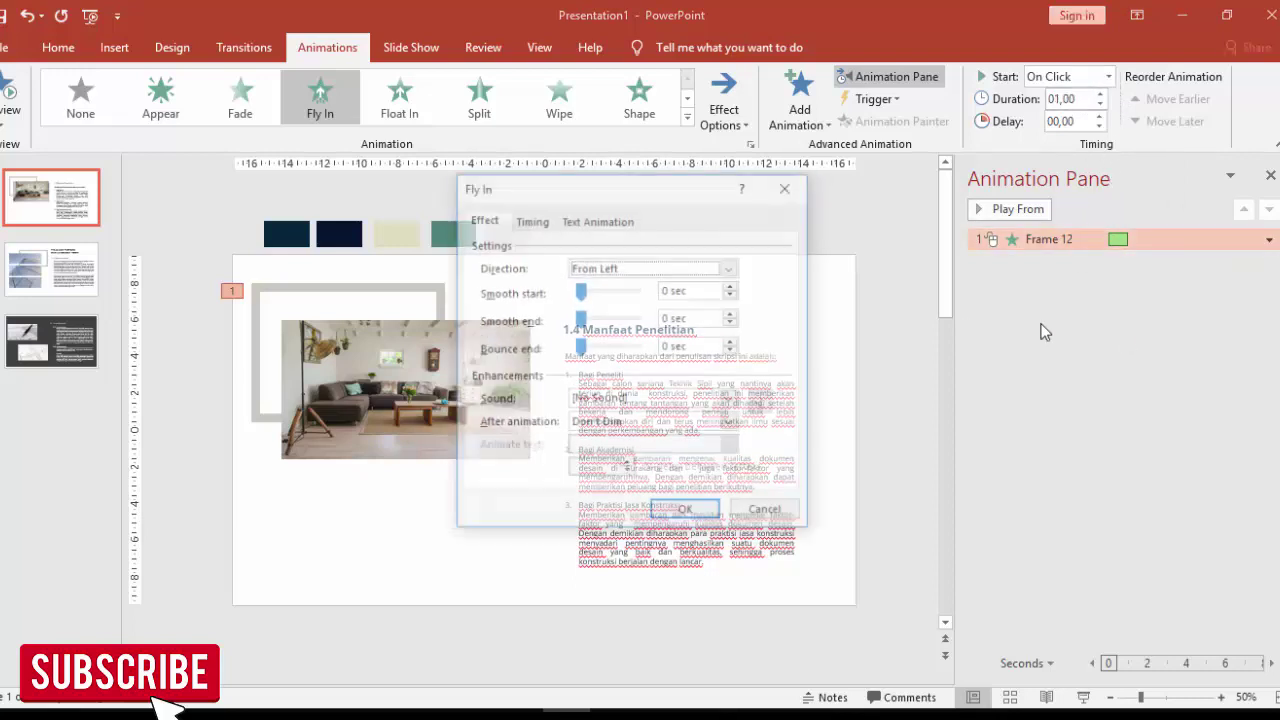
left_click_drag(598, 350, 610, 358)
left_click(688, 513)
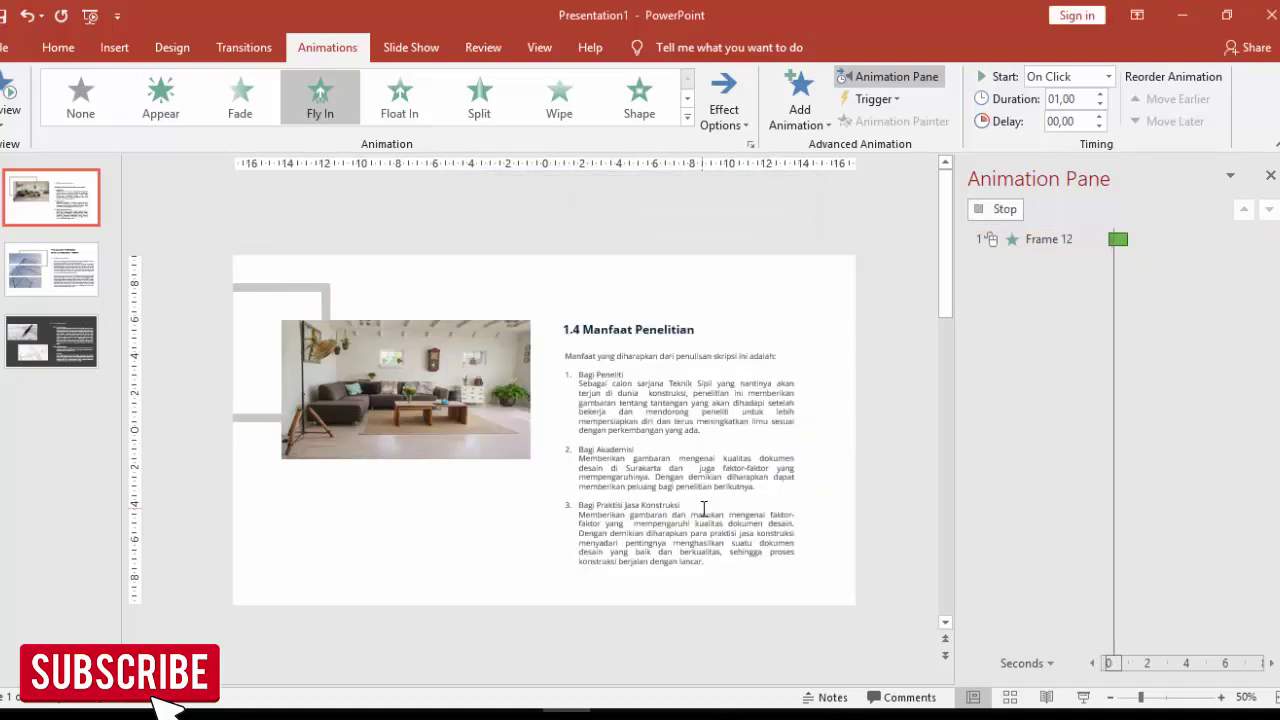
left_click(470, 400)
left_click(812, 128)
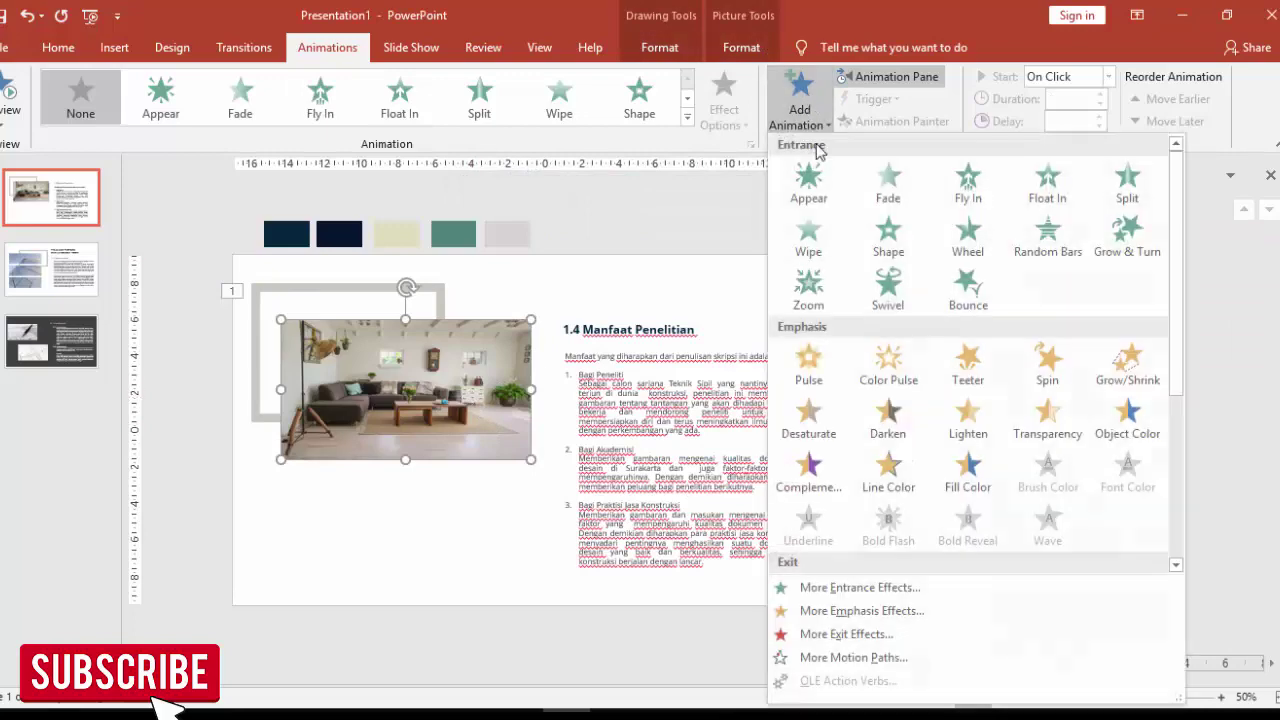
Step: Give the living-room picture a Fly In starting With Previous, delayed 0.50 seconds
left_click(995, 190)
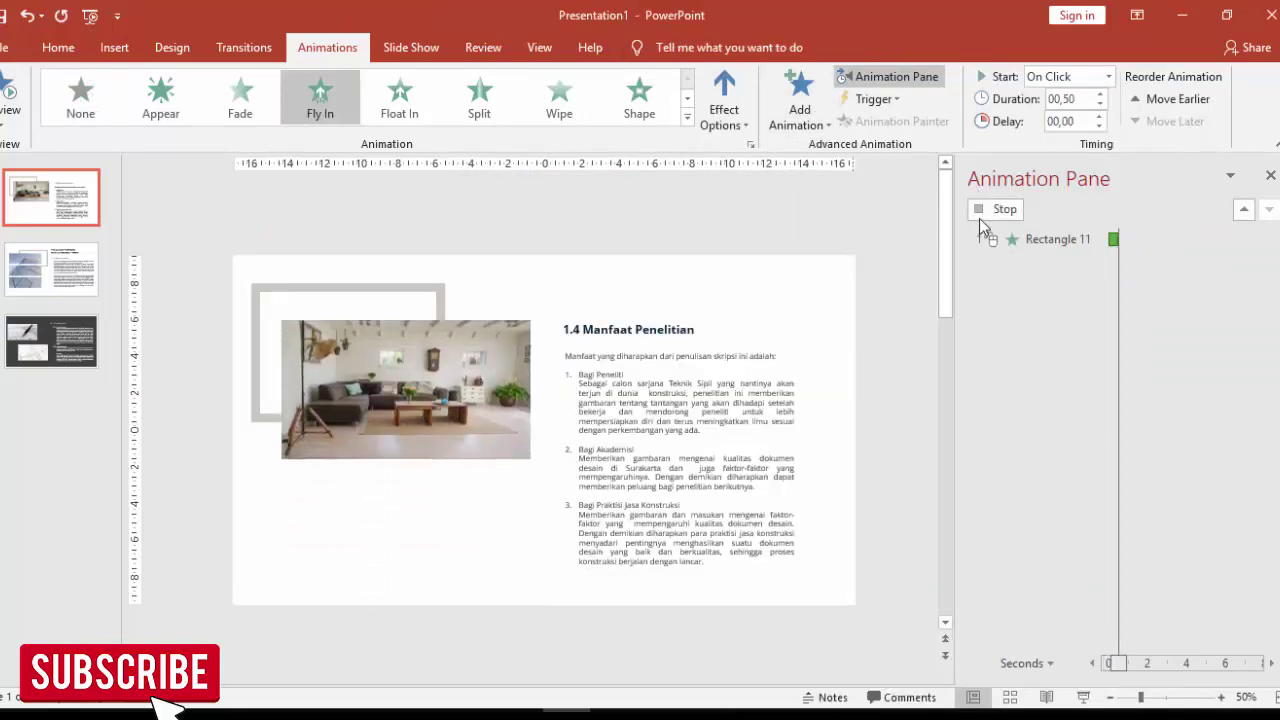
left_click(1108, 76)
left_click(1063, 114)
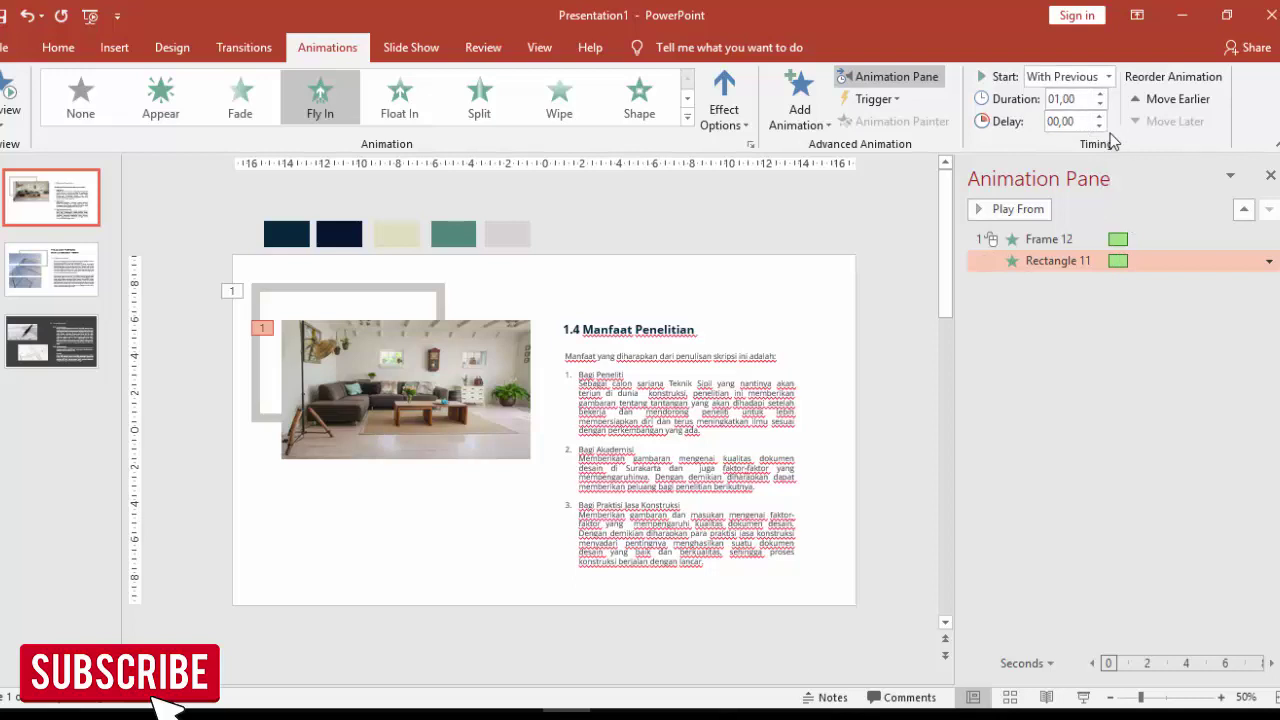
left_click(1099, 117)
left_click(1099, 117)
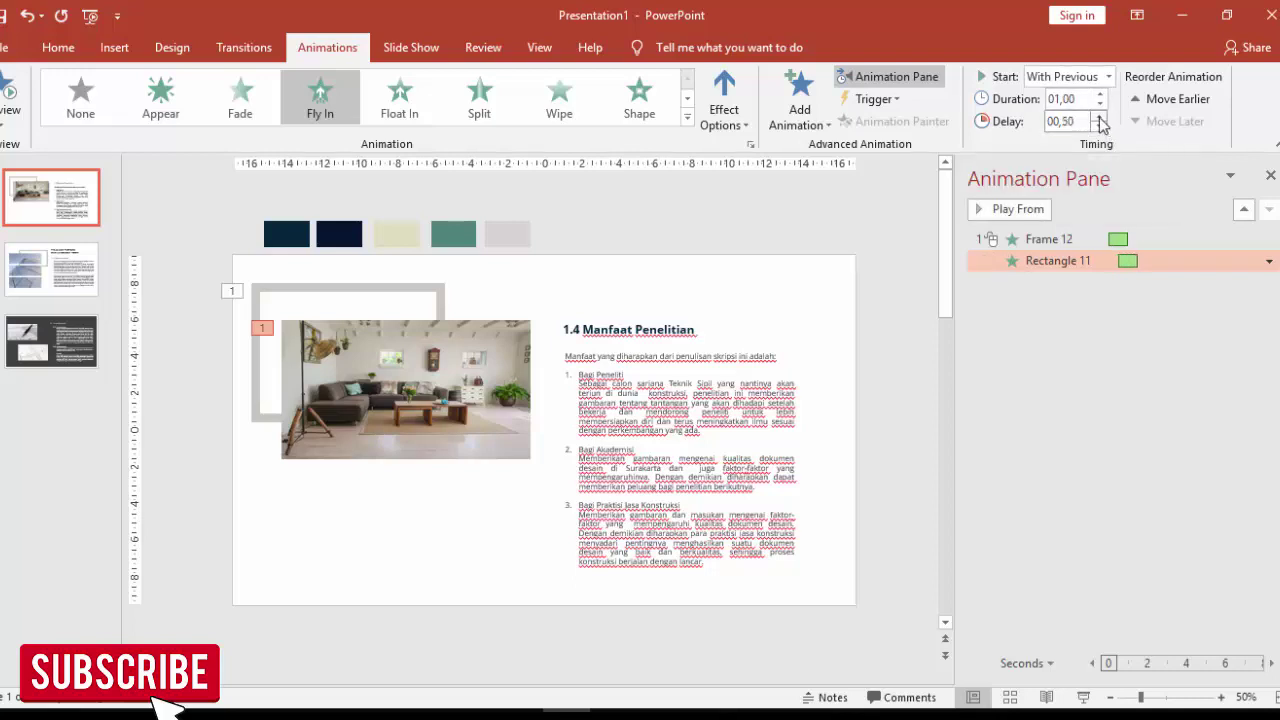
Step: Add a 0.5 s bounce end to the picture's Fly In and preview the slide
right_click(1086, 258)
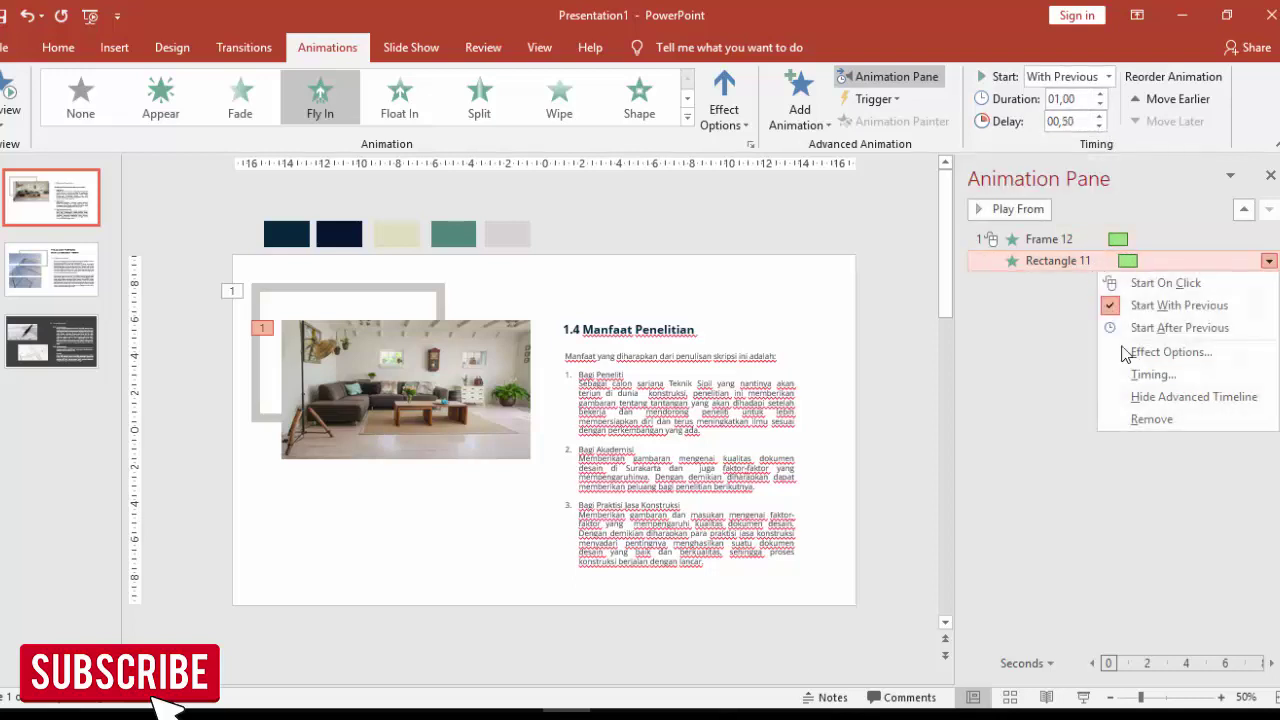
left_click(1135, 355)
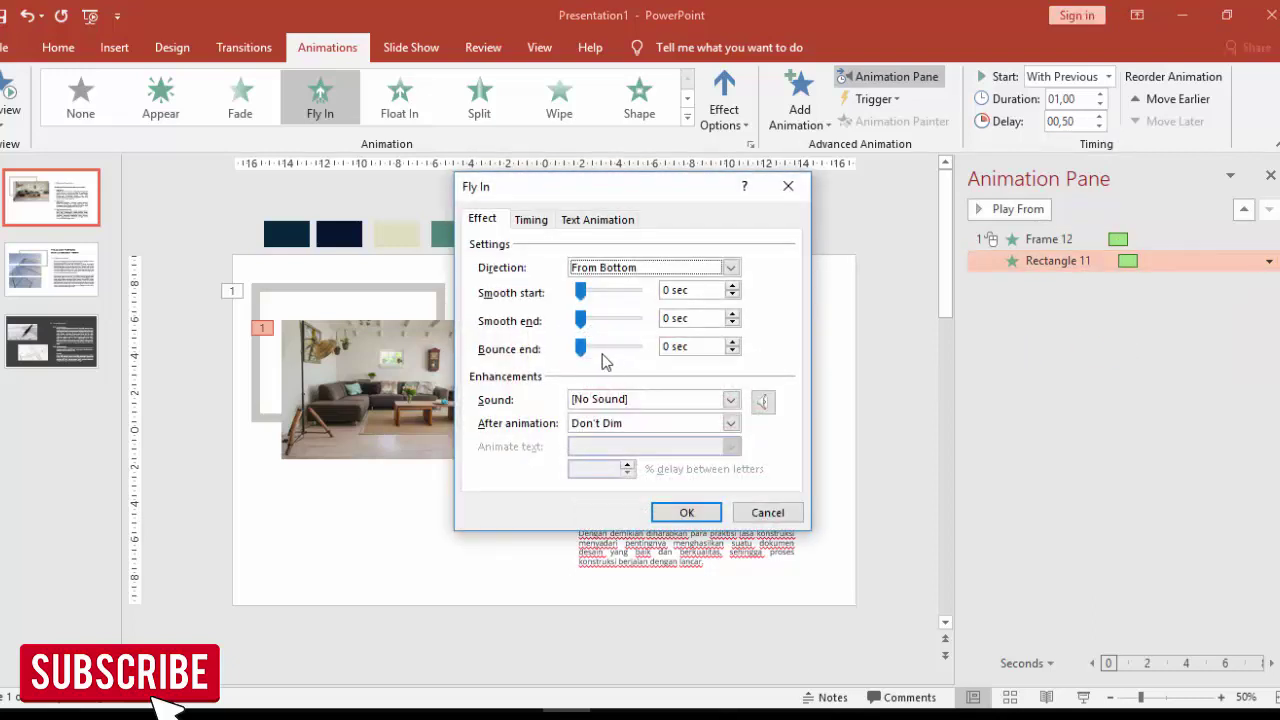
left_click_drag(581, 347, 609, 347)
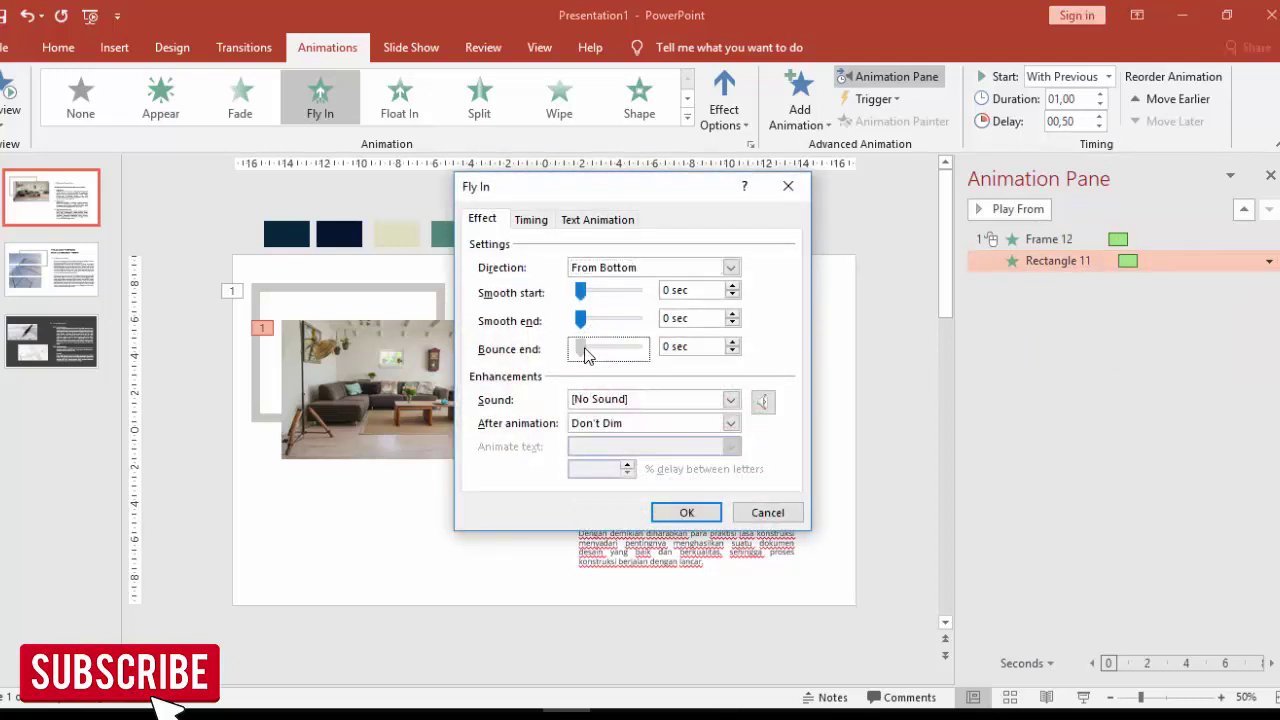
left_click(684, 513)
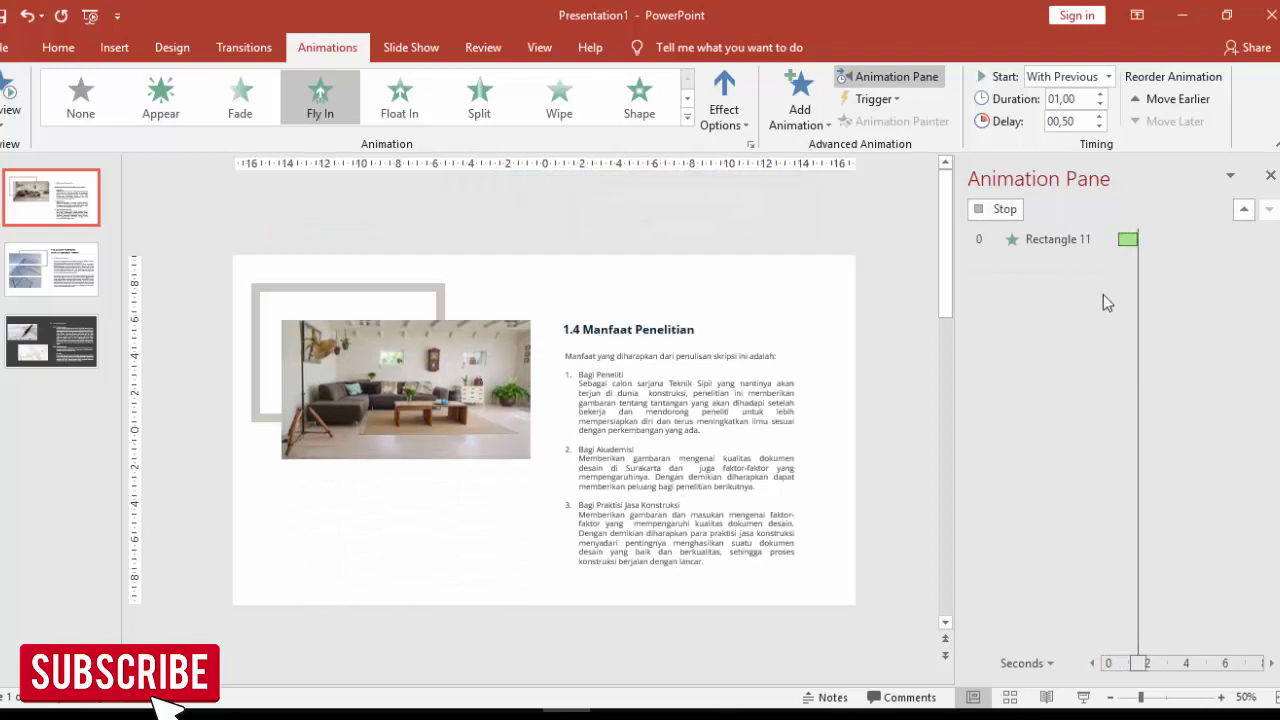
left_click(1055, 240)
left_click(985, 212)
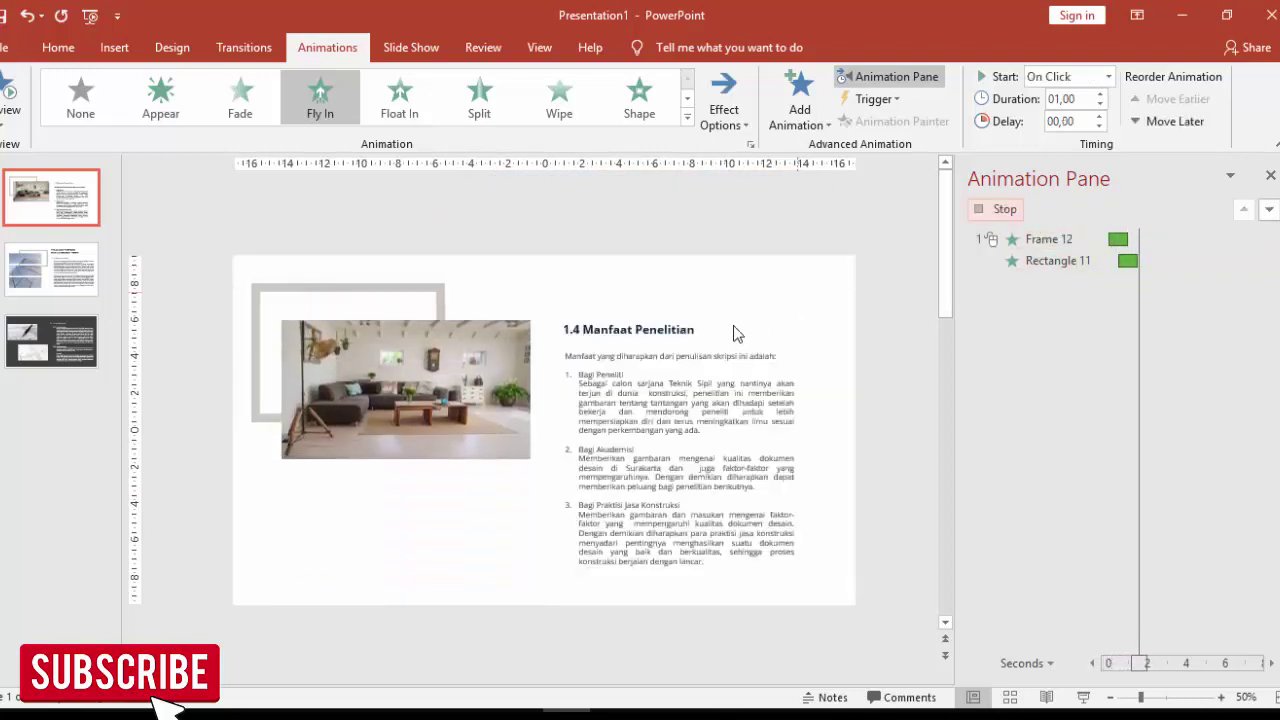
left_click(670, 330)
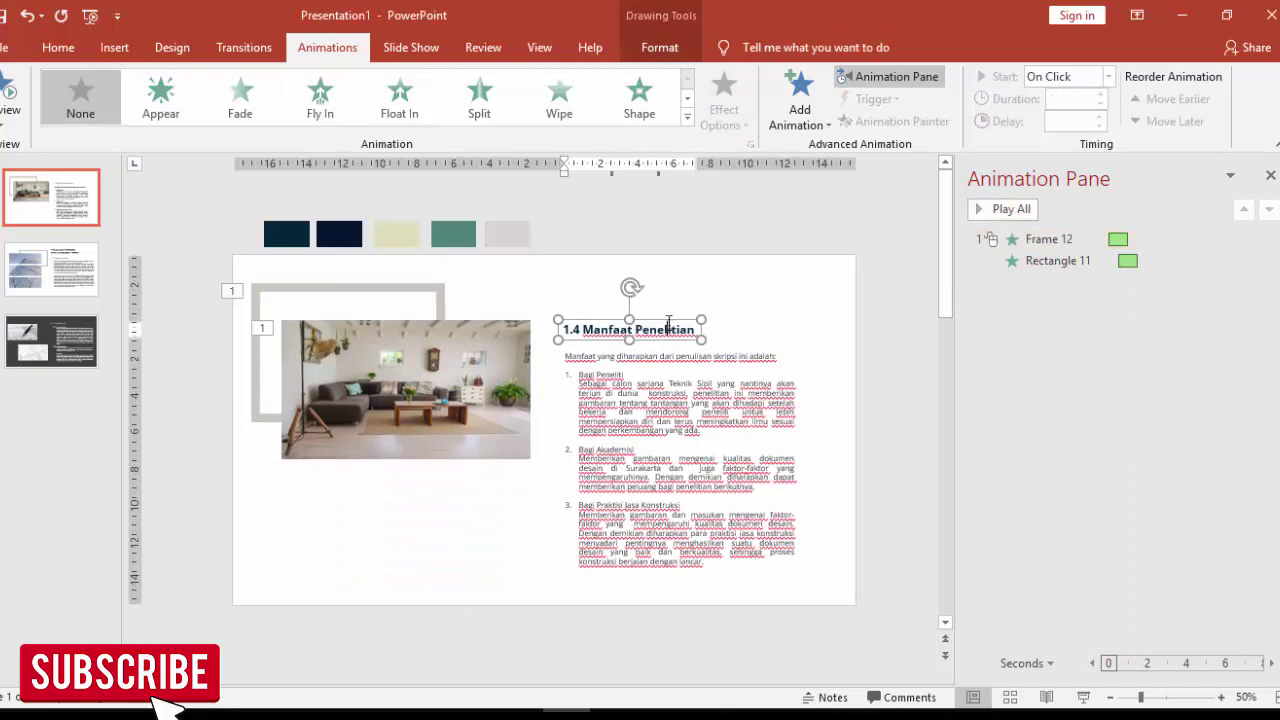
Step: Apply the Whip entrance to the '1.4 Manfaat Penelitian' heading
left_click(815, 95)
left_click(881, 581)
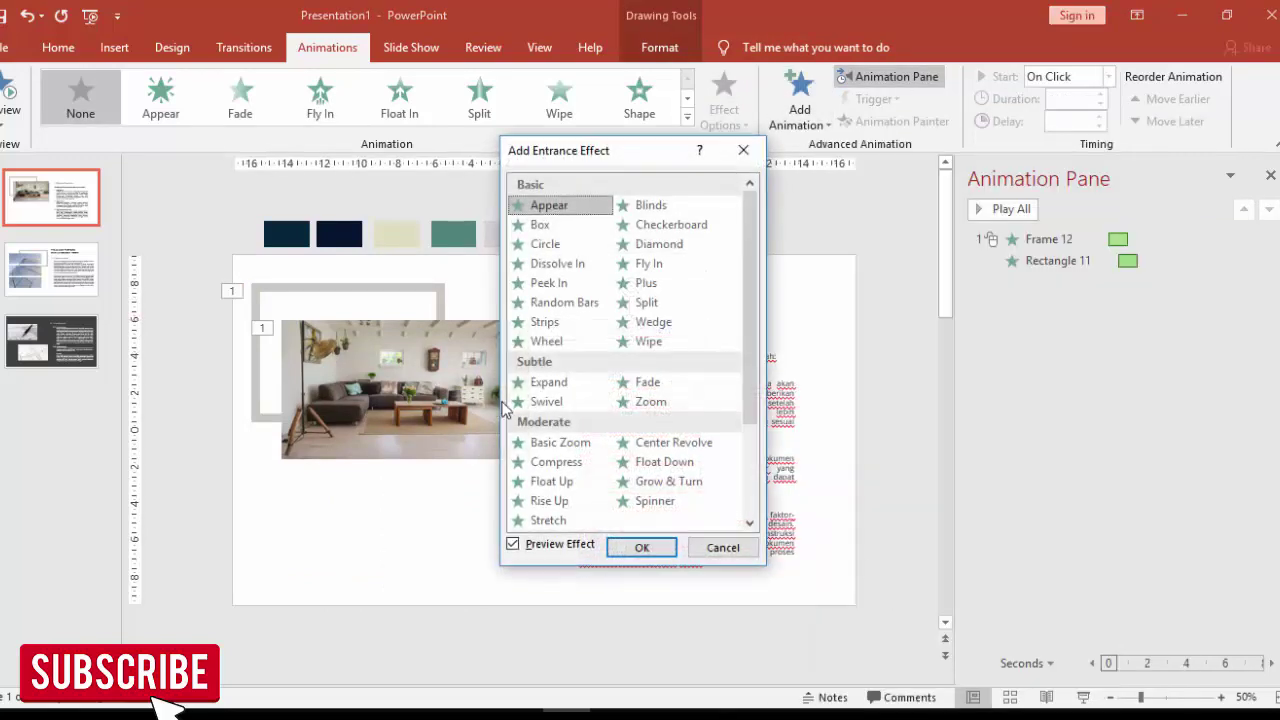
left_click_drag(612, 152, 423, 154)
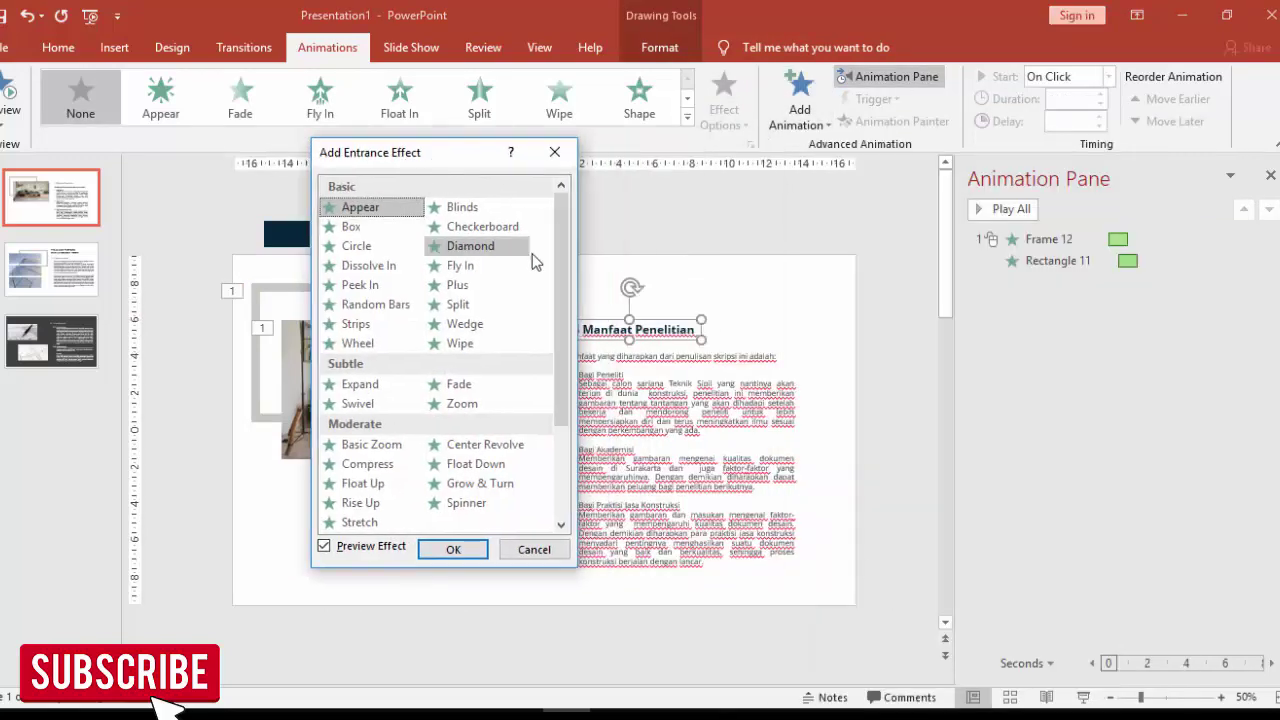
left_click_drag(566, 251, 566, 341)
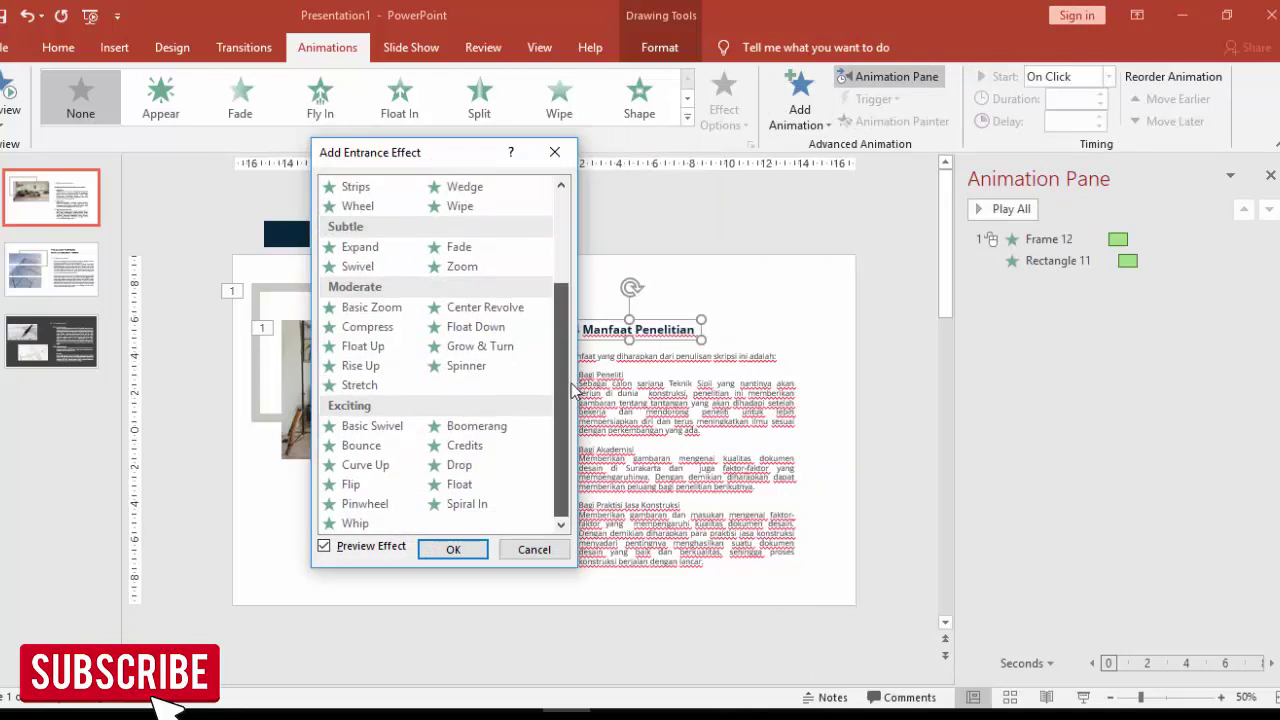
left_click(378, 525)
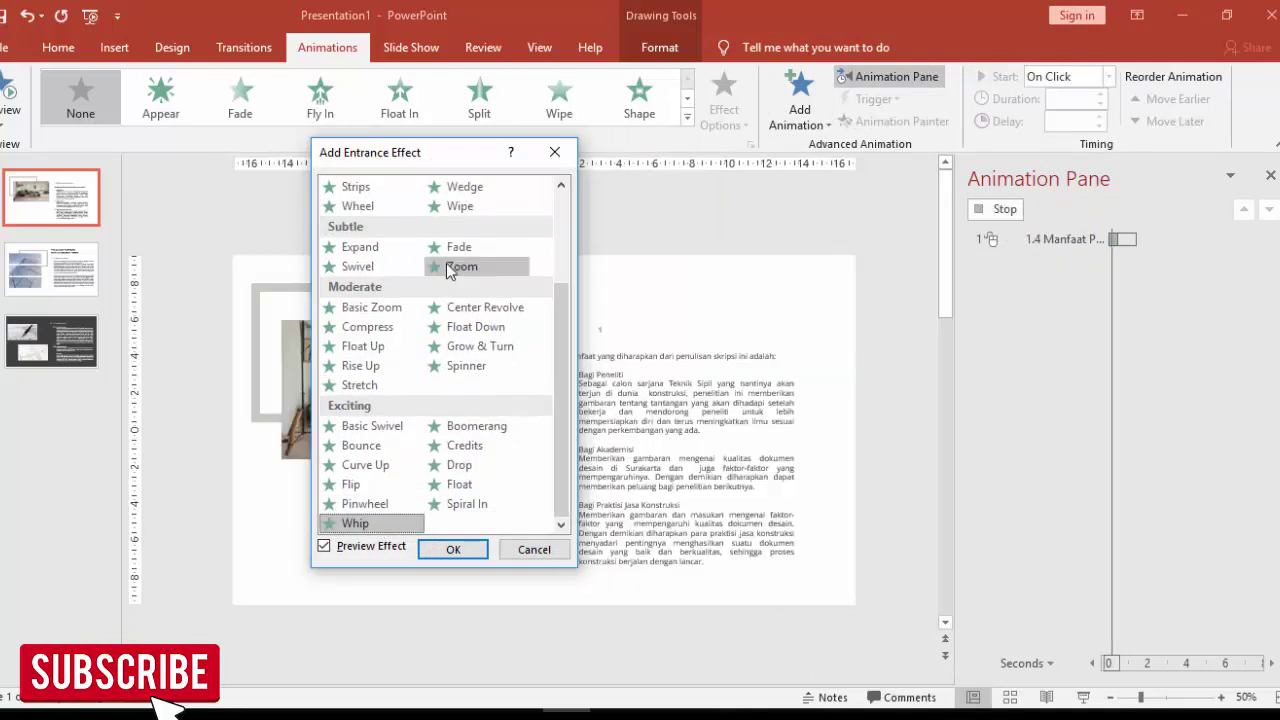
left_click(461, 556)
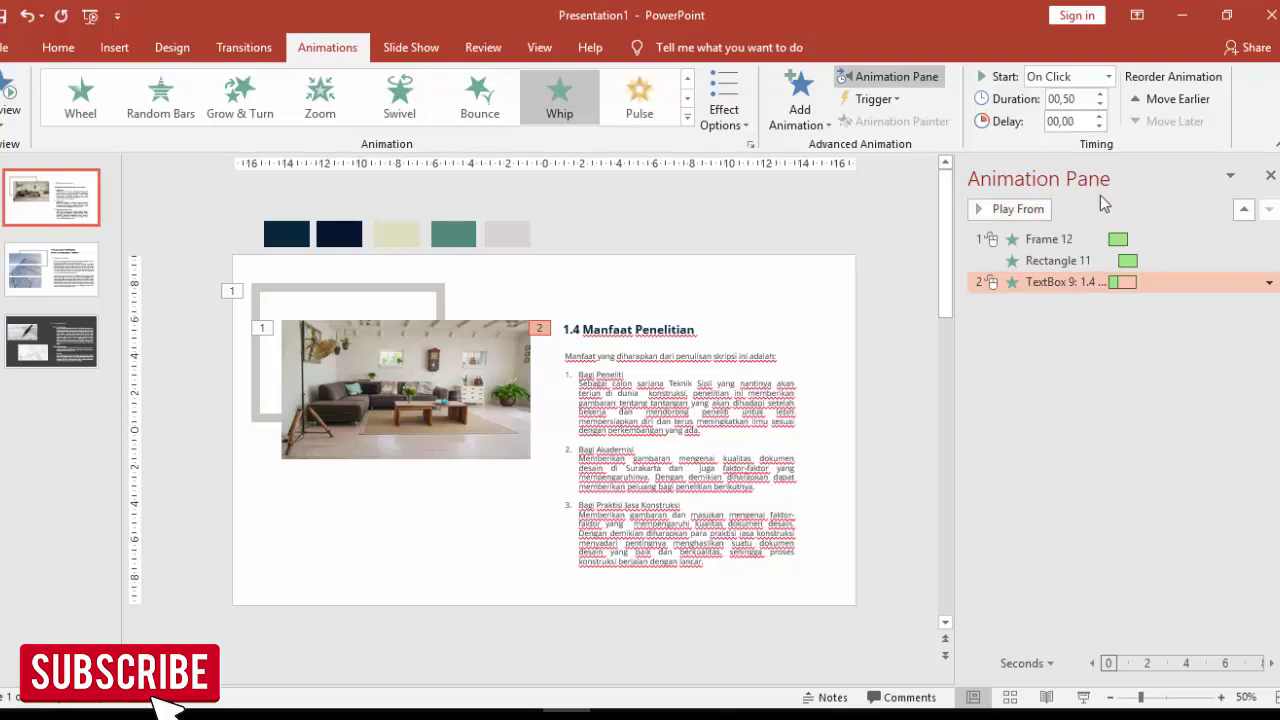
Step: Set the heading's Whip duration to 0.75 seconds and preview it
left_click(1099, 126)
left_click(1015, 212)
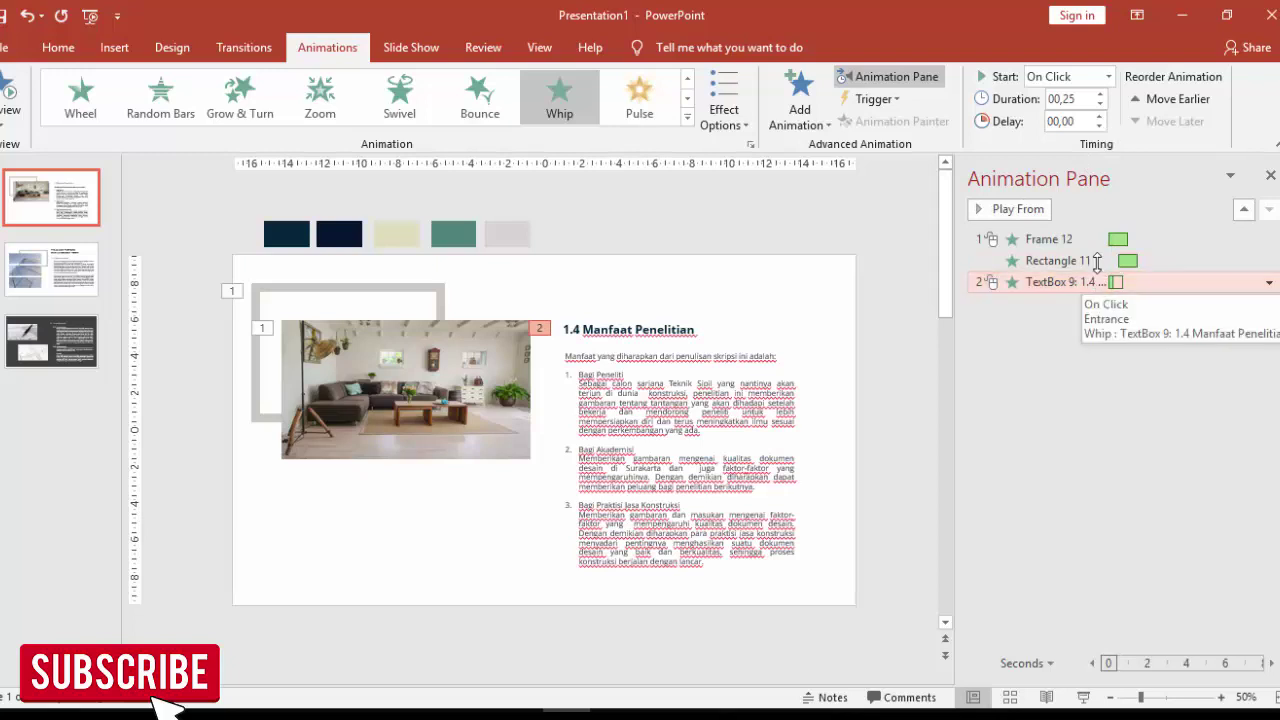
left_click(1100, 94)
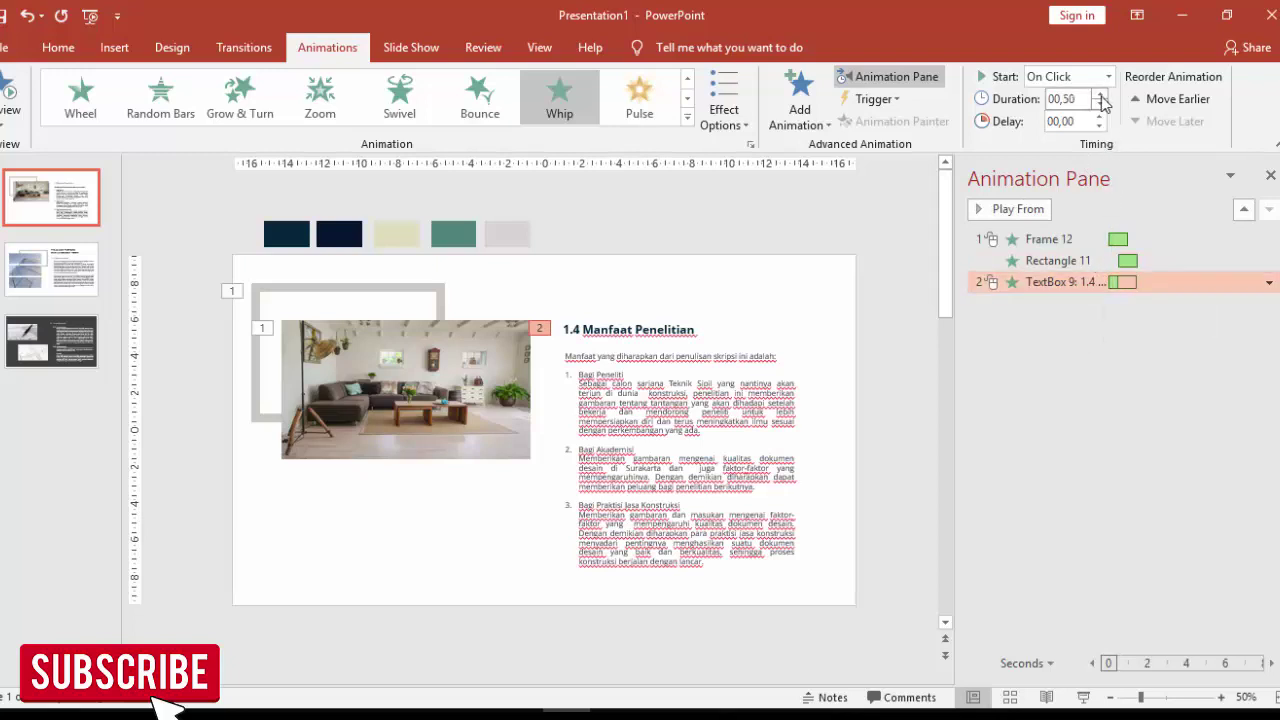
left_click(1100, 95)
left_click(1018, 209)
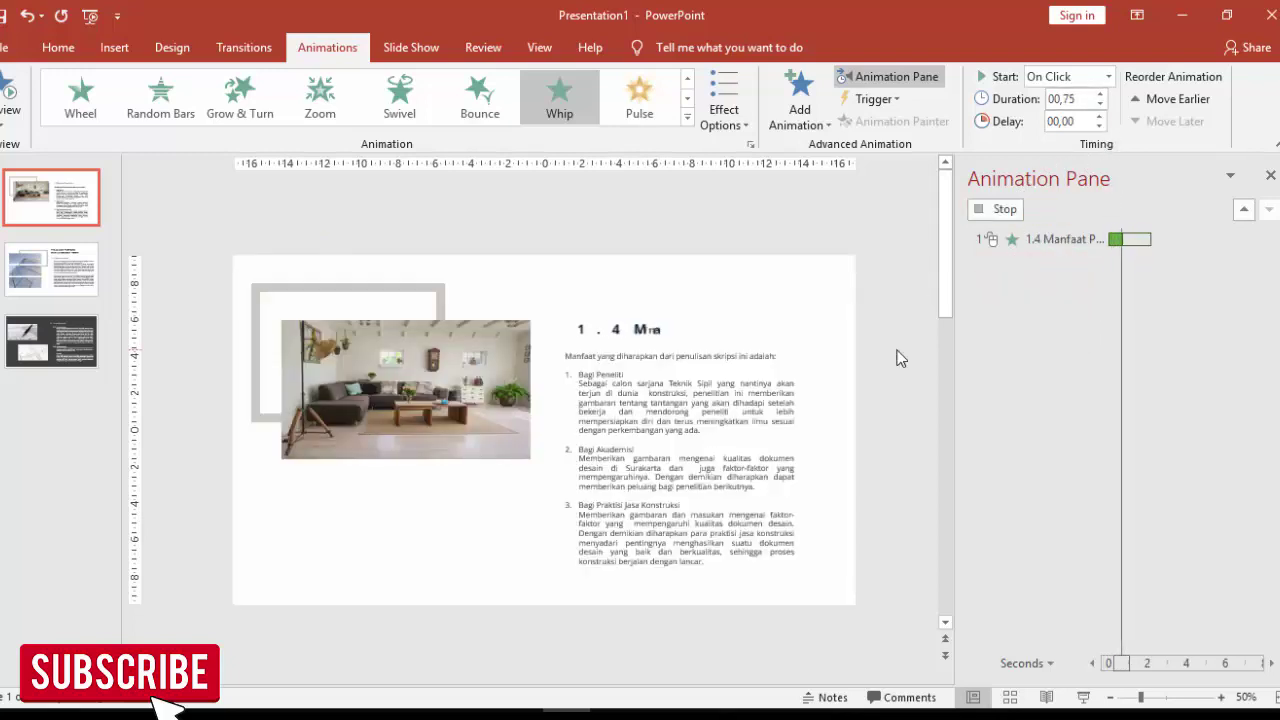
left_click(750, 353)
Step: Apply a Peek In entrance to the body text, starting After Previous, and preview it
left_click(799, 100)
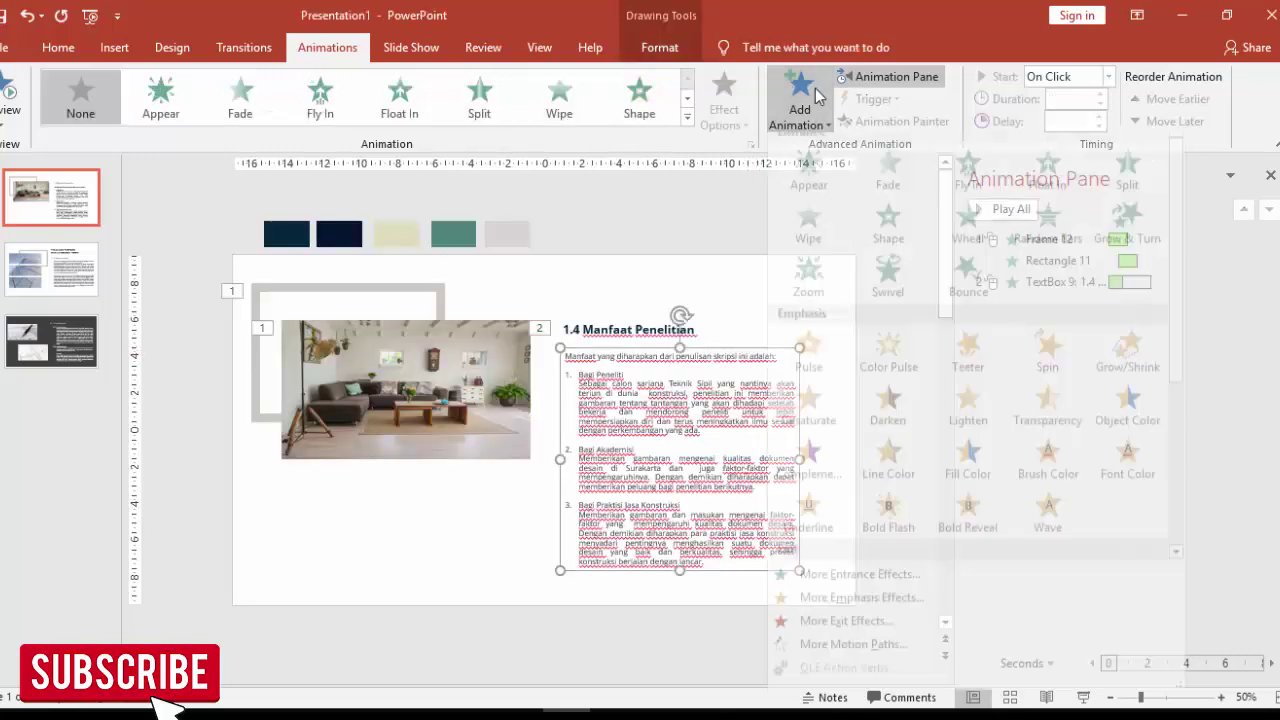
left_click(870, 586)
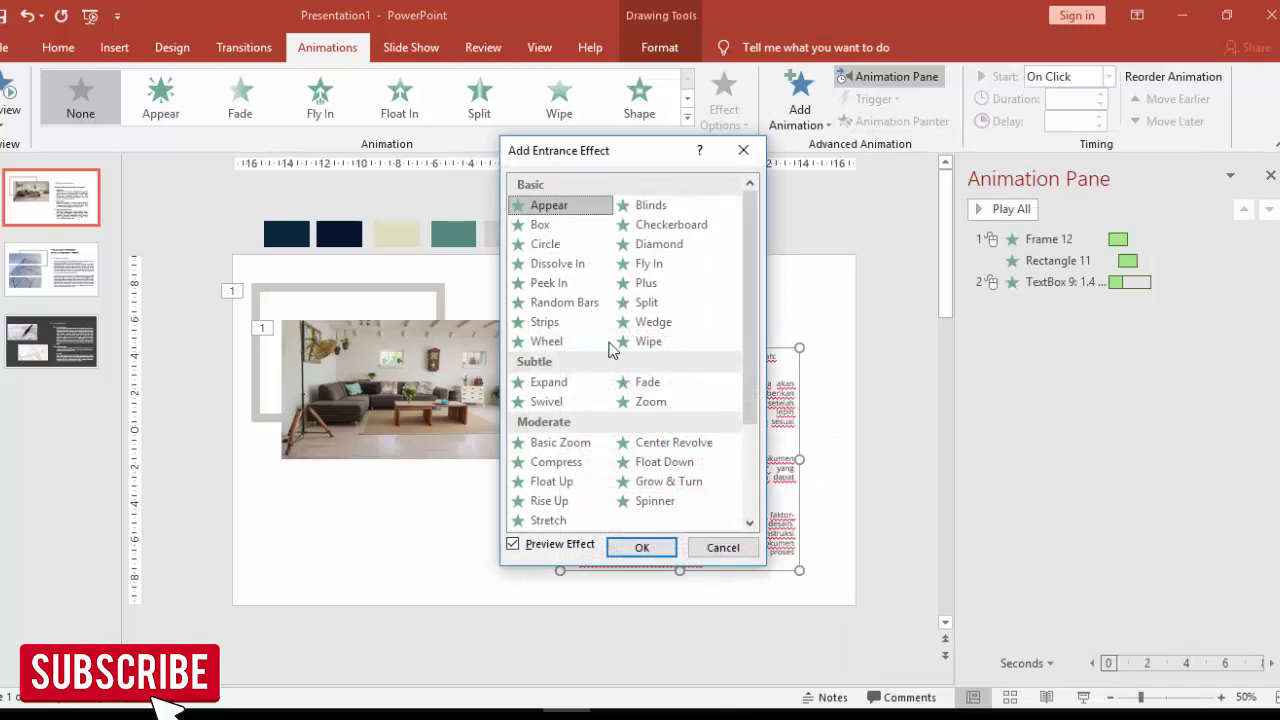
left_click_drag(628, 152, 392, 164)
left_click(337, 295)
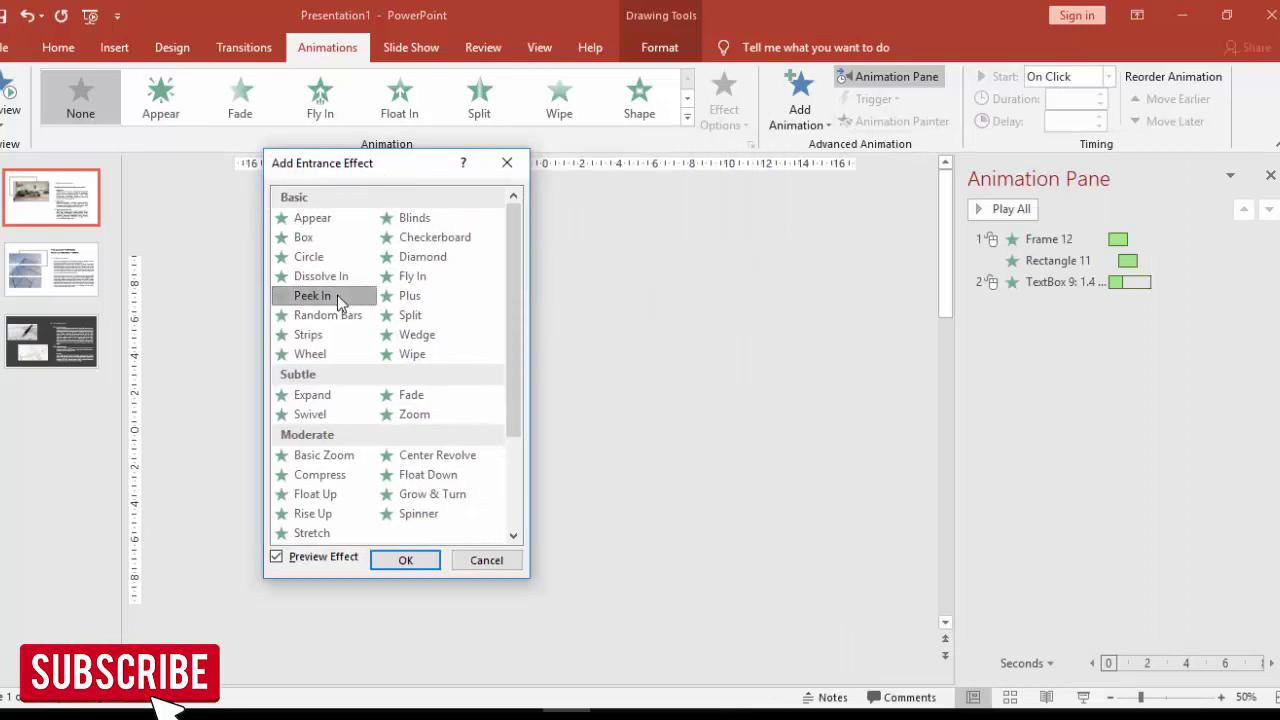
left_click(405, 560)
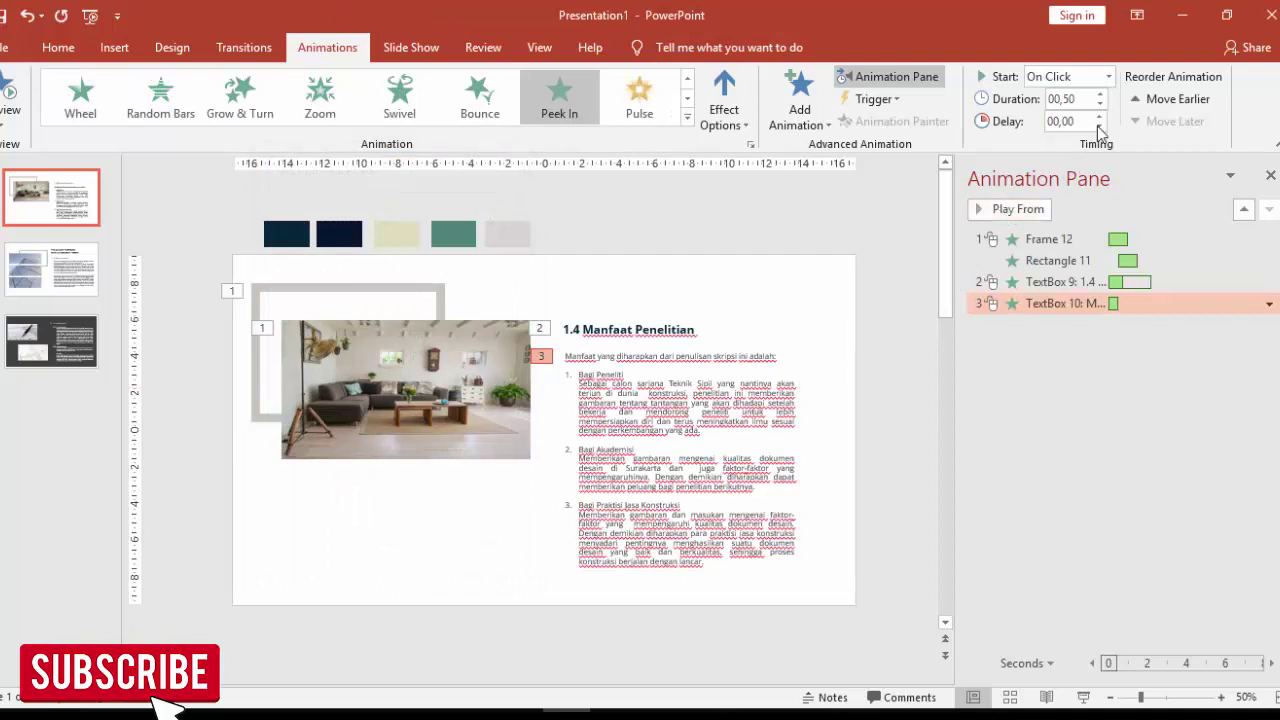
left_click(1108, 76)
left_click(1097, 137)
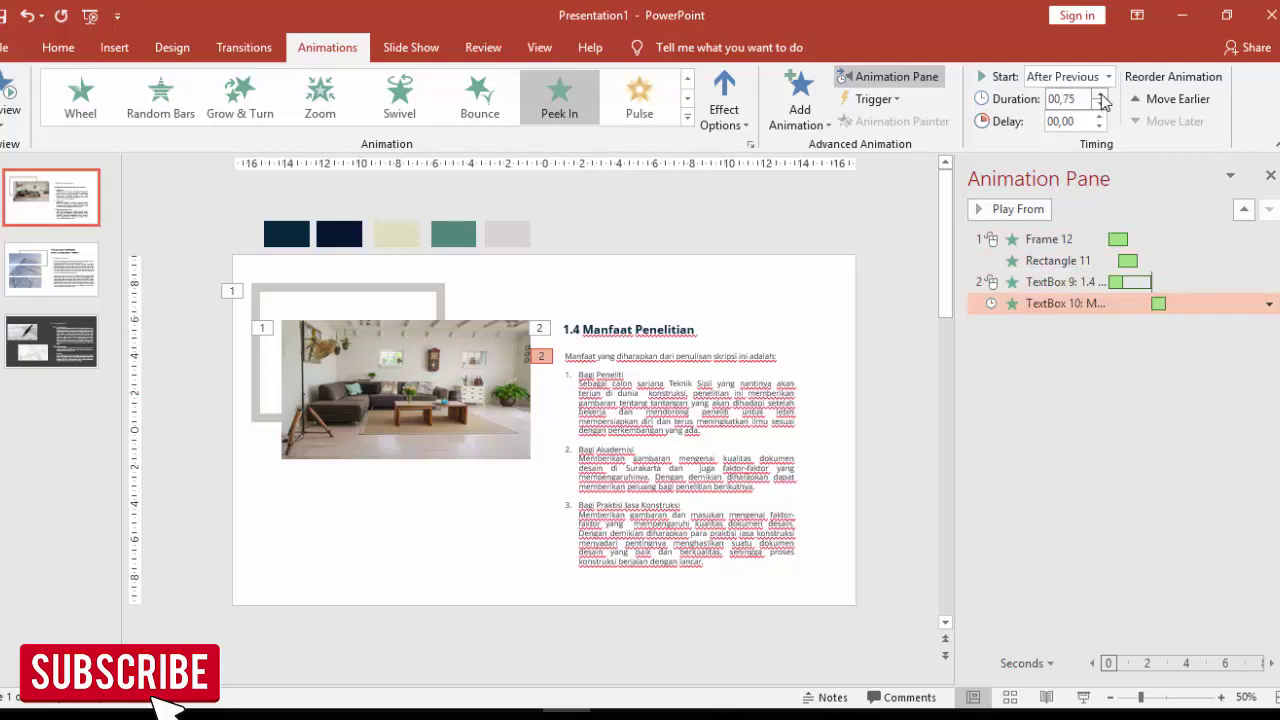
left_click(1036, 211)
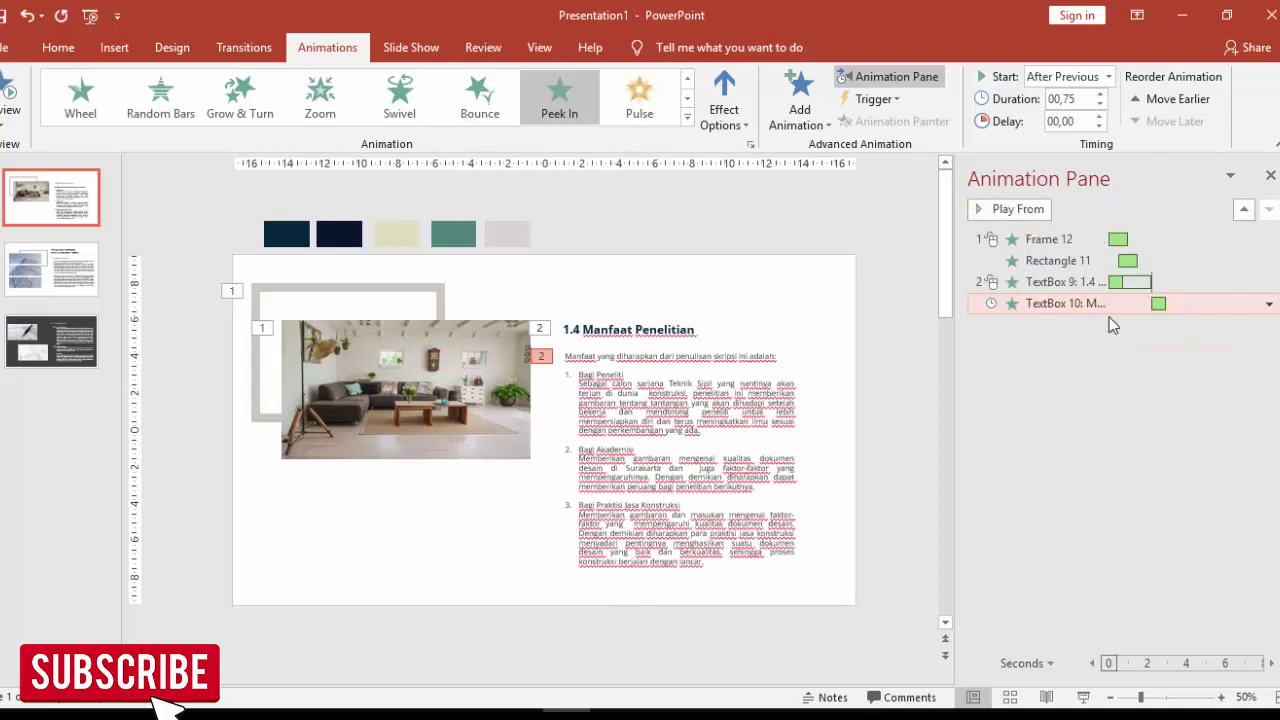
Step: Make the body text's Peek In animate by word, replay the preview, and go to slide 2
right_click(1105, 309)
left_click(1125, 396)
left_click(640, 388)
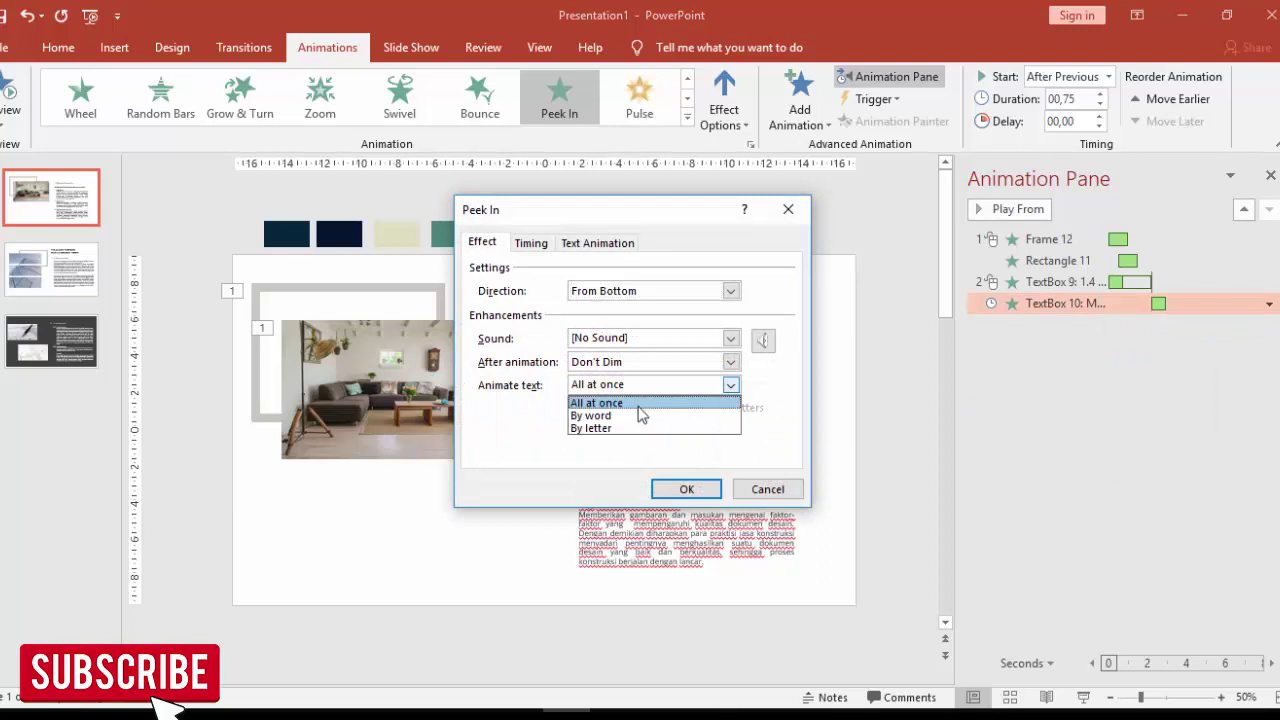
left_click(632, 415)
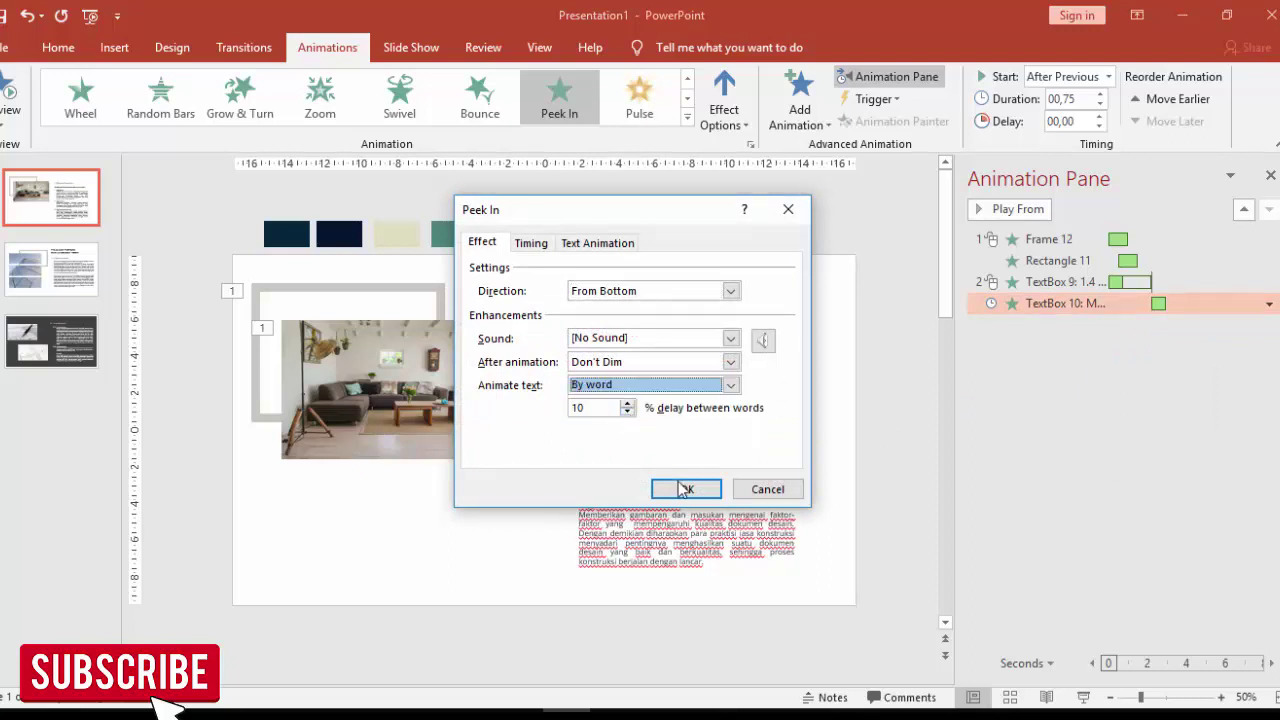
left_click(686, 488)
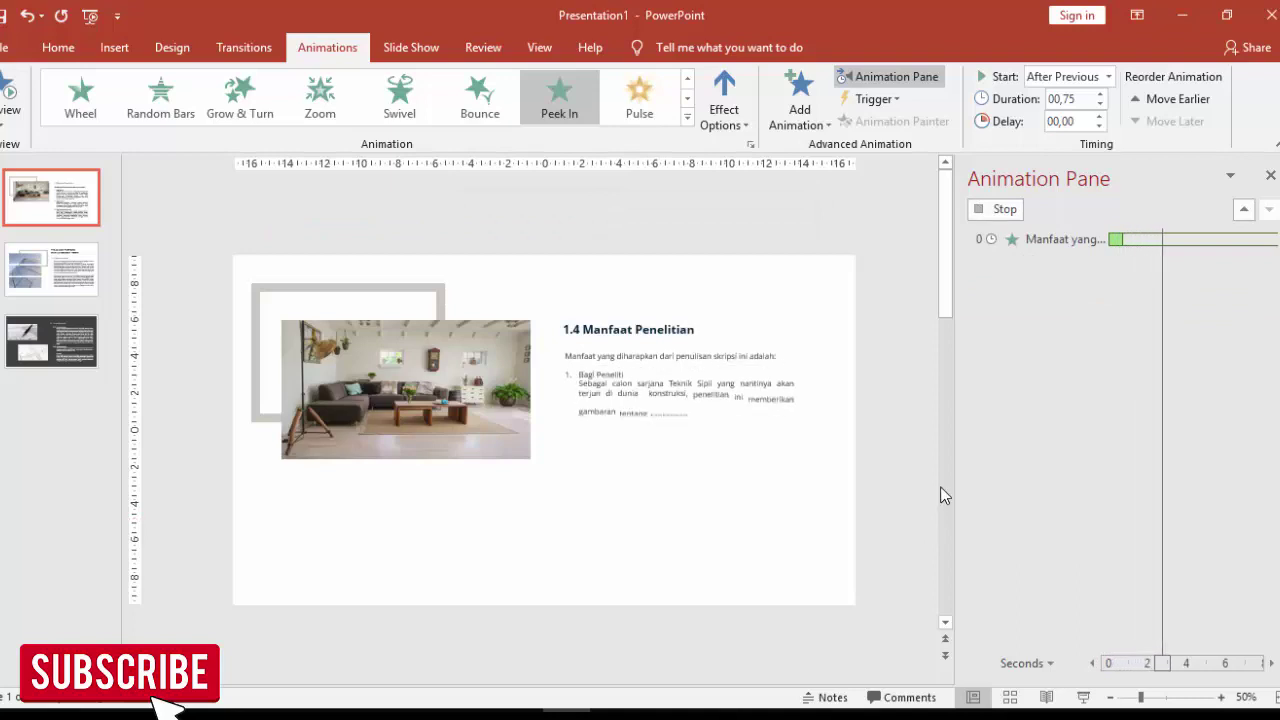
left_click(1003, 211)
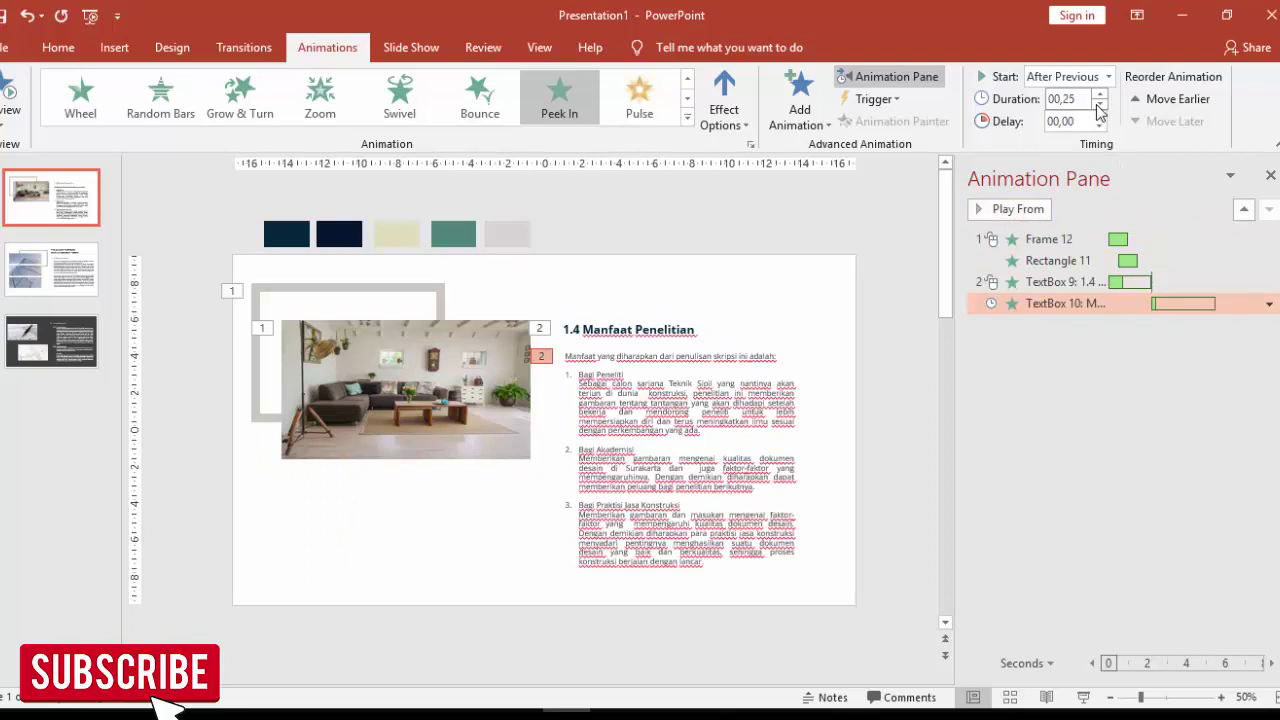
left_click(1010, 209)
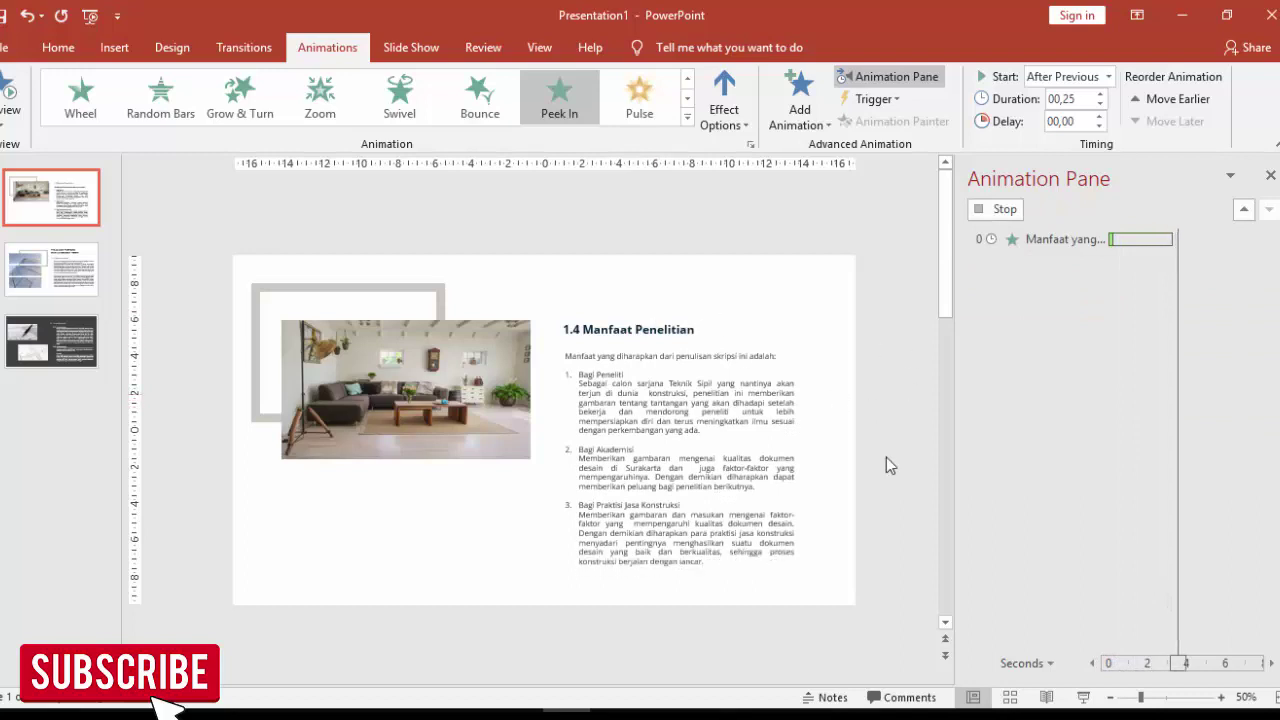
key("Page_Down")
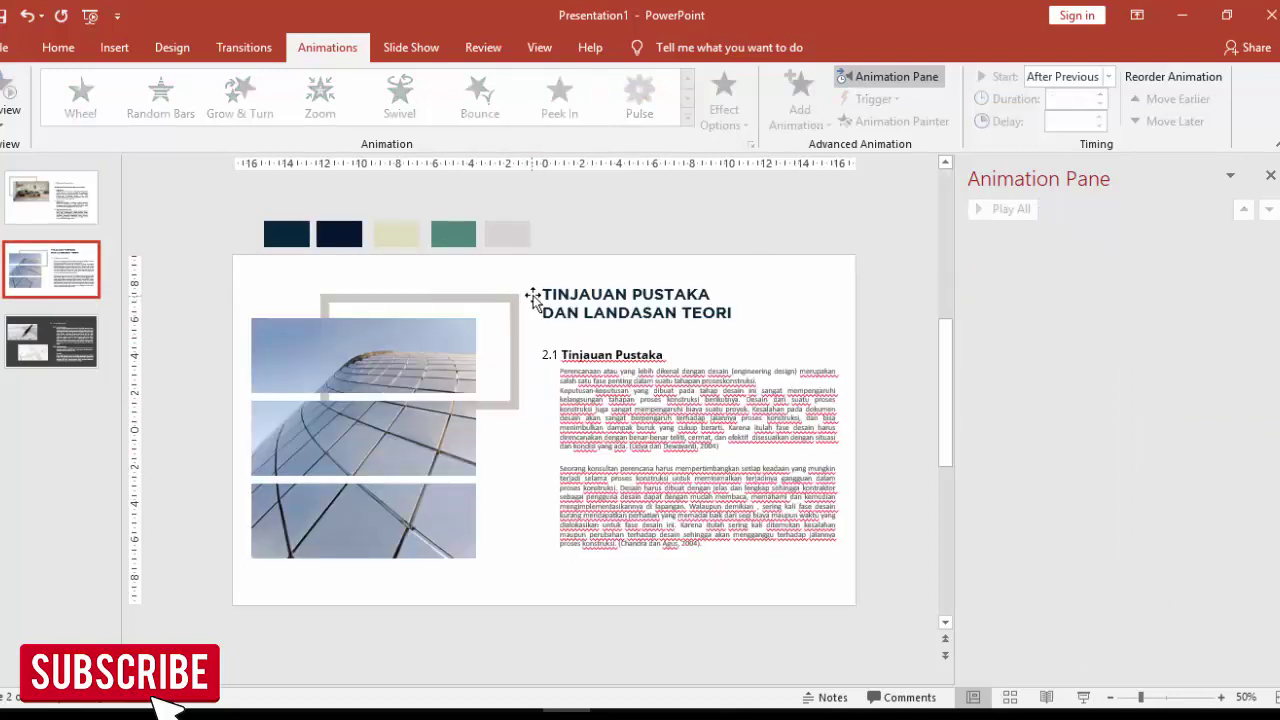
Step: Give slide 2's grey frame an Expand entrance
left_click(519, 296)
left_click(457, 328)
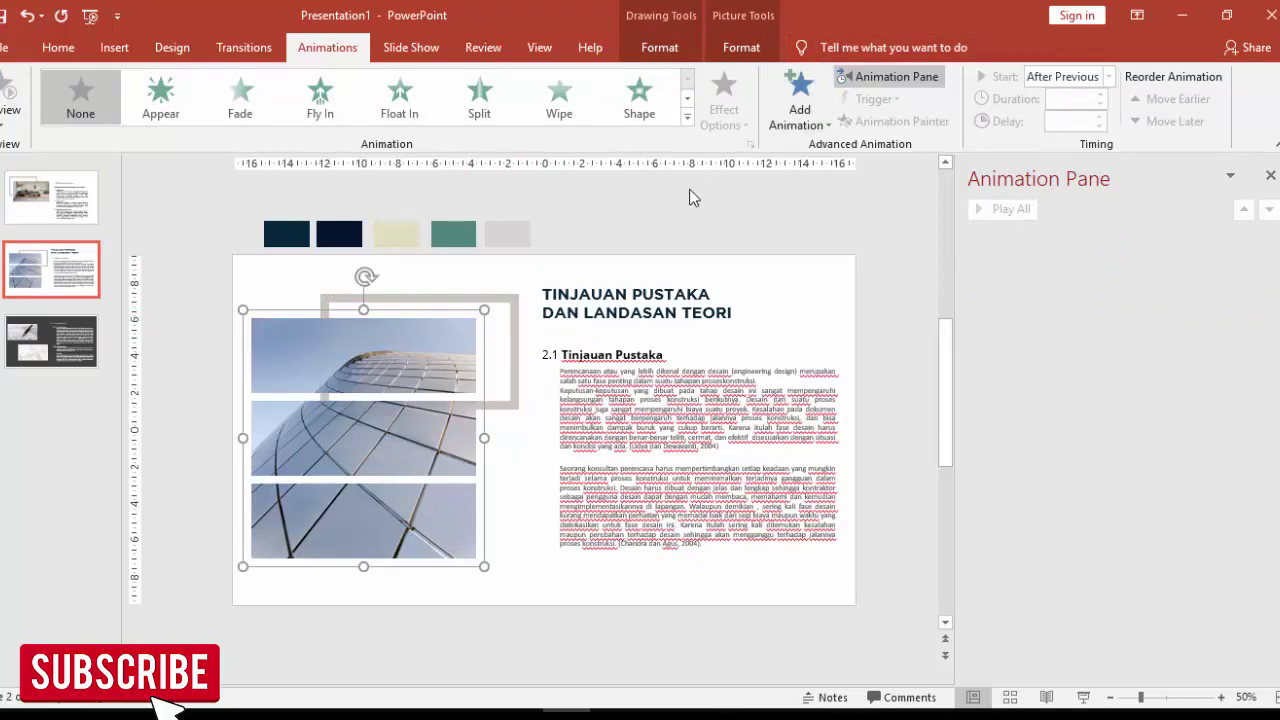
left_click(520, 318)
left_click(799, 105)
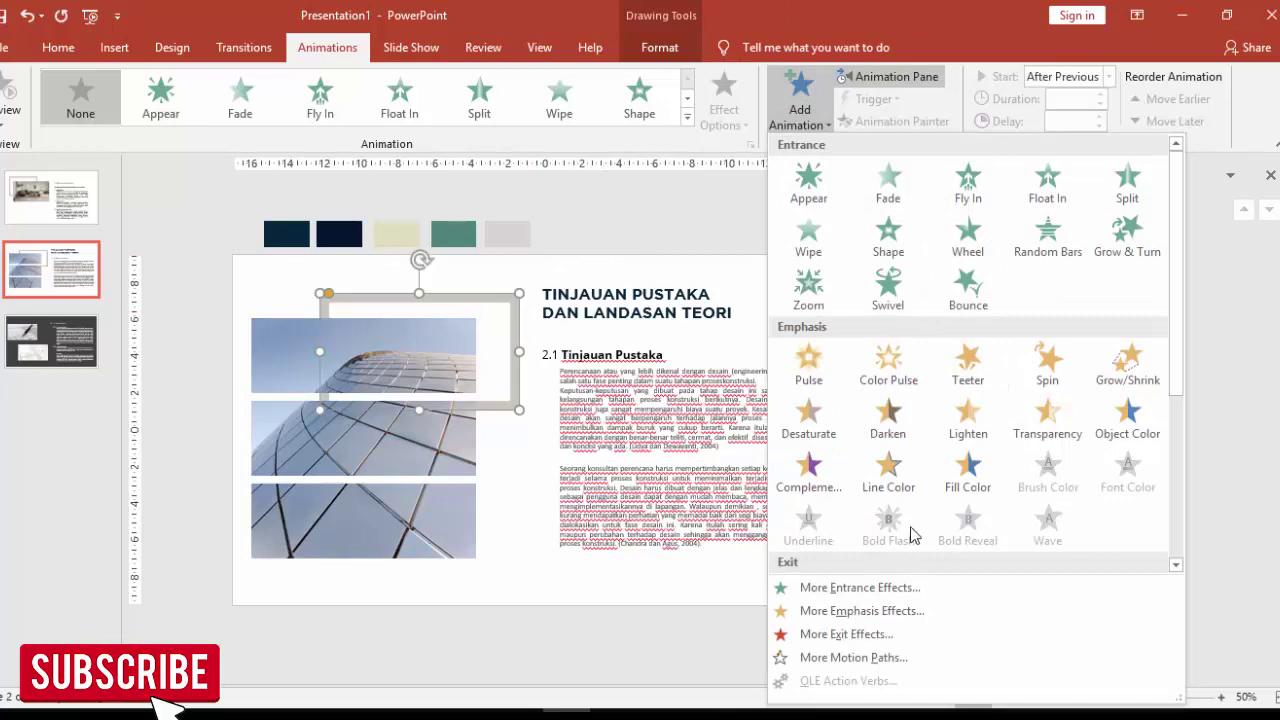
scroll(1080, 528, "down", 3)
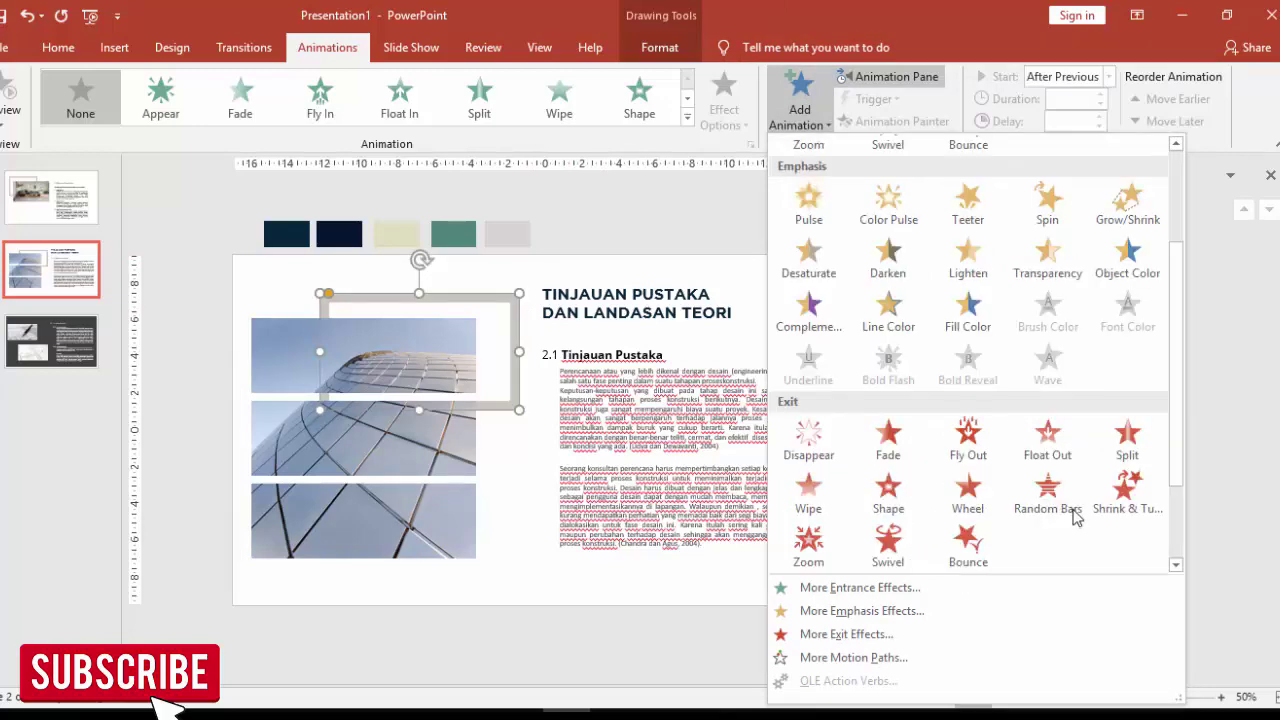
left_click(846, 590)
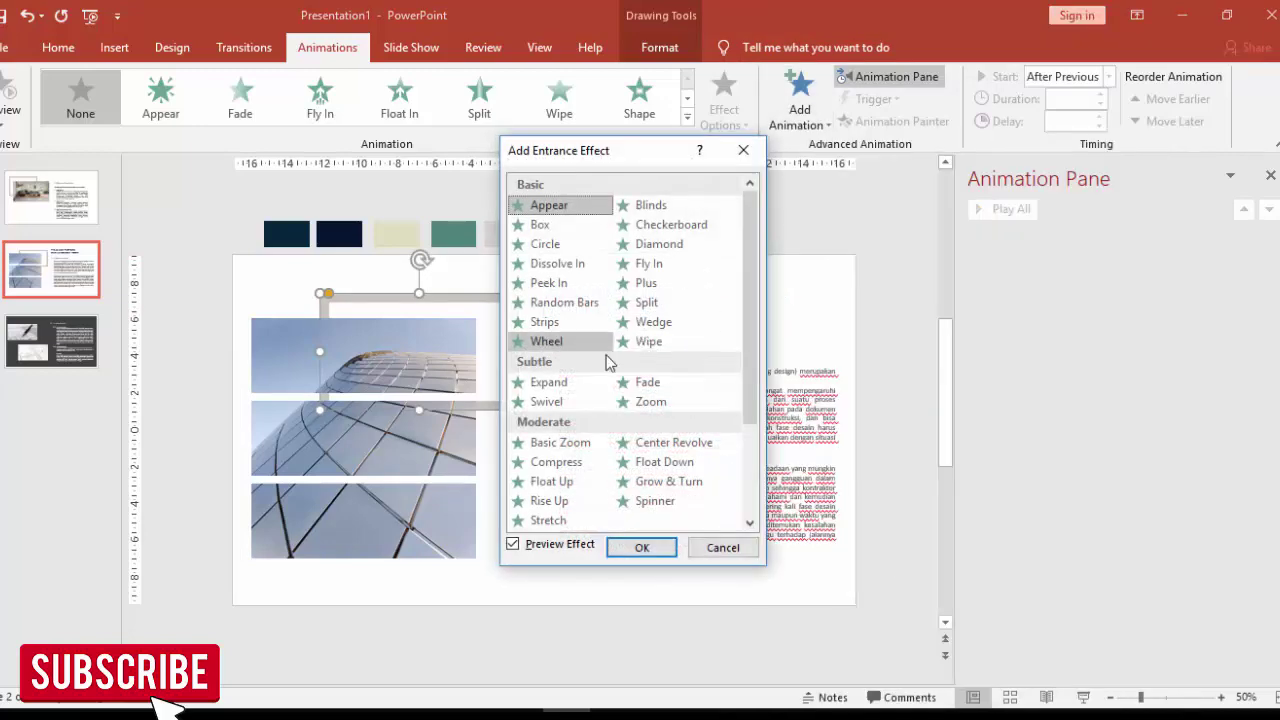
scroll(606, 368, "down", 1)
left_click(556, 328)
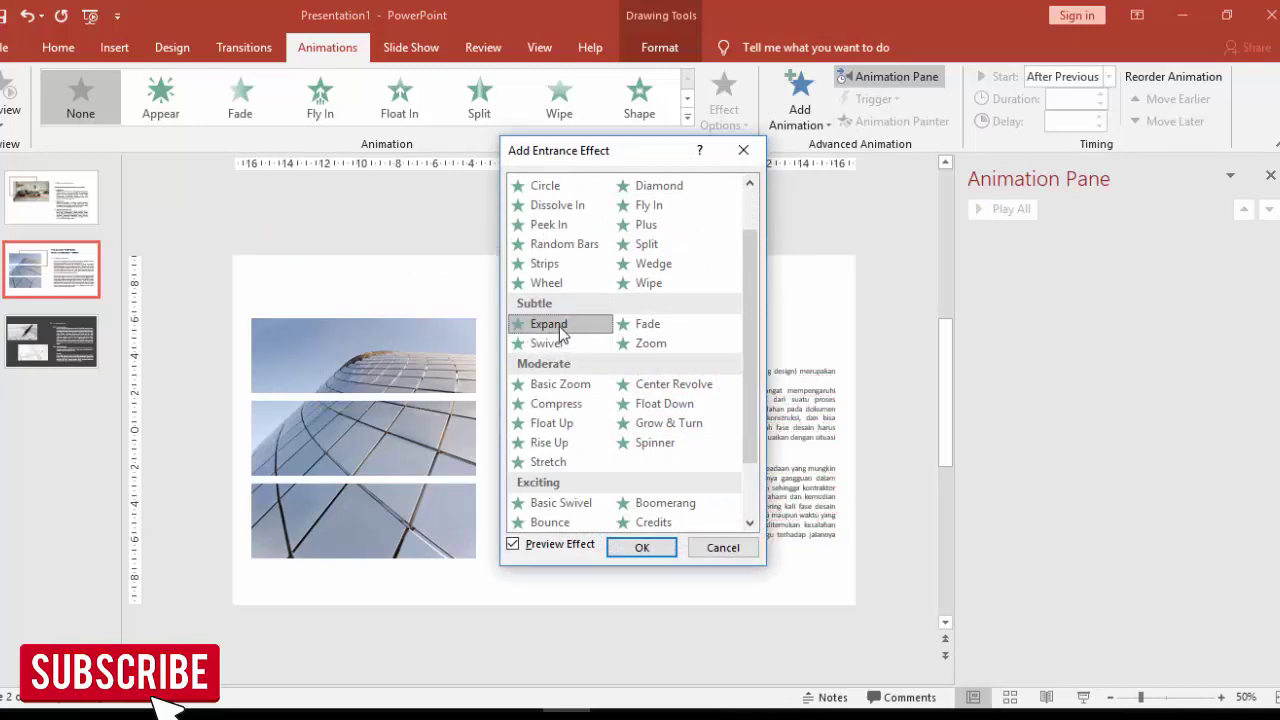
left_click(642, 547)
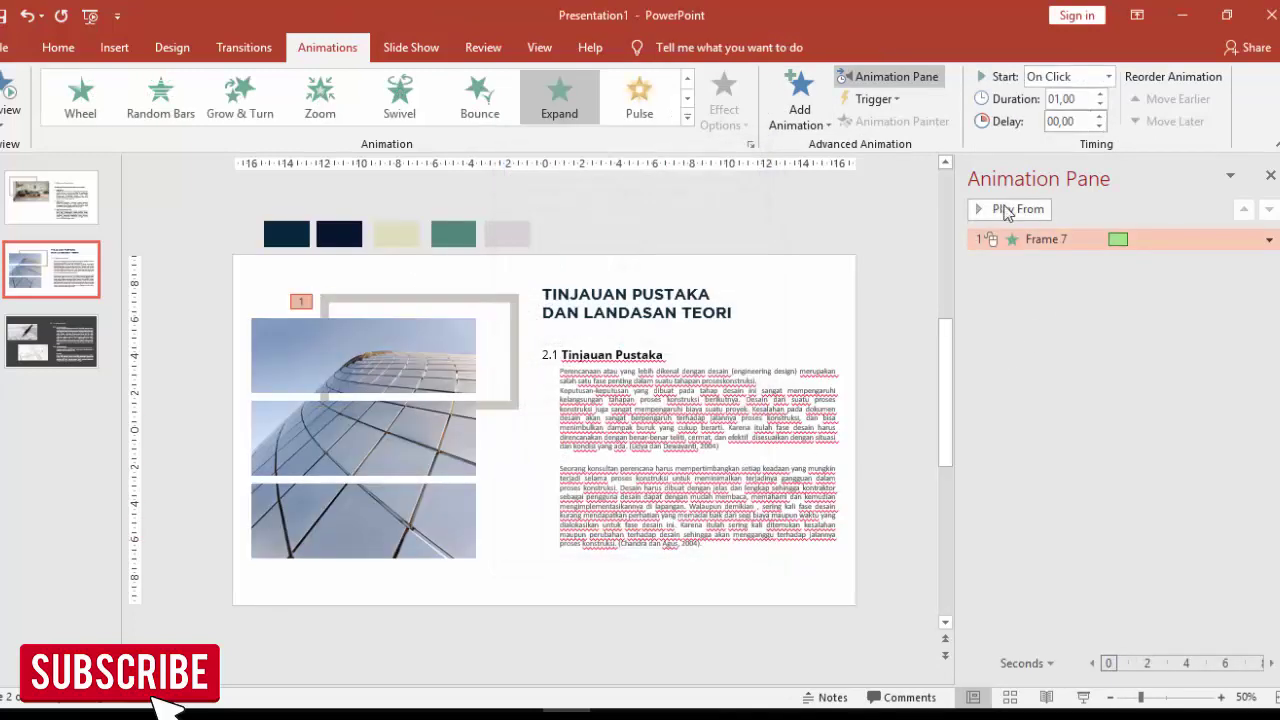
Step: Give the building picture group a Curve Up entrance starting With Previous, then preview
left_click(450, 405)
left_click(826, 110)
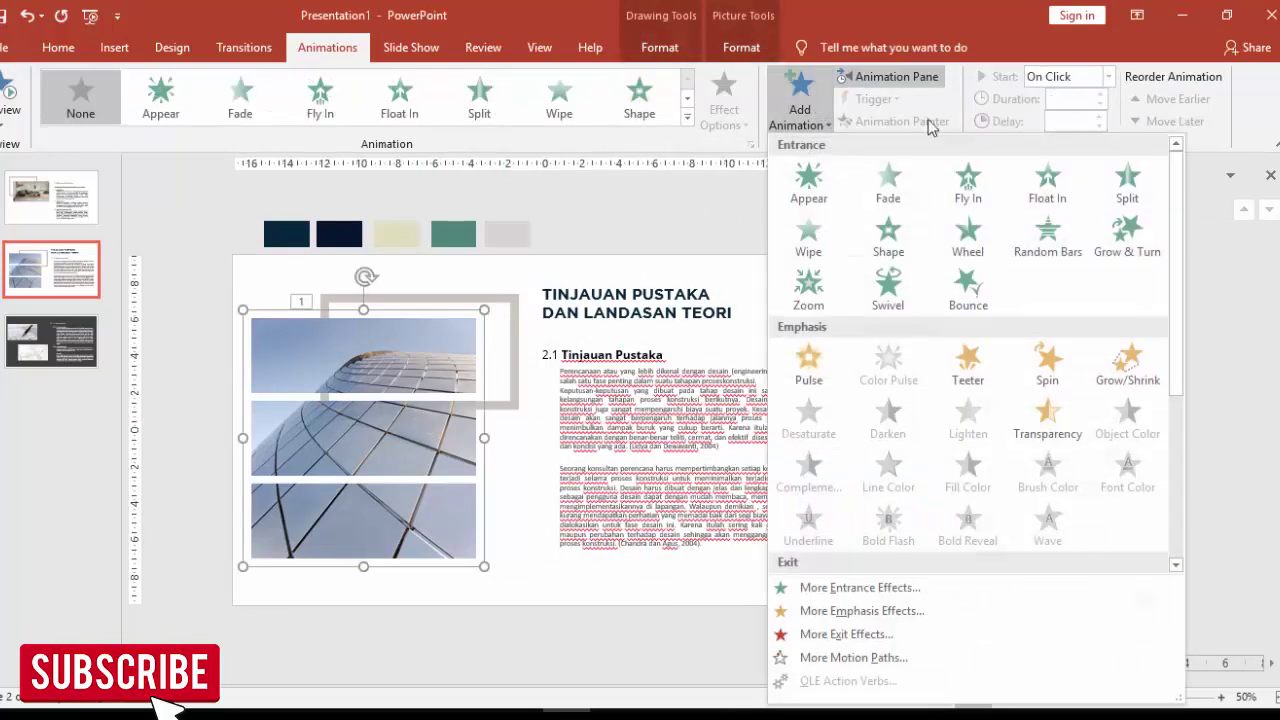
left_click(858, 587)
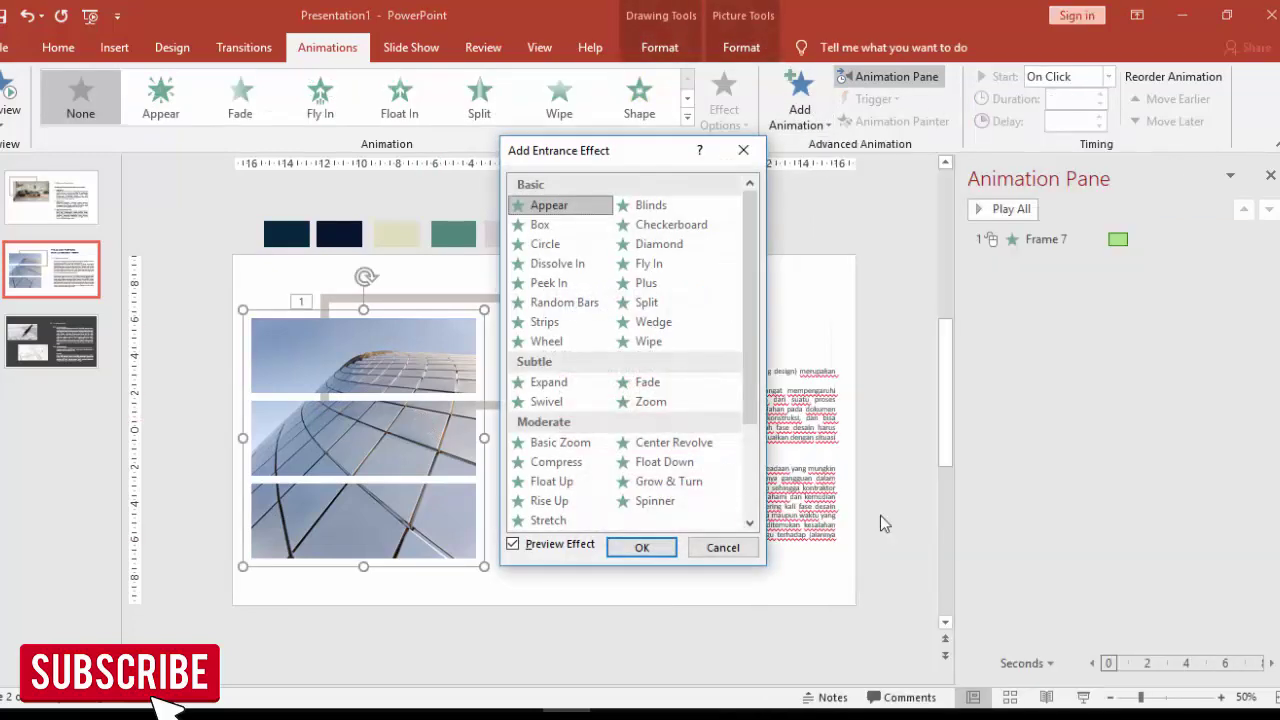
scroll(675, 352, "down", 3)
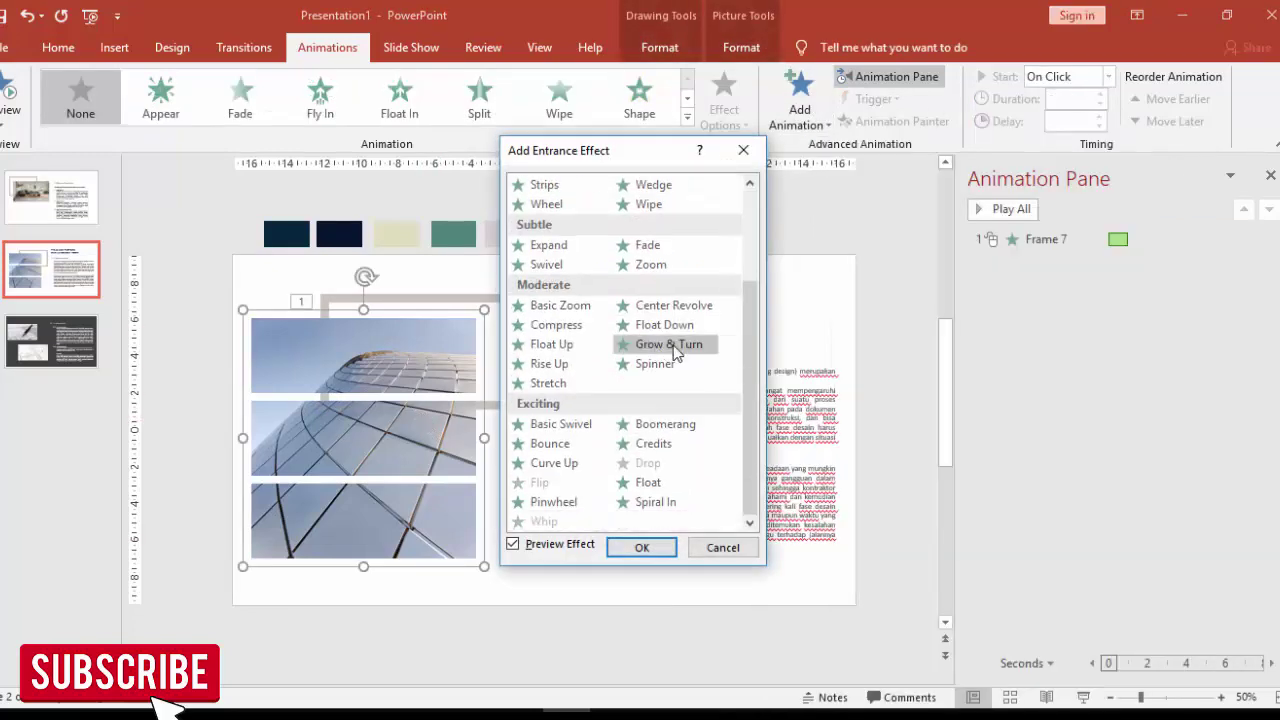
left_click(564, 428)
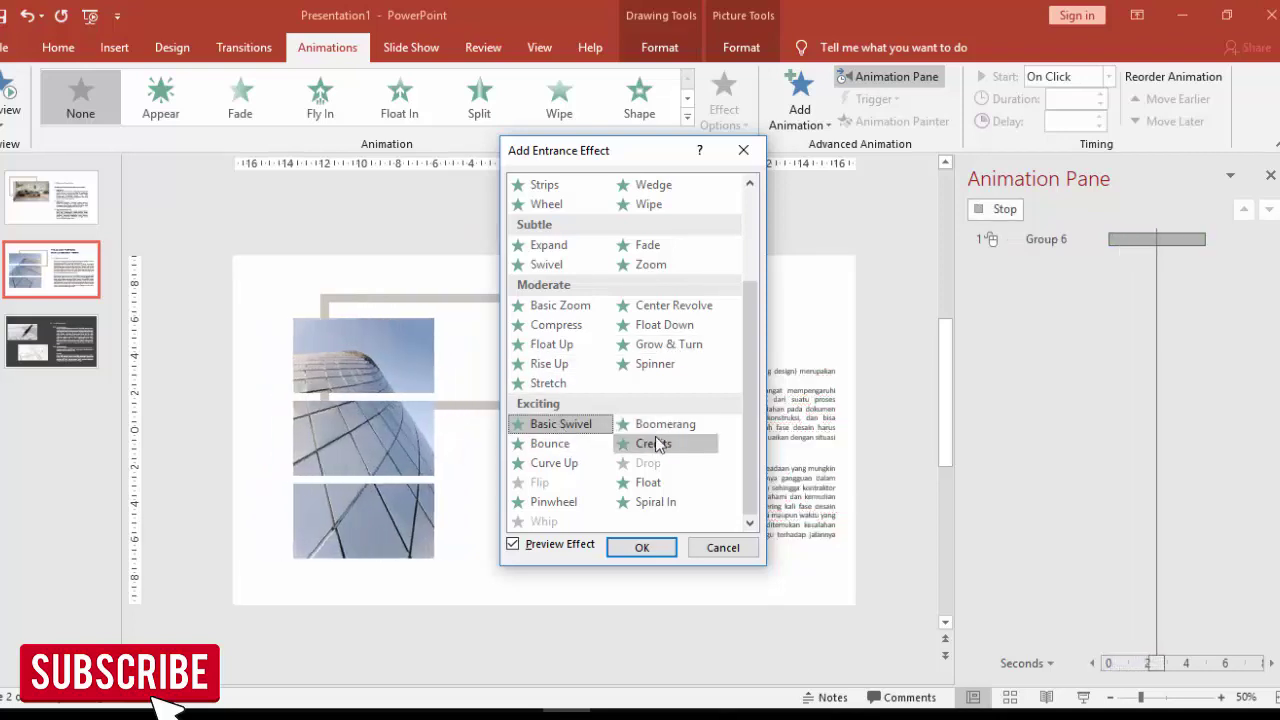
left_click(565, 443)
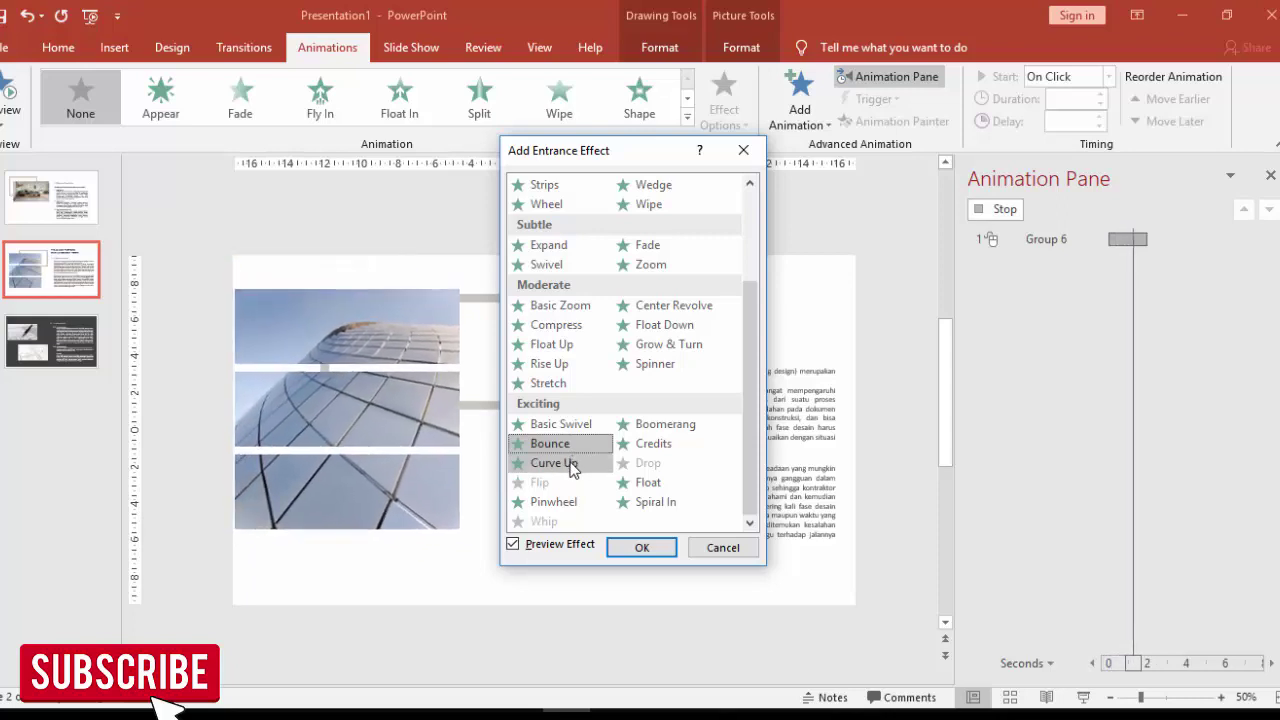
left_click(573, 465)
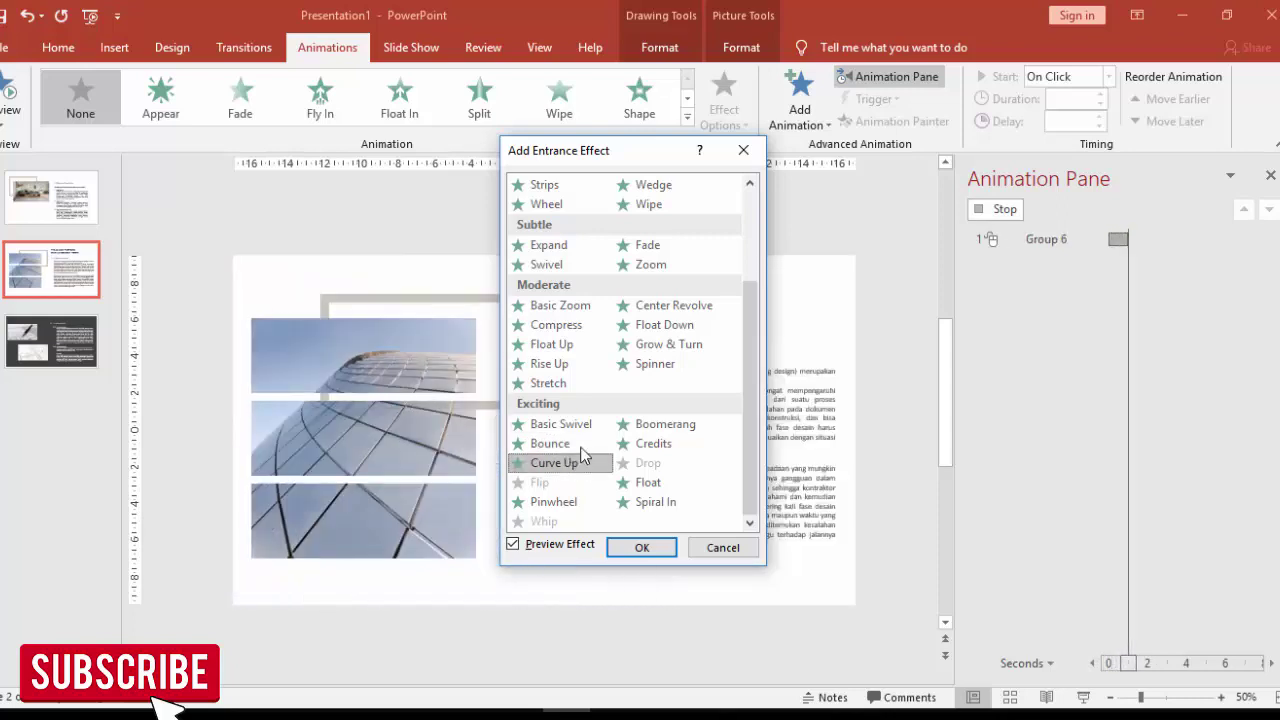
left_click(642, 548)
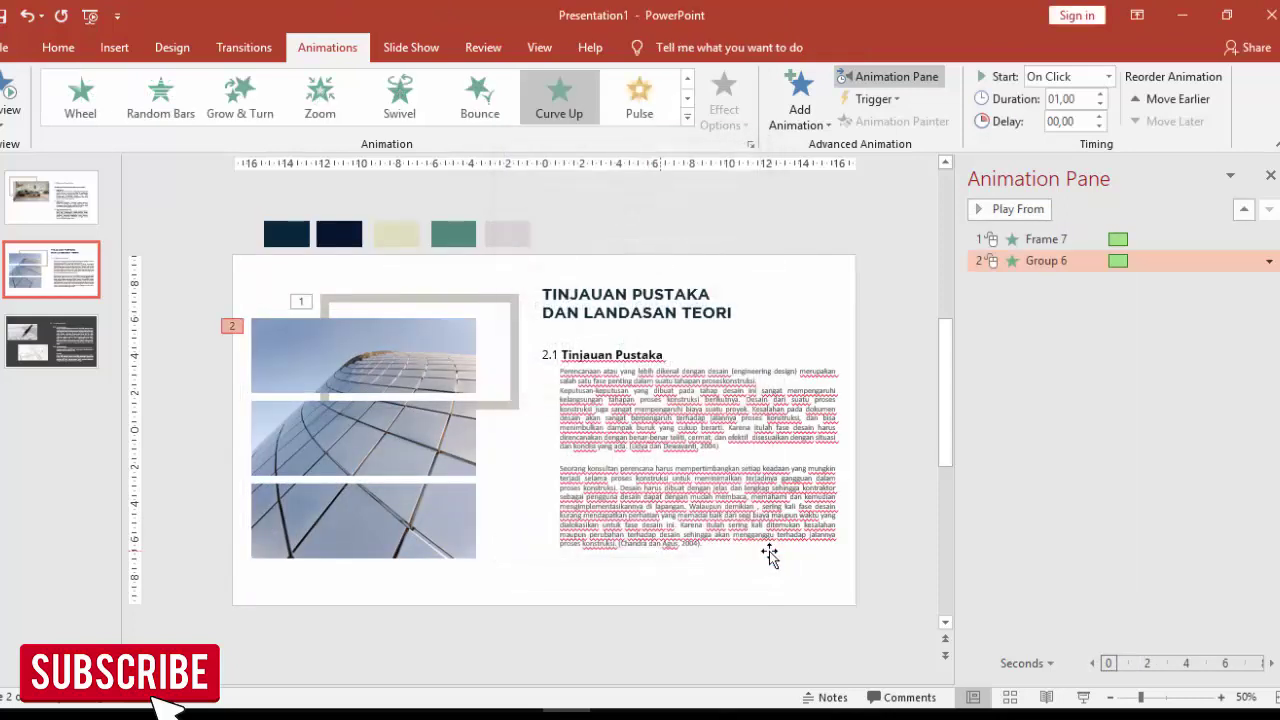
left_click(1108, 77)
left_click(1088, 118)
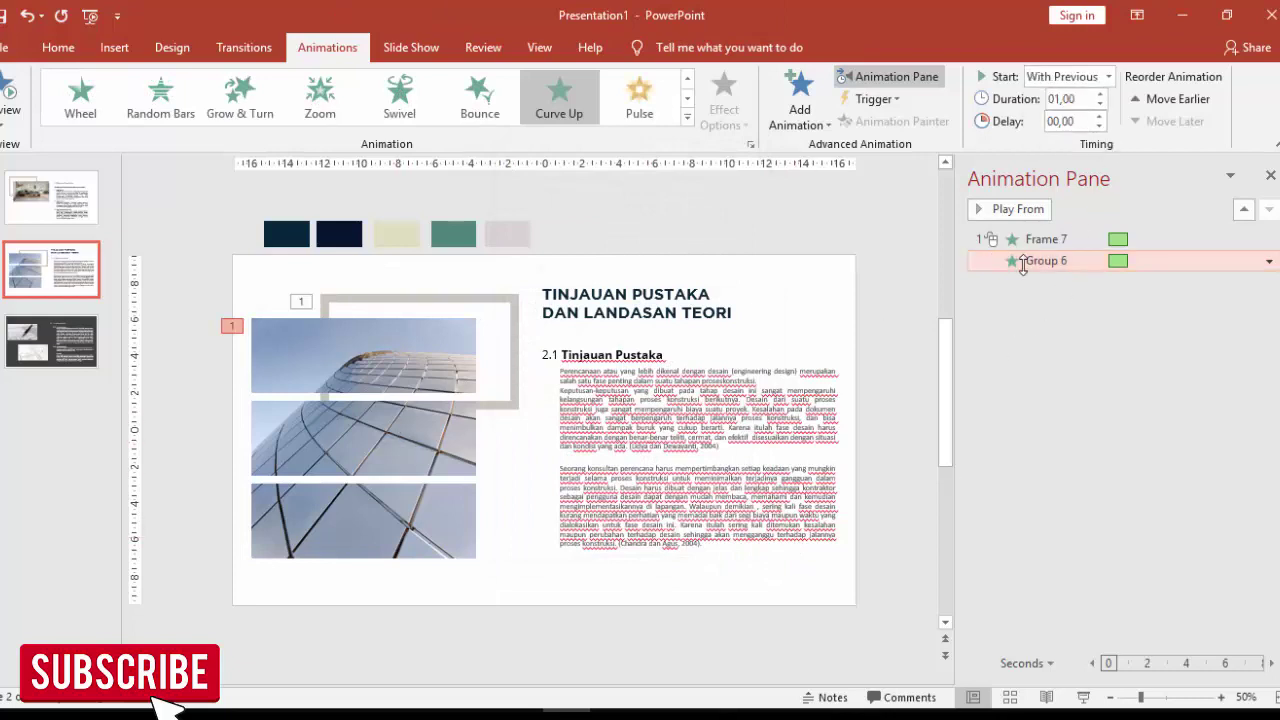
left_click(1040, 239)
left_click(1015, 210)
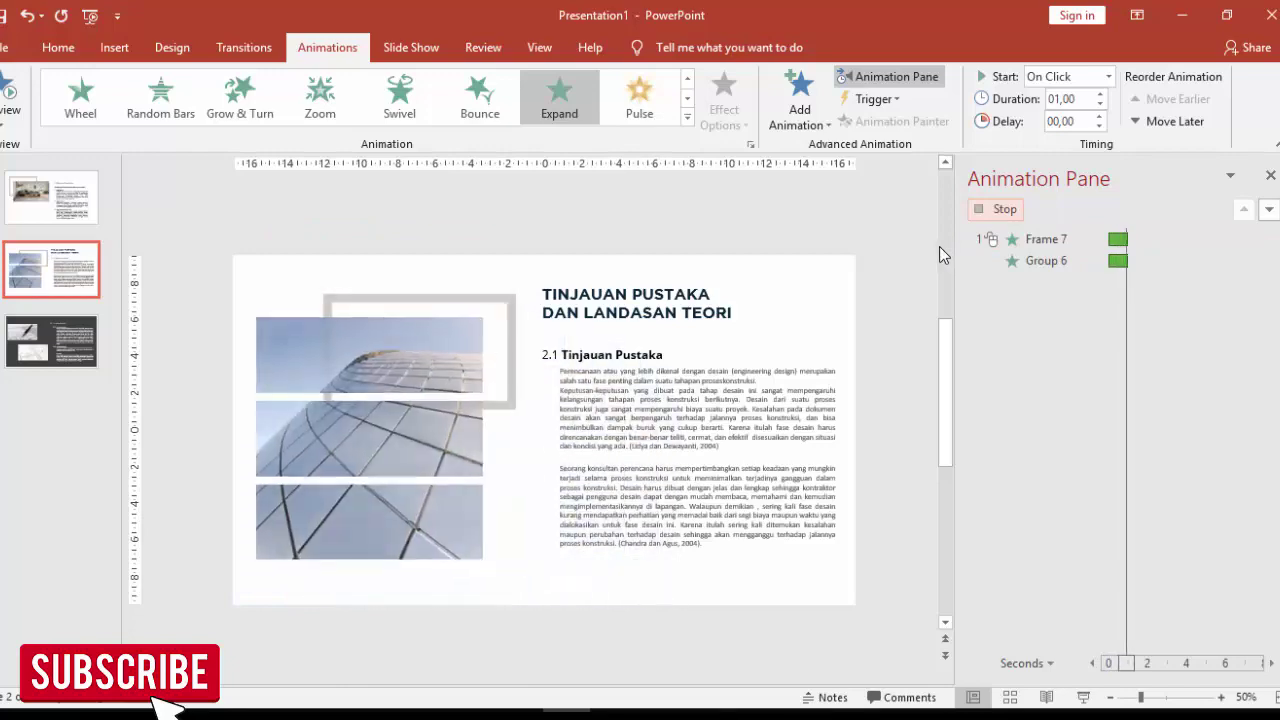
Step: Give the TINJAUAN PUSTAKA DAN LANDASAN TEORI title a Fly In from the right
left_click(612, 318)
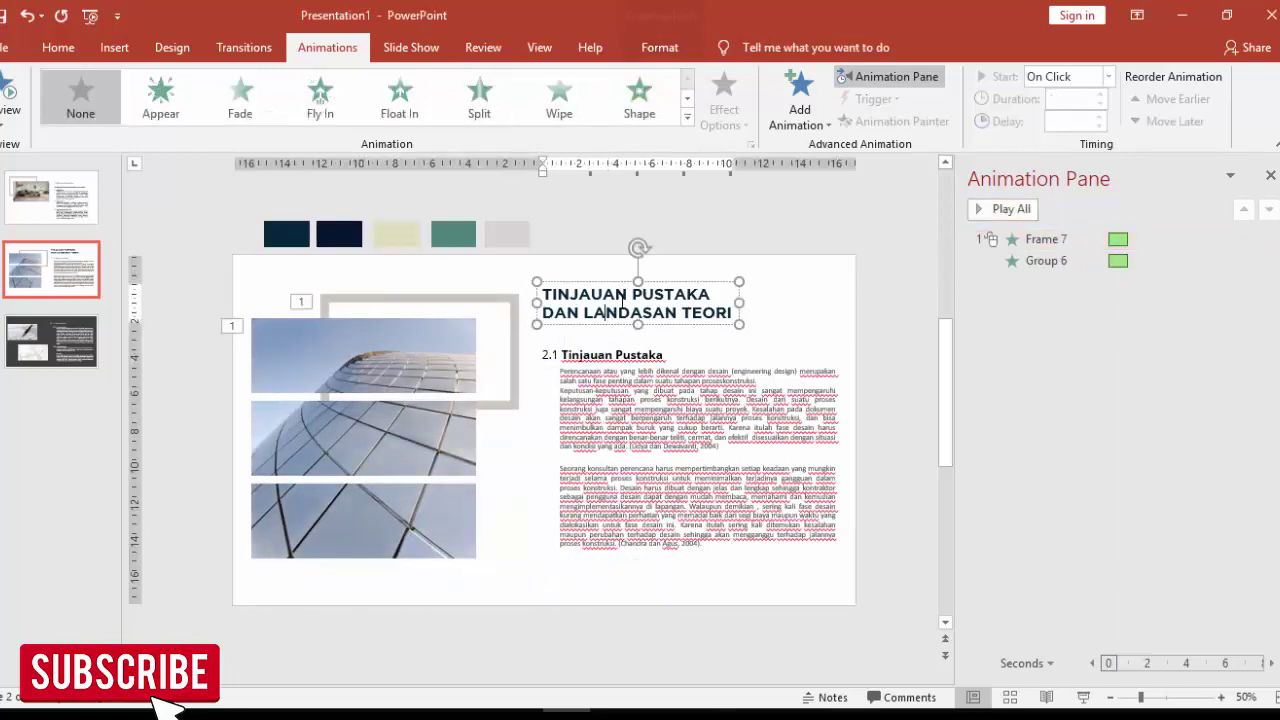
left_click(816, 106)
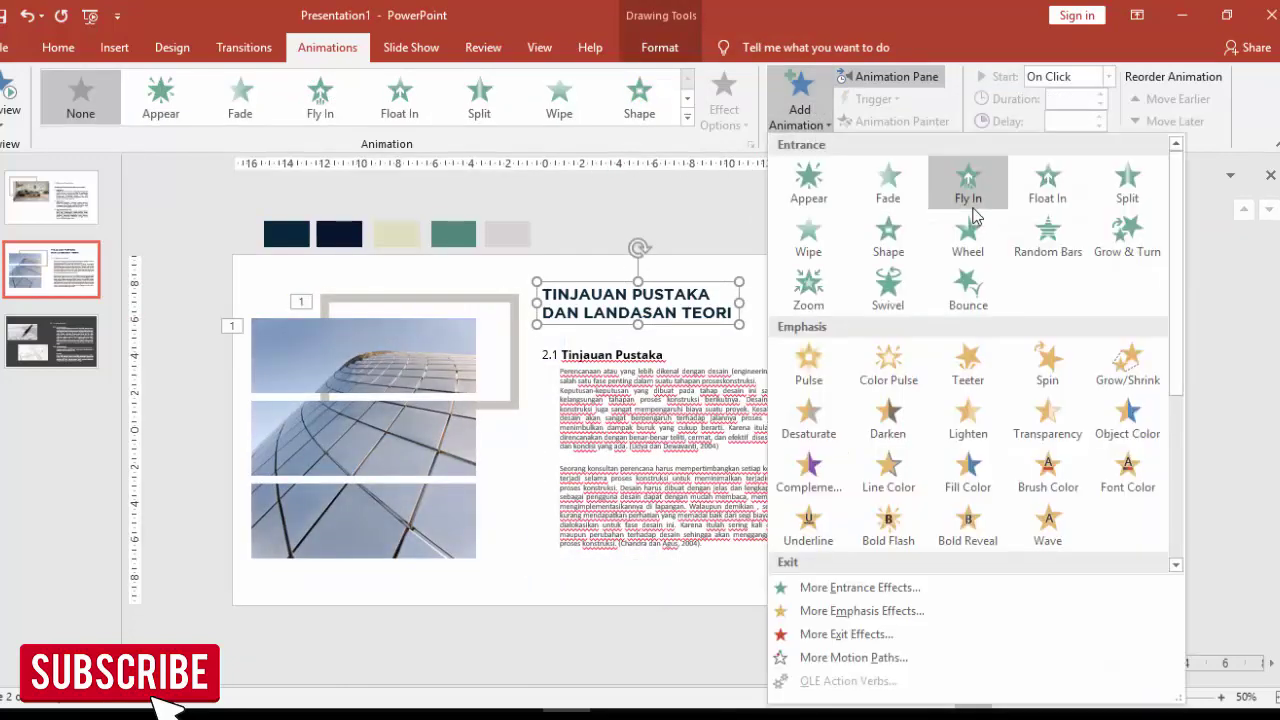
left_click(966, 177)
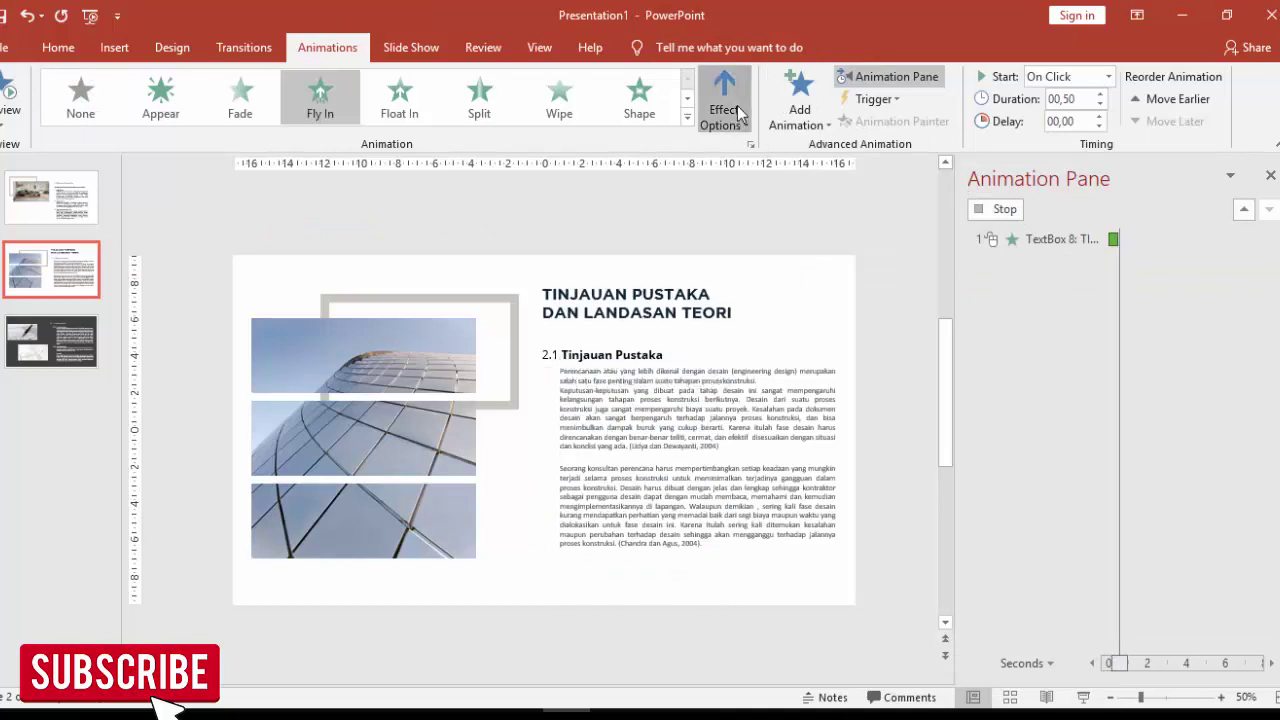
left_click(724, 105)
left_click(797, 436)
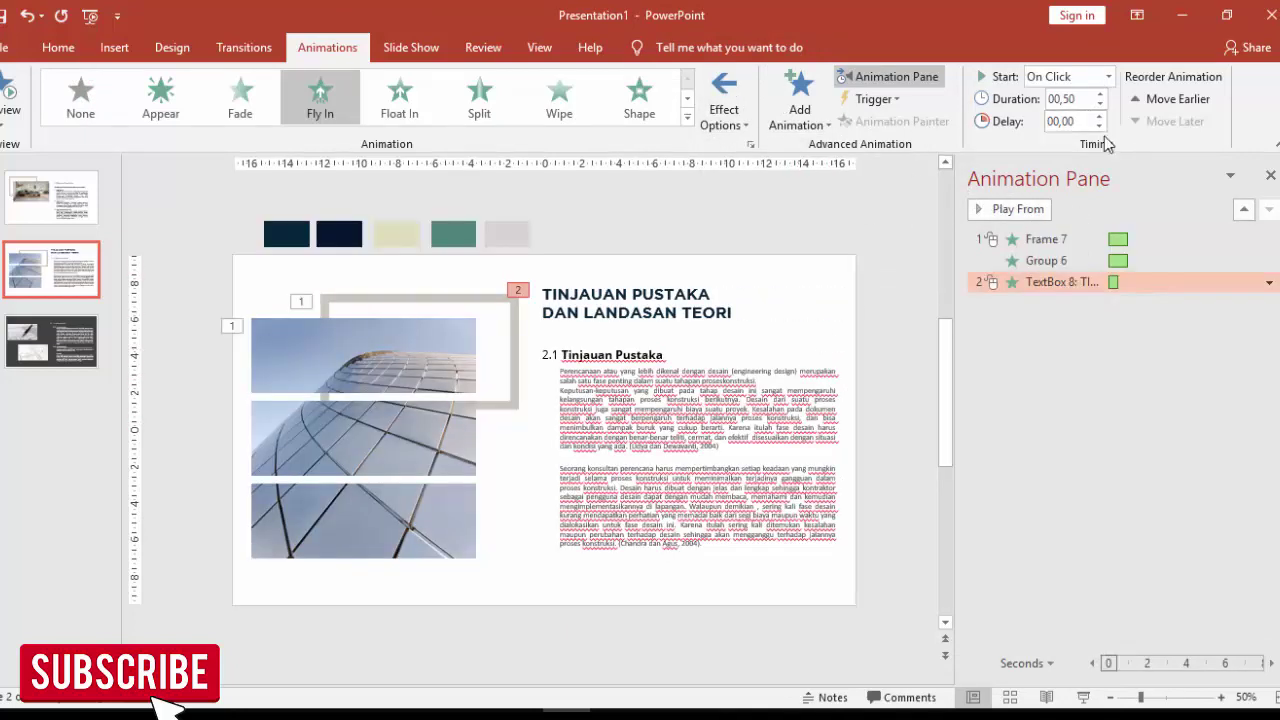
Step: Set the title's Fly In to animate the text letter by letter
right_click(1127, 282)
left_click(1143, 374)
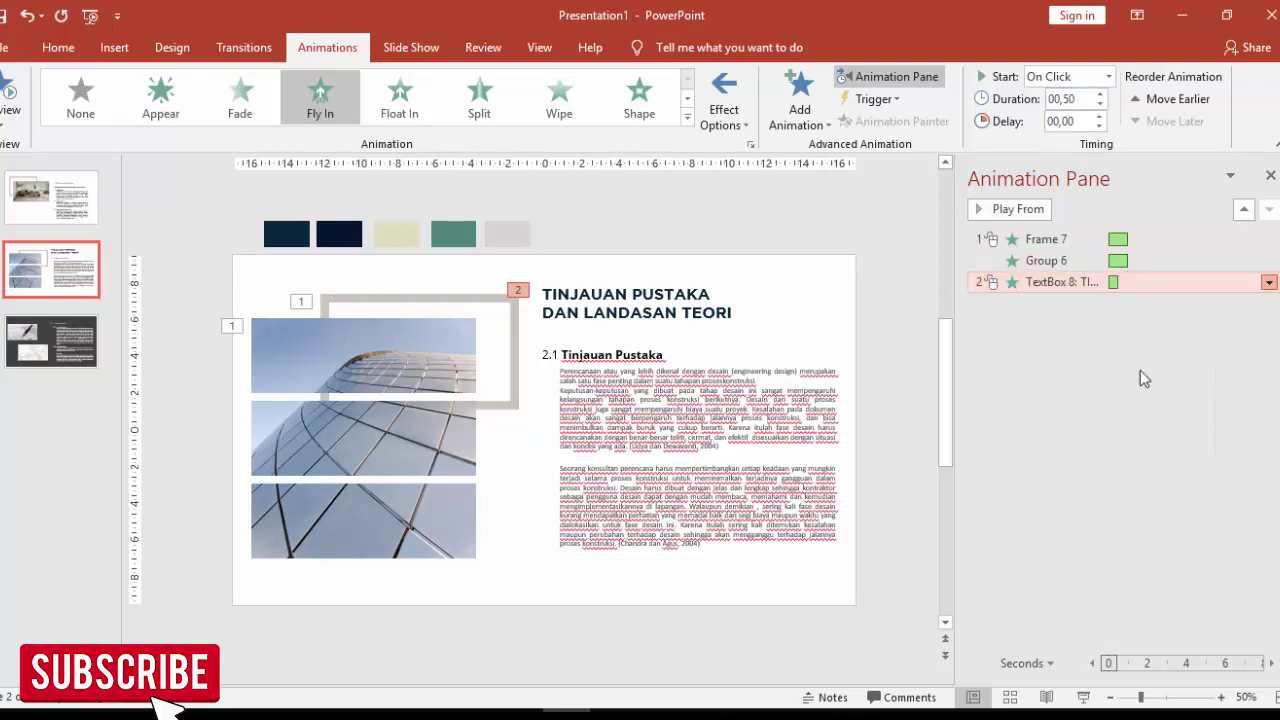
left_click(680, 446)
left_click(640, 457)
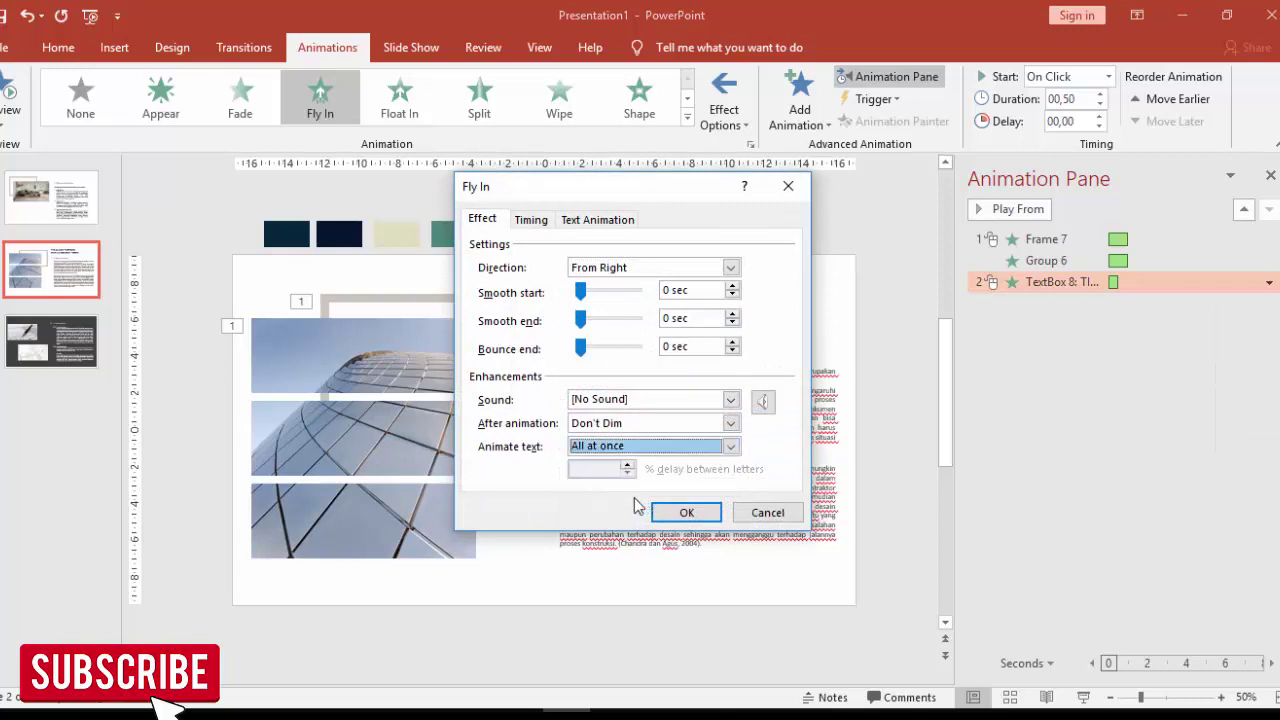
left_click(617, 450)
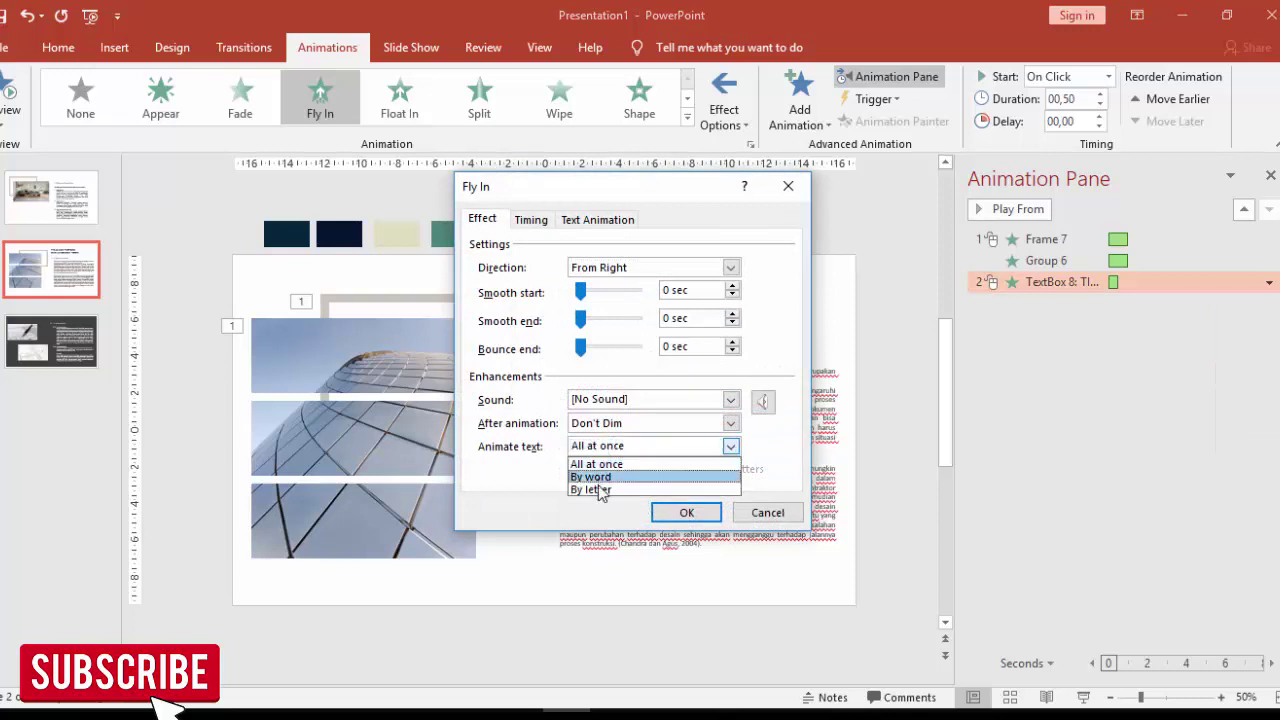
left_click(597, 487)
type("60")
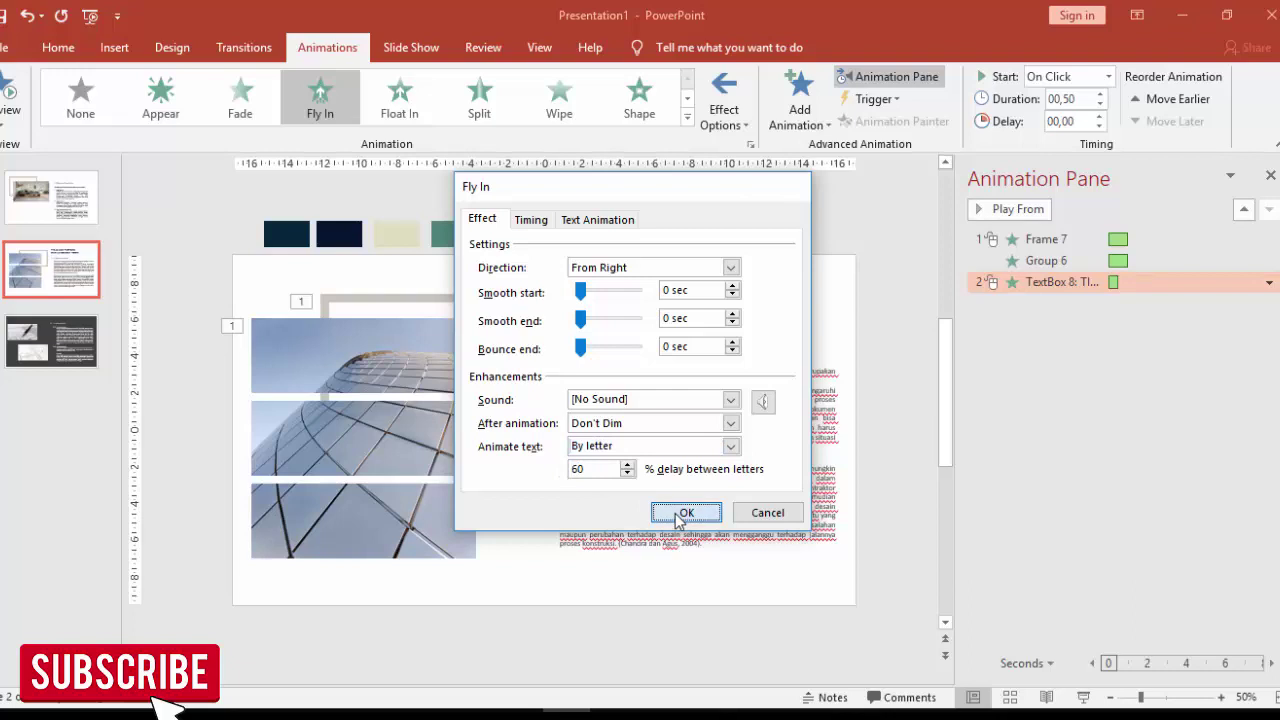
left_click(677, 514)
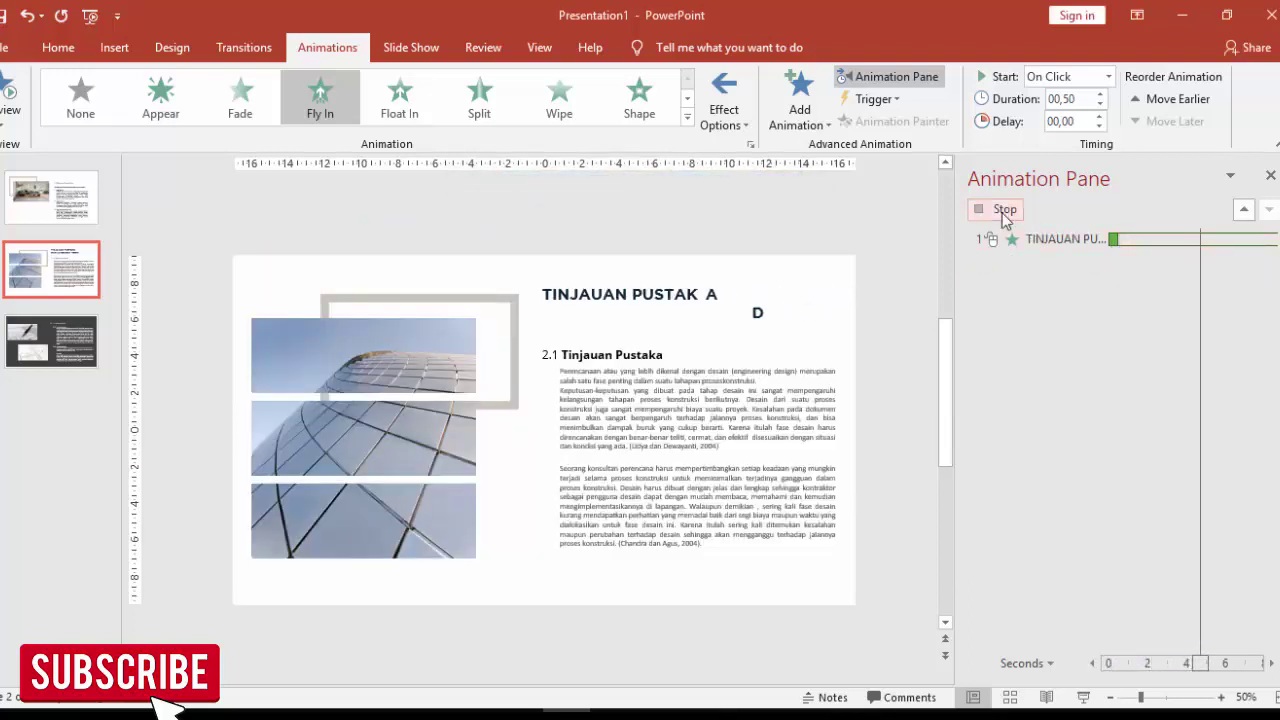
left_click(590, 350)
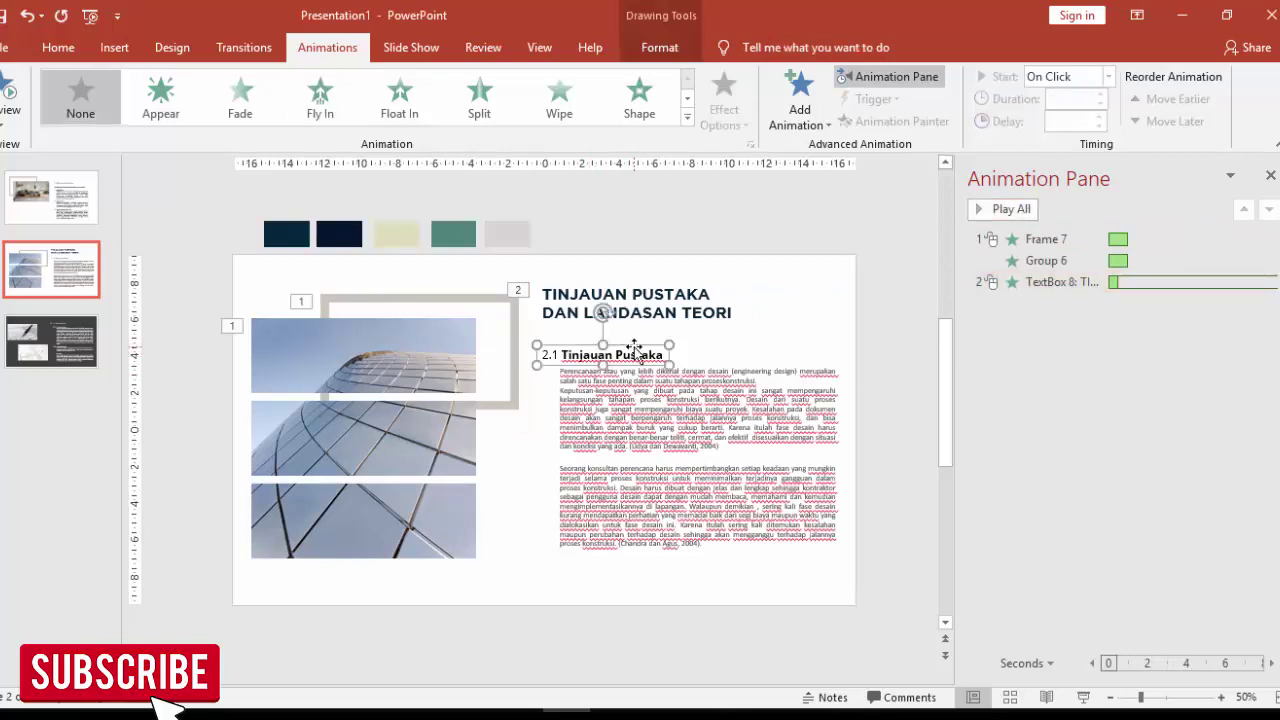
Step: Give the 2.1 Tinjauan Pustaka heading a Basic Zoom entrance that starts After Previous
left_click(800, 105)
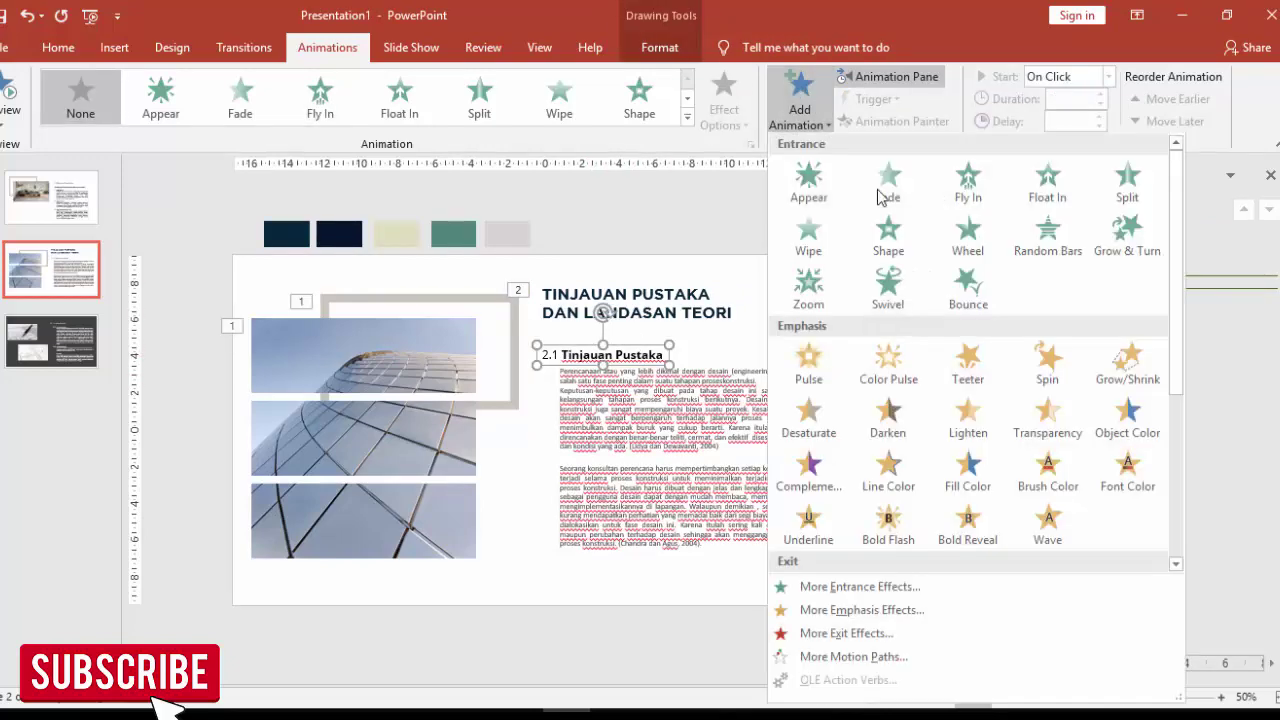
left_click(885, 588)
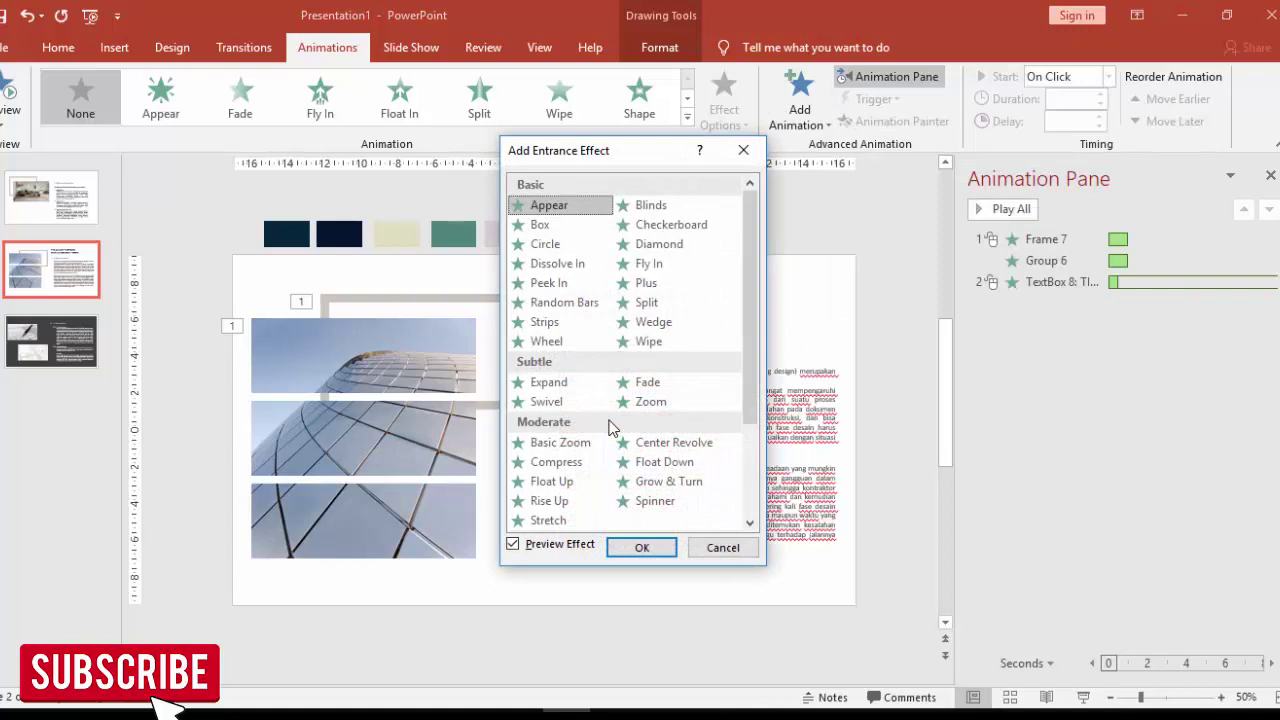
left_click(588, 448)
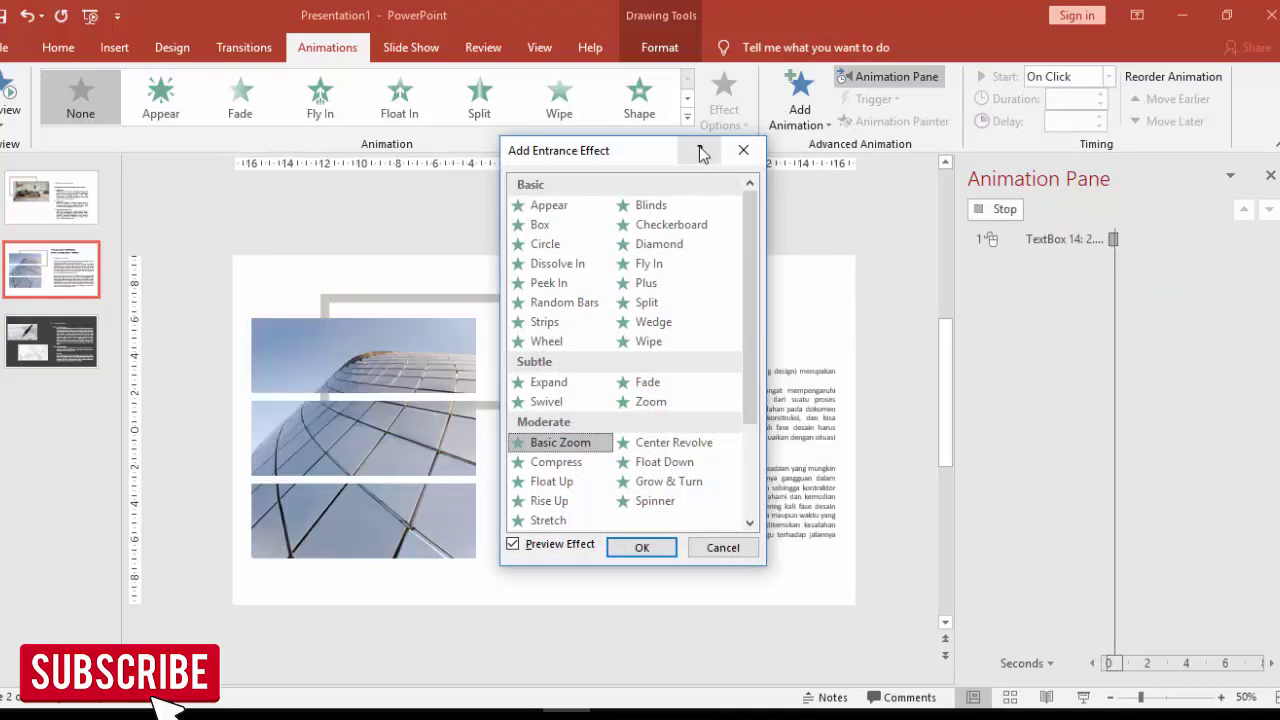
left_click(643, 549)
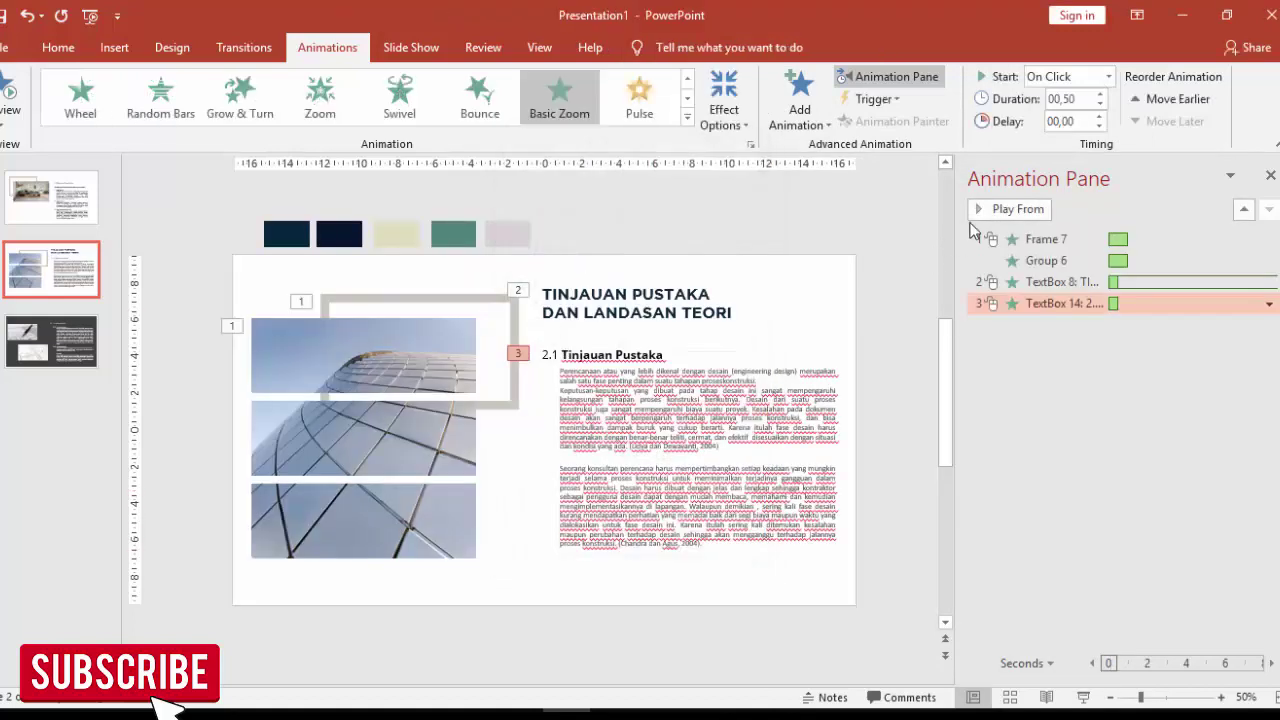
left_click(1018, 210)
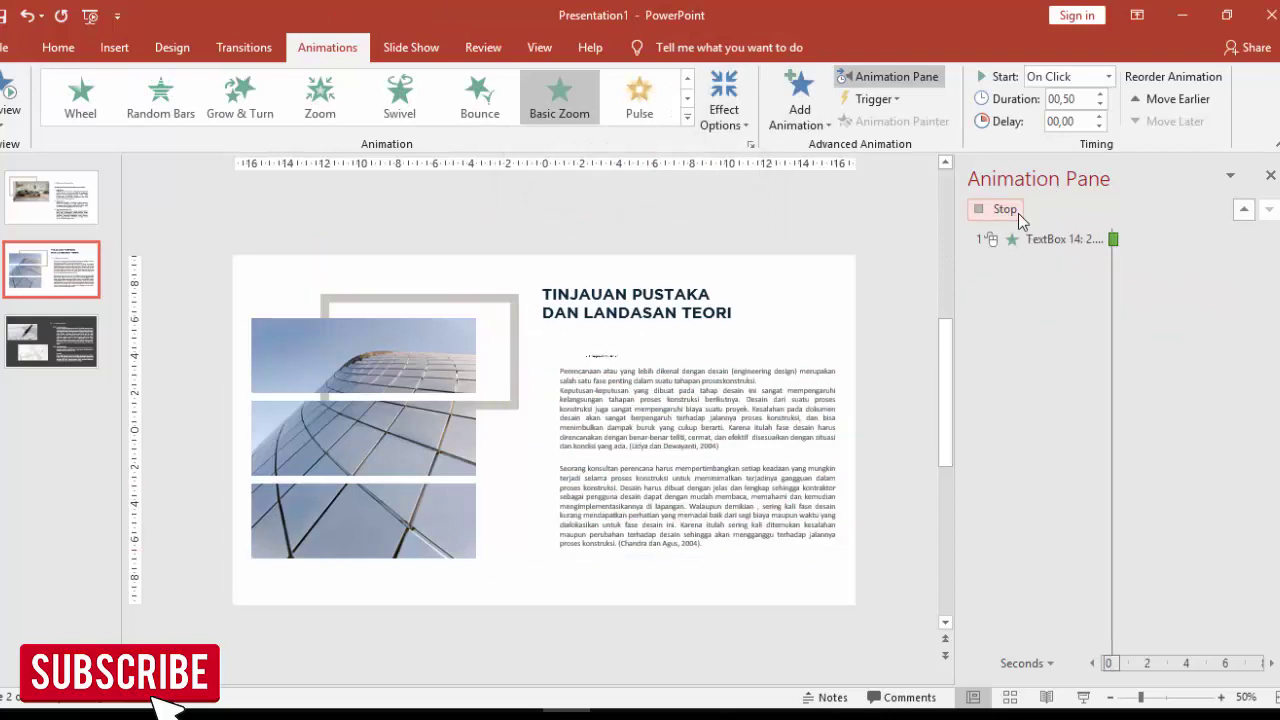
left_click(1108, 77)
left_click(1086, 131)
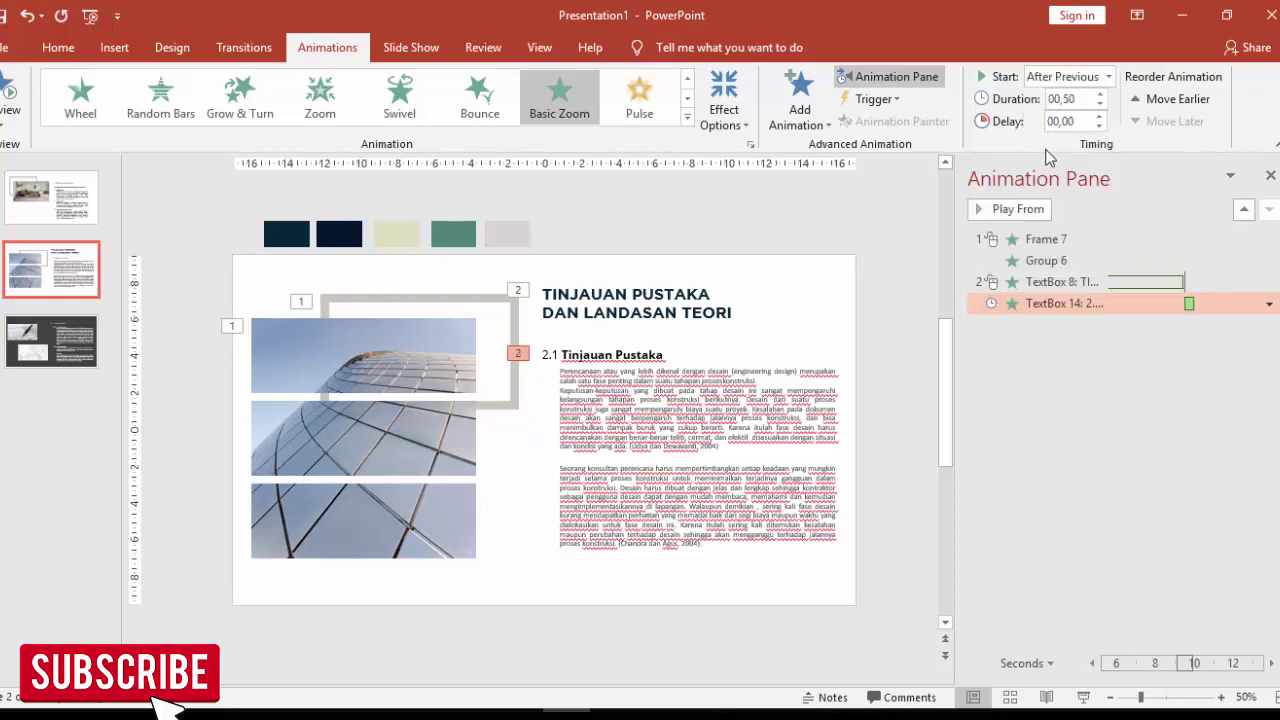
left_click(699, 363)
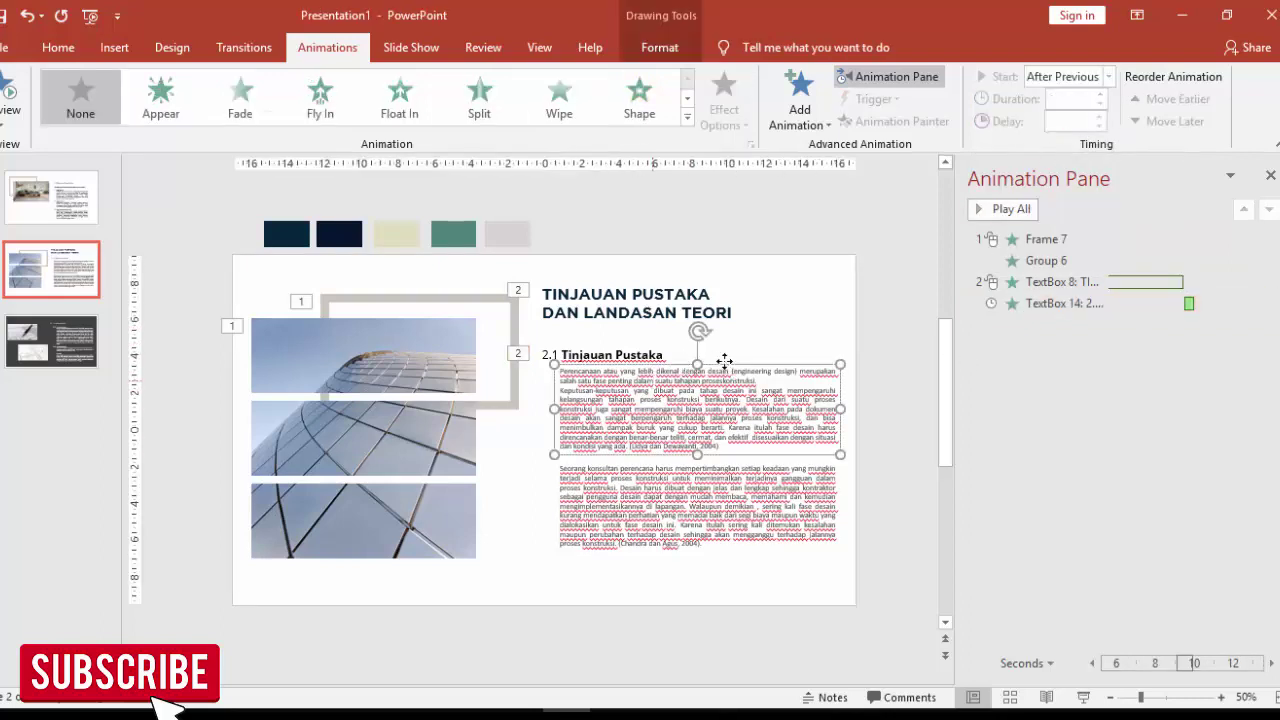
Step: Give the first body paragraph a Curve Up entrance starting After Previous, and preview it
left_click(821, 98)
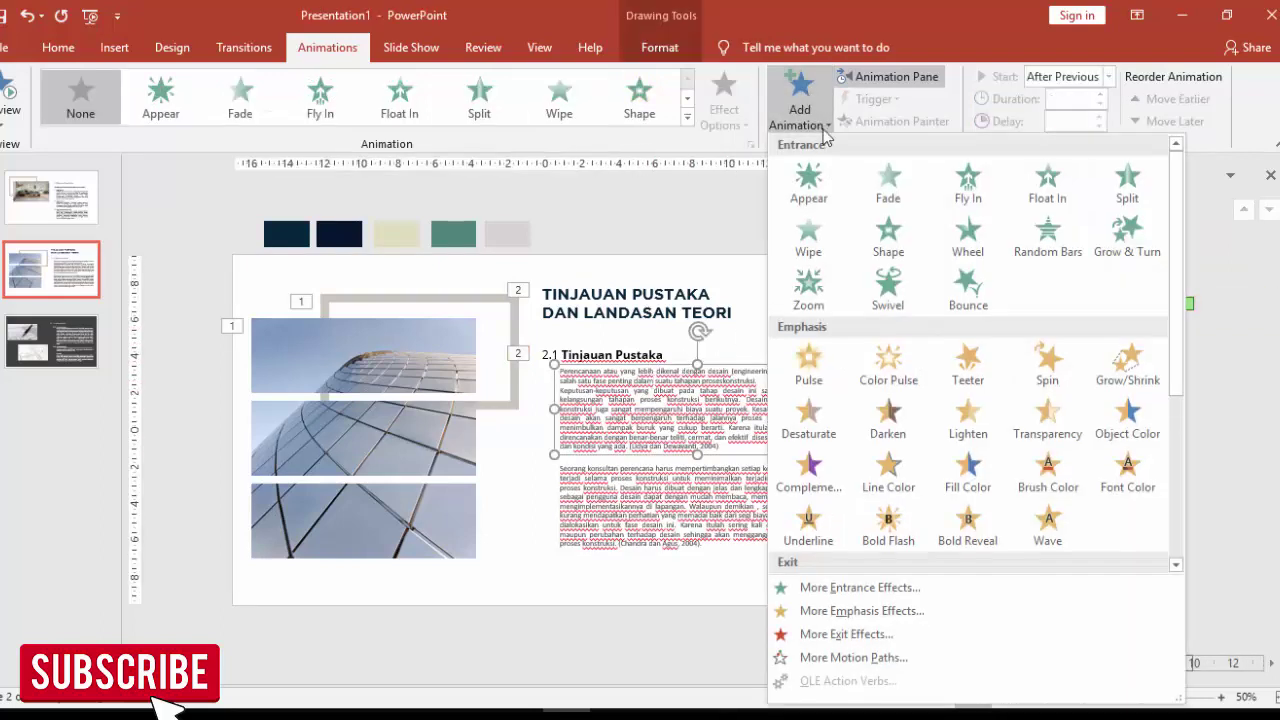
left_click(917, 586)
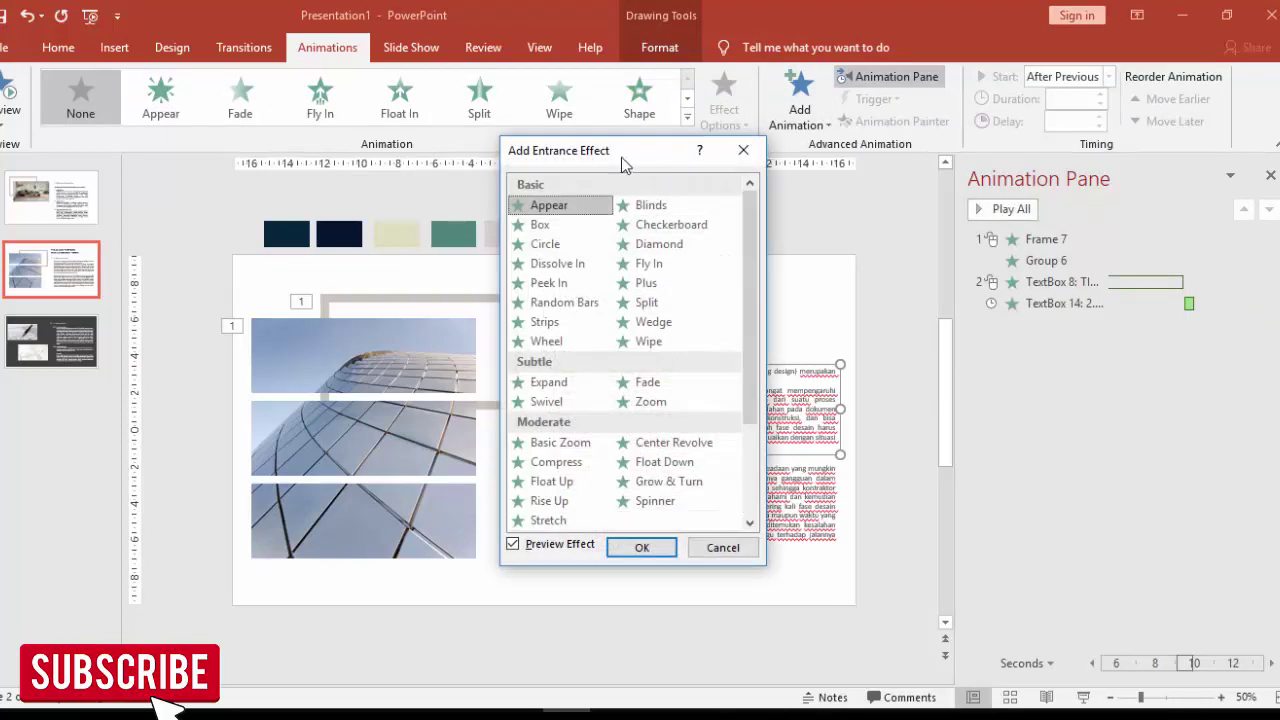
left_click_drag(622, 158, 338, 155)
scroll(369, 380, "down", 2)
left_click(280, 503)
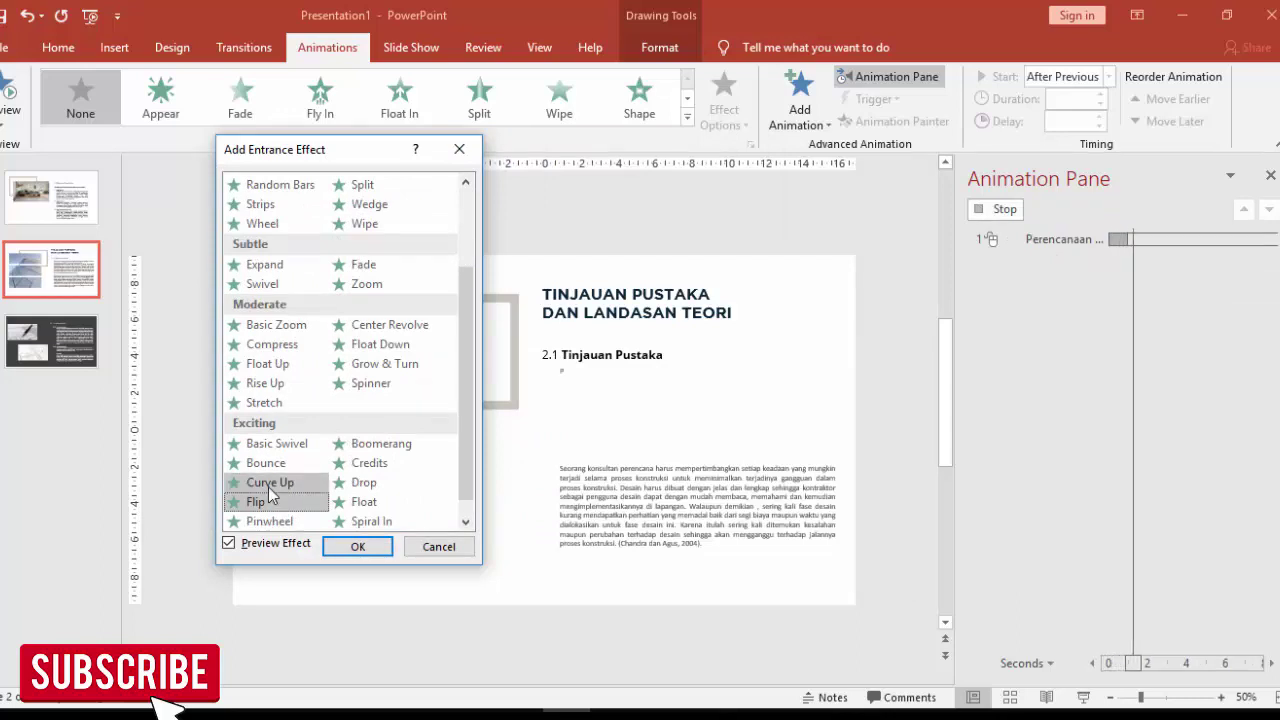
left_click(268, 485)
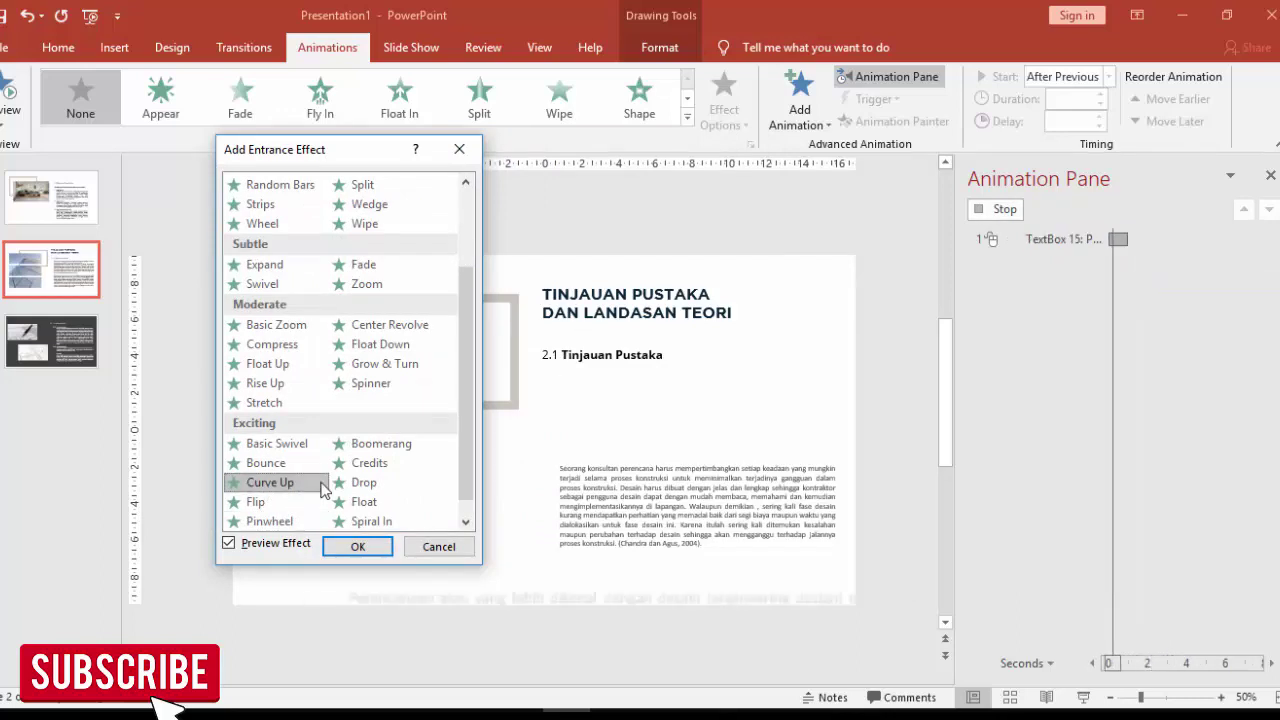
left_click(357, 547)
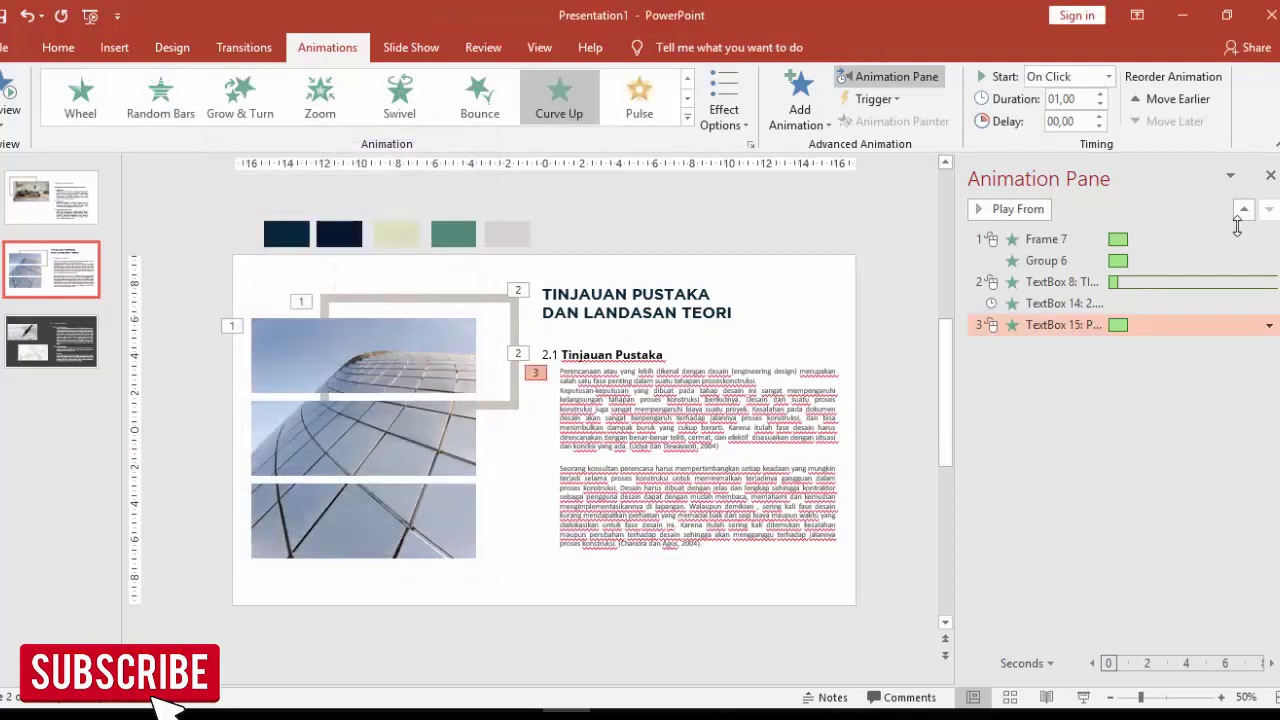
left_click(1108, 78)
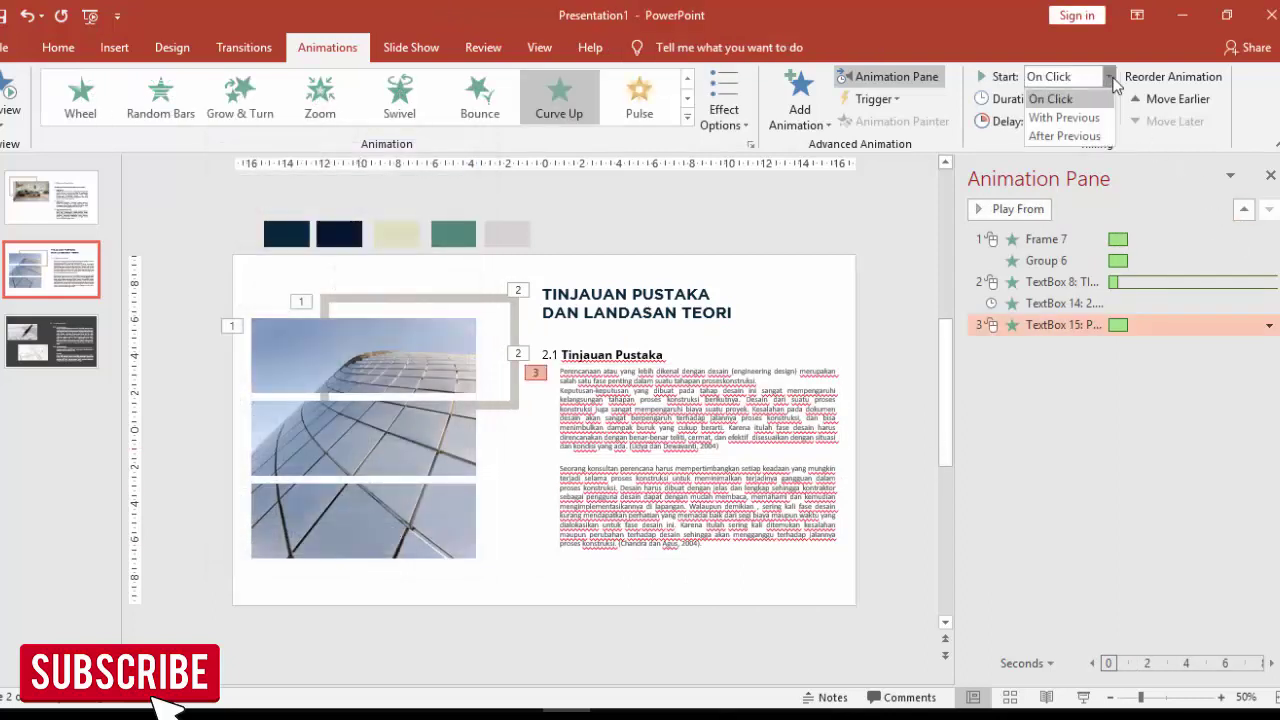
left_click(1100, 132)
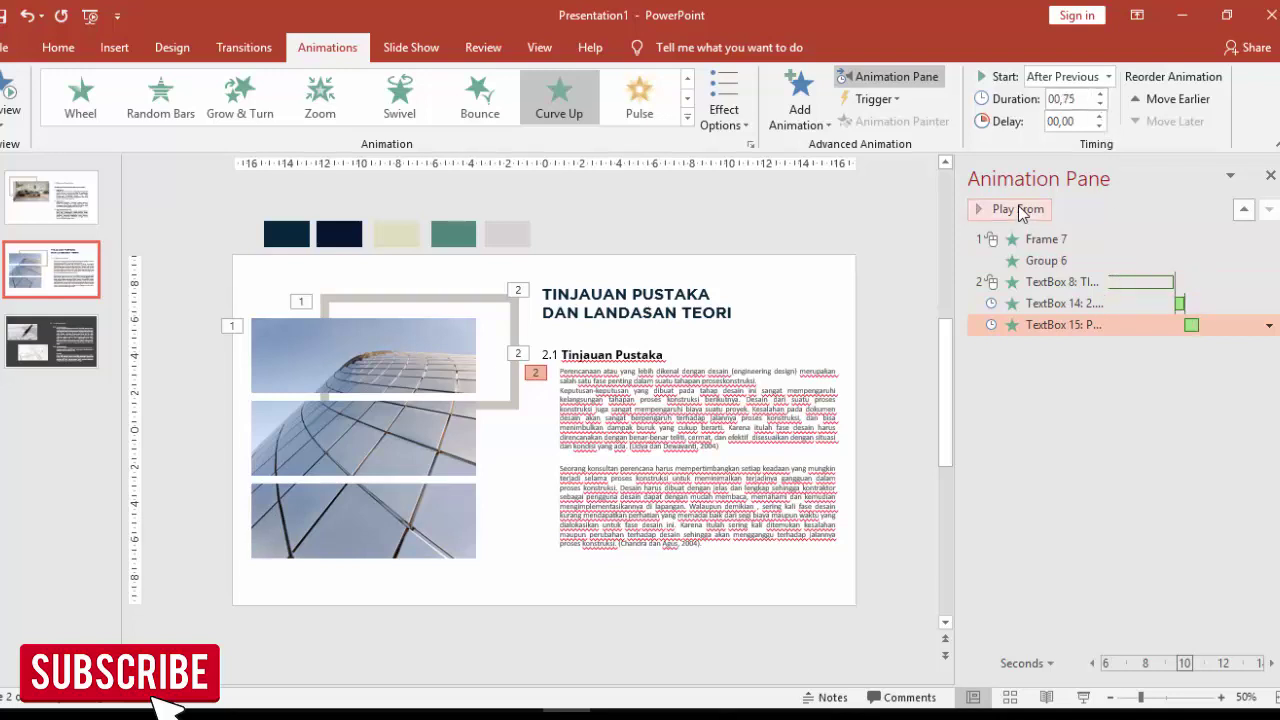
left_click(1021, 212)
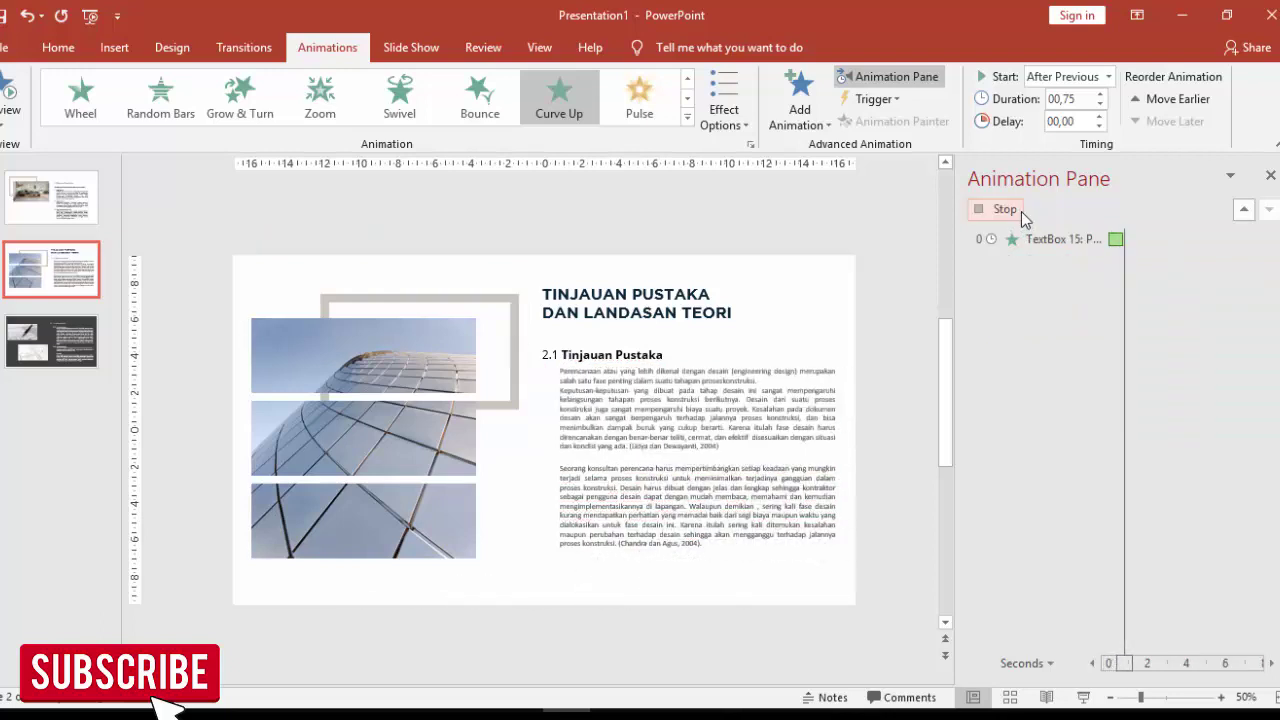
Step: Copy the paragraph's Curve Up animation to the second paragraph with Animation Painter, then go to slide 3
left_click(824, 368)
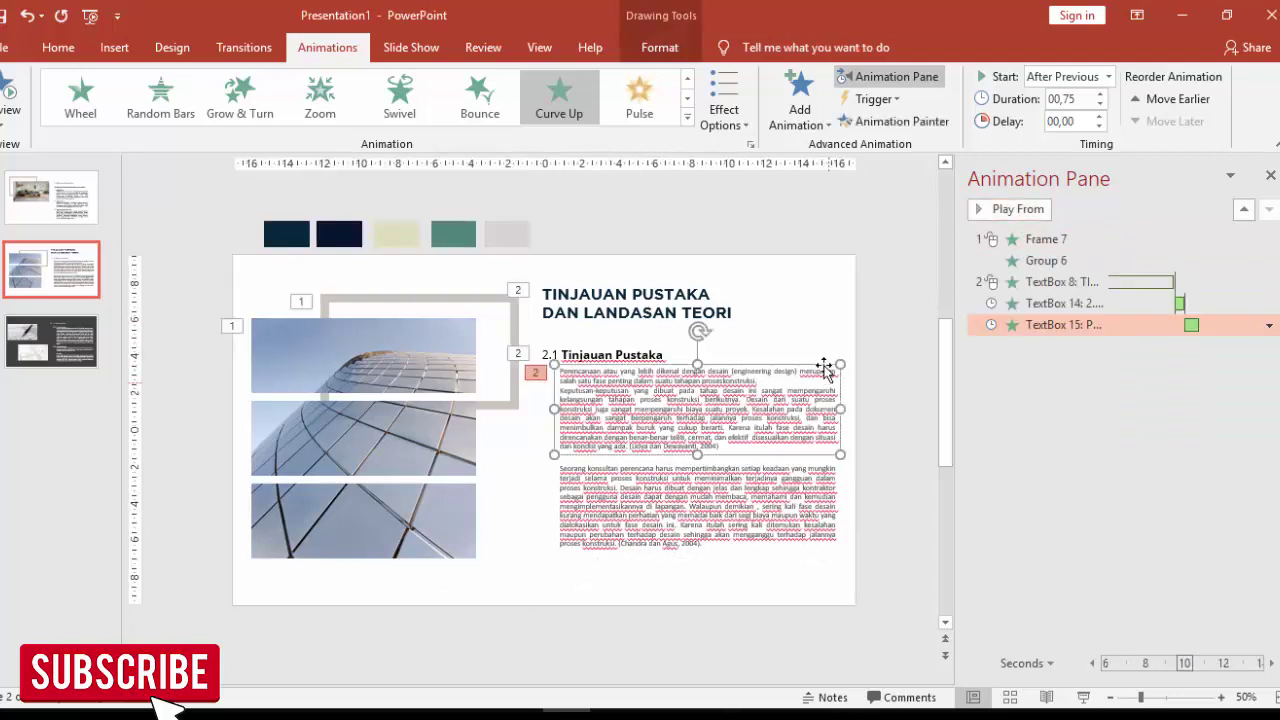
left_click(900, 121)
left_click(799, 470)
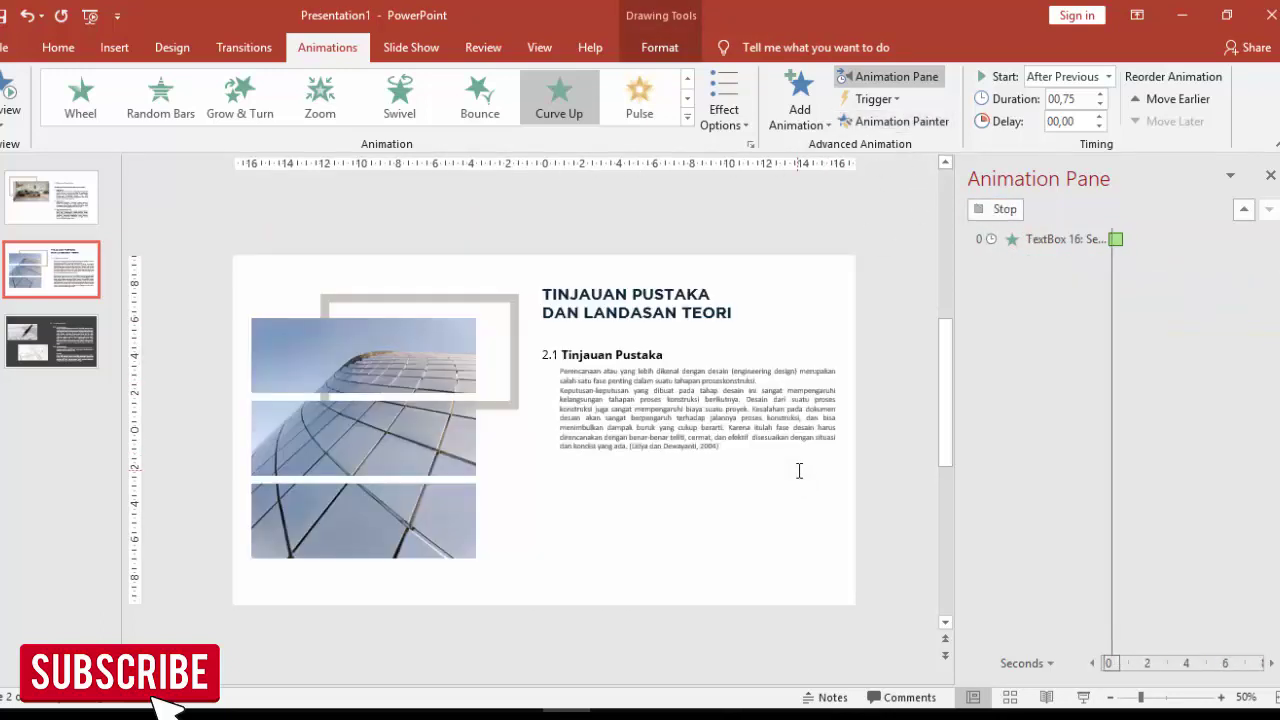
left_click(50, 340)
Step: Add a Grow/Shrink emphasis to the pencil picture and shorten its duration
left_click(416, 346)
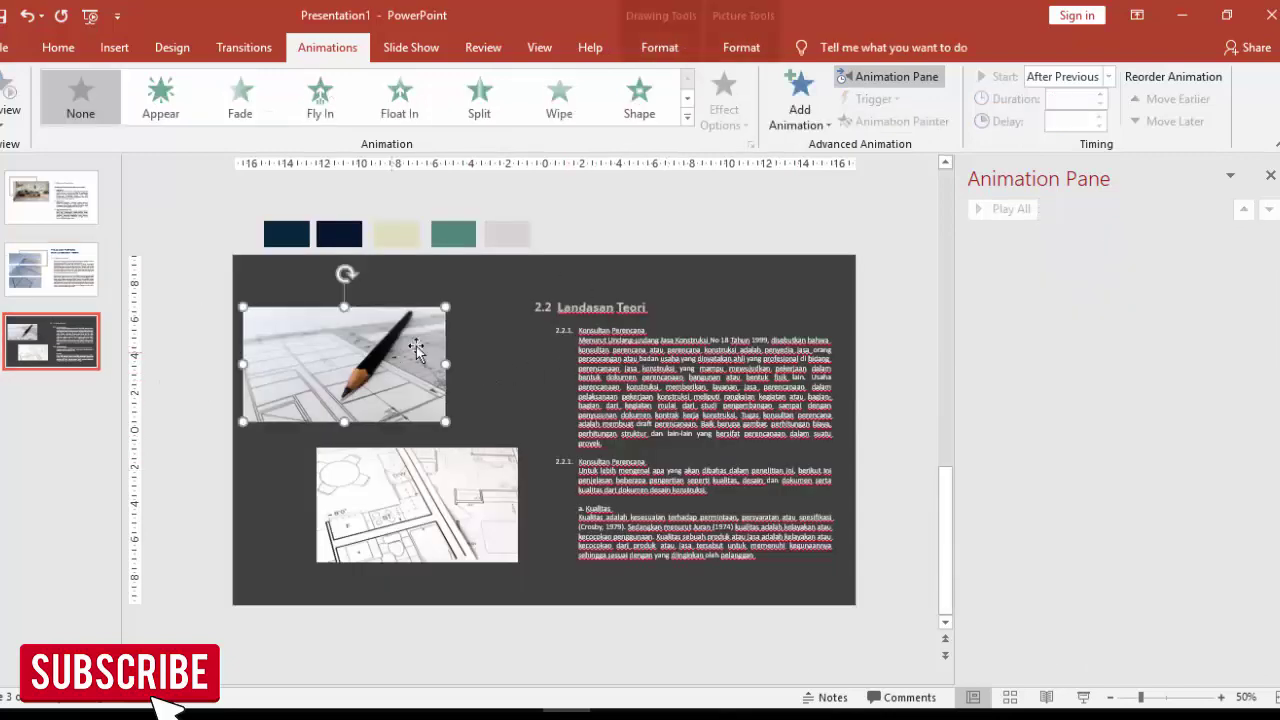
left_click(799, 100)
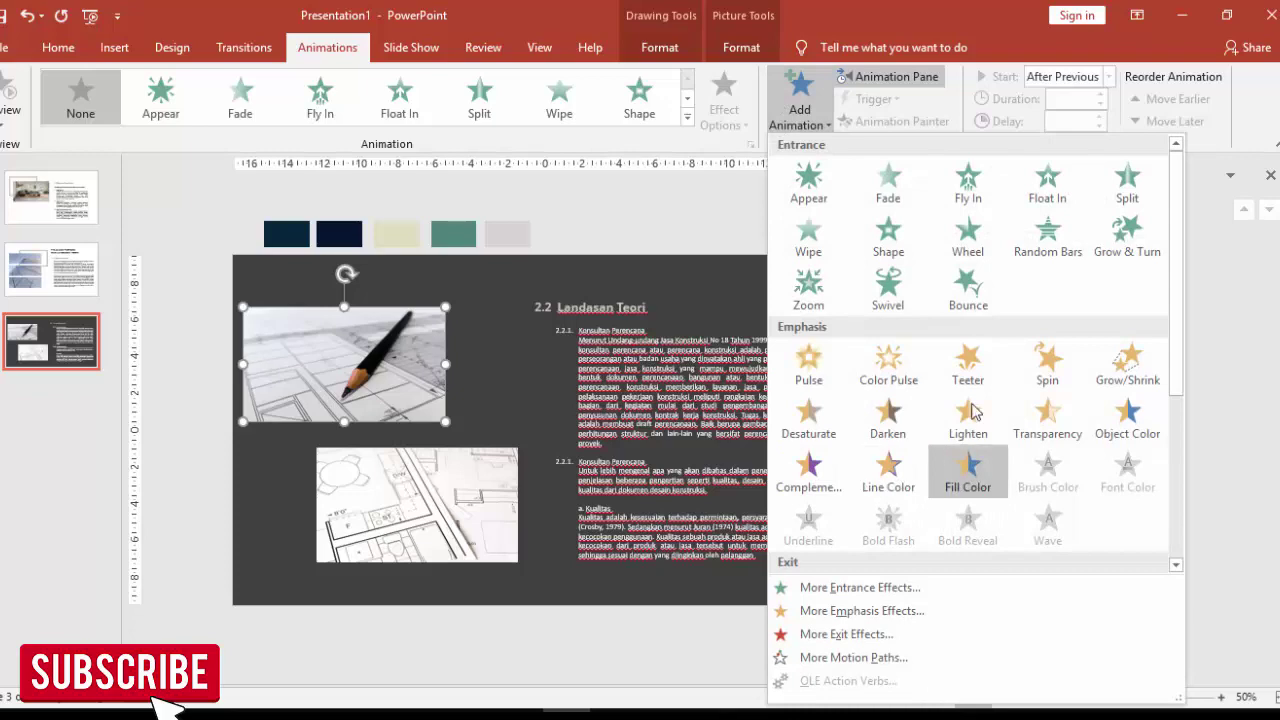
scroll(965, 452, "down", 3)
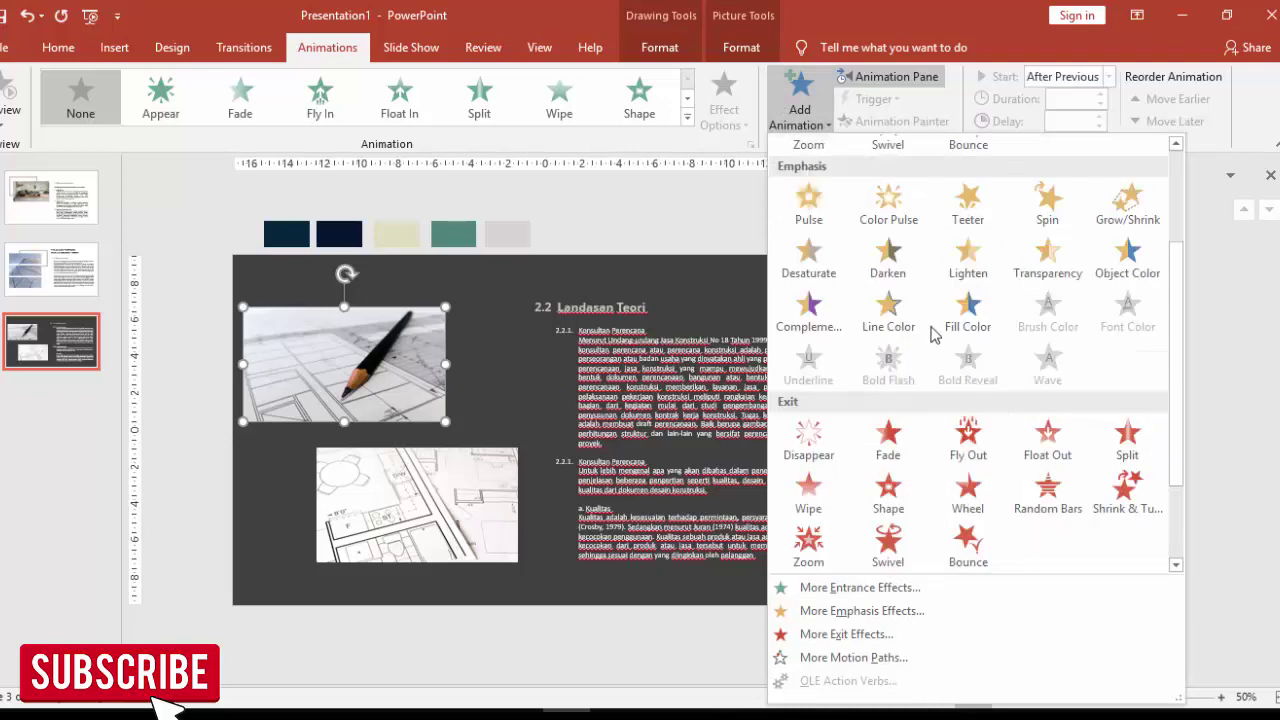
key("Escape")
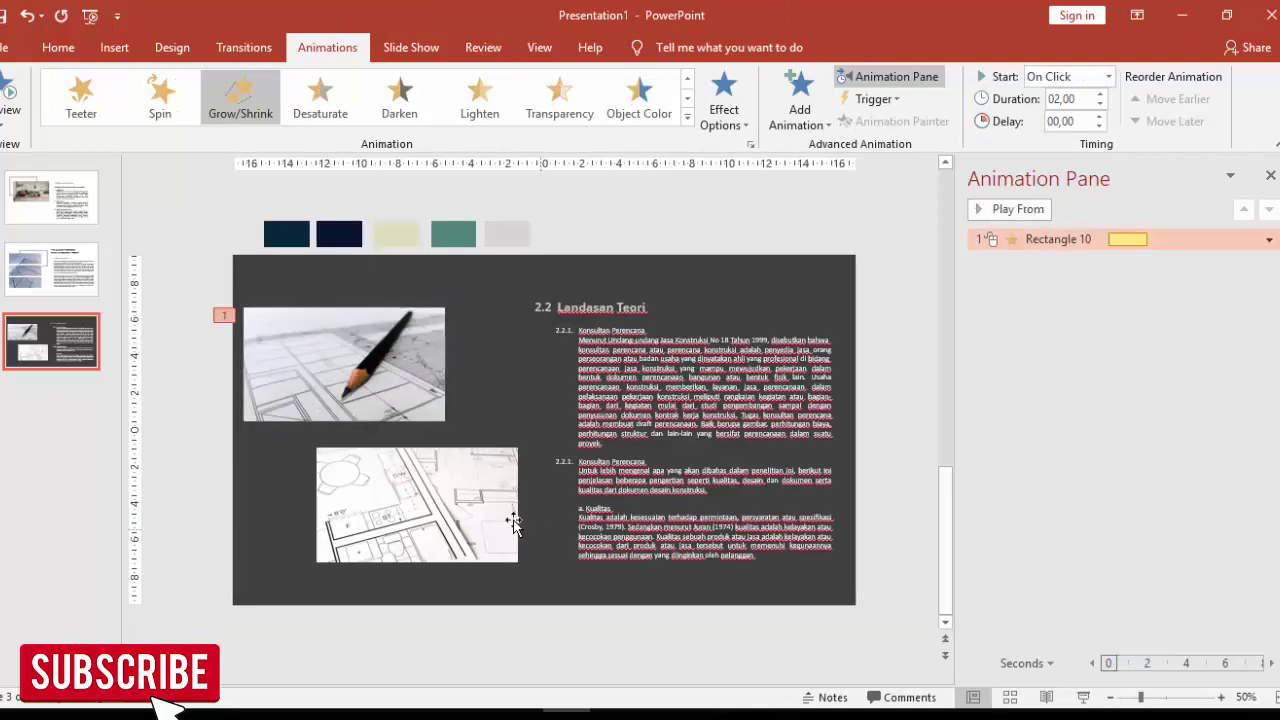
left_click(512, 505)
left_click(802, 100)
left_click(410, 327)
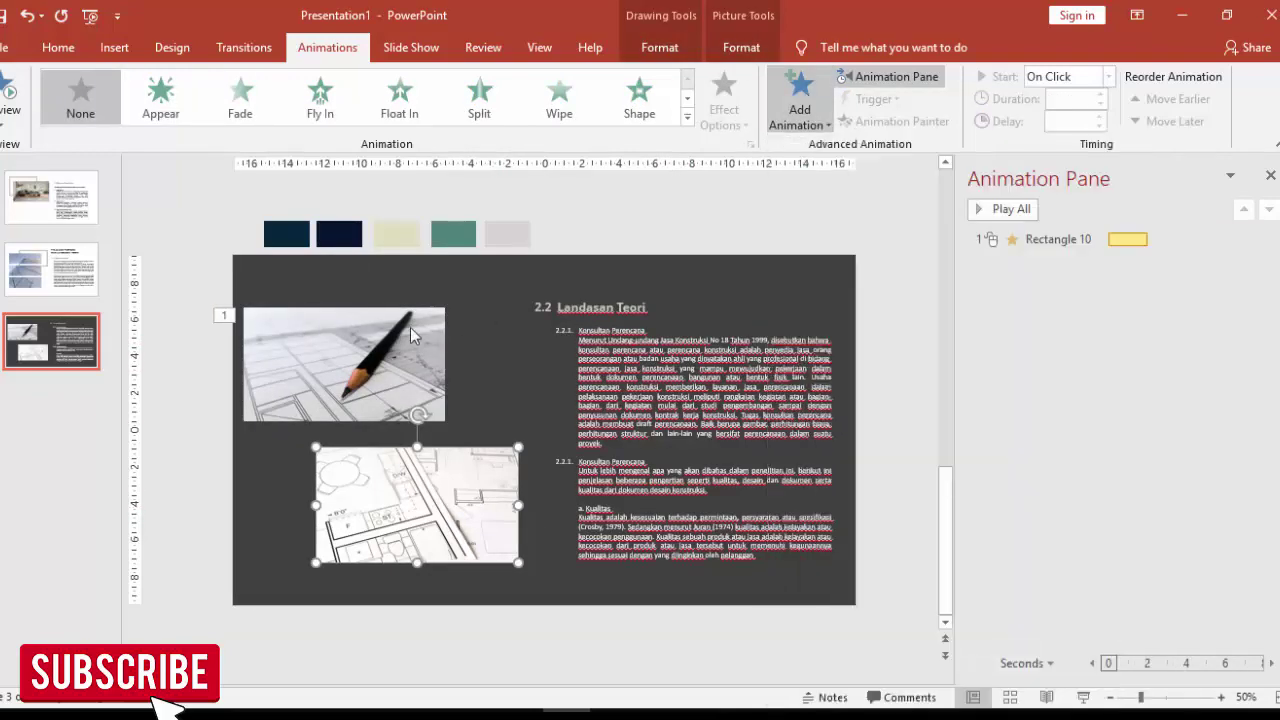
left_click(436, 320)
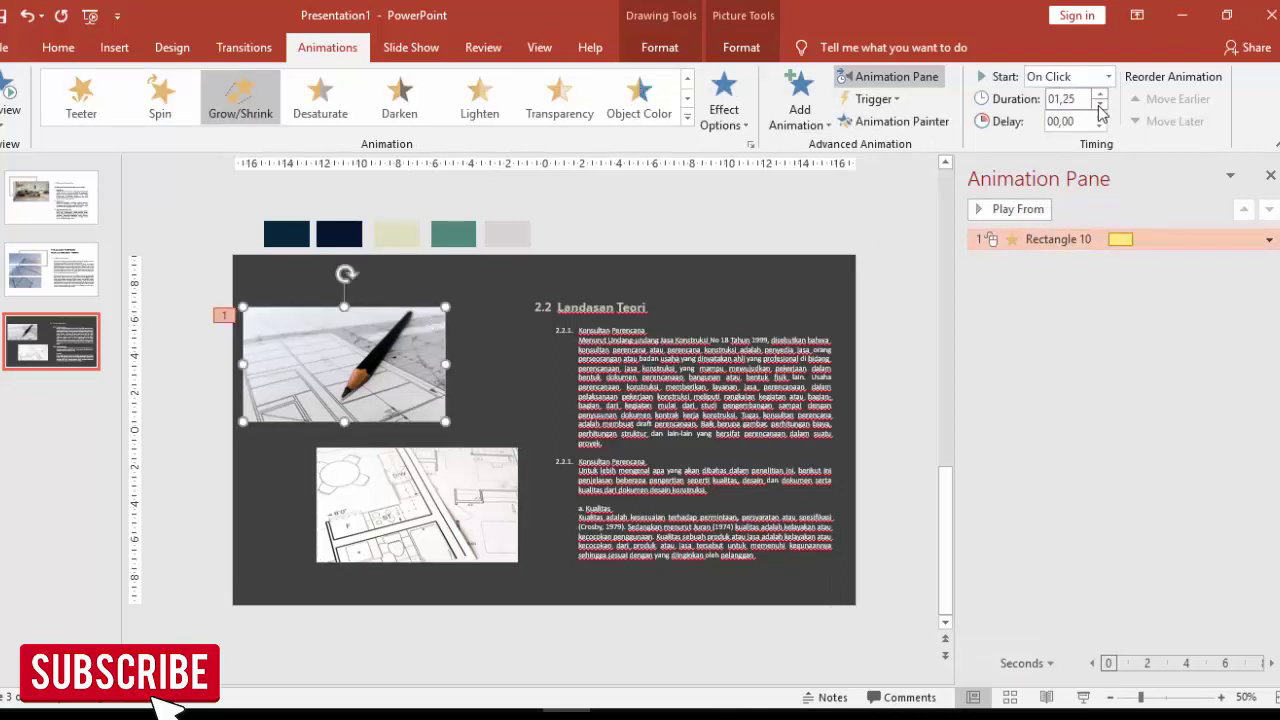
right_click(1077, 240)
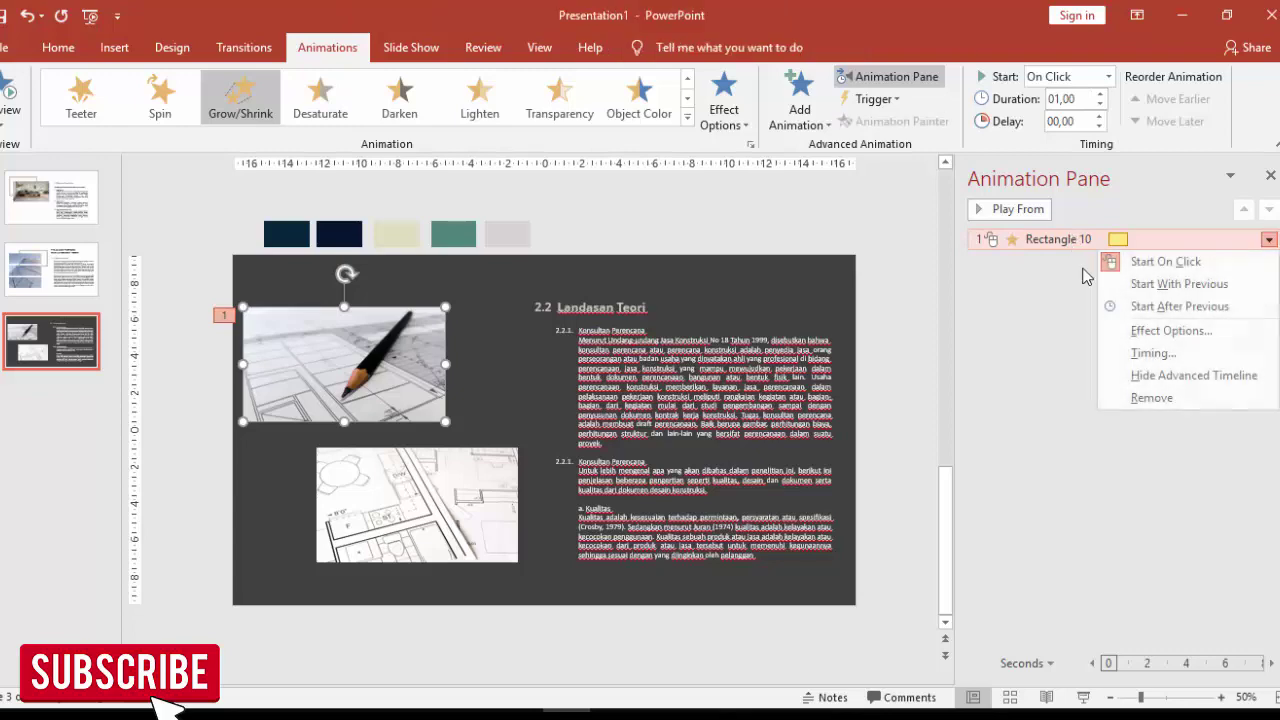
left_click(1121, 331)
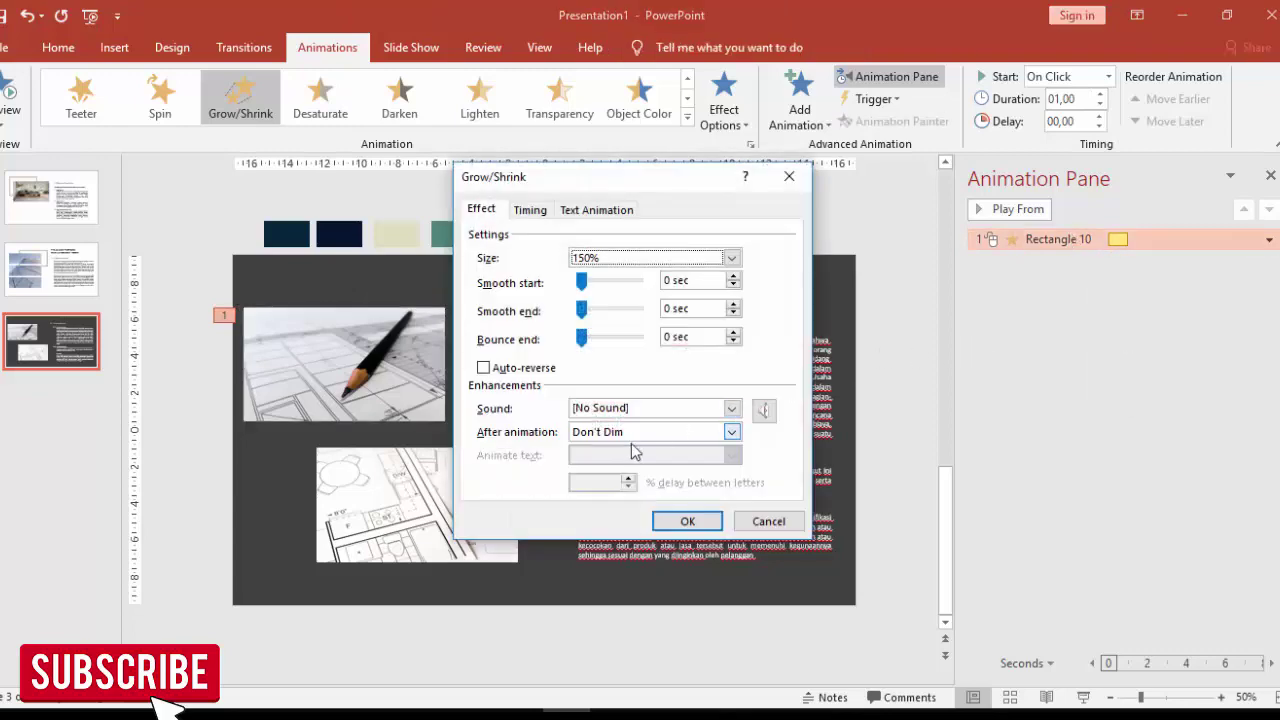
left_click(531, 211)
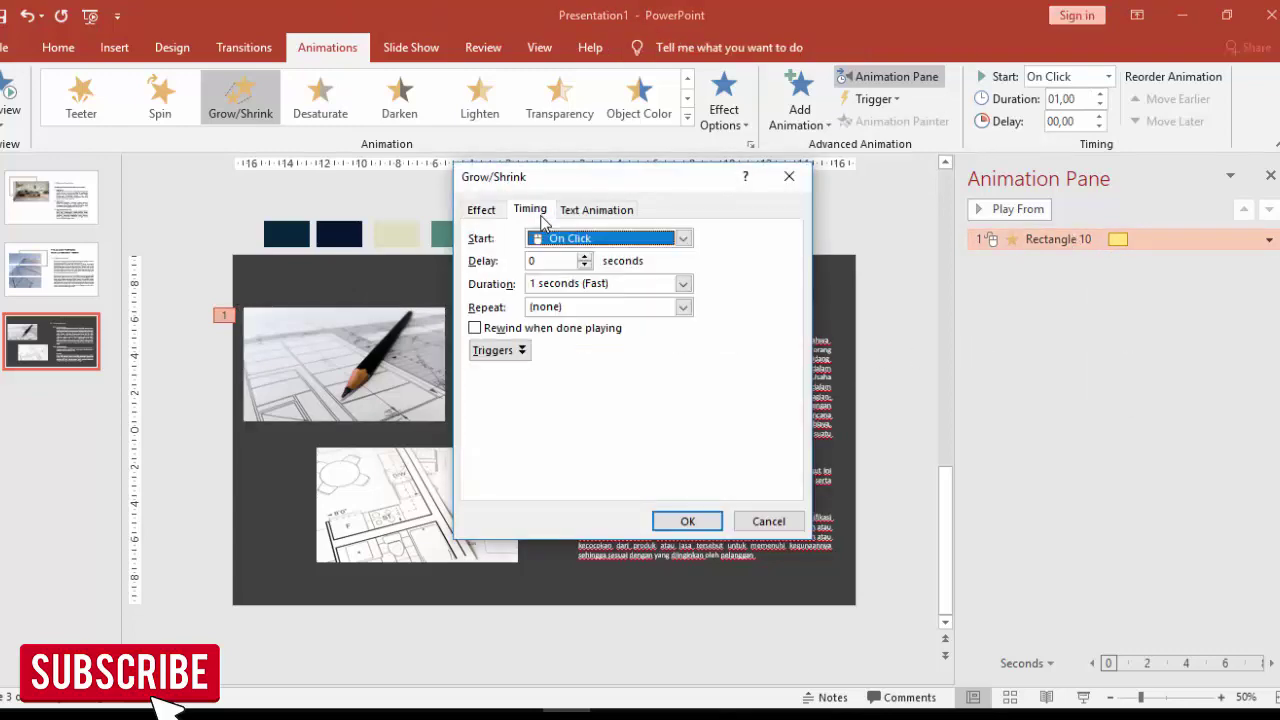
left_click(482, 211)
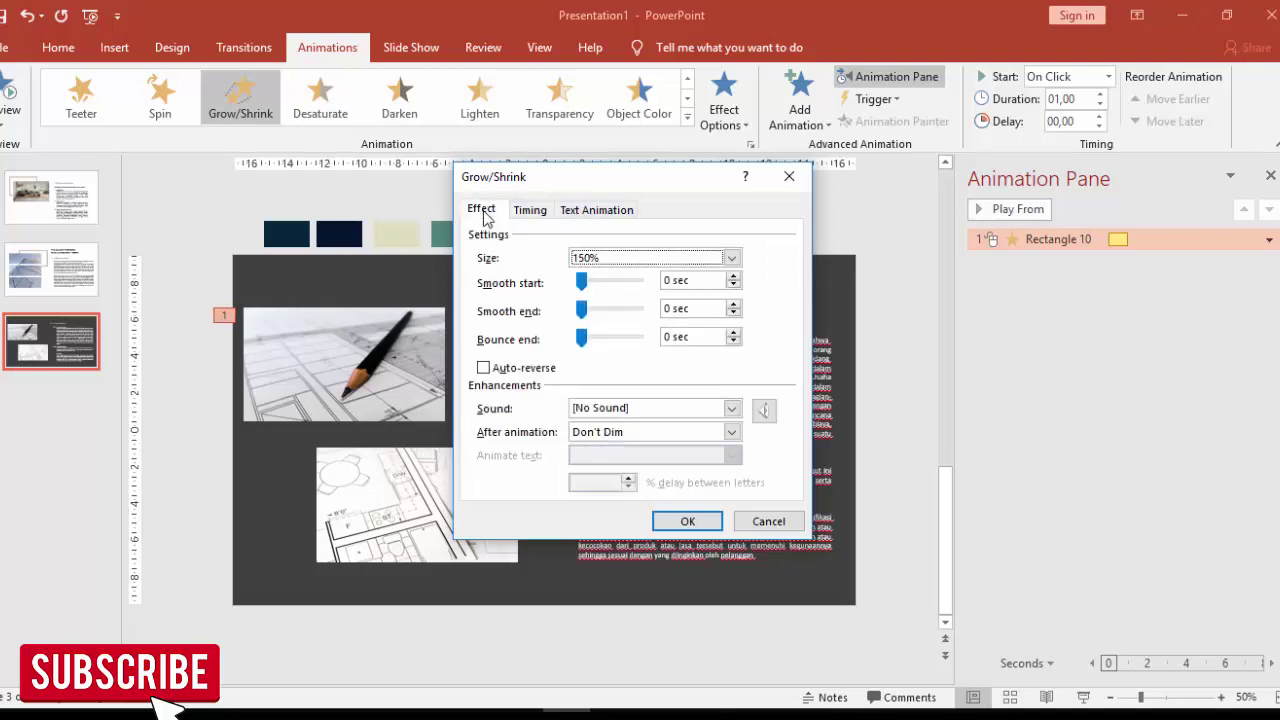
left_click(588, 262)
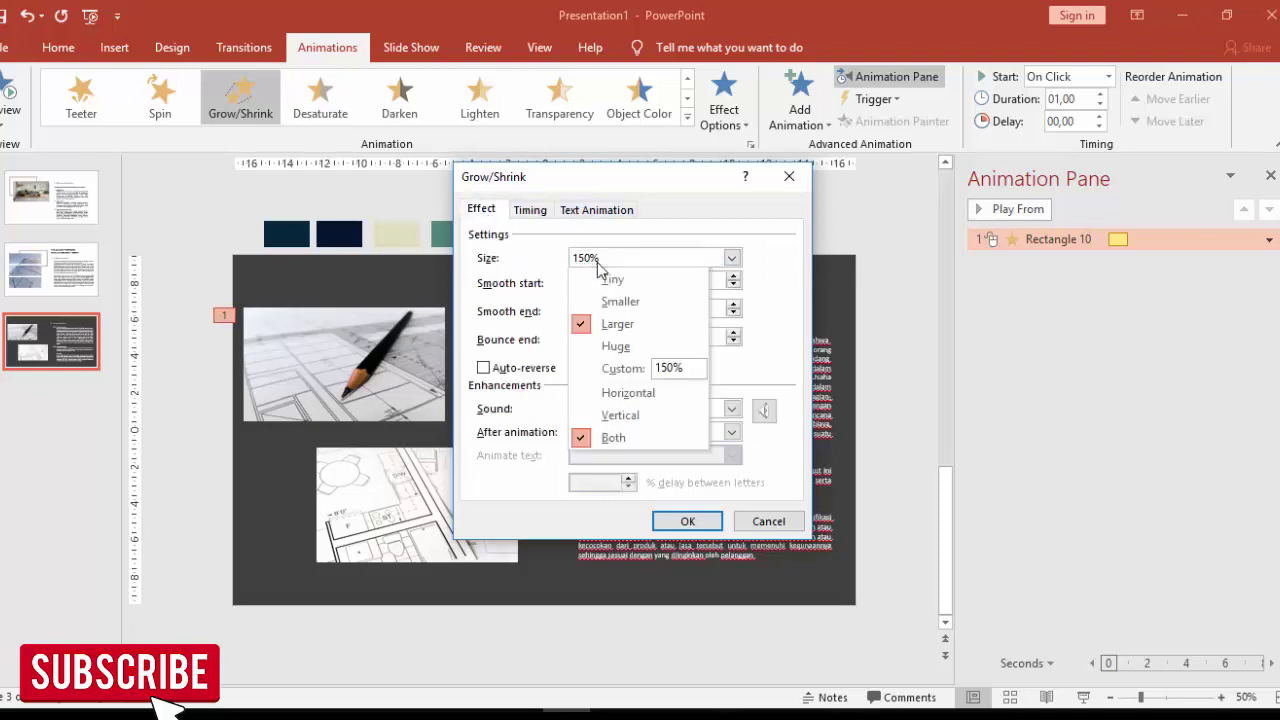
left_click(667, 368)
type("120")
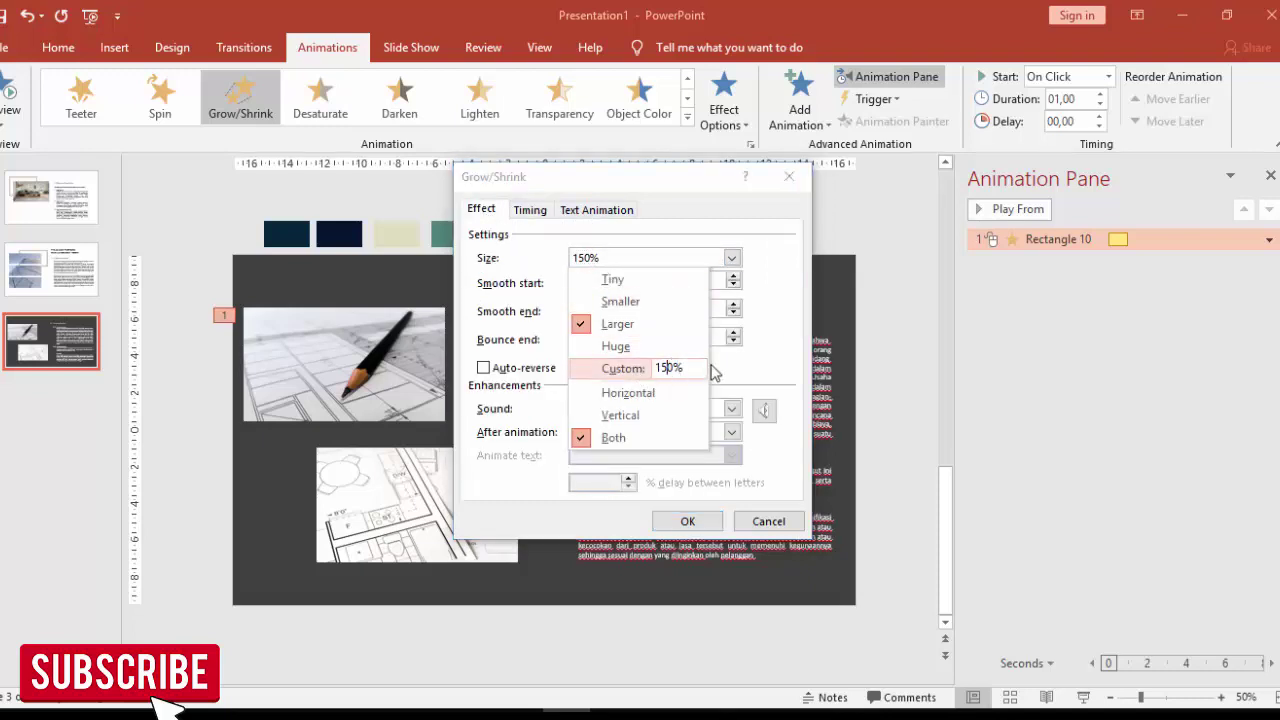
left_click(776, 374)
left_click(712, 524)
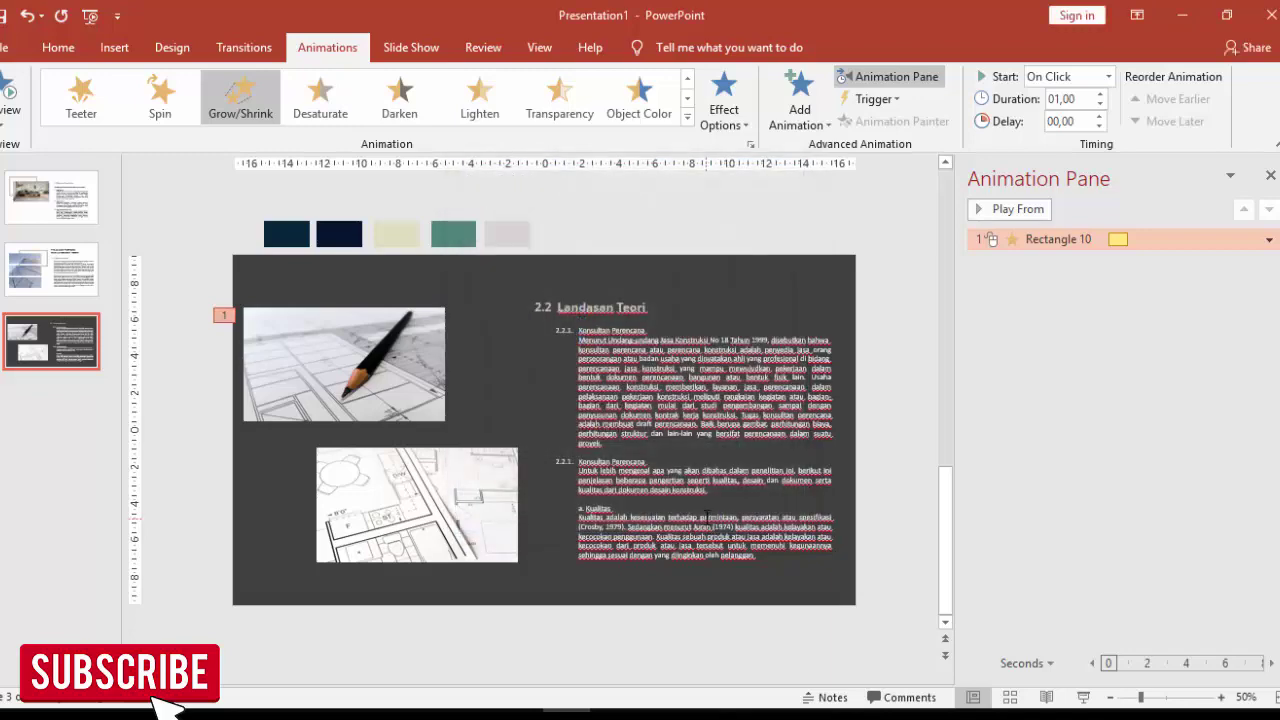
left_click(991, 211)
Step: Paint the pencil's Grow/Shrink animation onto the blueprint picture, set to With Previous, and preview
left_click(425, 363)
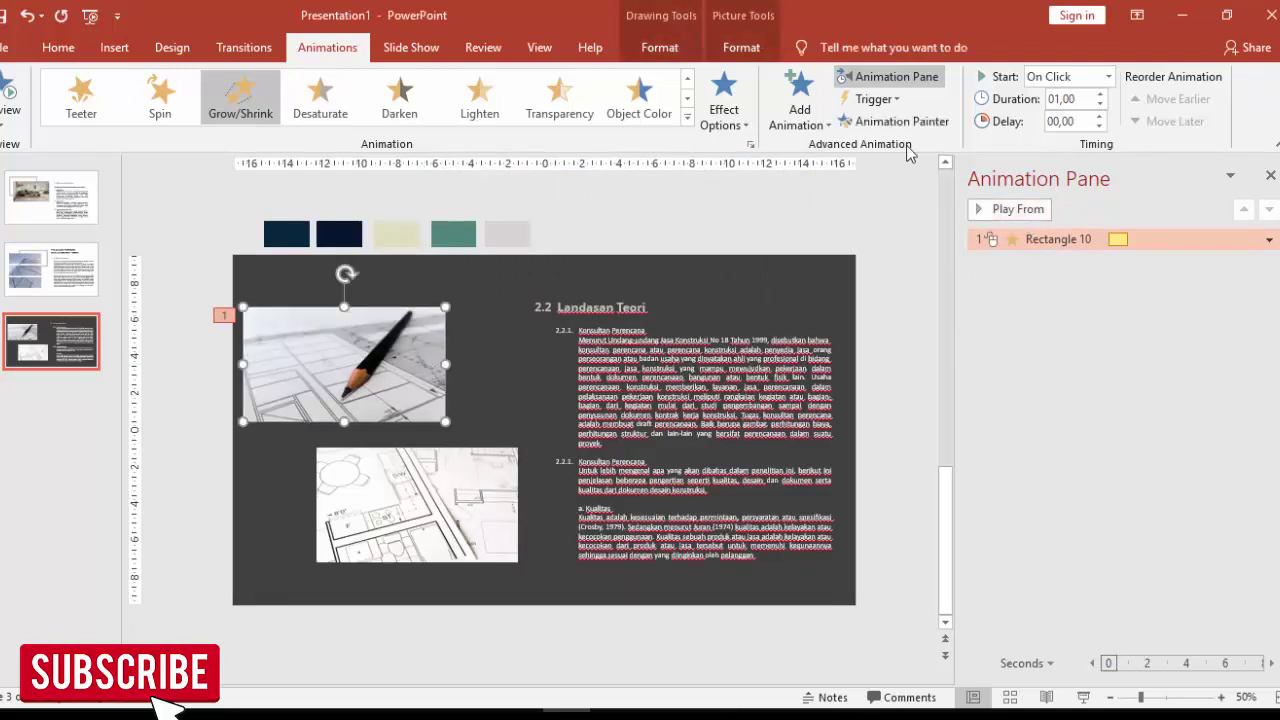
left_click(900, 121)
left_click(490, 484)
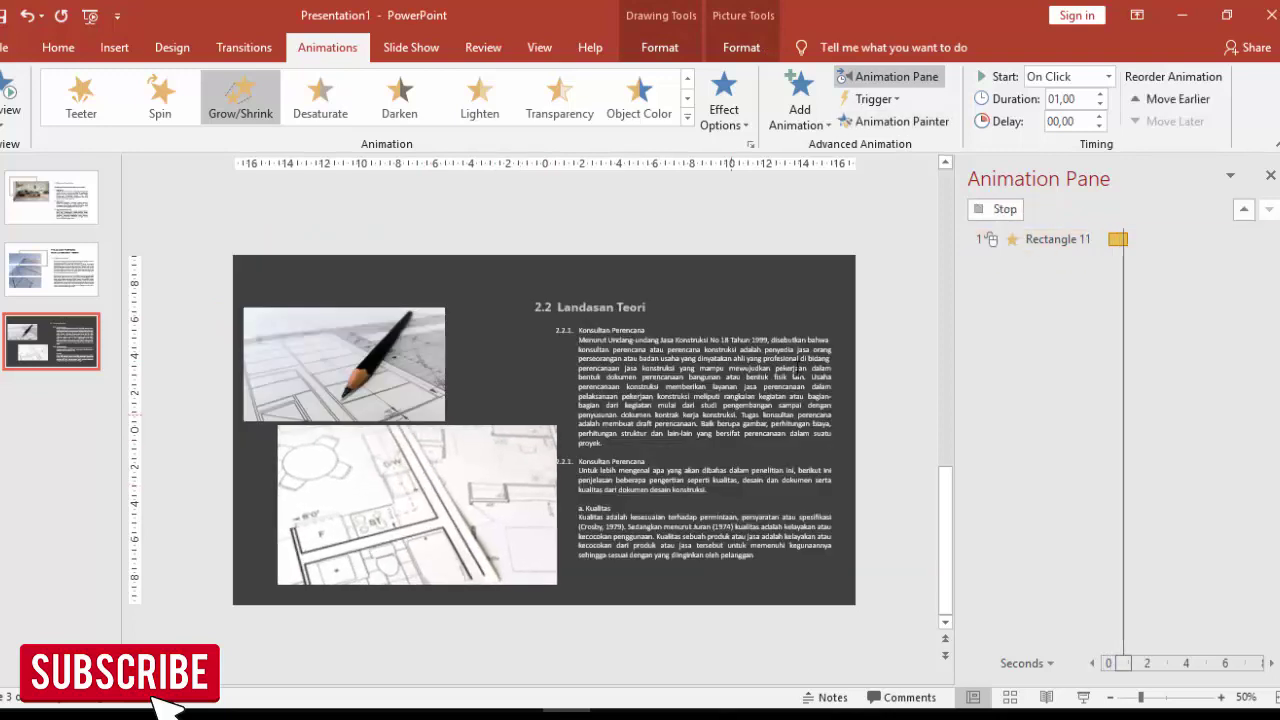
left_click(1060, 260)
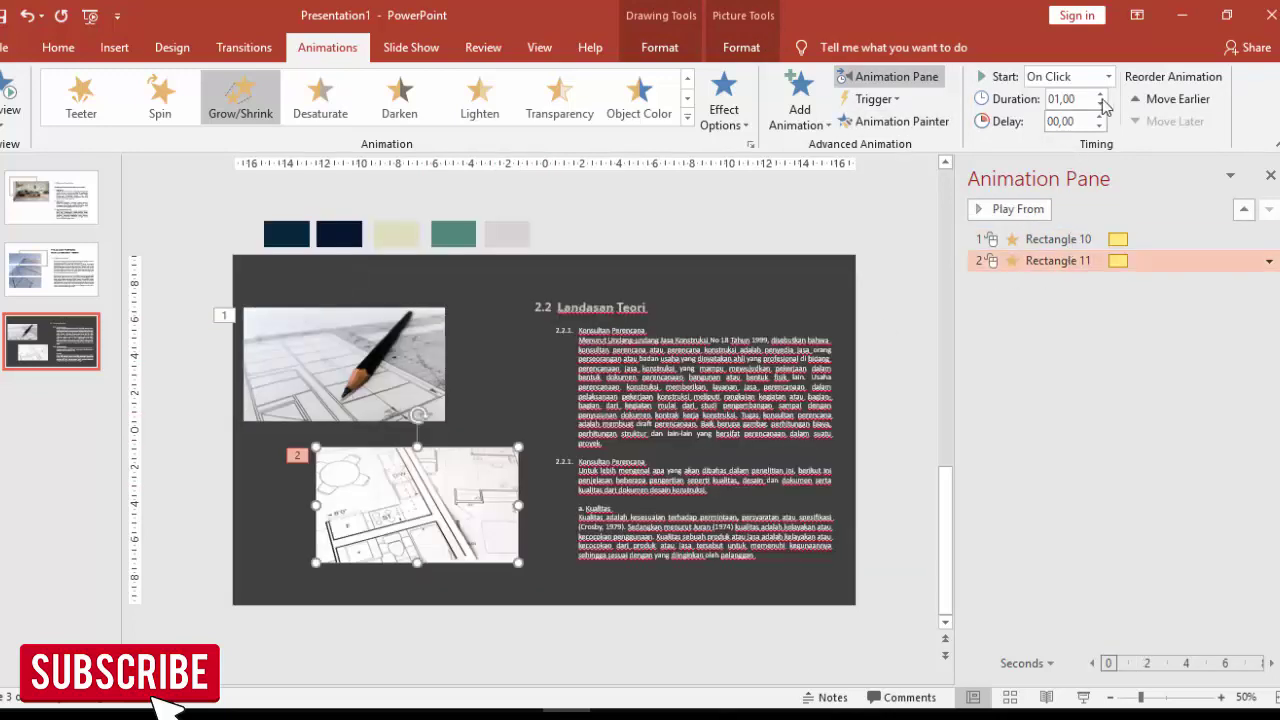
left_click(1108, 76)
left_click(1097, 122)
left_click(1010, 209)
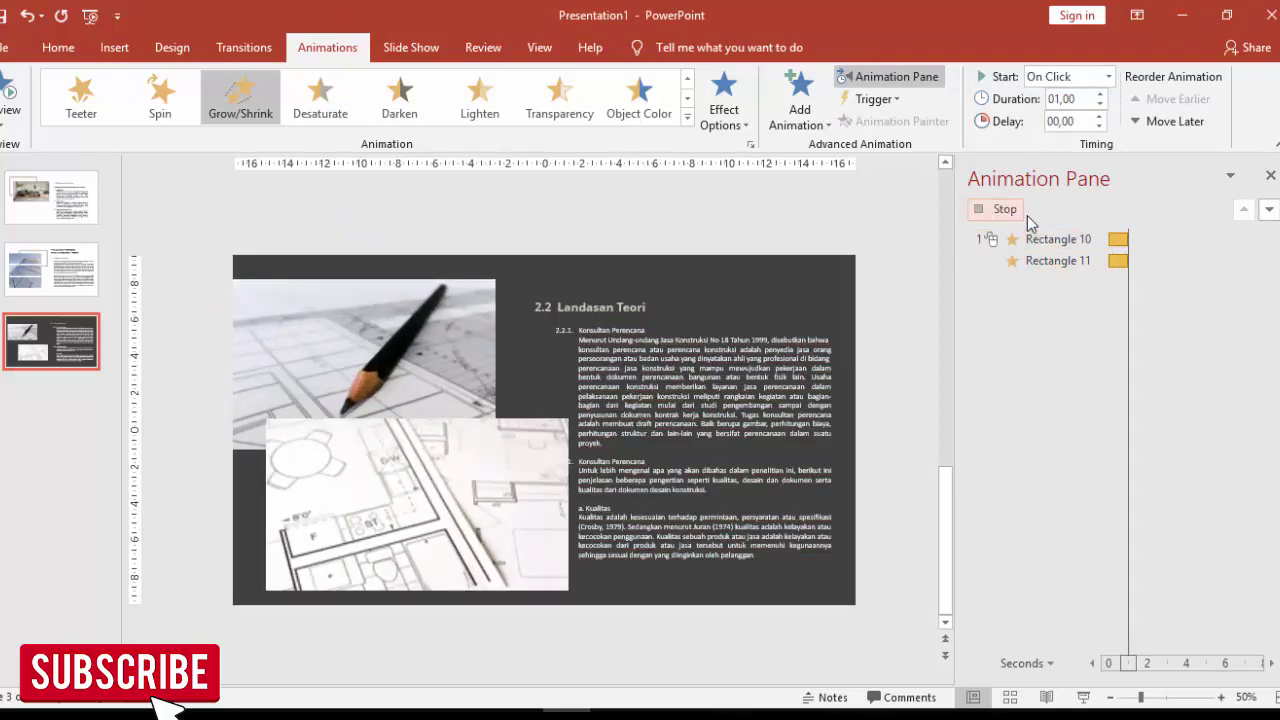
left_click(632, 307)
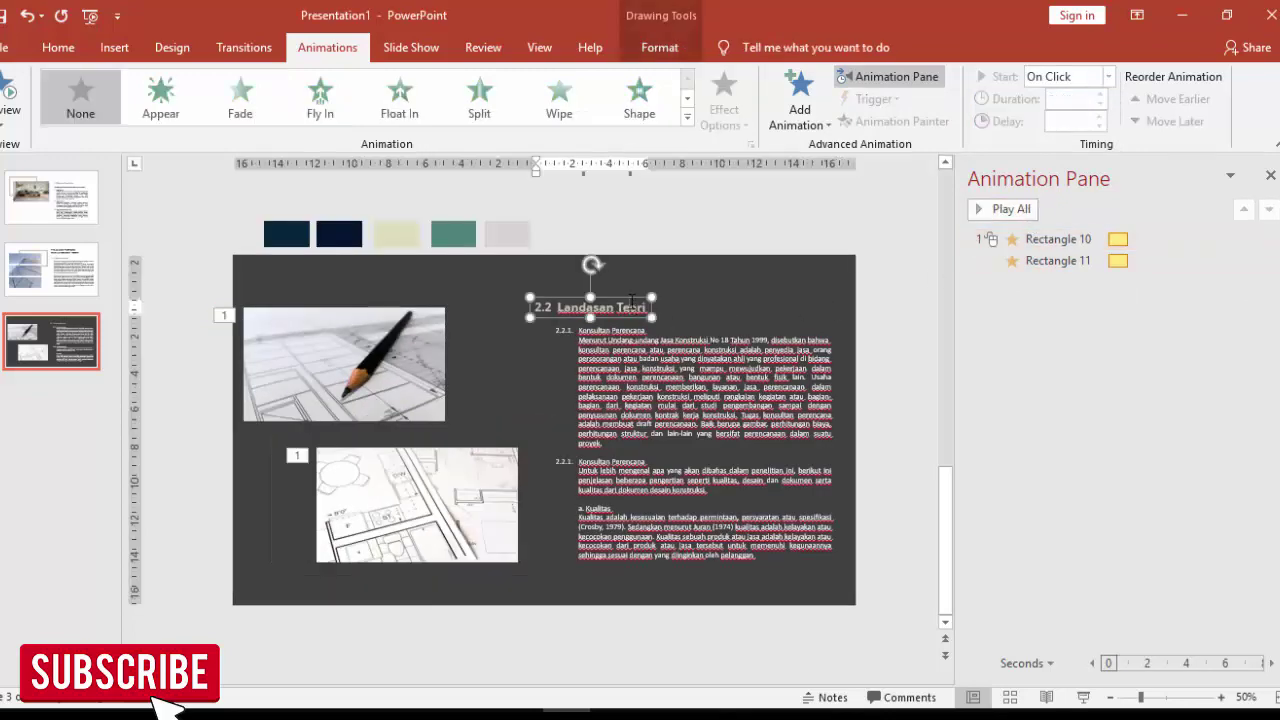
Step: Give the 2.2 Landasan Teori title an Expand entrance effect
left_click(806, 90)
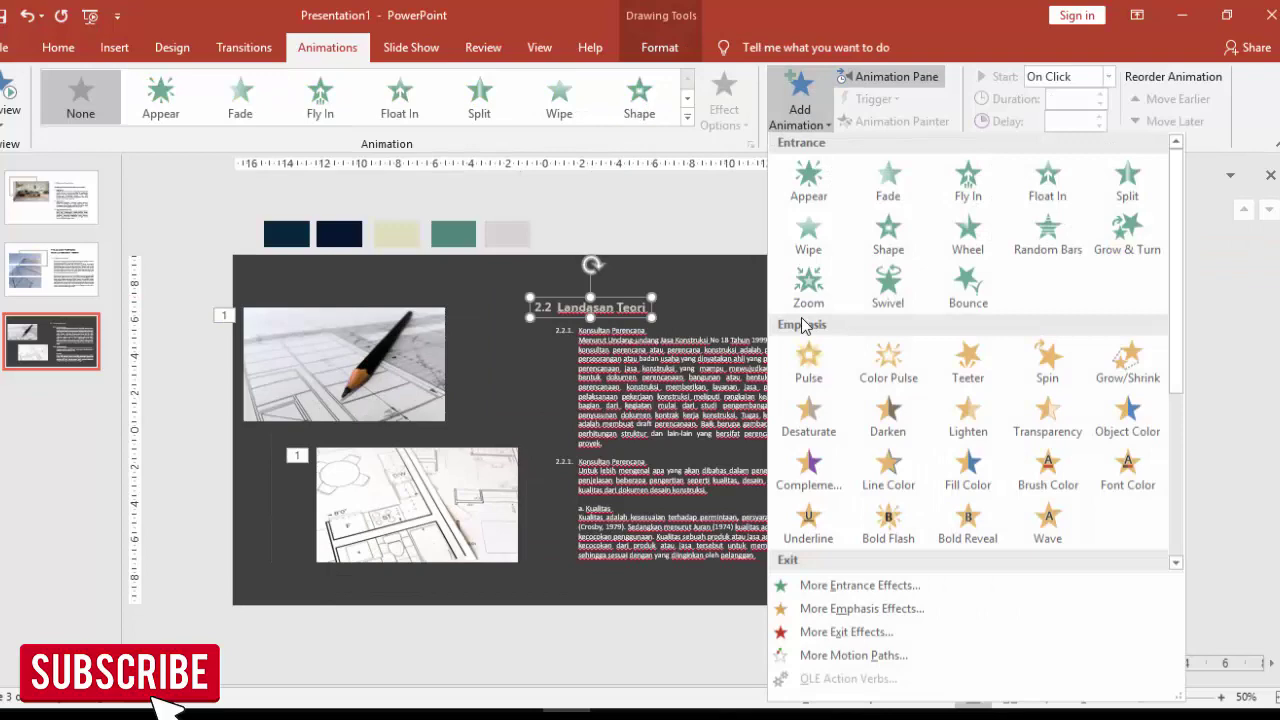
left_click(816, 588)
left_click(570, 383)
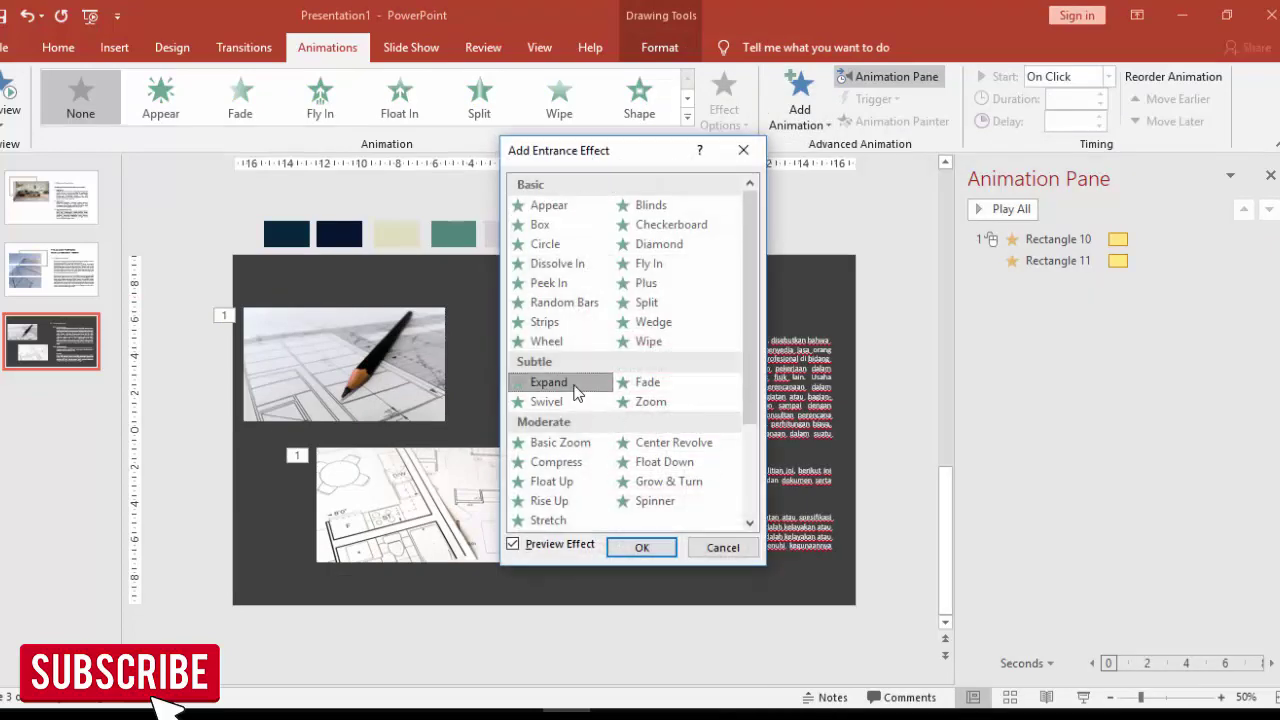
left_click(642, 547)
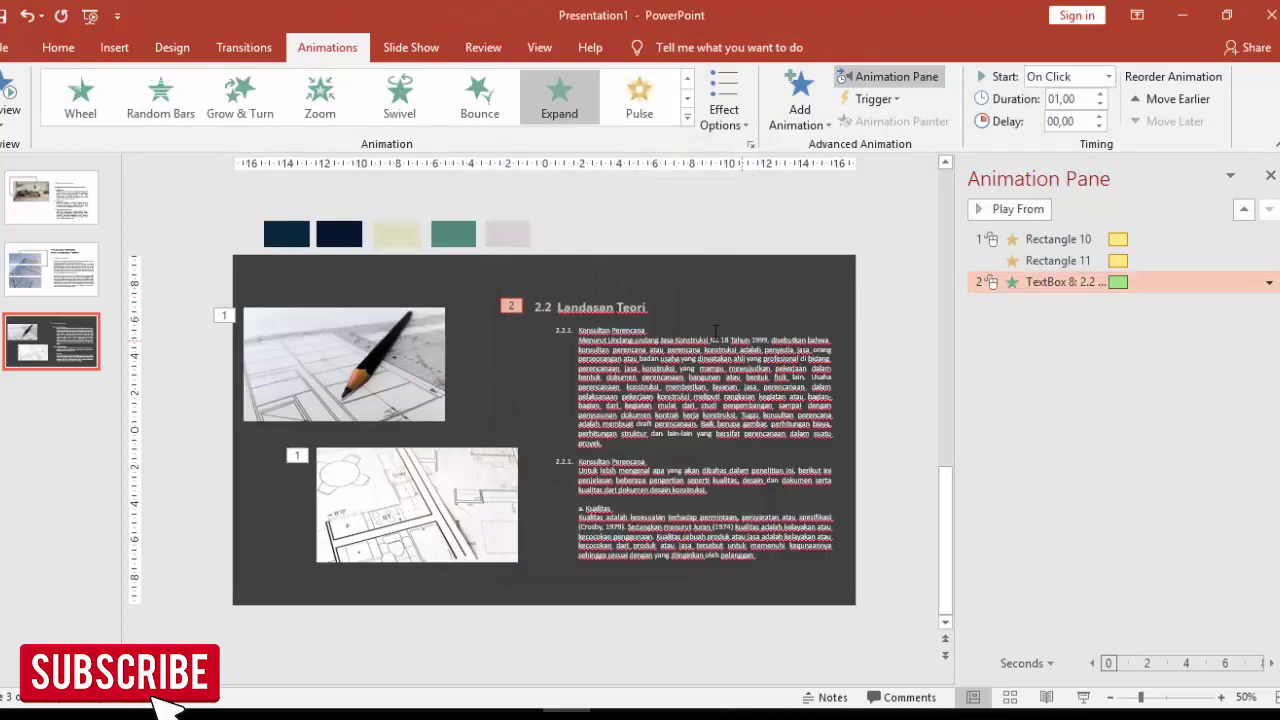
Step: Give the body text box an Expand entrance after trying Drop, Credits and Fade
left_click(715, 356)
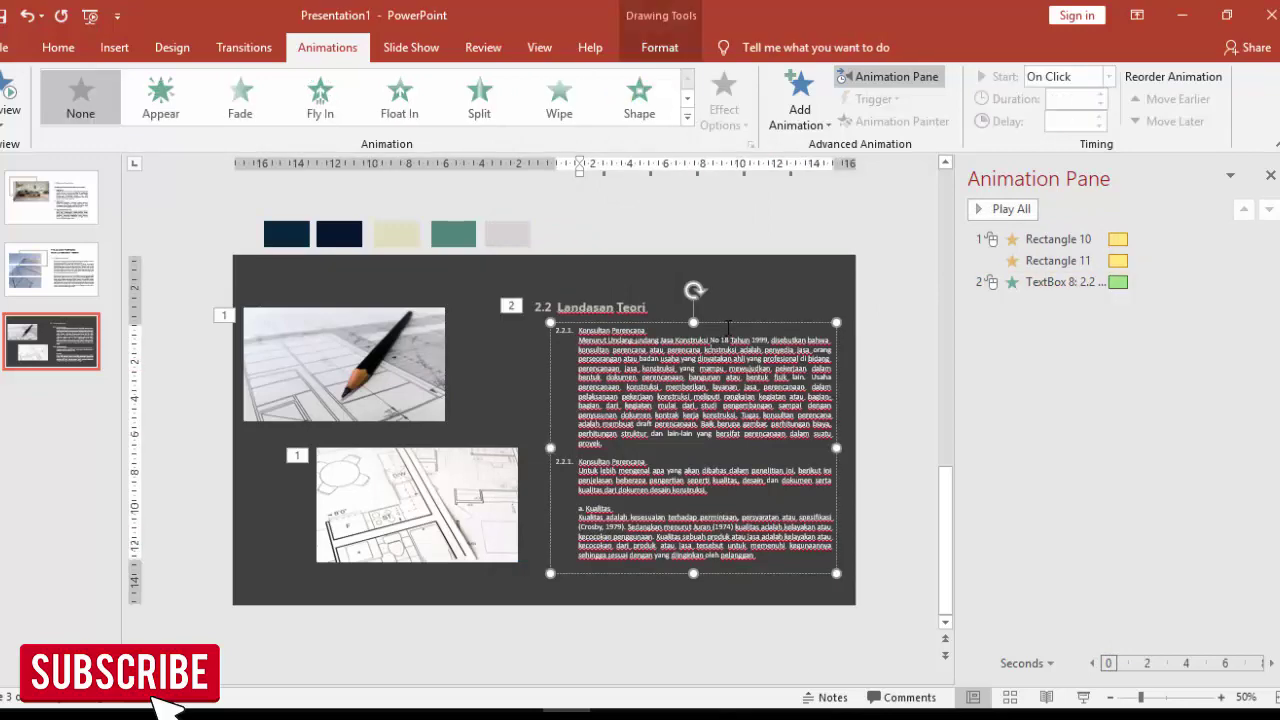
left_click(799, 100)
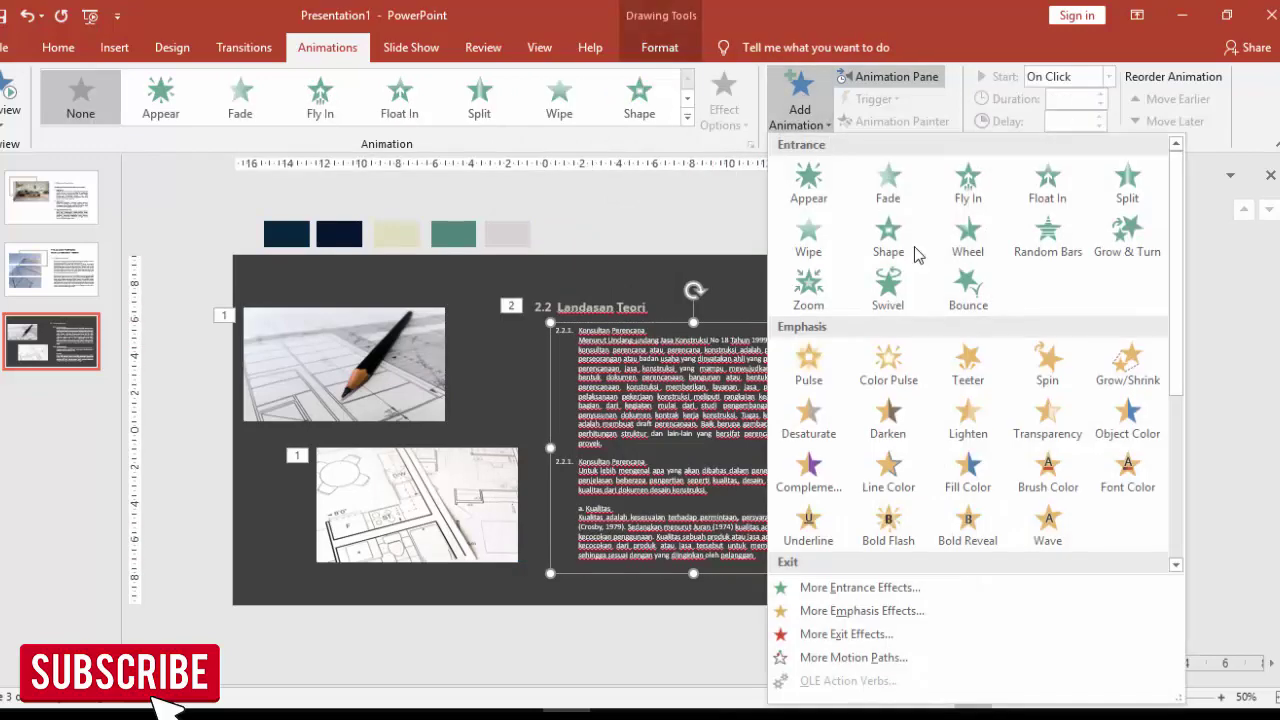
left_click(858, 587)
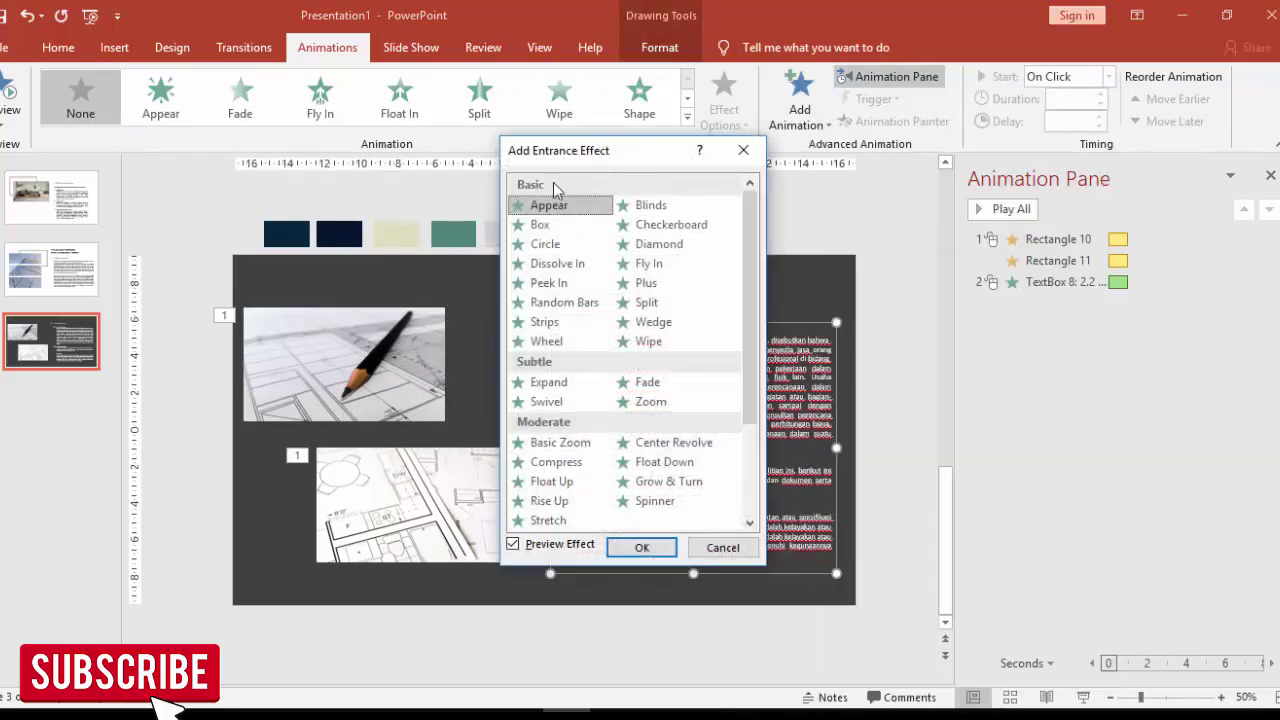
left_click_drag(641, 150, 343, 202)
scroll(371, 366, "down", 2)
scroll(380, 420, "down", 1)
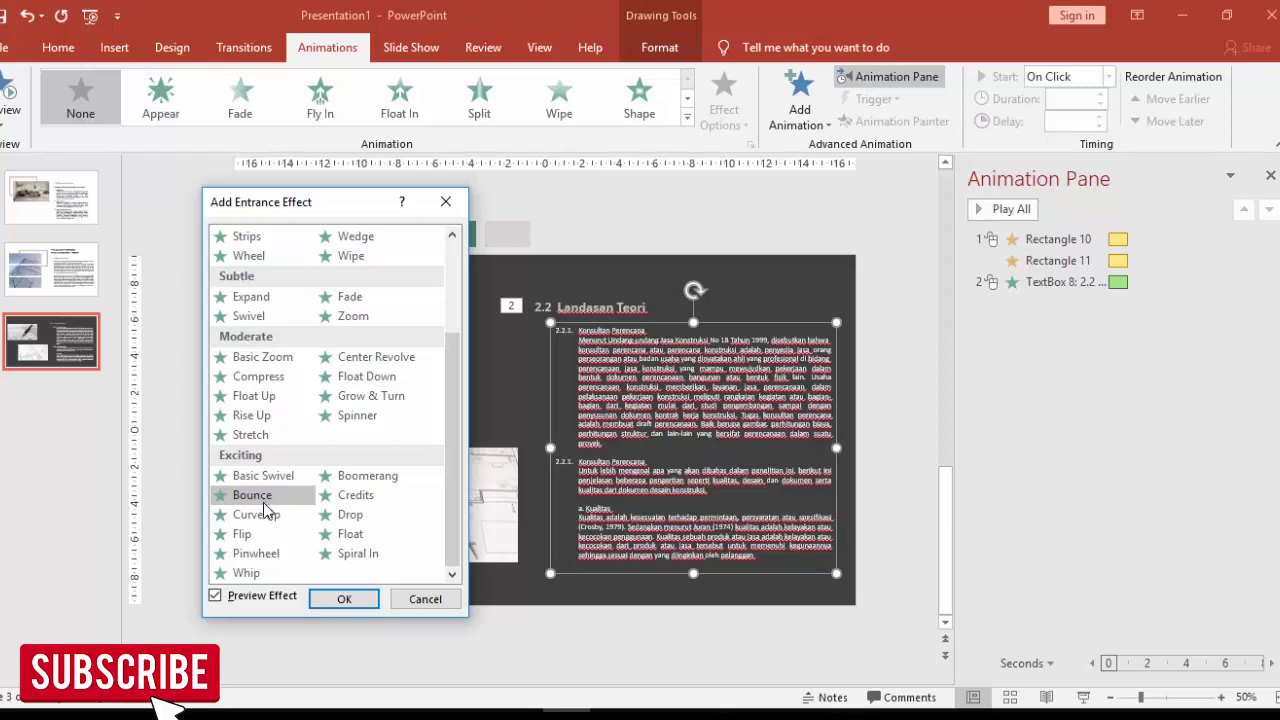
left_click(350, 516)
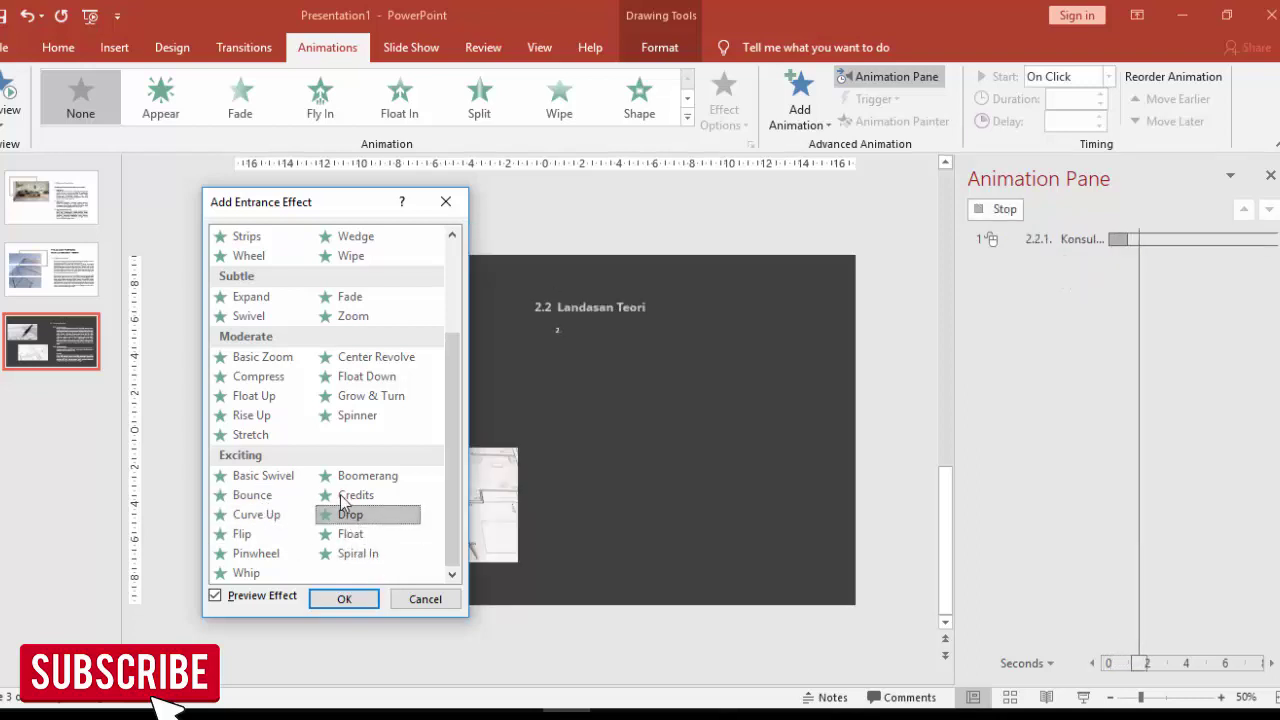
left_click(372, 495)
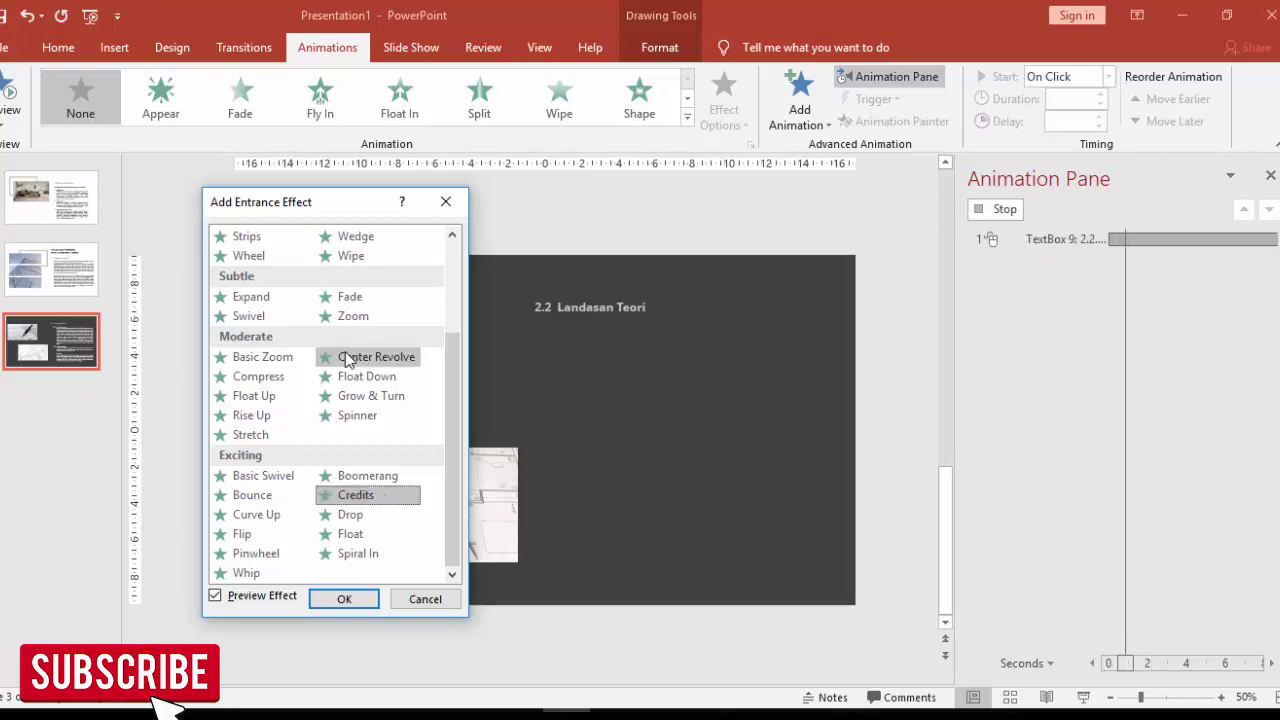
left_click(345, 297)
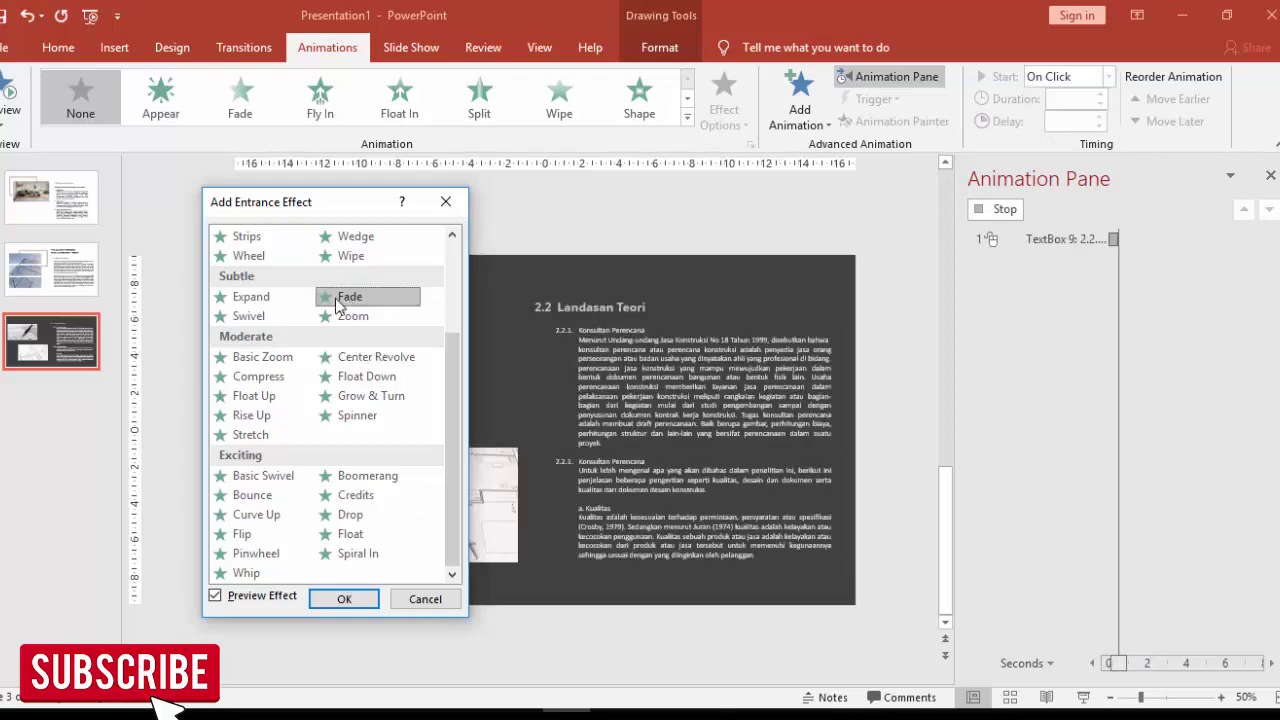
left_click(252, 305)
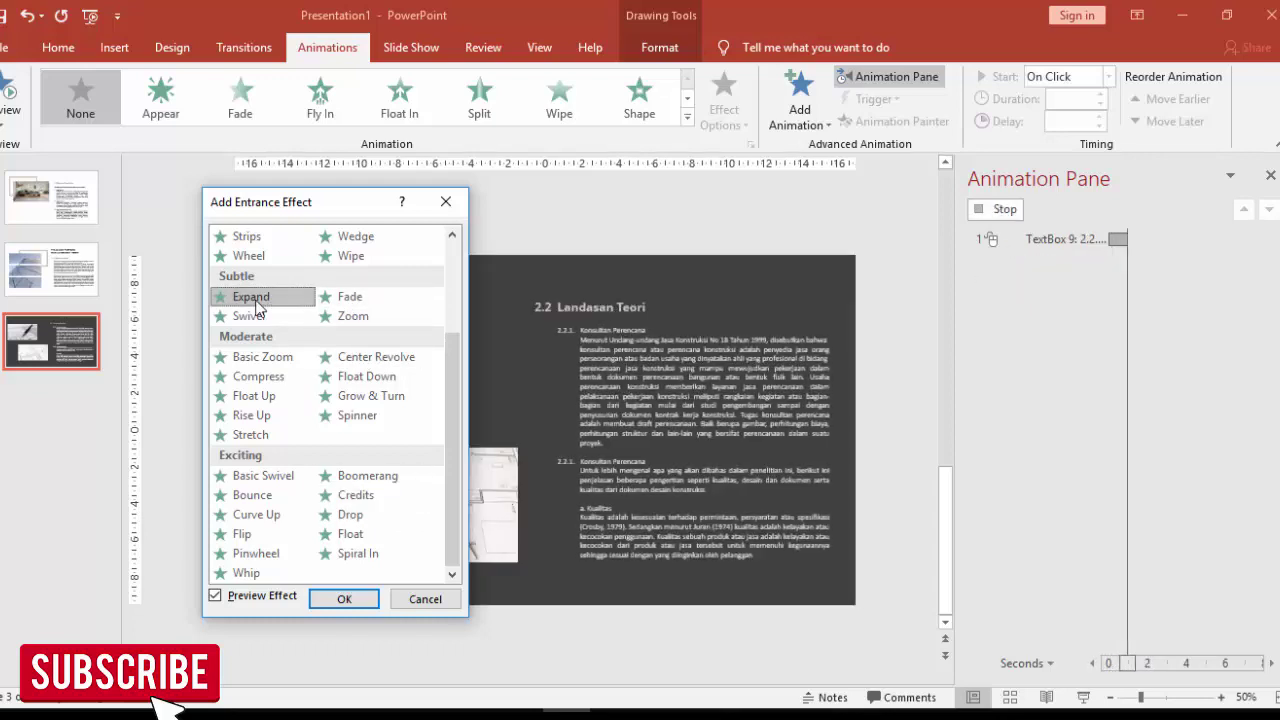
left_click(344, 598)
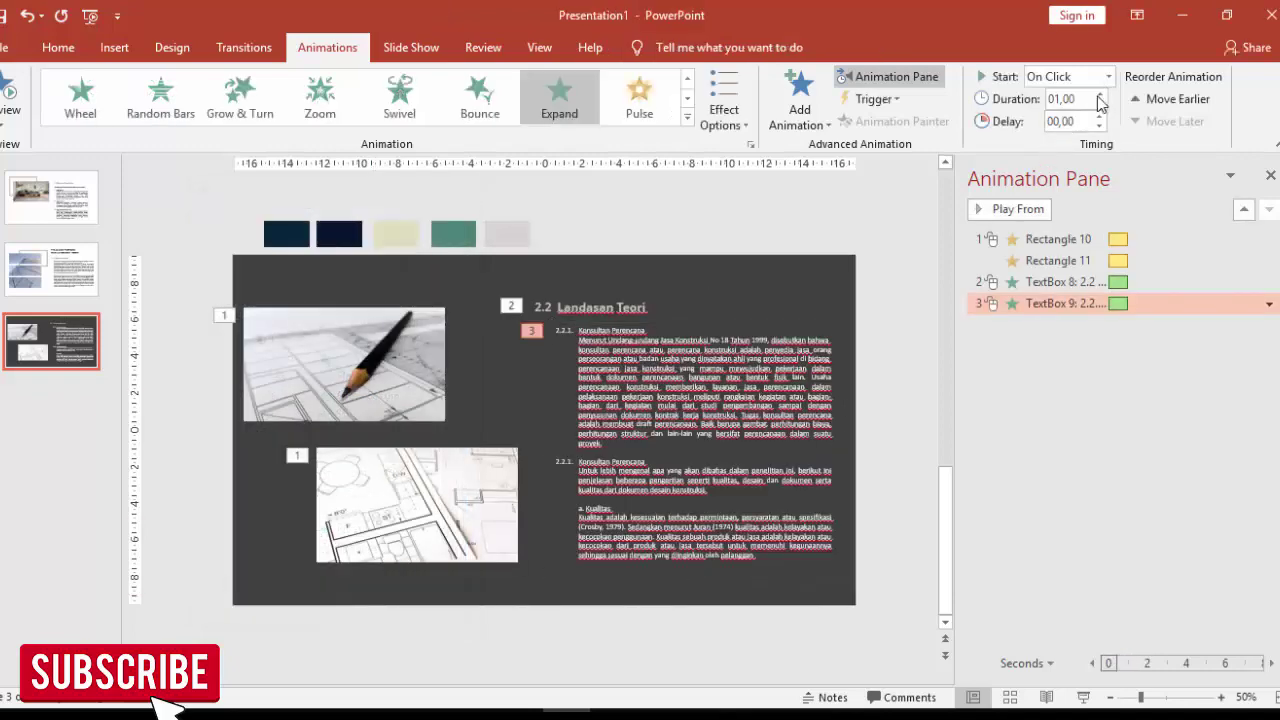
Step: Set the body text to start After Previous, preview from the title, then go to slide 1
left_click(1108, 76)
left_click(1084, 134)
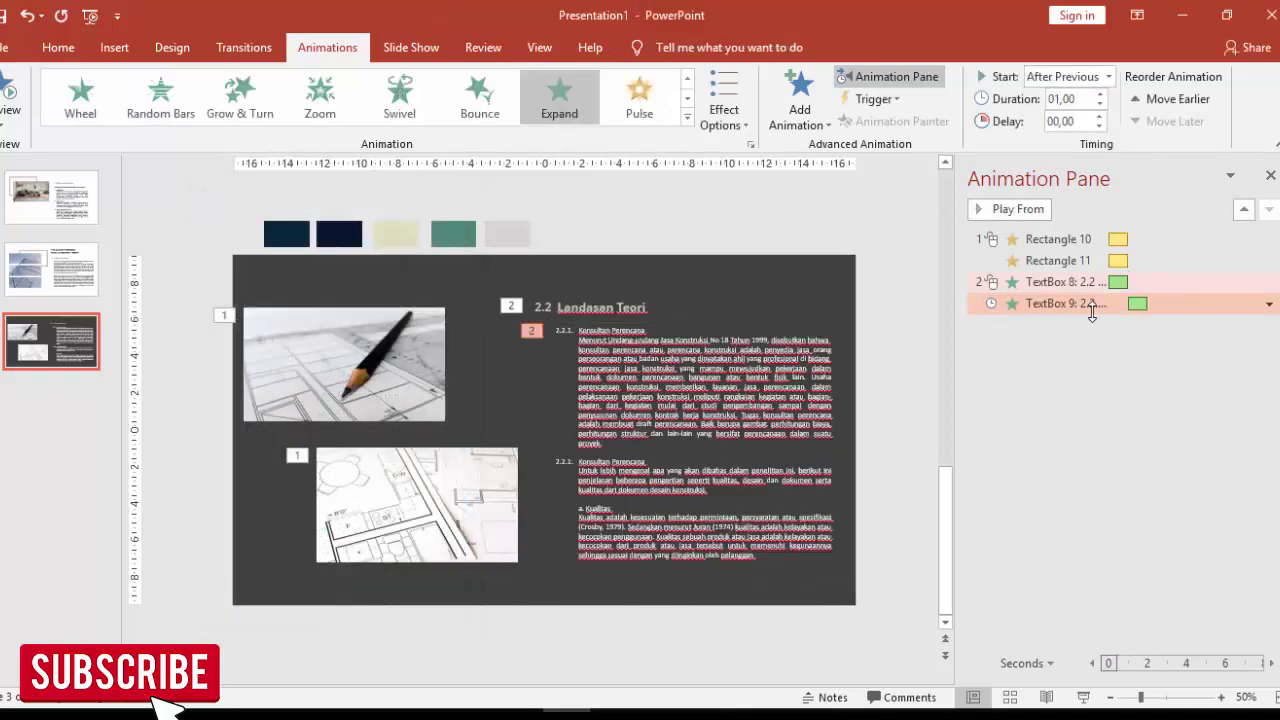
left_click(1088, 281)
left_click(1012, 209)
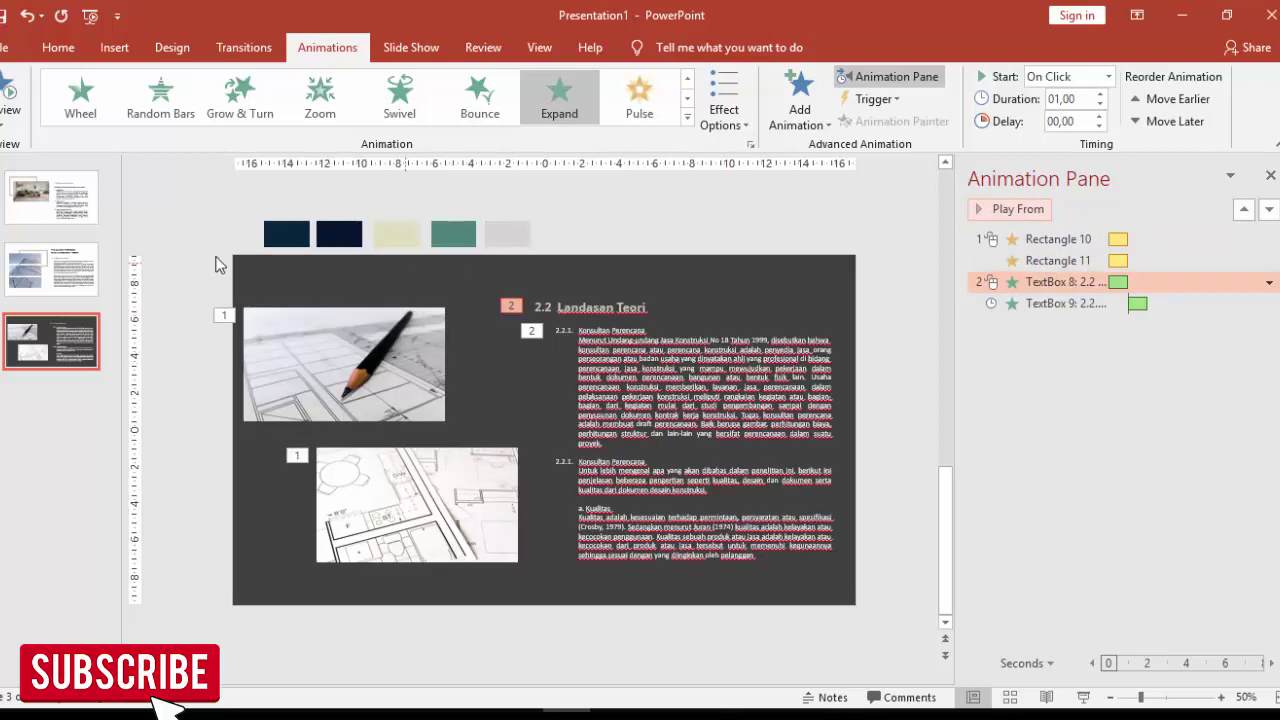
left_click(92, 212)
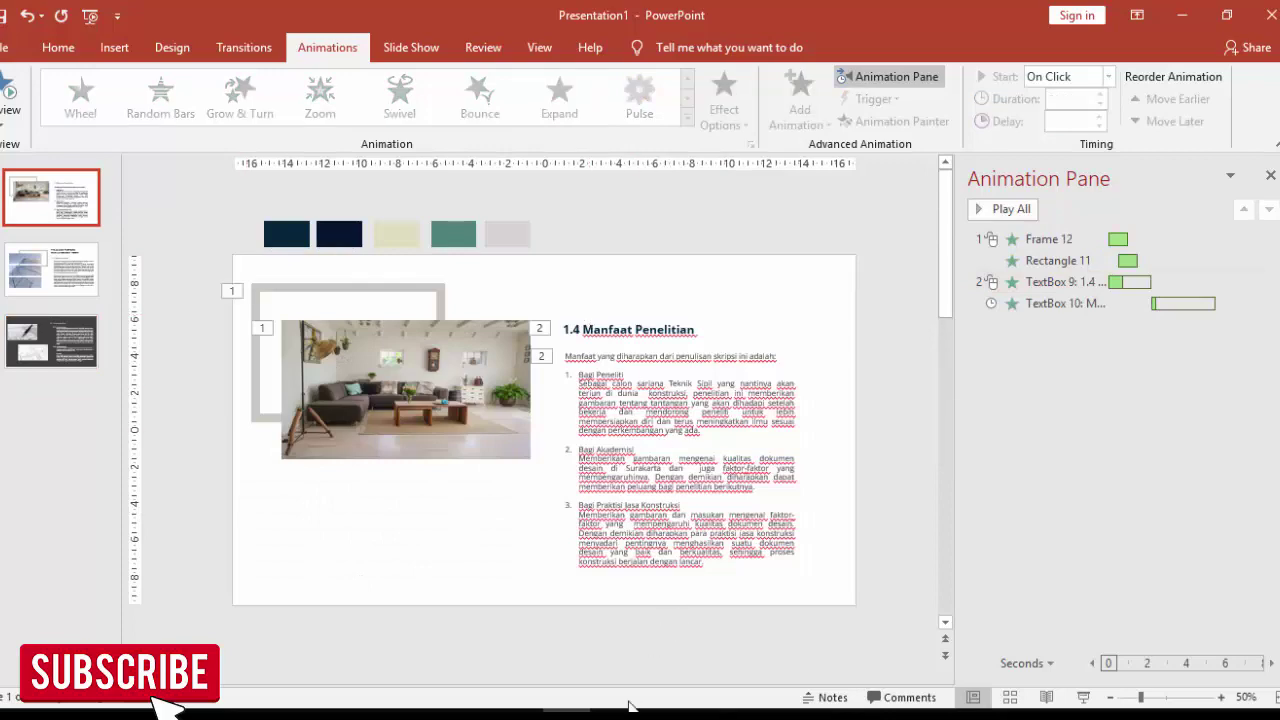
left_click(628, 706)
Step: Switch from the thesis PDF back to PowerPoint, showing slide 1 '1.4 Manfaat Penelitian'
scroll(600, 378, "down", 5)
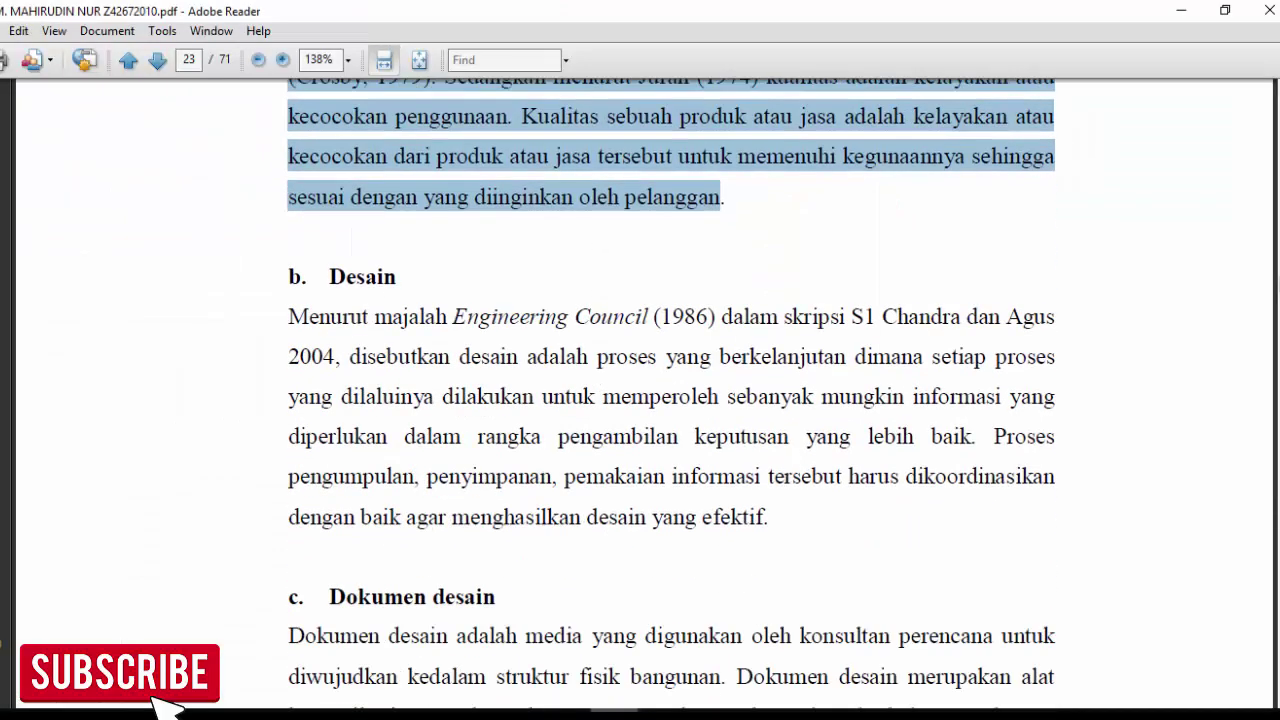
left_click(672, 707)
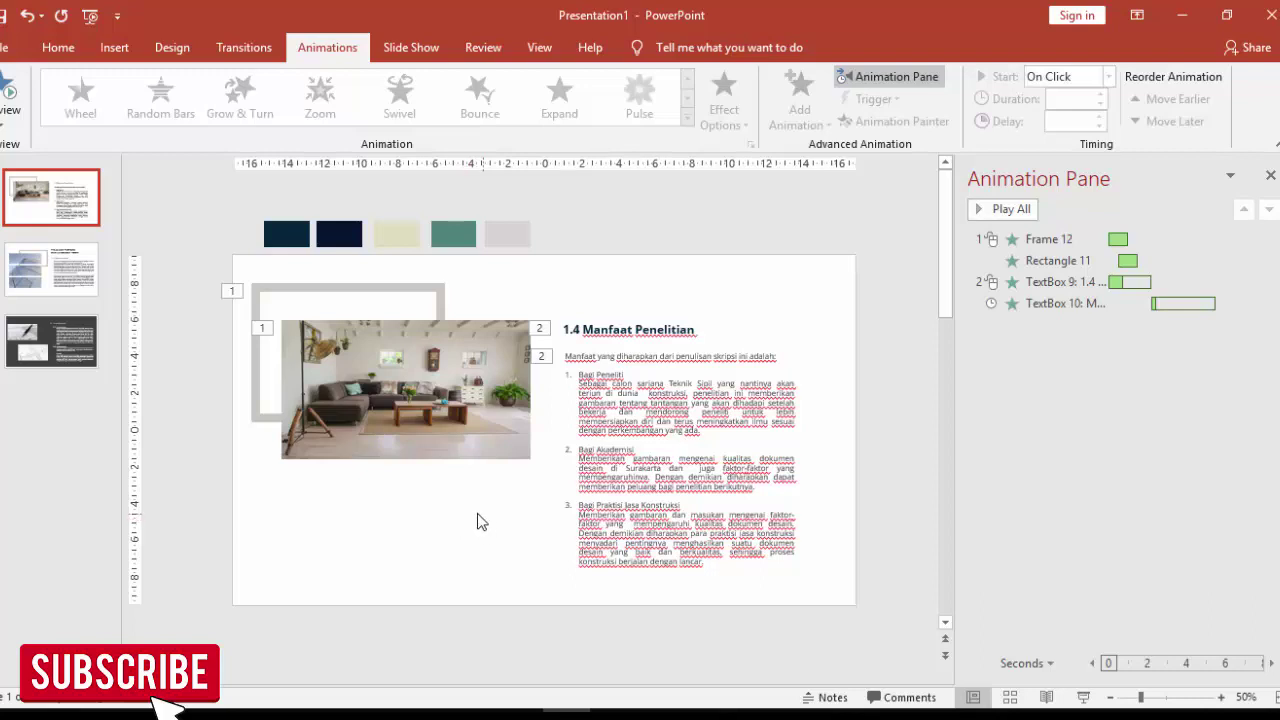
left_click(80, 279)
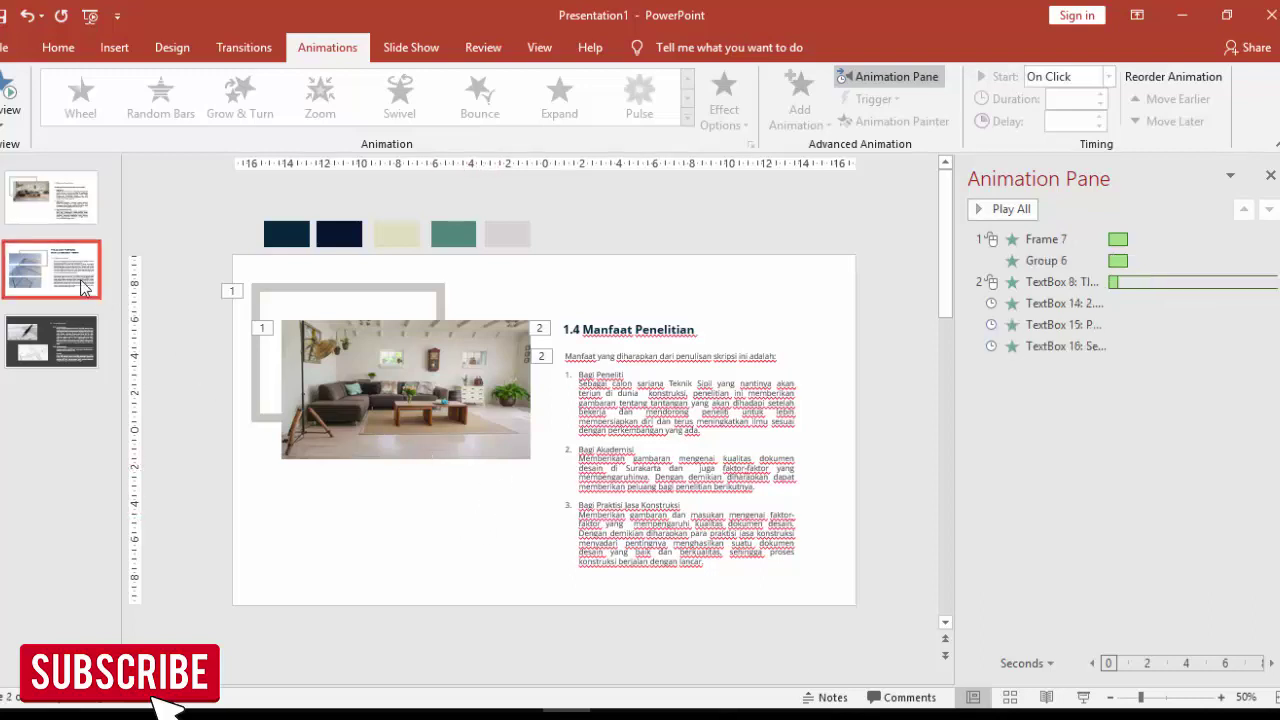
left_click(115, 394)
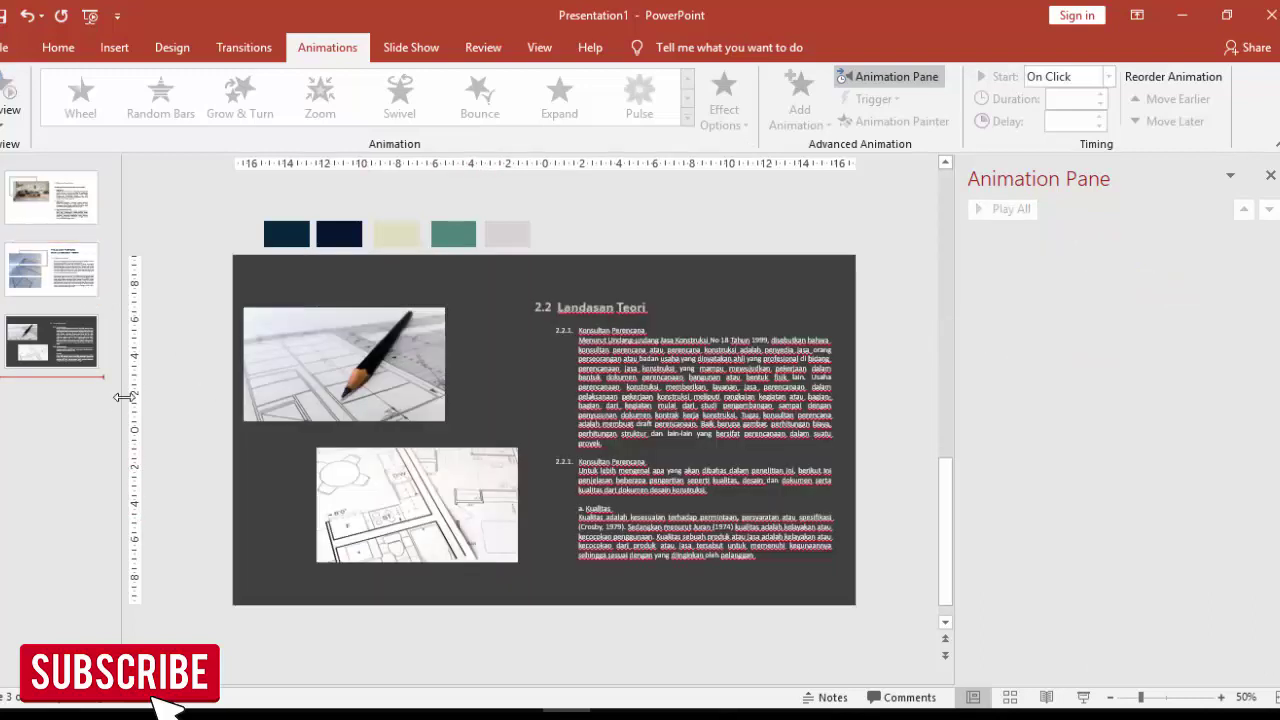
left_click(89, 276)
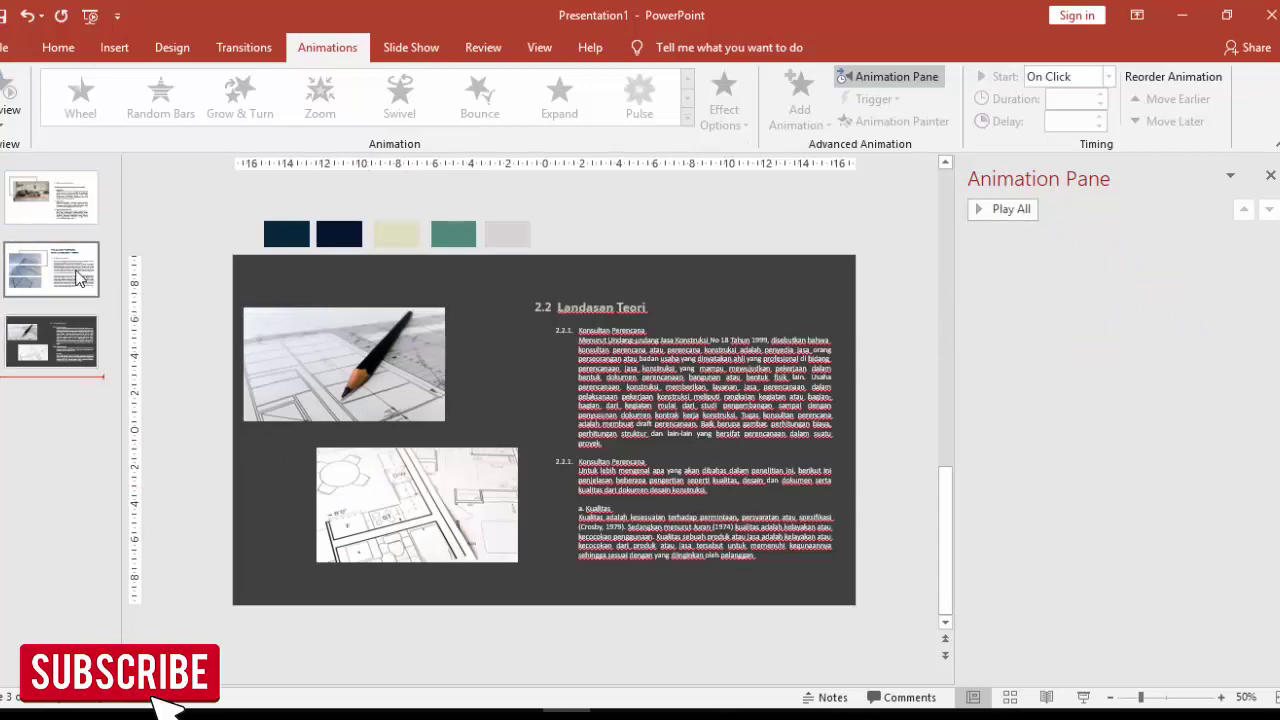
left_click(84, 205)
left_click(88, 280)
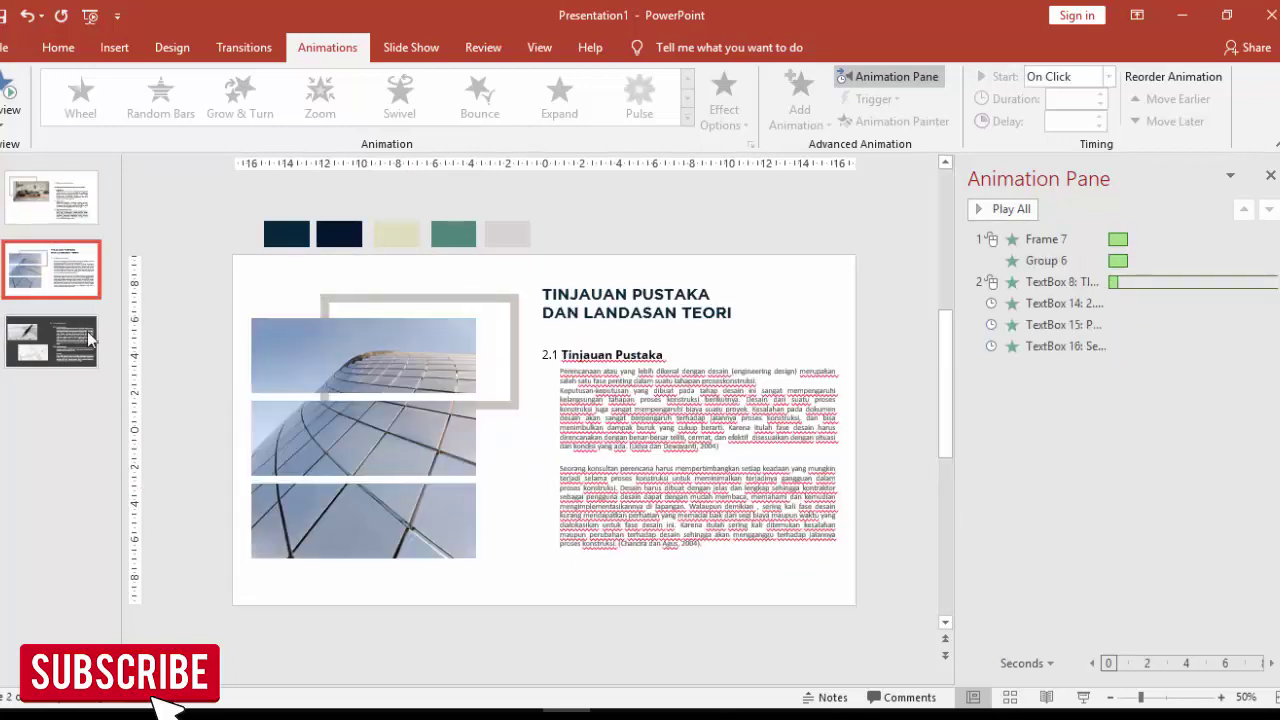
left_click(93, 352)
left_click(87, 213)
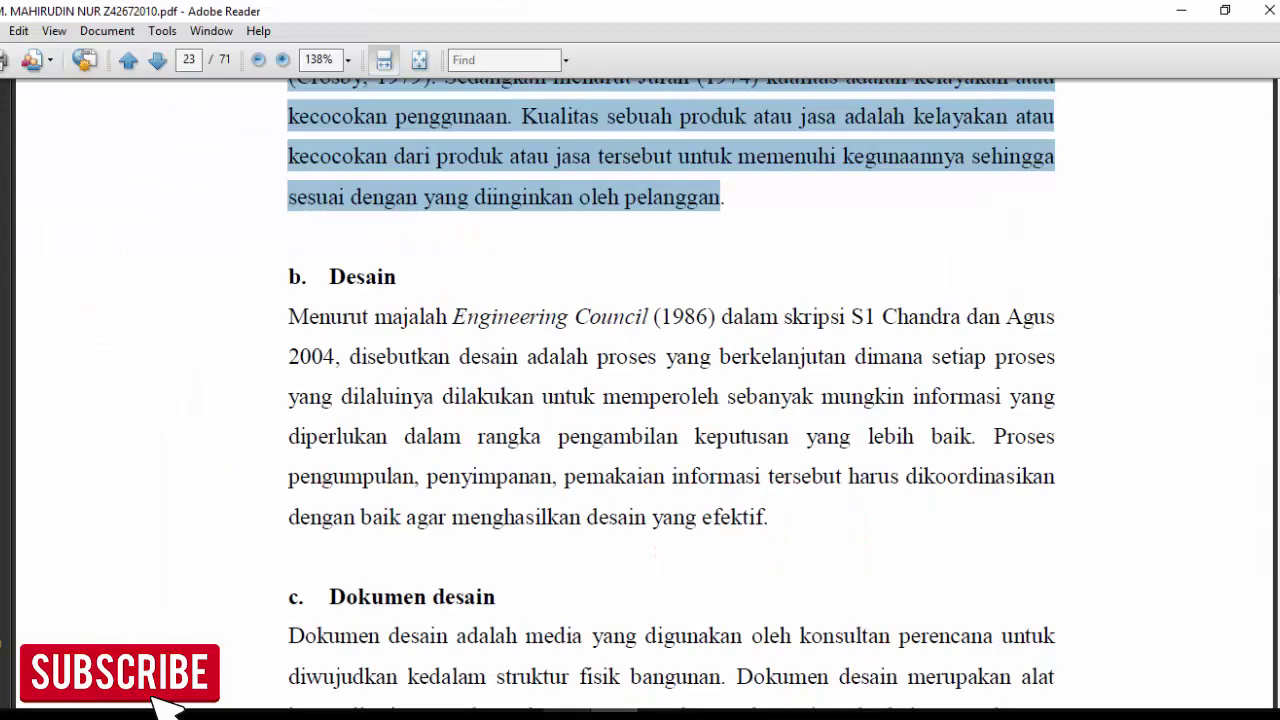
left_click(567, 712)
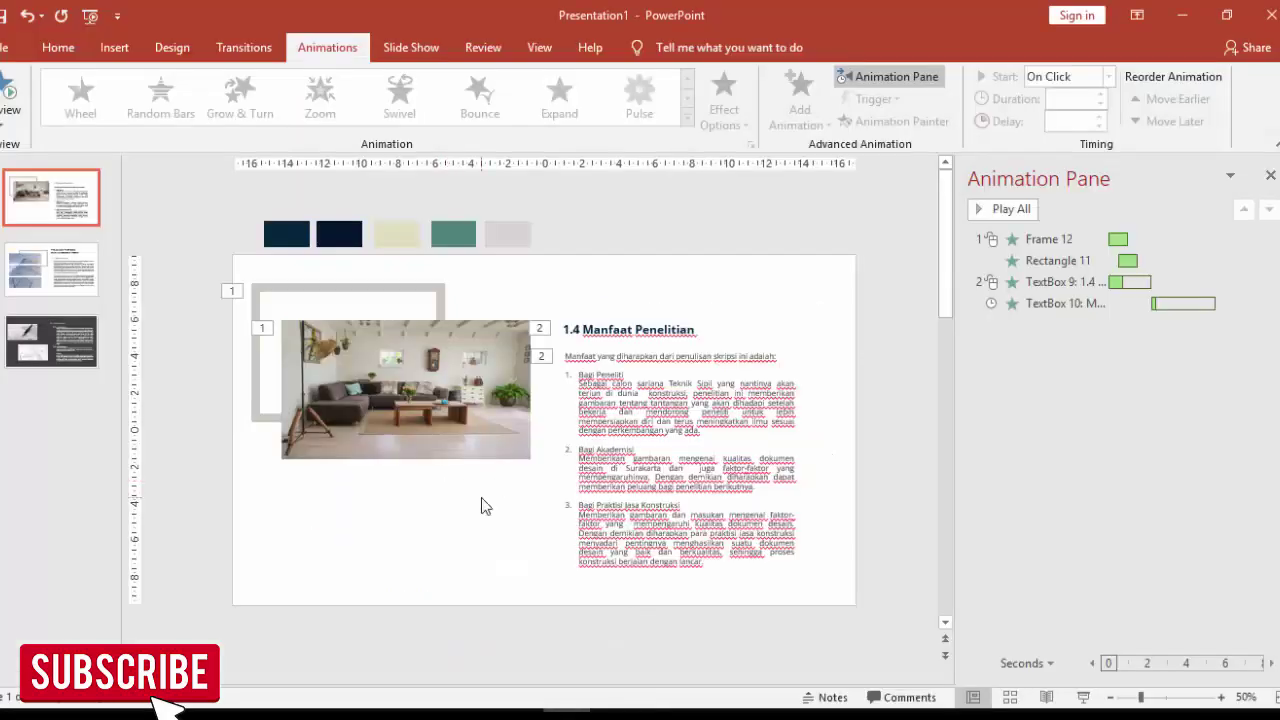